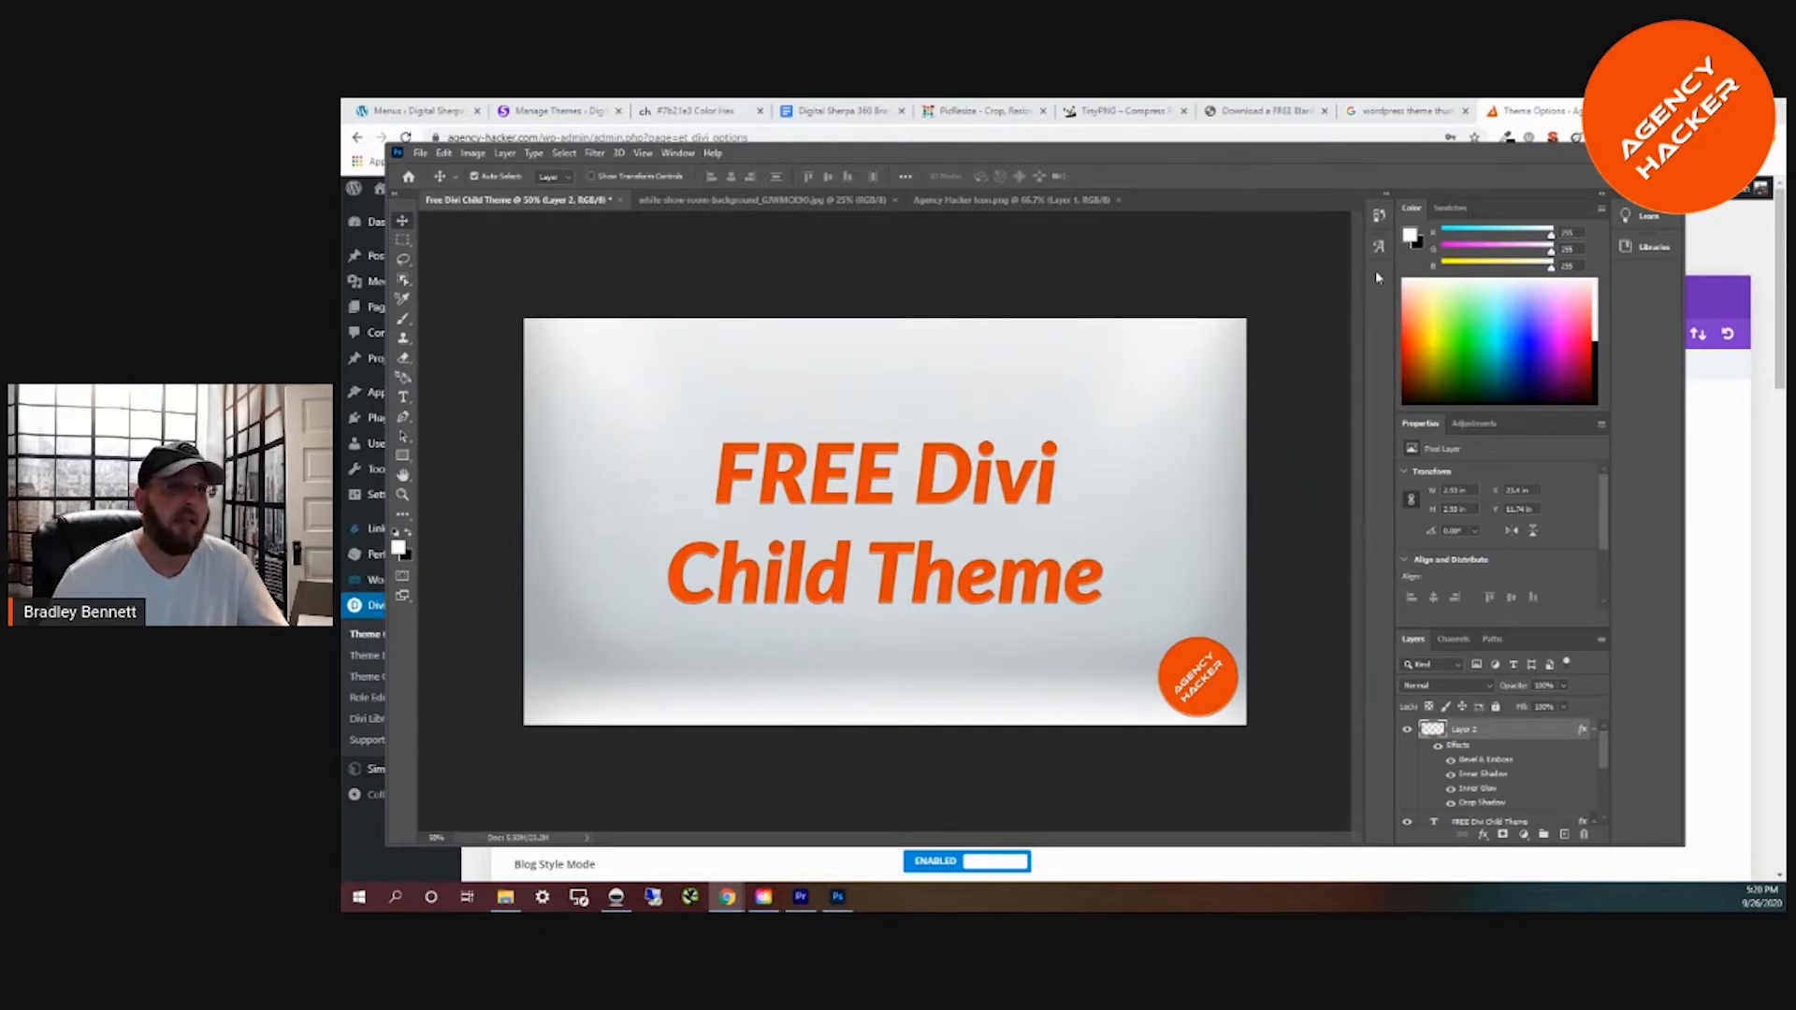
Close the existing Free Divi Child Theme document without saving its changes
{"action": "left_click", "coordinate": [610, 200]}
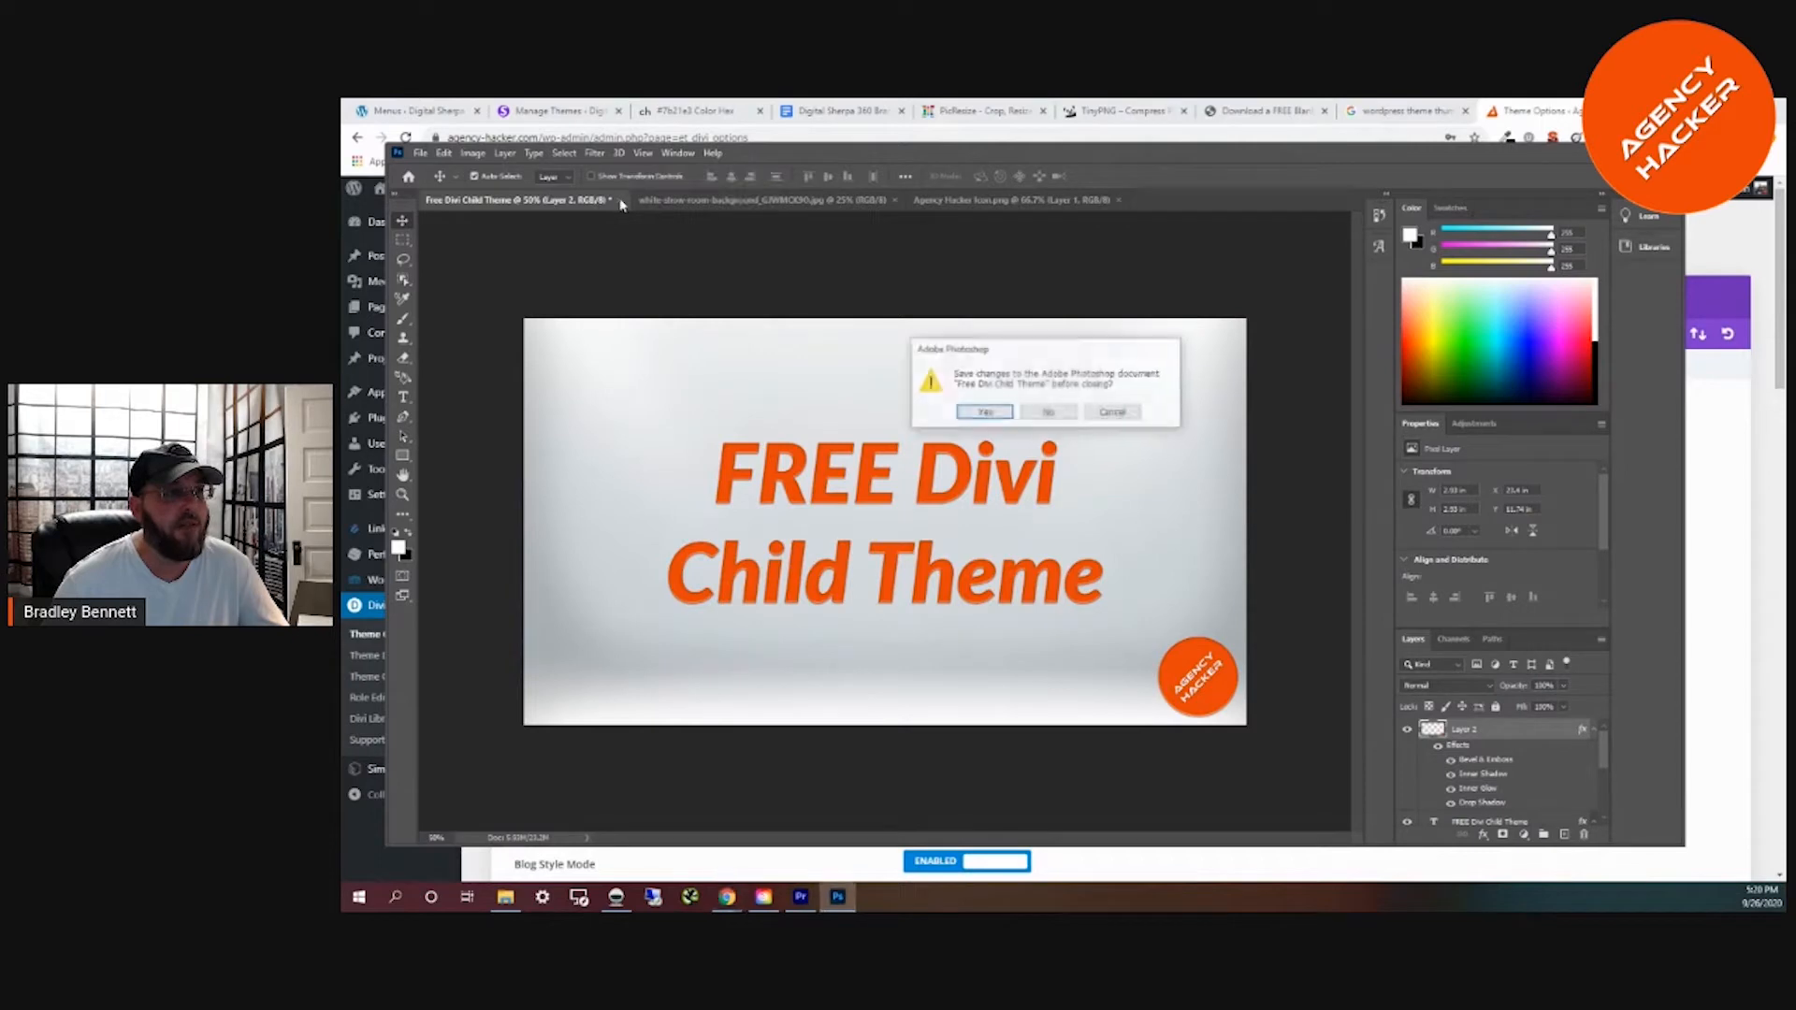
{"action": "left_click", "coordinate": [1047, 415]}
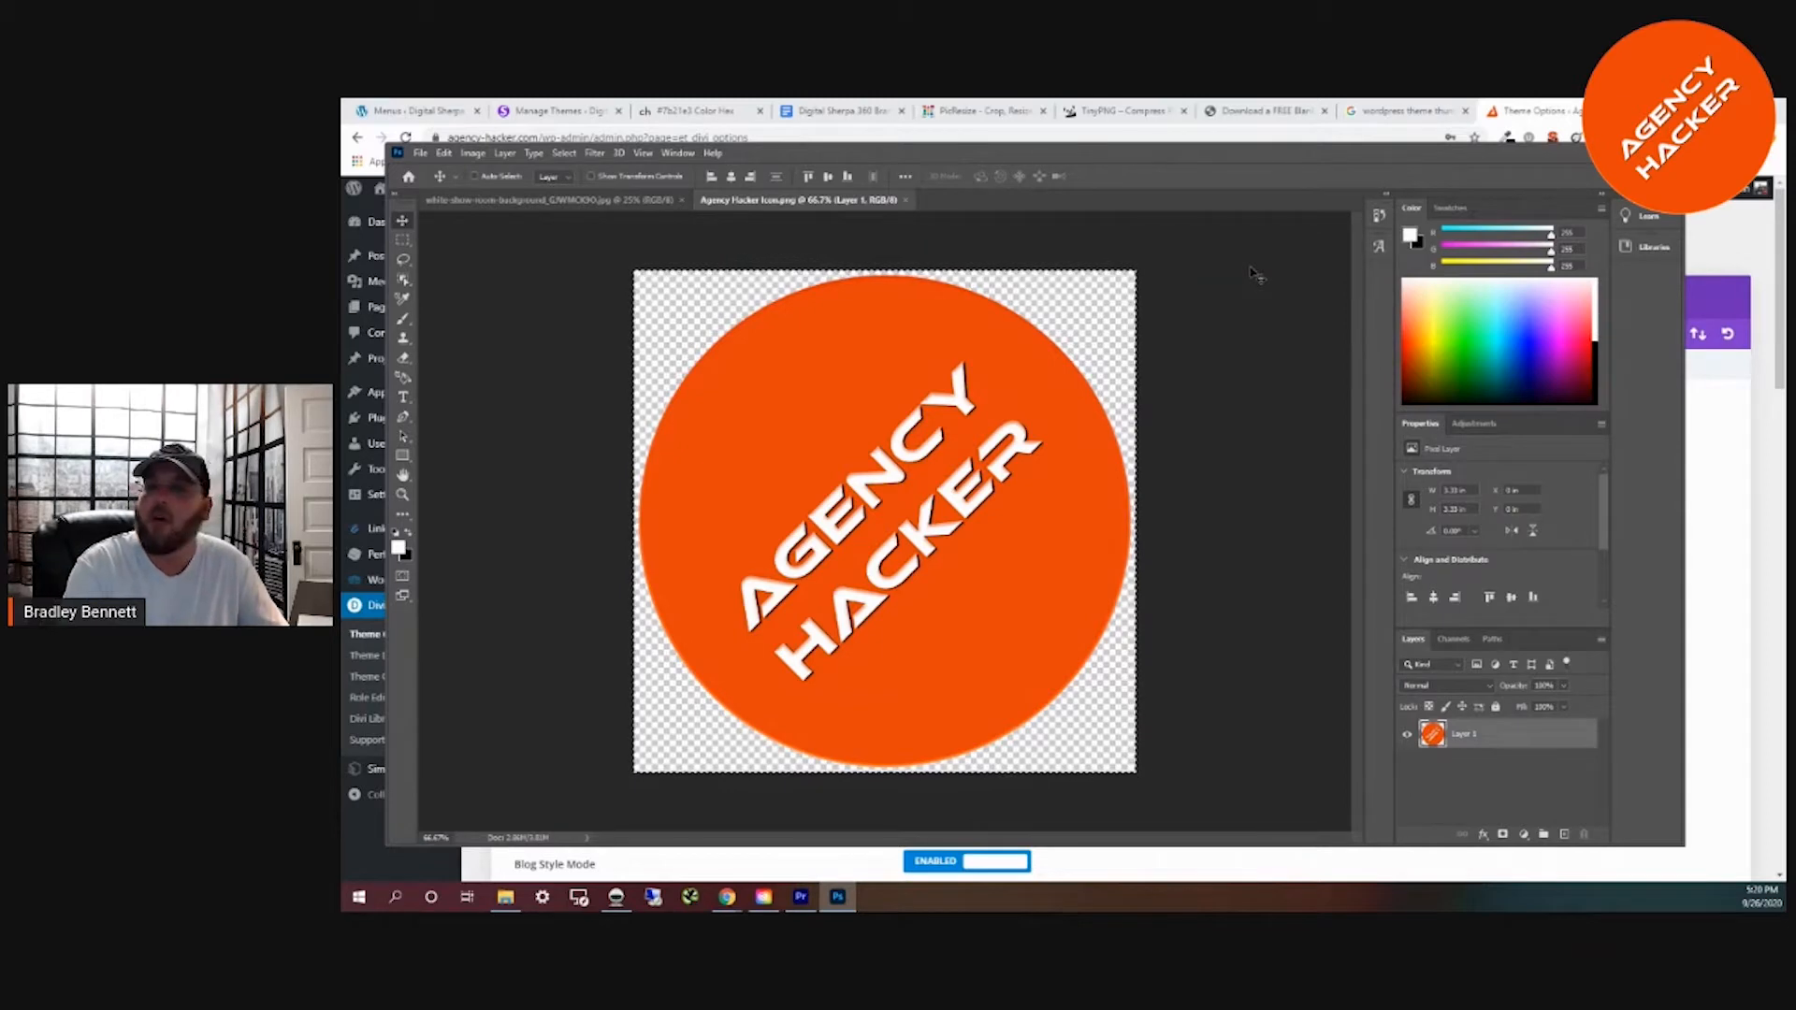
Create a new document named "Free Divi Child Theme" at 1920 x 1080 pixels with 16 bit RGB color
{"action": "key", "text": "ctrl+n"}
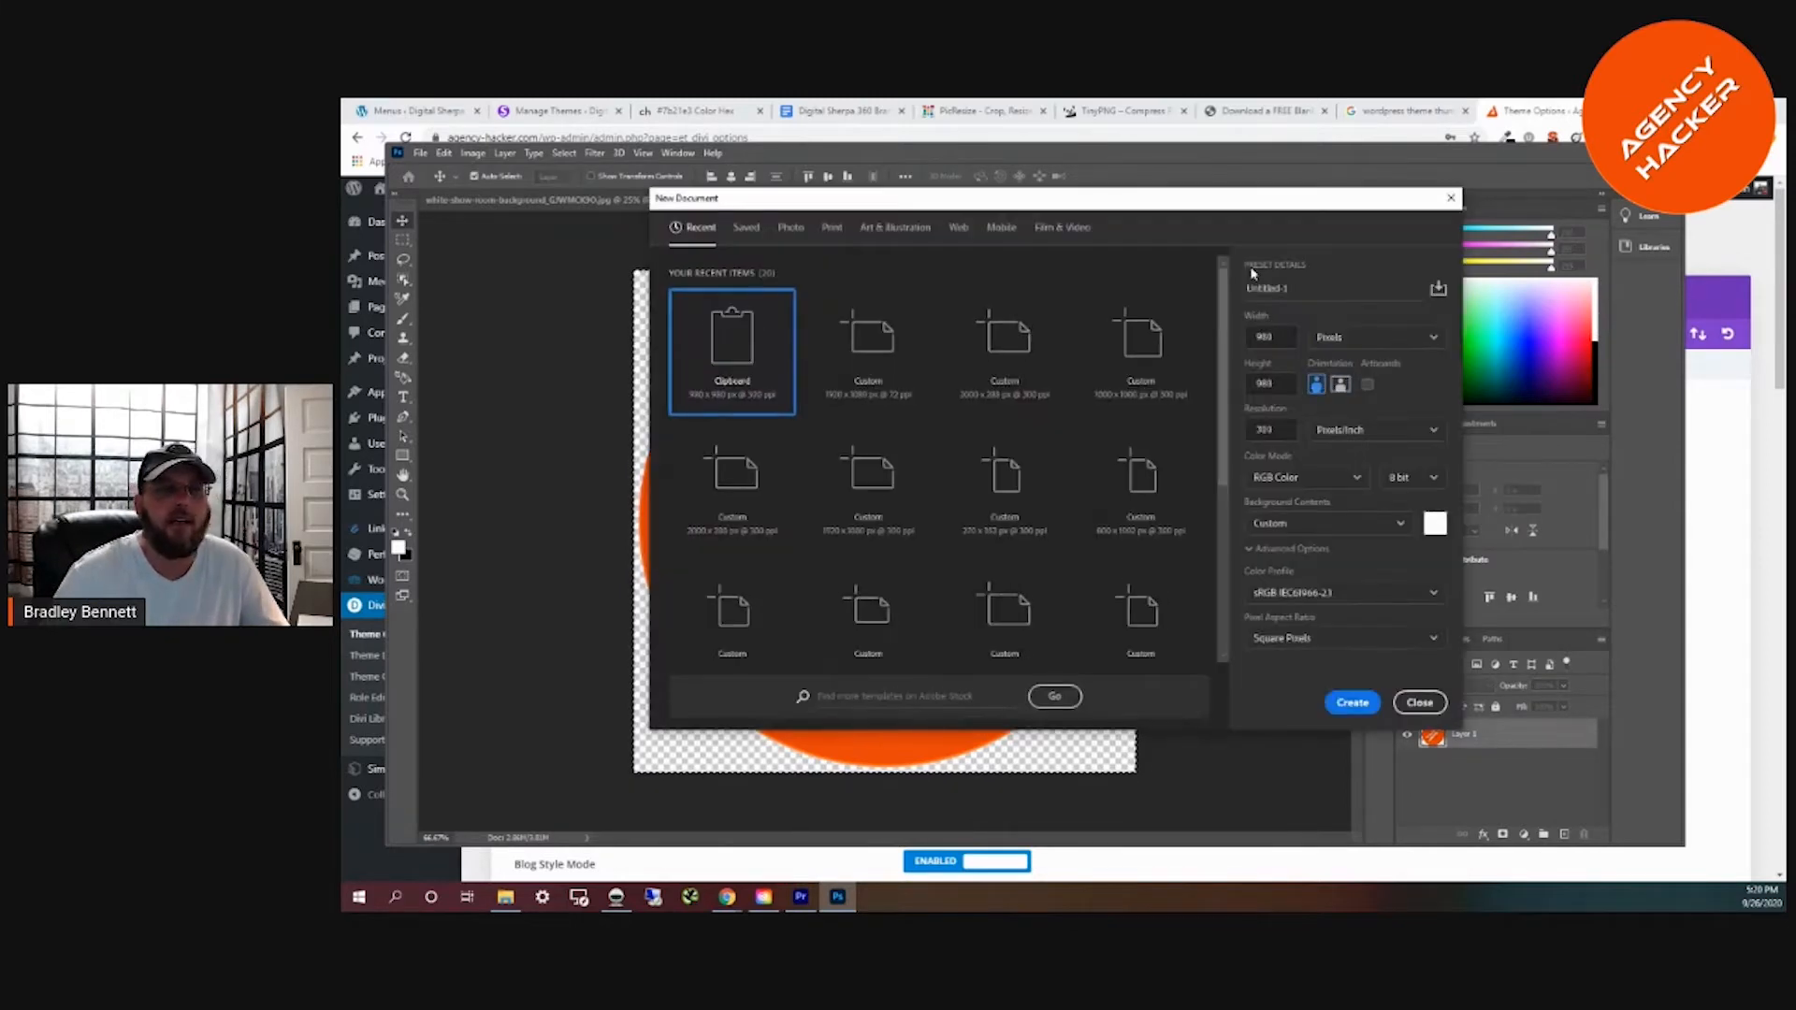
{"action": "left_click_drag", "start_coordinate": [1290, 288], "coordinate": [1242, 300]}
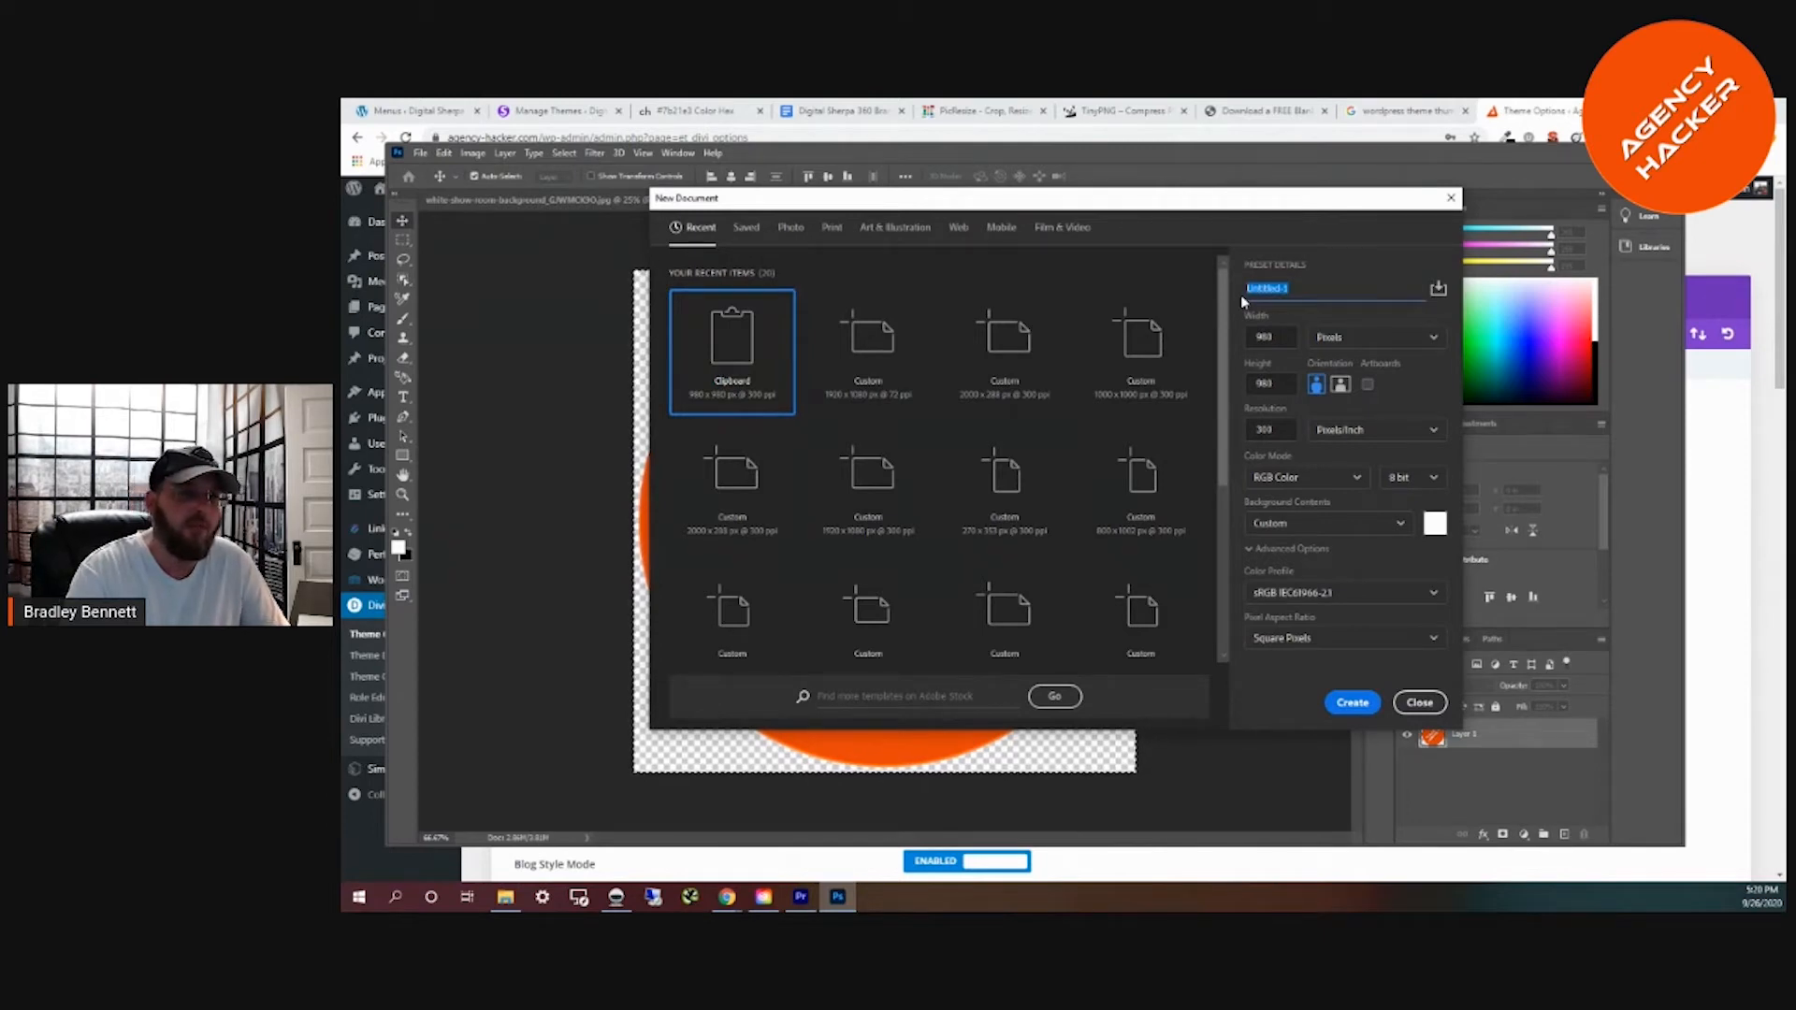
{"action": "type", "text": "Free "}
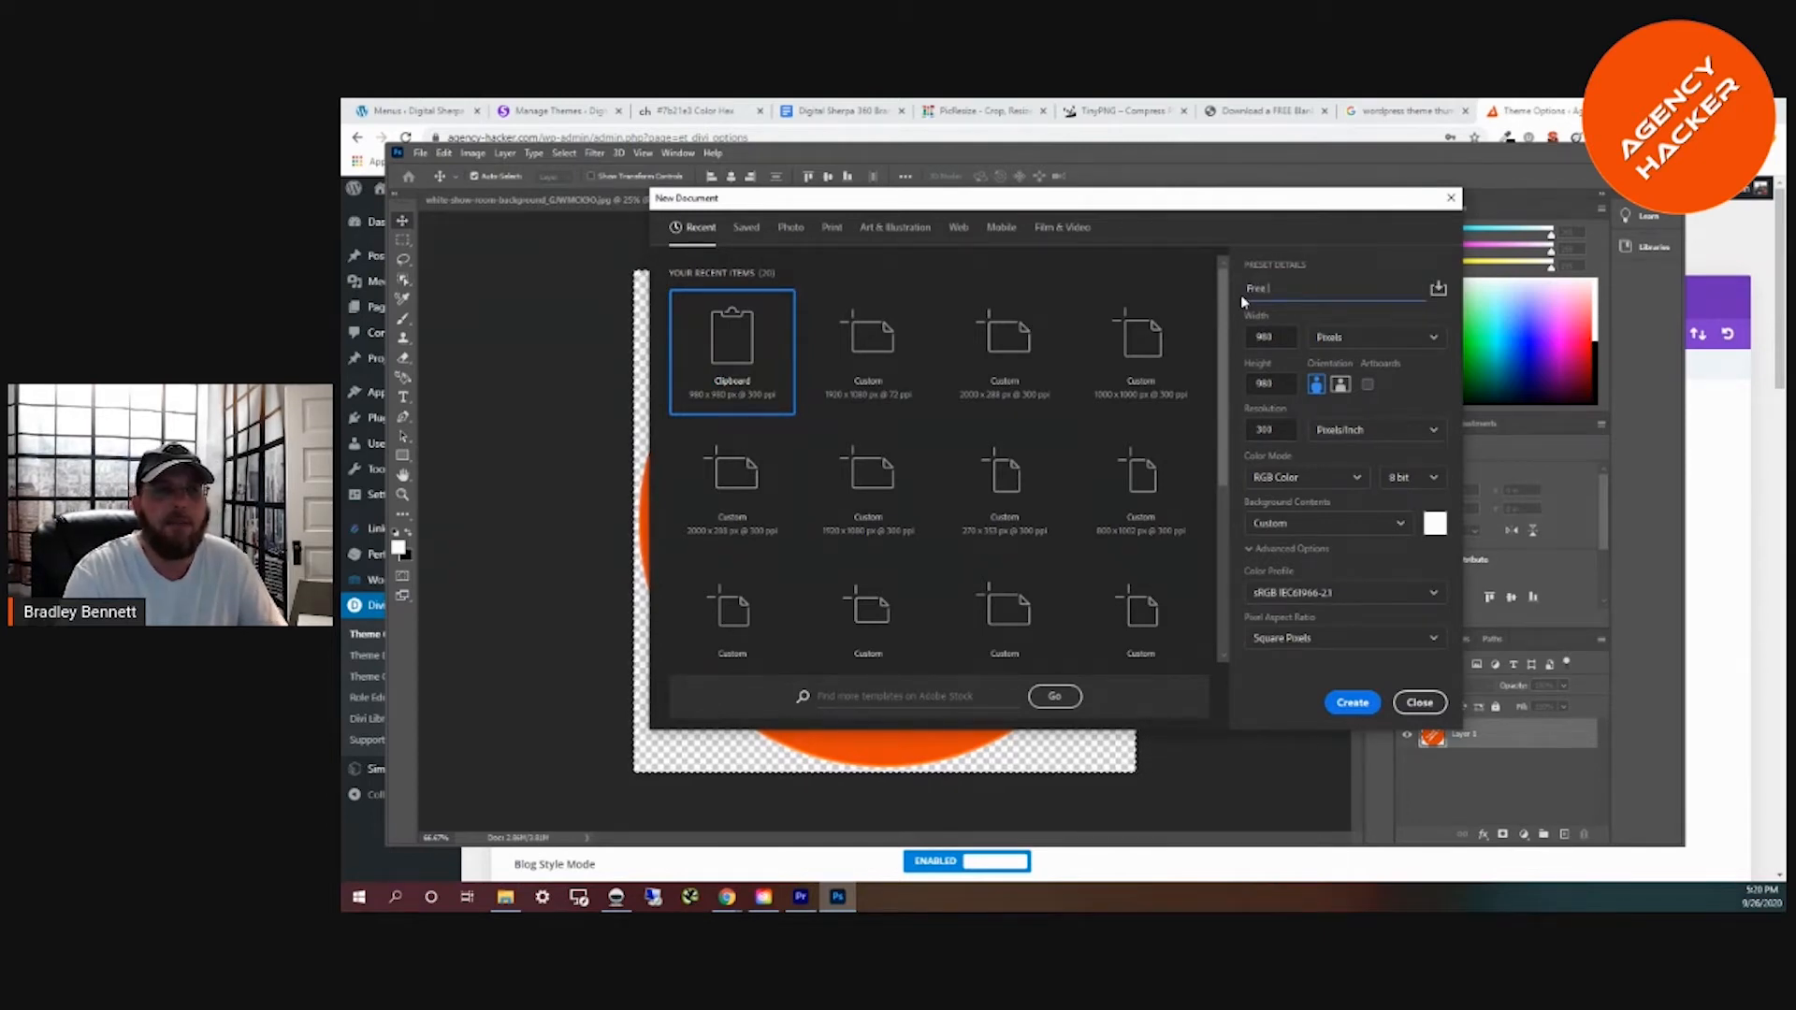
{"action": "type", "text": "Divi "}
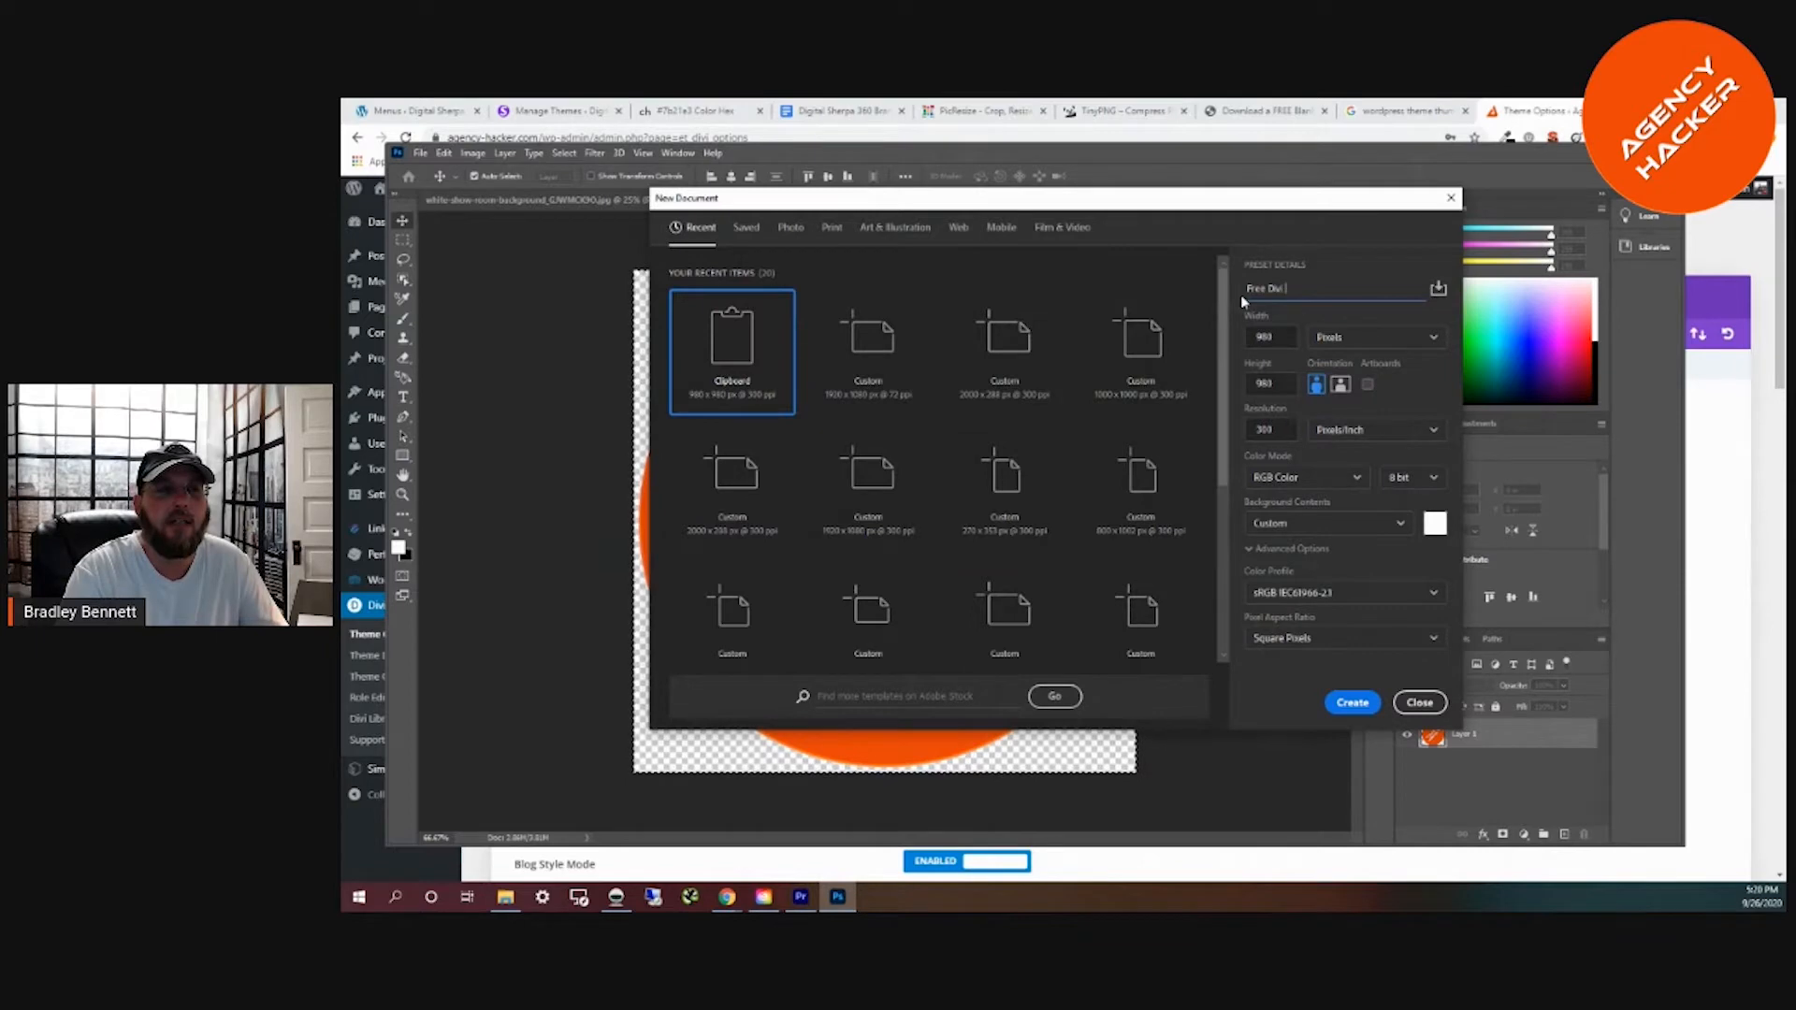
{"action": "type", "text": "Child Theme"}
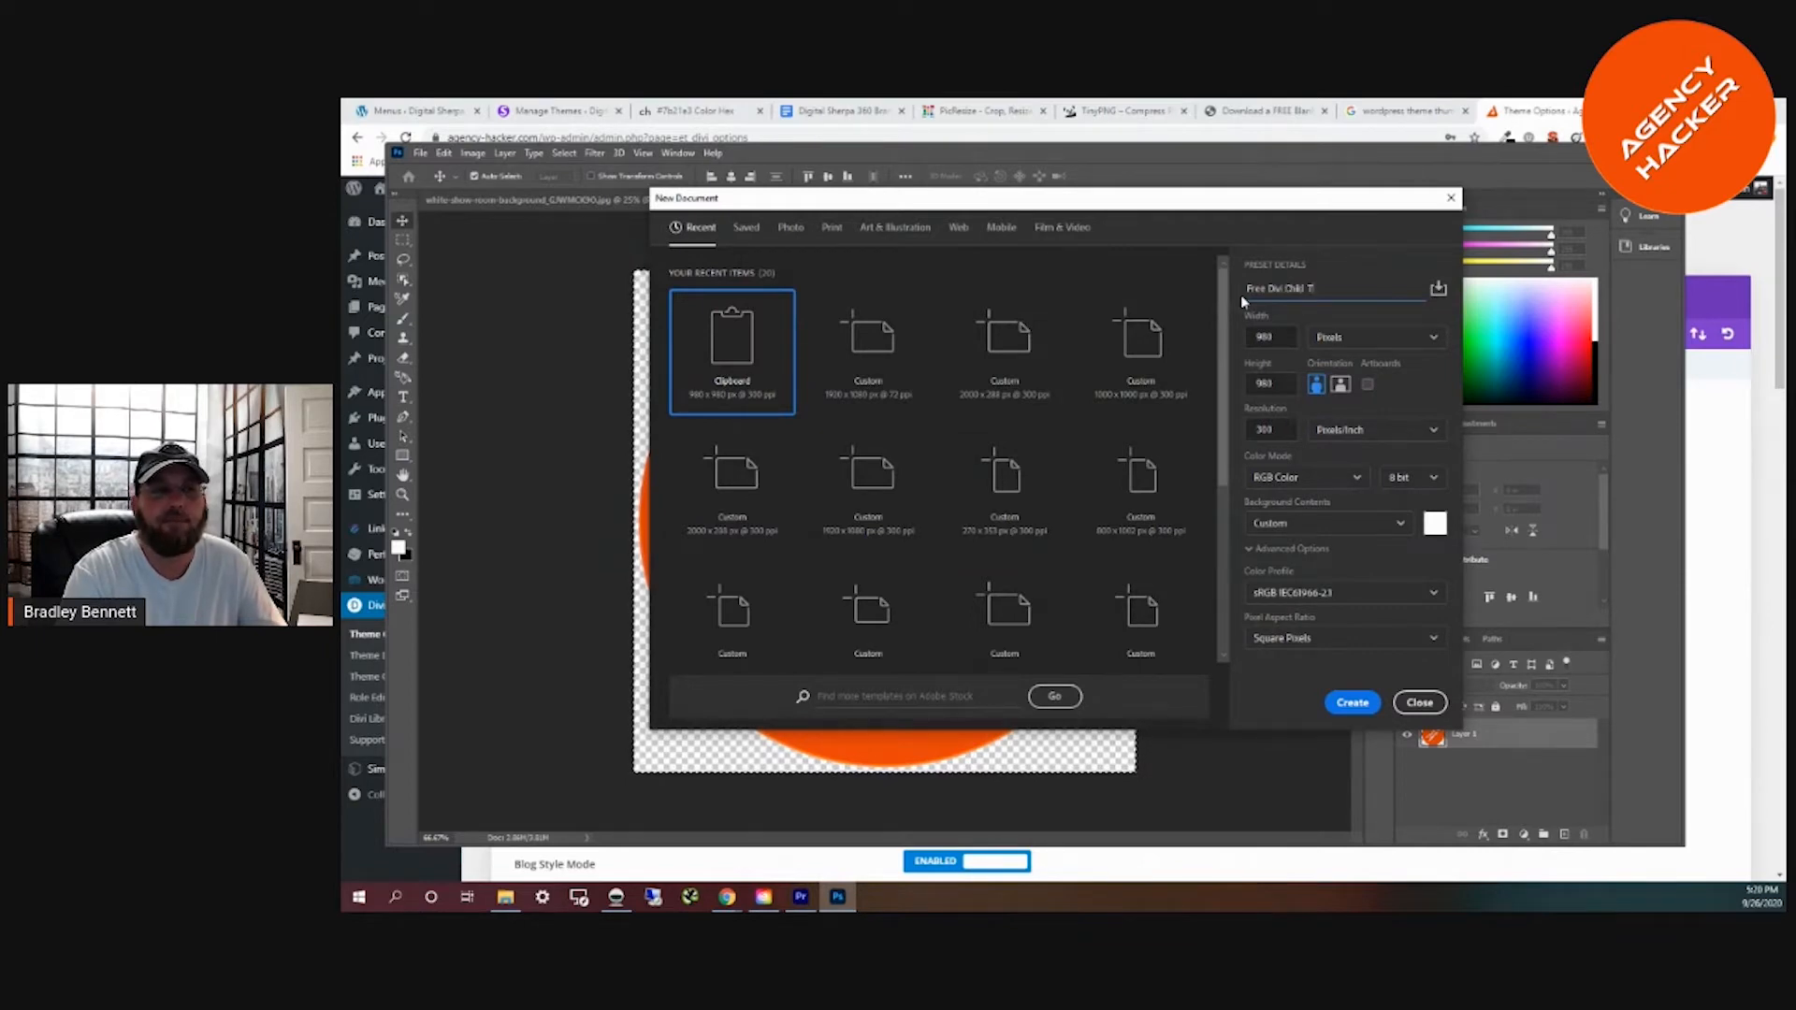
{"action": "left_click", "coordinate": [1274, 337]}
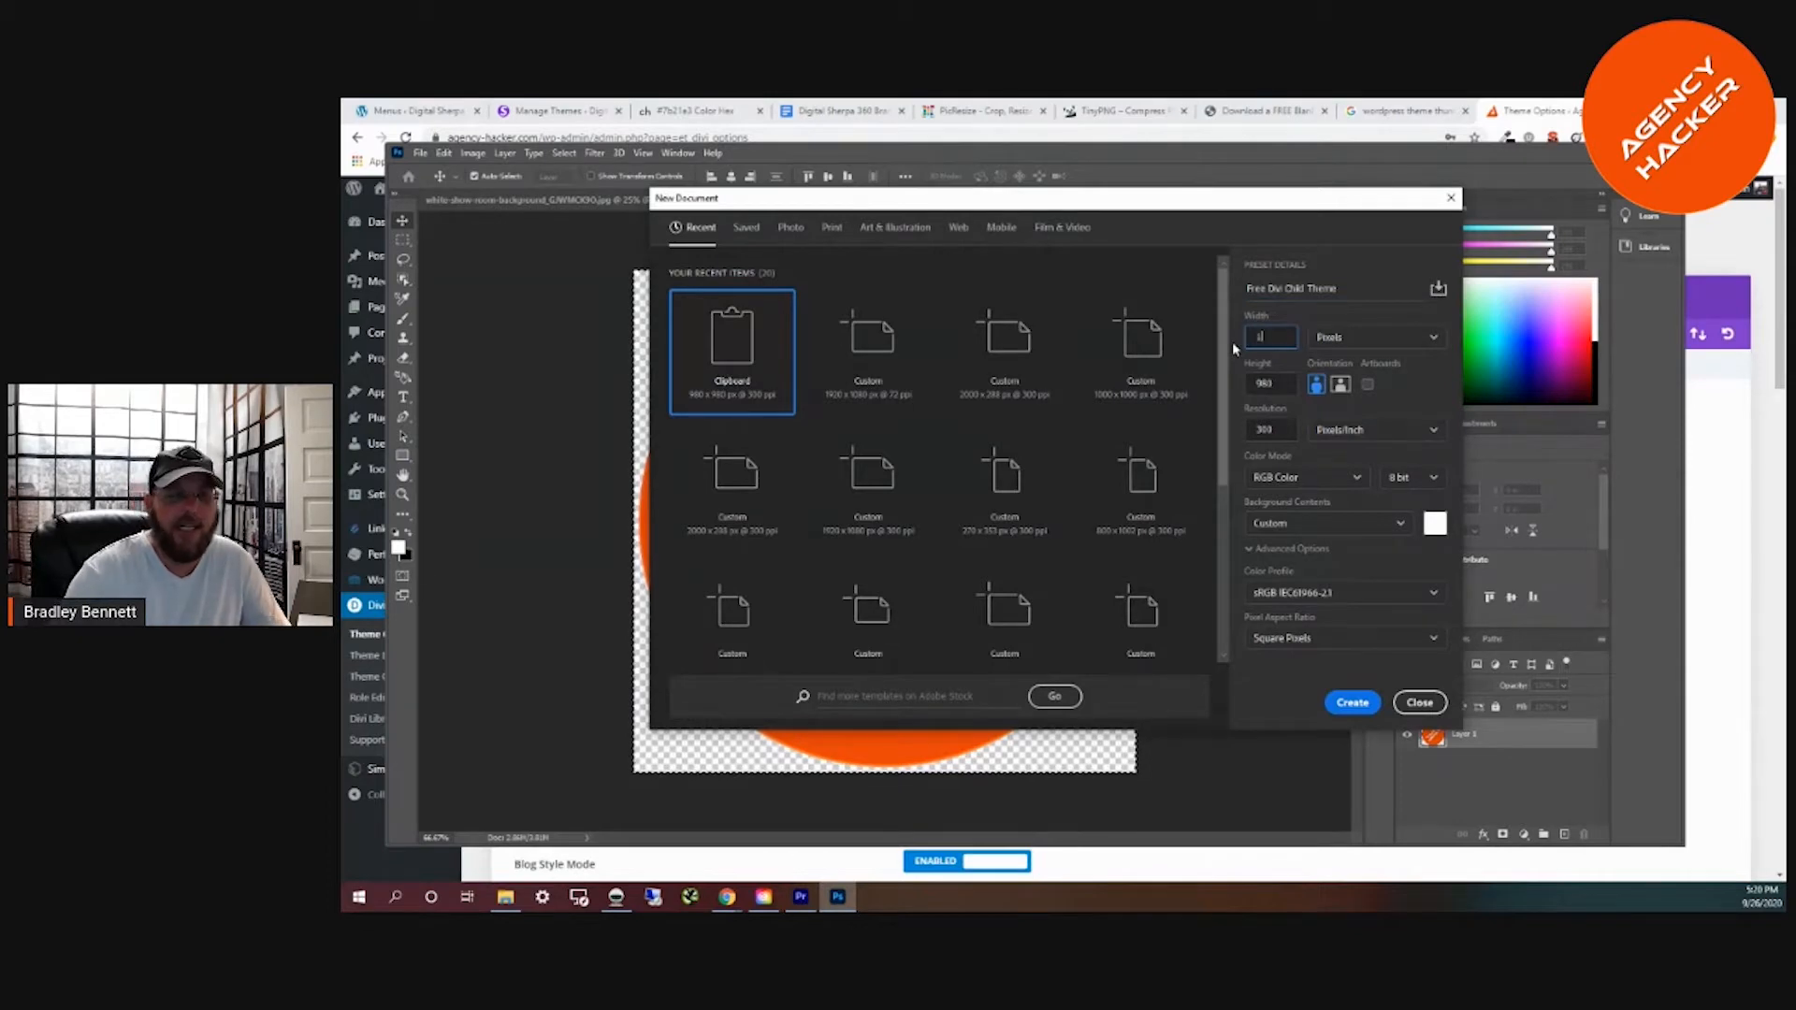
{"action": "key", "text": "Tab"}
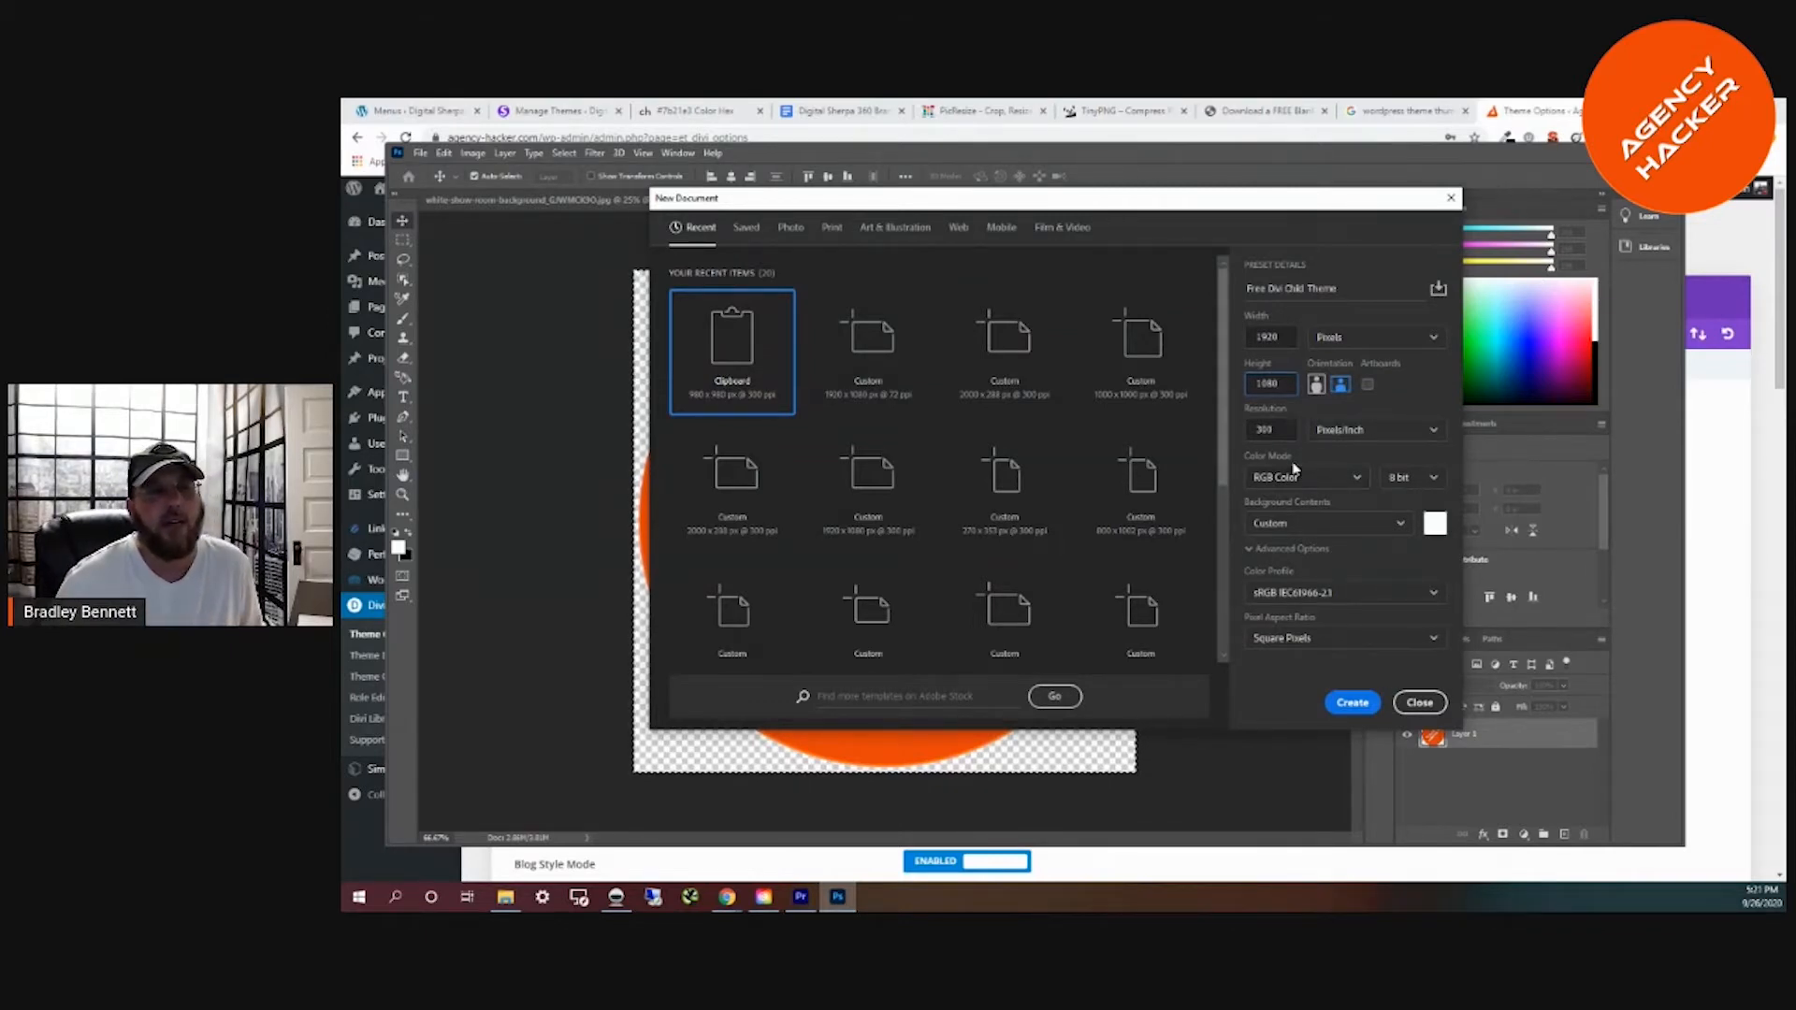
{"action": "left_click", "coordinate": [1424, 482]}
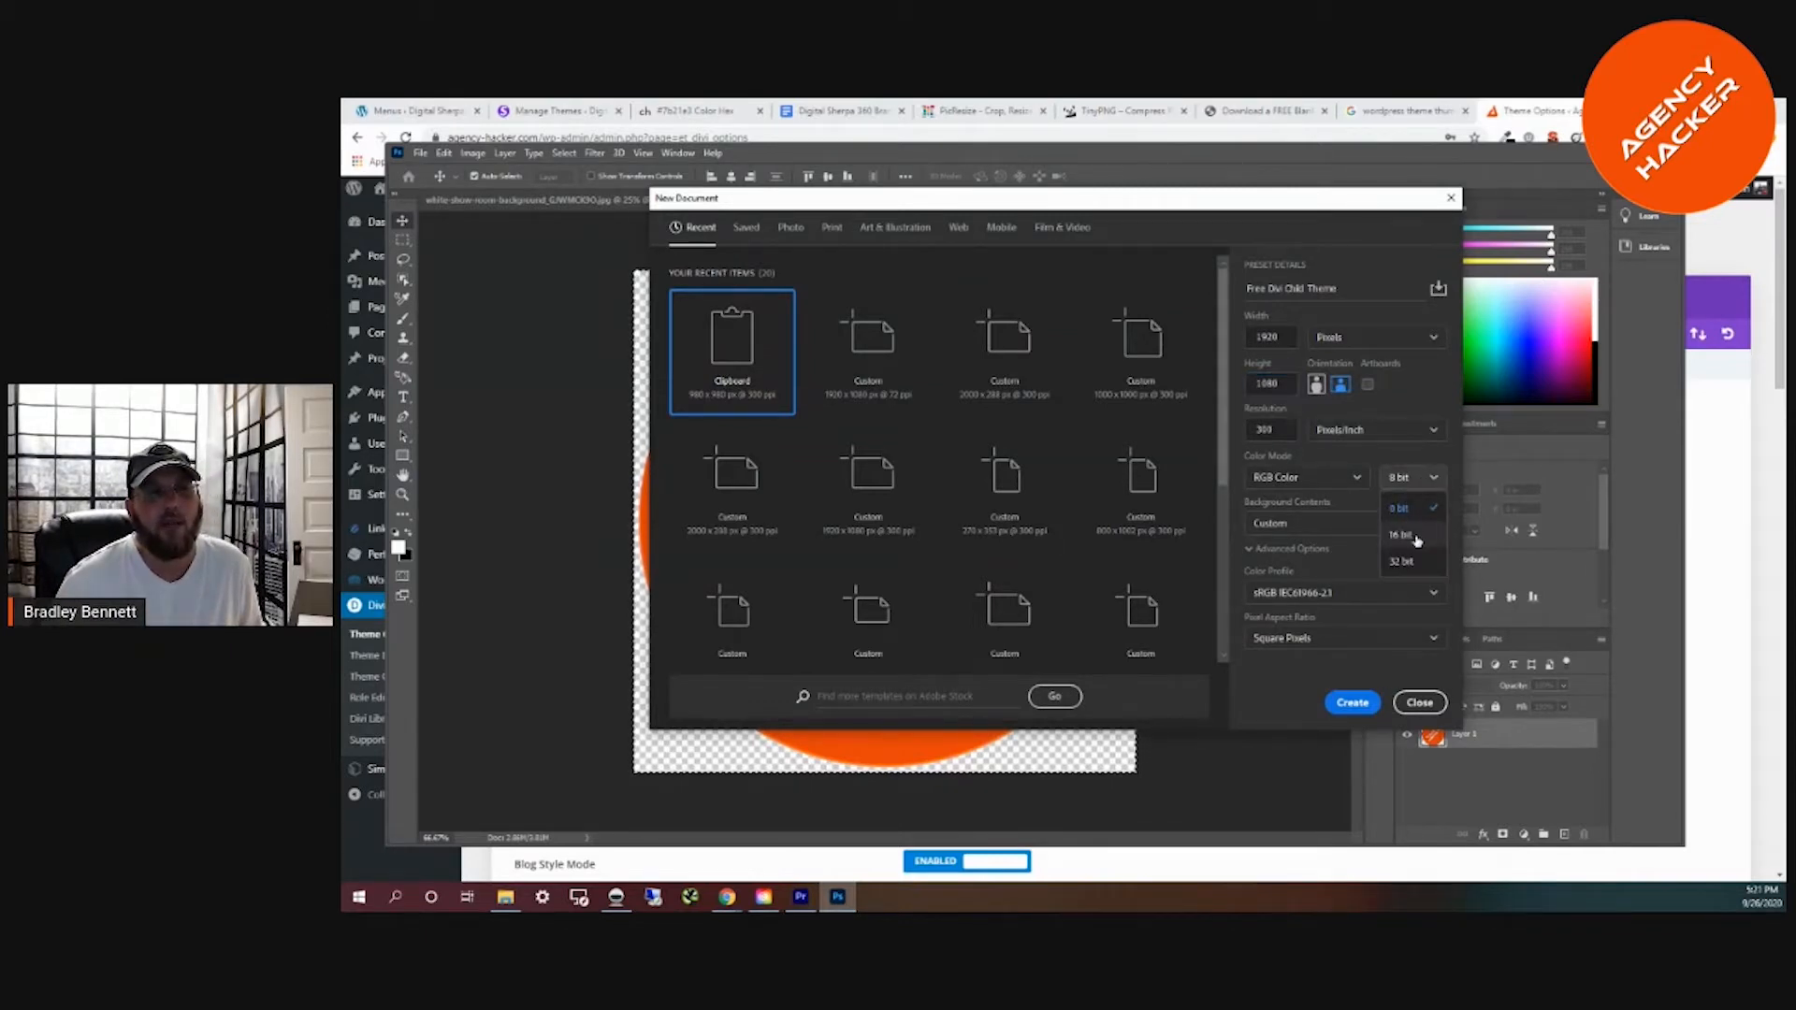
{"action": "left_click", "coordinate": [1407, 520]}
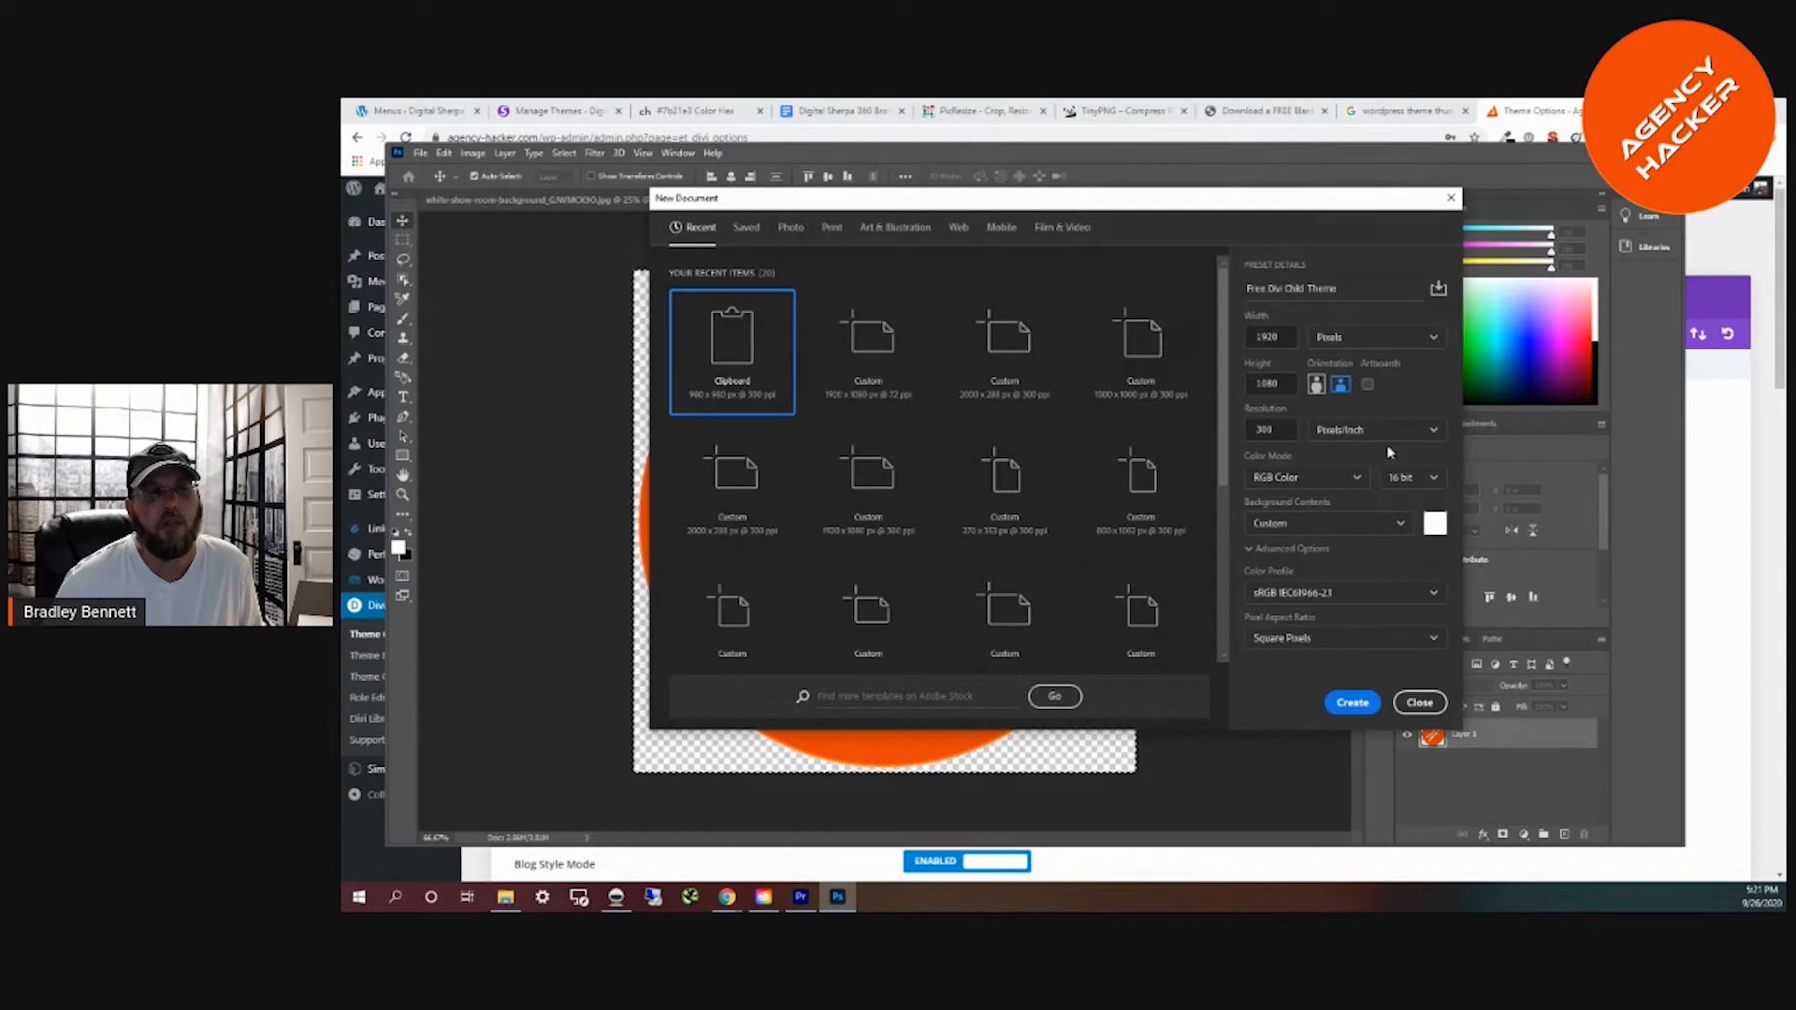
{"action": "left_click", "coordinate": [1353, 704]}
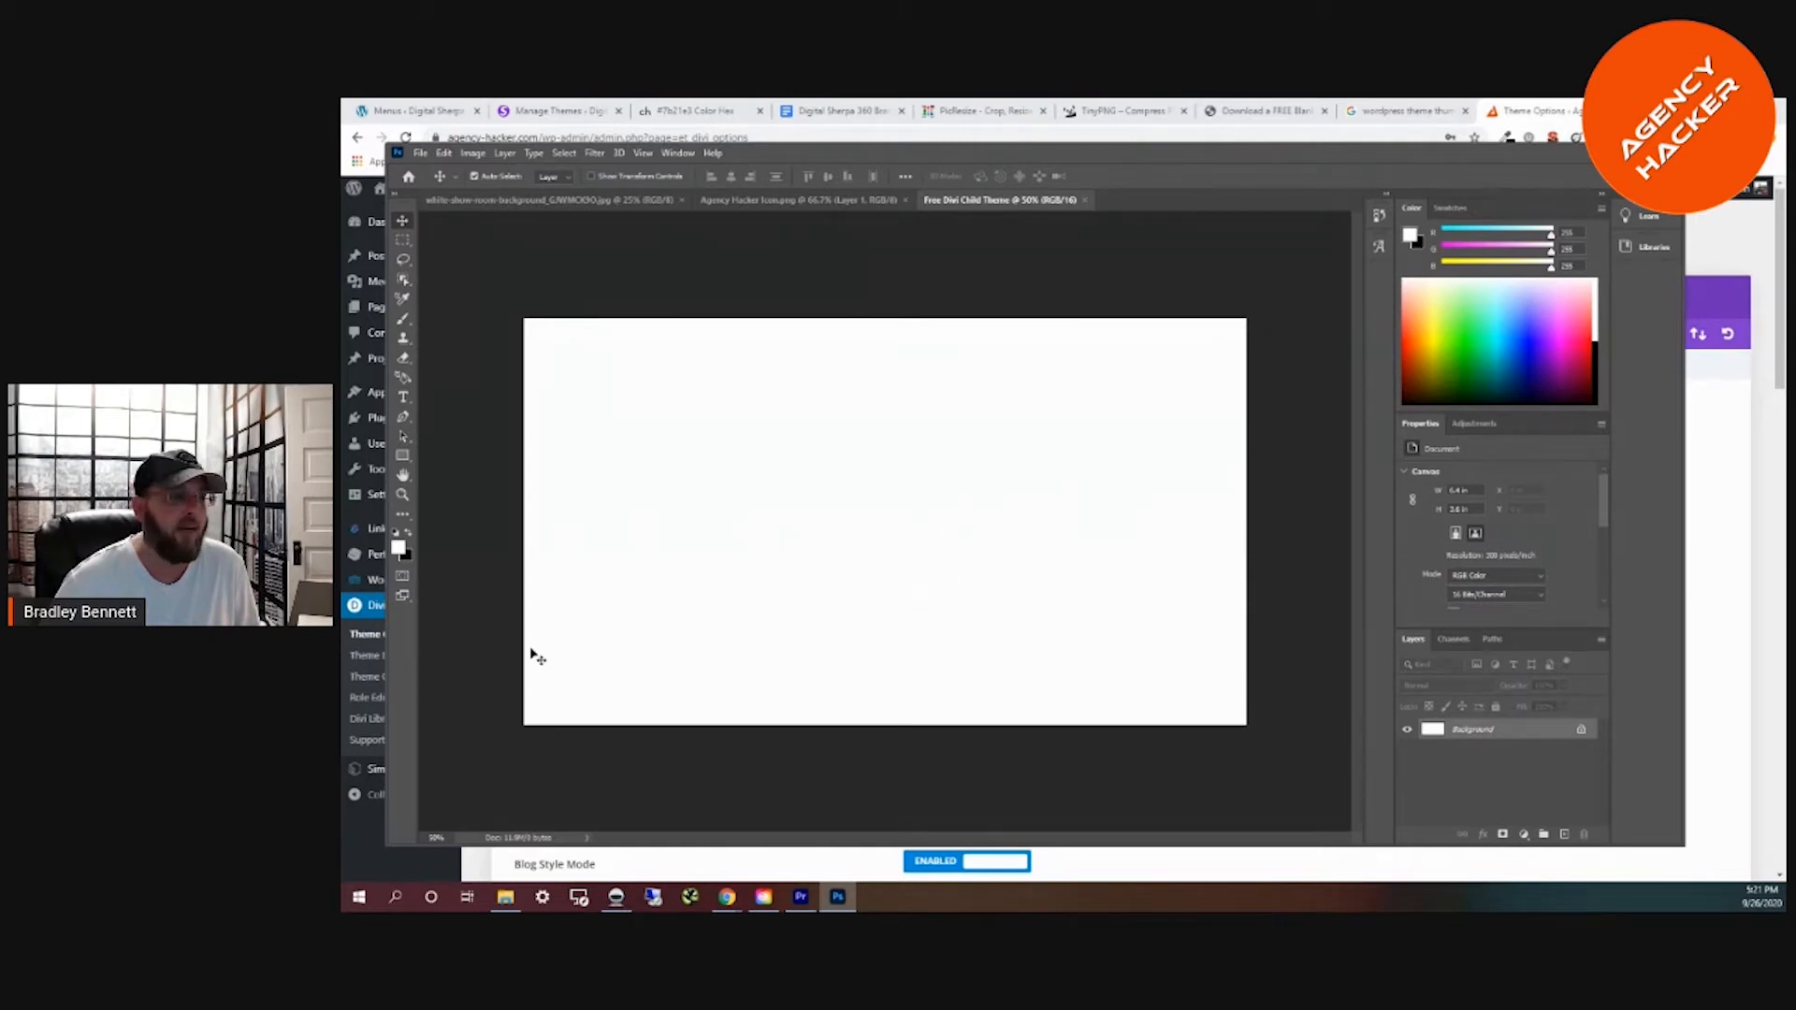
Set the document's background color to orange, hex e6420b
{"action": "left_click", "coordinate": [402, 515]}
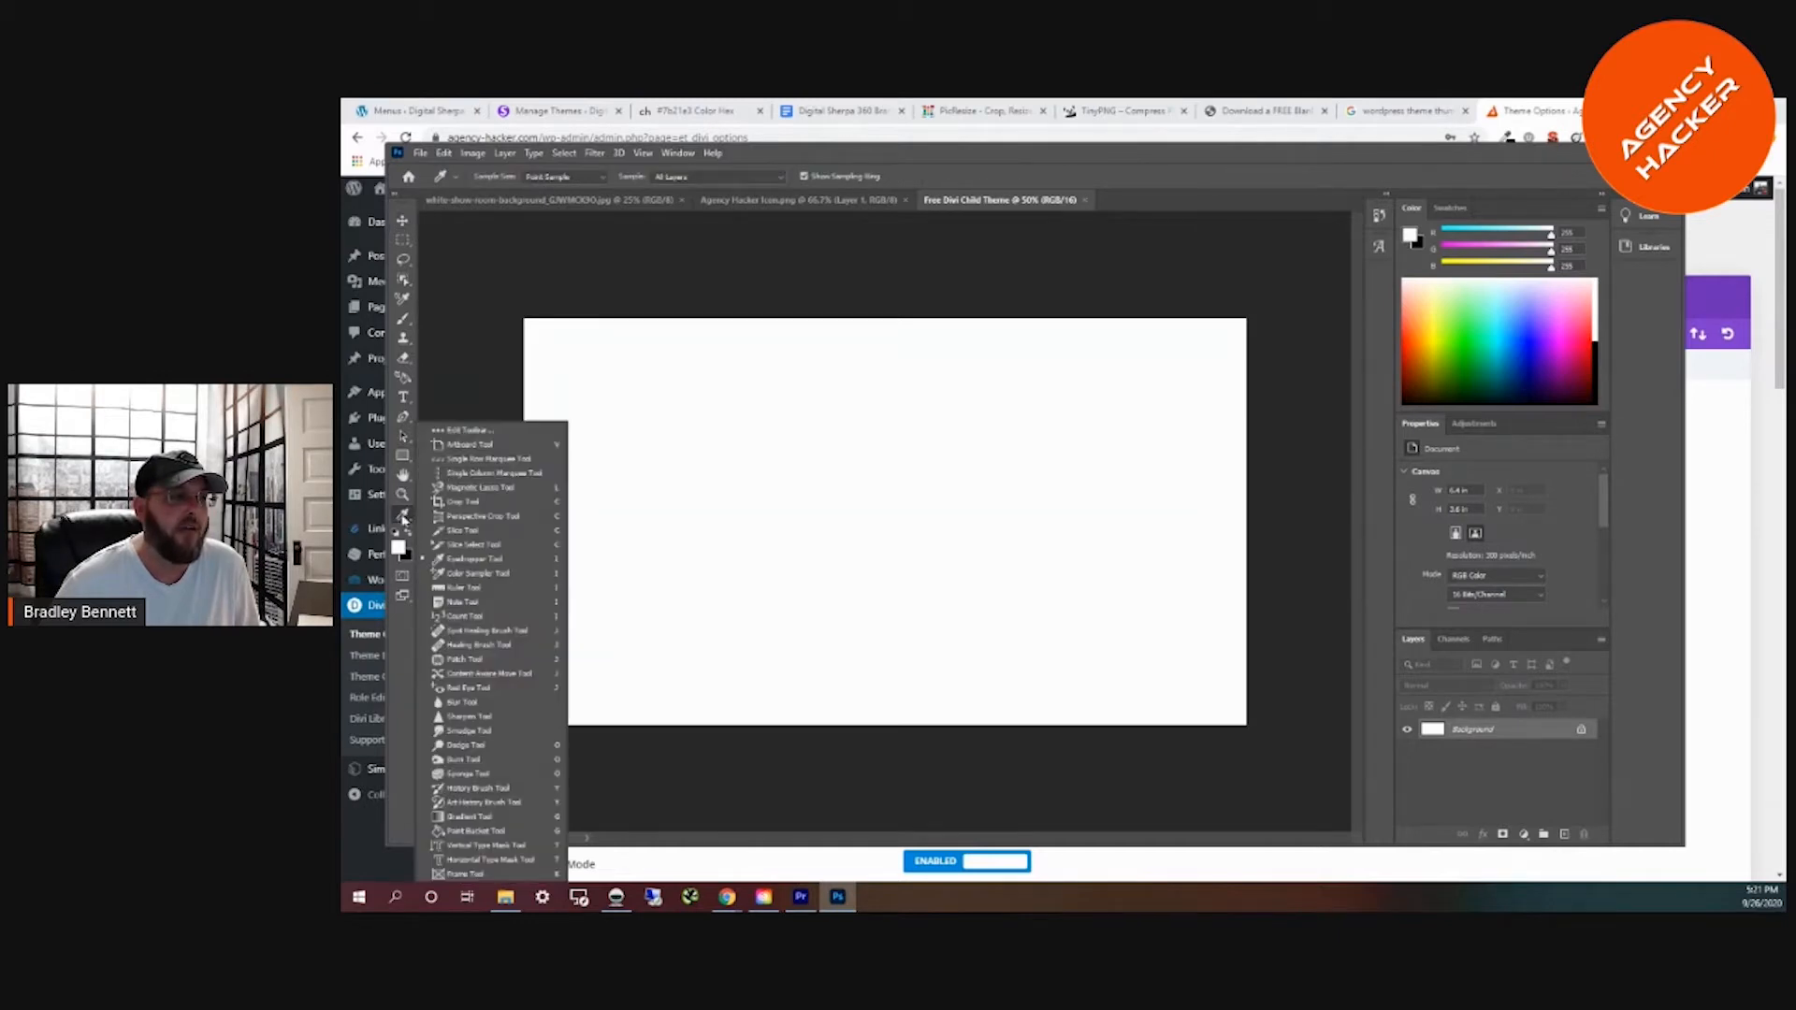
{"action": "left_click", "coordinate": [465, 831]}
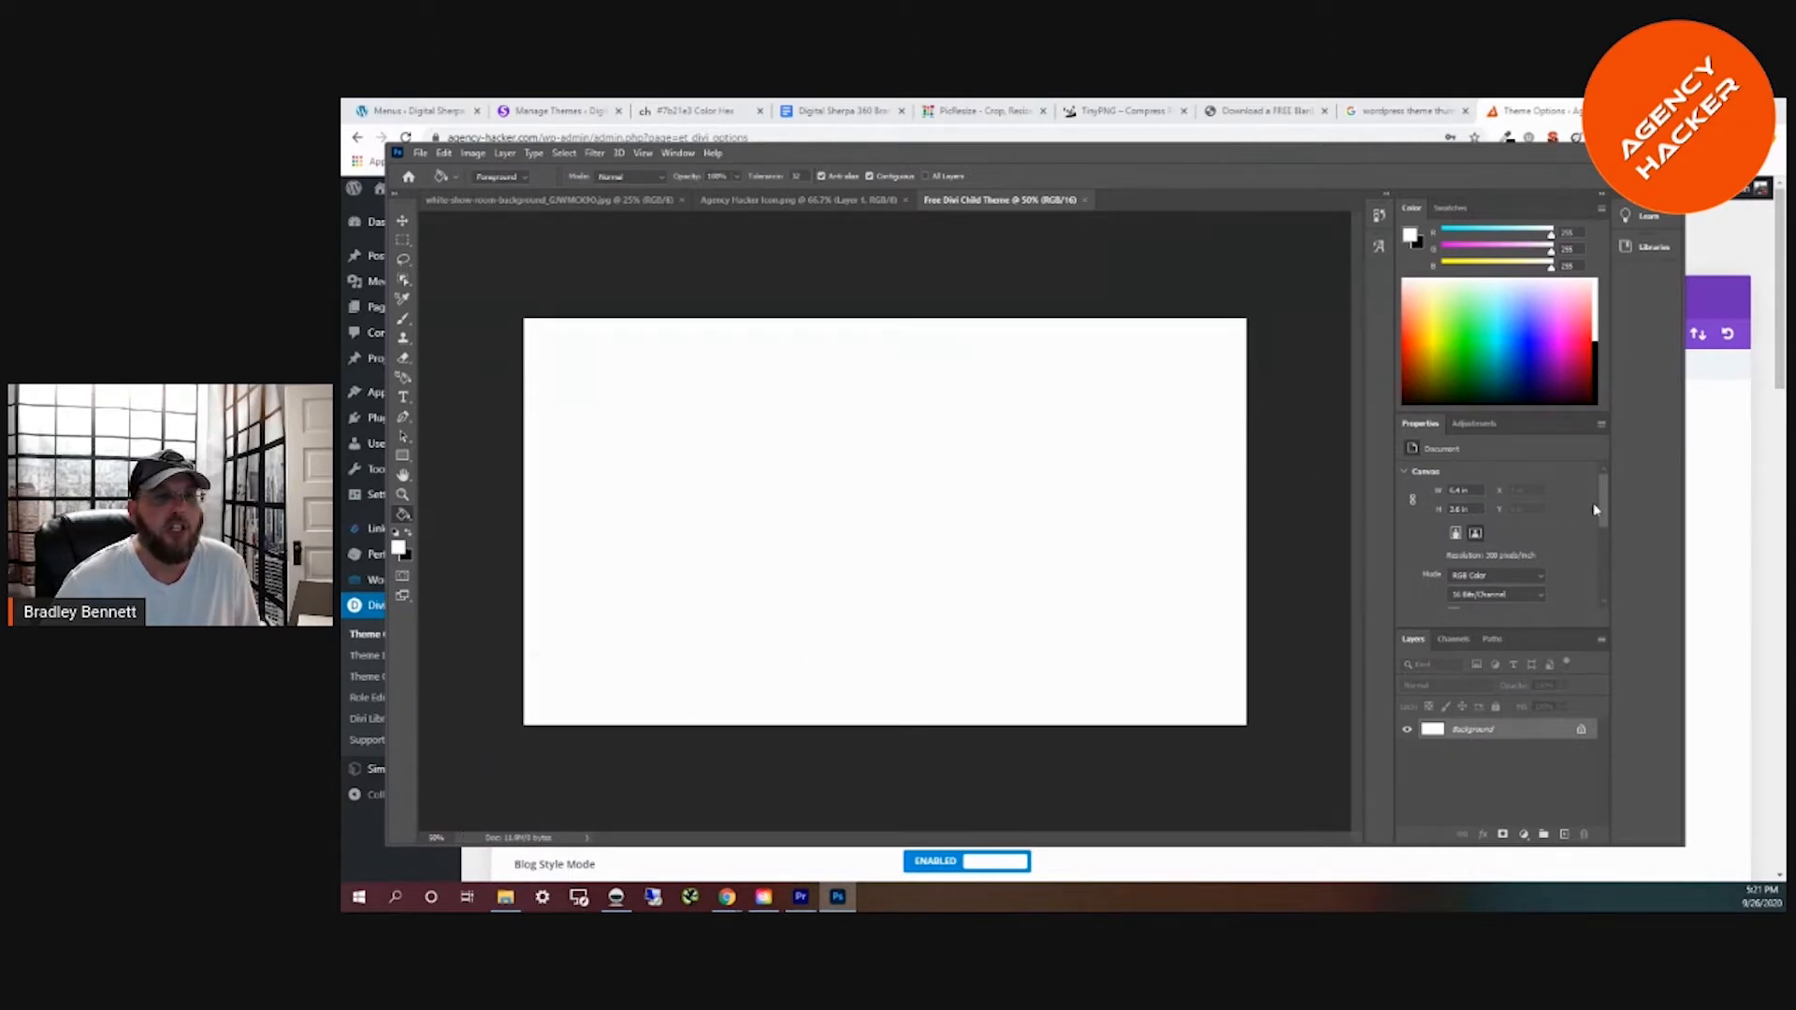
{"action": "scroll", "coordinate": [1595, 510], "scroll_direction": "down", "scroll_amount": 4}
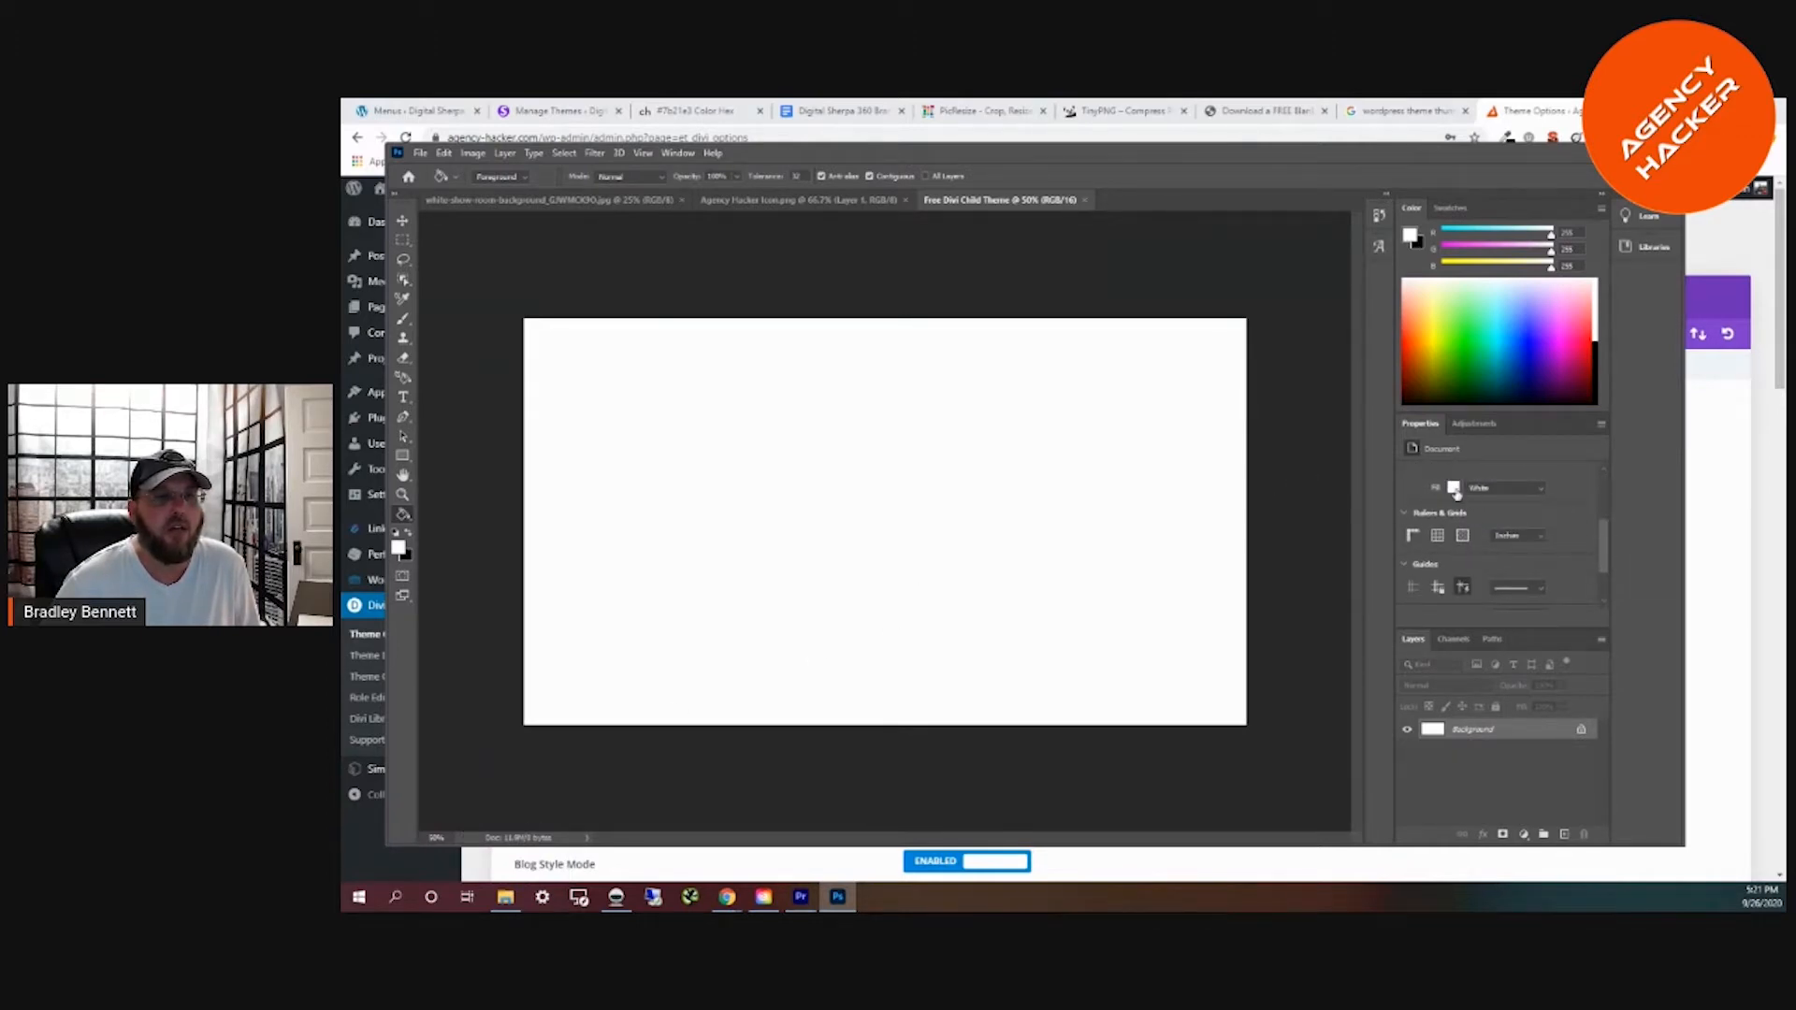
{"action": "left_click", "coordinate": [1455, 488]}
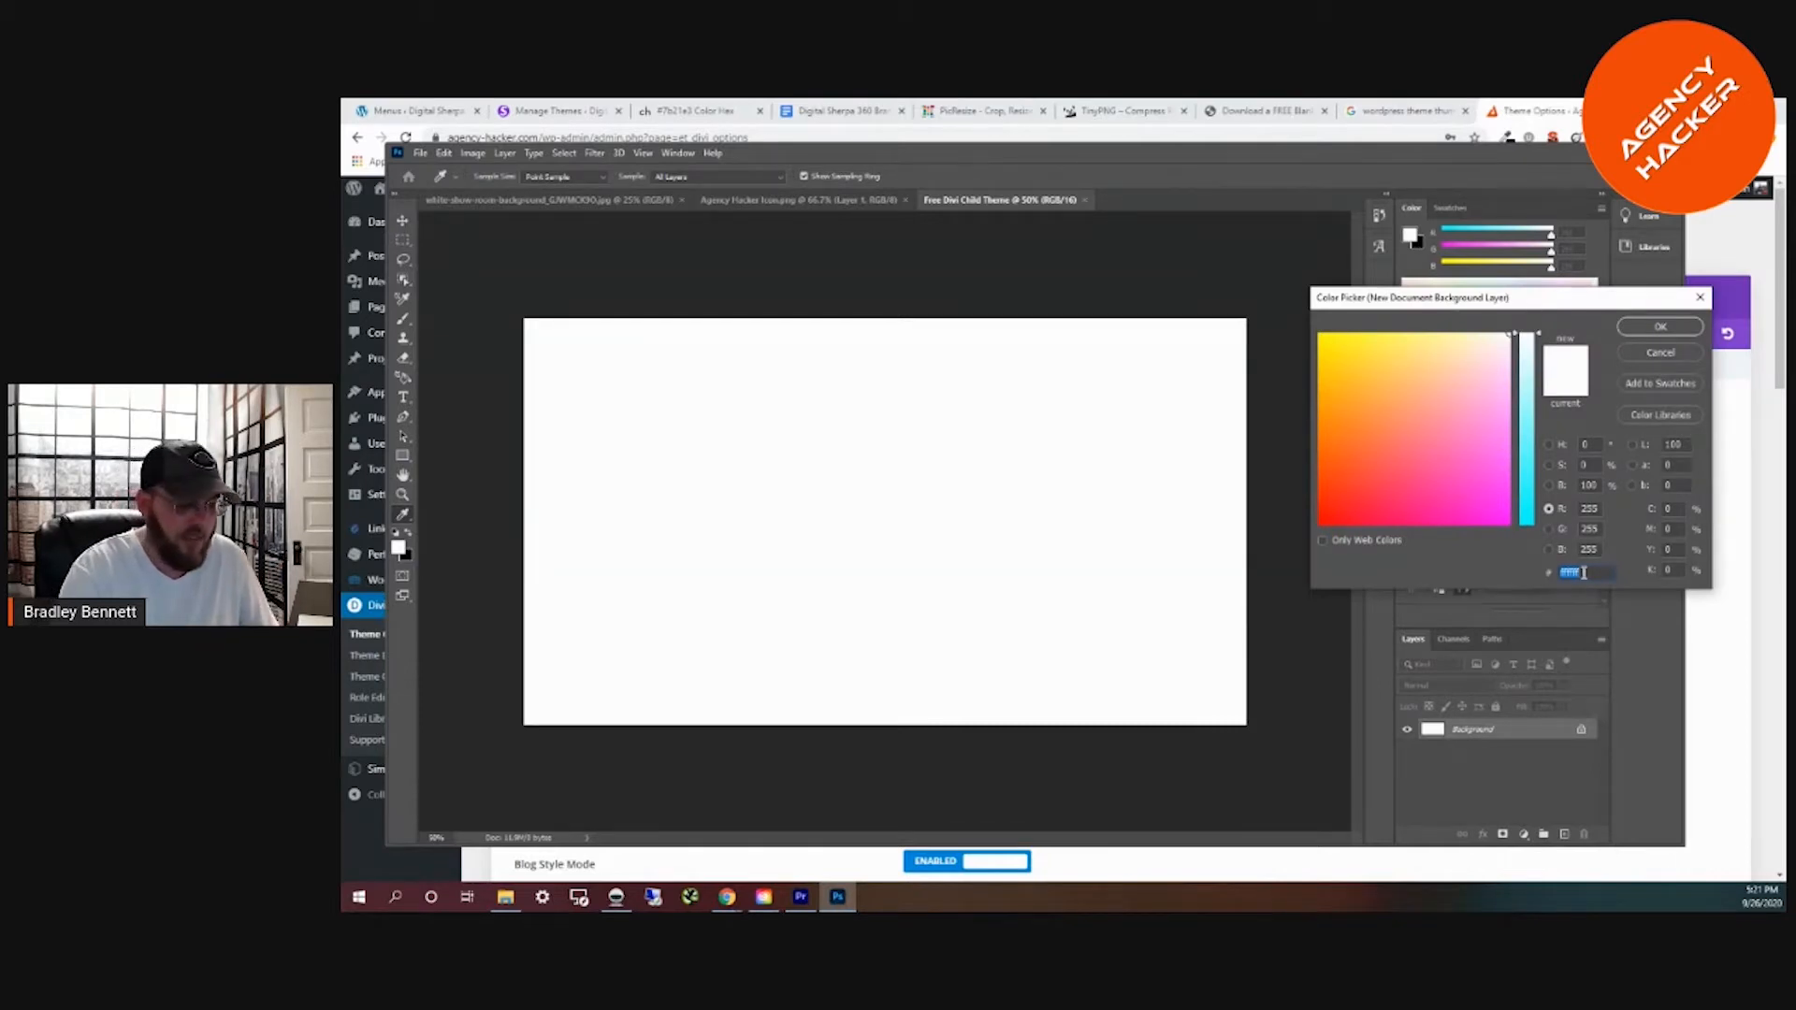
{"action": "type", "text": "ee6658"}
{"action": "type", "text": "20b"}
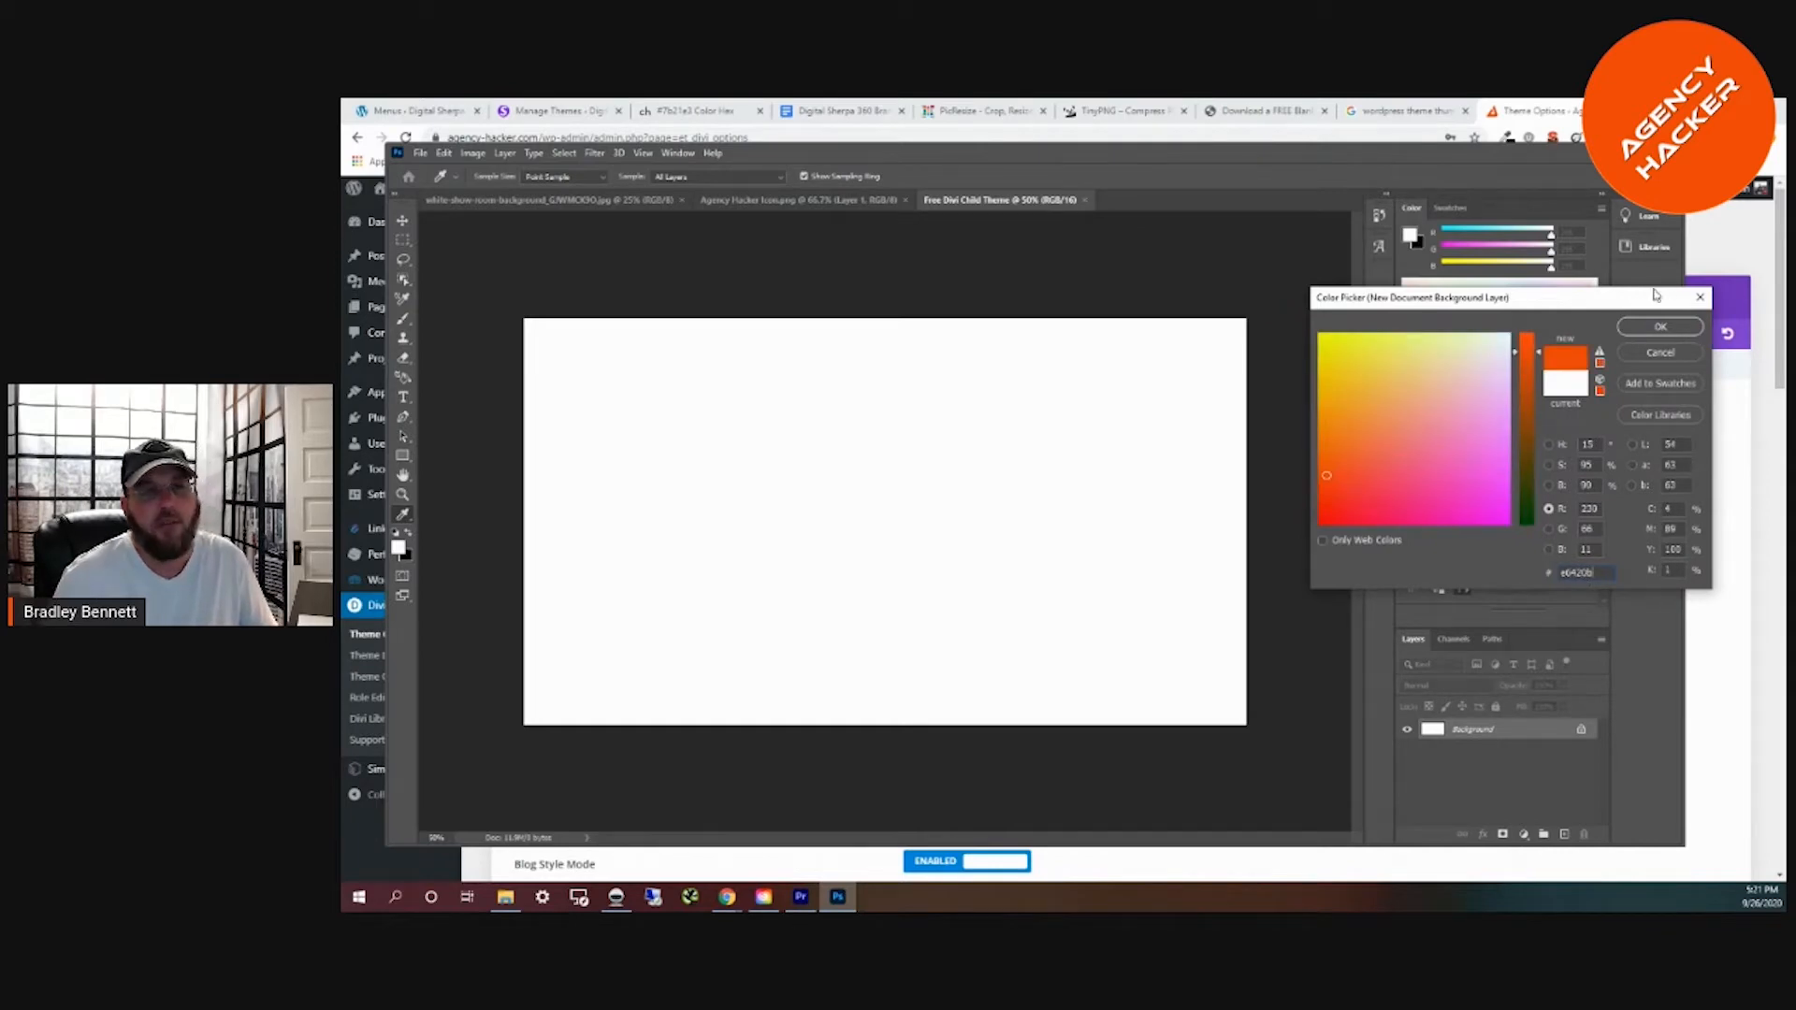
{"action": "left_click", "coordinate": [1663, 331]}
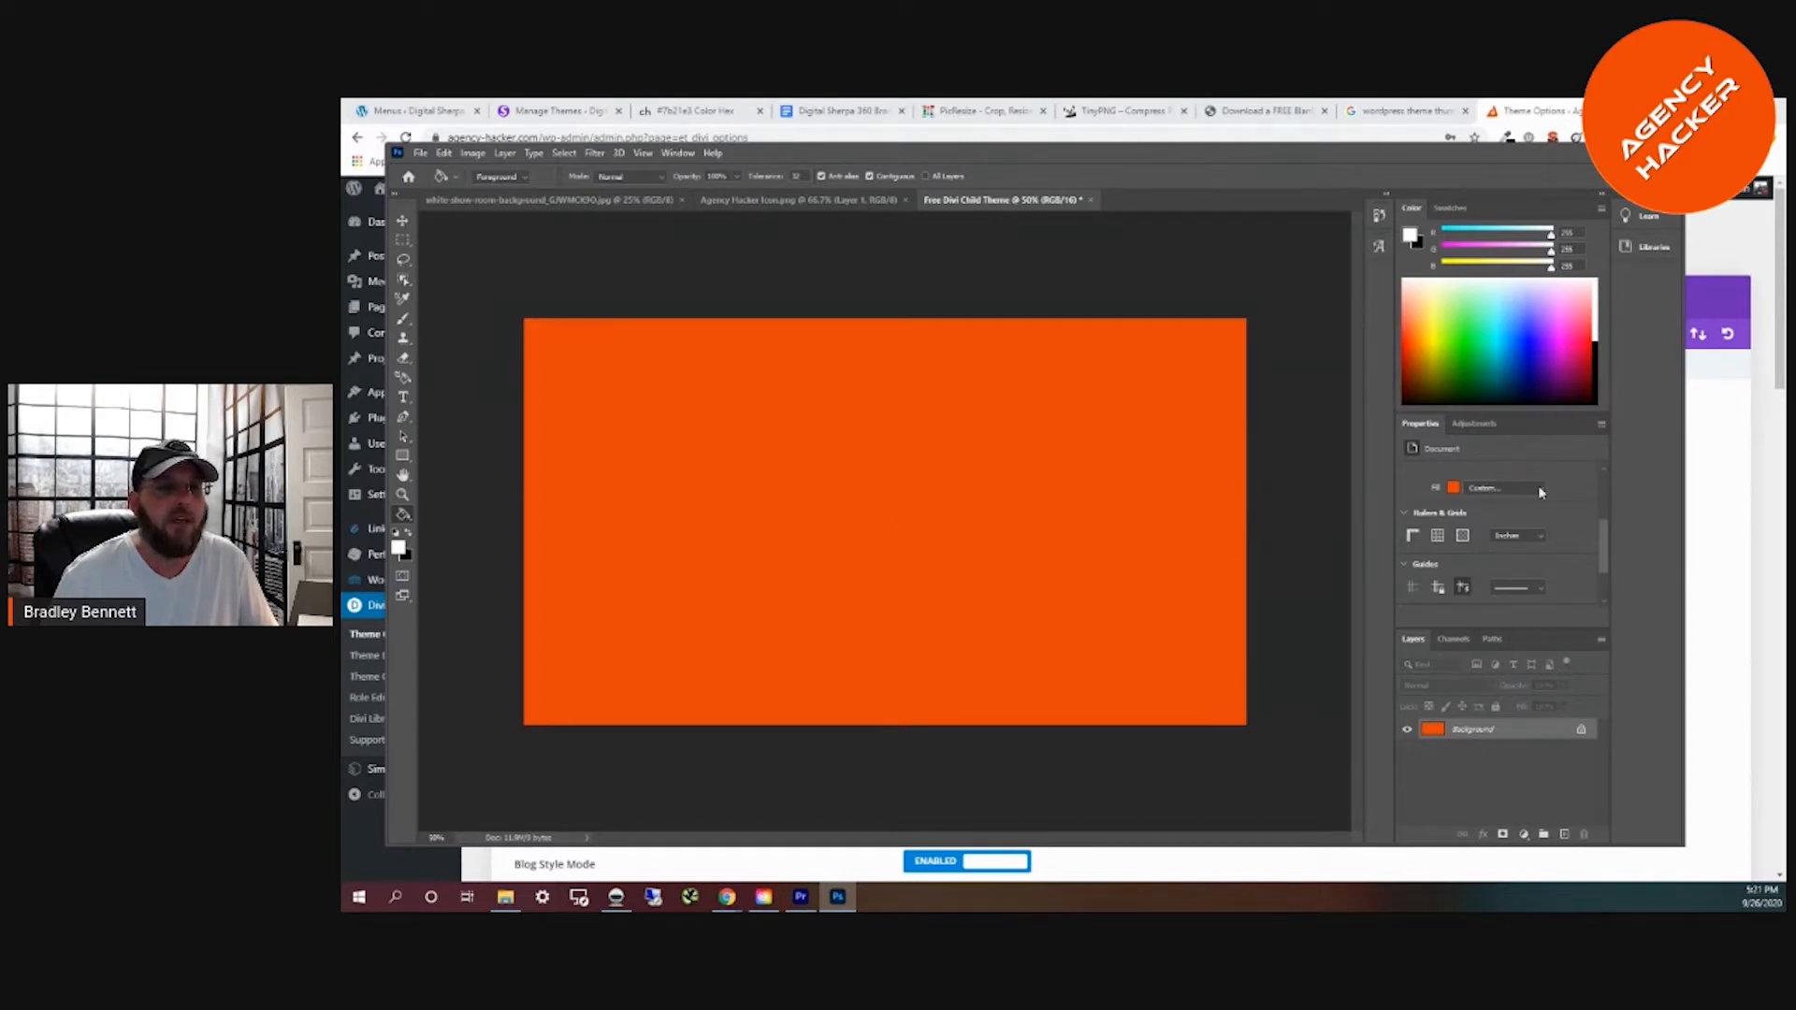
Set the document's background color to white, hex ffffff
{"action": "left_click", "coordinate": [1453, 487]}
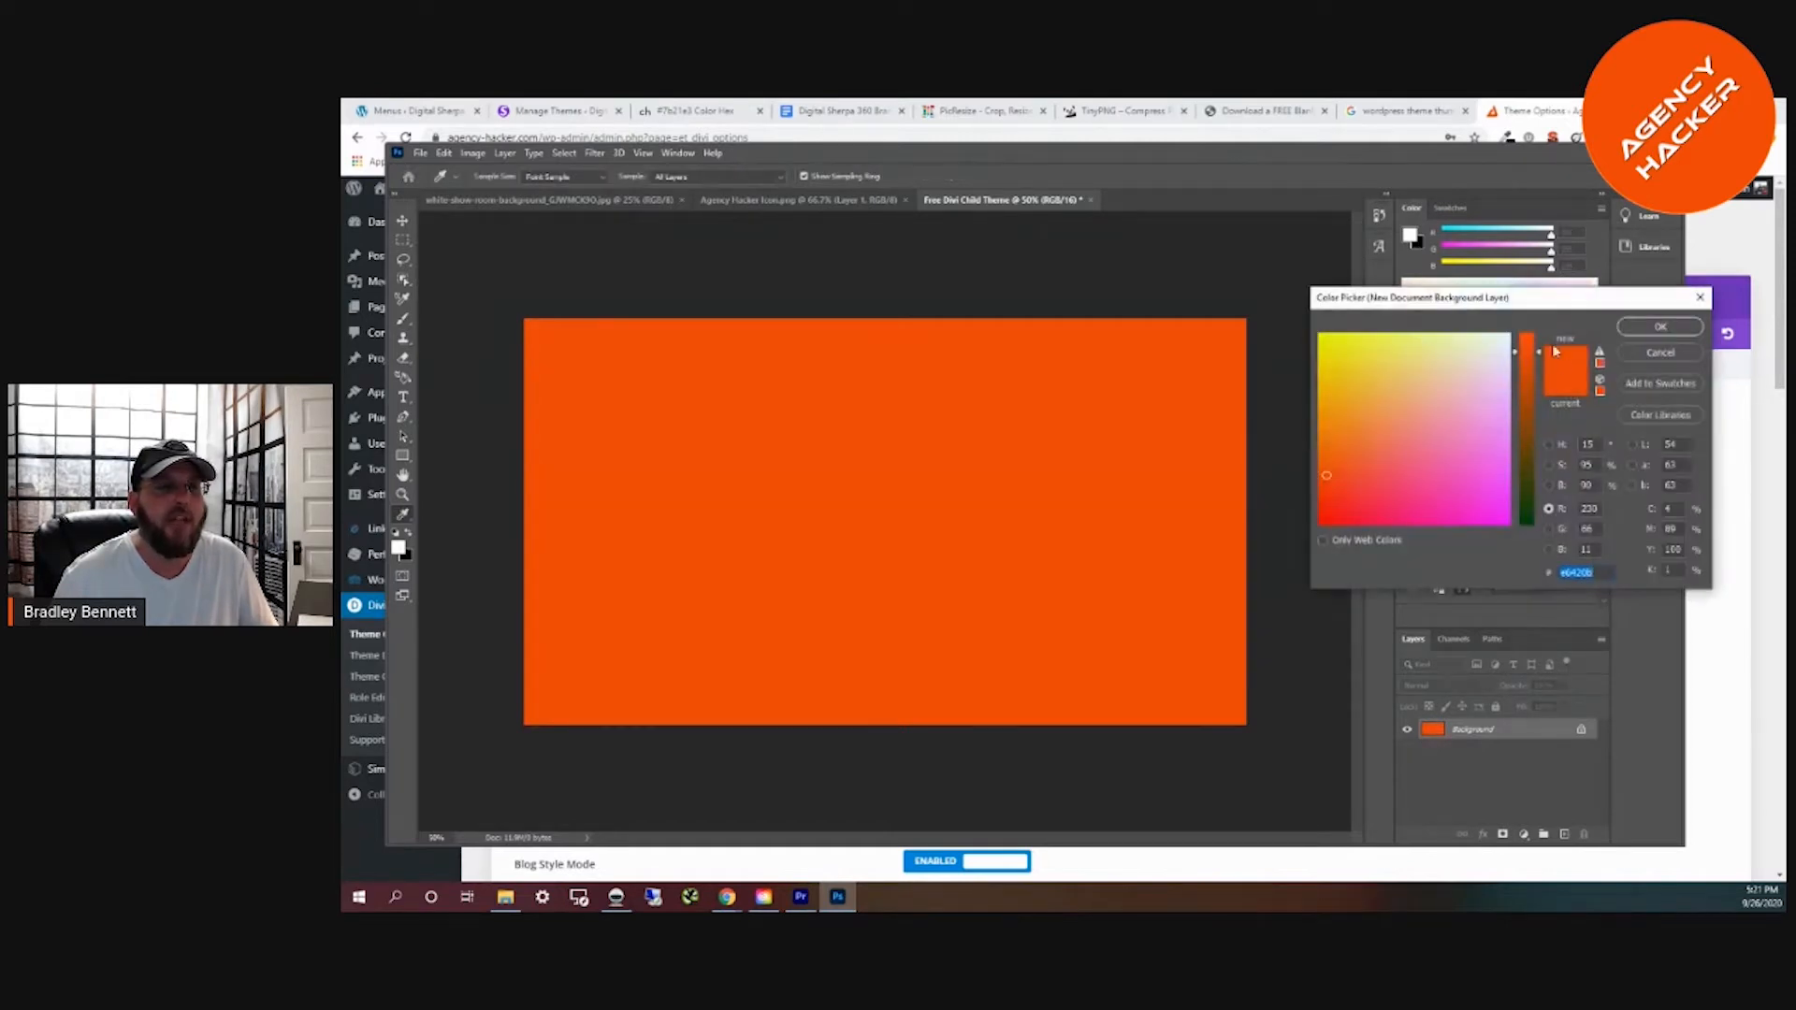
{"action": "type", "text": "ff"}
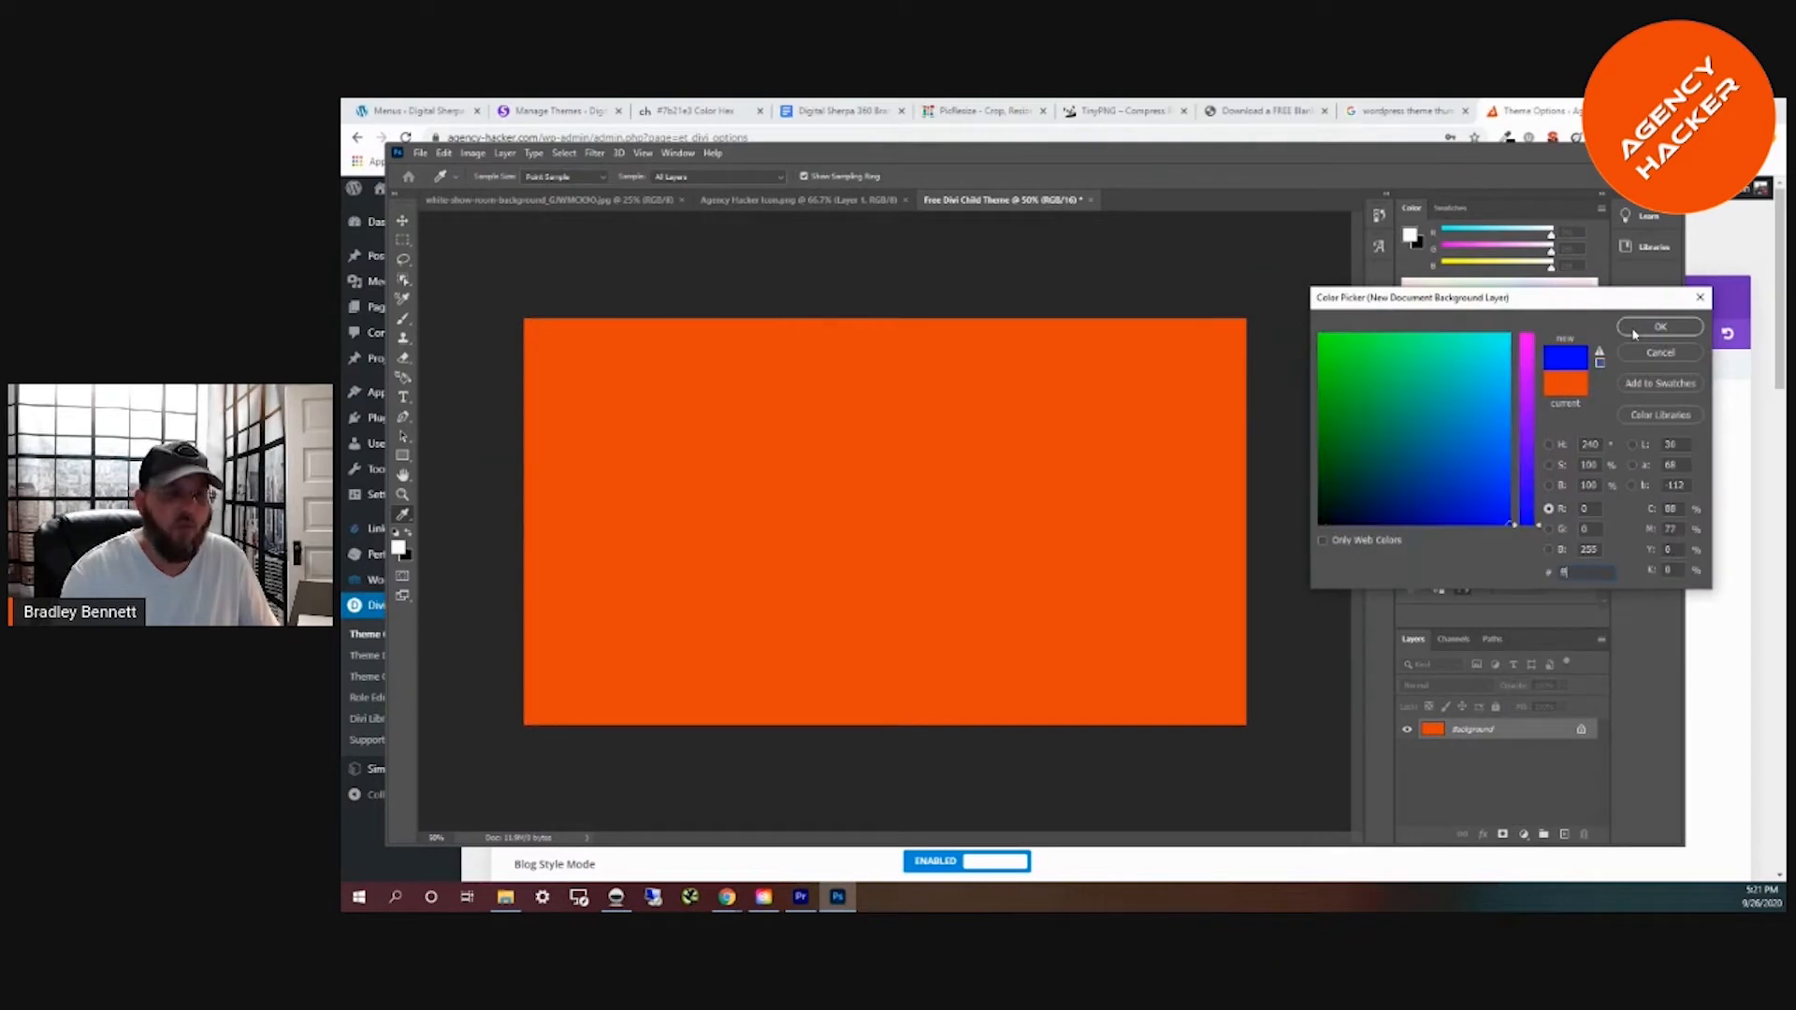
{"action": "type", "text": "ffff"}
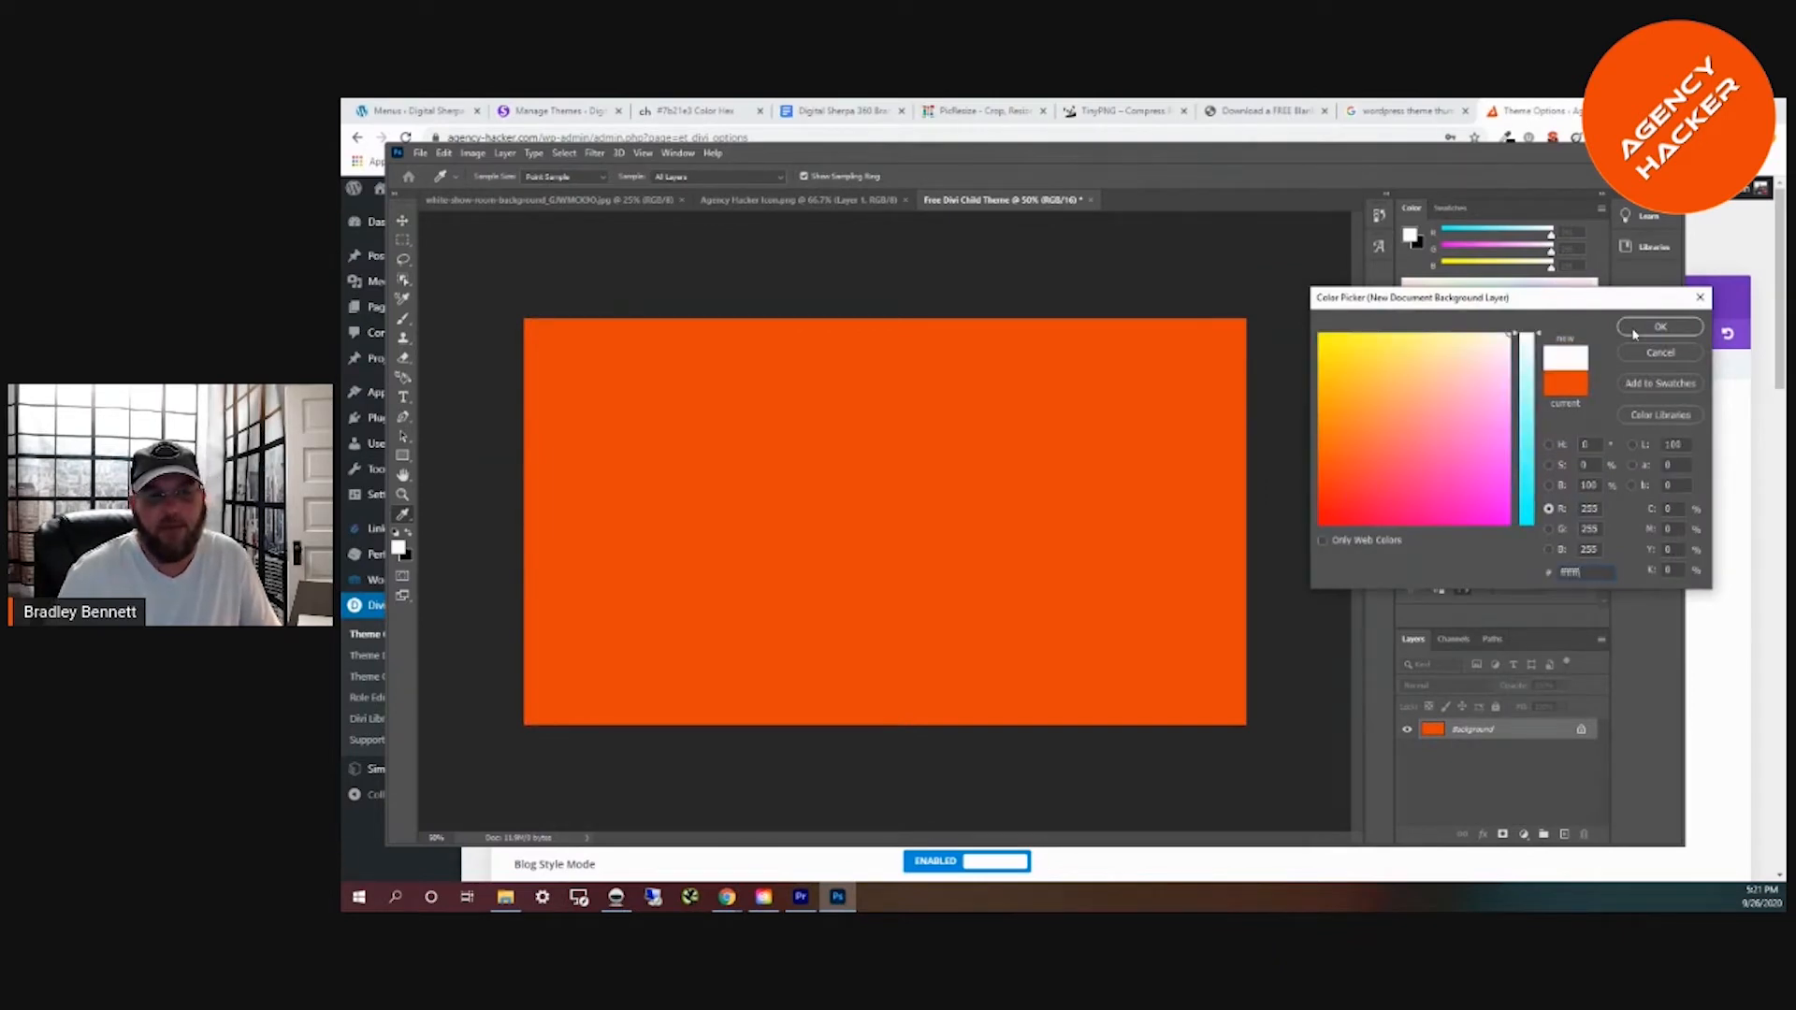
{"action": "left_click", "coordinate": [1660, 326]}
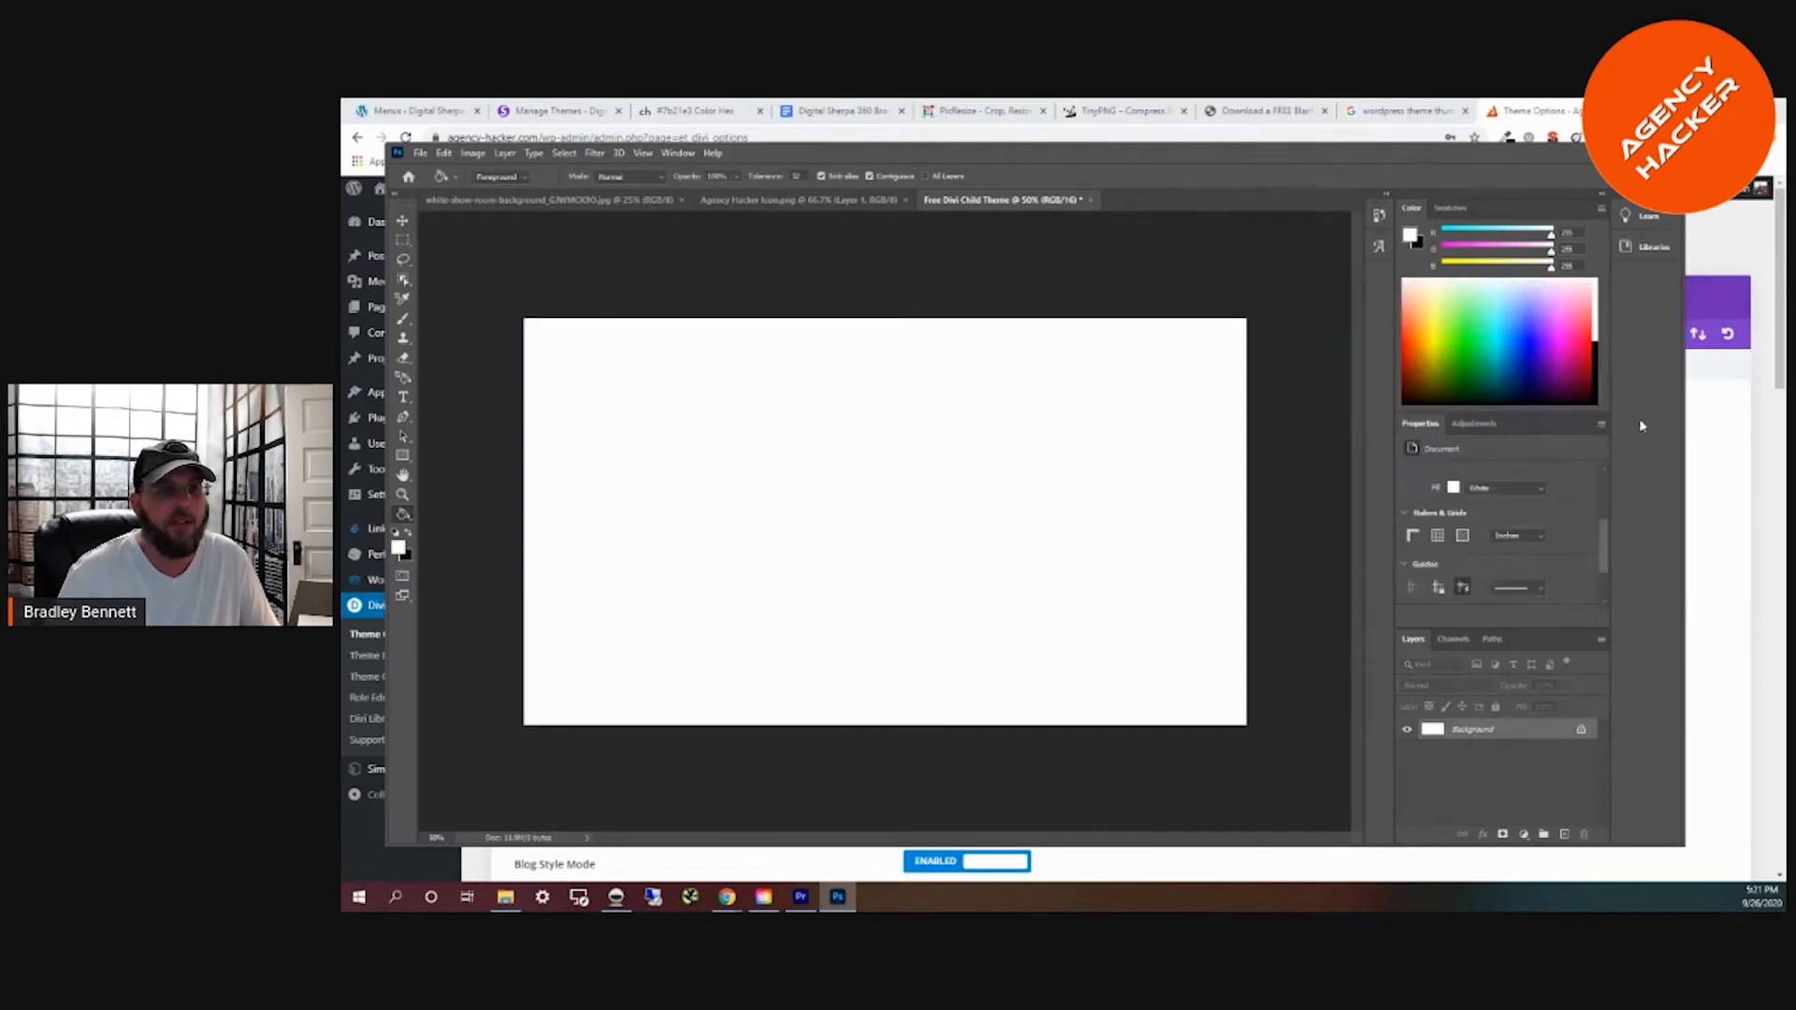
Start a text layer in the upper-left part of the canvas and clear its placeholder text
{"action": "left_click", "coordinate": [403, 397]}
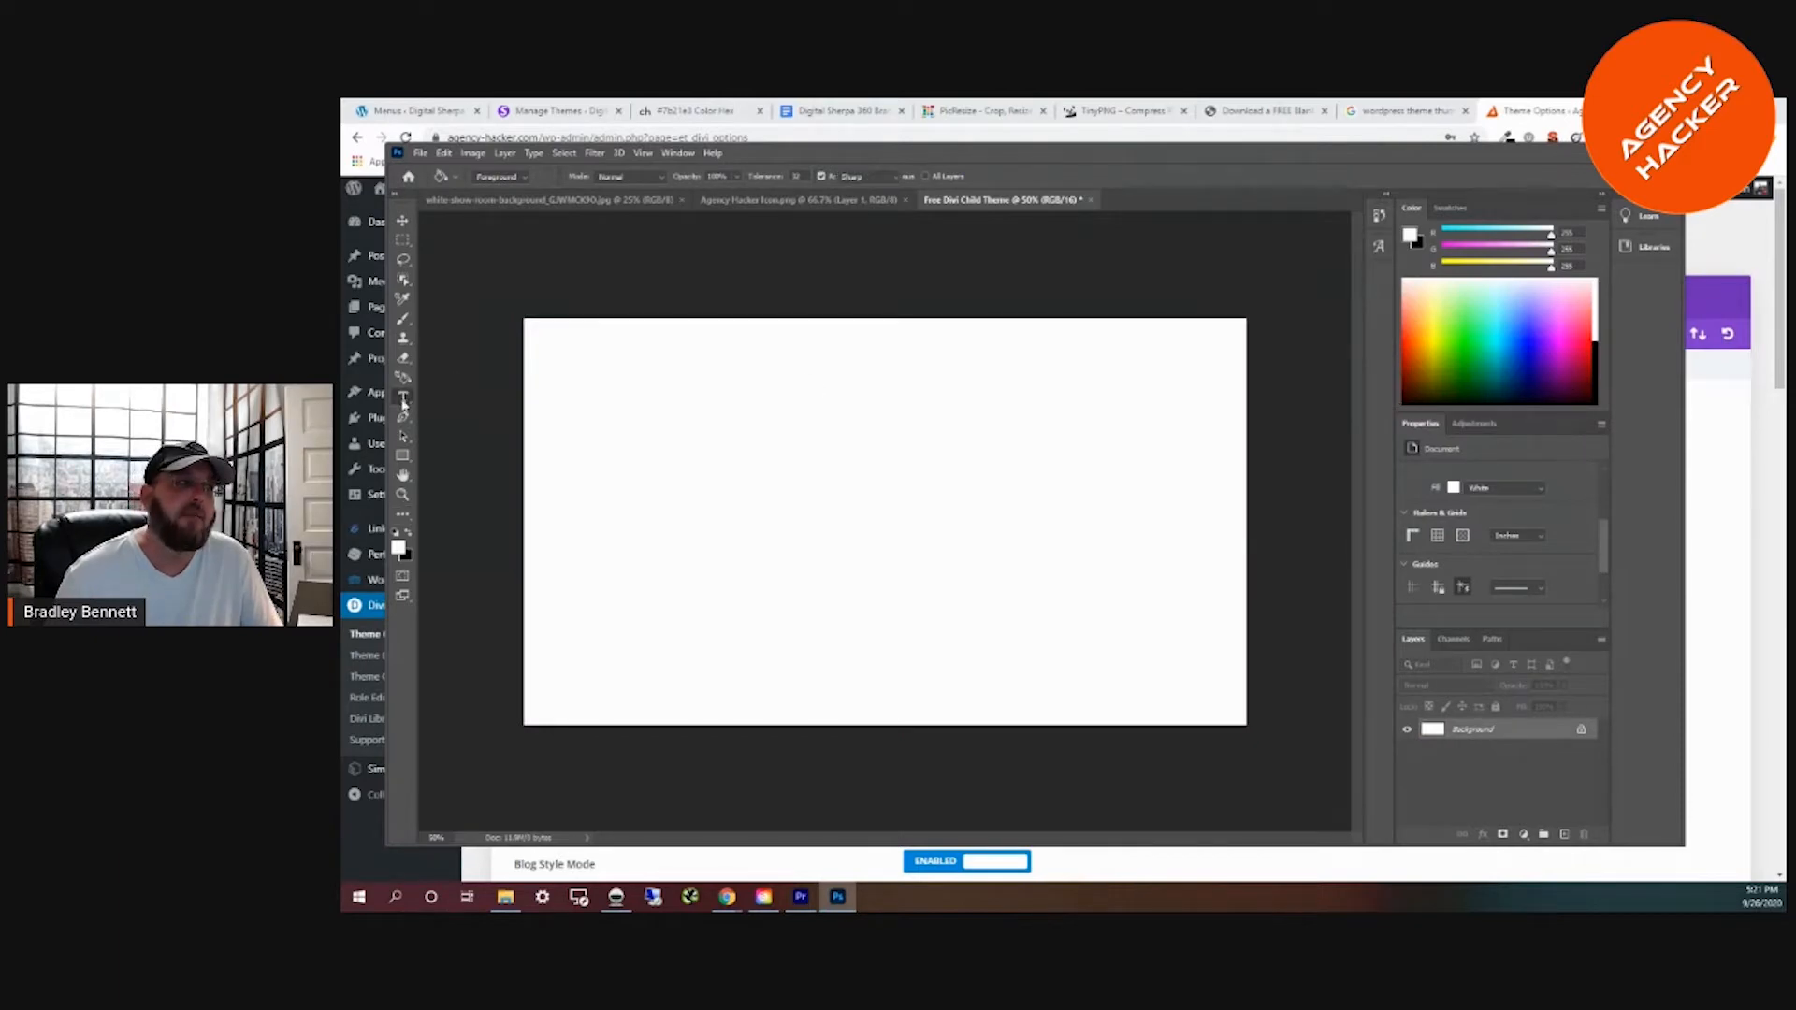
{"action": "left_click", "coordinate": [682, 463]}
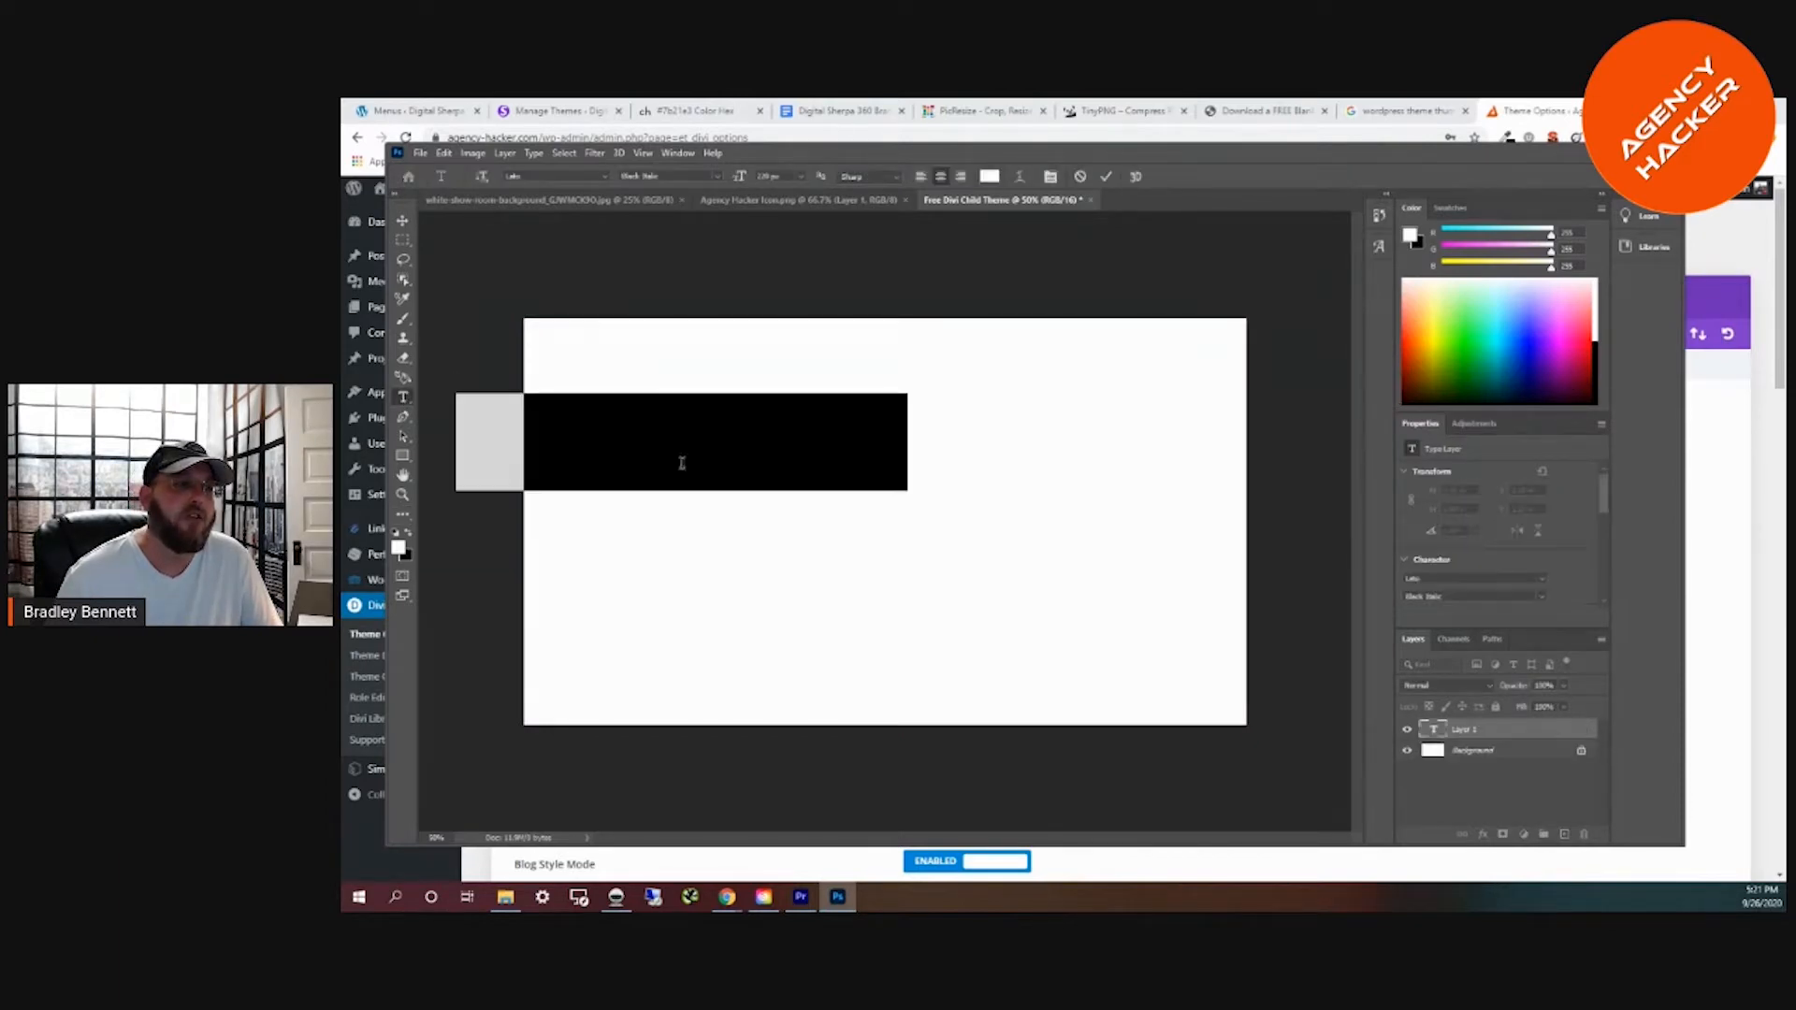
{"action": "key", "text": "BackSpace"}
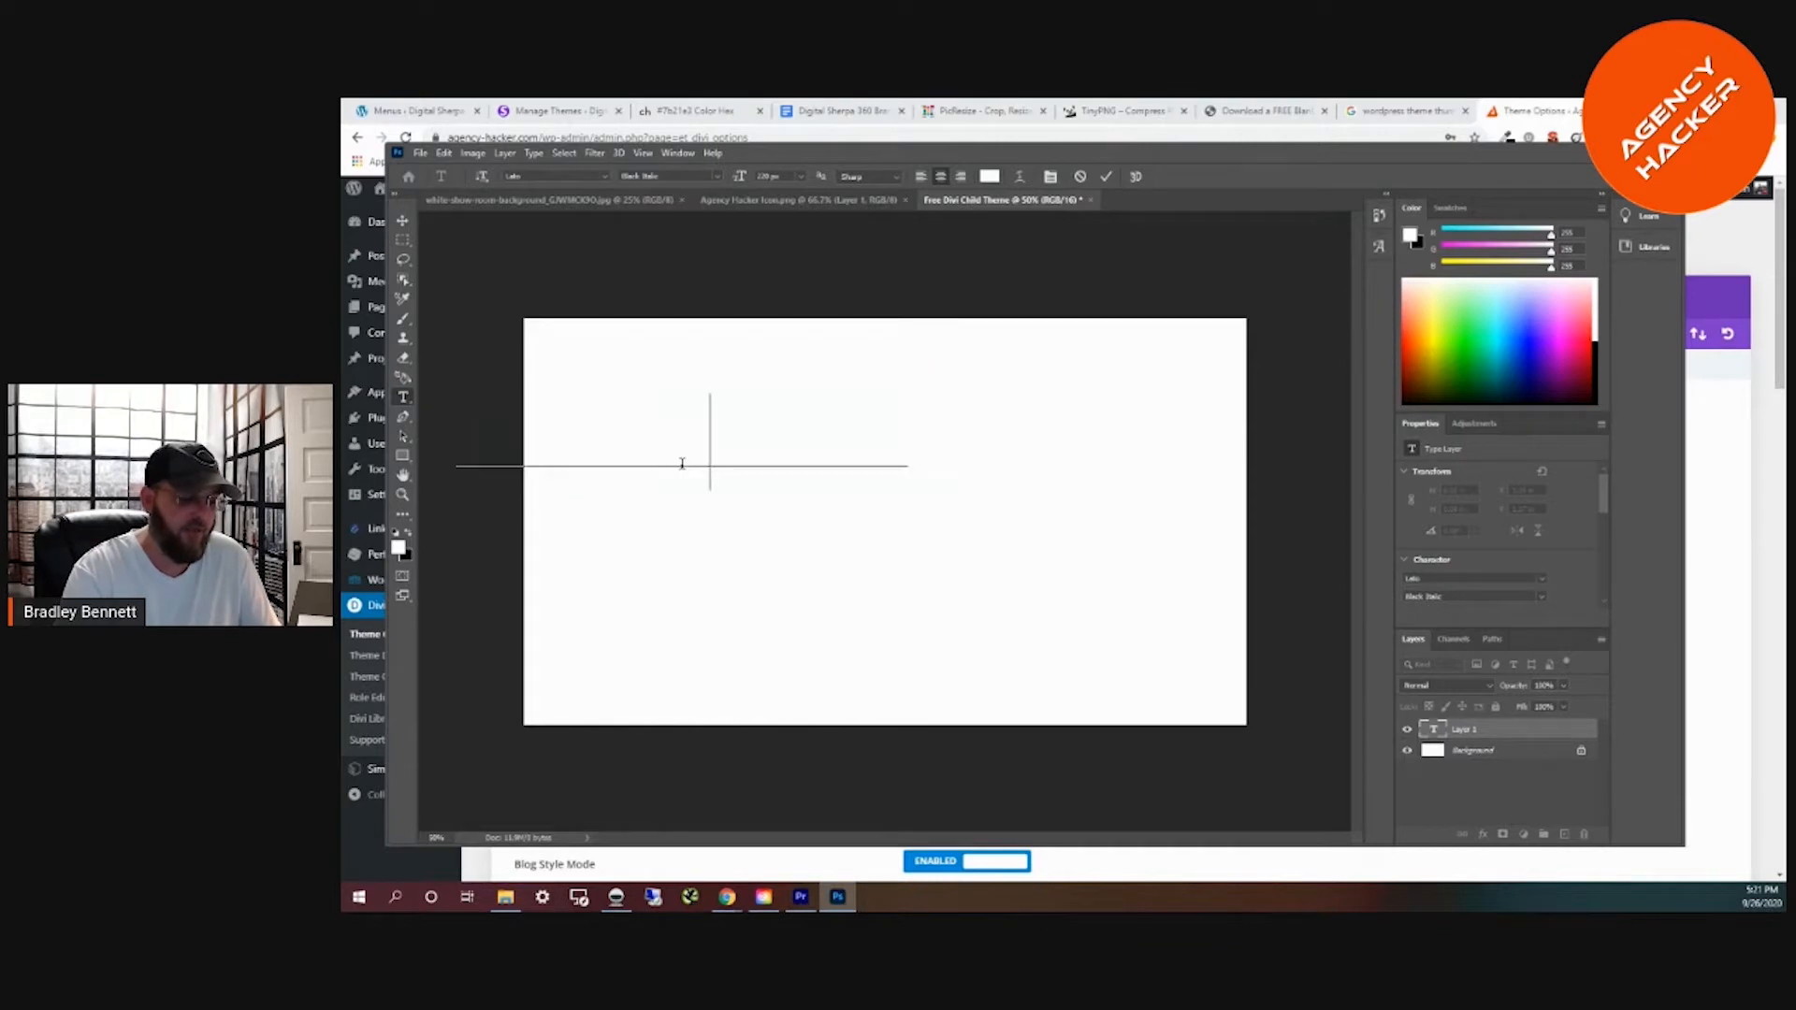
{"action": "type", "text": "FREE"}
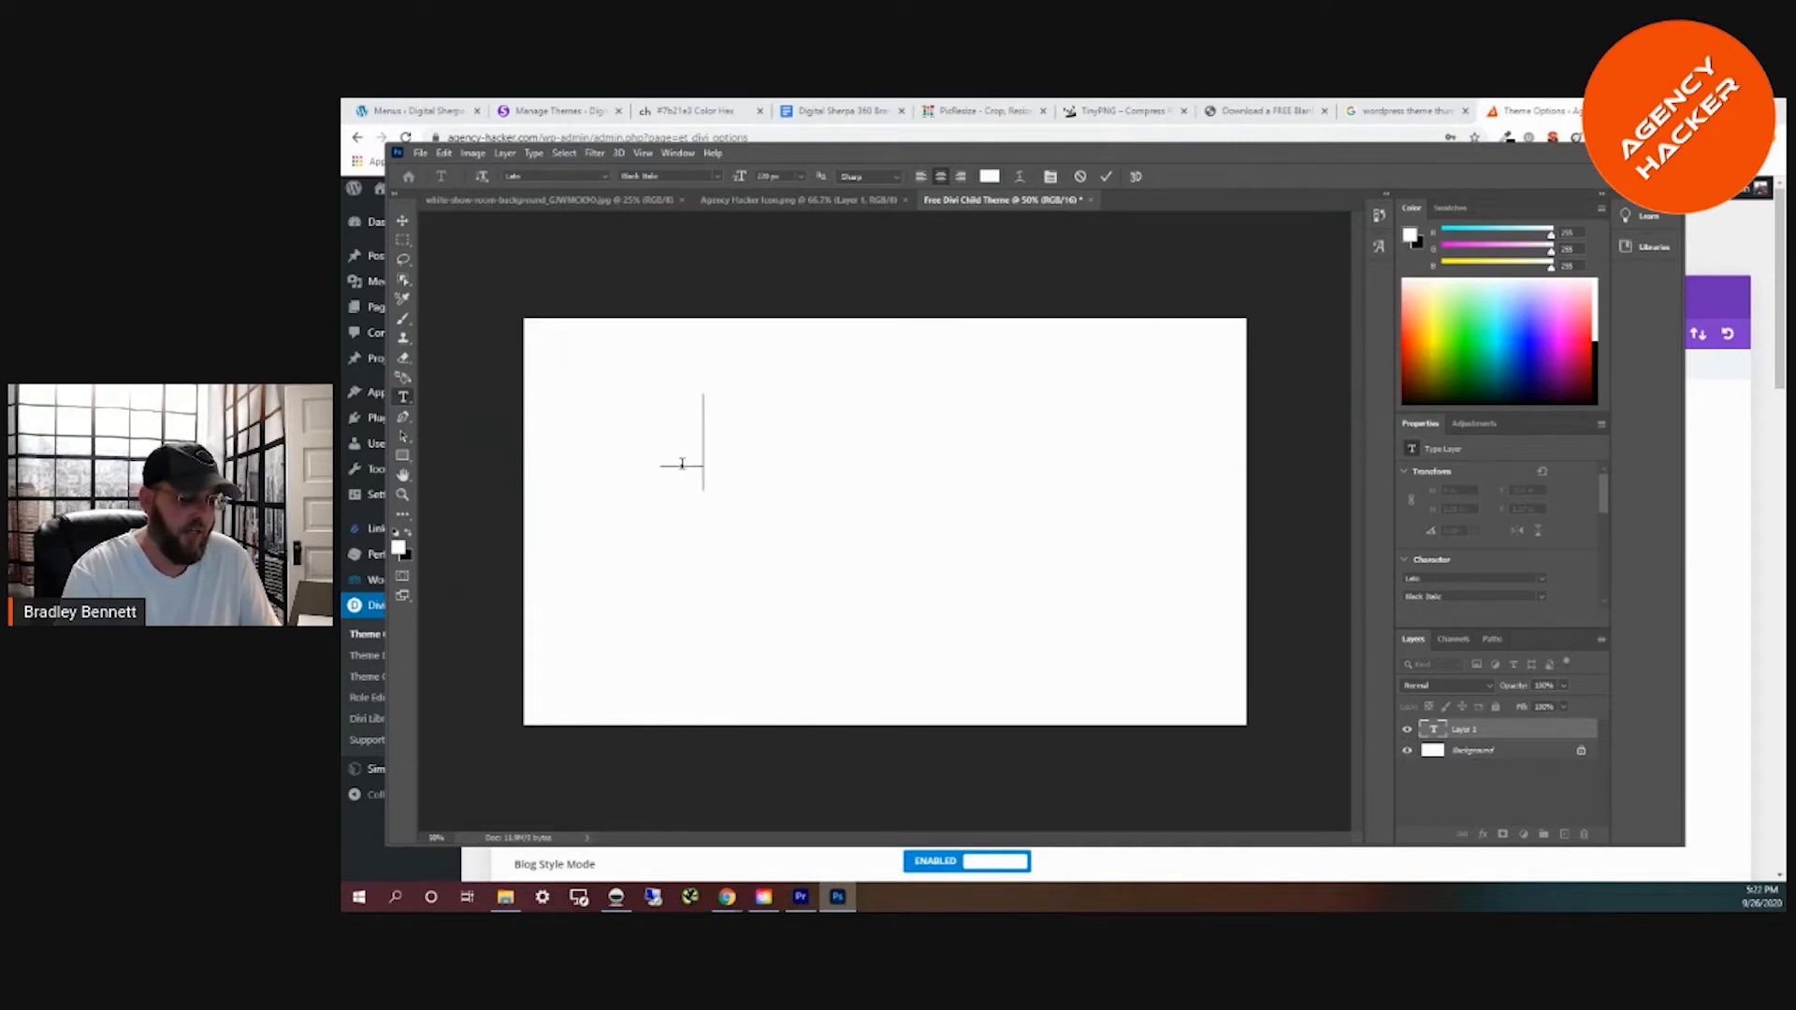
{"action": "type", "text": " Div"}
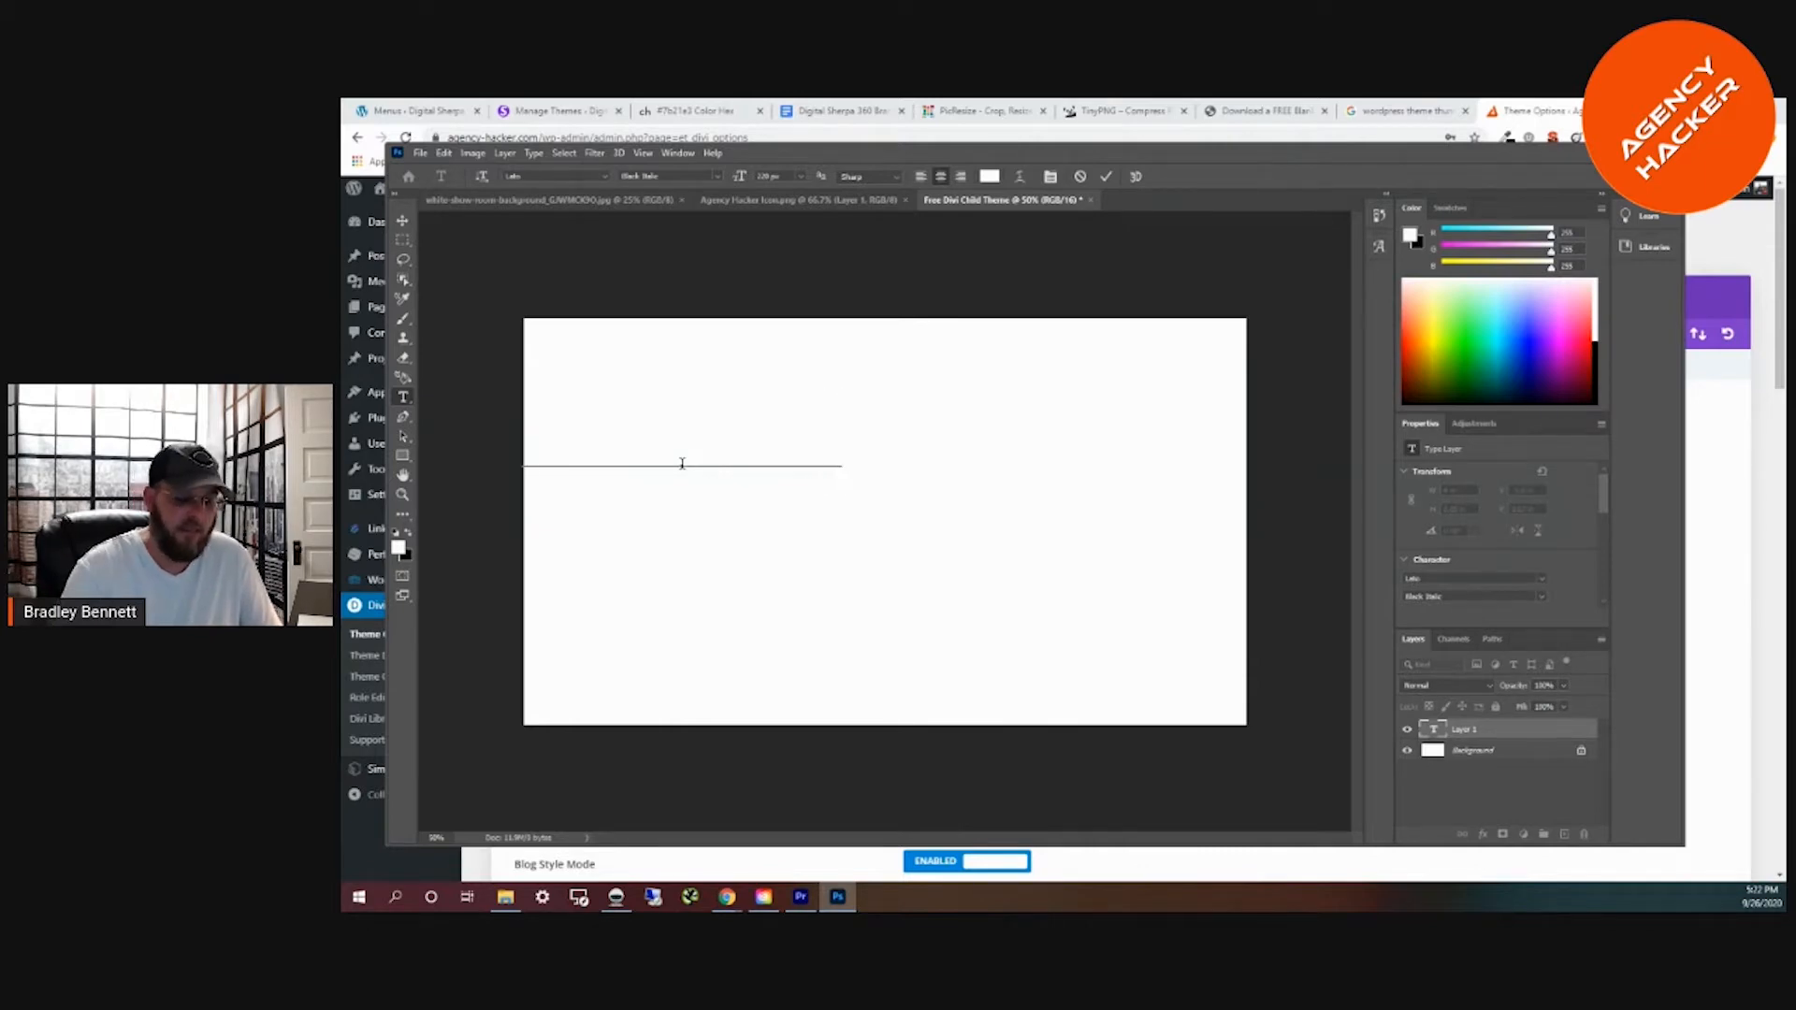
{"action": "key", "text": "BackSpace"}
{"action": "key", "text": "BackSpace"}
{"action": "key", "text": "BackSpace"}
{"action": "key", "text": "BackSpace"}
{"action": "key", "text": "BackSpace"}
{"action": "key", "text": "BackSpace"}
{"action": "key", "text": "BackSpace"}
{"action": "key", "text": "BackSpace"}
{"action": "key", "text": "BackSpace"}
{"action": "key", "text": "BackSpace"}
{"action": "key", "text": "BackSpace"}
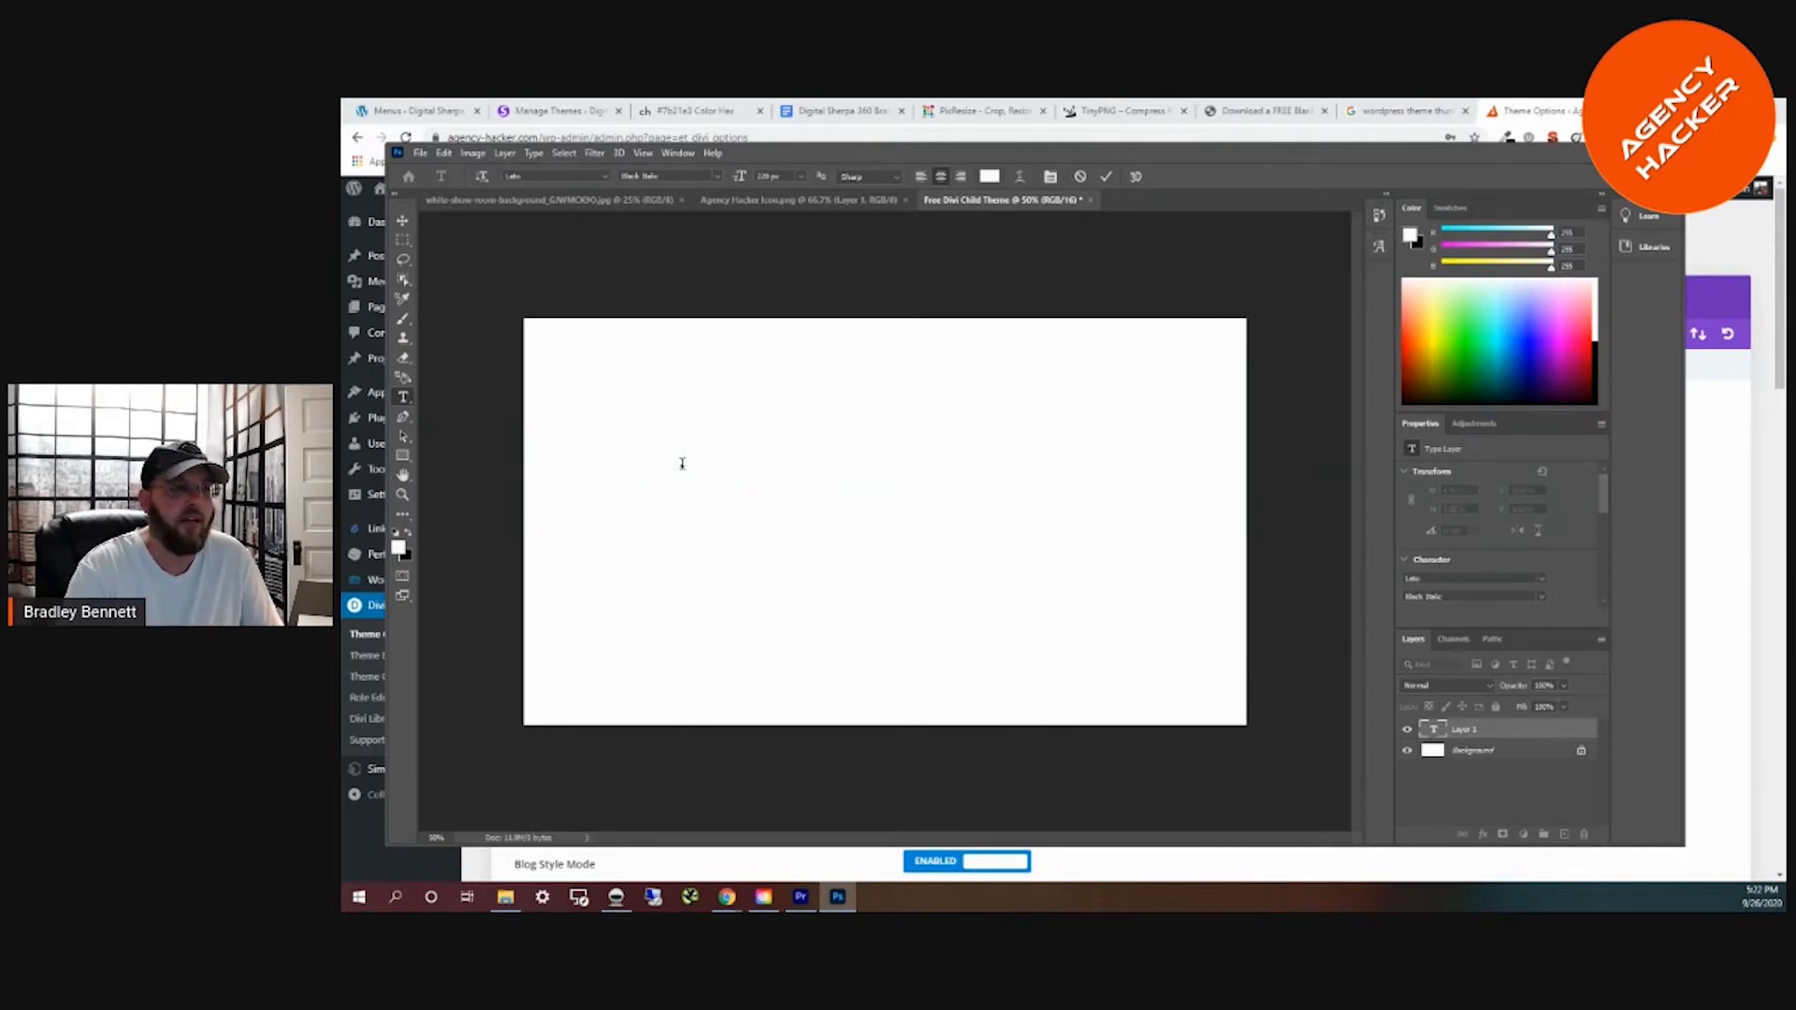
Enter the title on two lines in the text layer: "FREE Divi" and "Child Theme"
{"action": "type", "text": "FREE D"}
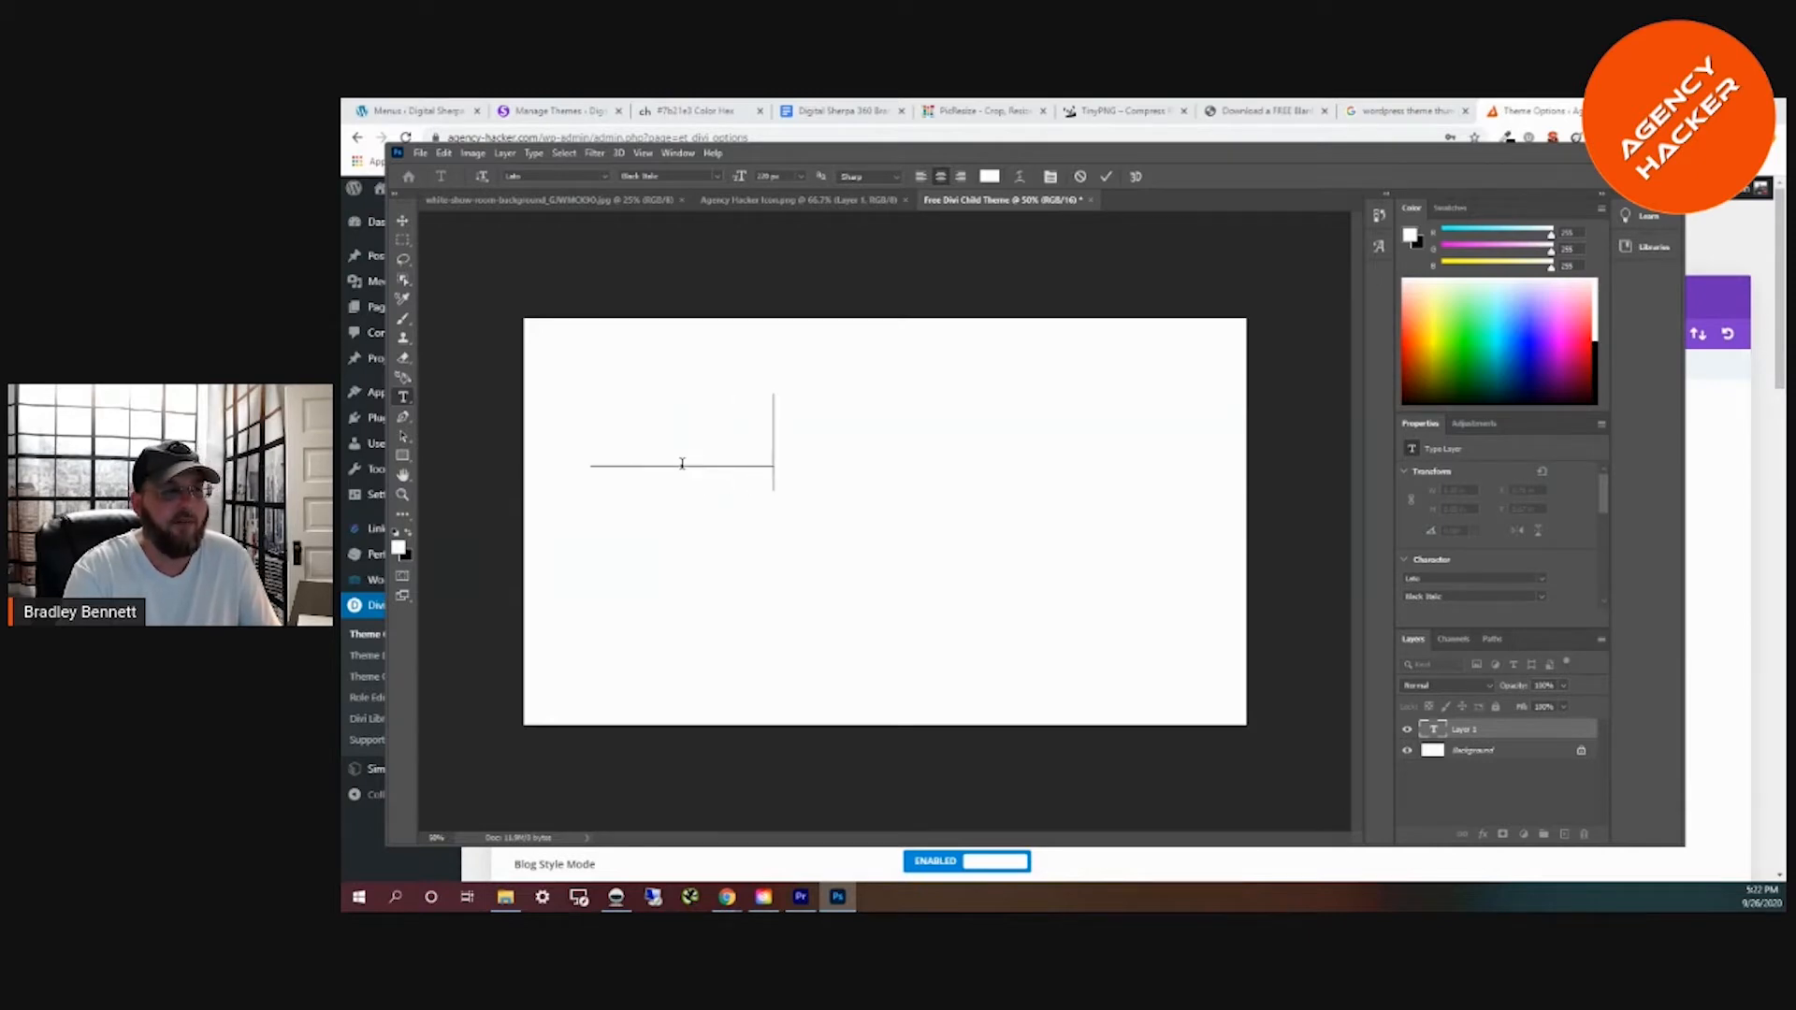
{"action": "type", "text": "ivi"}
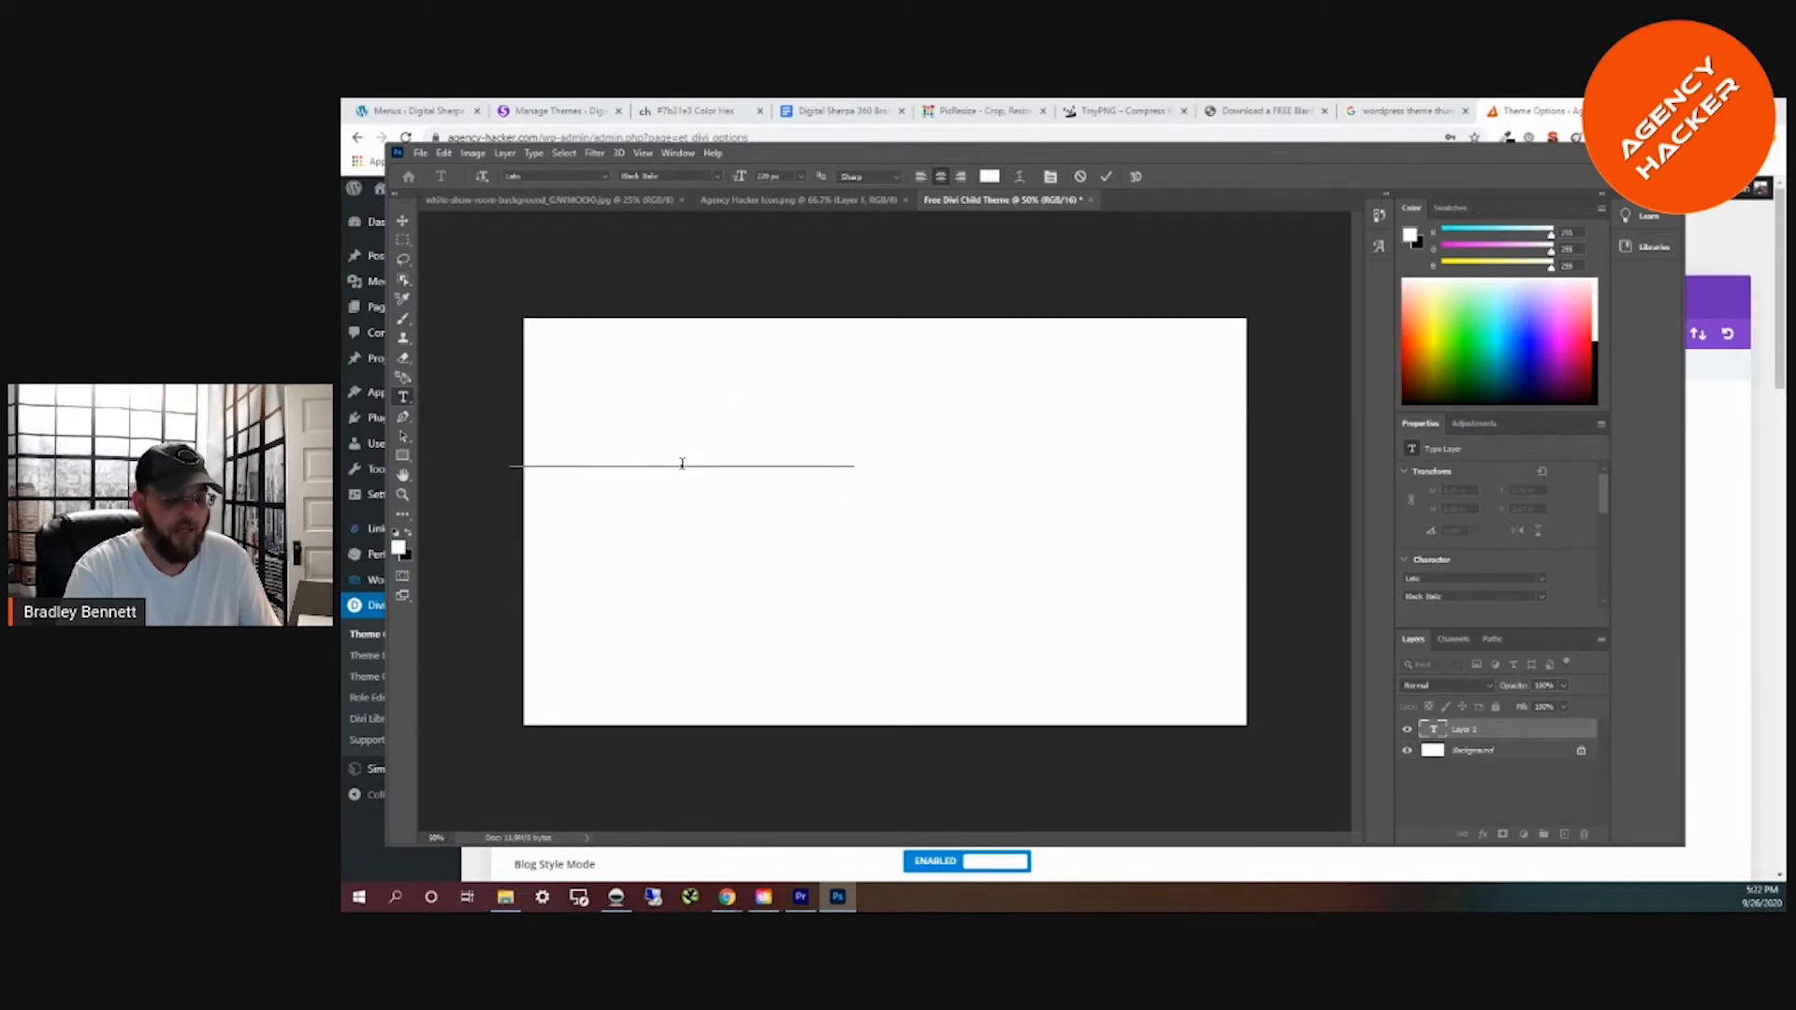
{"action": "key", "text": "Return"}
{"action": "type", "text": "Child T"}
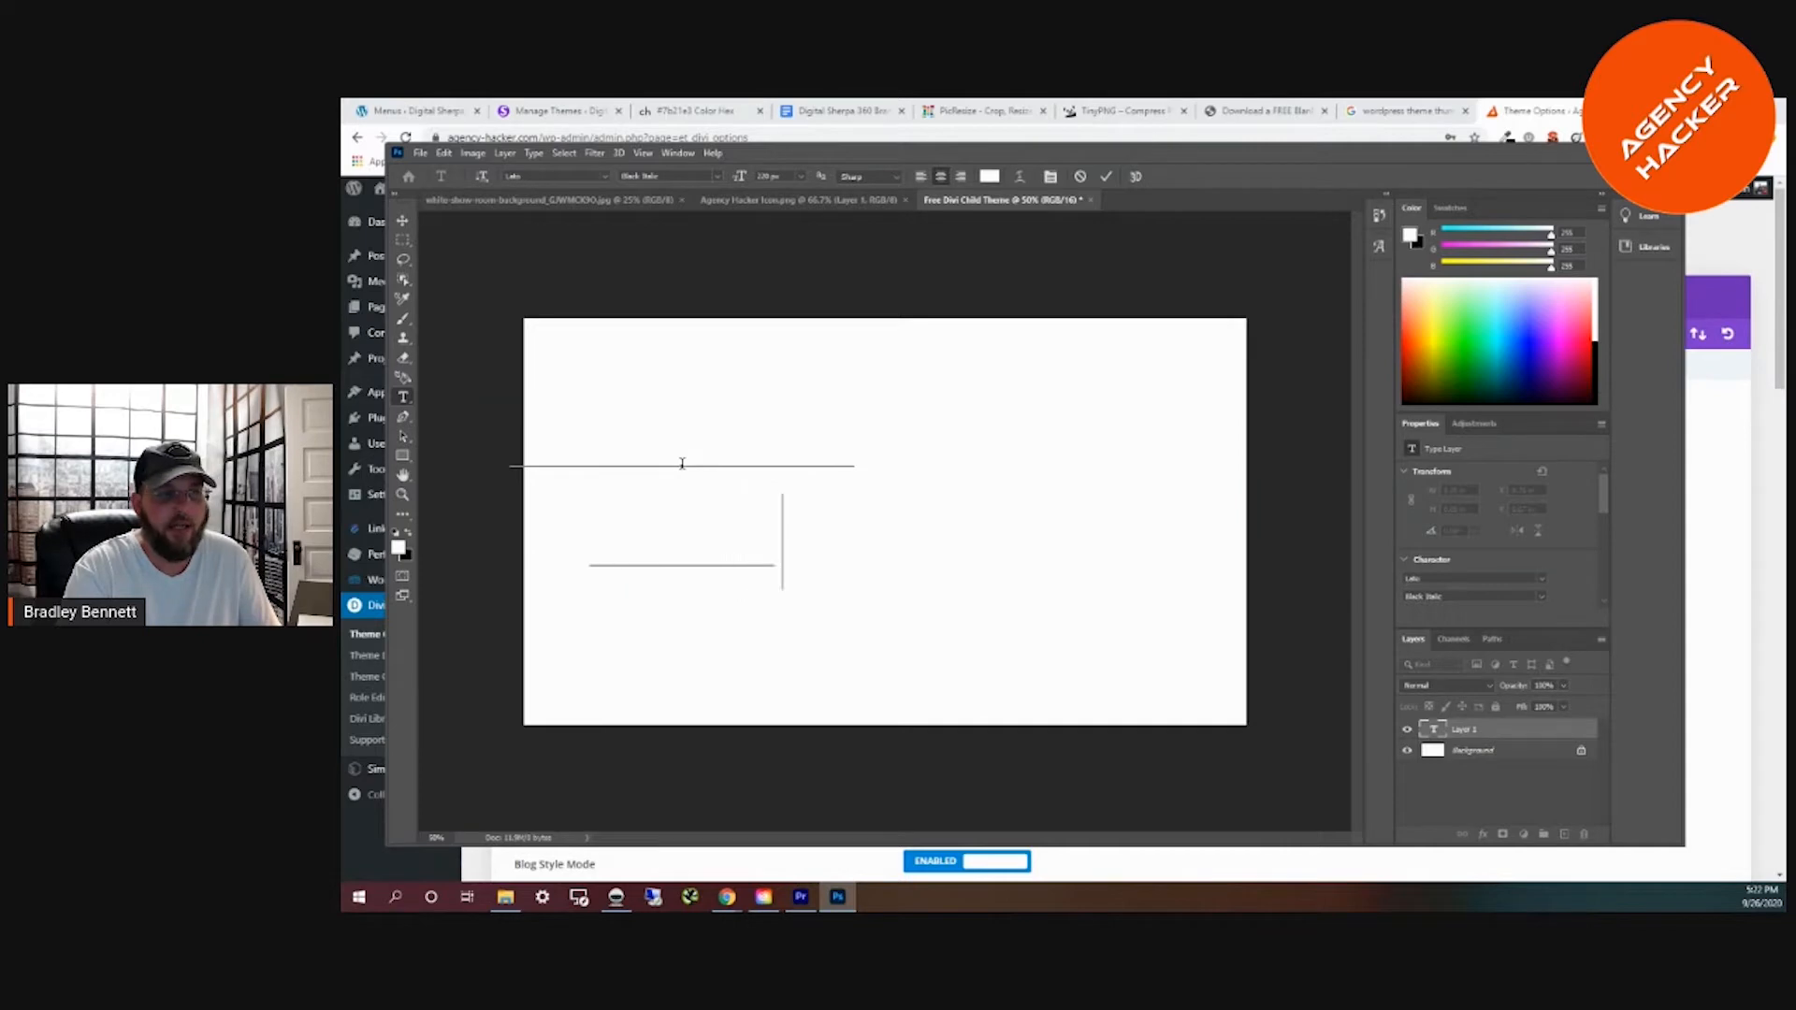
{"action": "type", "text": "heme"}
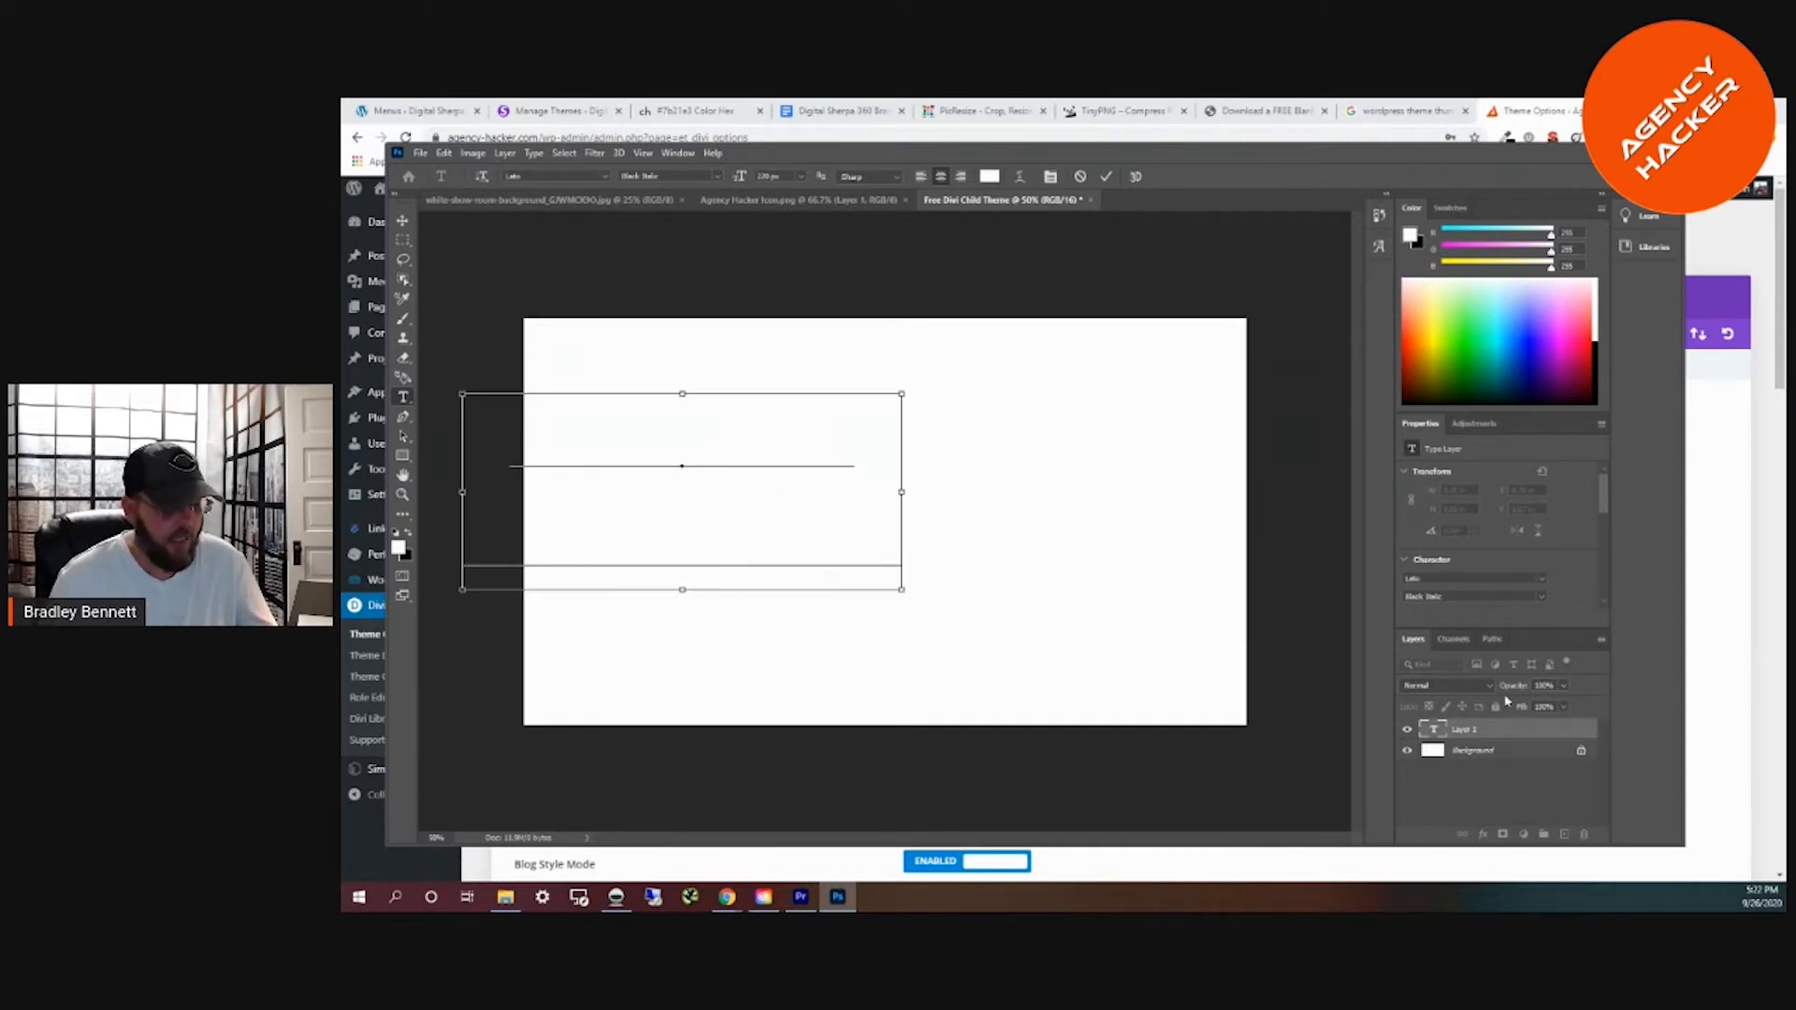
Set the title text's color to orange, hex e6420b, and move the title to the center of the canvas
{"action": "key", "text": "ctrl+a"}
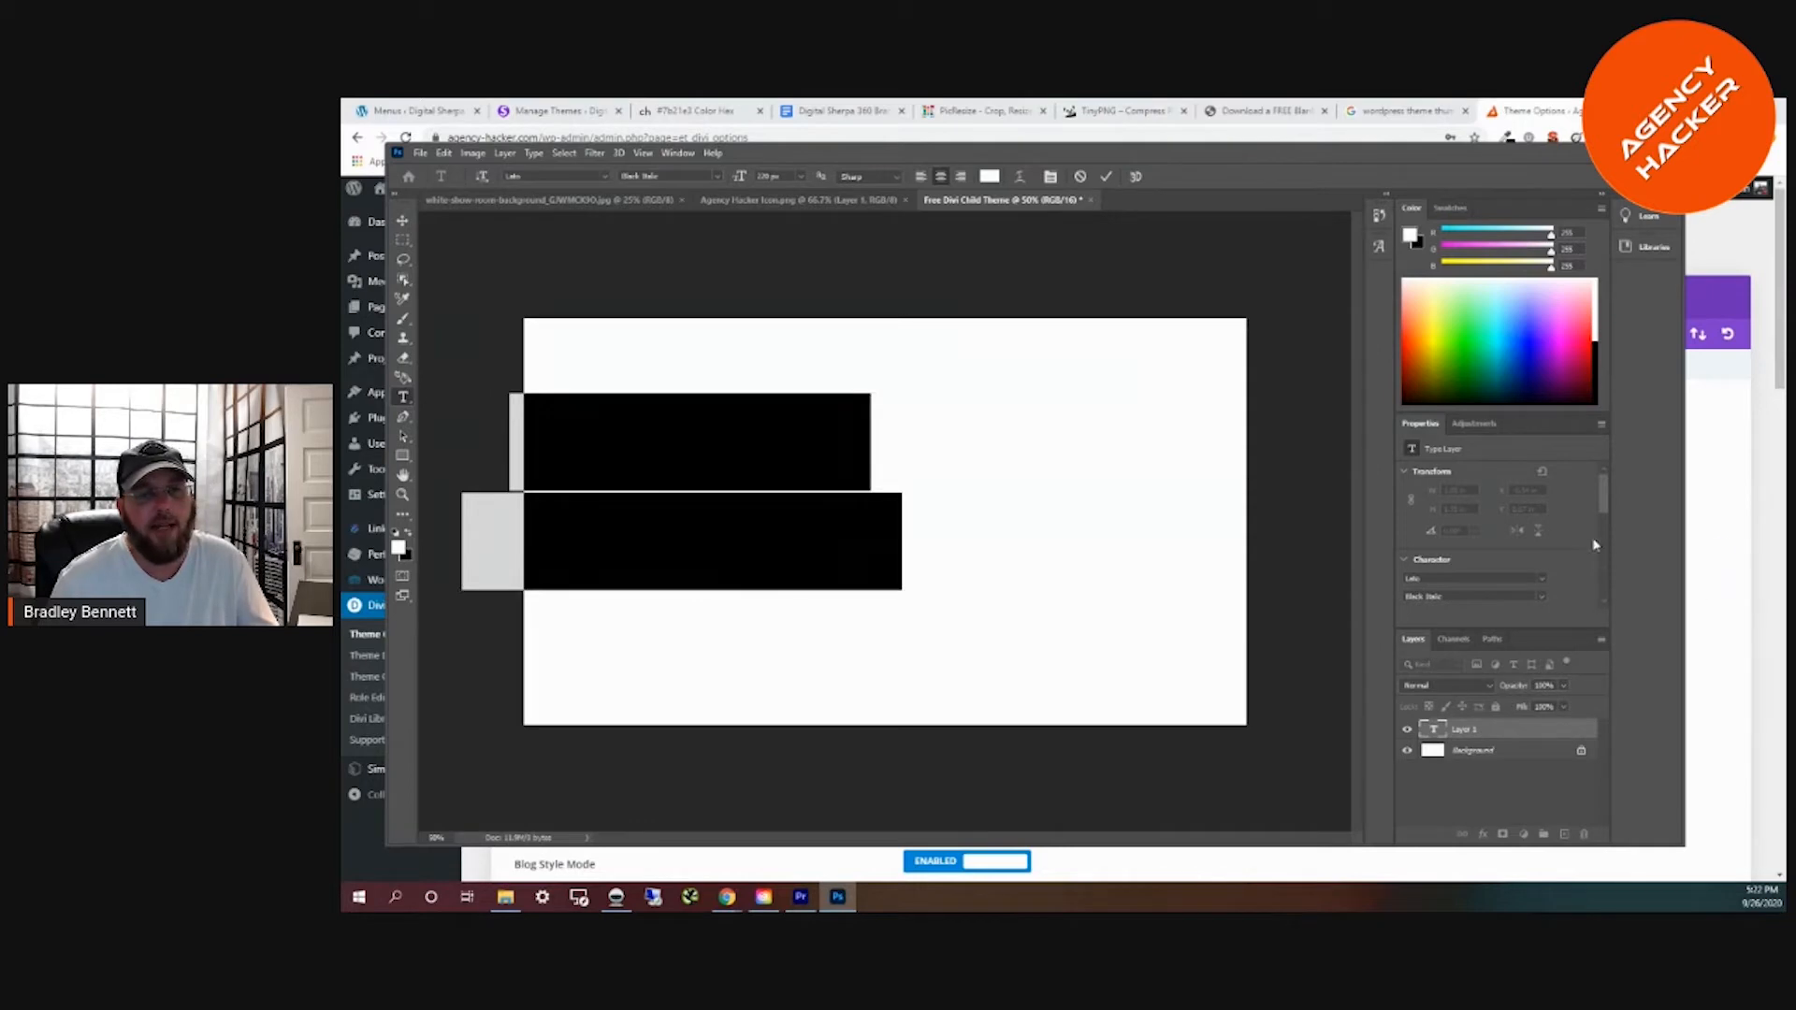
{"action": "scroll", "coordinate": [1602, 516], "scroll_direction": "down", "scroll_amount": 3}
{"action": "left_click", "coordinate": [1524, 541]}
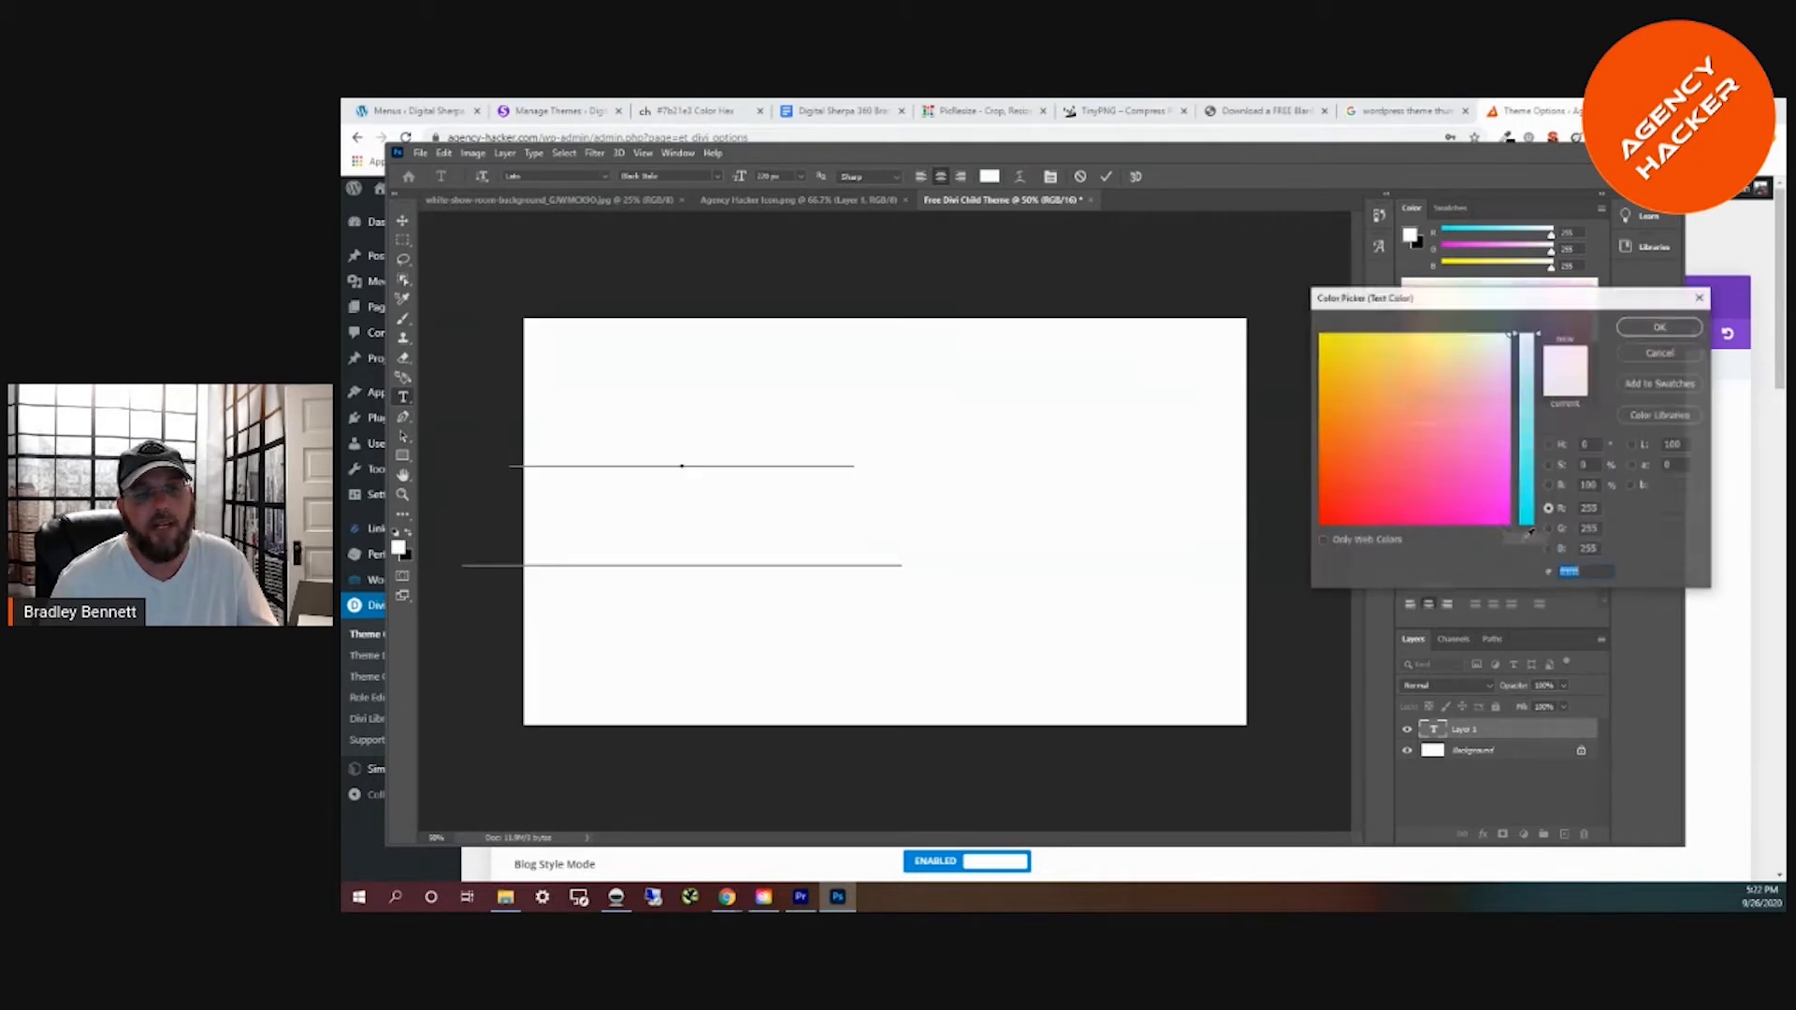
{"action": "type", "text": "e"}
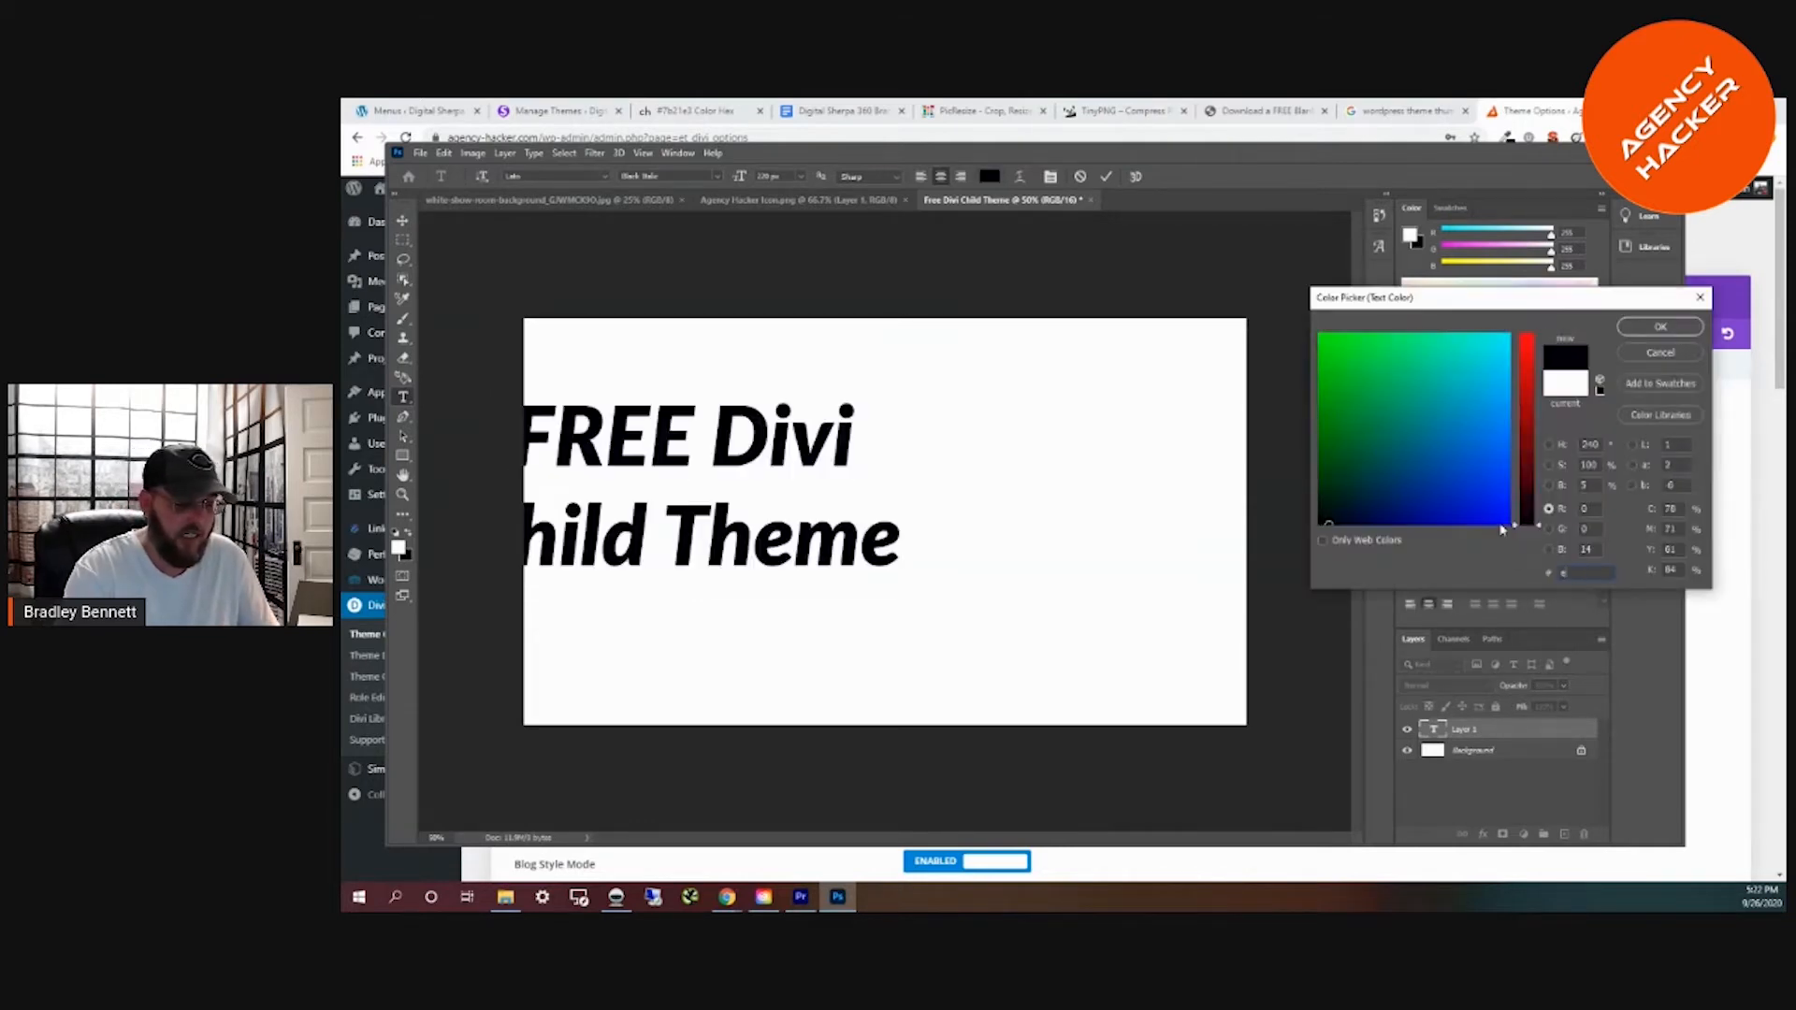
{"action": "type", "text": "642"}
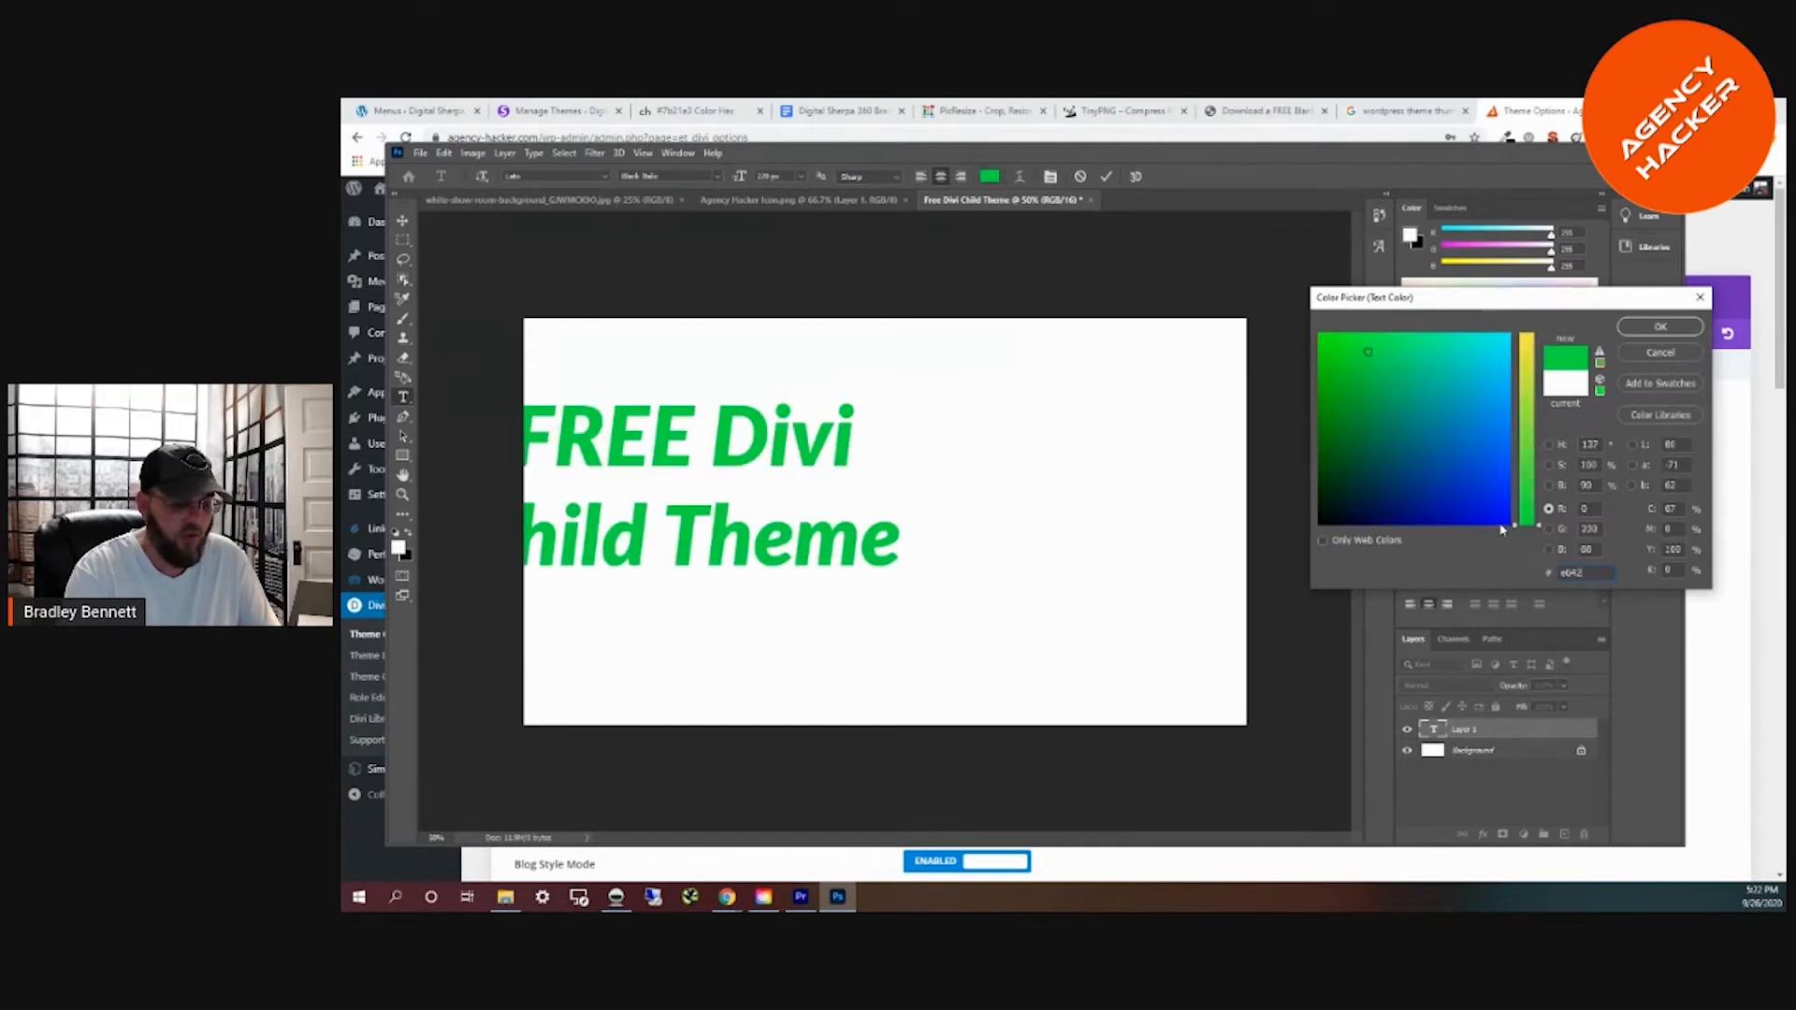
{"action": "type", "text": "0b"}
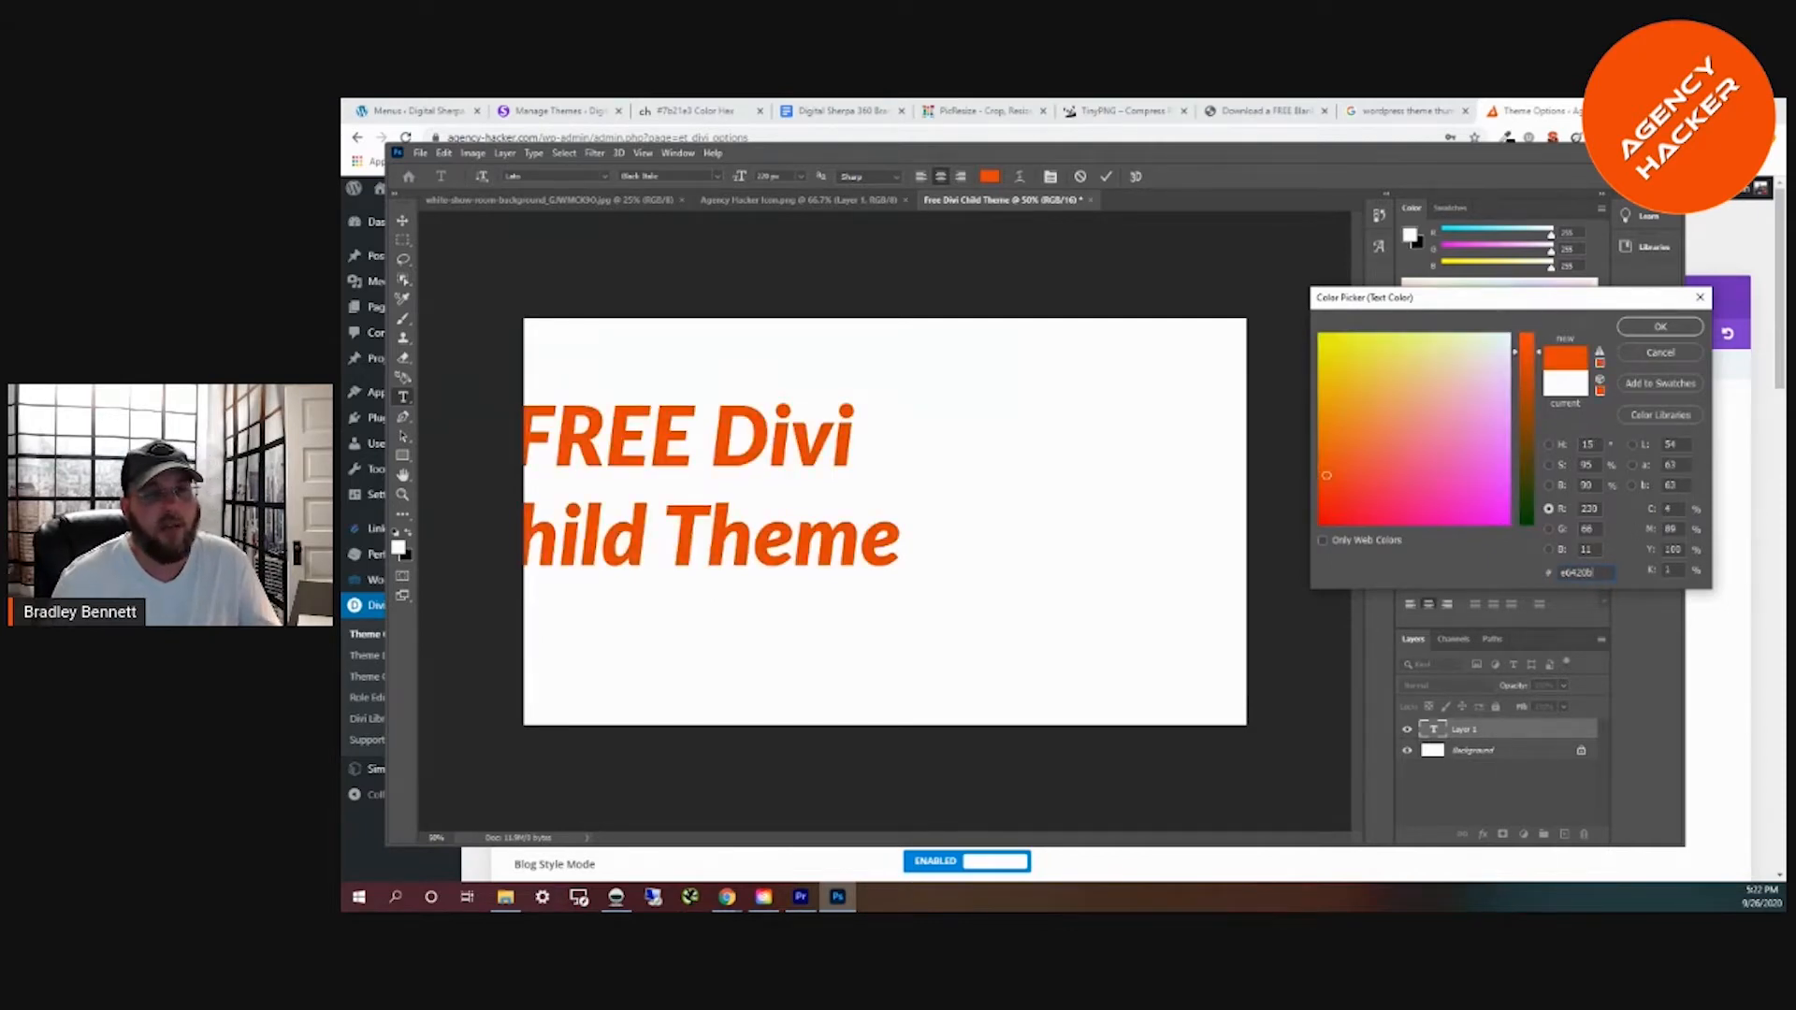
{"action": "left_click", "coordinate": [1660, 327]}
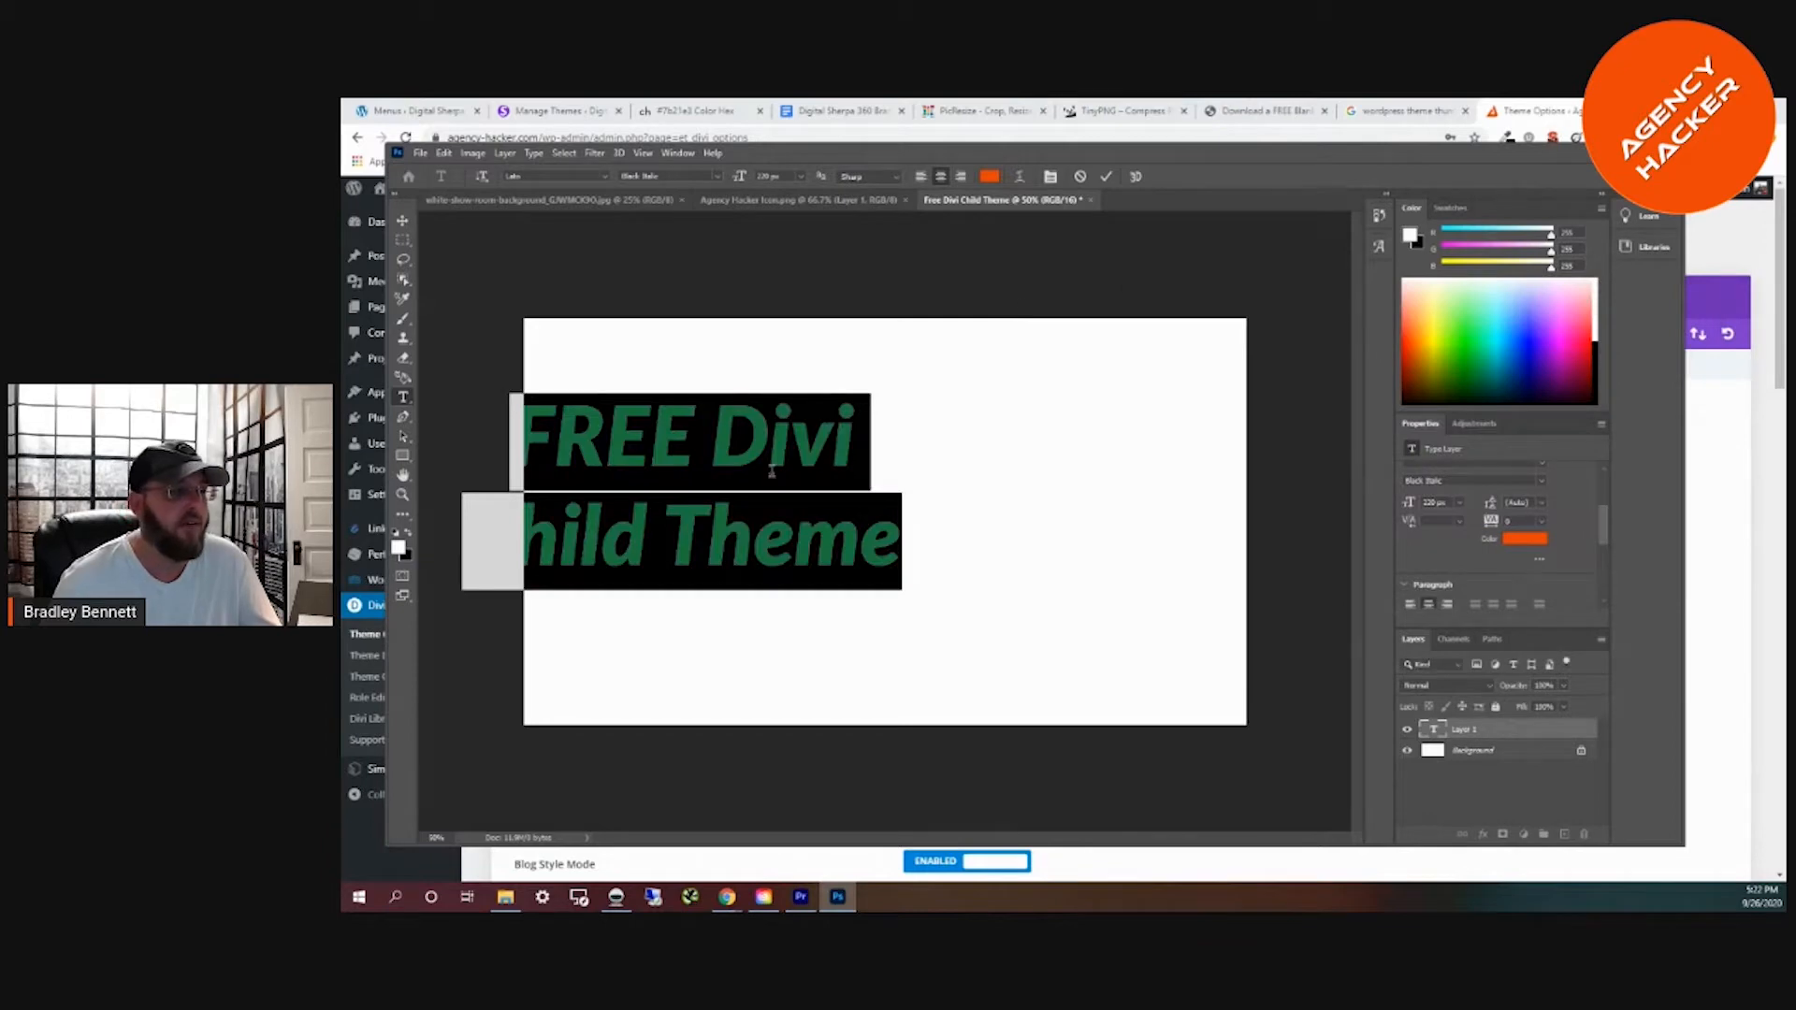
{"action": "left_click", "coordinate": [403, 221]}
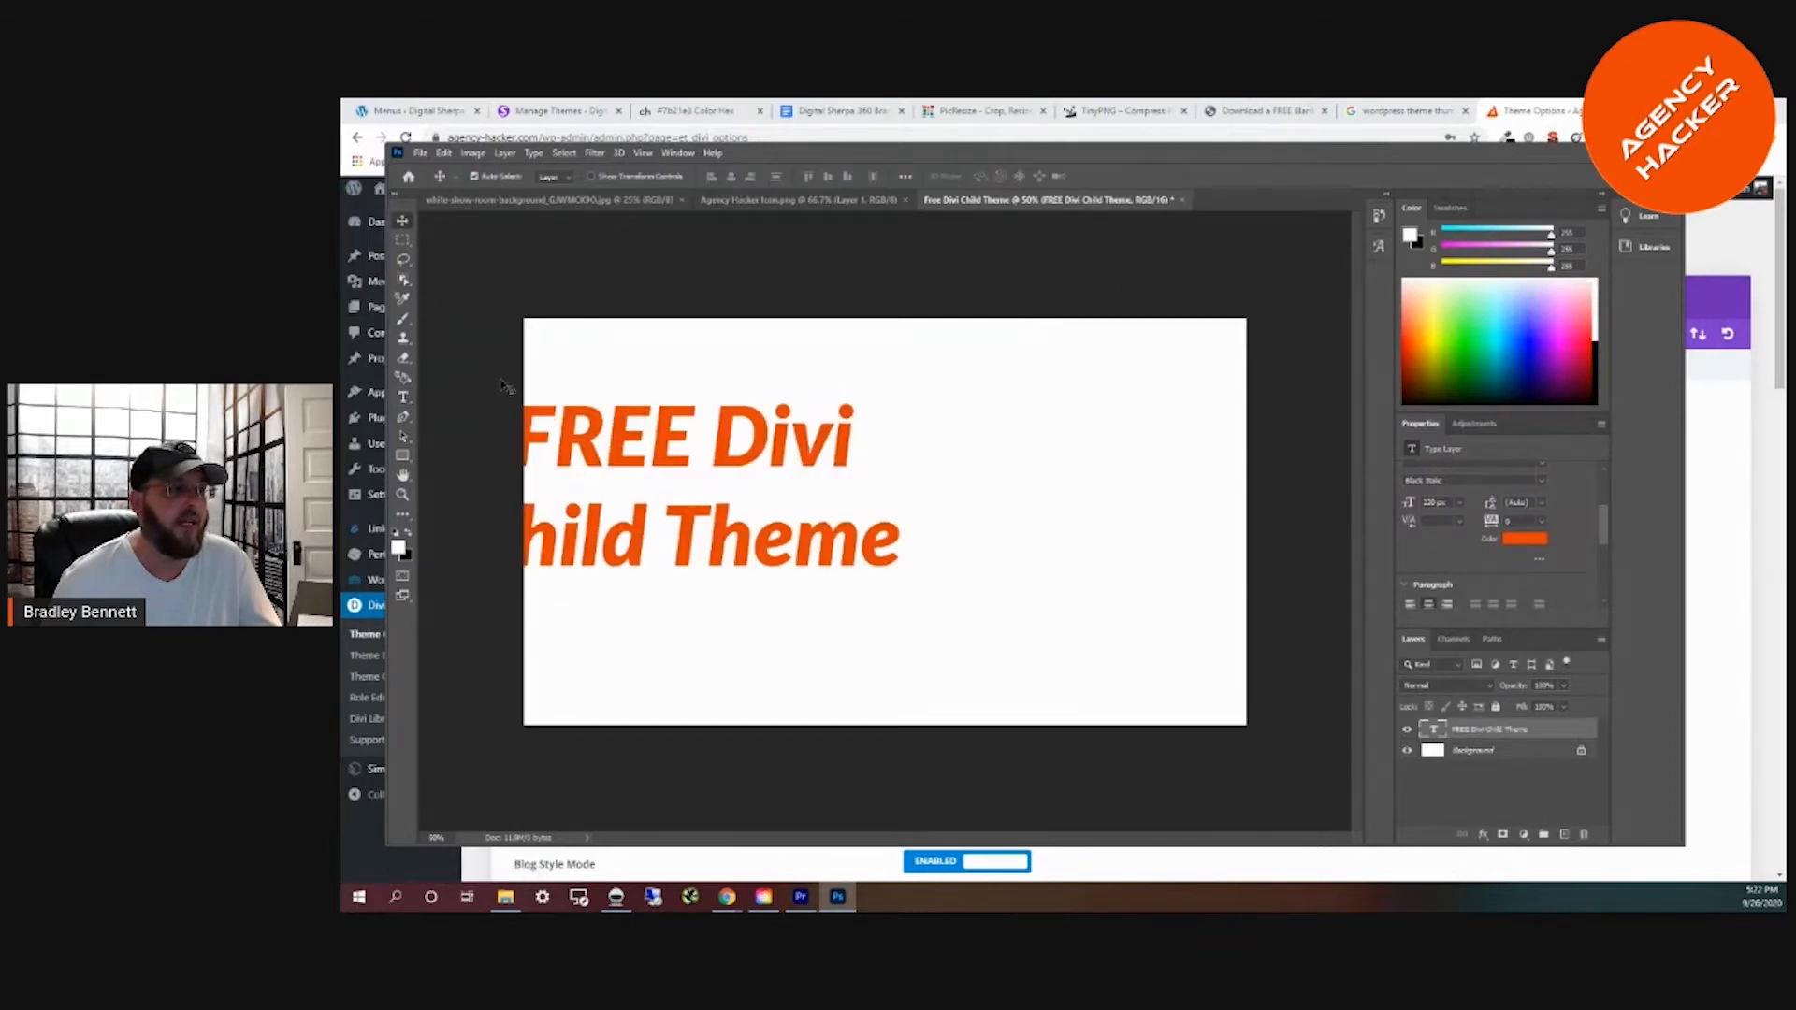
{"action": "left_click_drag", "start_coordinate": [679, 443], "coordinate": [876, 474]}
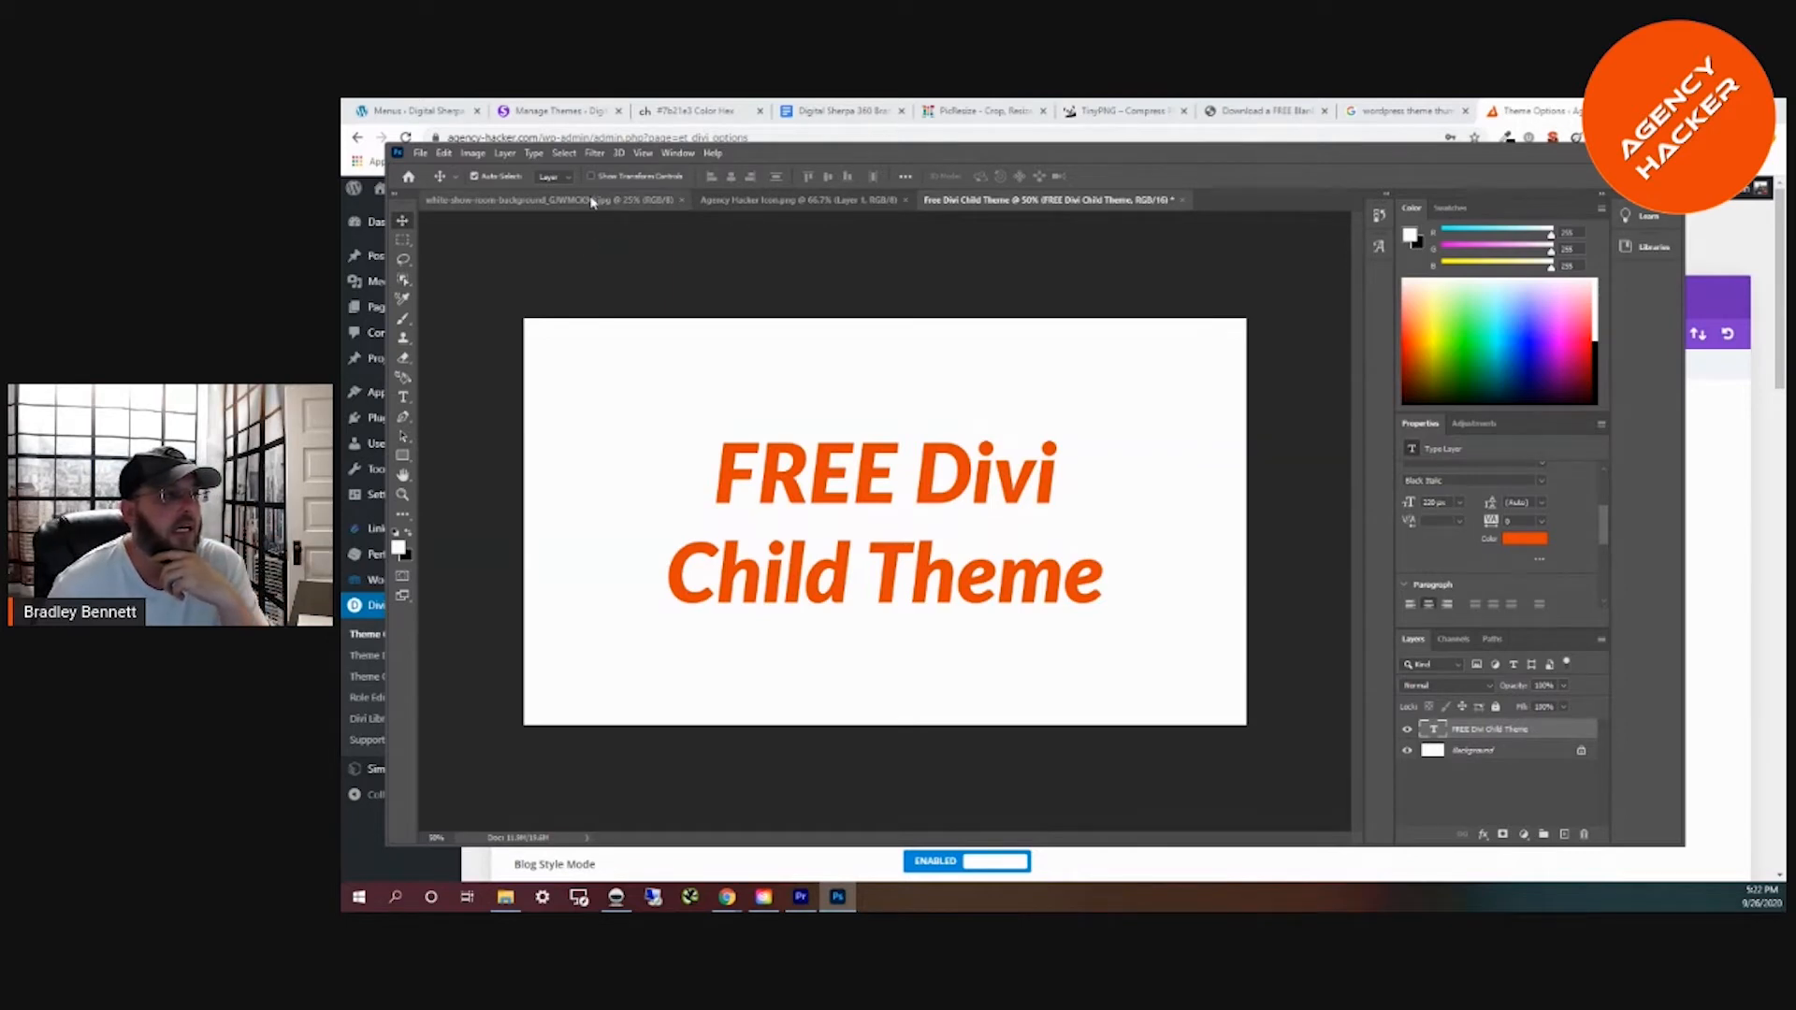
Copy the whole white show-room background image and paste it into the Free Divi Child Theme document
{"action": "left_click", "coordinate": [513, 200]}
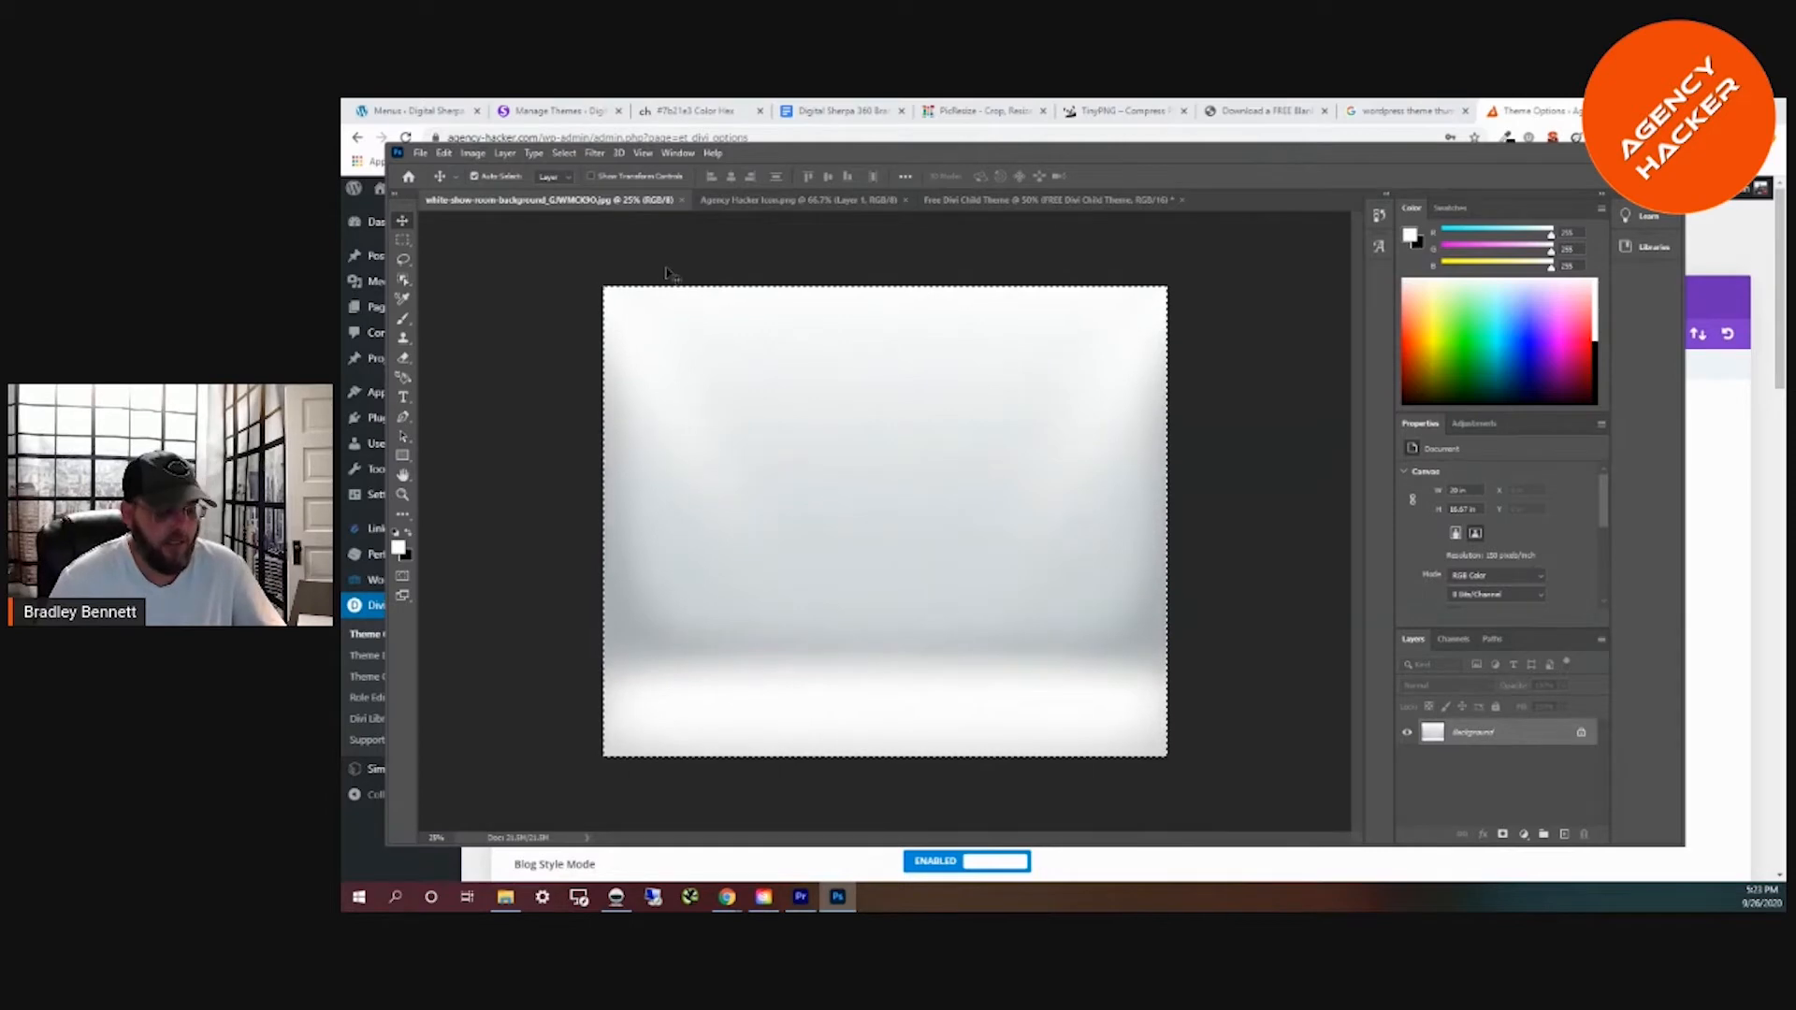
{"action": "left_click", "coordinate": [403, 240]}
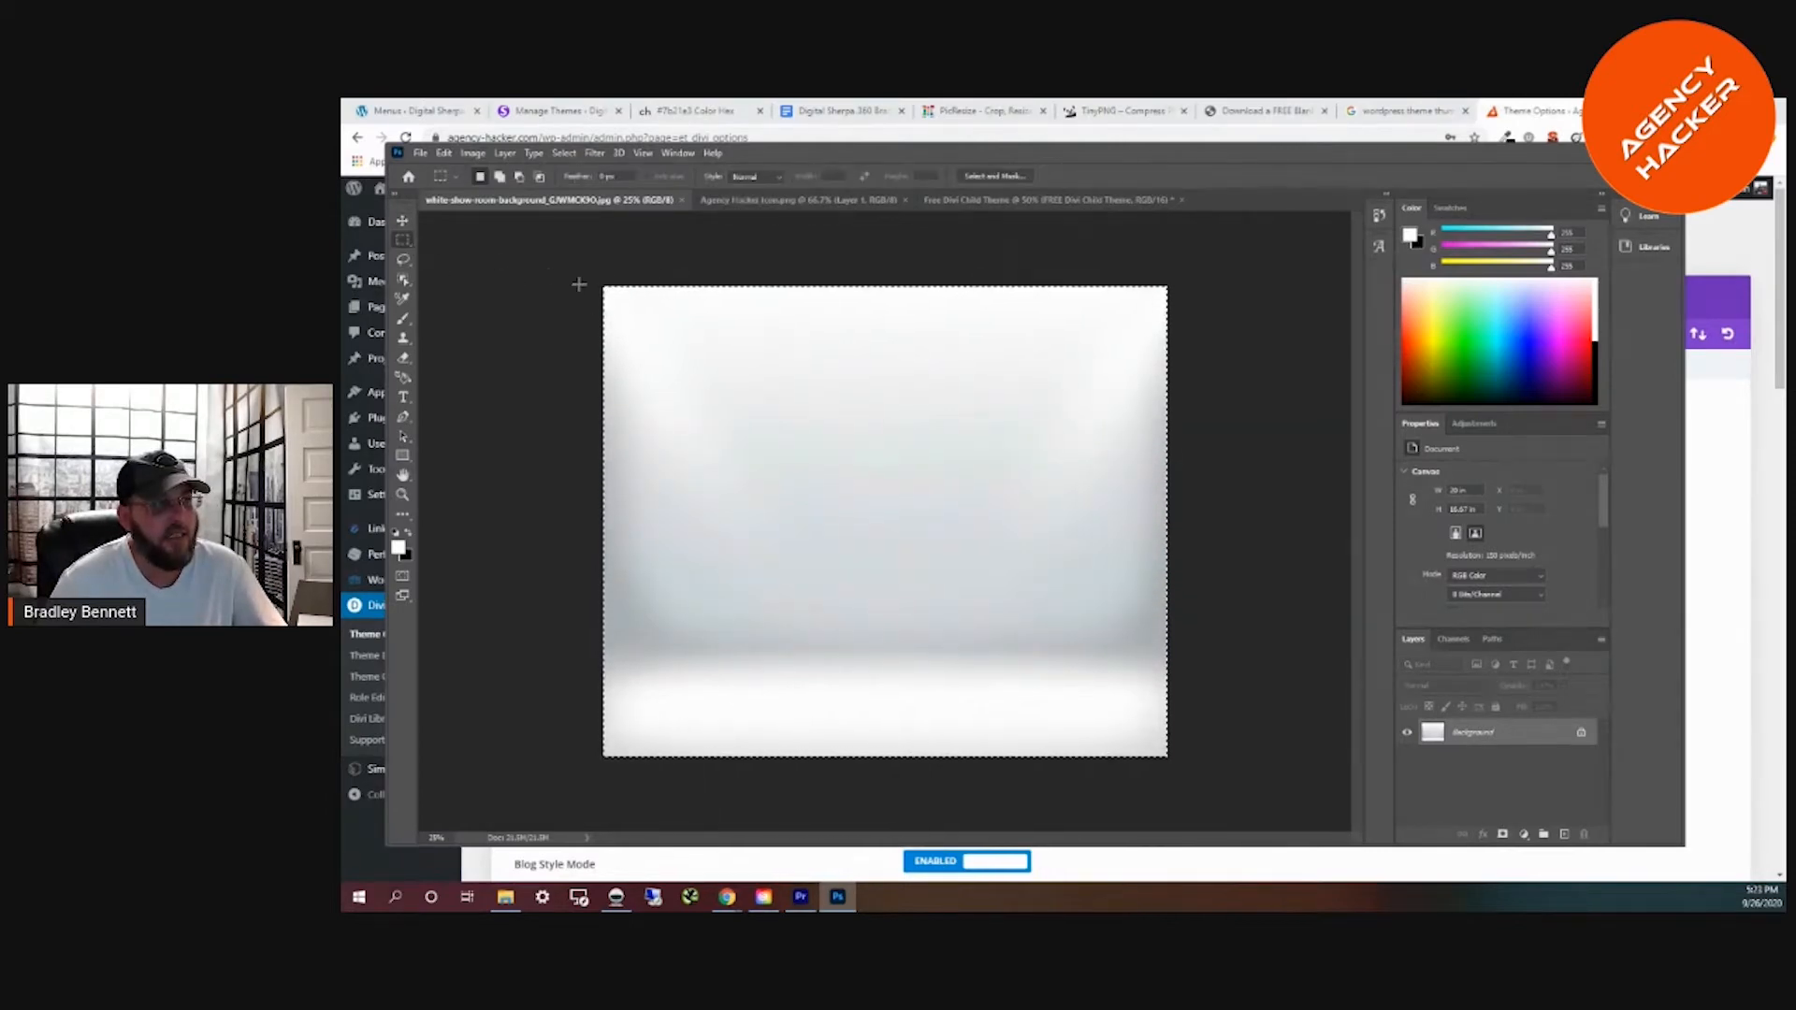
{"action": "mouse_move", "coordinate": [822, 398]}
{"action": "left_mouse_down"}
{"action": "mouse_move", "coordinate": [1235, 633]}
{"action": "mouse_move", "coordinate": [1287, 781]}
{"action": "left_mouse_up"}
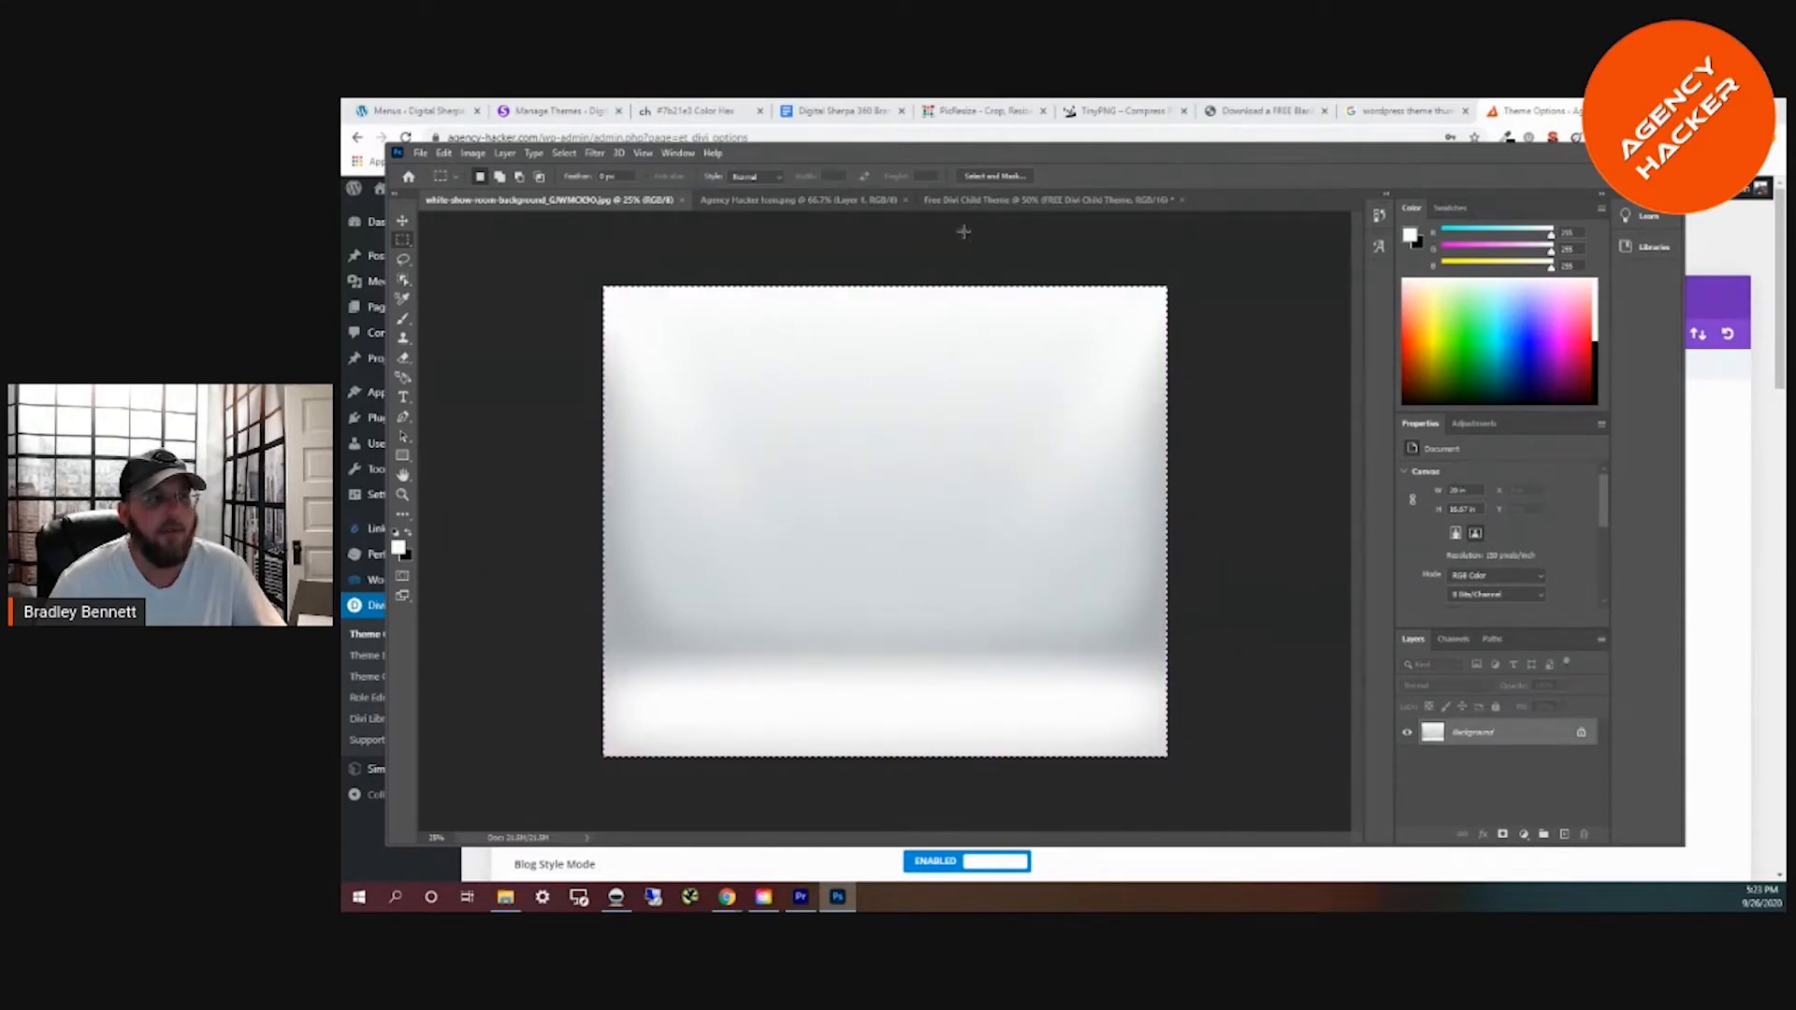
{"action": "left_click", "coordinate": [953, 202]}
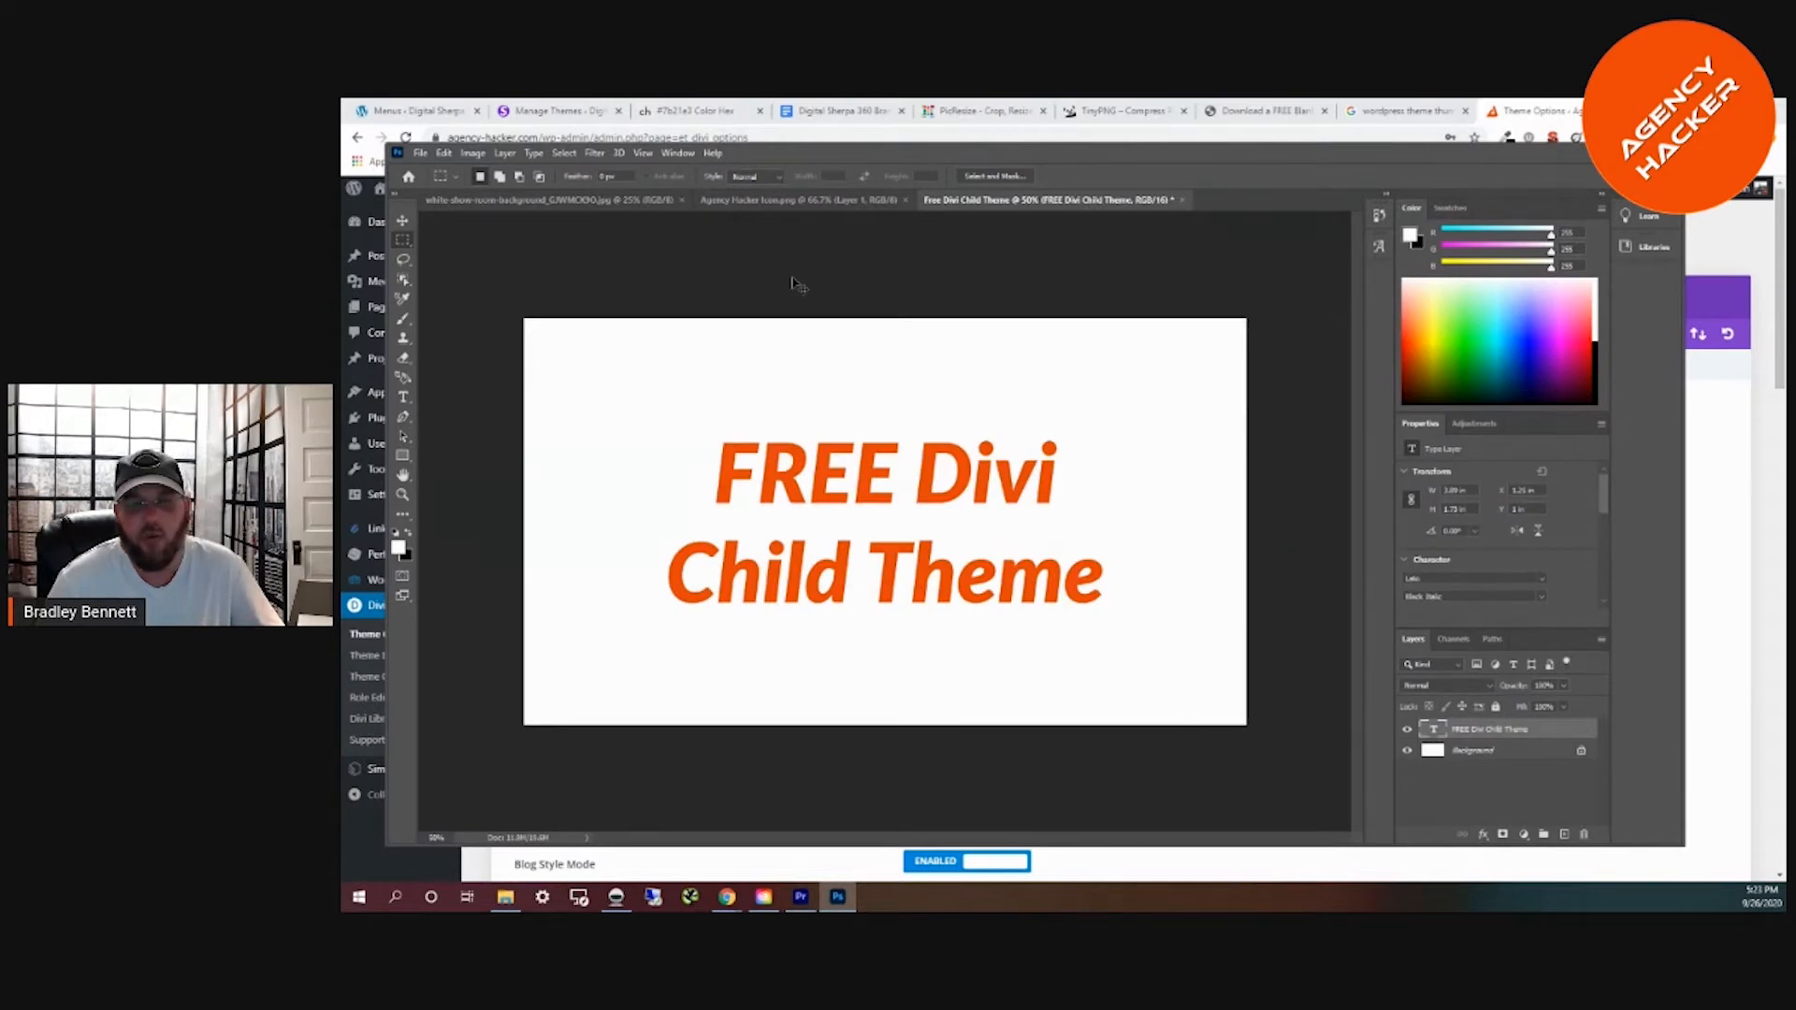
{"action": "key", "text": "ctrl+v"}
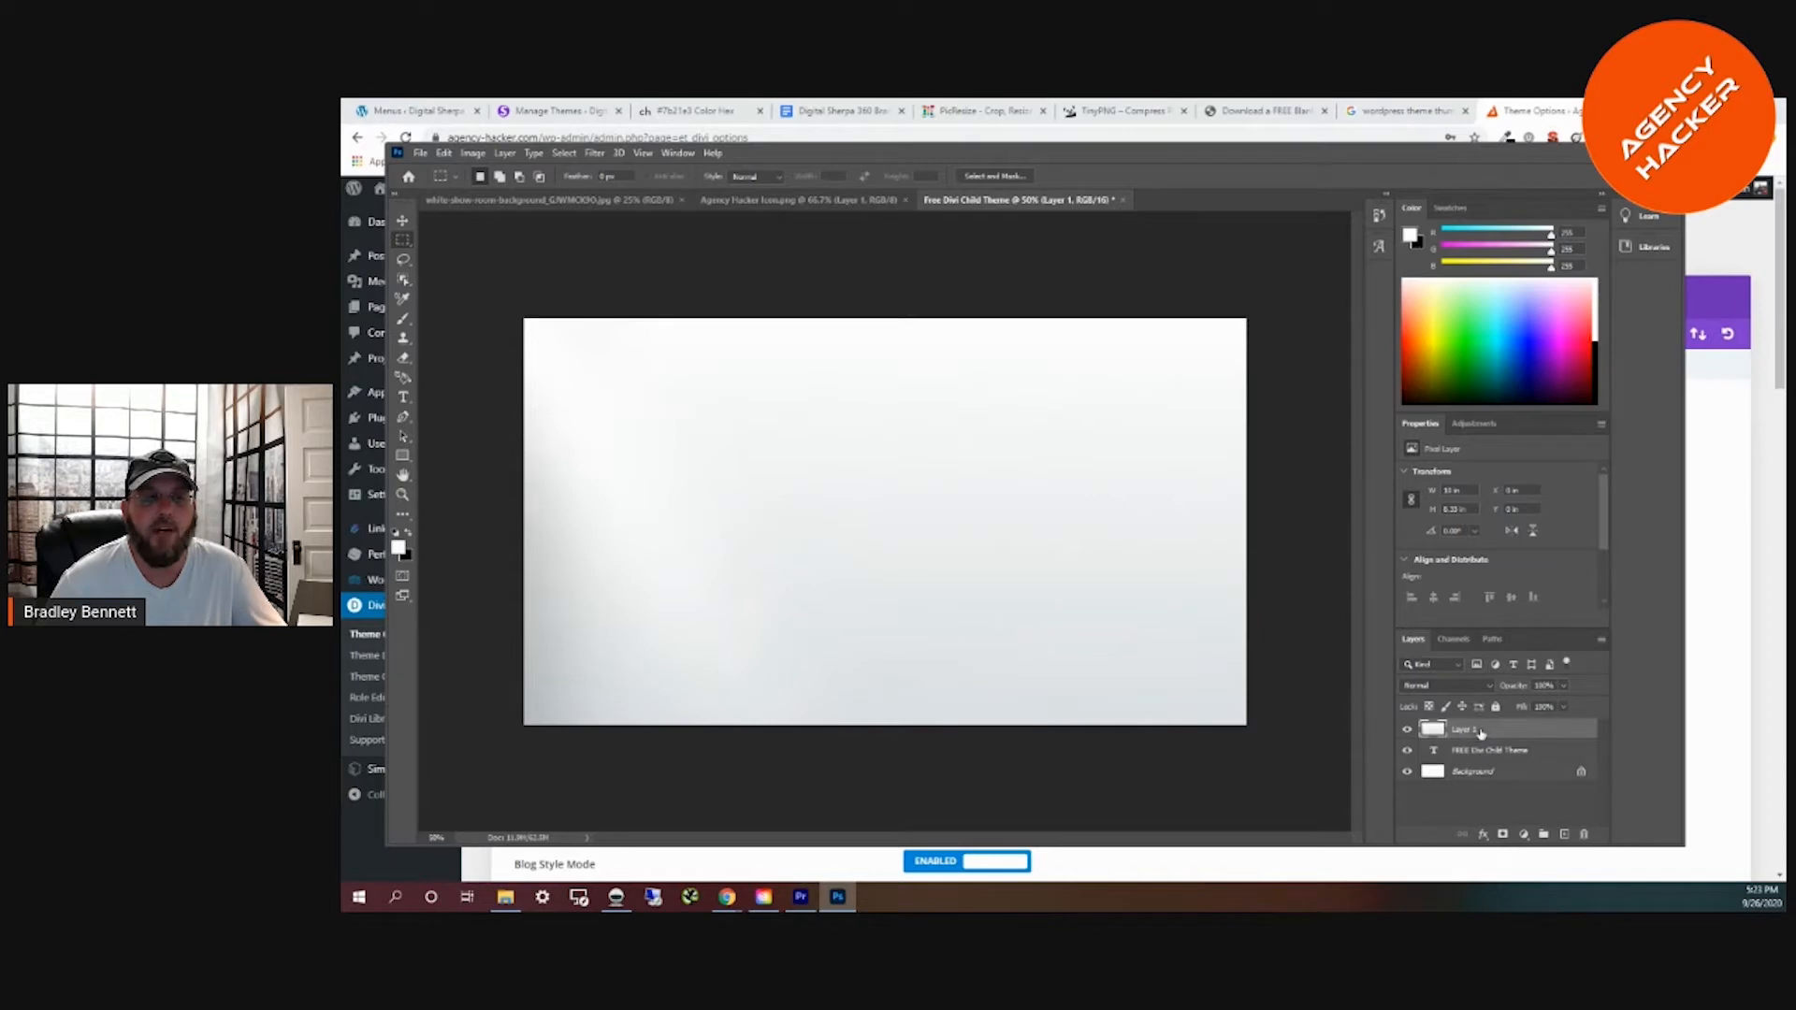
Move the pasted show-room image layer below the title layer and hide the original Background layer
{"action": "left_click_drag", "start_coordinate": [1480, 733], "coordinate": [1479, 741]}
{"action": "left_click_drag", "start_coordinate": [1479, 750], "coordinate": [1481, 758]}
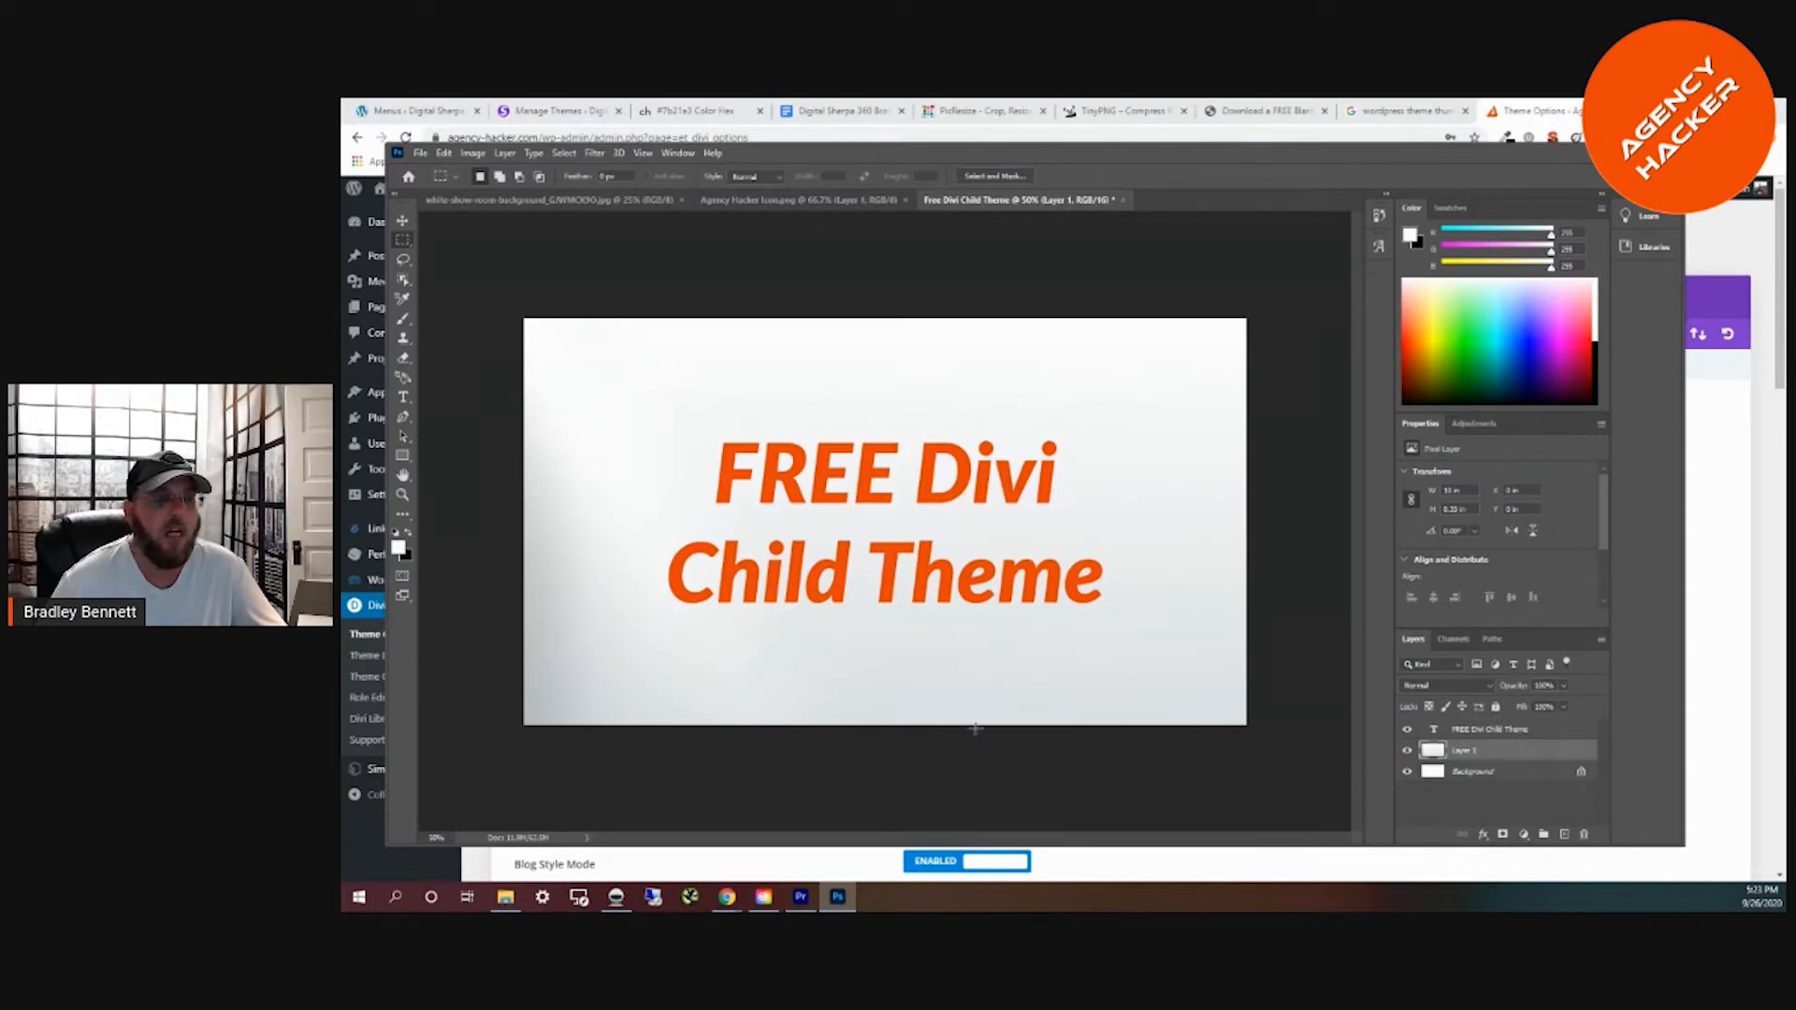
{"action": "mouse_move", "coordinate": [1465, 749]}
{"action": "left_mouse_down"}
{"action": "mouse_move", "coordinate": [1466, 727]}
{"action": "mouse_move", "coordinate": [1465, 751]}
{"action": "left_mouse_up"}
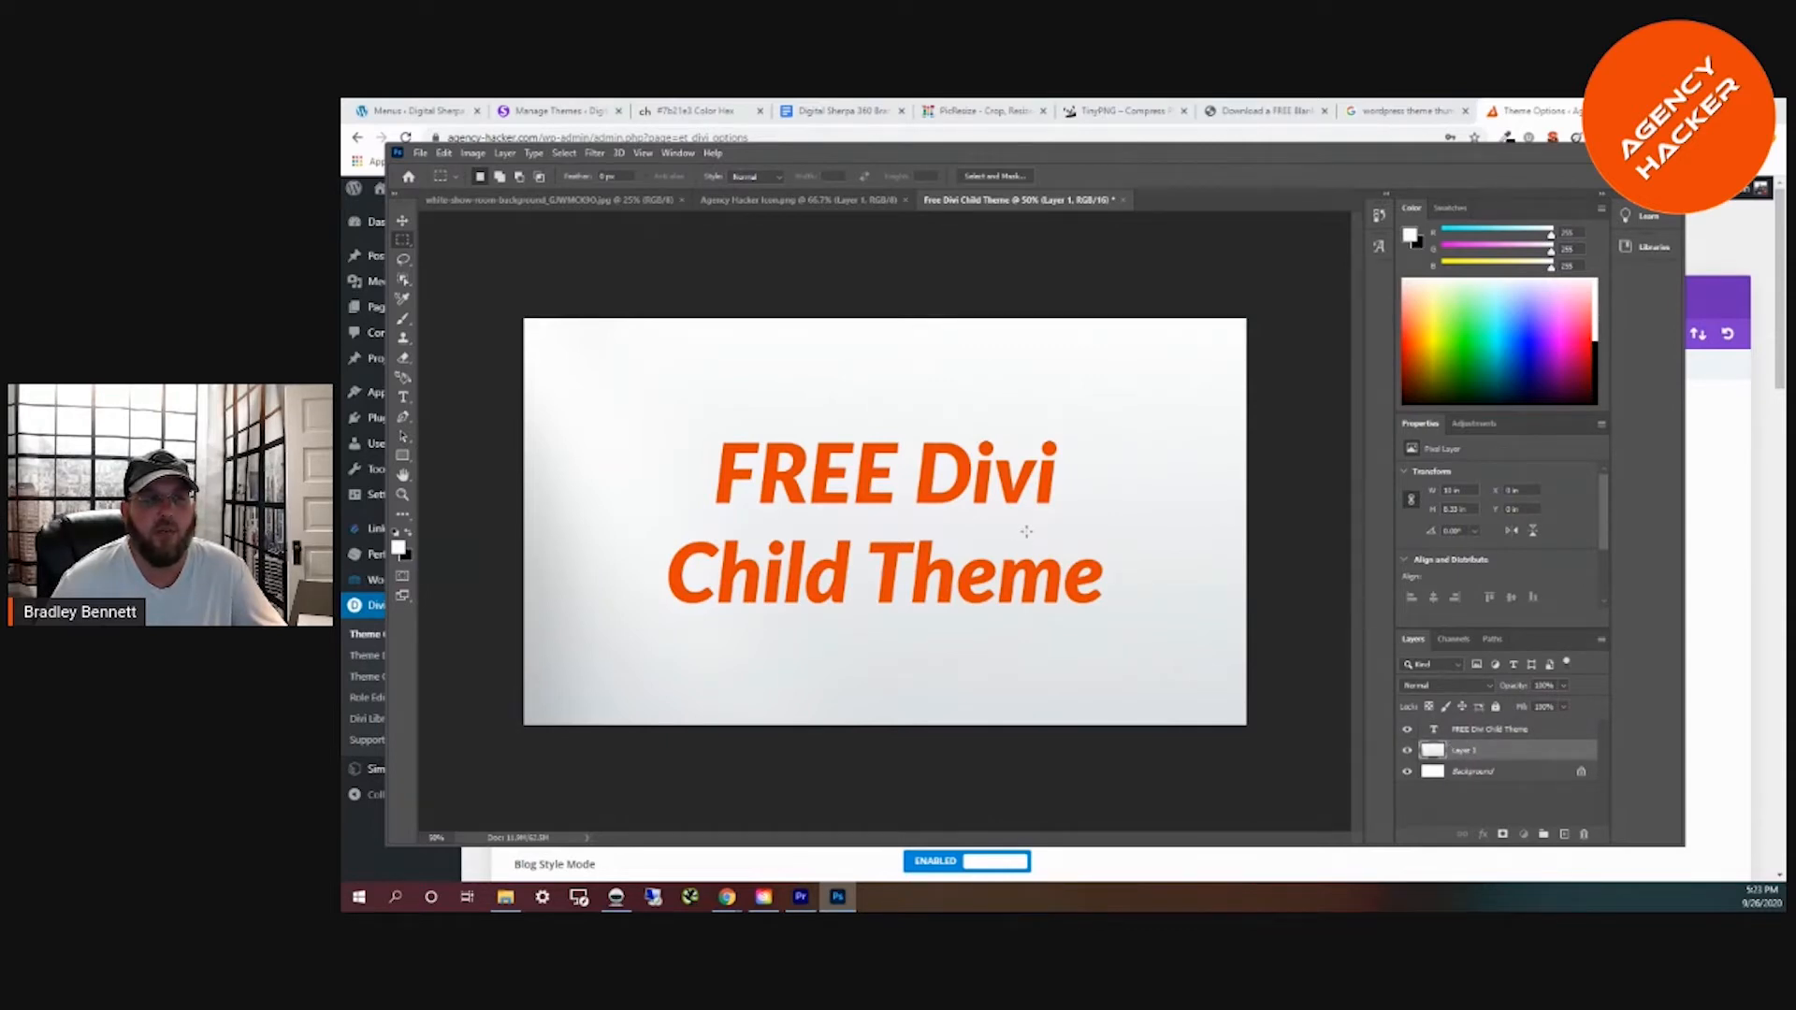
{"action": "left_click", "coordinate": [1407, 773]}
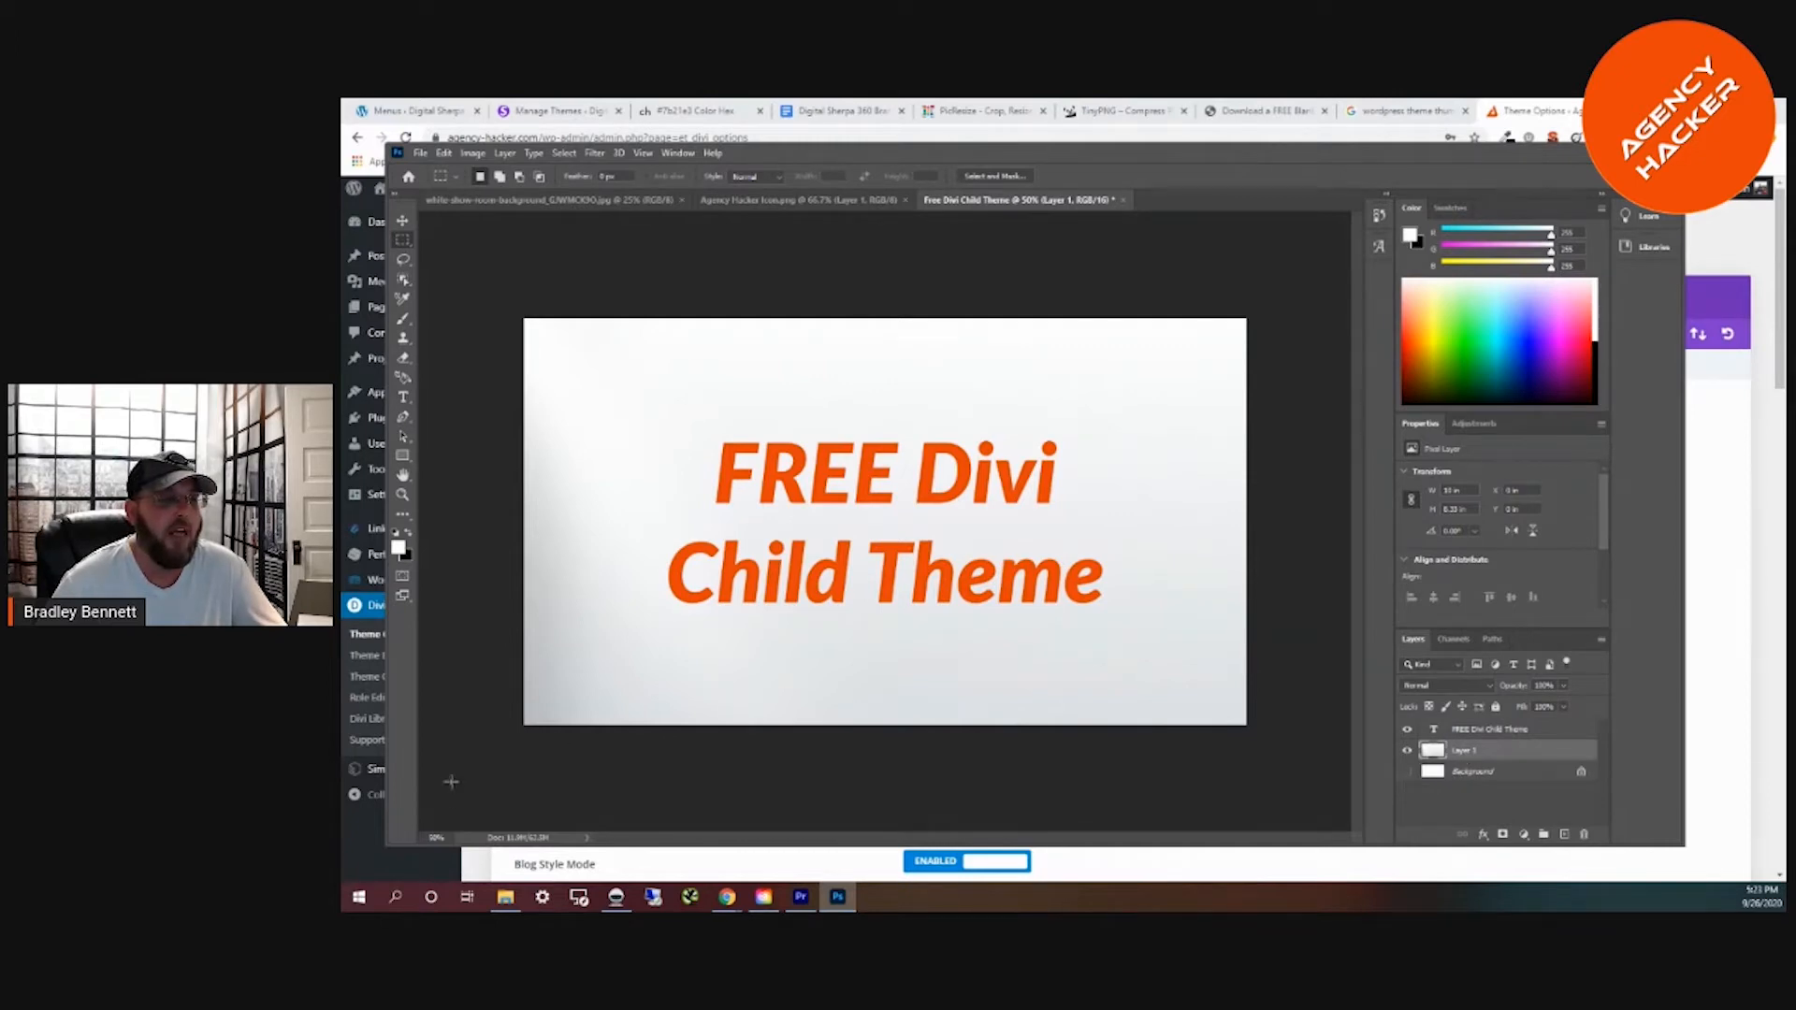
Scale the show-room image layer proportionally to about 65% so its width matches the canvas
{"action": "left_click", "coordinate": [432, 837]}
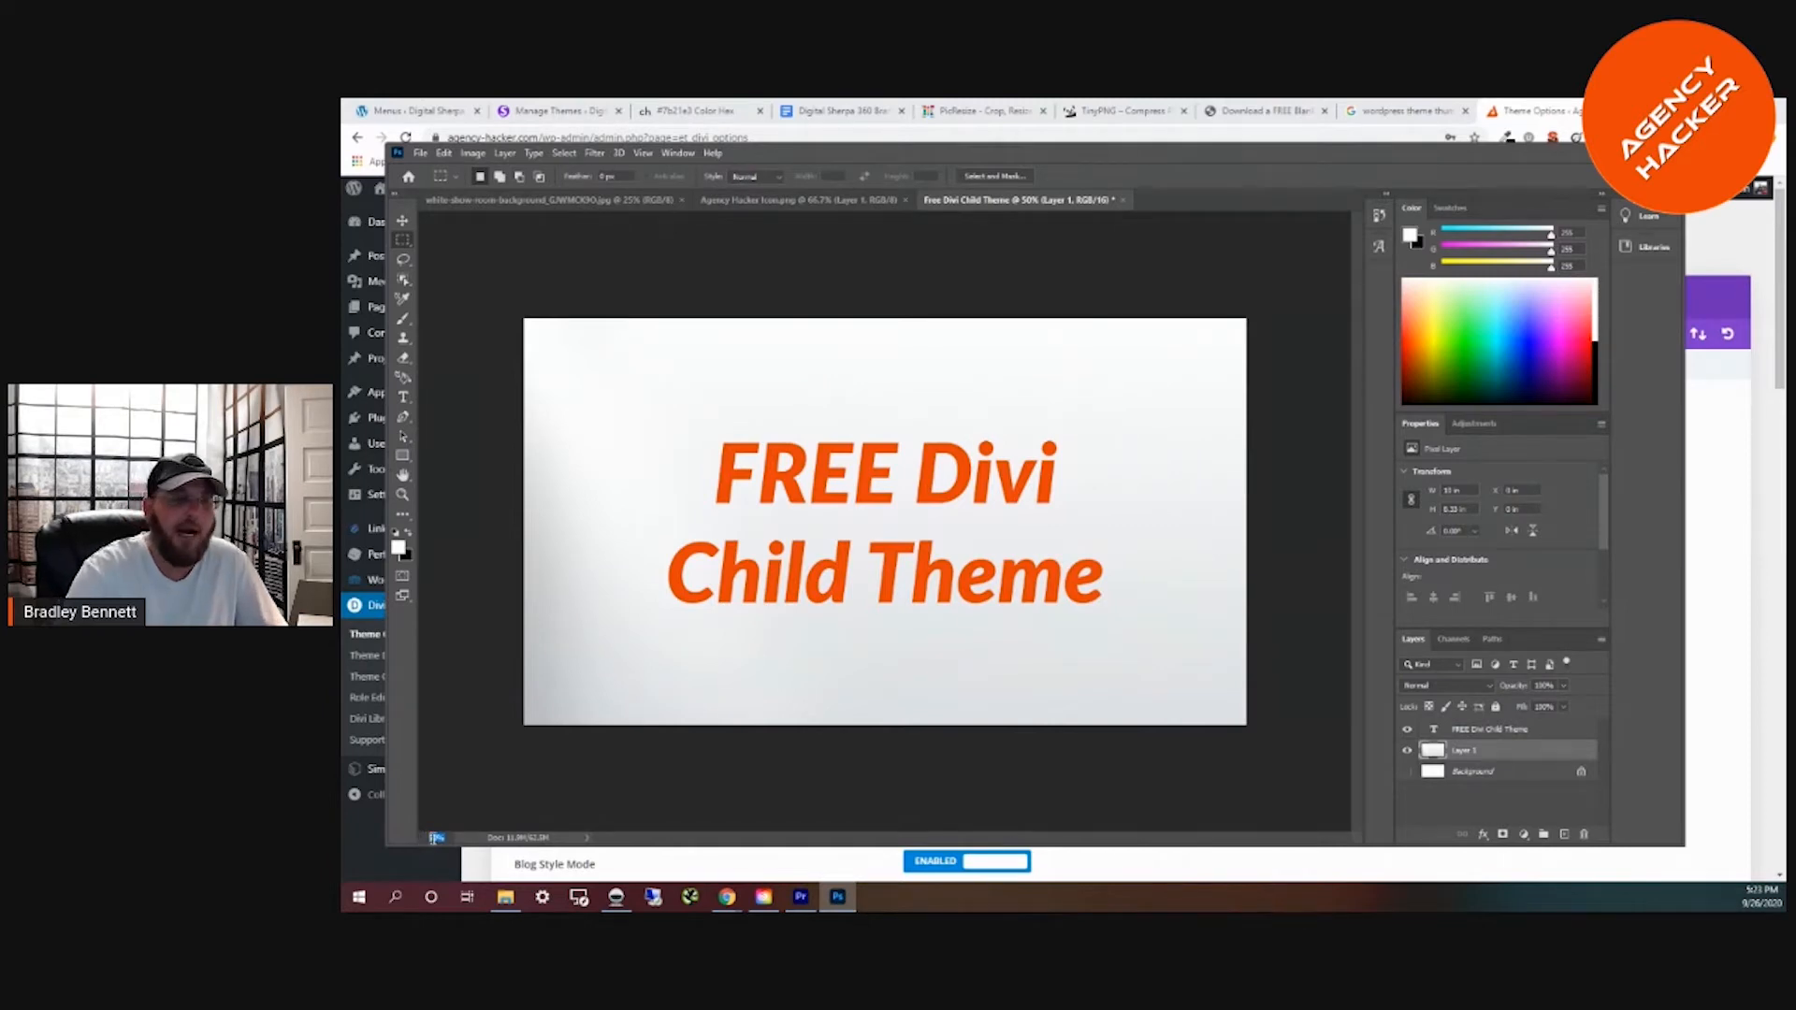
{"action": "type", "text": "10"}
{"action": "key", "text": "Return"}
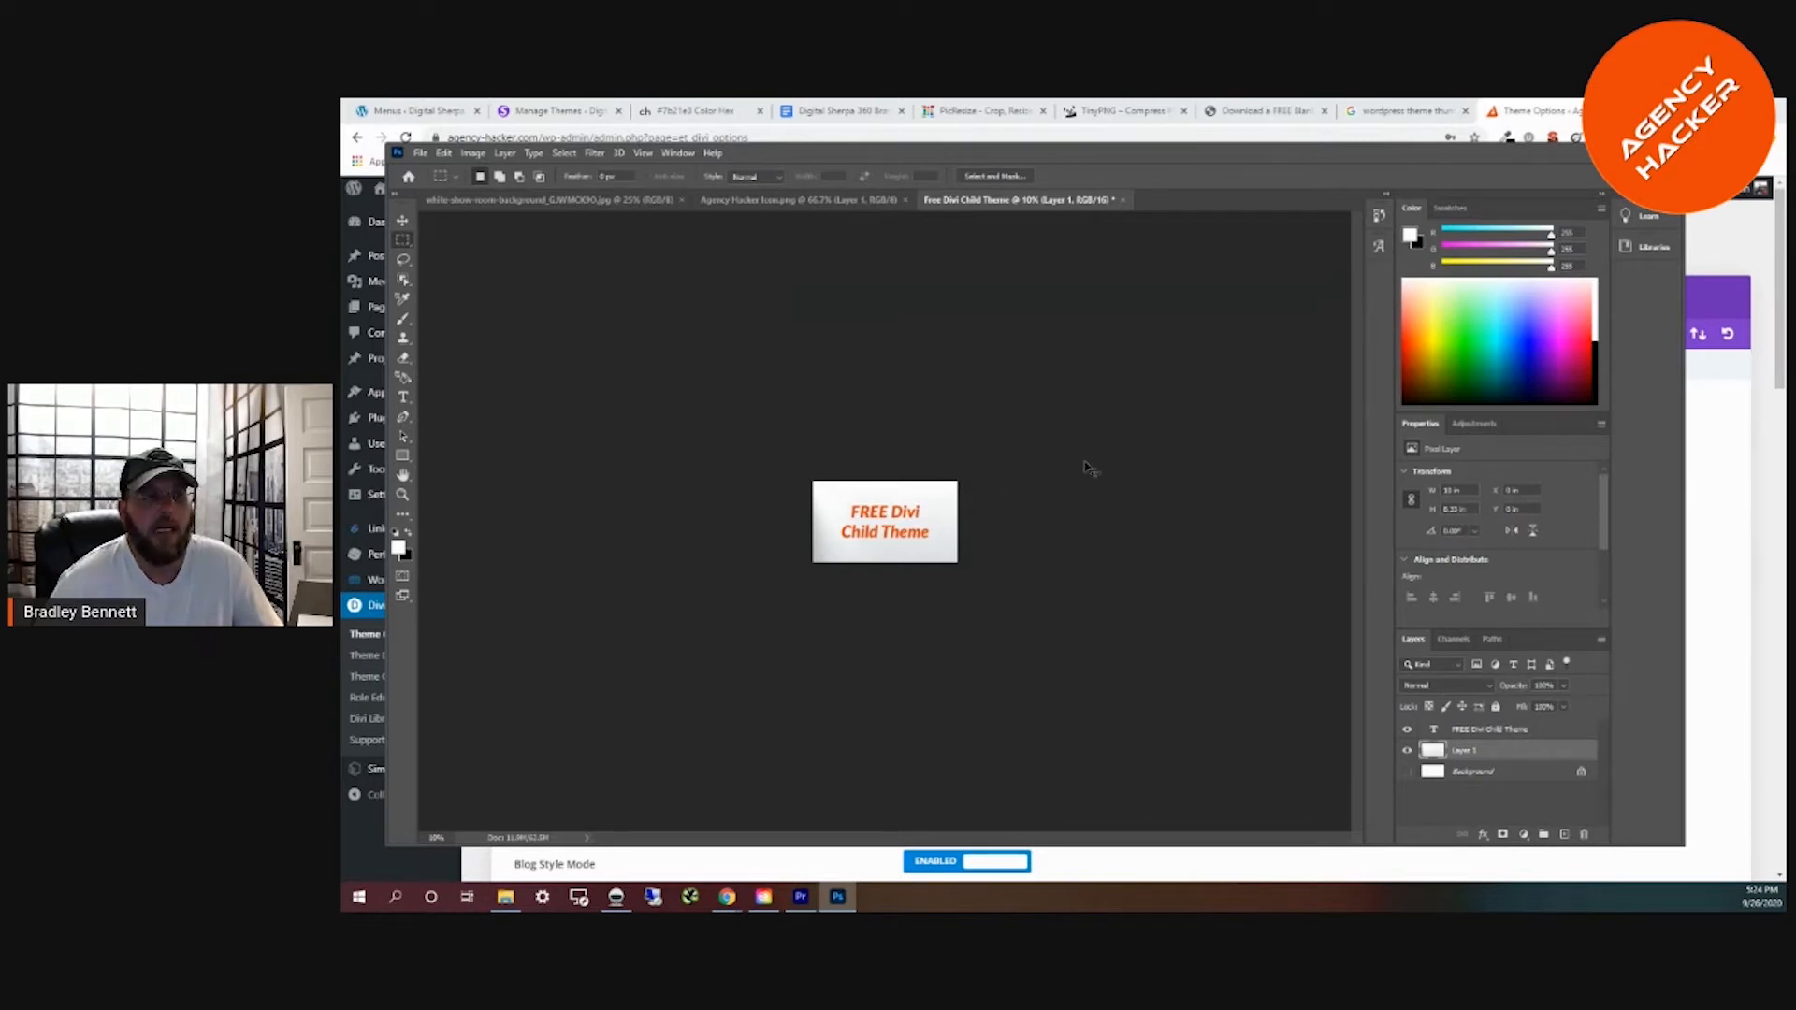
{"action": "key", "text": "ctrl+t"}
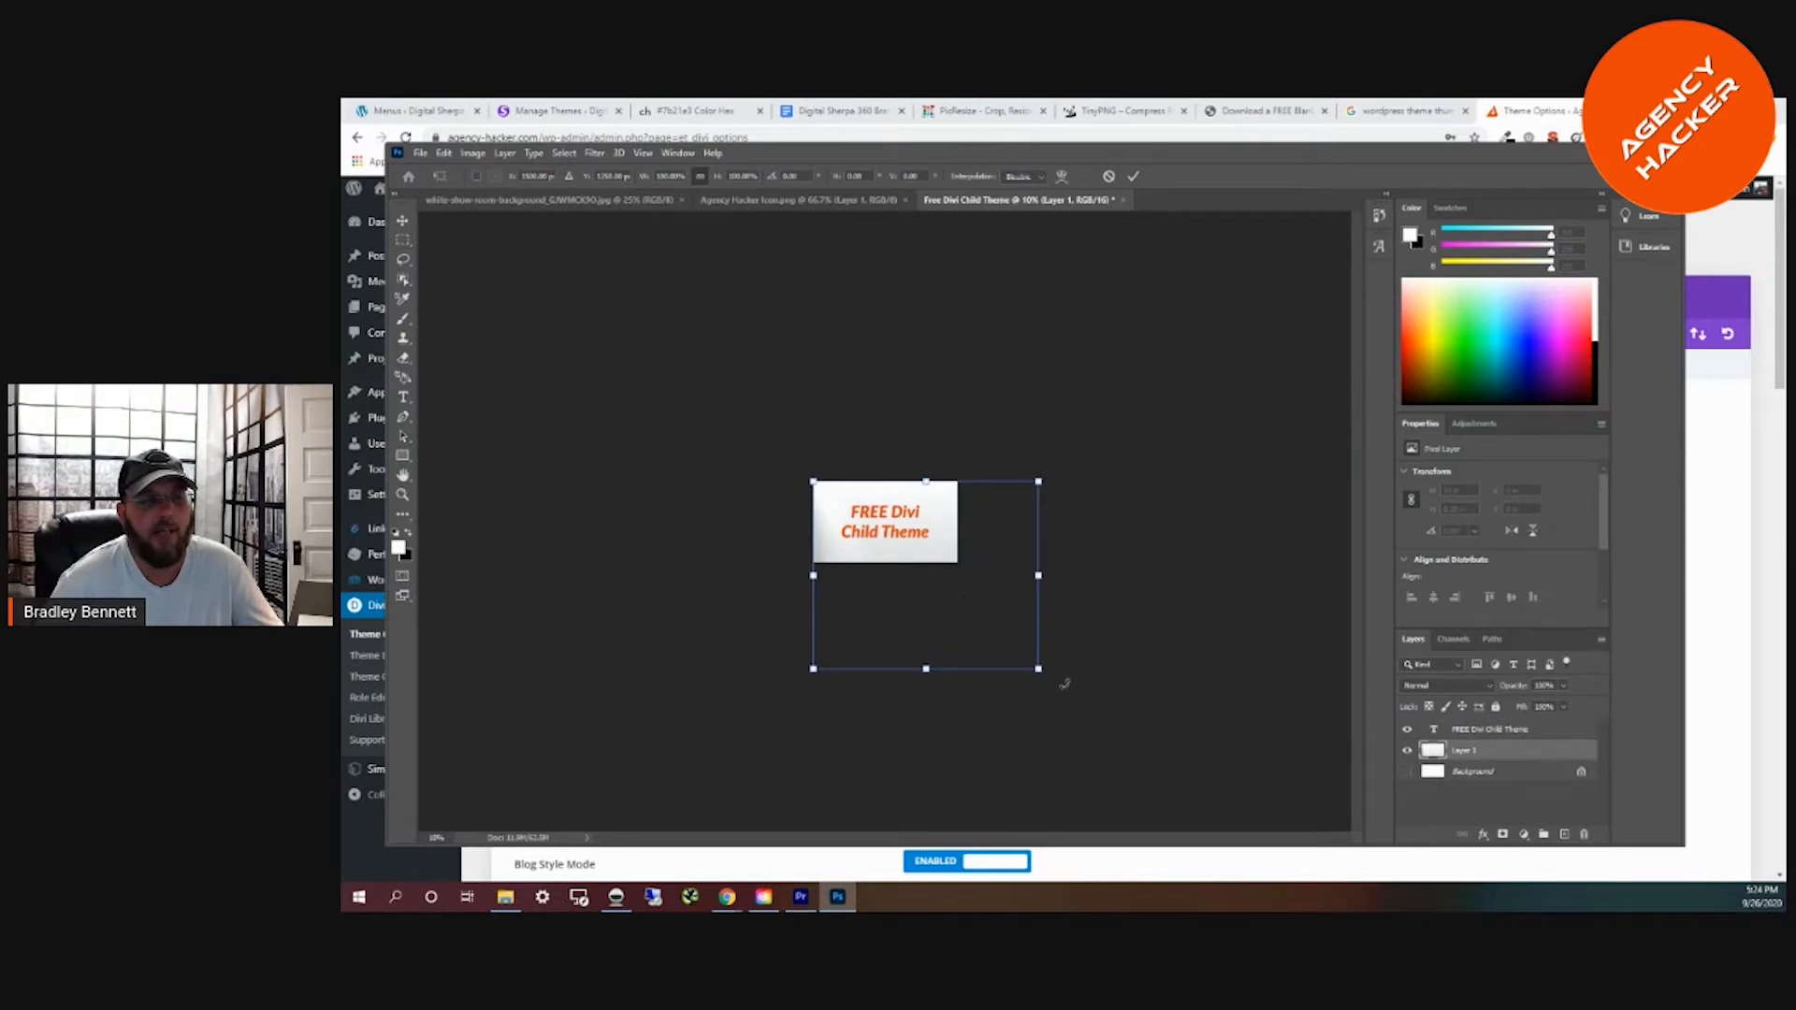
{"action": "left_click_drag", "start_coordinate": [1035, 670], "coordinate": [952, 609]}
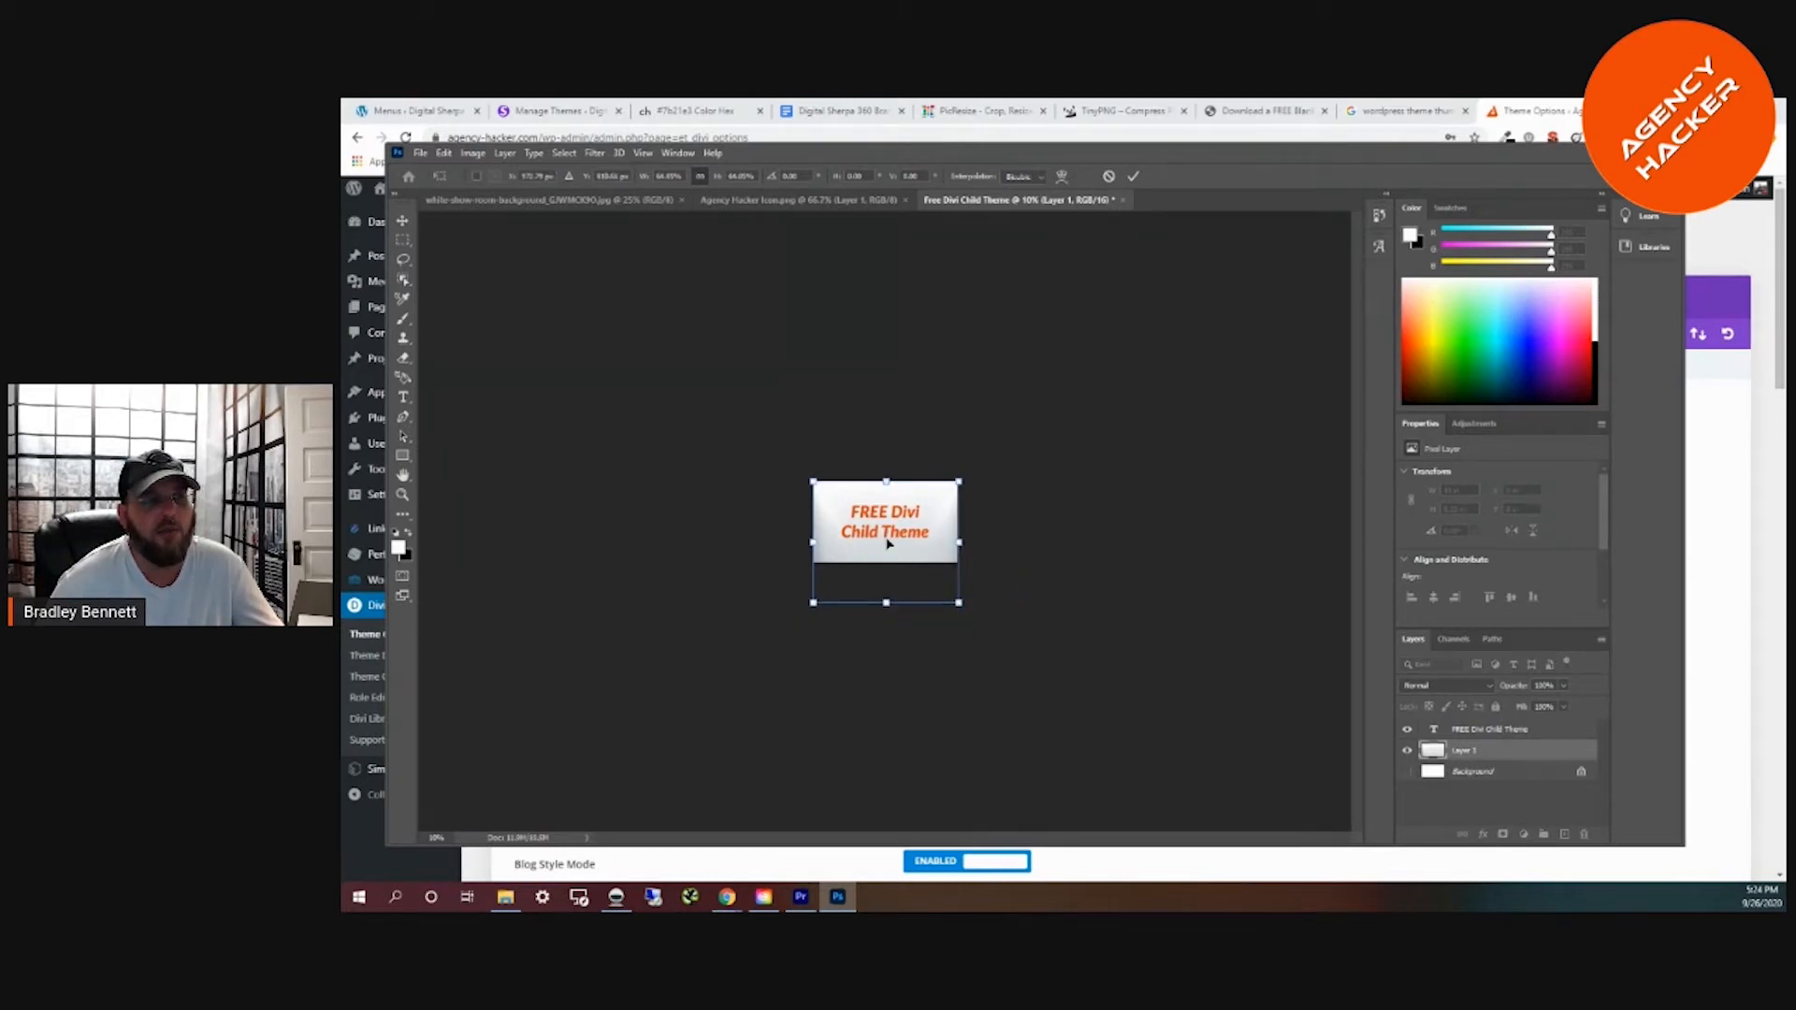
{"action": "left_click", "coordinate": [1133, 178]}
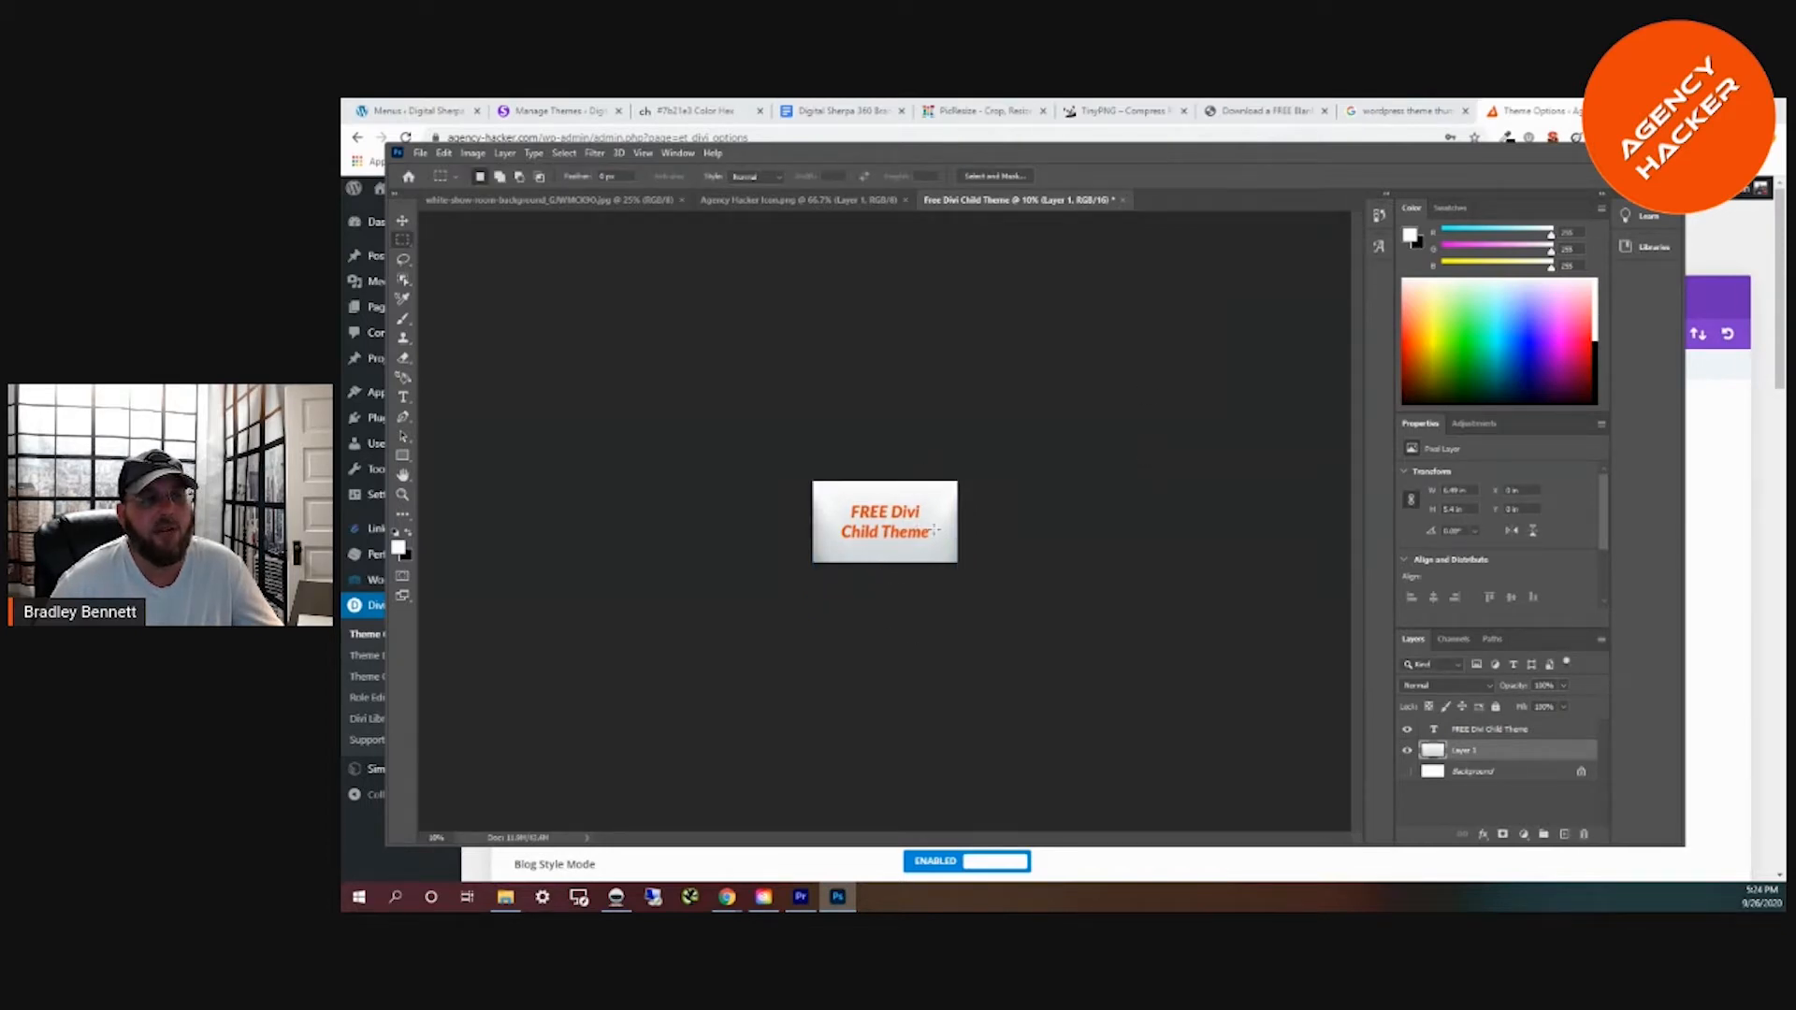
Move the show-room image layer up until its white floor band fills the lower edge of the canvas
{"action": "left_click", "coordinate": [411, 837]}
{"action": "type", "text": "50"}
{"action": "key", "text": "Return"}
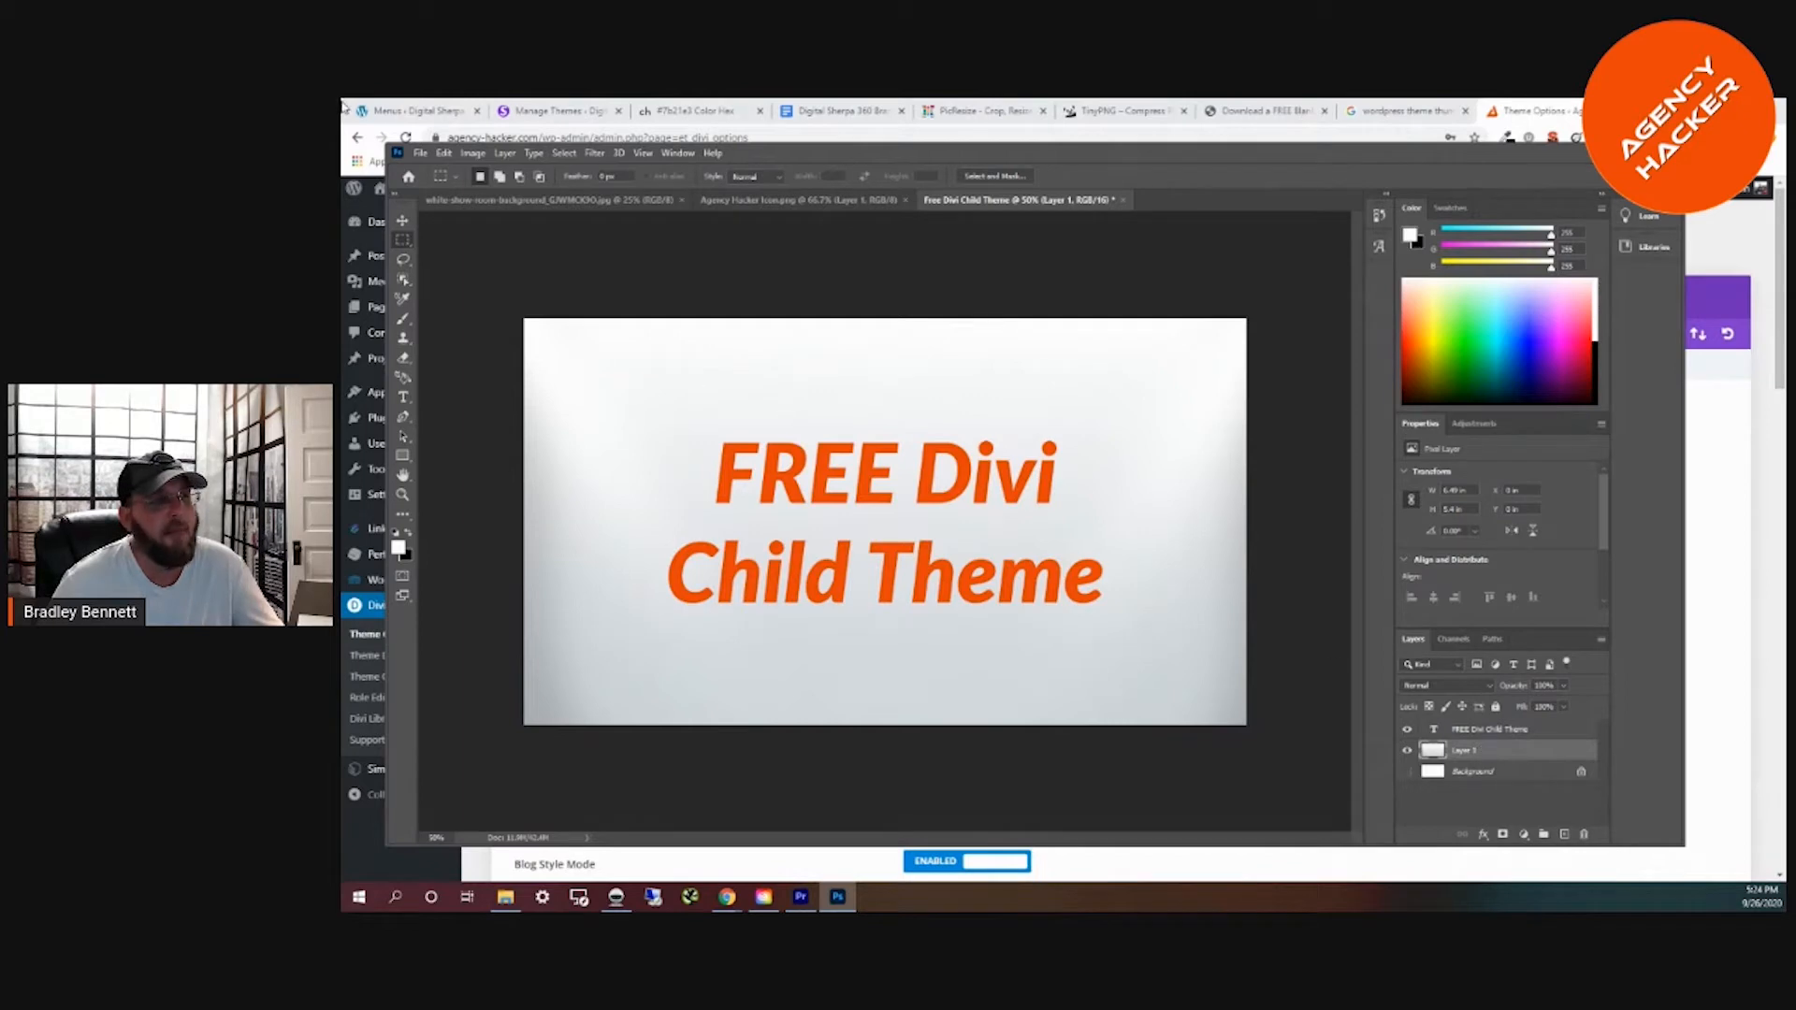
{"action": "left_click", "coordinate": [403, 220]}
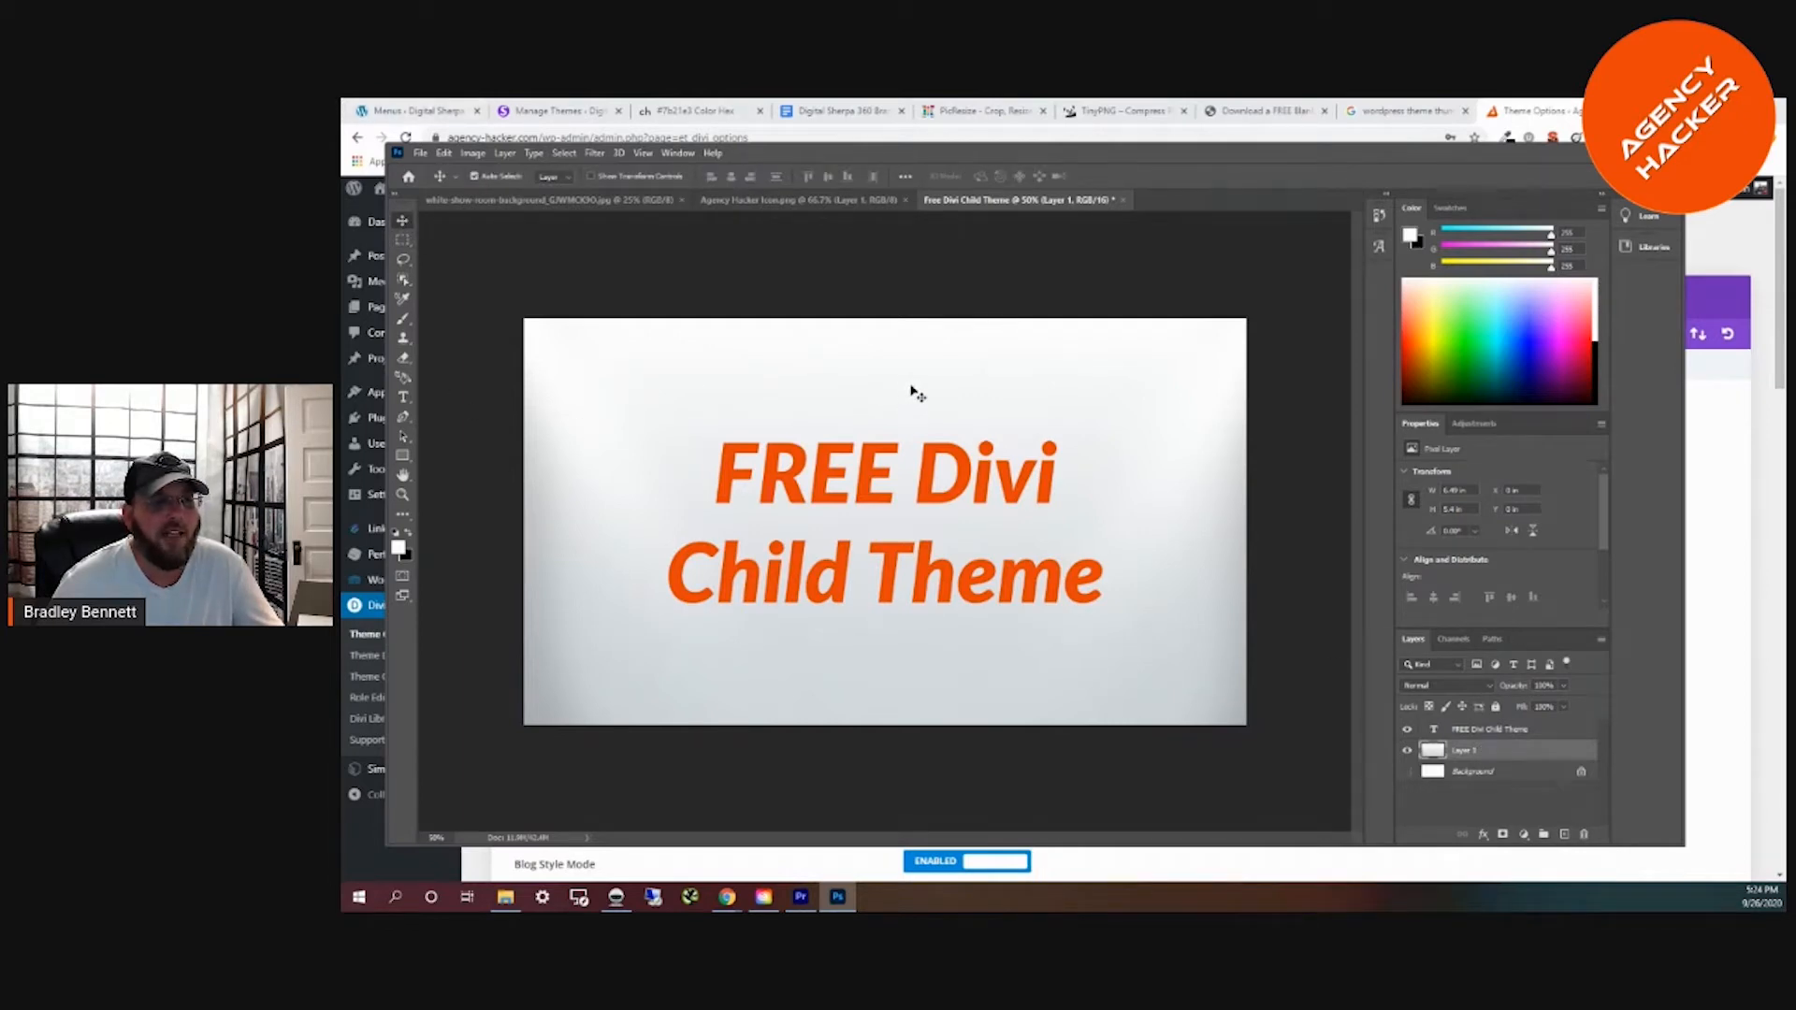
{"action": "left_click_drag", "start_coordinate": [914, 397], "coordinate": [905, 265]}
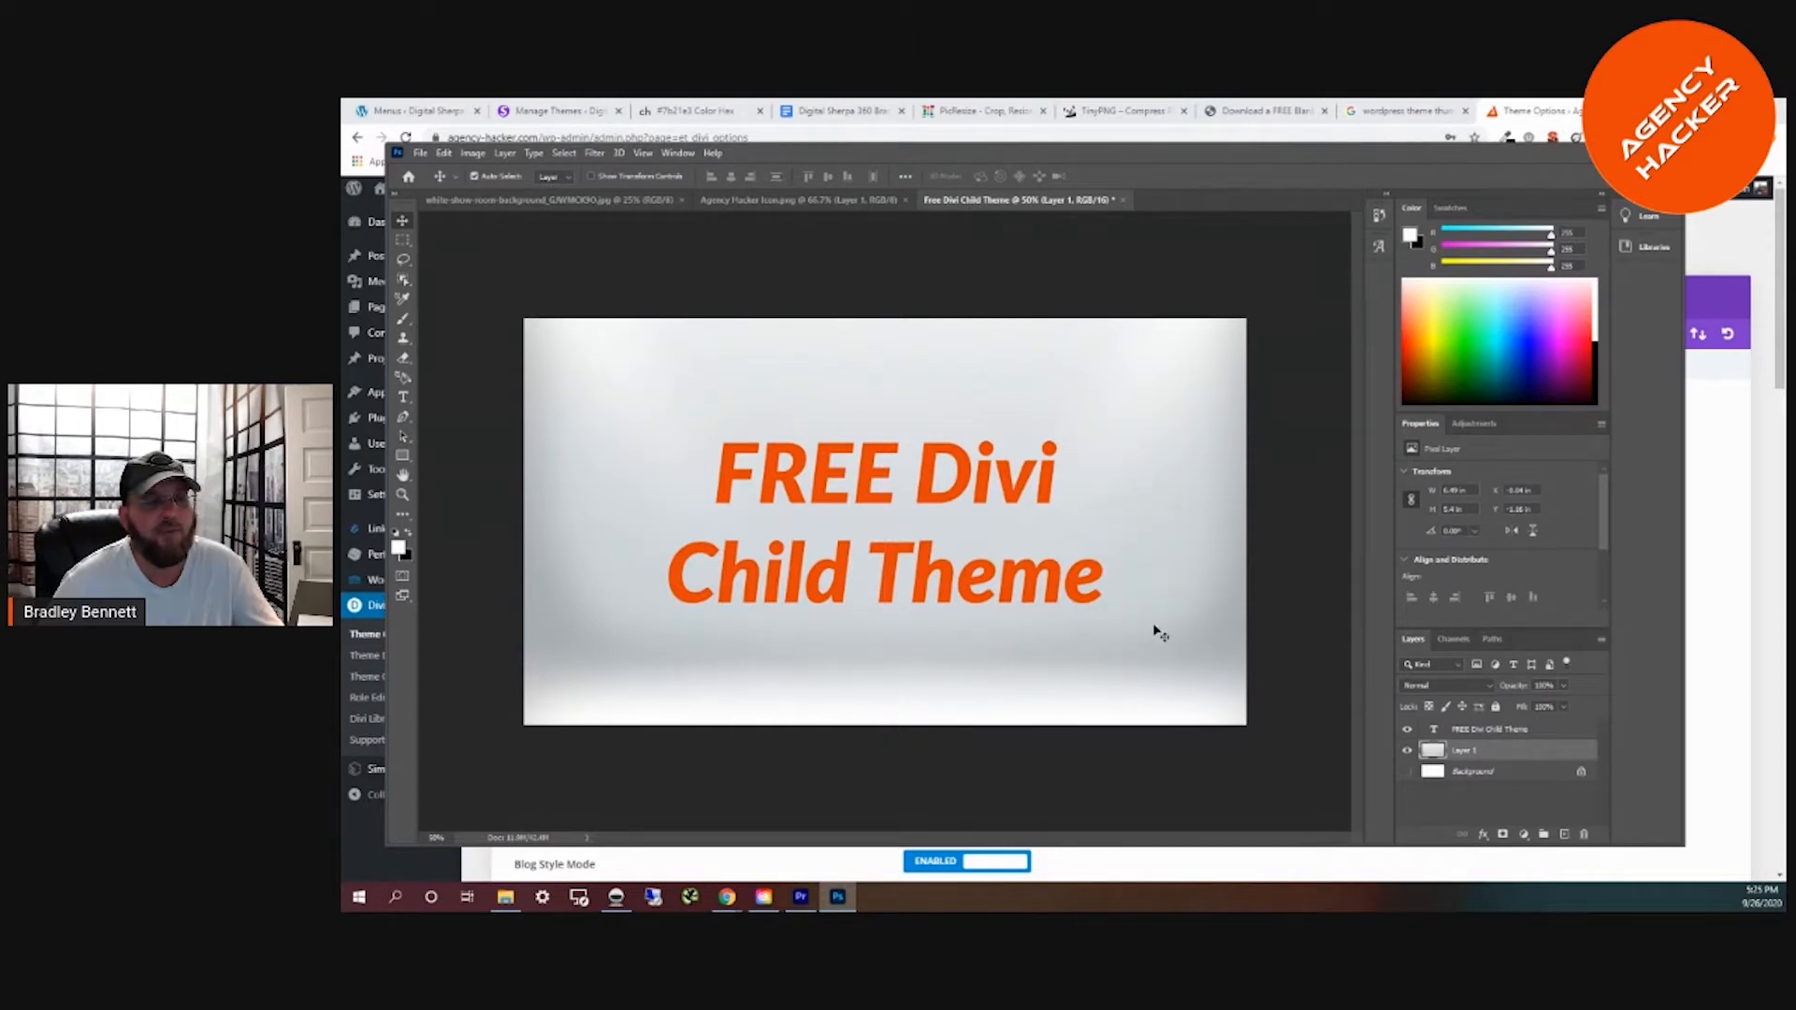
Add Bevel & Emboss, Inner Shadow, Inner Glow and Drop Shadow effects to the title layer
{"action": "left_click", "coordinate": [1496, 733]}
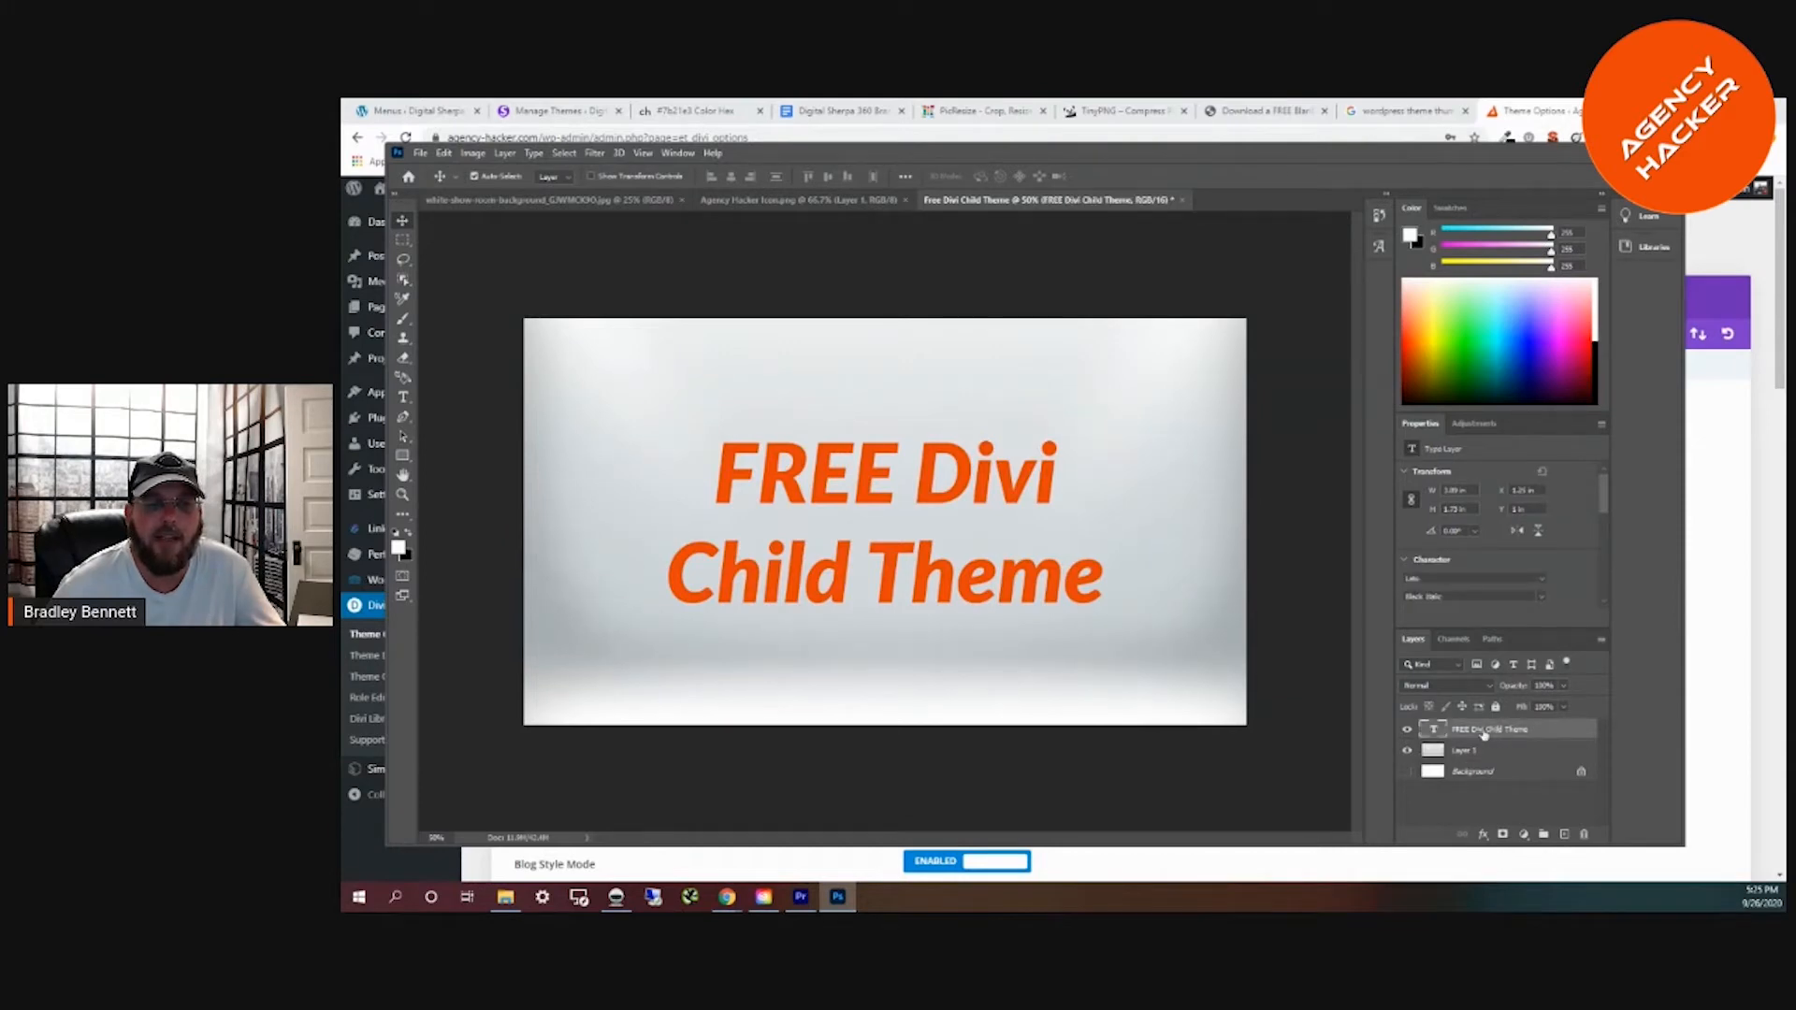
{"action": "left_click", "coordinate": [1483, 838]}
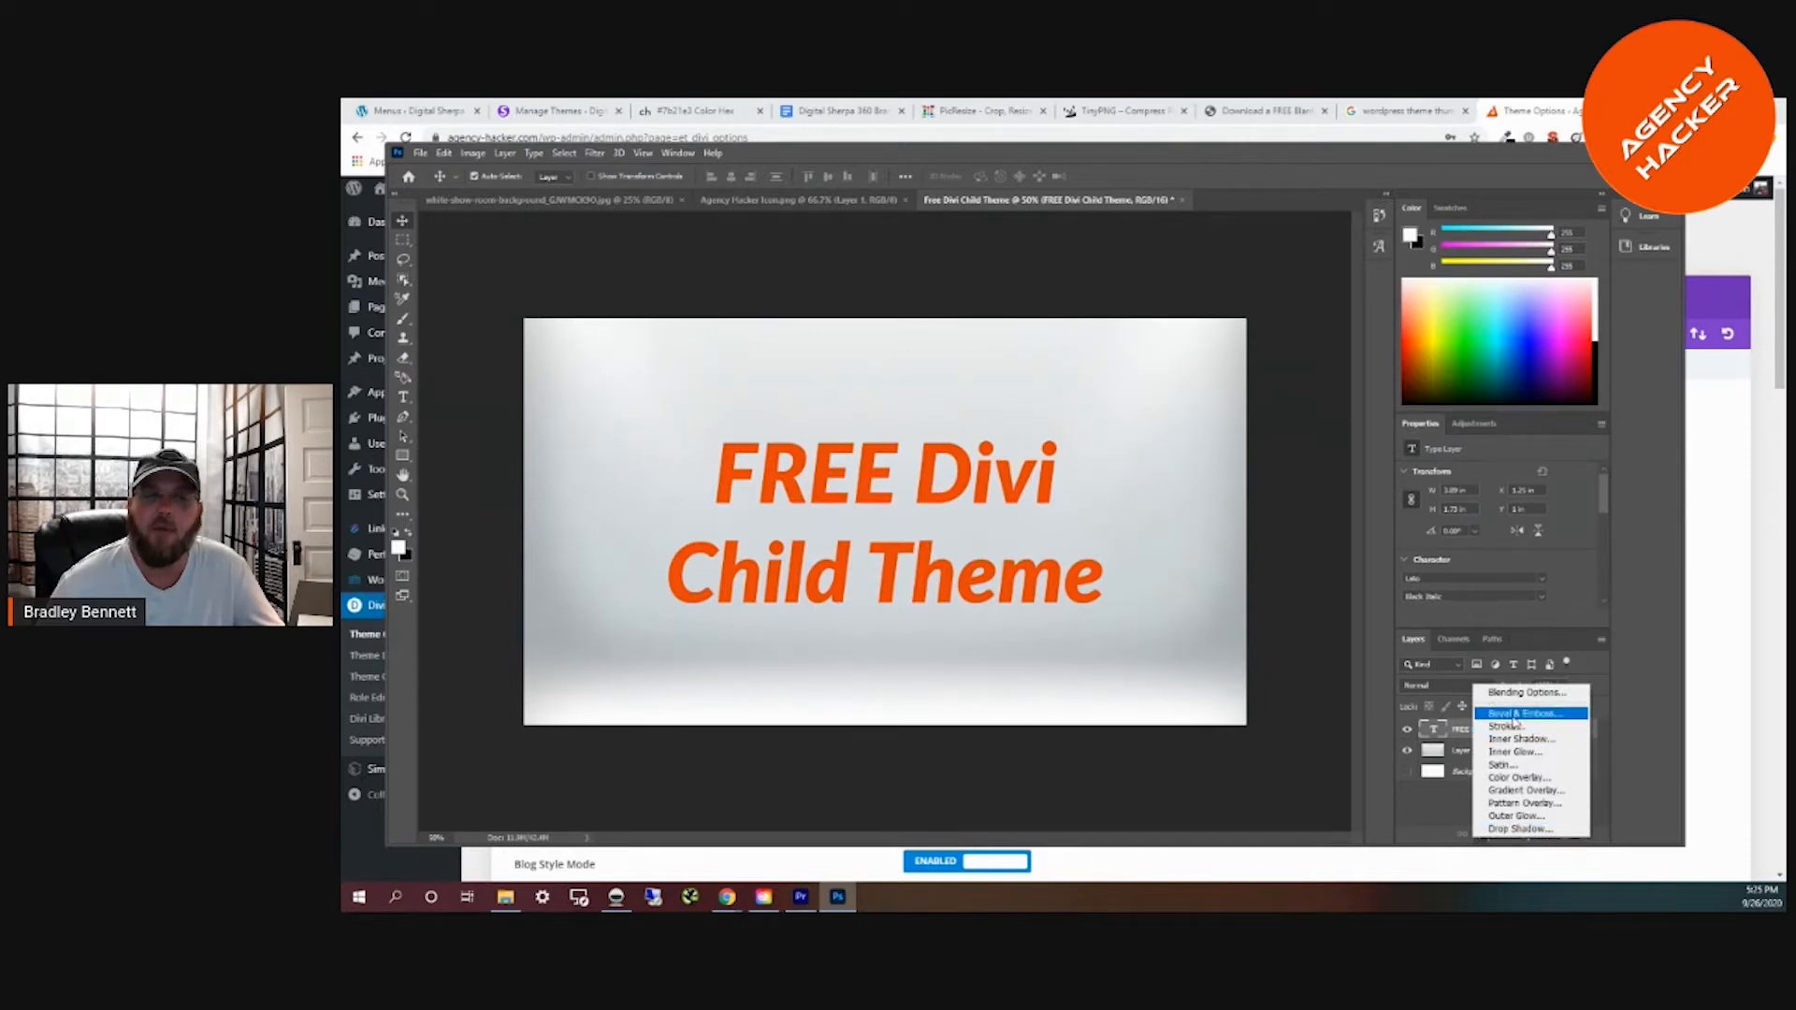
{"action": "left_click", "coordinate": [1512, 717]}
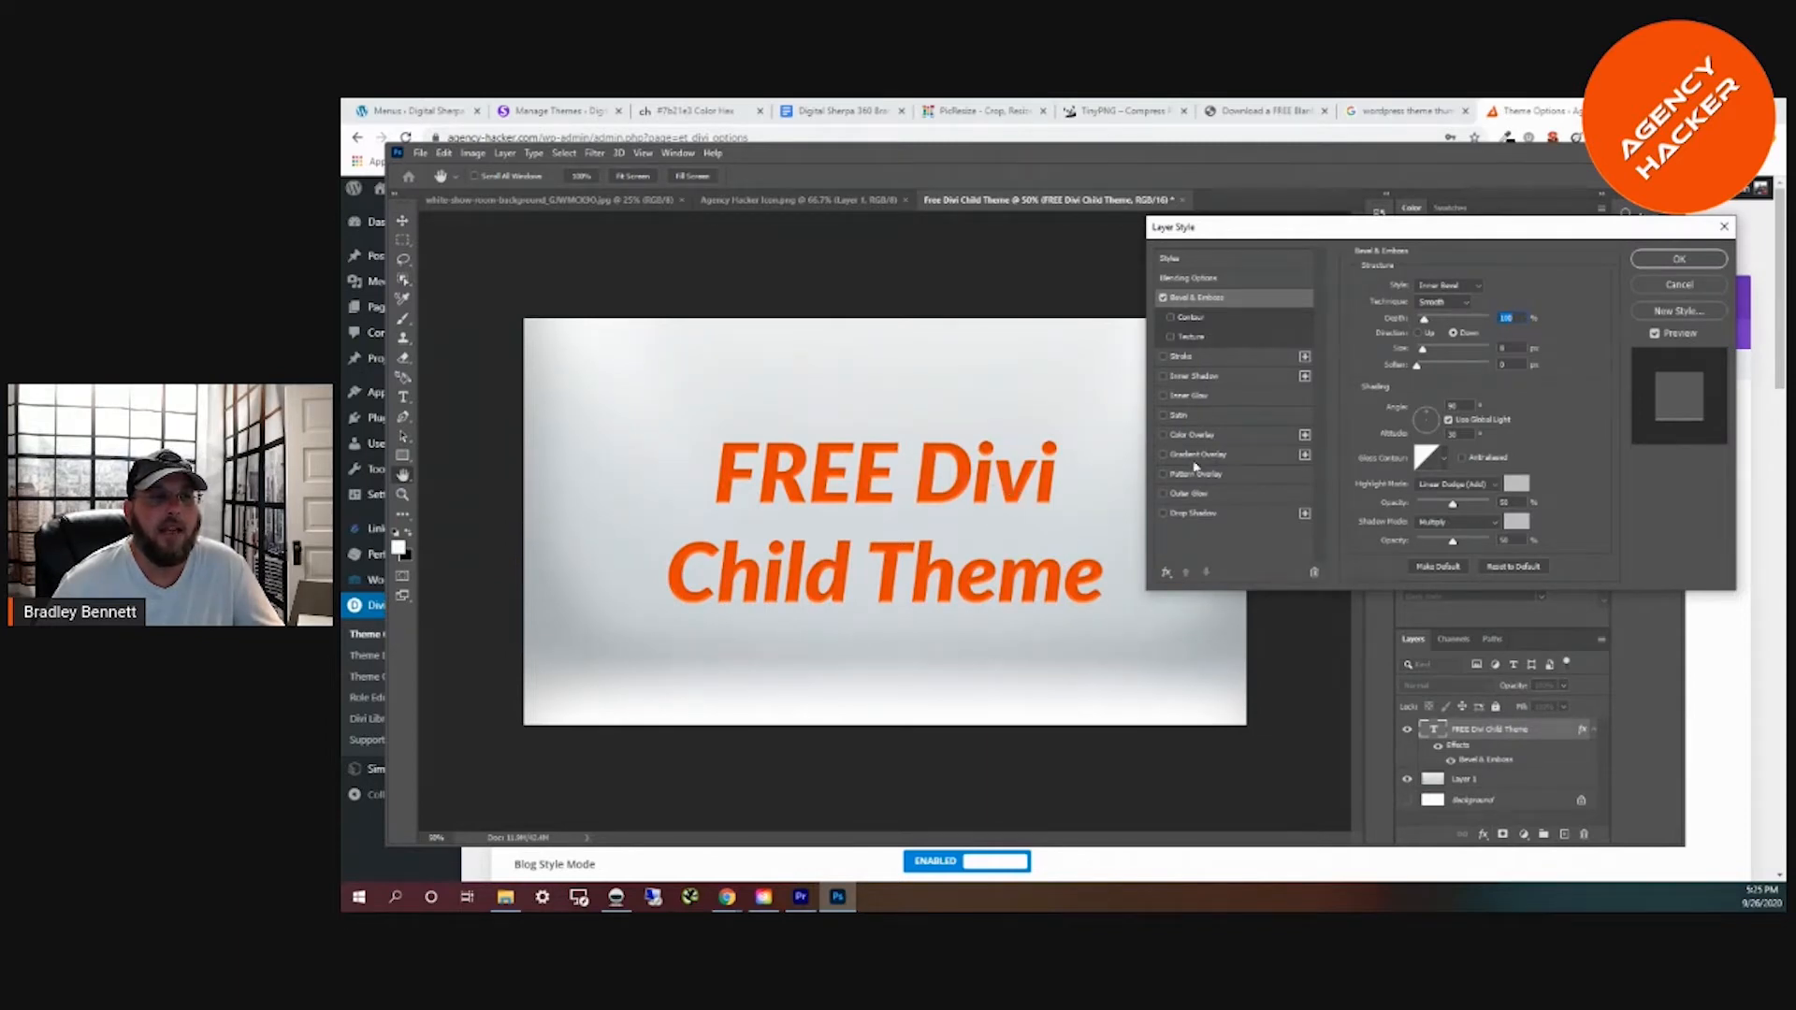
{"action": "left_click", "coordinate": [1164, 376]}
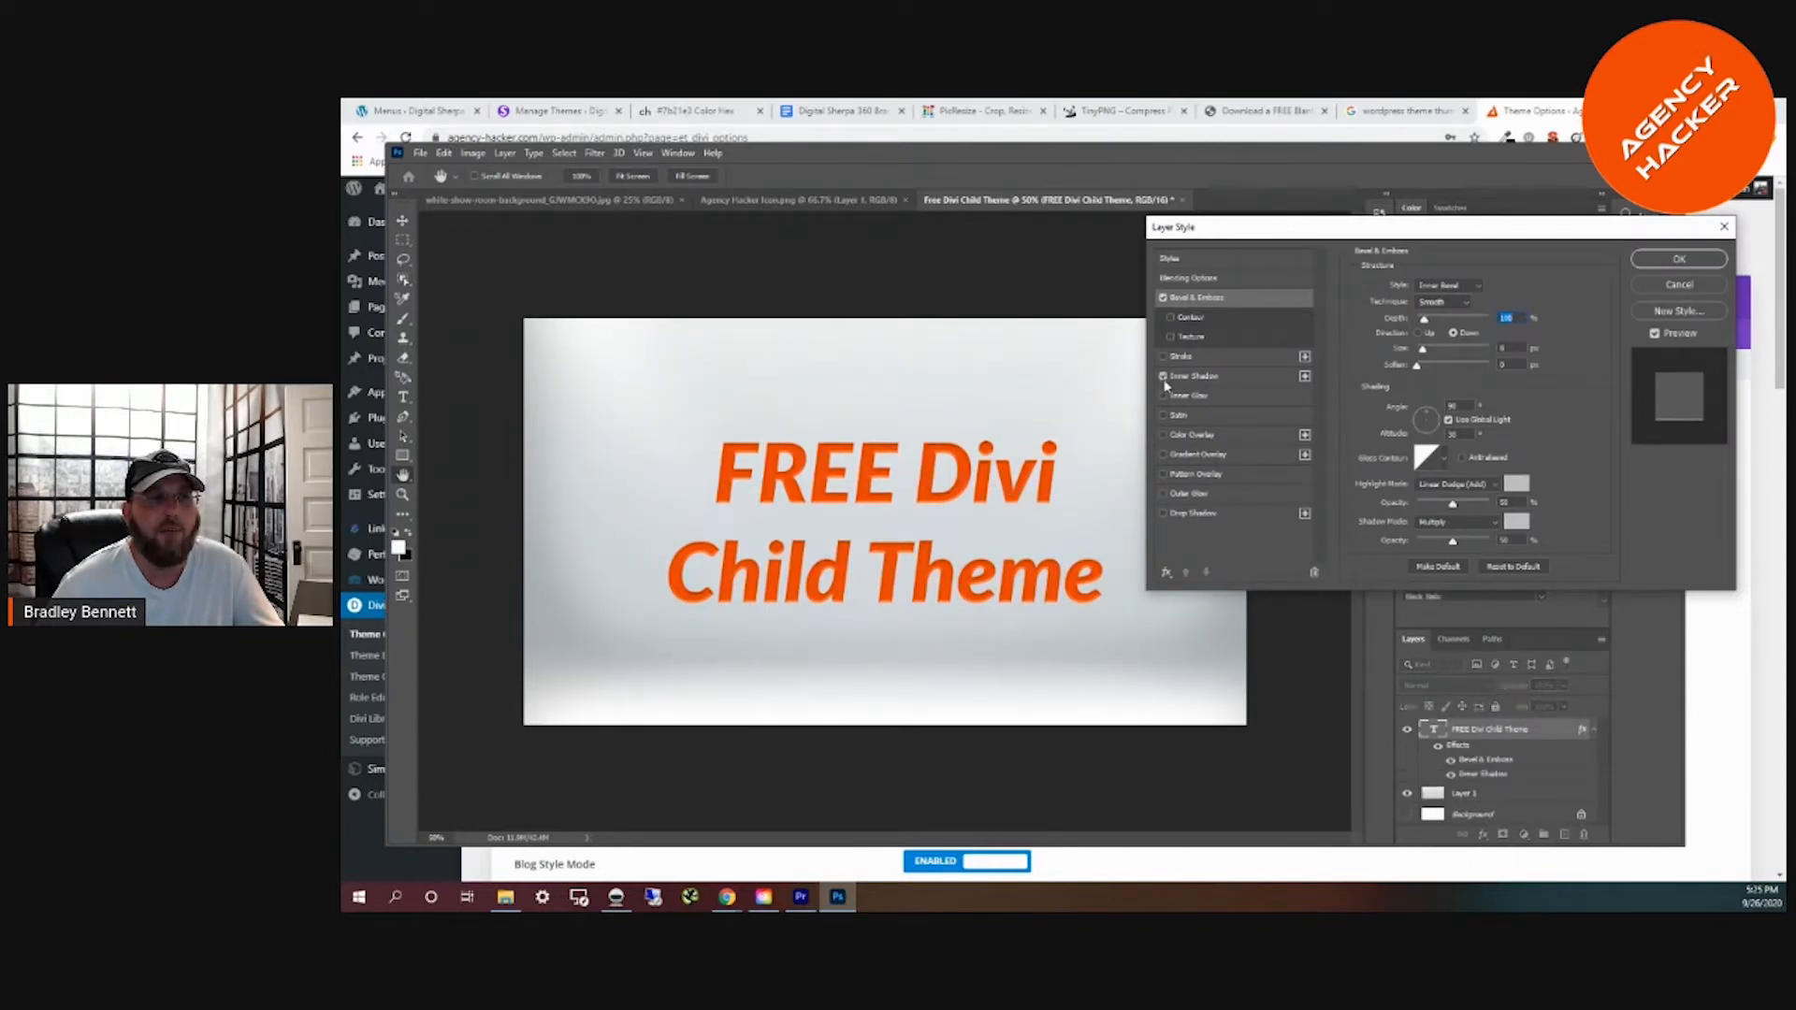
{"action": "left_click", "coordinate": [1163, 397]}
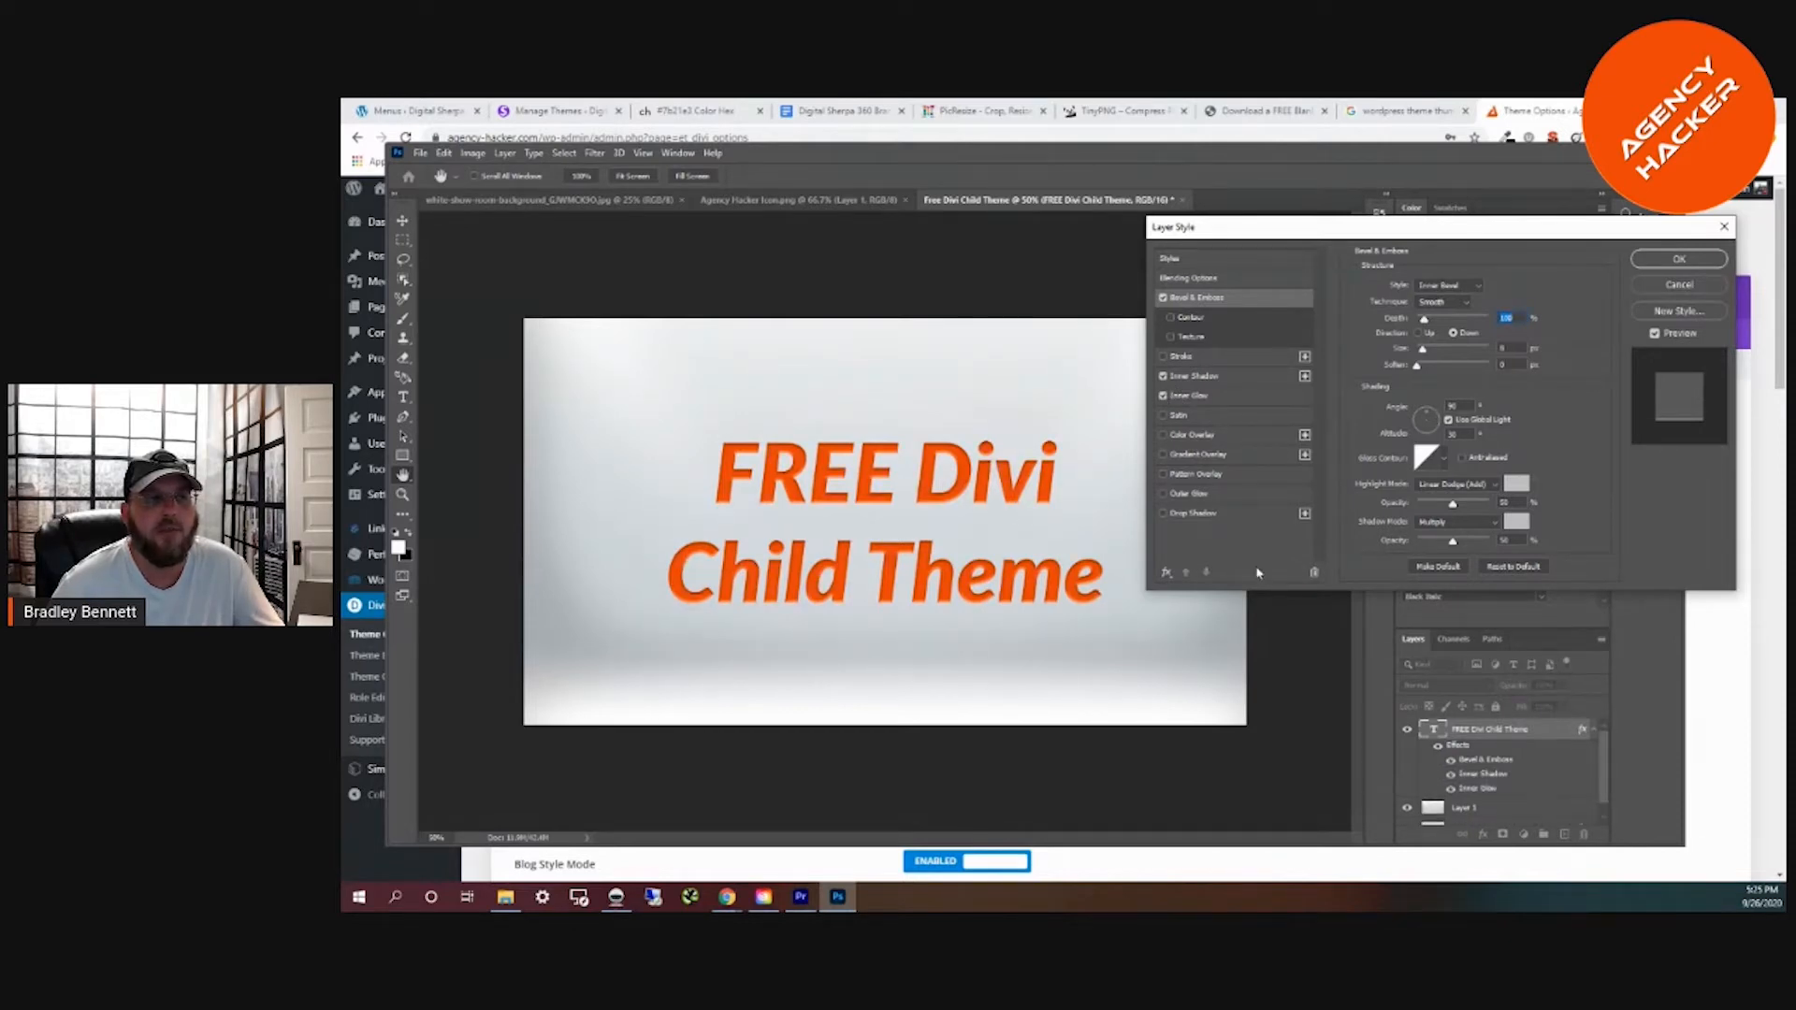
{"action": "left_click", "coordinate": [1163, 514]}
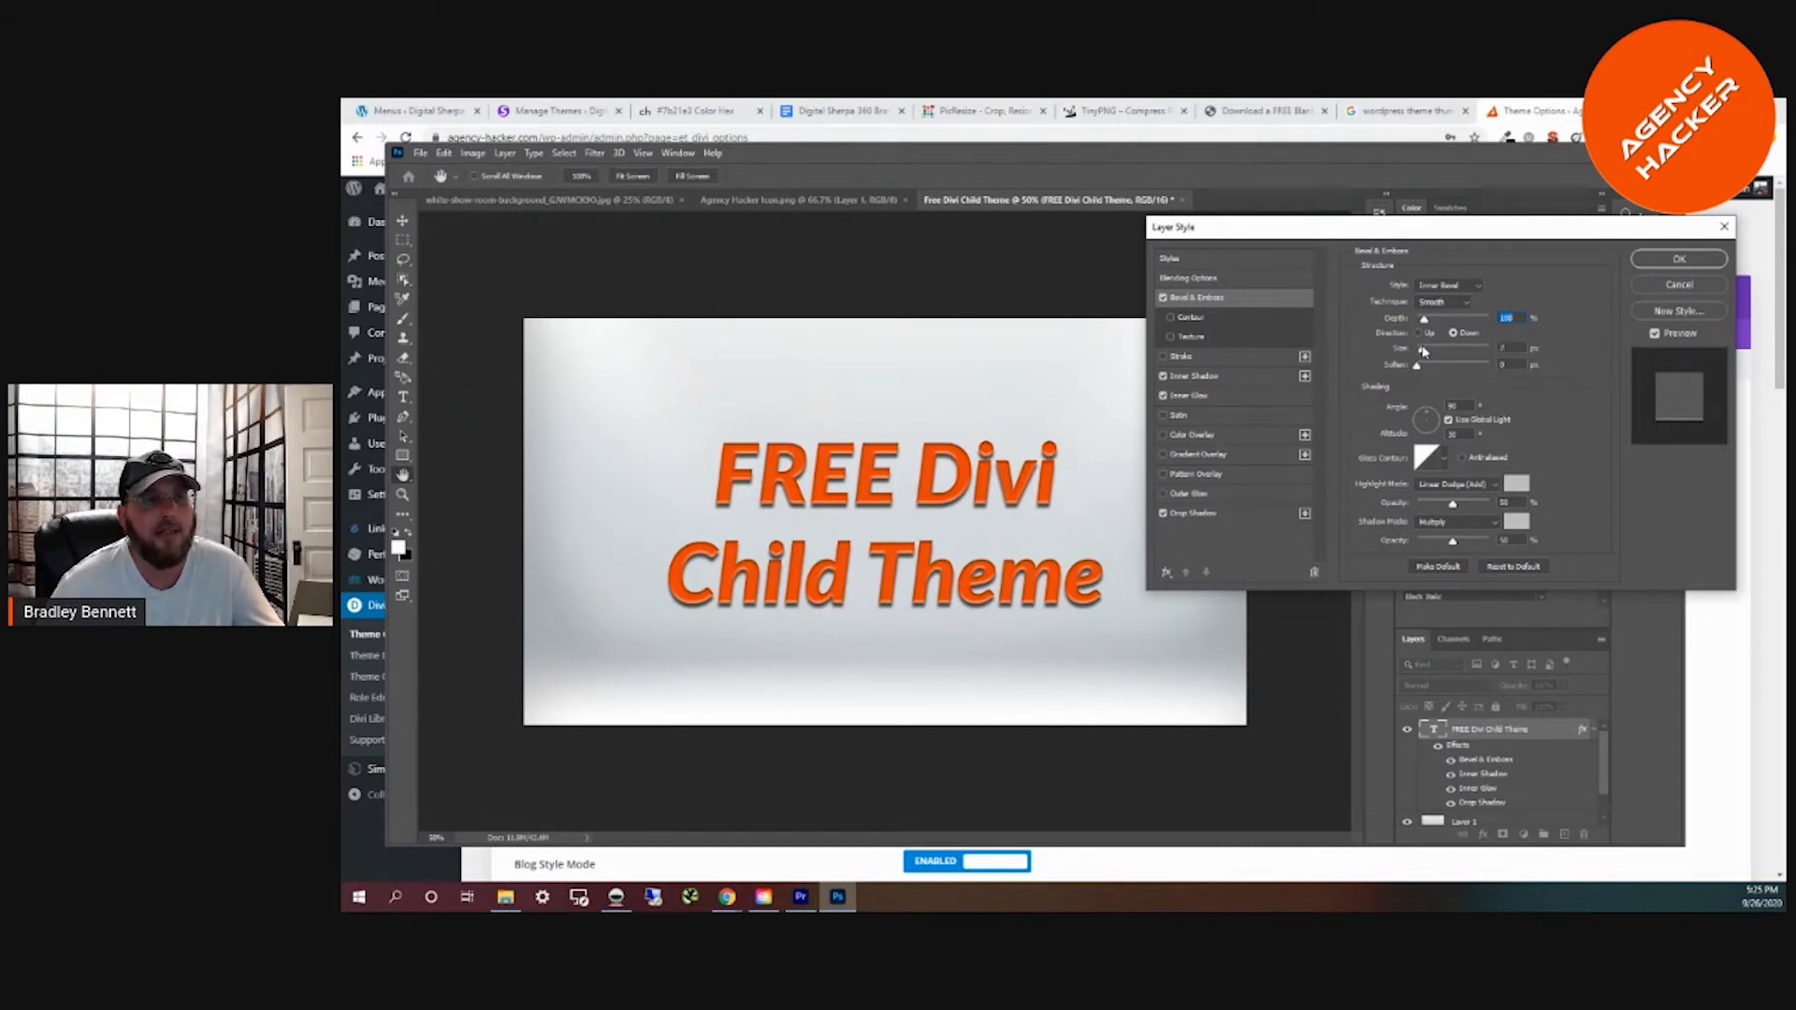
Reduce the title's Bevel & Emboss size slightly and lower its shadow opacity to about 20% and highlight opacity to about 7%
{"action": "mouse_move", "coordinate": [1423, 350]}
{"action": "left_mouse_down"}
{"action": "mouse_move", "coordinate": [1404, 365]}
{"action": "mouse_move", "coordinate": [1422, 357]}
{"action": "left_mouse_up"}
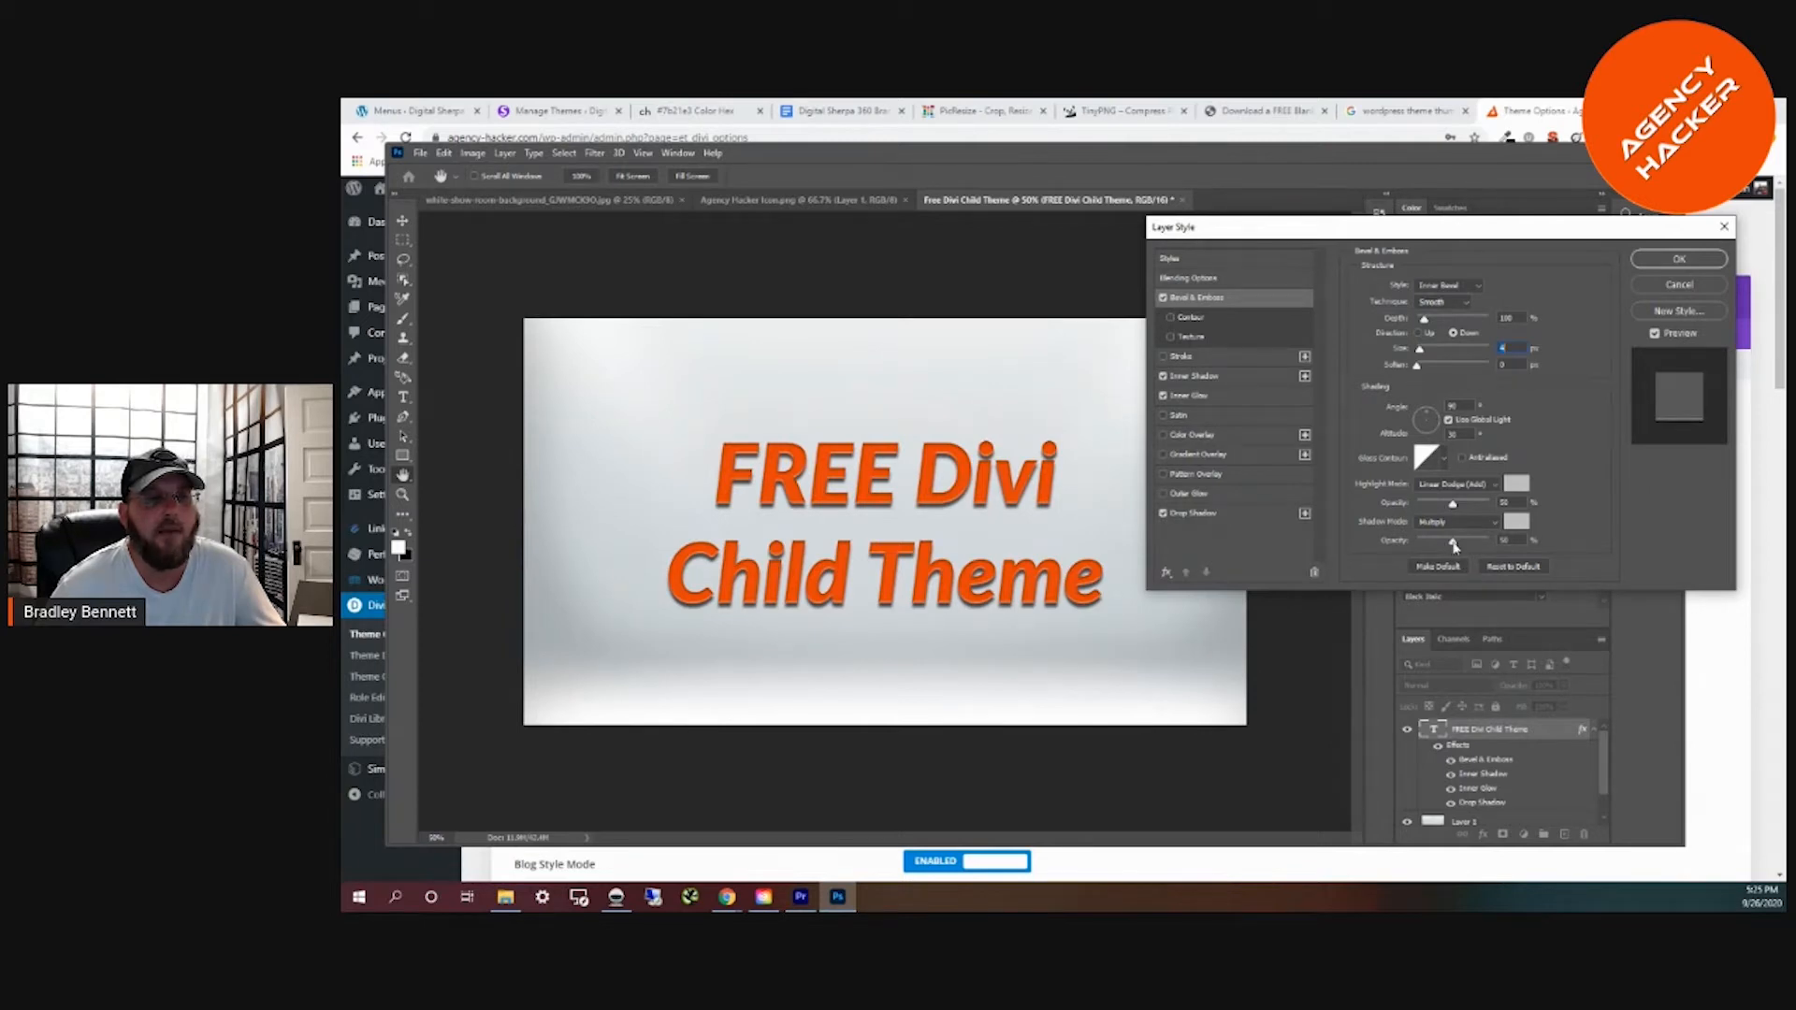
{"action": "left_click_drag", "start_coordinate": [1454, 545], "coordinate": [1415, 545]}
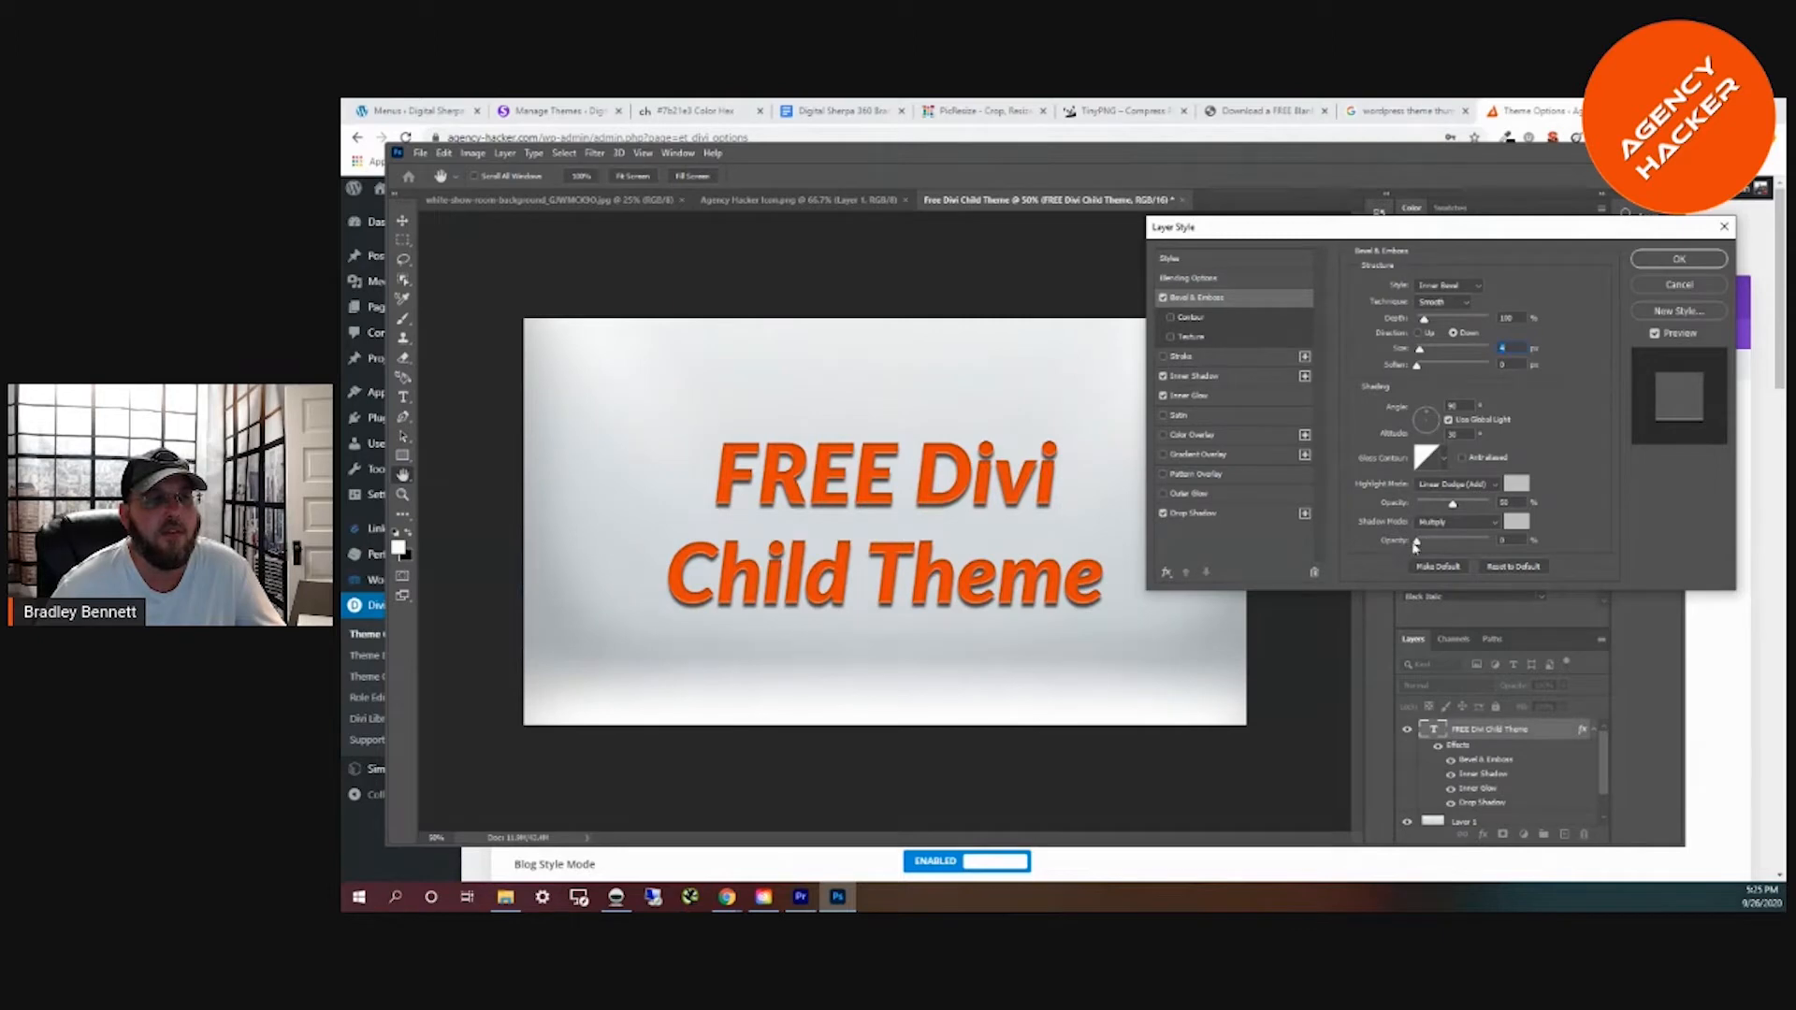
{"action": "left_click_drag", "start_coordinate": [1434, 548], "coordinate": [1433, 545]}
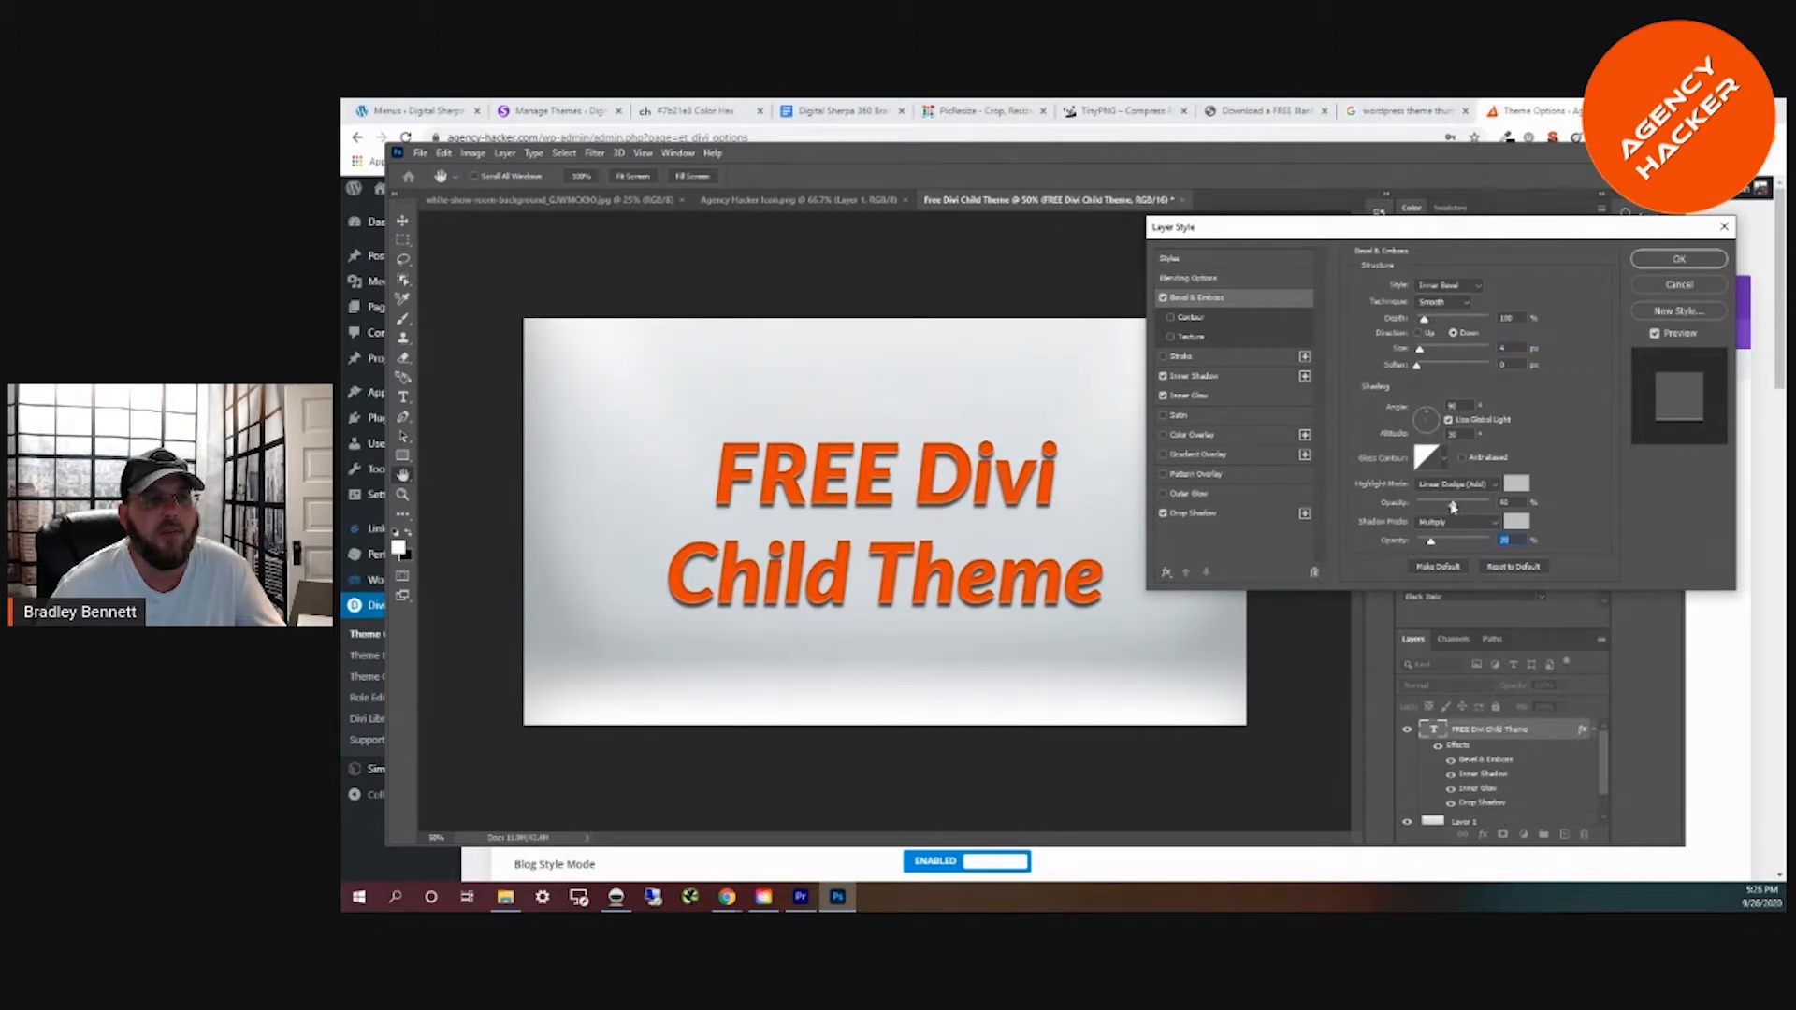
{"action": "left_click_drag", "start_coordinate": [1445, 506], "coordinate": [1426, 506]}
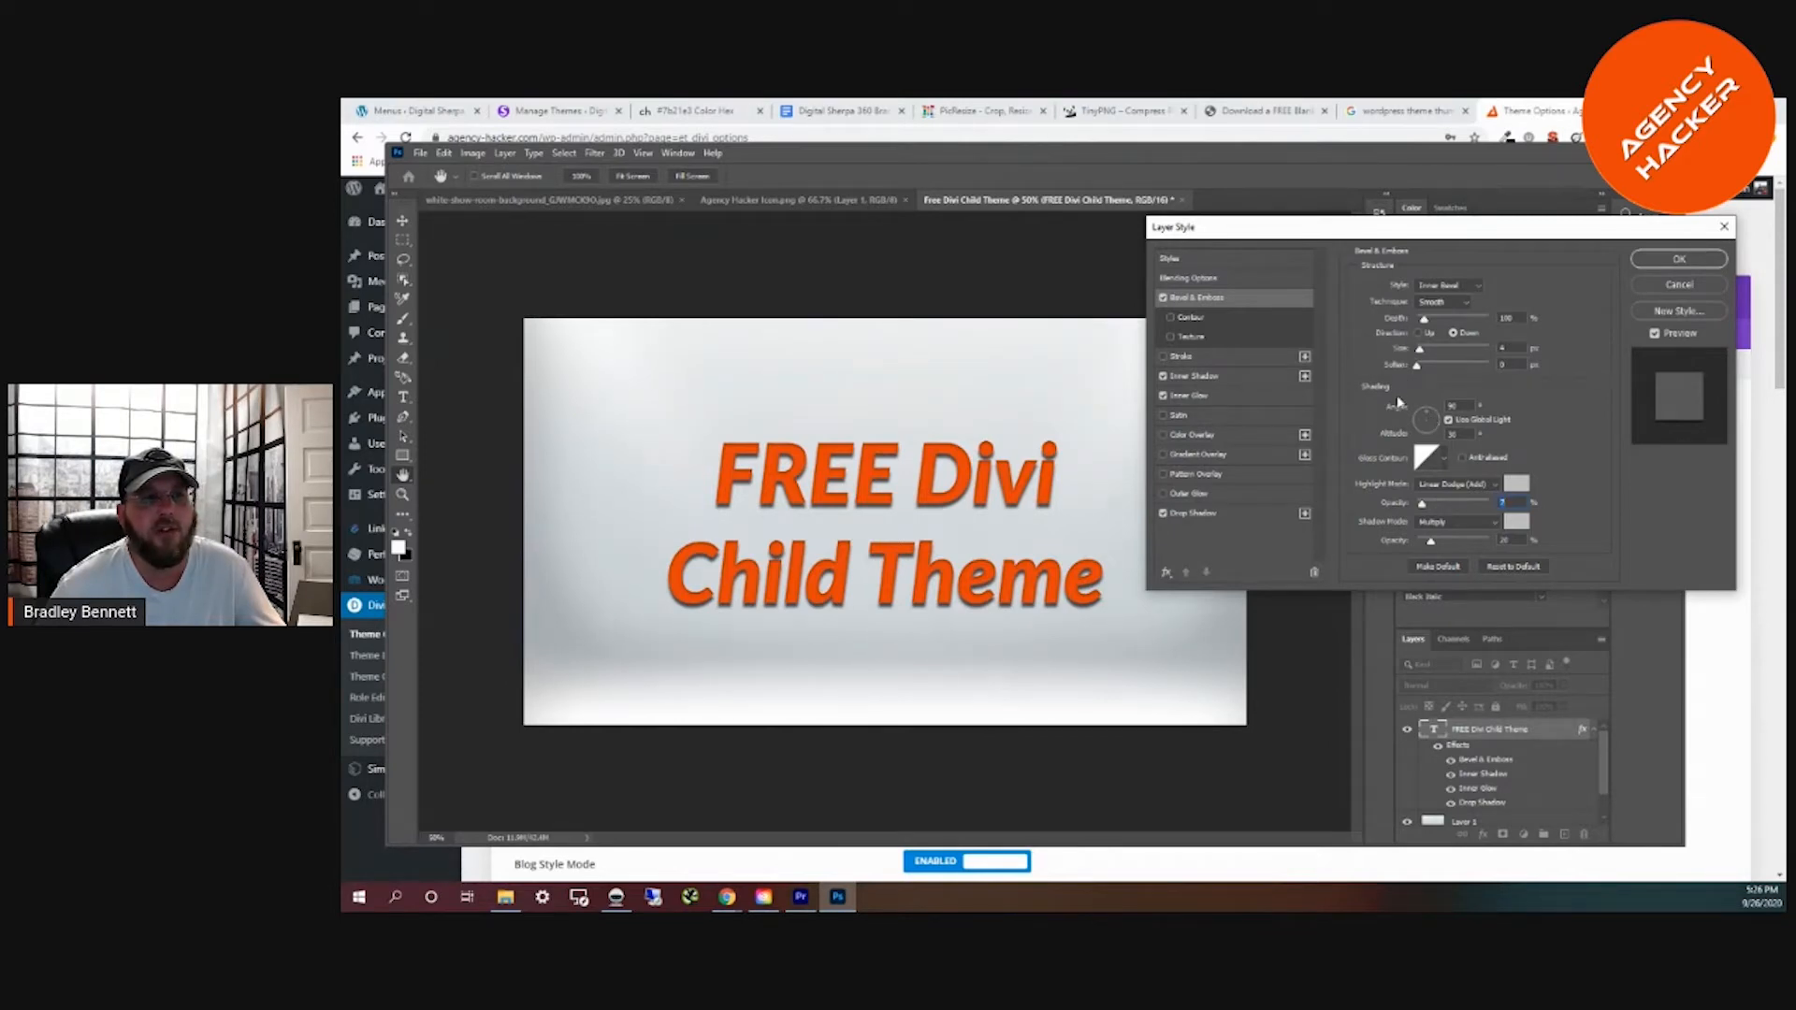
Raise the title's Bevel & Emboss soften value to about 7 px and apply the layer style
{"action": "left_click_drag", "start_coordinate": [1417, 369], "coordinate": [1442, 374]}
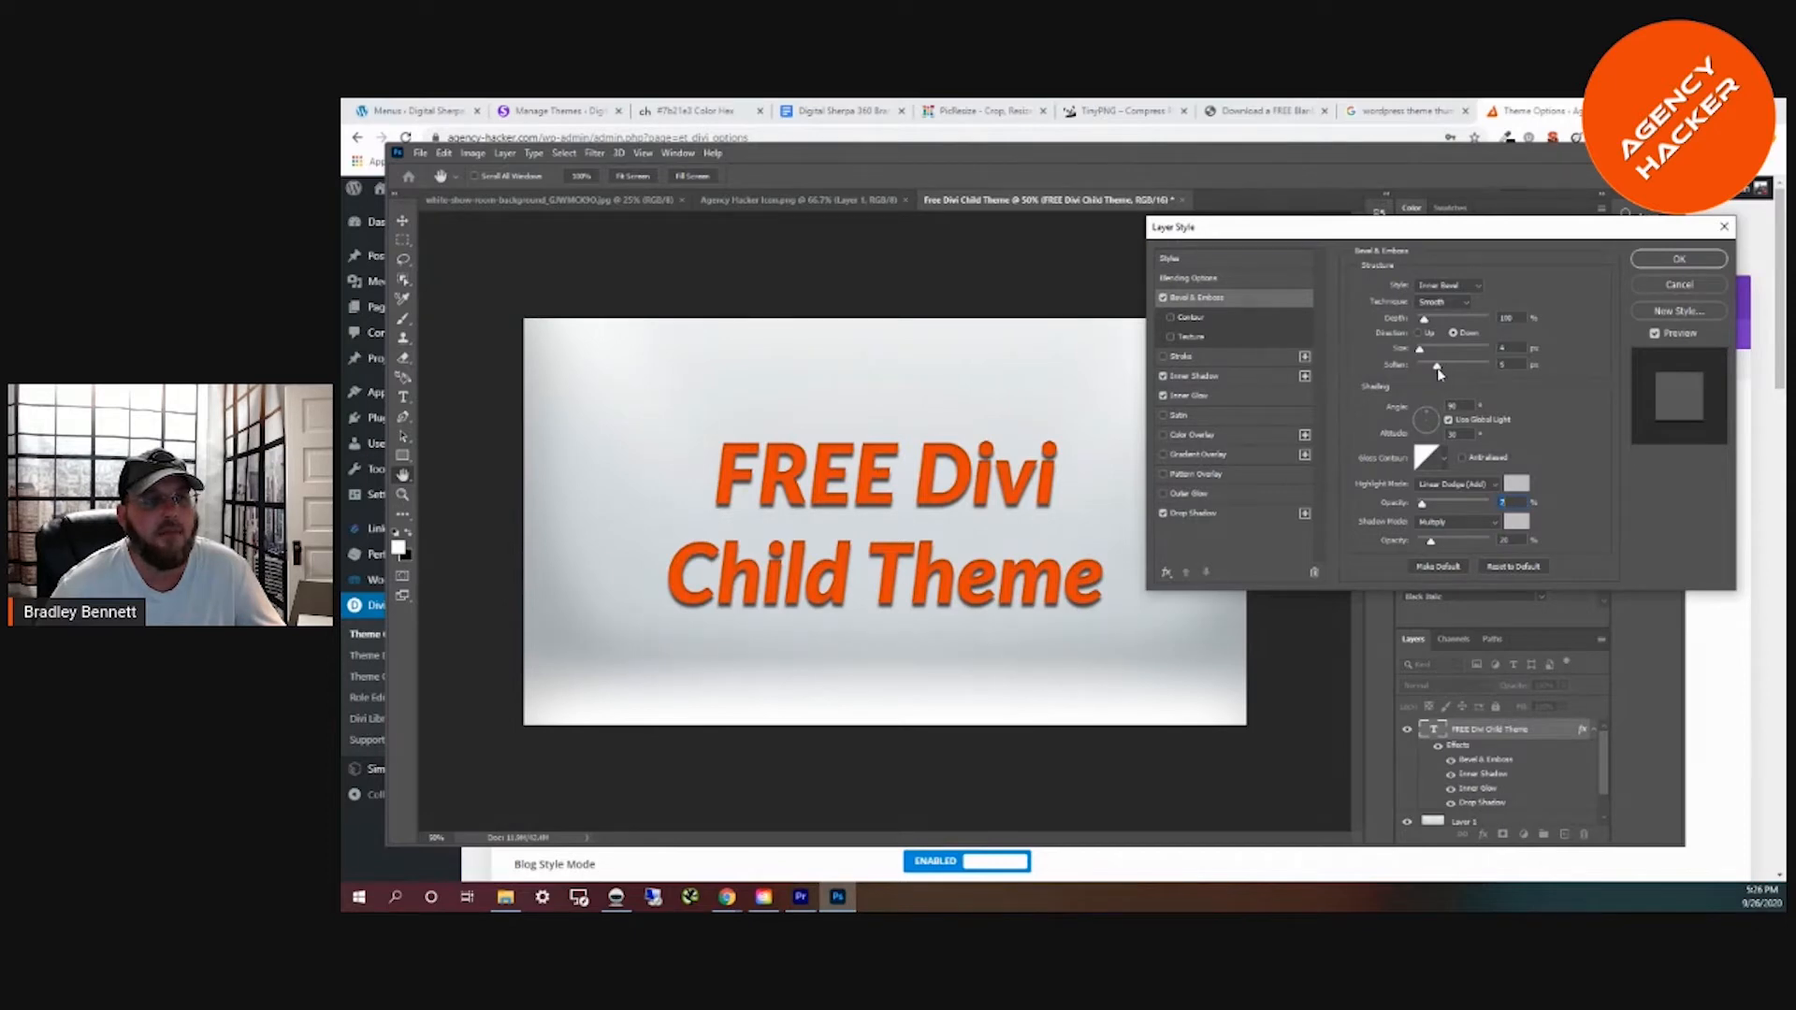
{"action": "left_click_drag", "start_coordinate": [1439, 373], "coordinate": [1449, 374]}
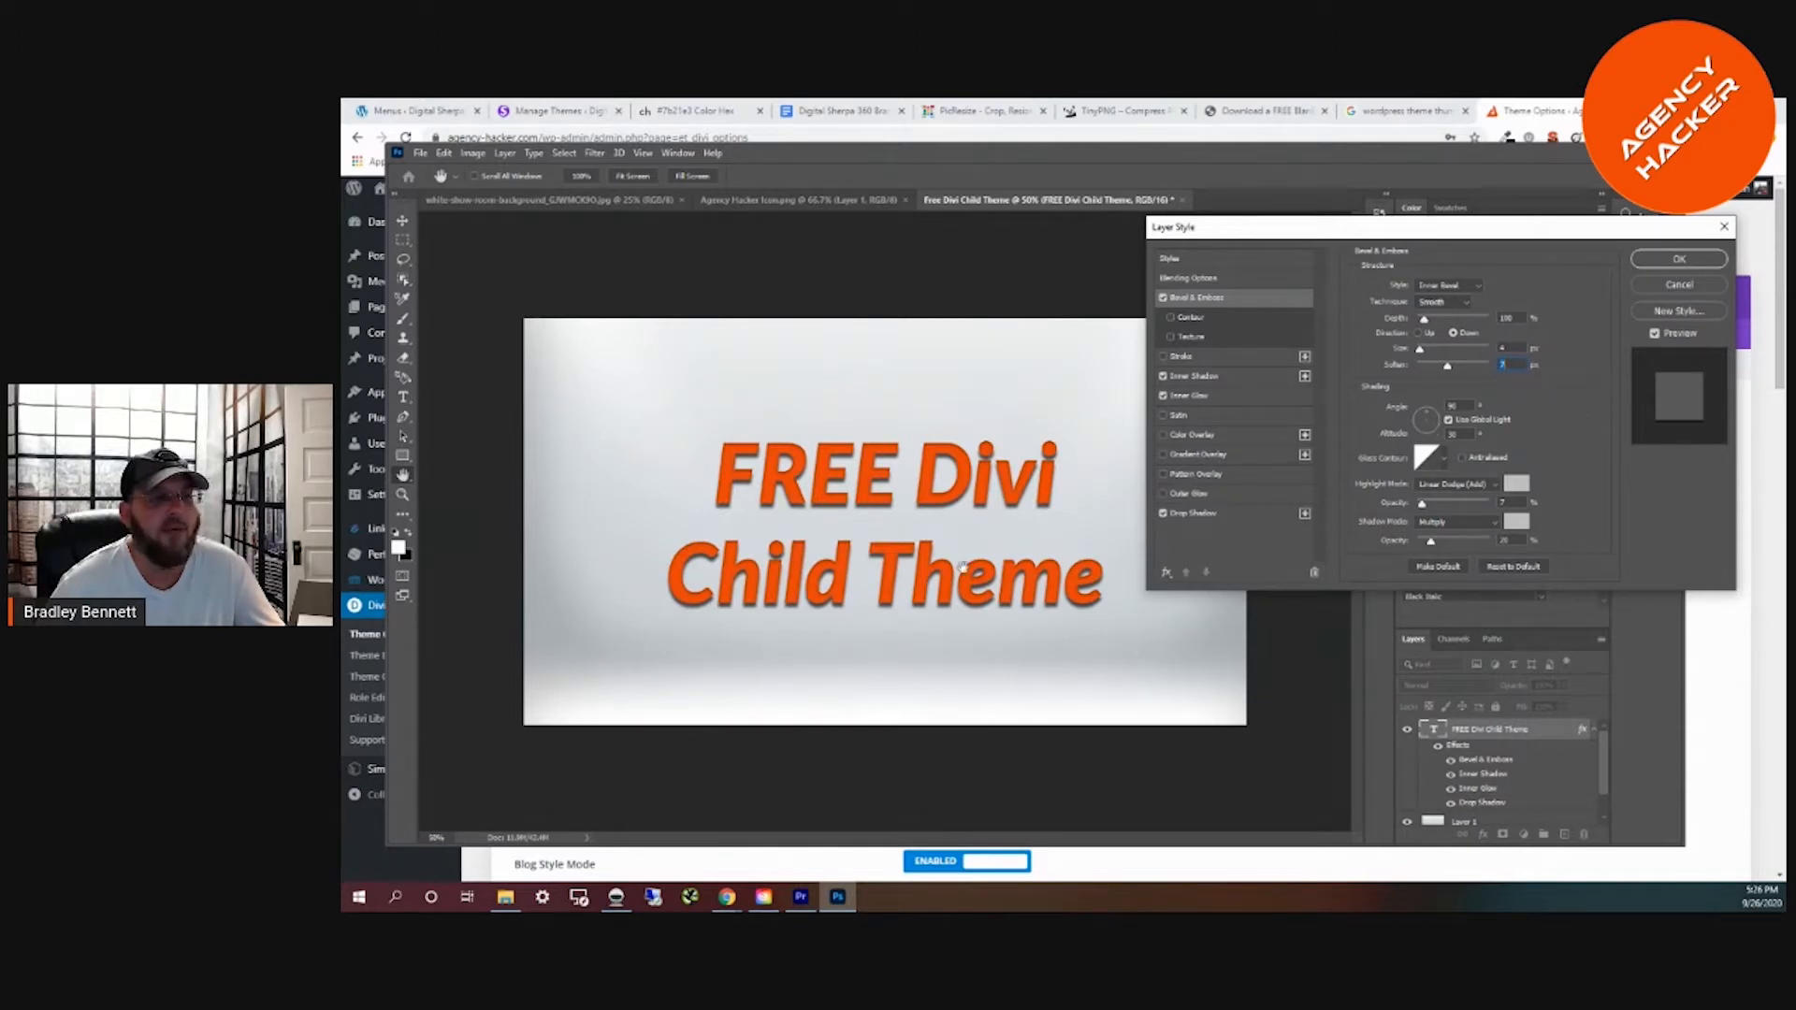
{"action": "left_click", "coordinate": [1678, 260]}
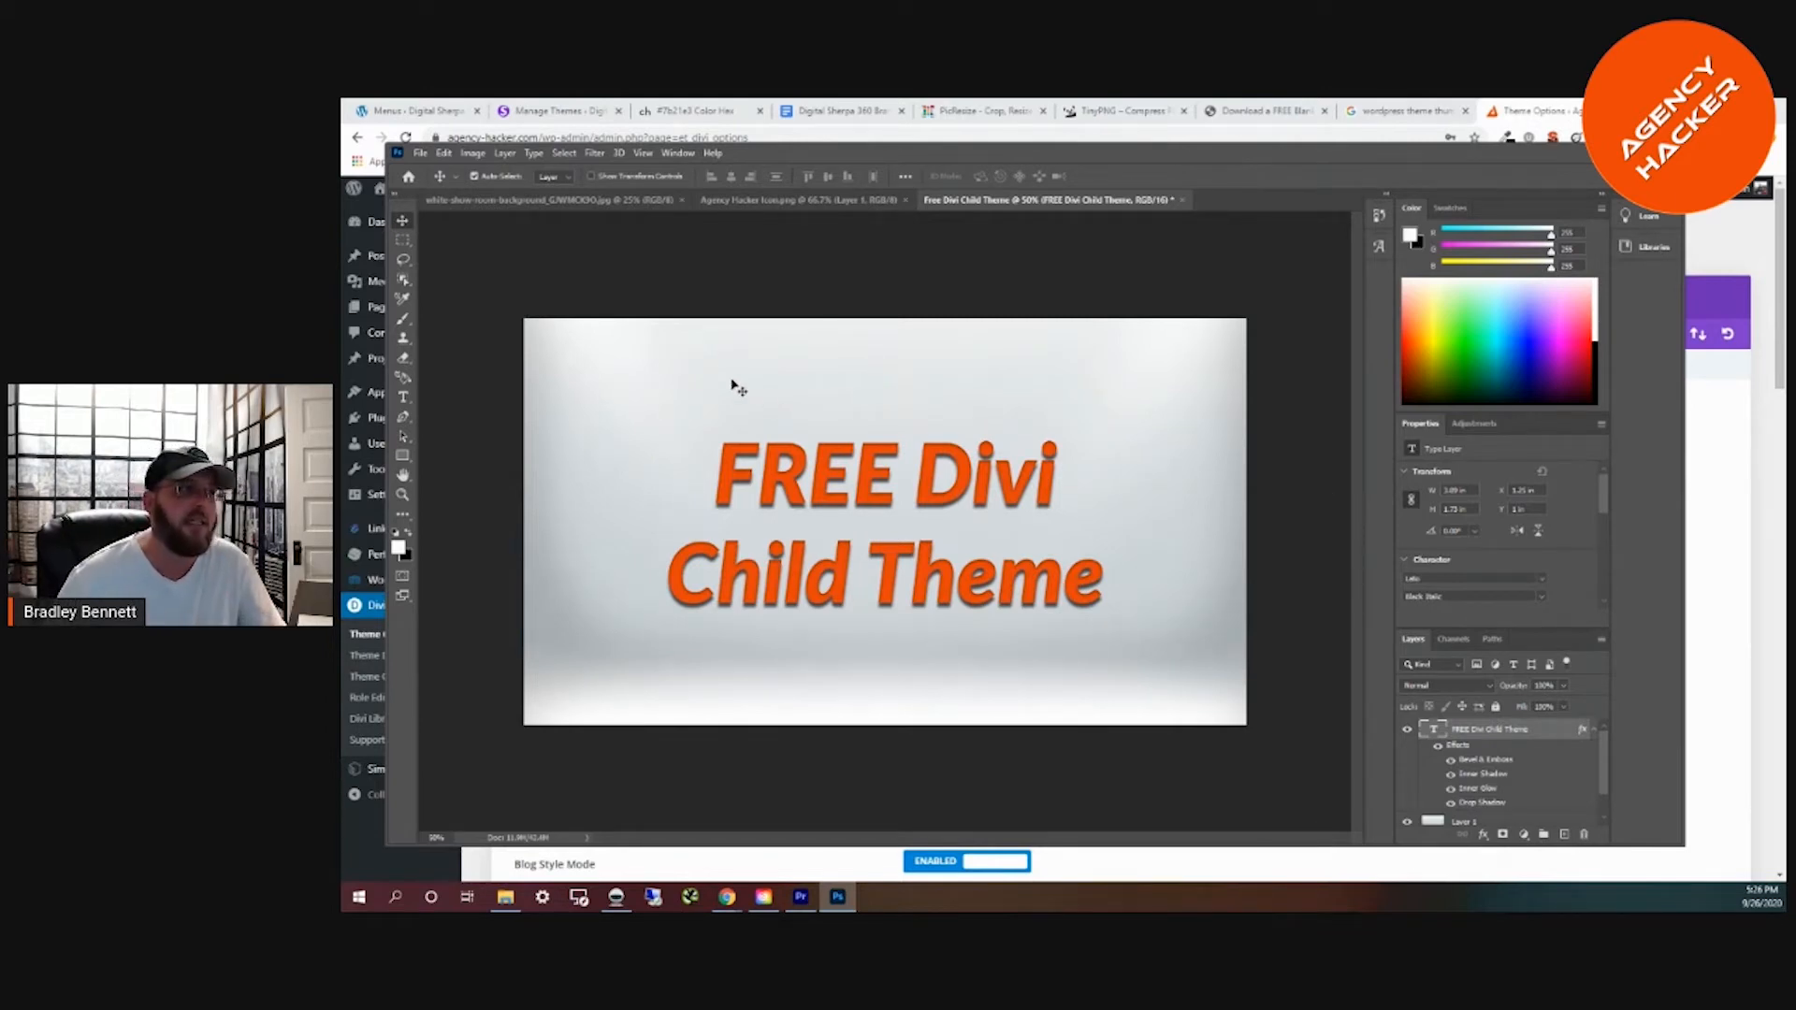
Export the graphic as a 1920 x 1080 JPG at 100% quality, named Free Divi Child Theme, in the Design Assets folder
{"action": "left_click", "coordinate": [419, 153]}
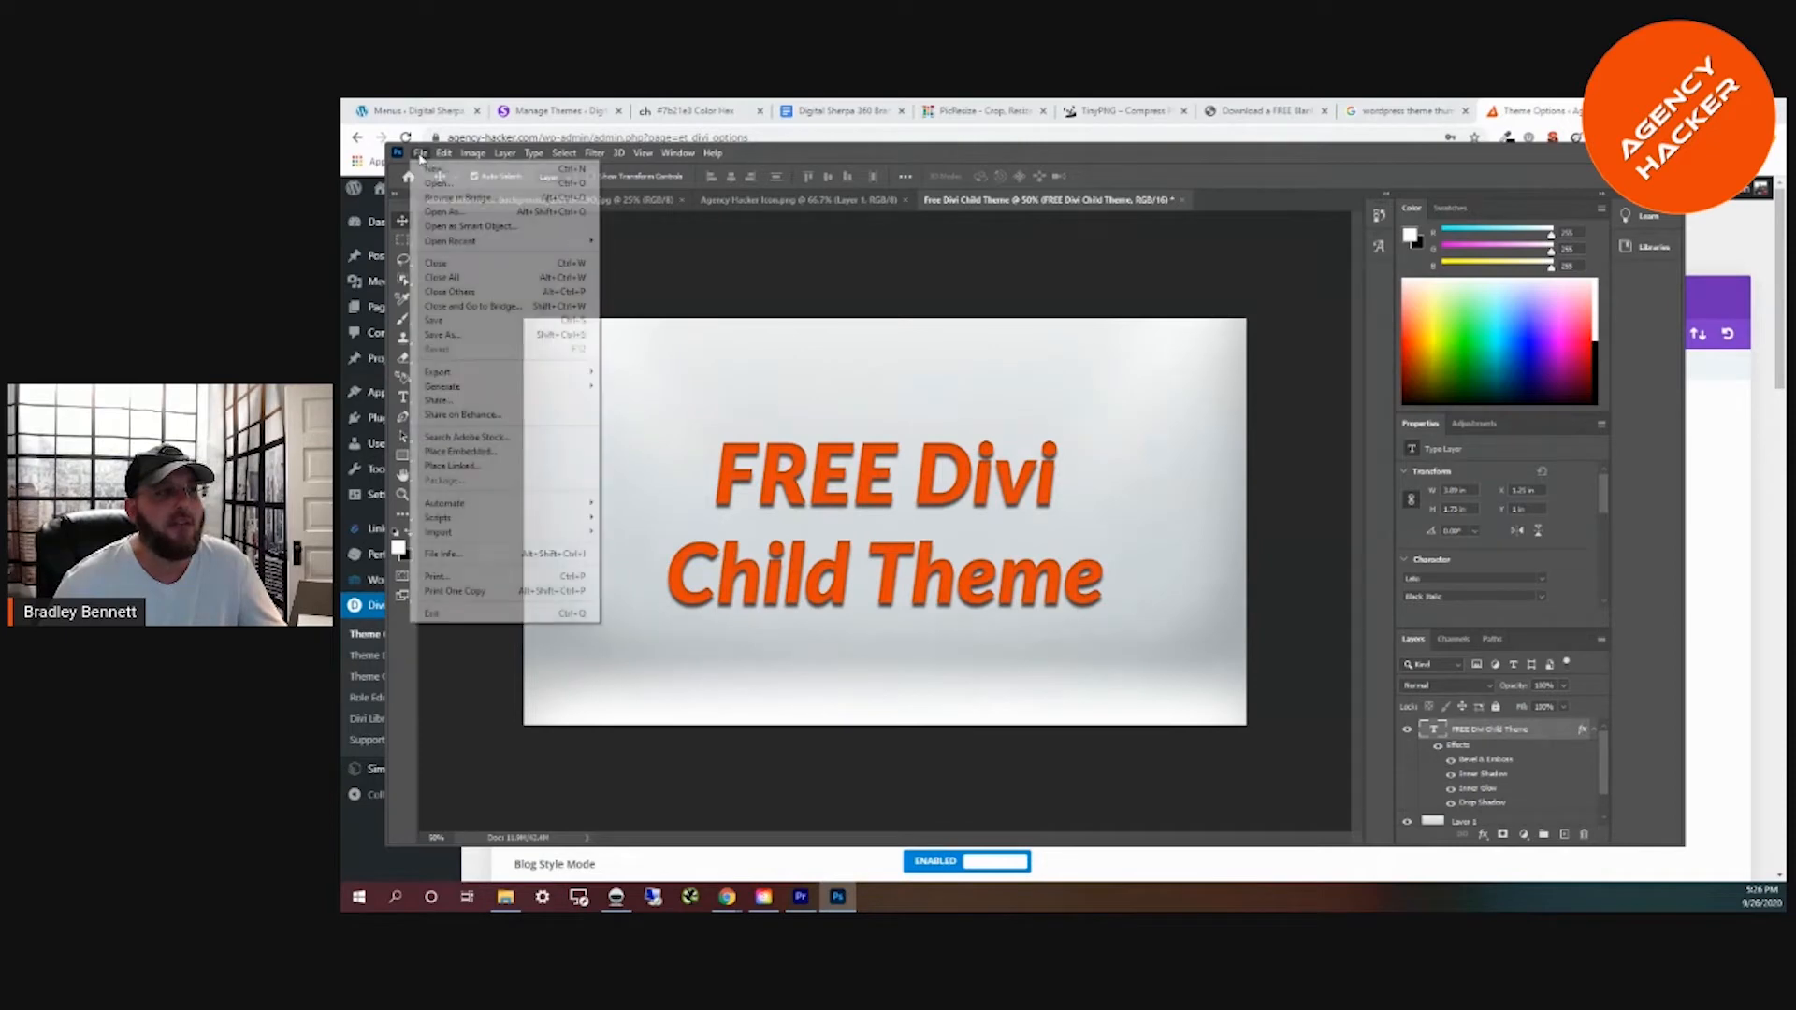
{"action": "left_click", "coordinate": [443, 153]}
{"action": "mouse_move", "coordinate": [418, 153]}
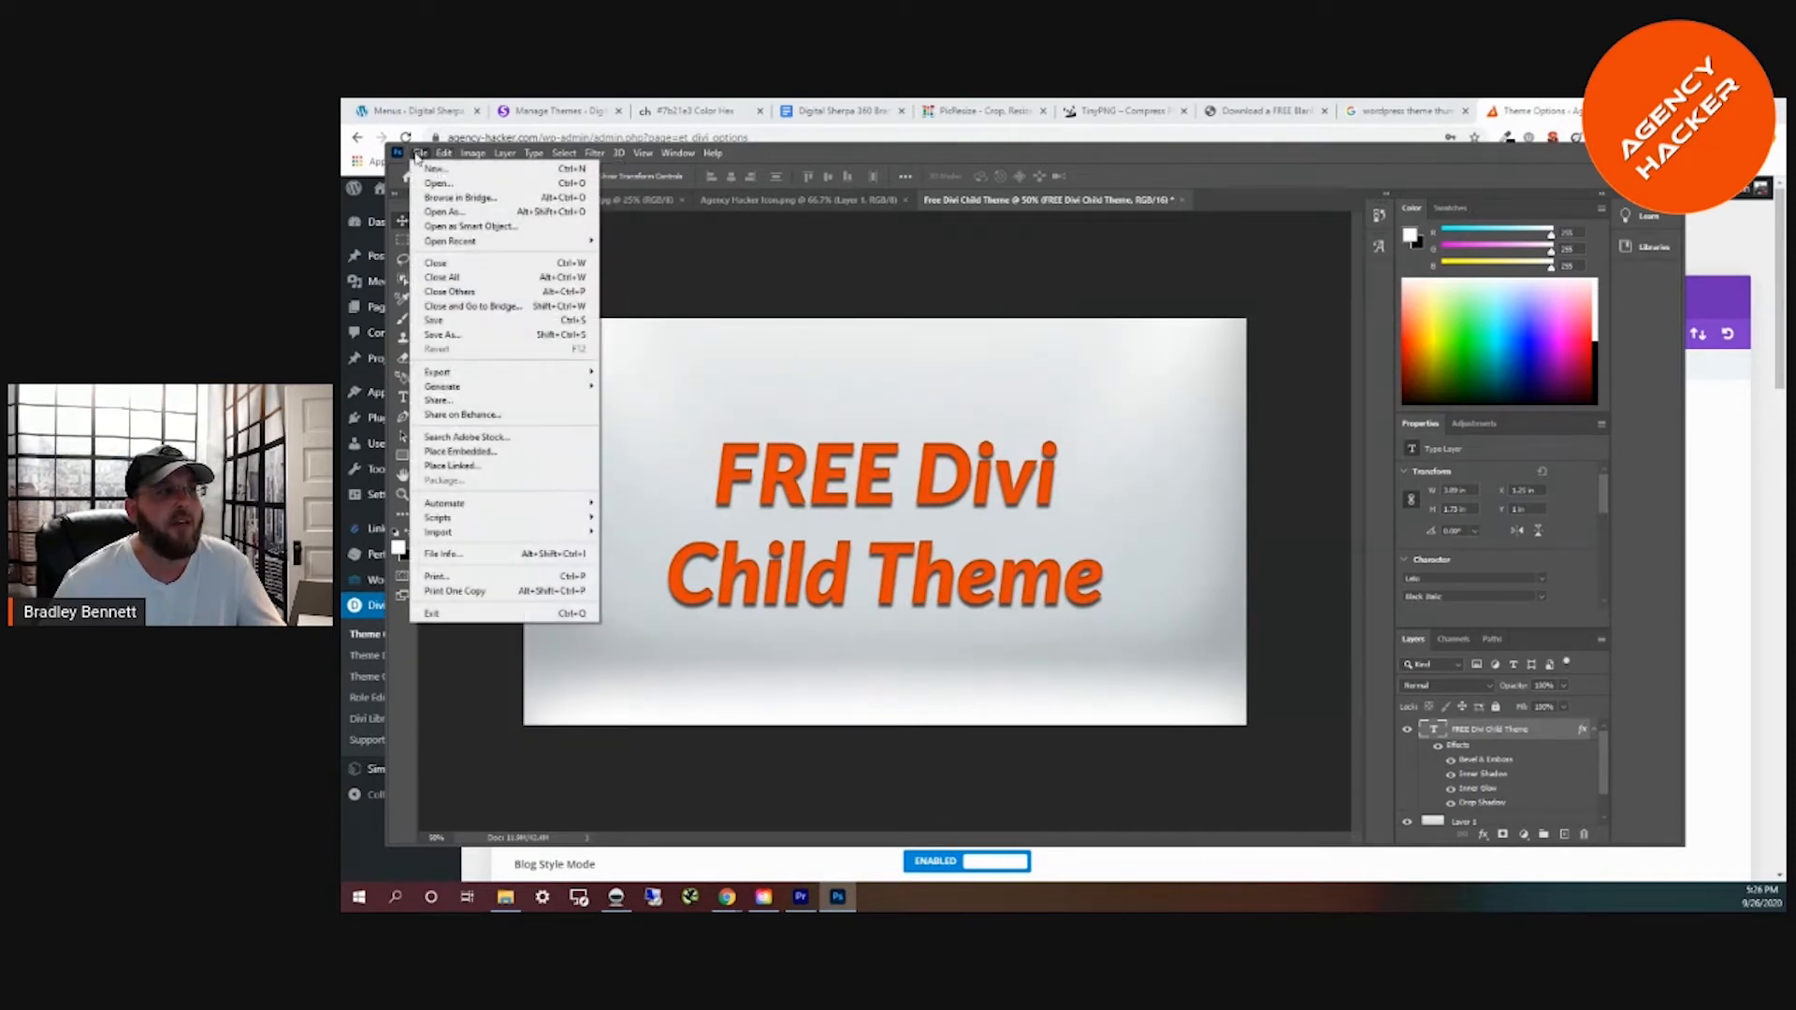
{"action": "mouse_move", "coordinate": [555, 374]}
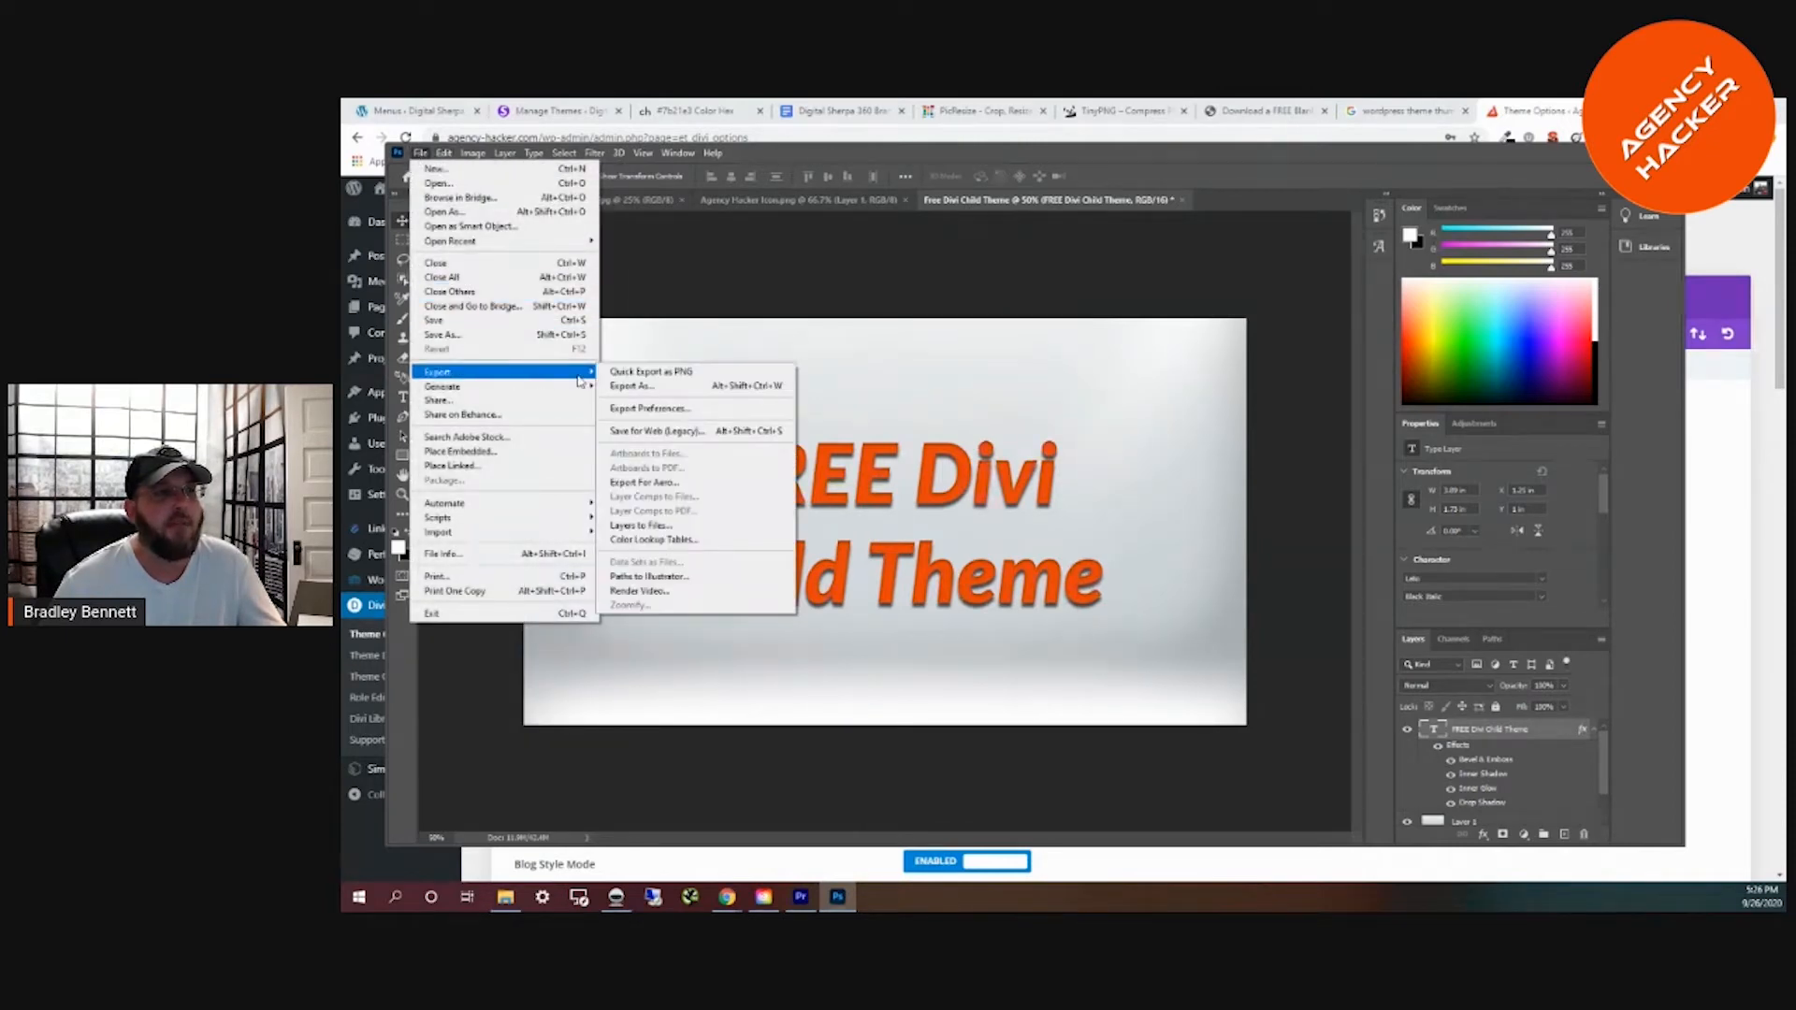
{"action": "left_click", "coordinate": [661, 386]}
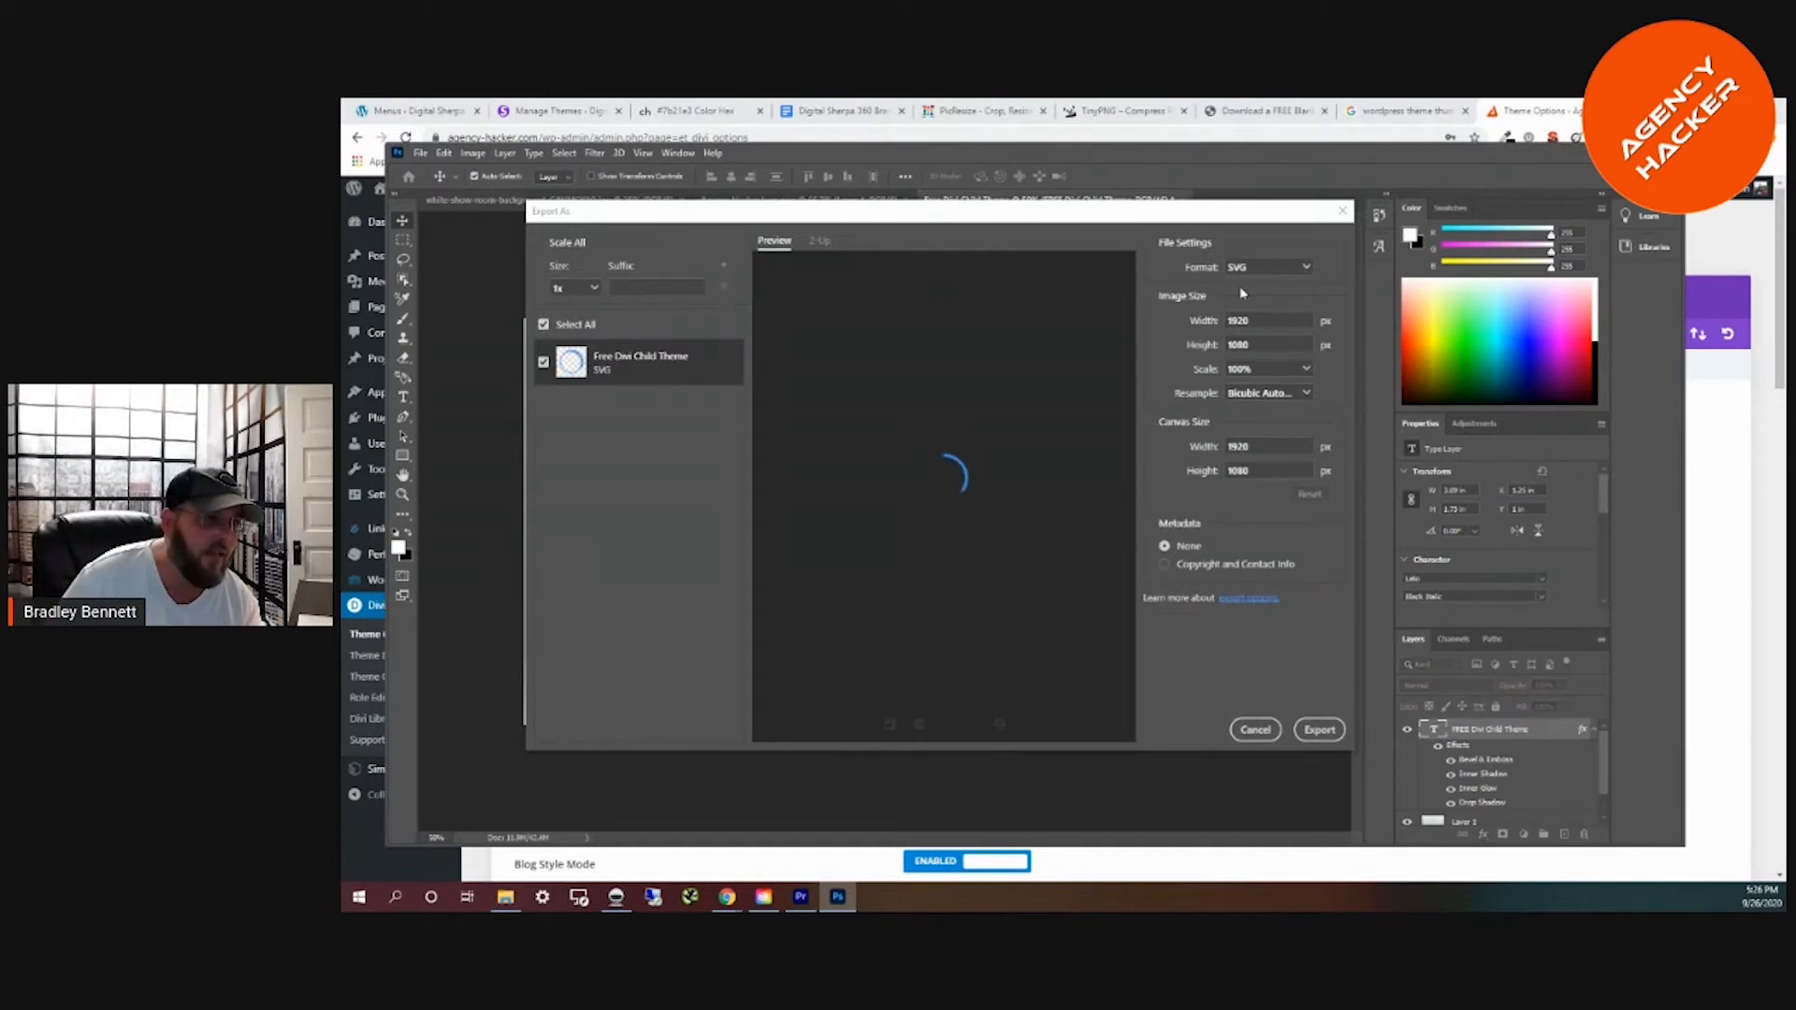
{"action": "left_click", "coordinate": [1291, 269]}
{"action": "left_click", "coordinate": [1292, 306]}
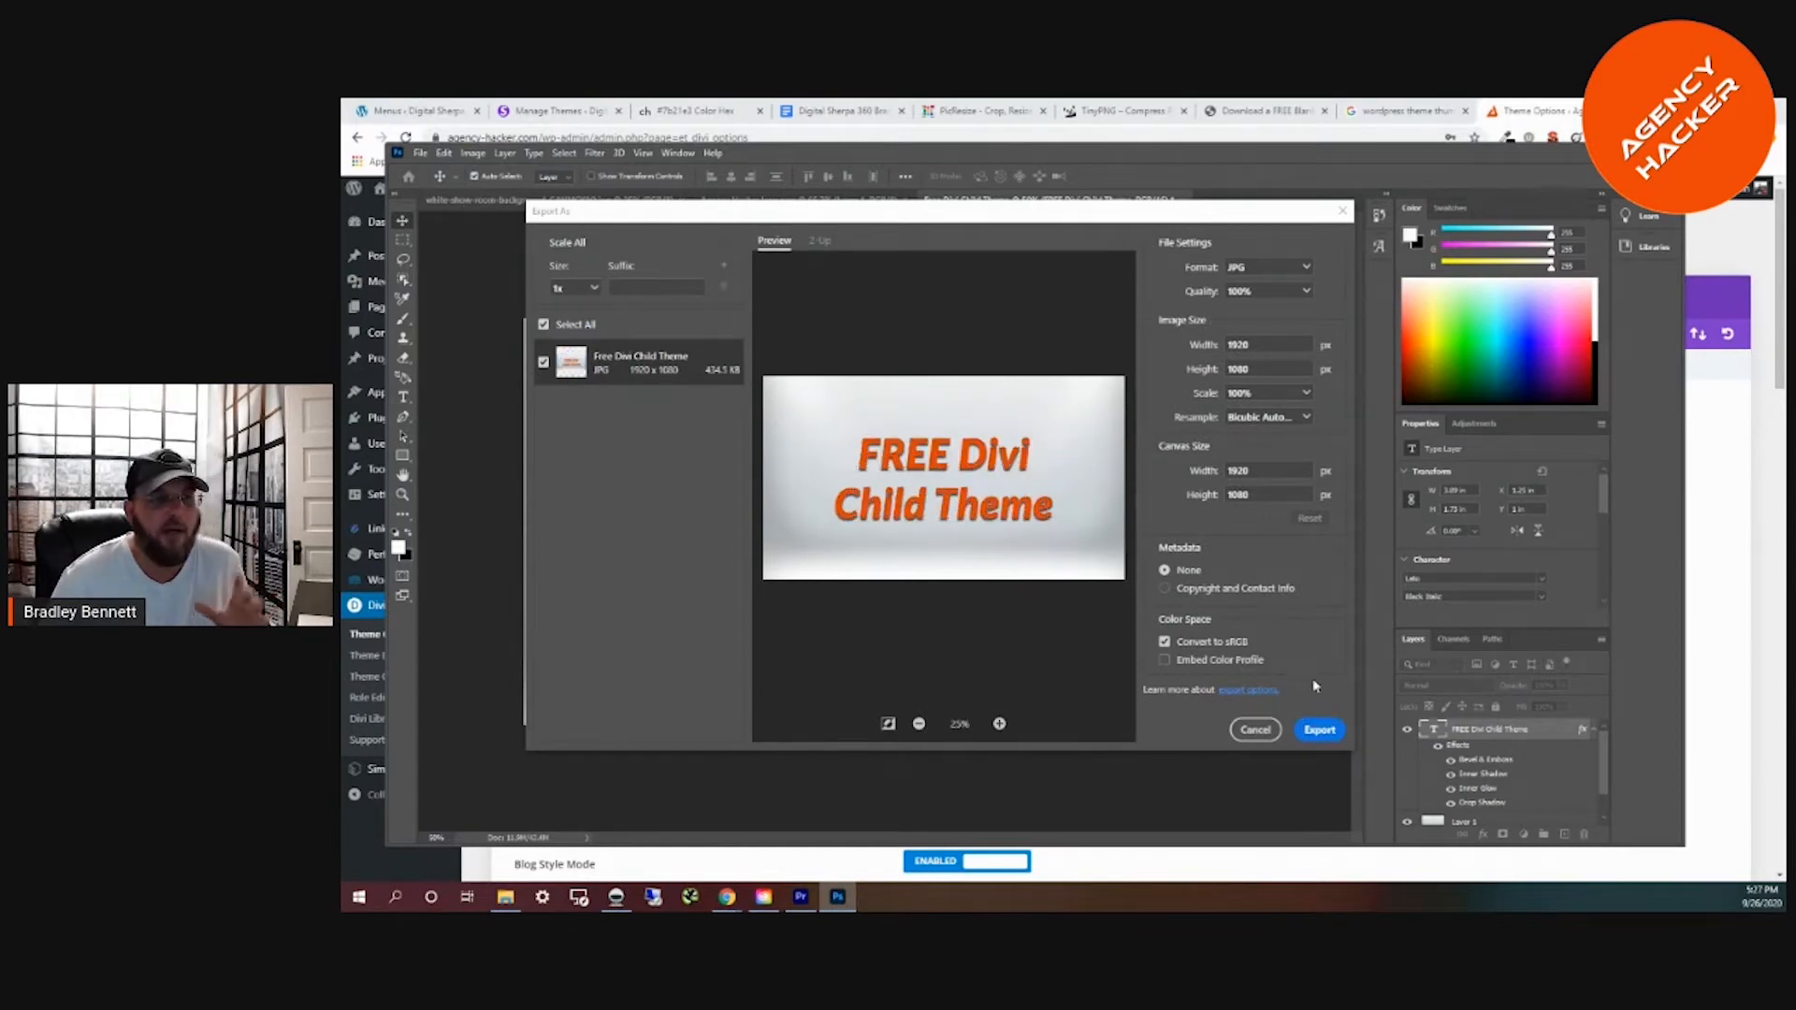
{"action": "left_click", "coordinate": [1319, 731]}
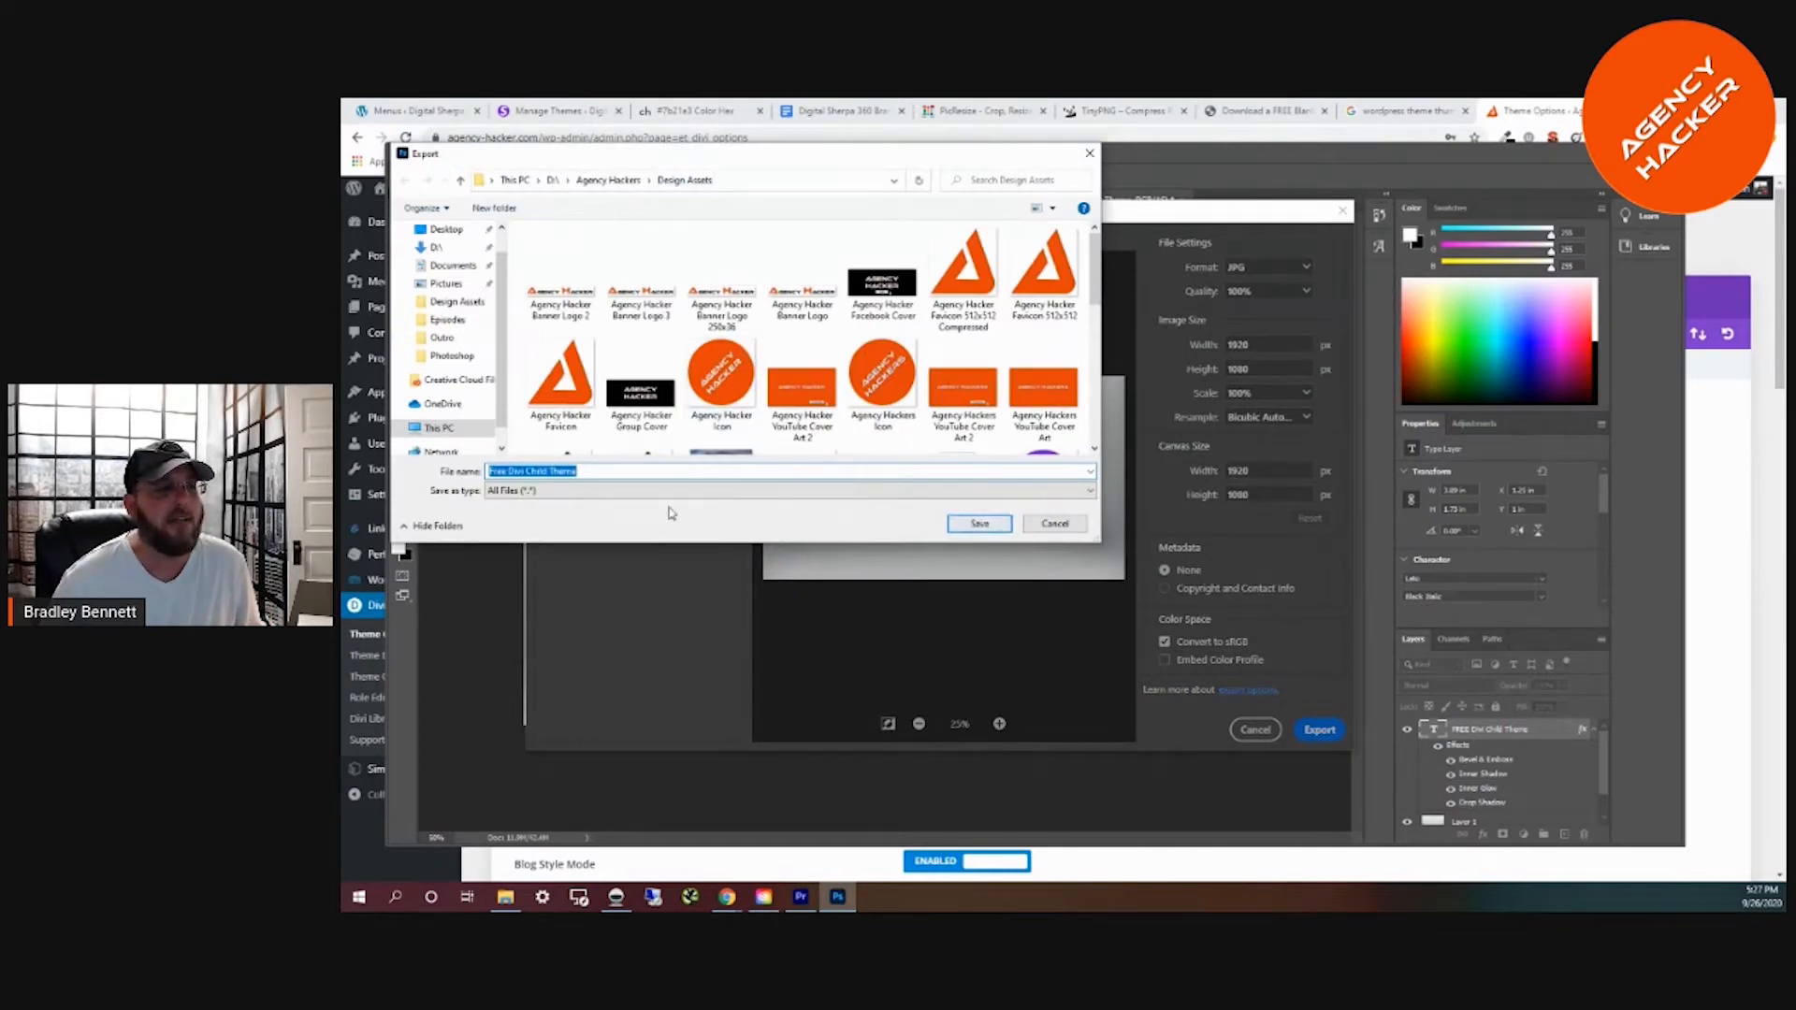
{"action": "left_click", "coordinate": [582, 469]}
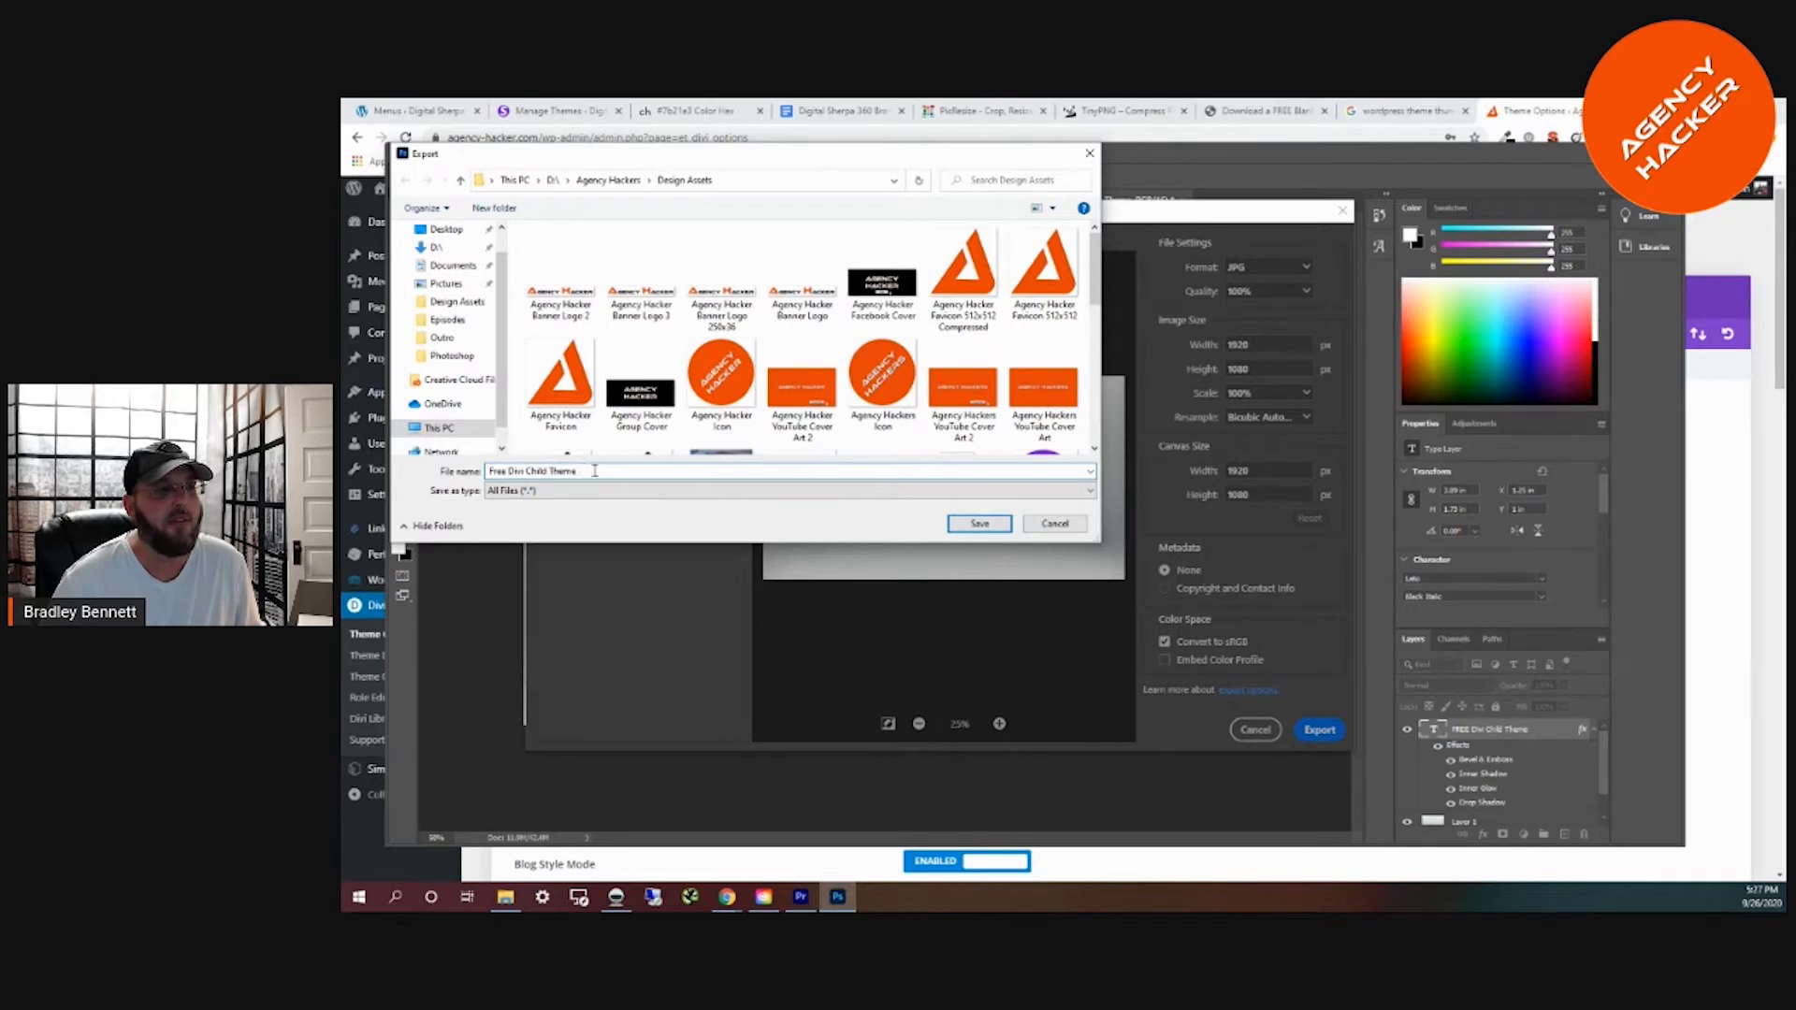
{"action": "left_click", "coordinate": [979, 524]}
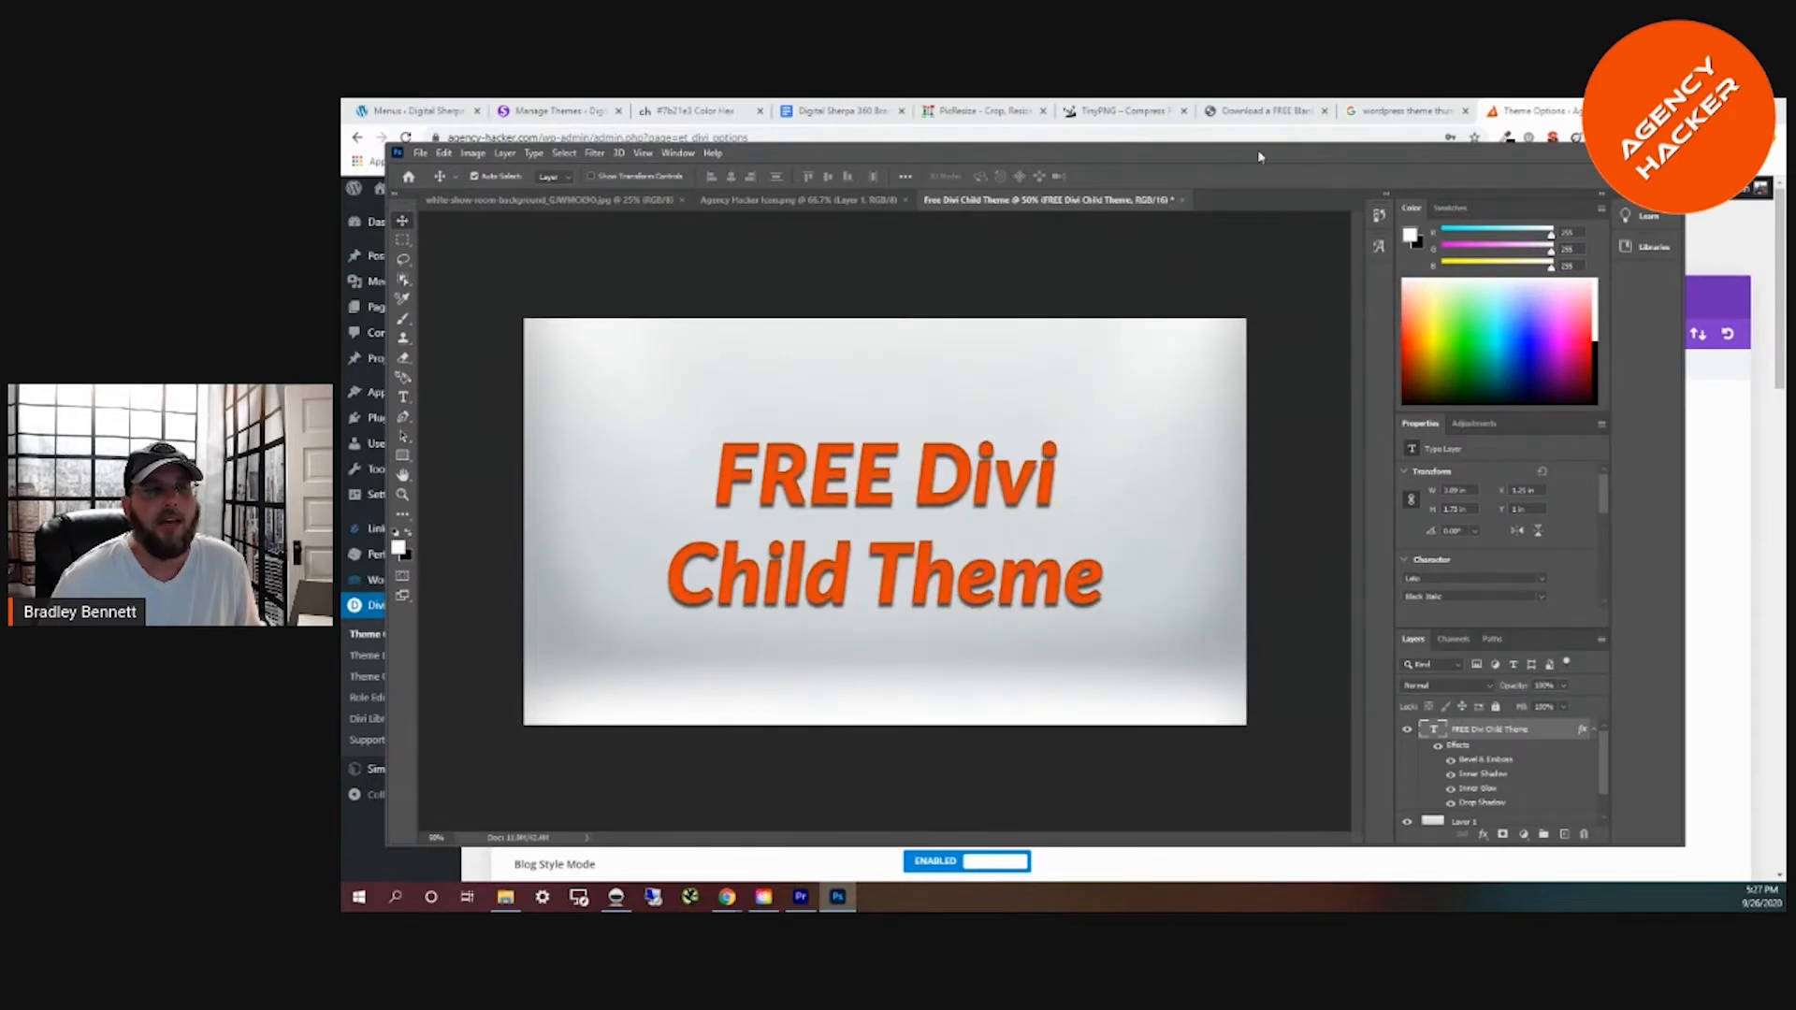
Switch to TinyPNG in the browser and upload Free Divi Child Theme from the Design Assets folder for compression
{"action": "left_click", "coordinate": [1132, 112]}
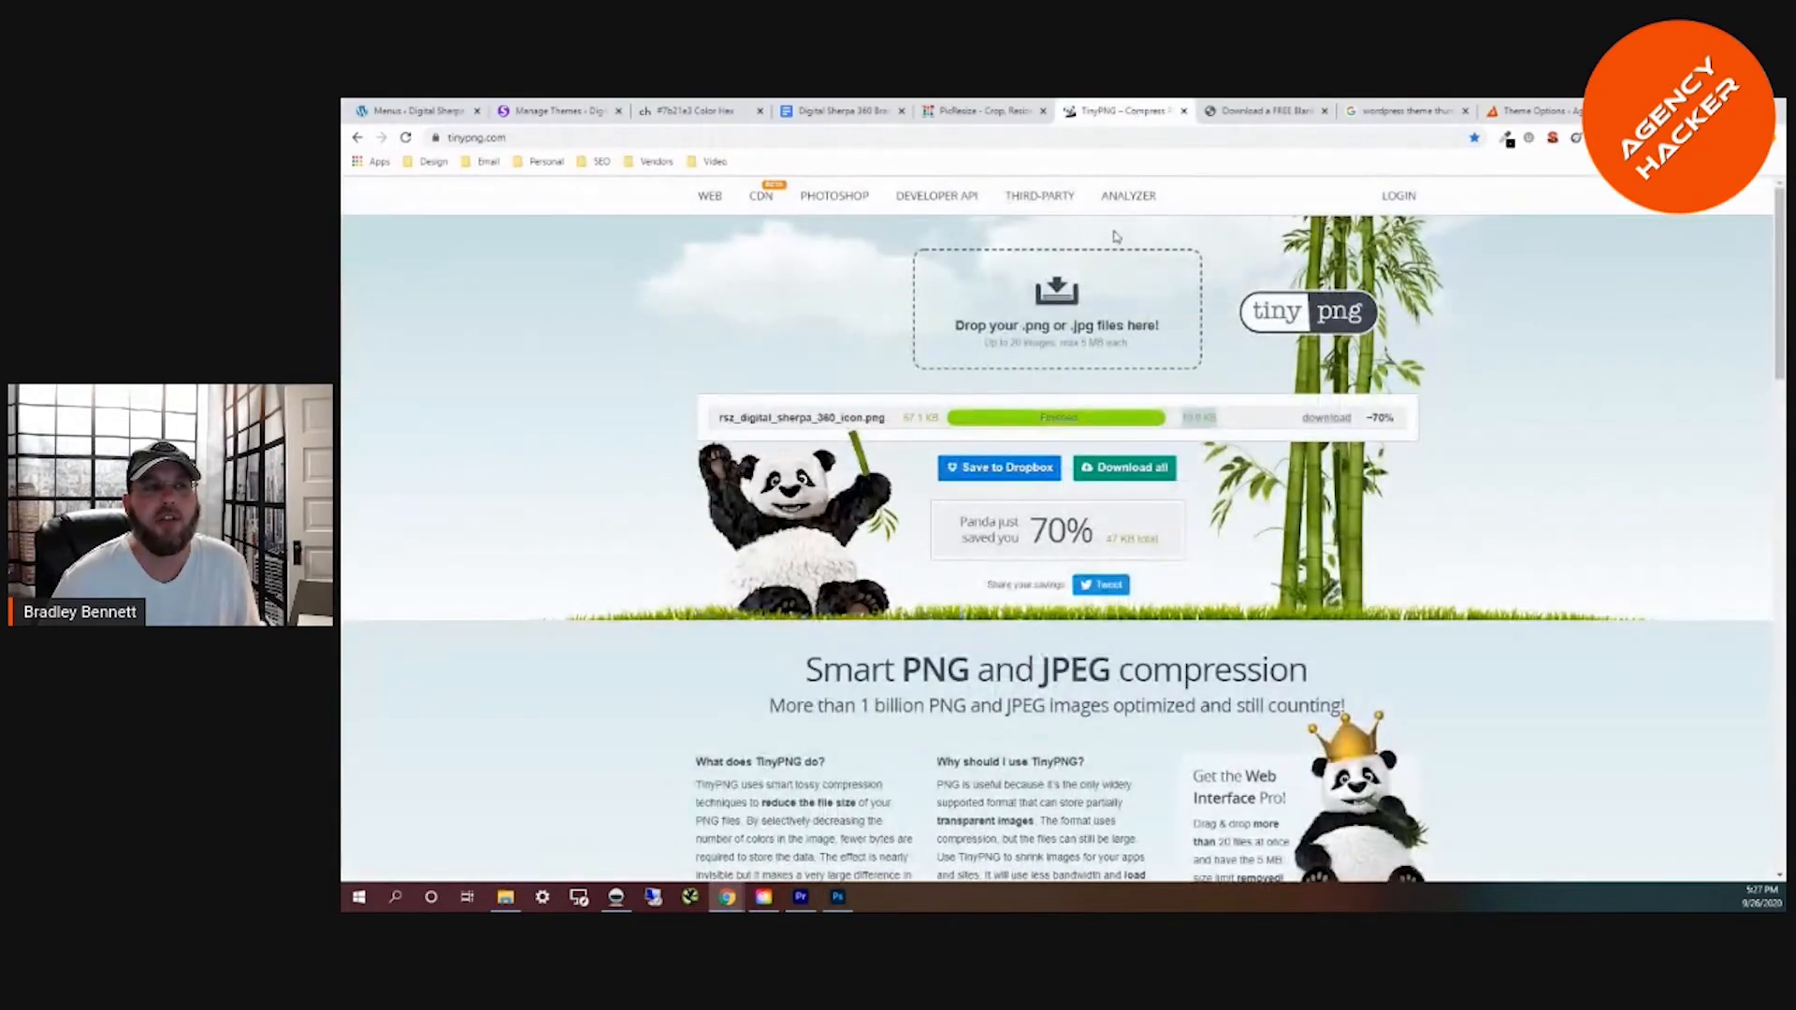
{"action": "left_click", "coordinate": [1054, 299]}
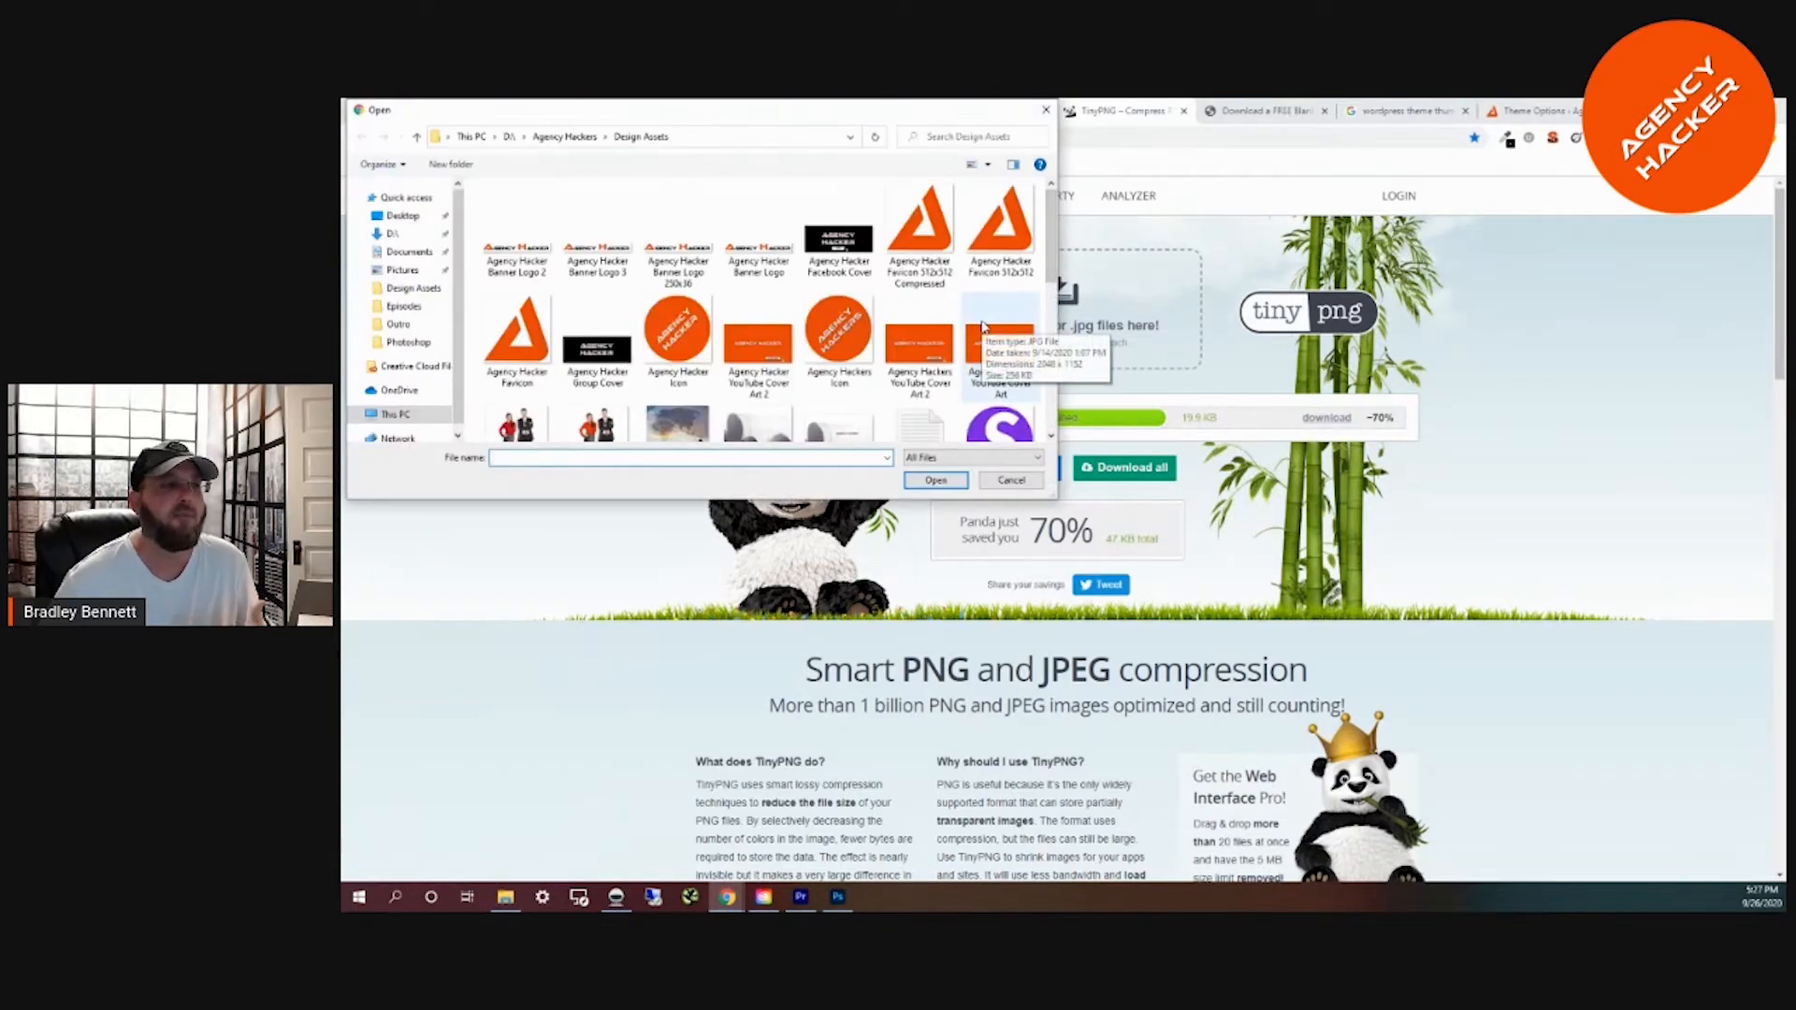
{"action": "left_click_drag", "start_coordinate": [1055, 271], "coordinate": [1057, 426]}
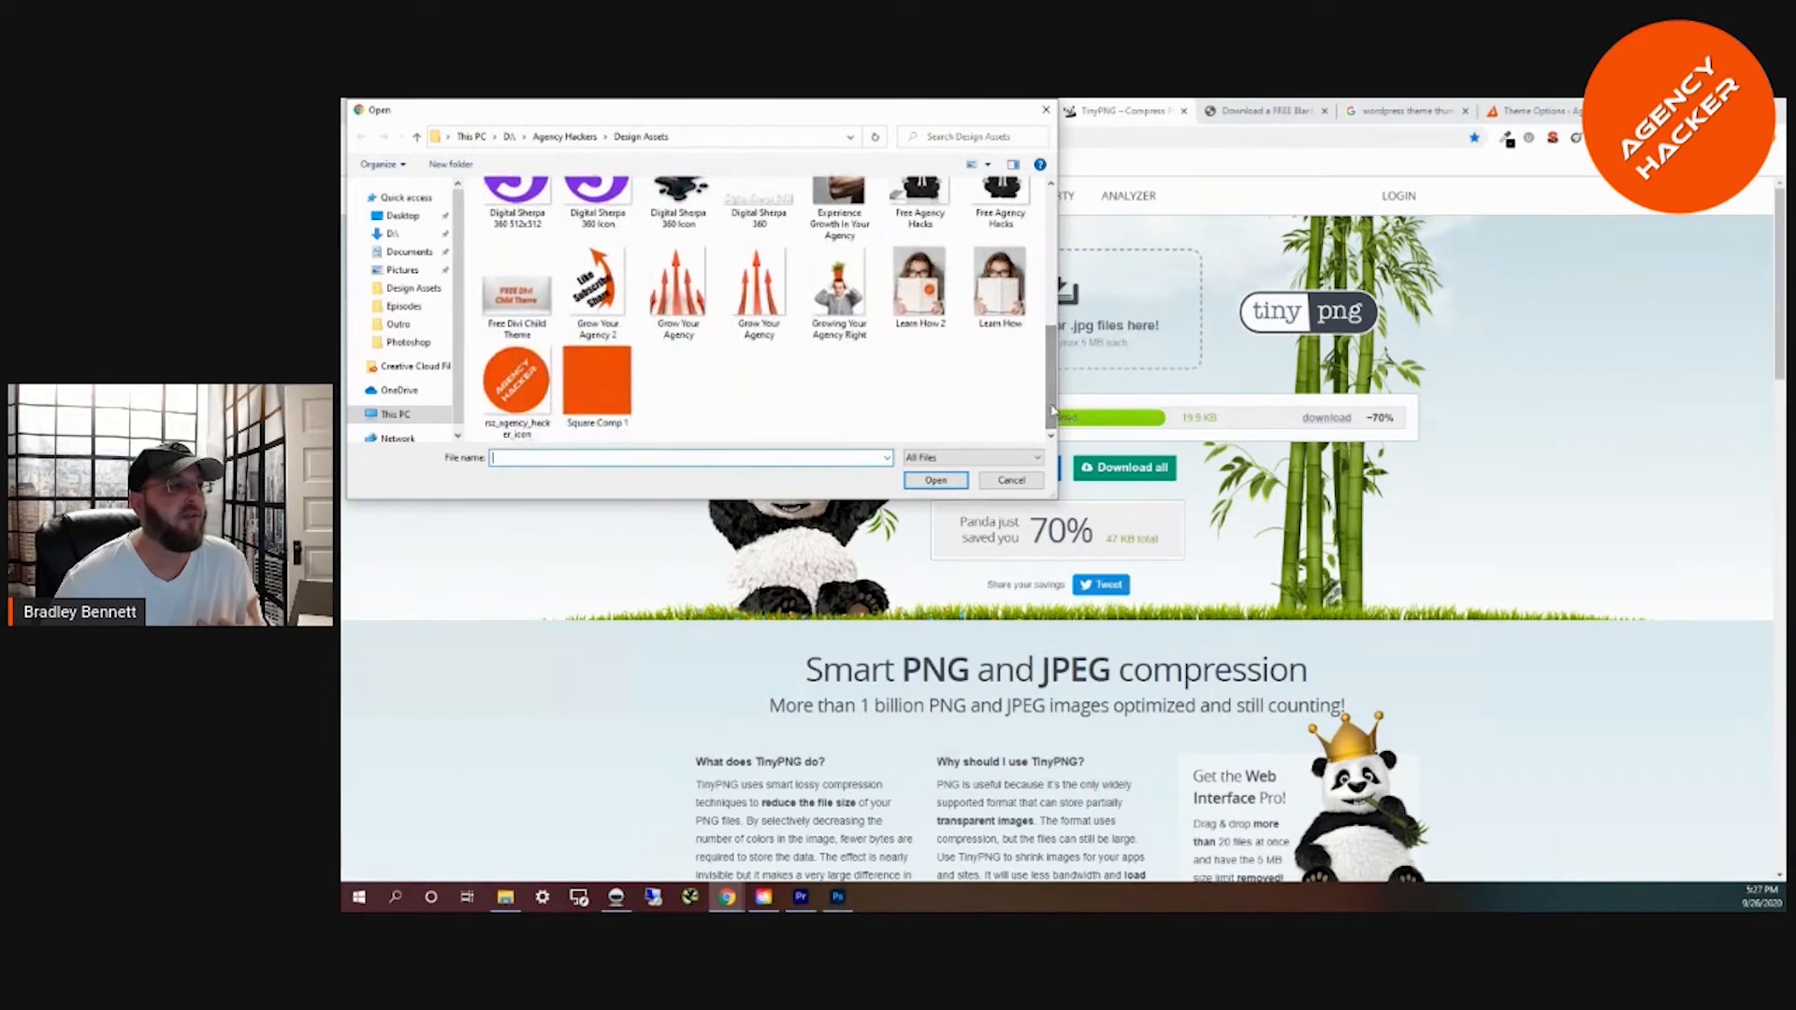
{"action": "left_click", "coordinate": [519, 295]}
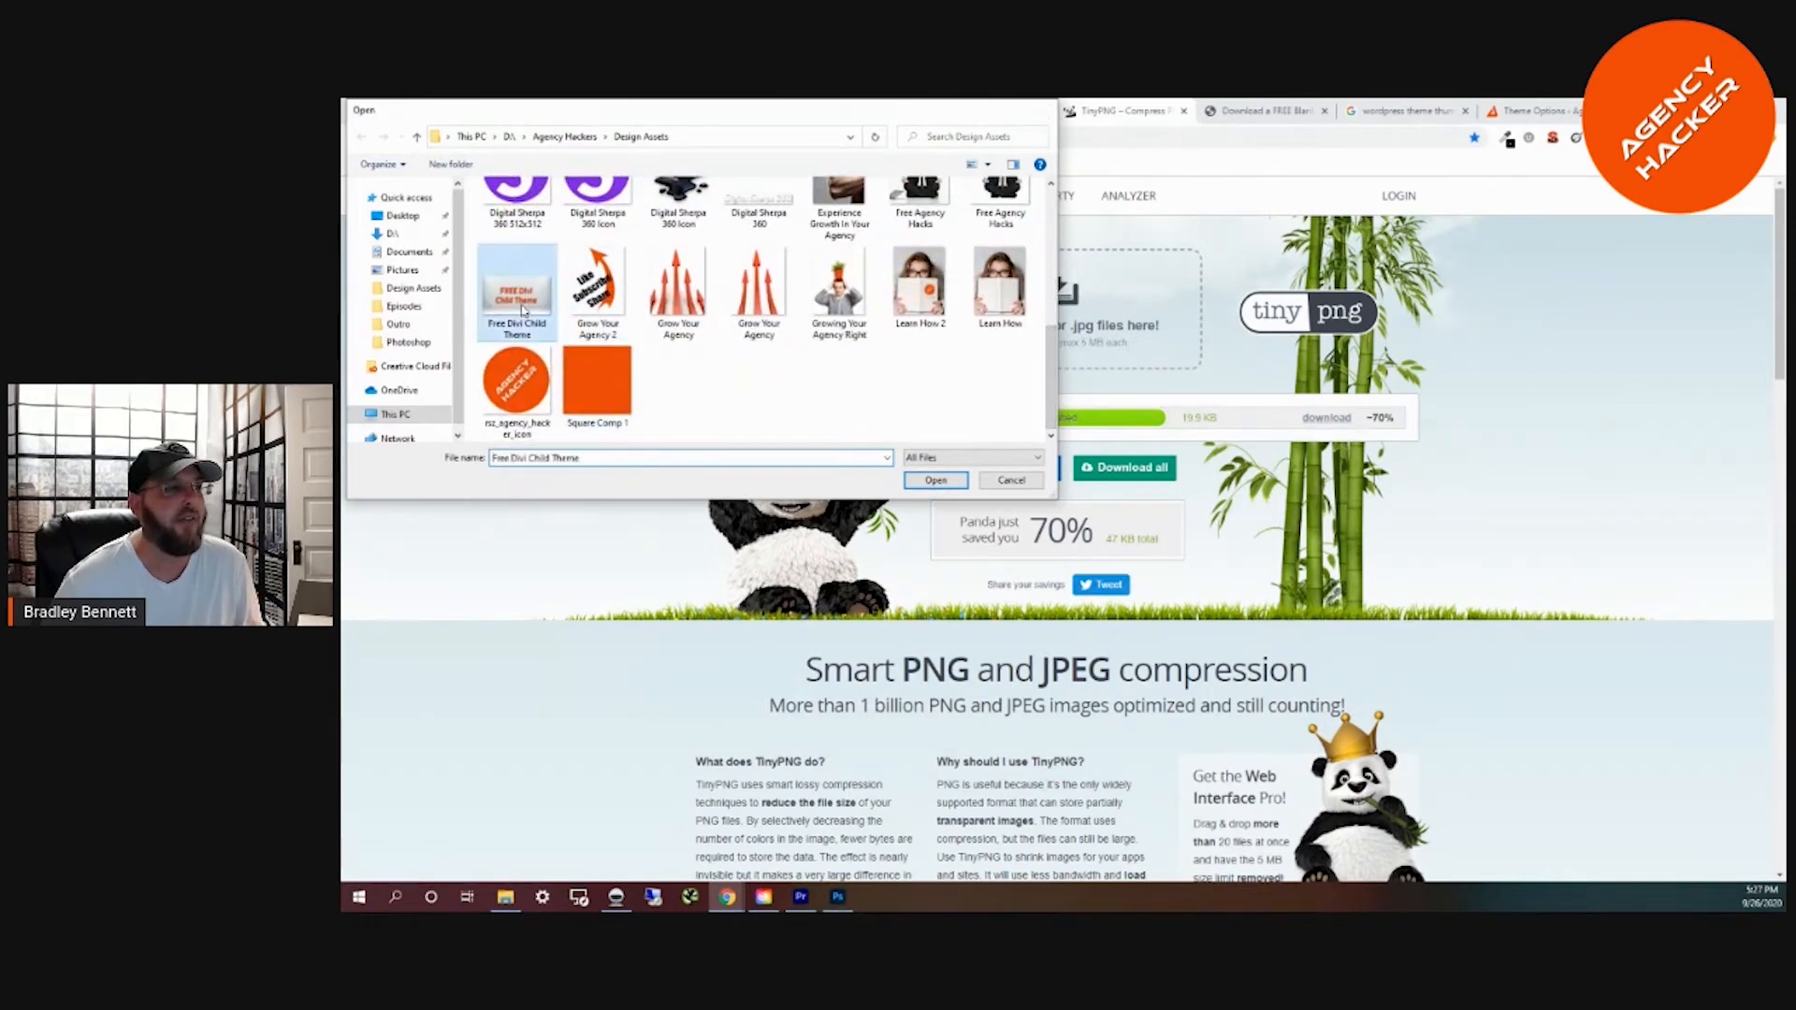
{"action": "left_click", "coordinate": [935, 479]}
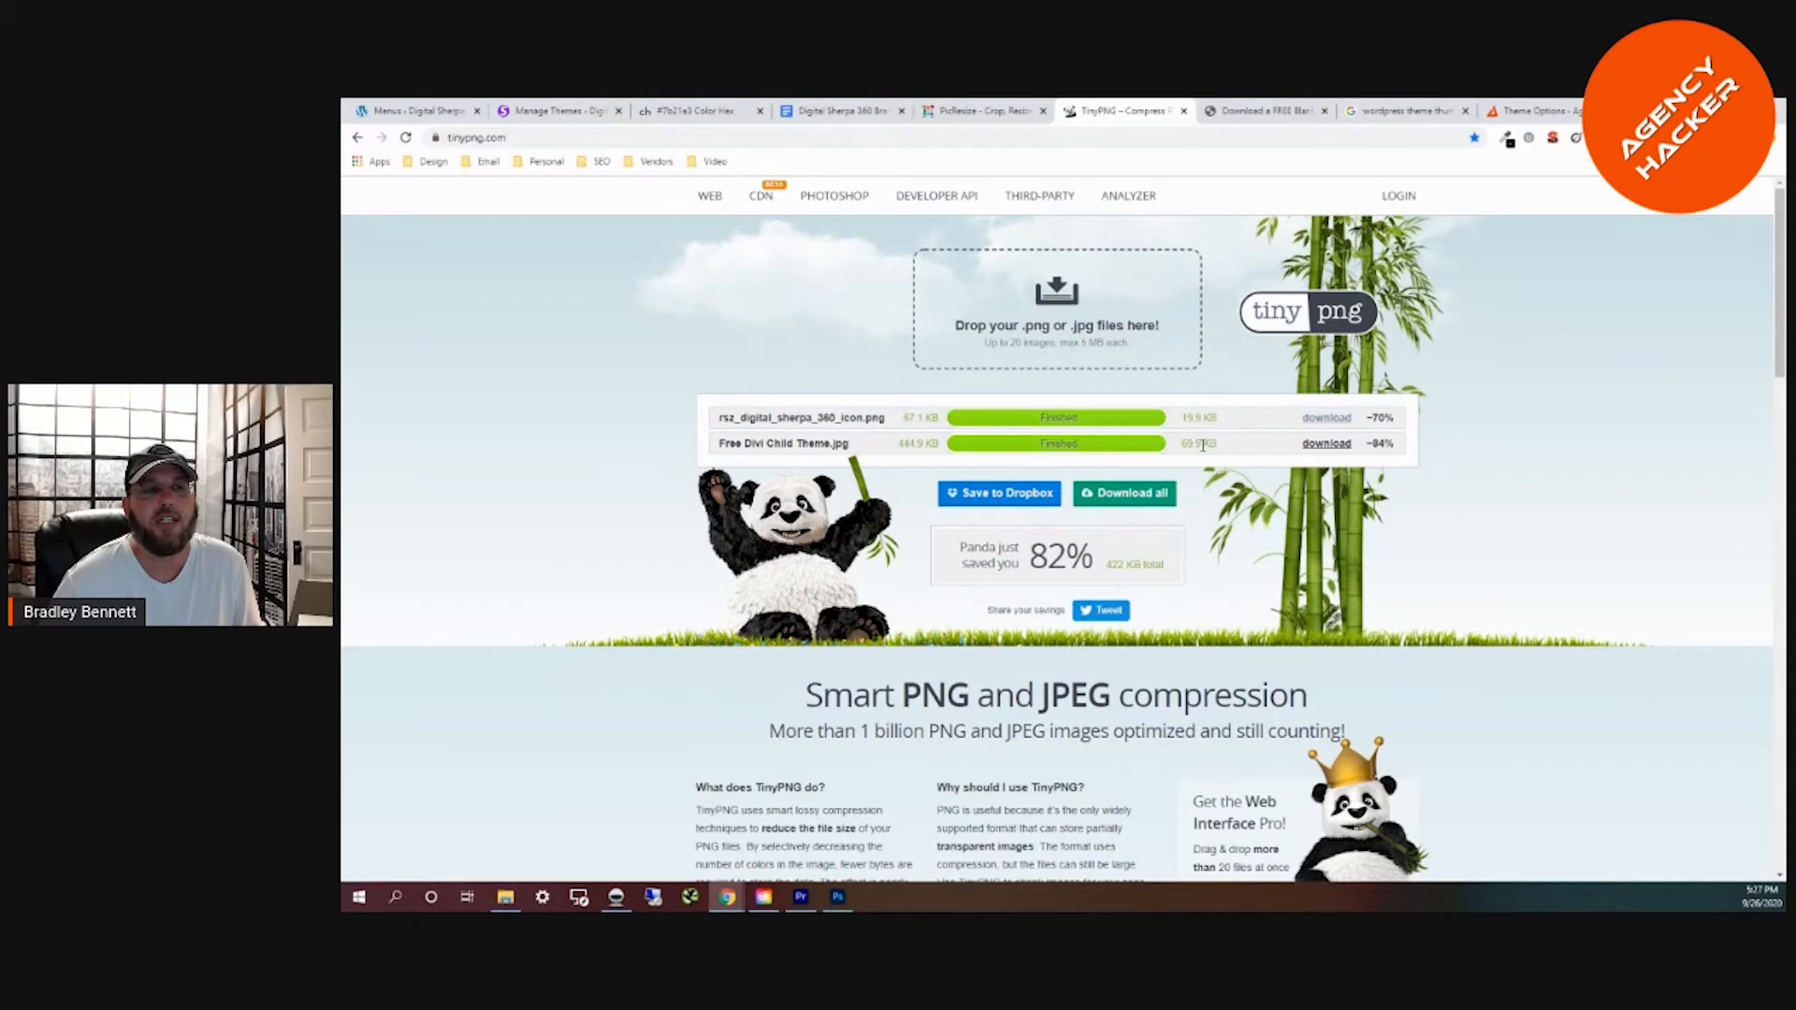
Download the compressed Free Divi Child Theme.jpg and show it in its folder
{"action": "left_click_drag", "start_coordinate": [1218, 448], "coordinate": [1180, 445]}
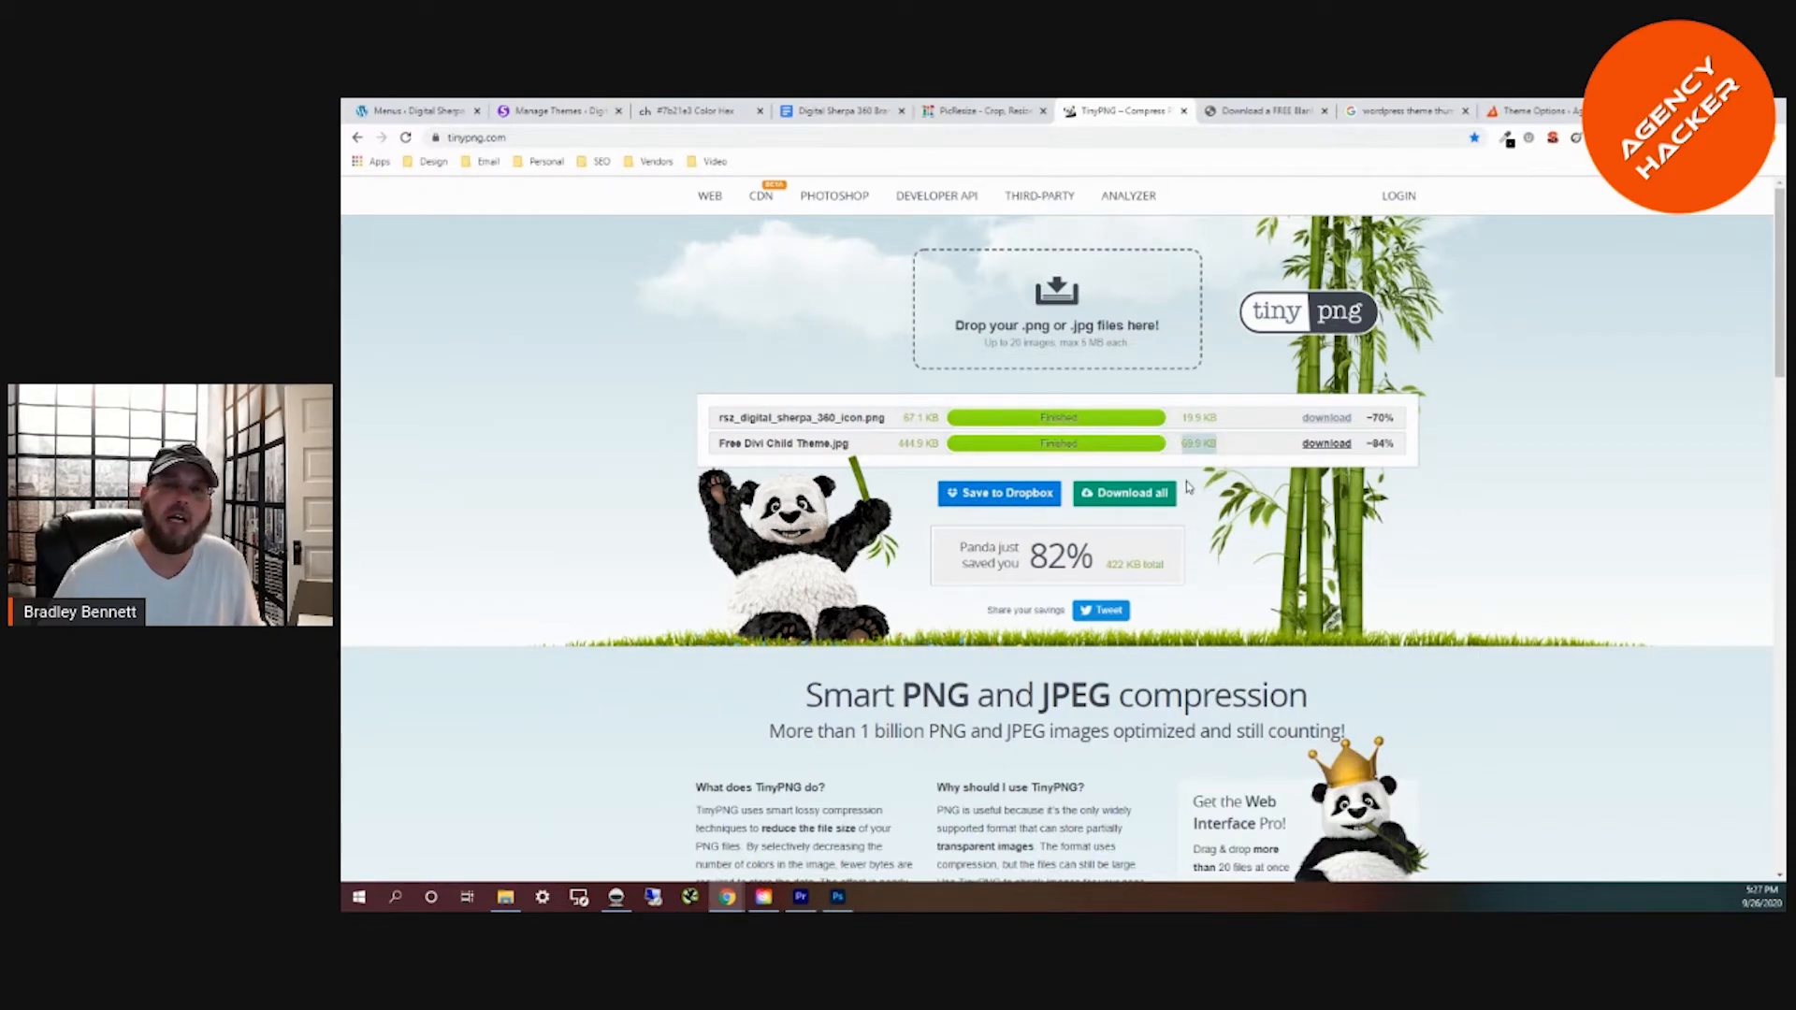
{"action": "left_click", "coordinate": [1328, 446]}
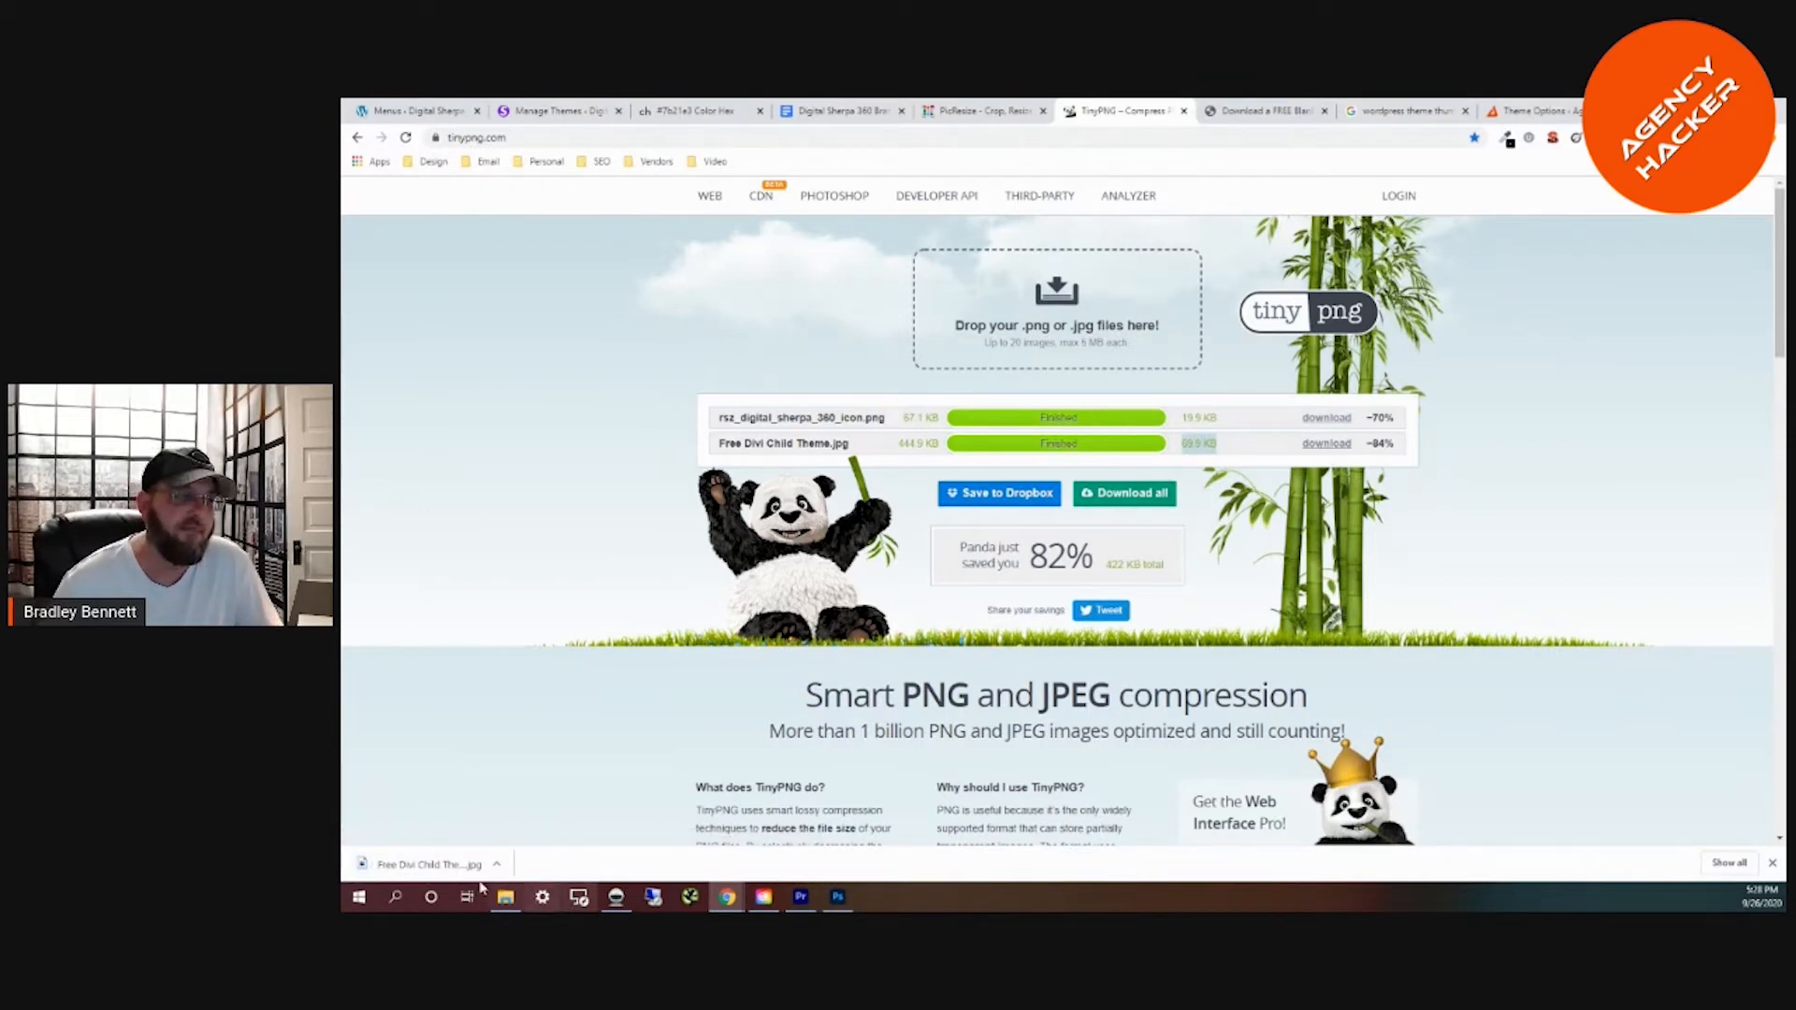
{"action": "right_click", "coordinate": [420, 873]}
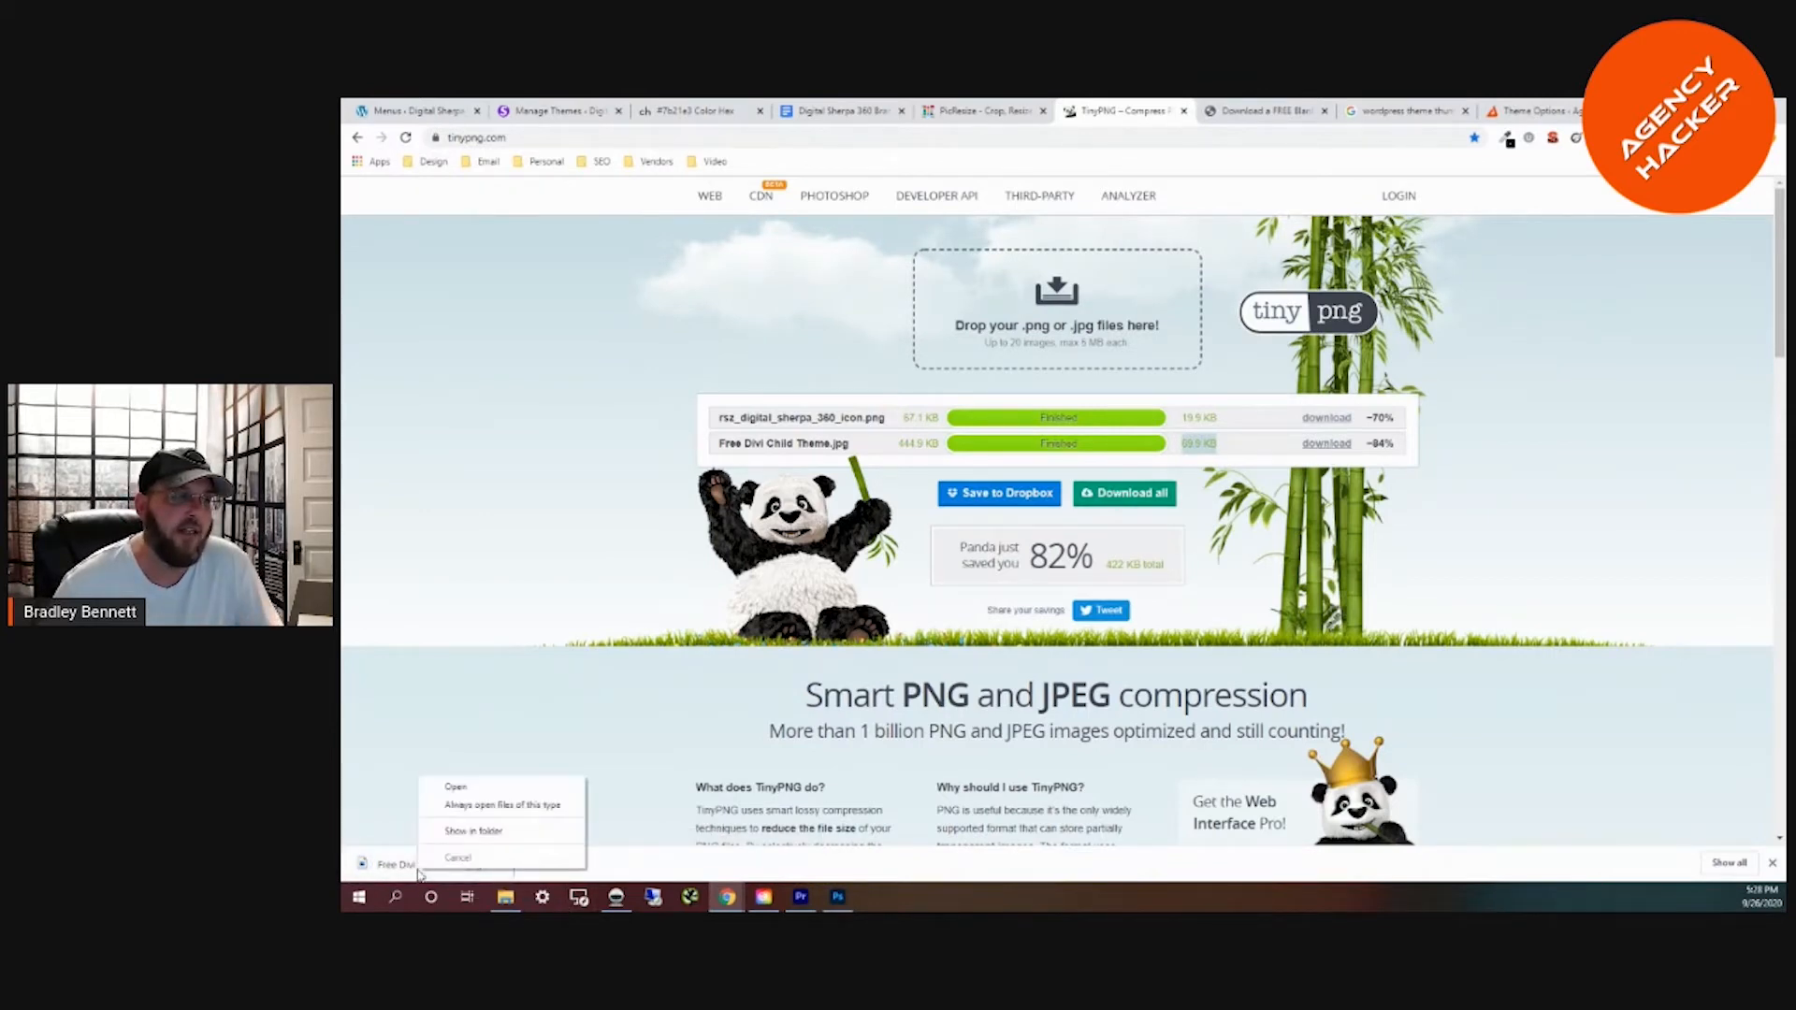
{"action": "left_click", "coordinate": [464, 842]}
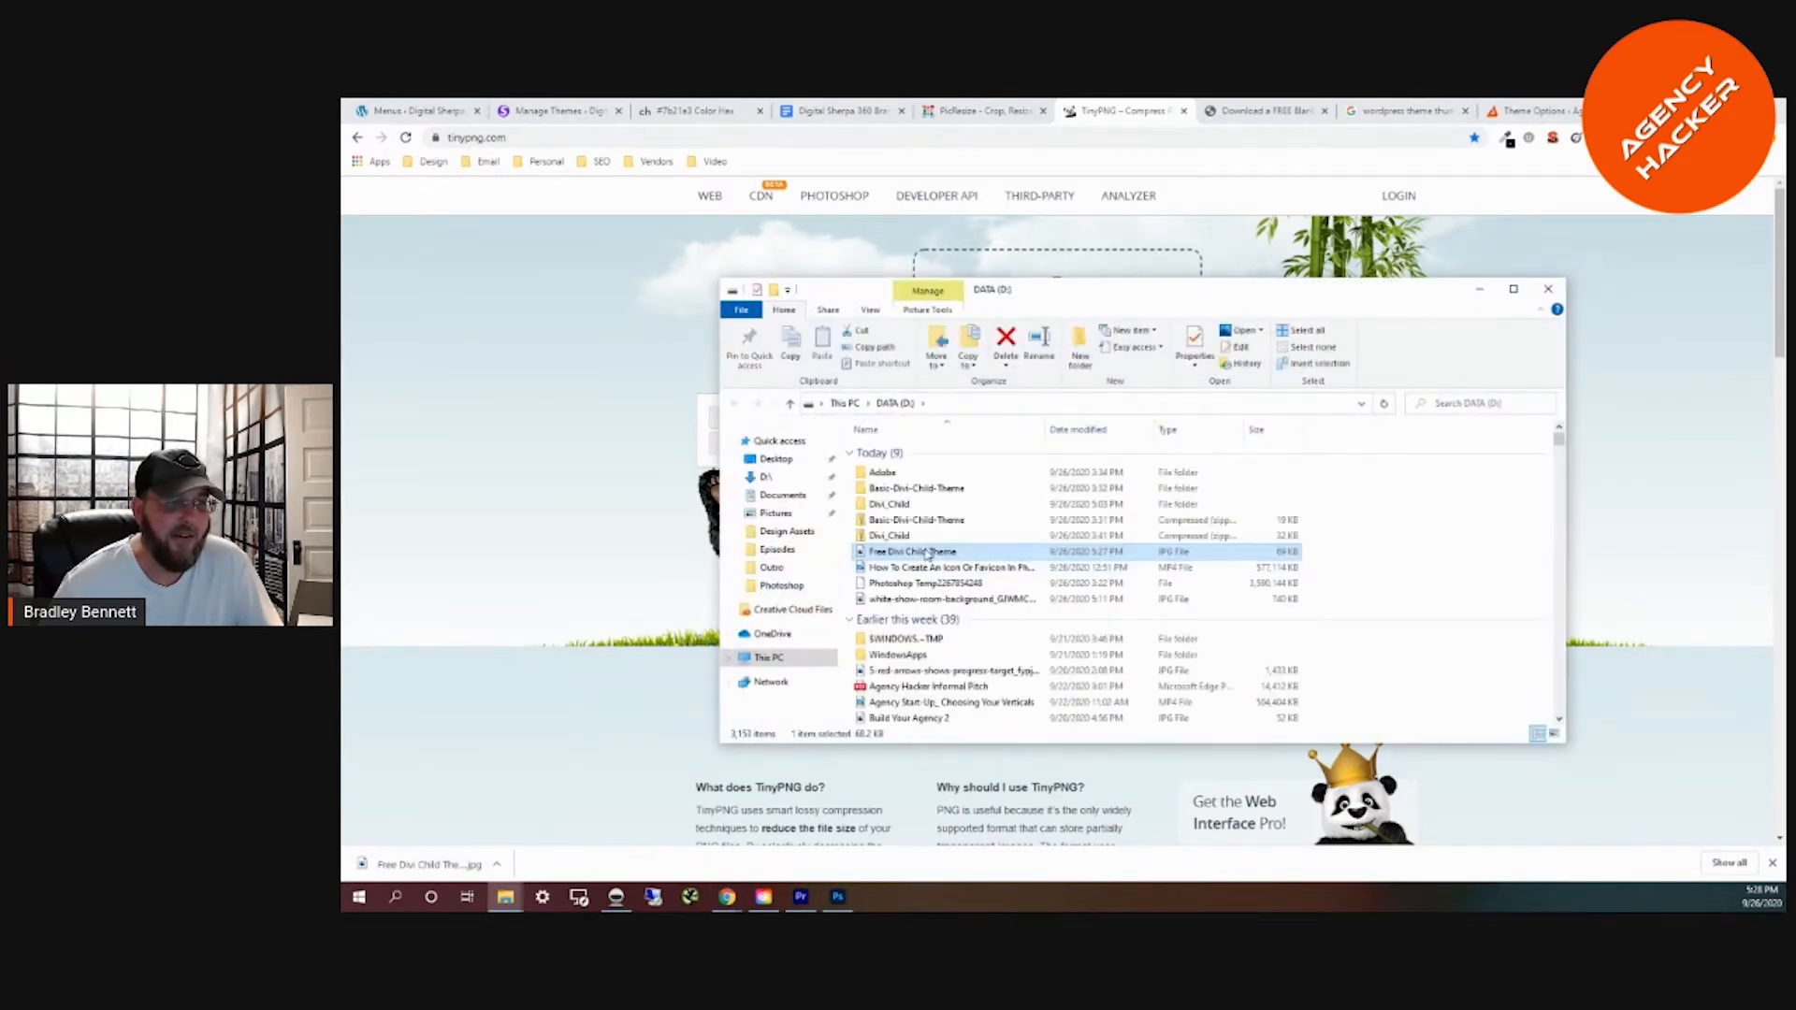
Rename the compressed image as Free Divi Child Theme C, move it to the Design Assets folder and close the file window
{"action": "right_click", "coordinate": [928, 558]}
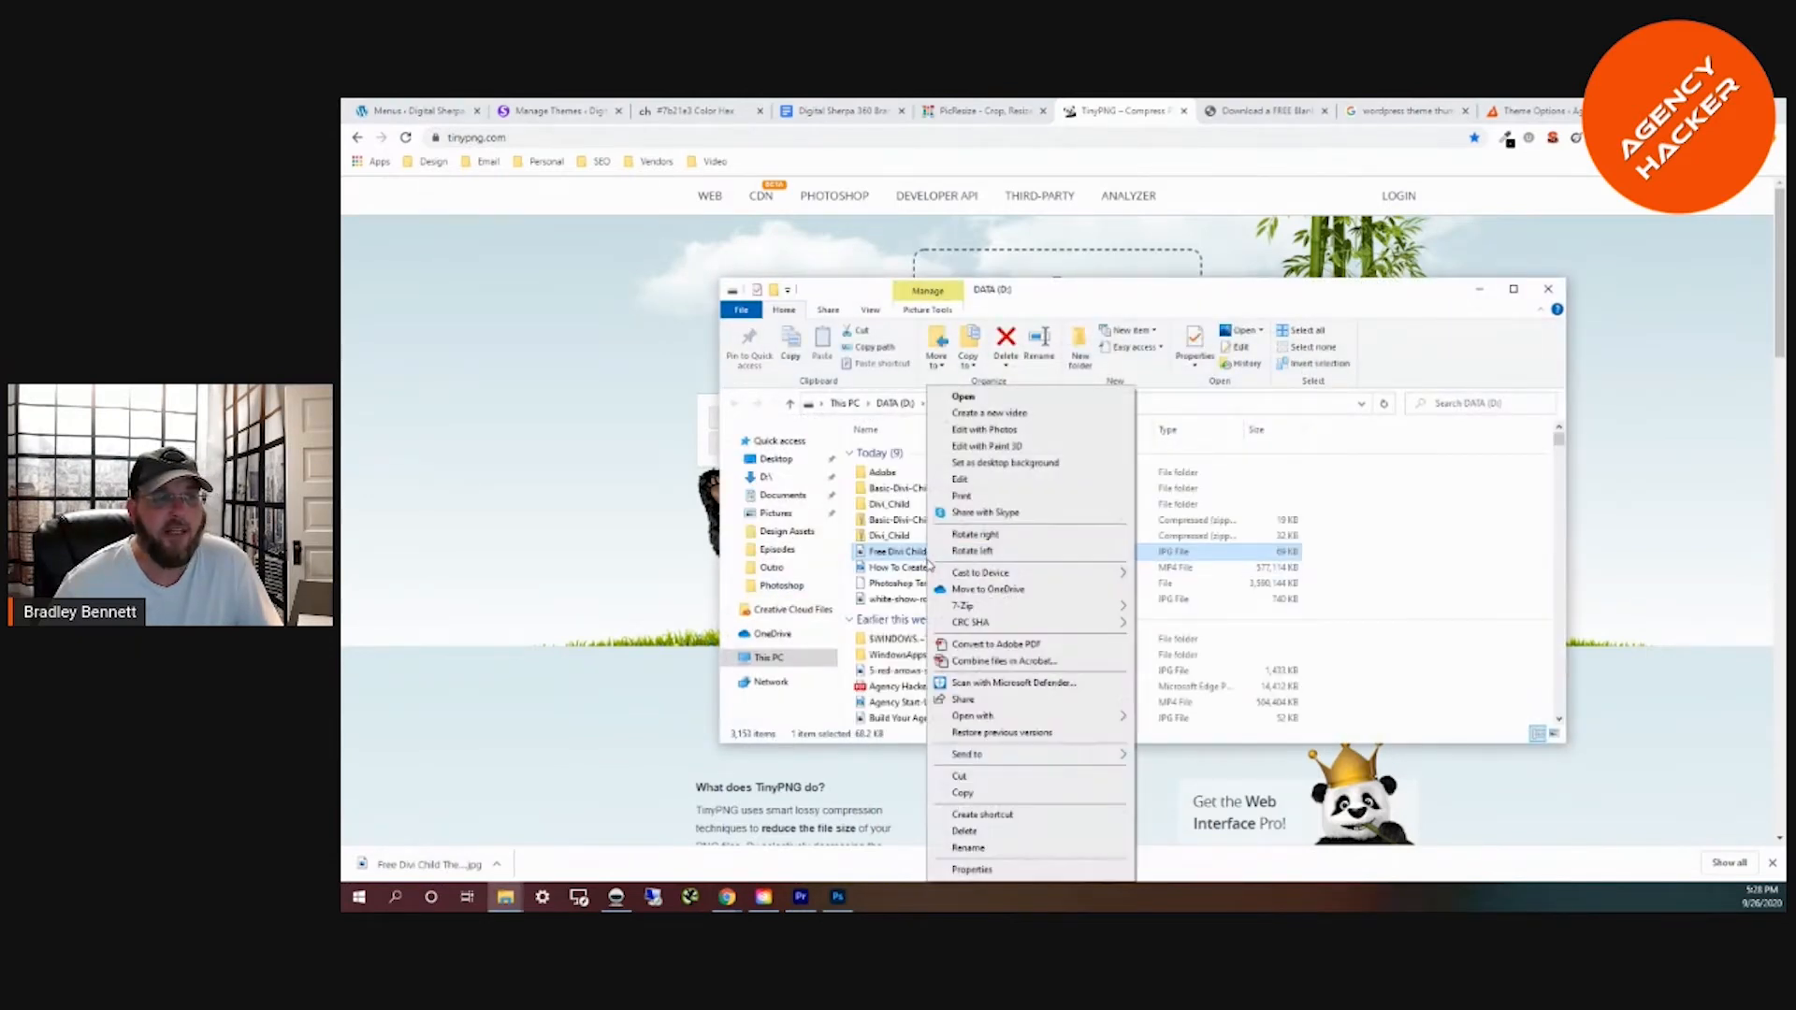
{"action": "left_click", "coordinate": [968, 847]}
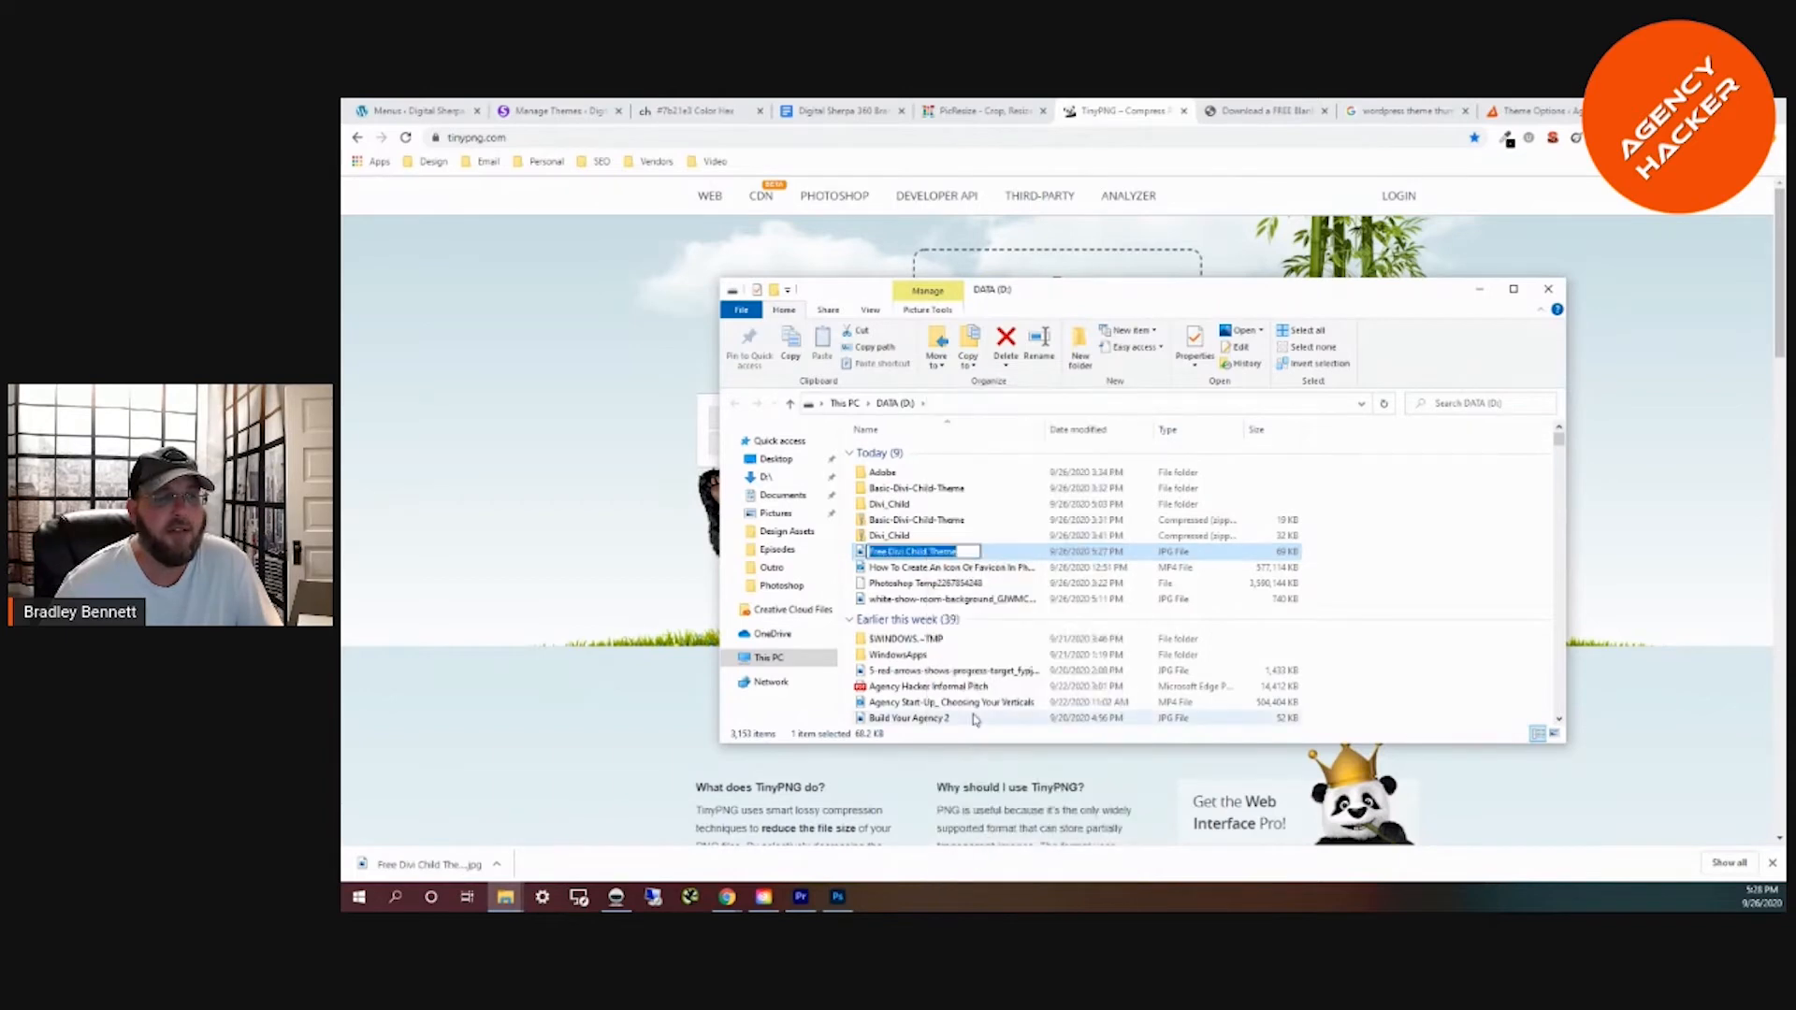
{"action": "left_click", "coordinate": [978, 557]}
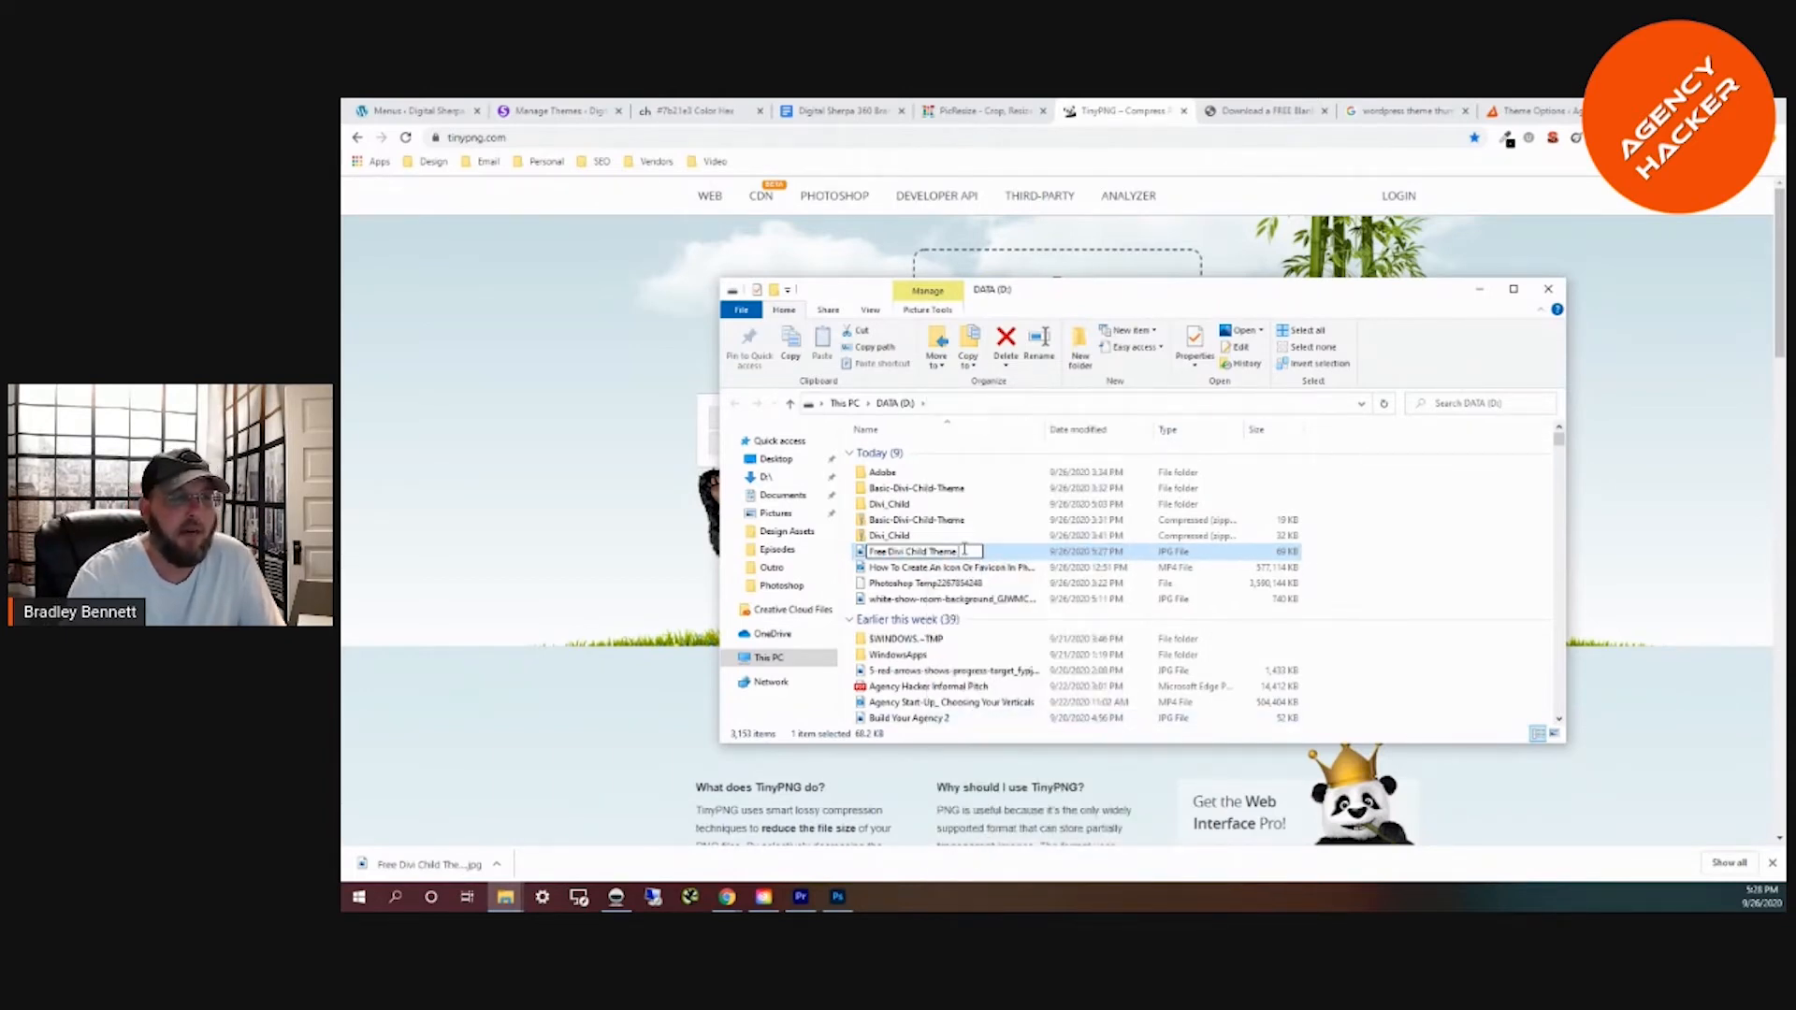
{"action": "type", "text": "C"}
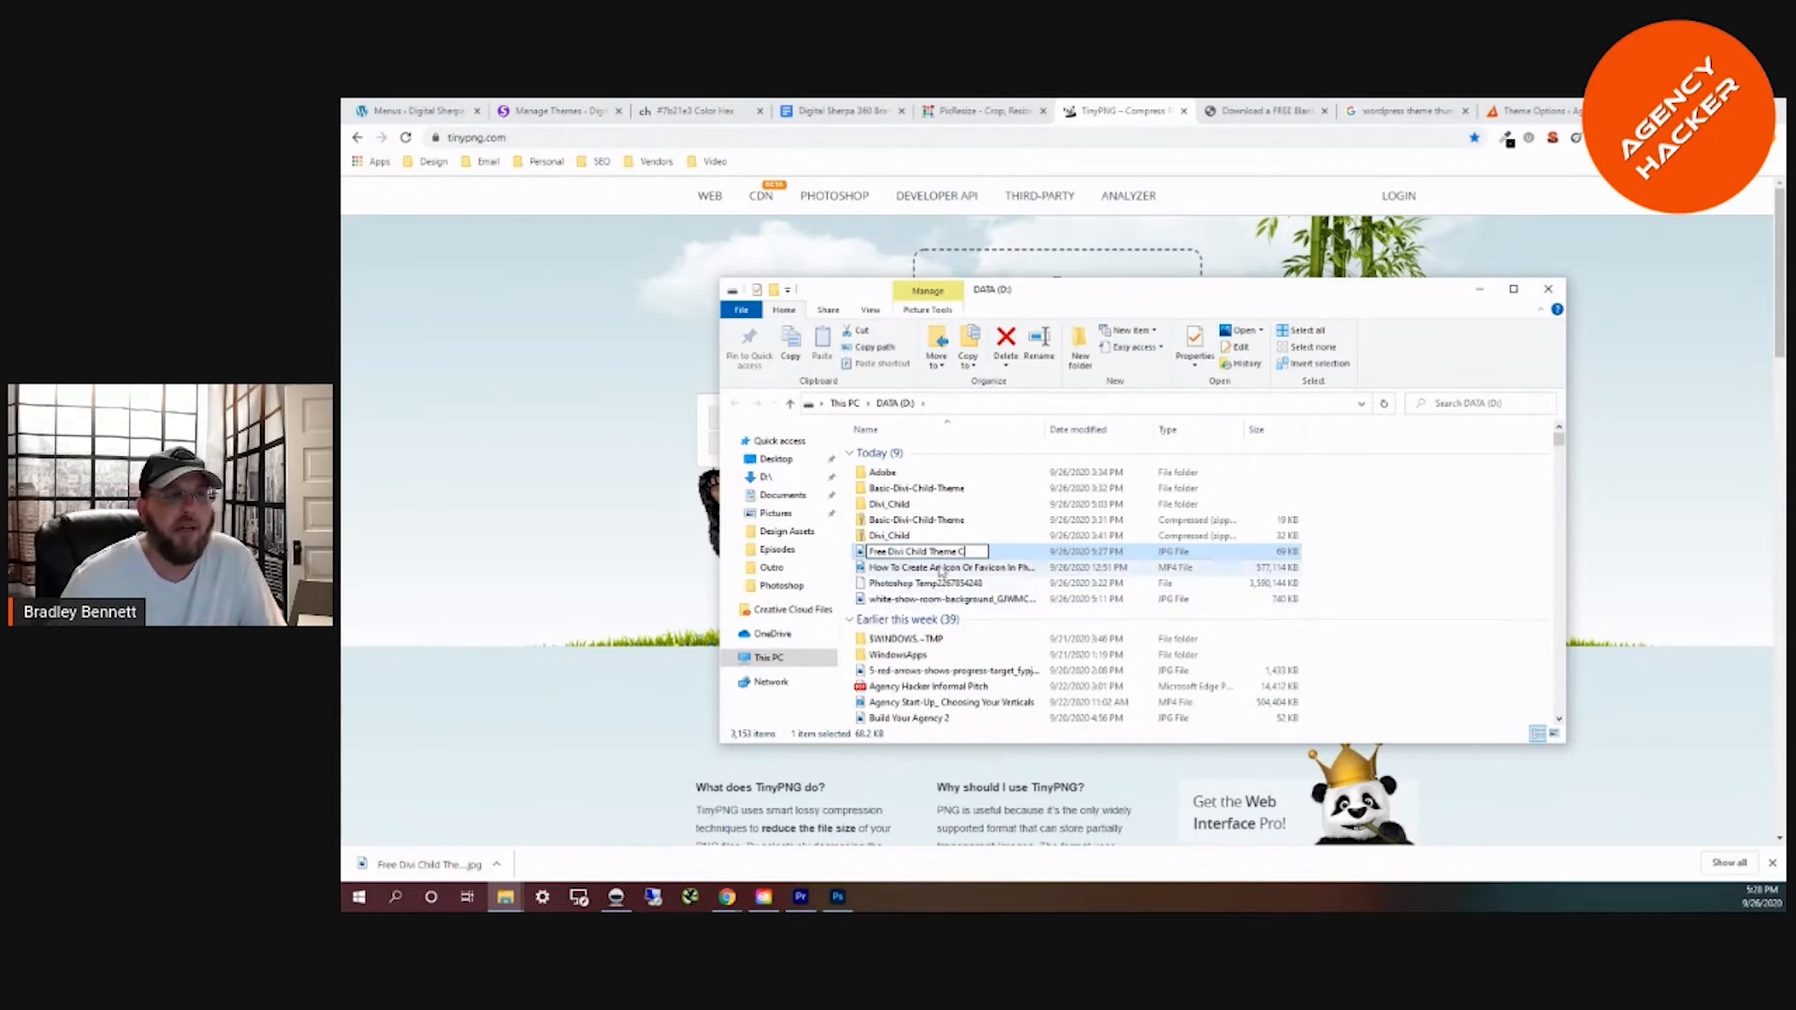
{"action": "key", "text": "BackSpace"}
{"action": "key", "text": "BackSpace"}
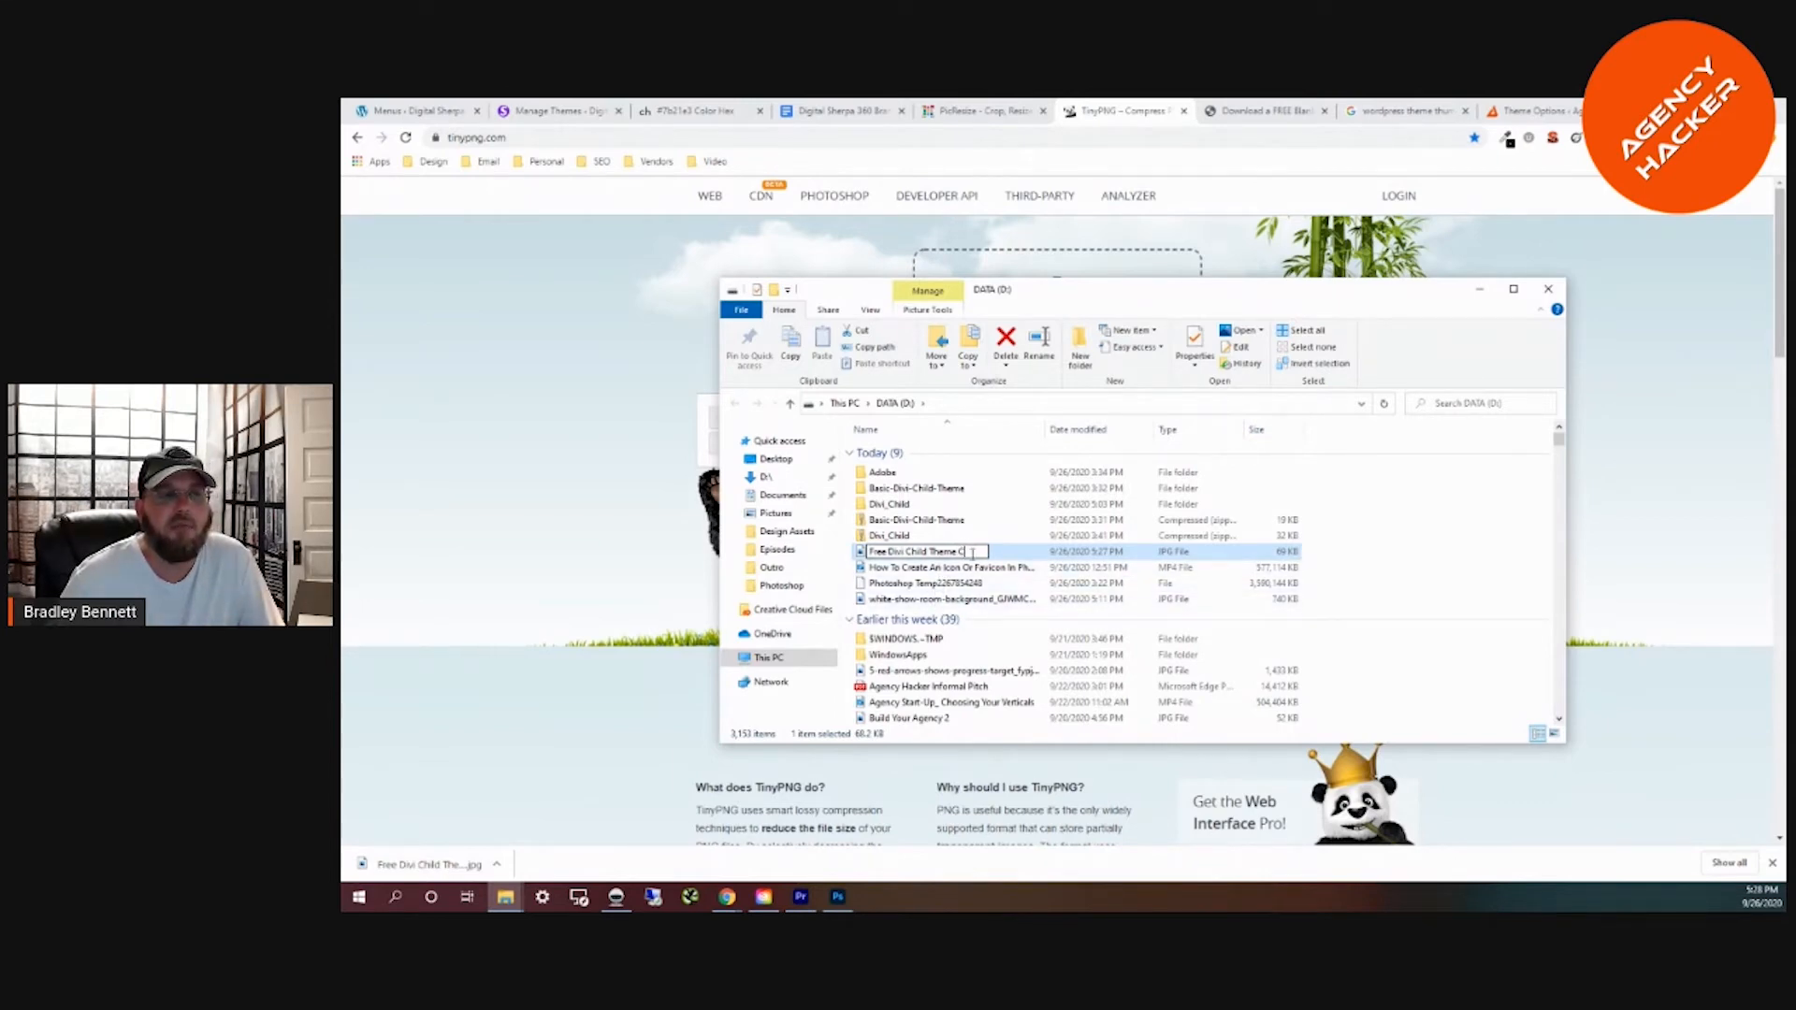
{"action": "key", "text": "Return"}
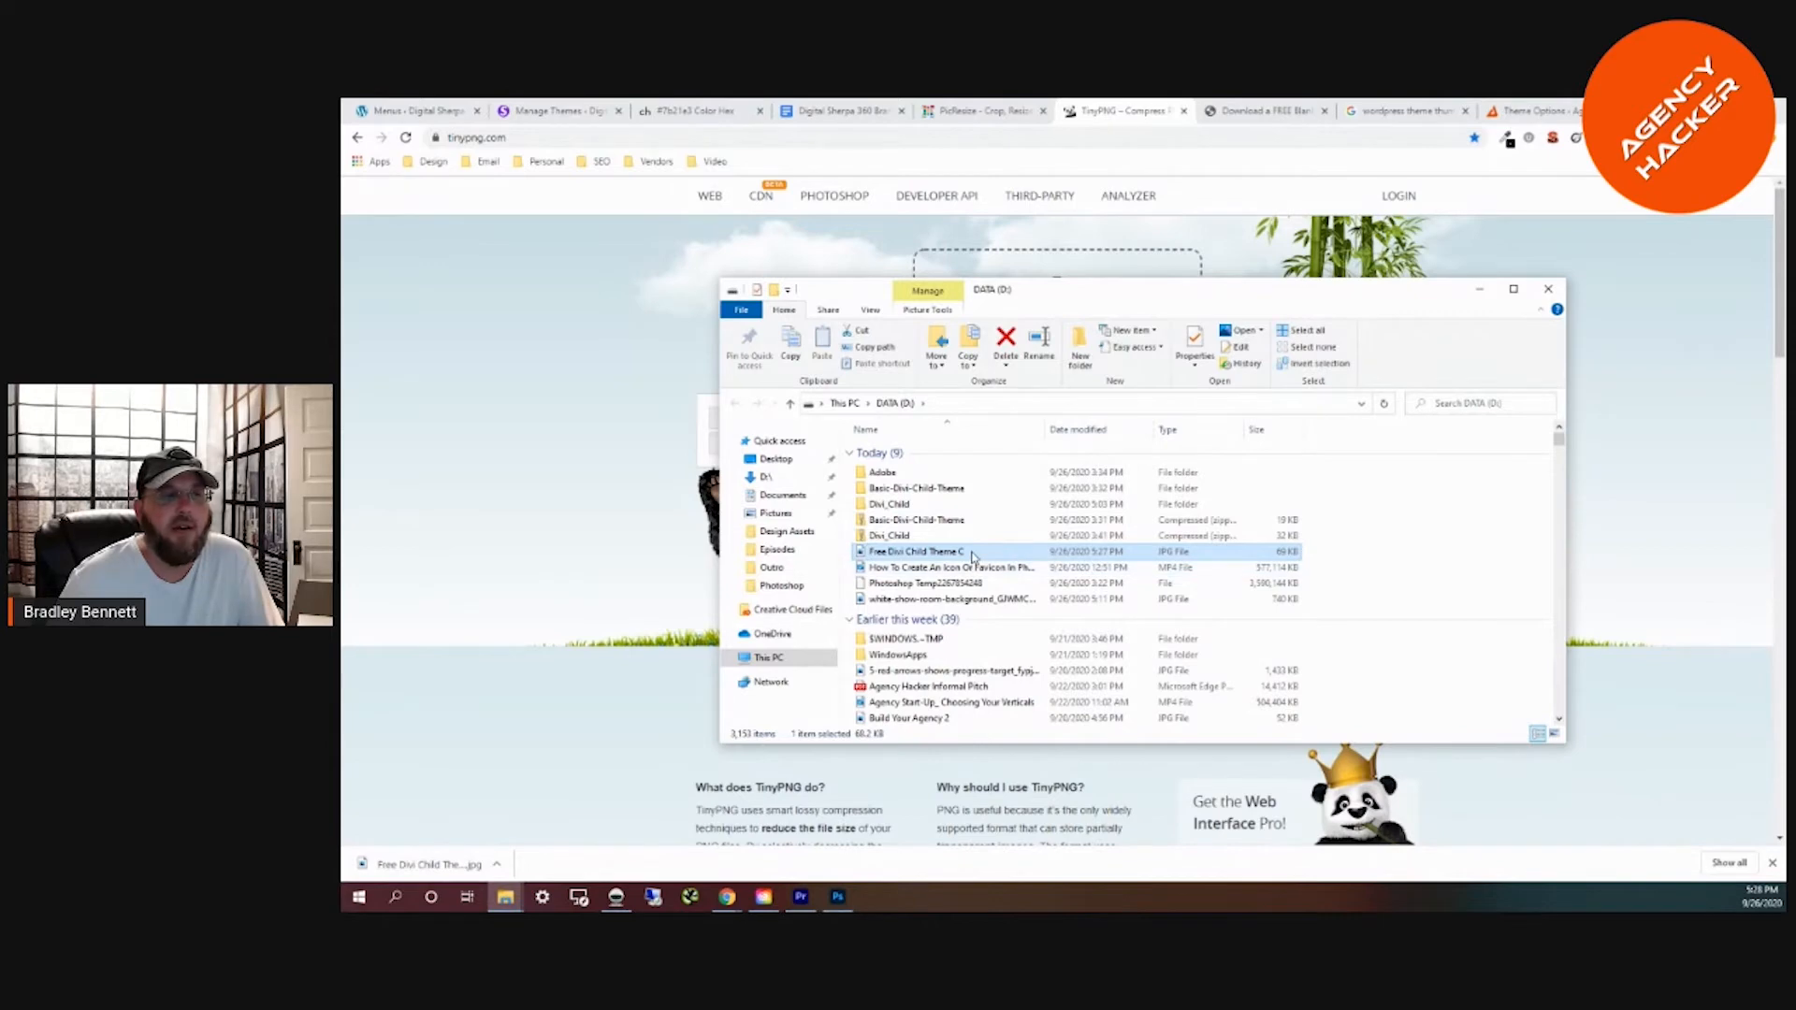
{"action": "left_click_drag", "start_coordinate": [973, 558], "coordinate": [791, 533]}
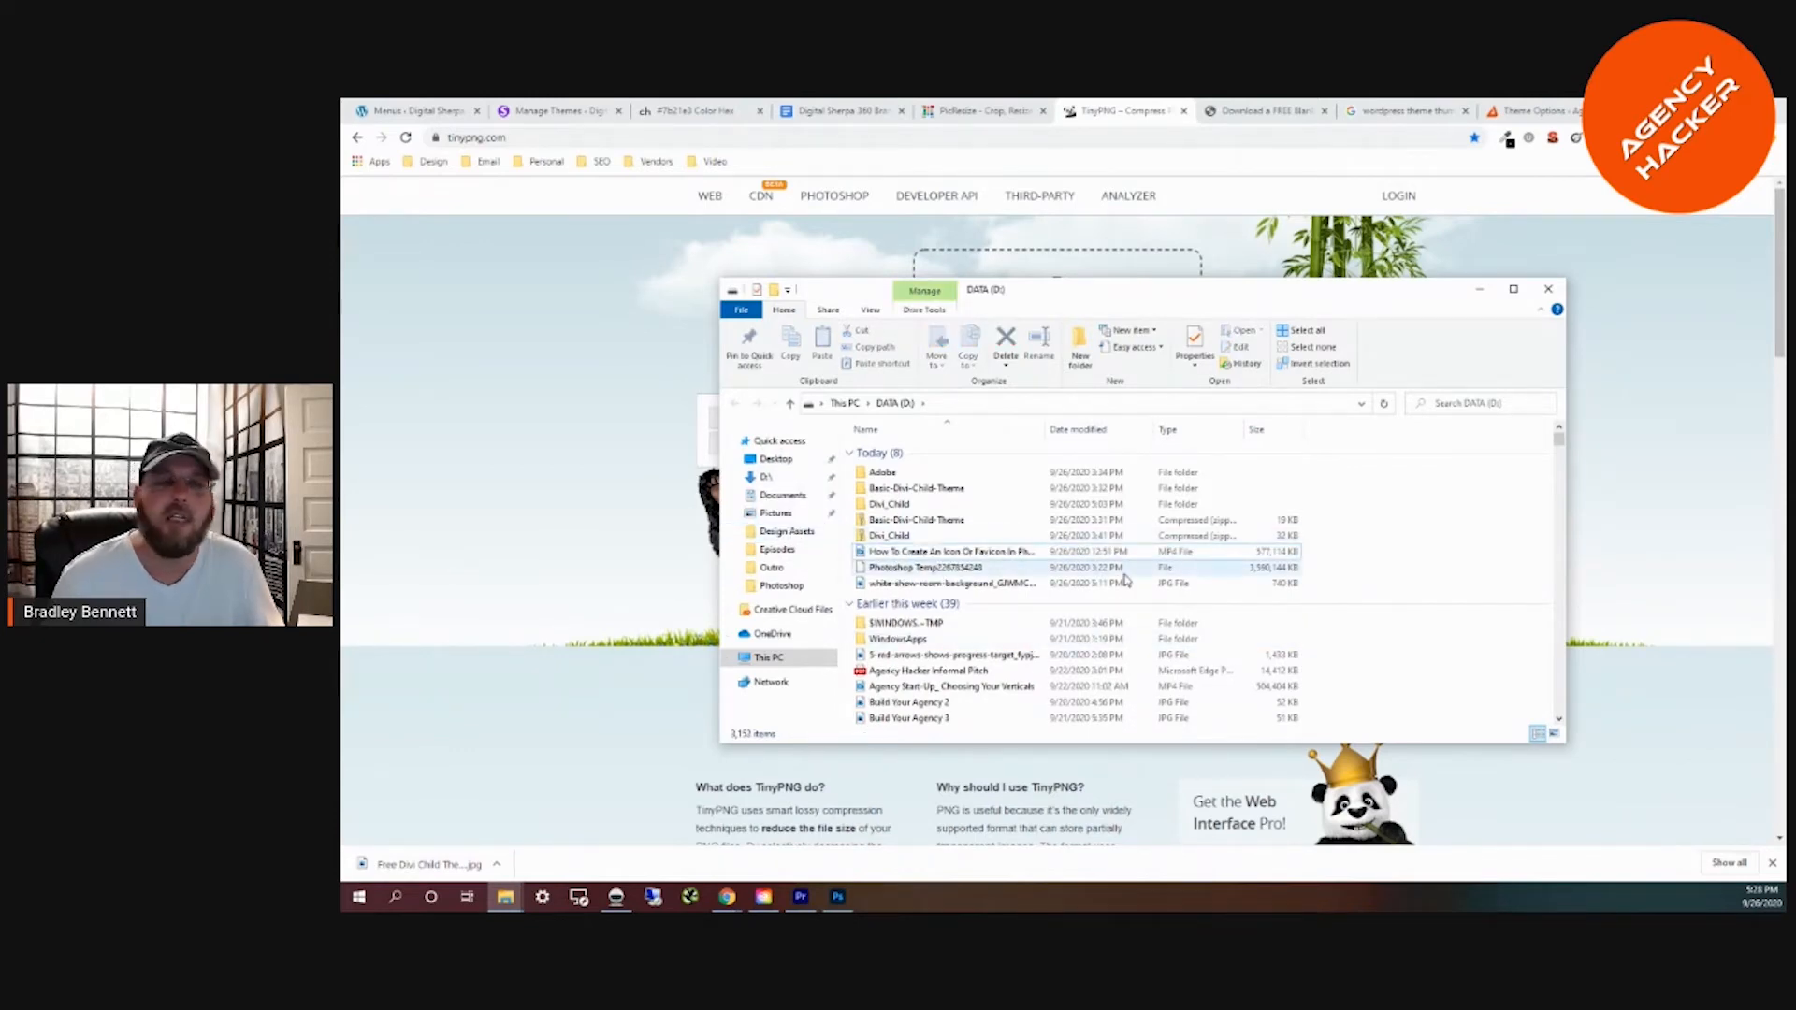
{"action": "left_click", "coordinate": [1548, 289]}
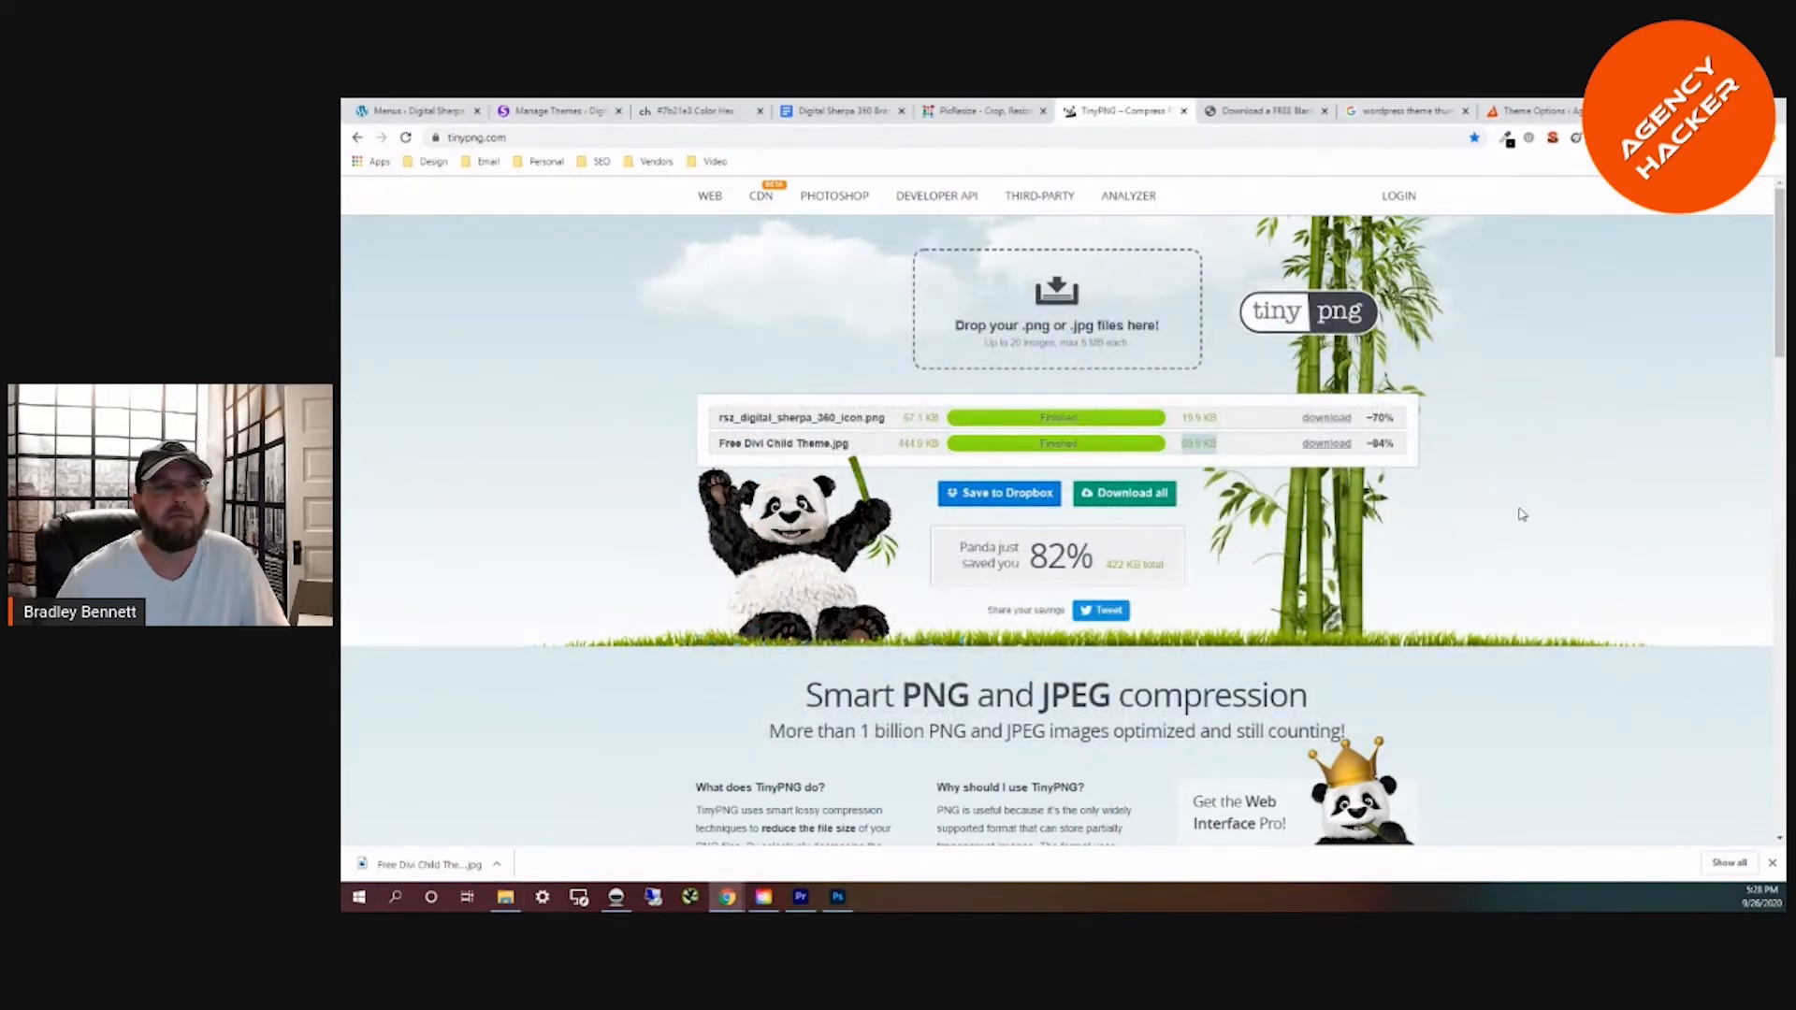
Switch to the Agency Hacker WordPress admin and add a new post titled Free Divi Child Theme
{"action": "left_click", "coordinate": [1532, 111]}
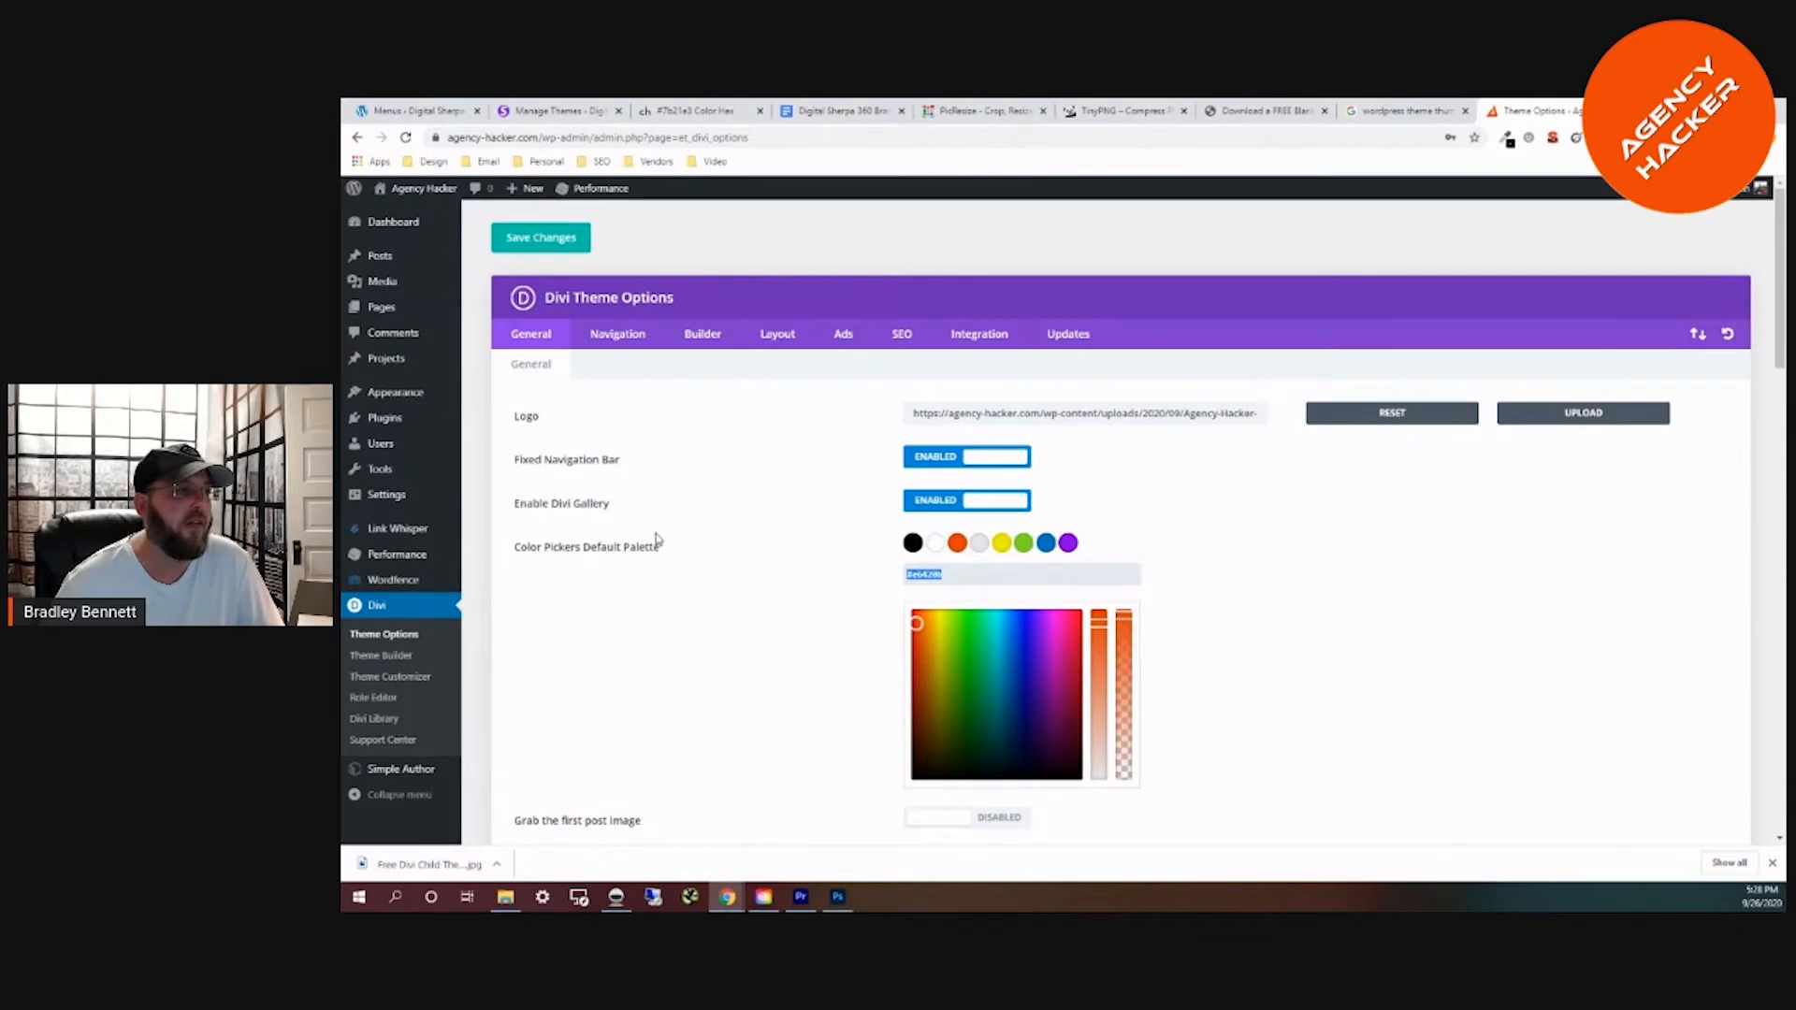
{"action": "mouse_move", "coordinate": [406, 188]}
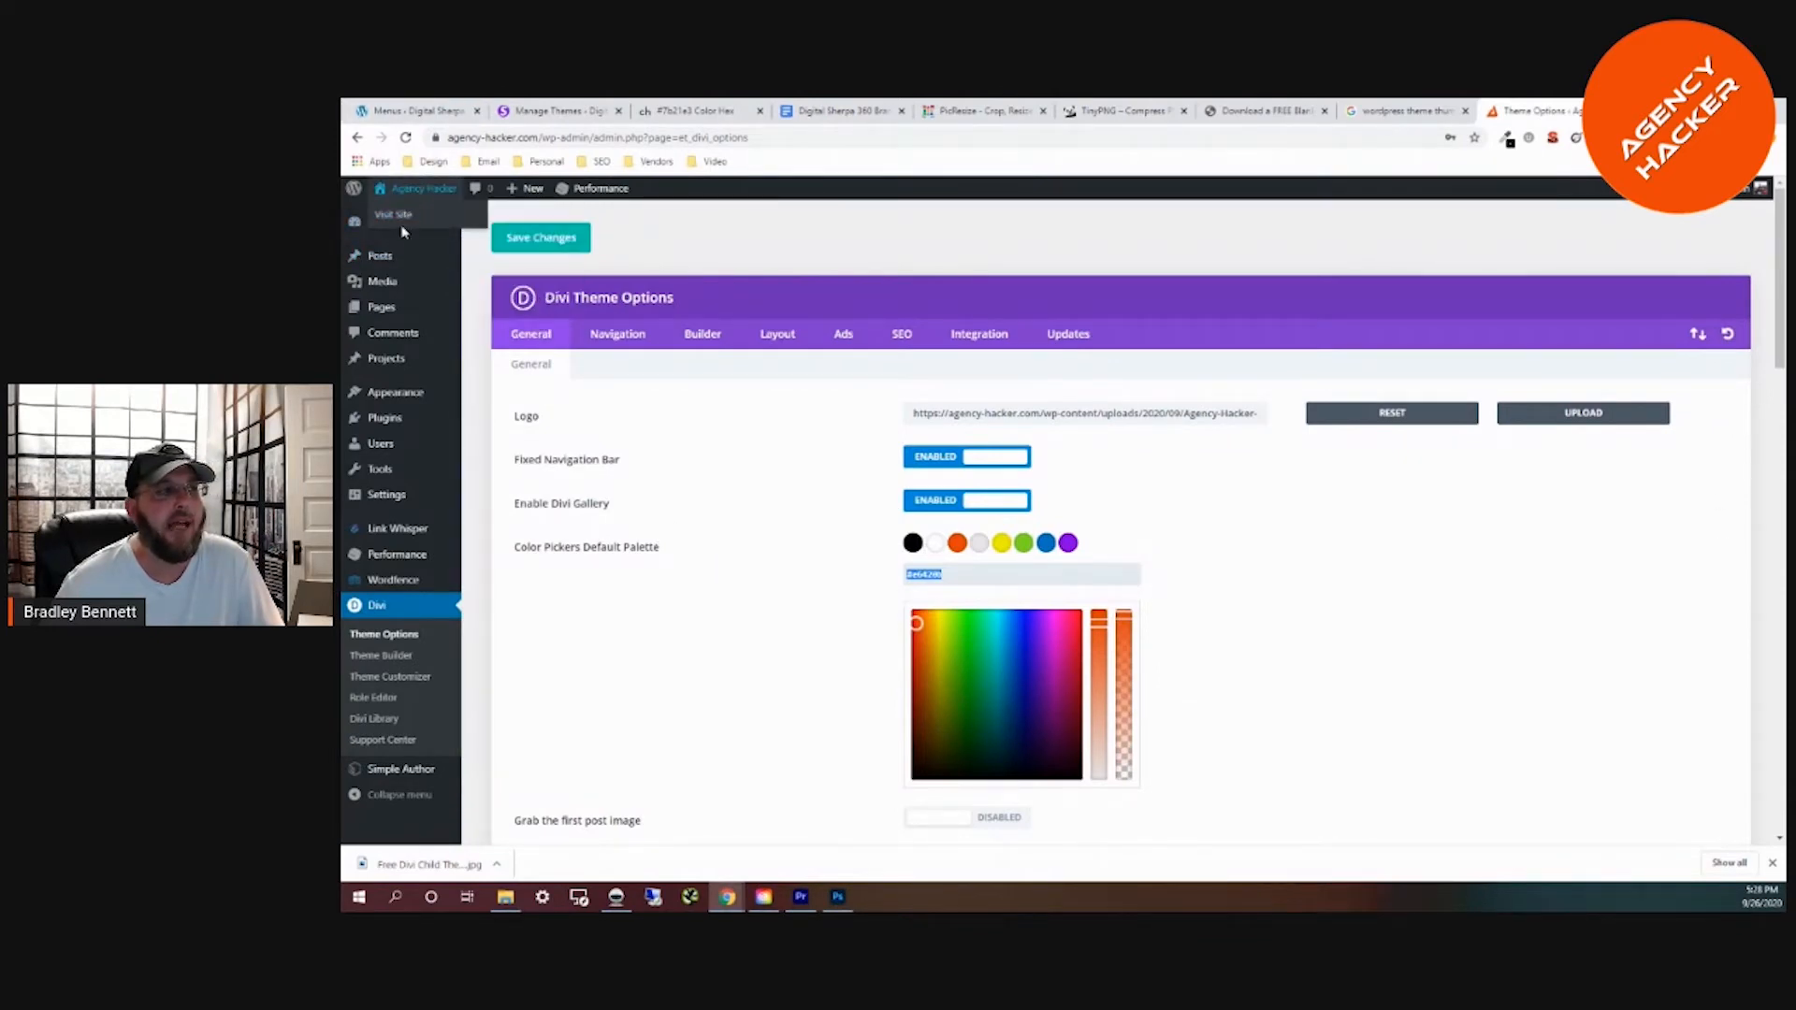
{"action": "mouse_move", "coordinate": [378, 257]}
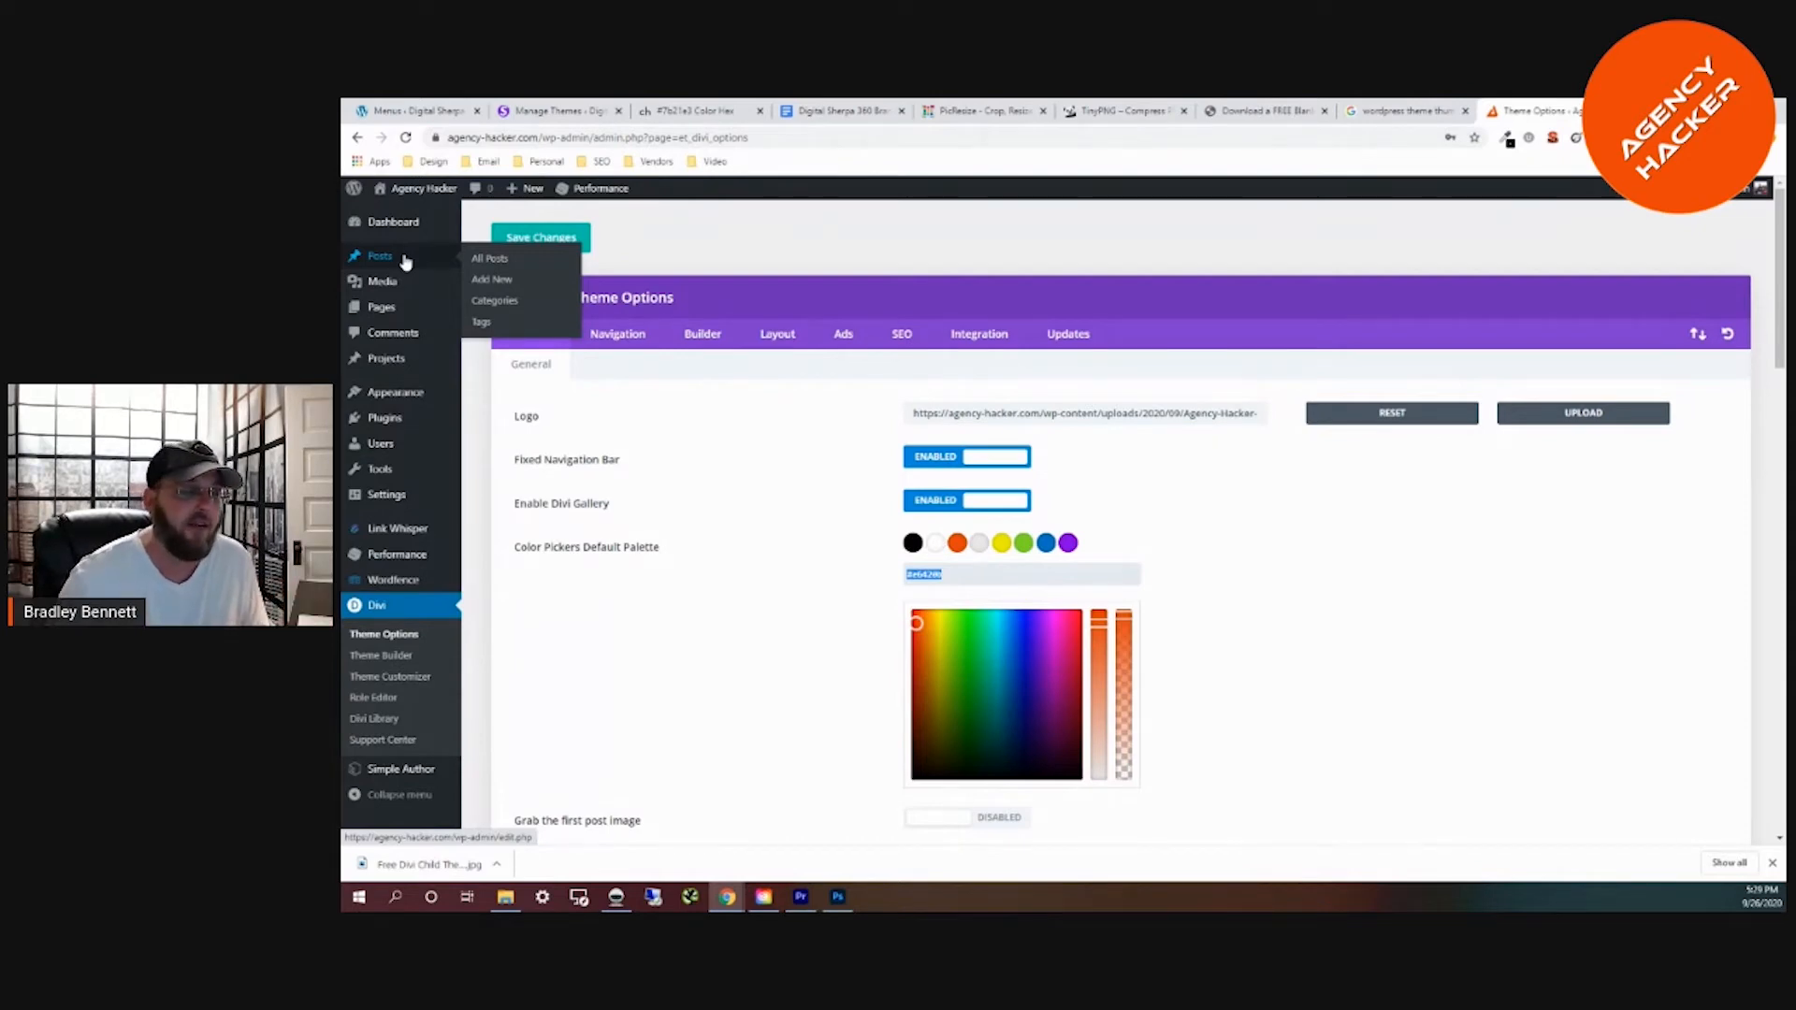
{"action": "left_click", "coordinate": [492, 286]}
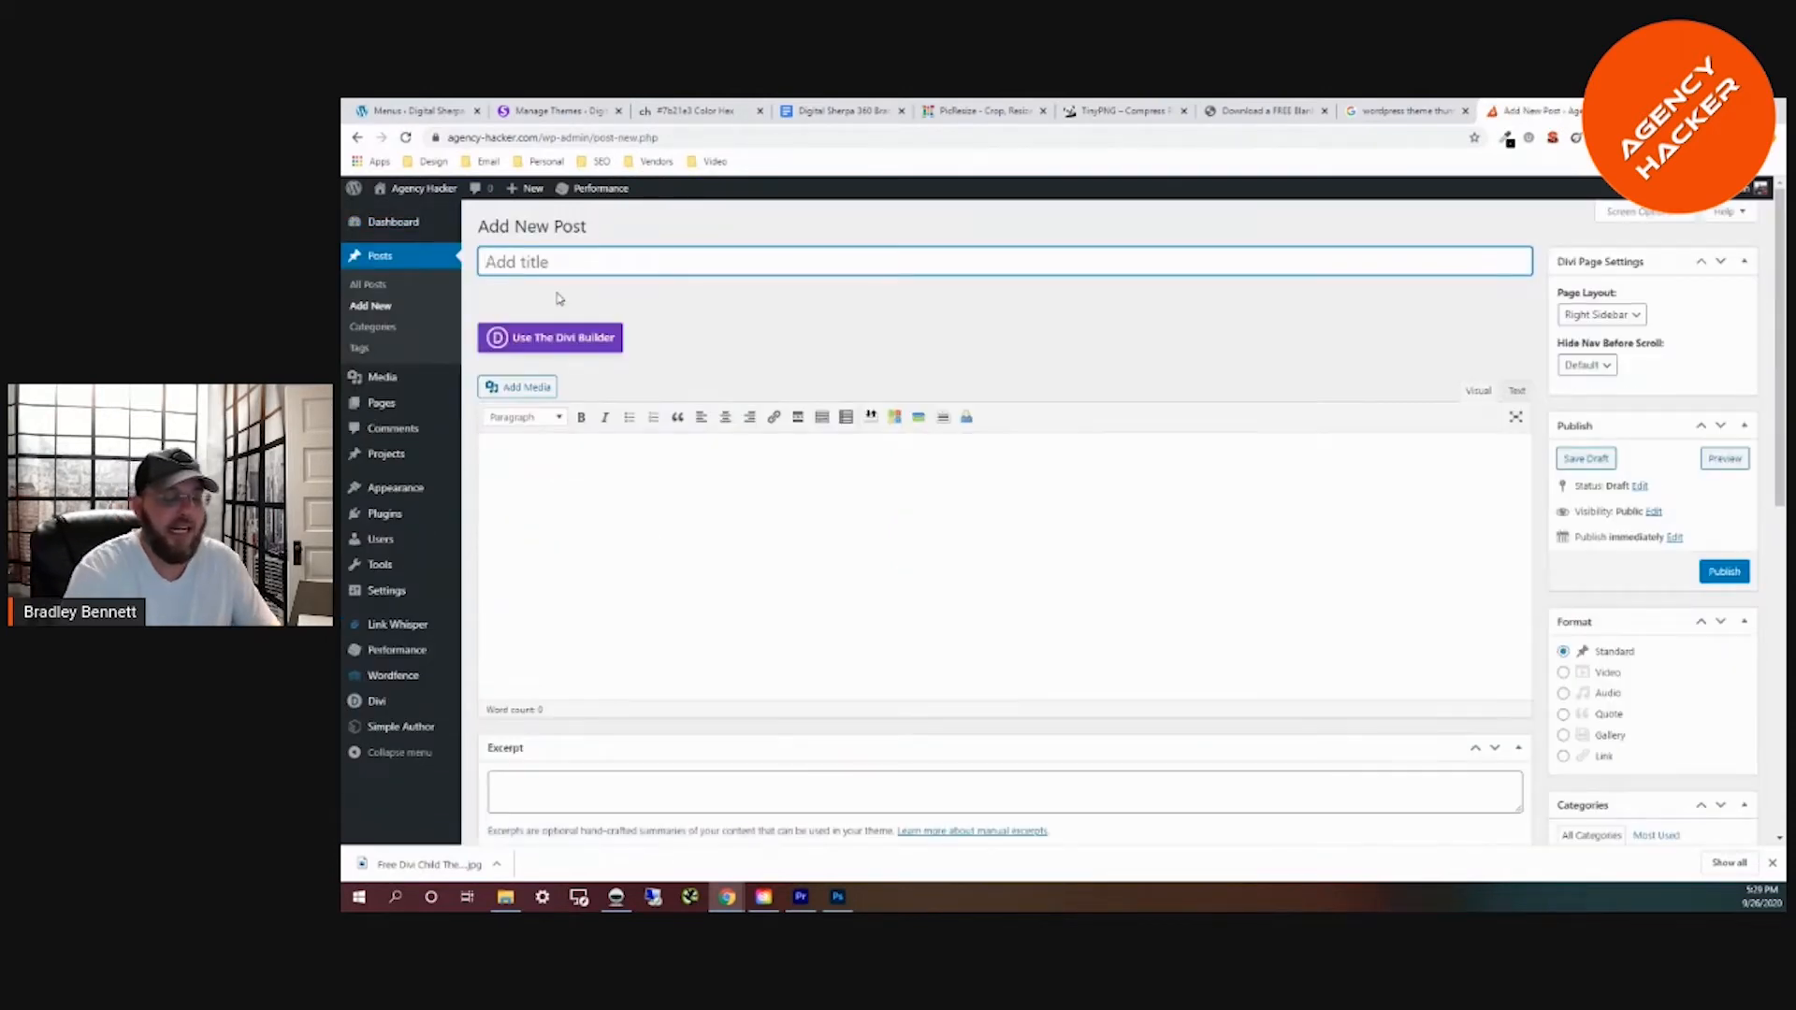
{"action": "type", "text": "Free "}
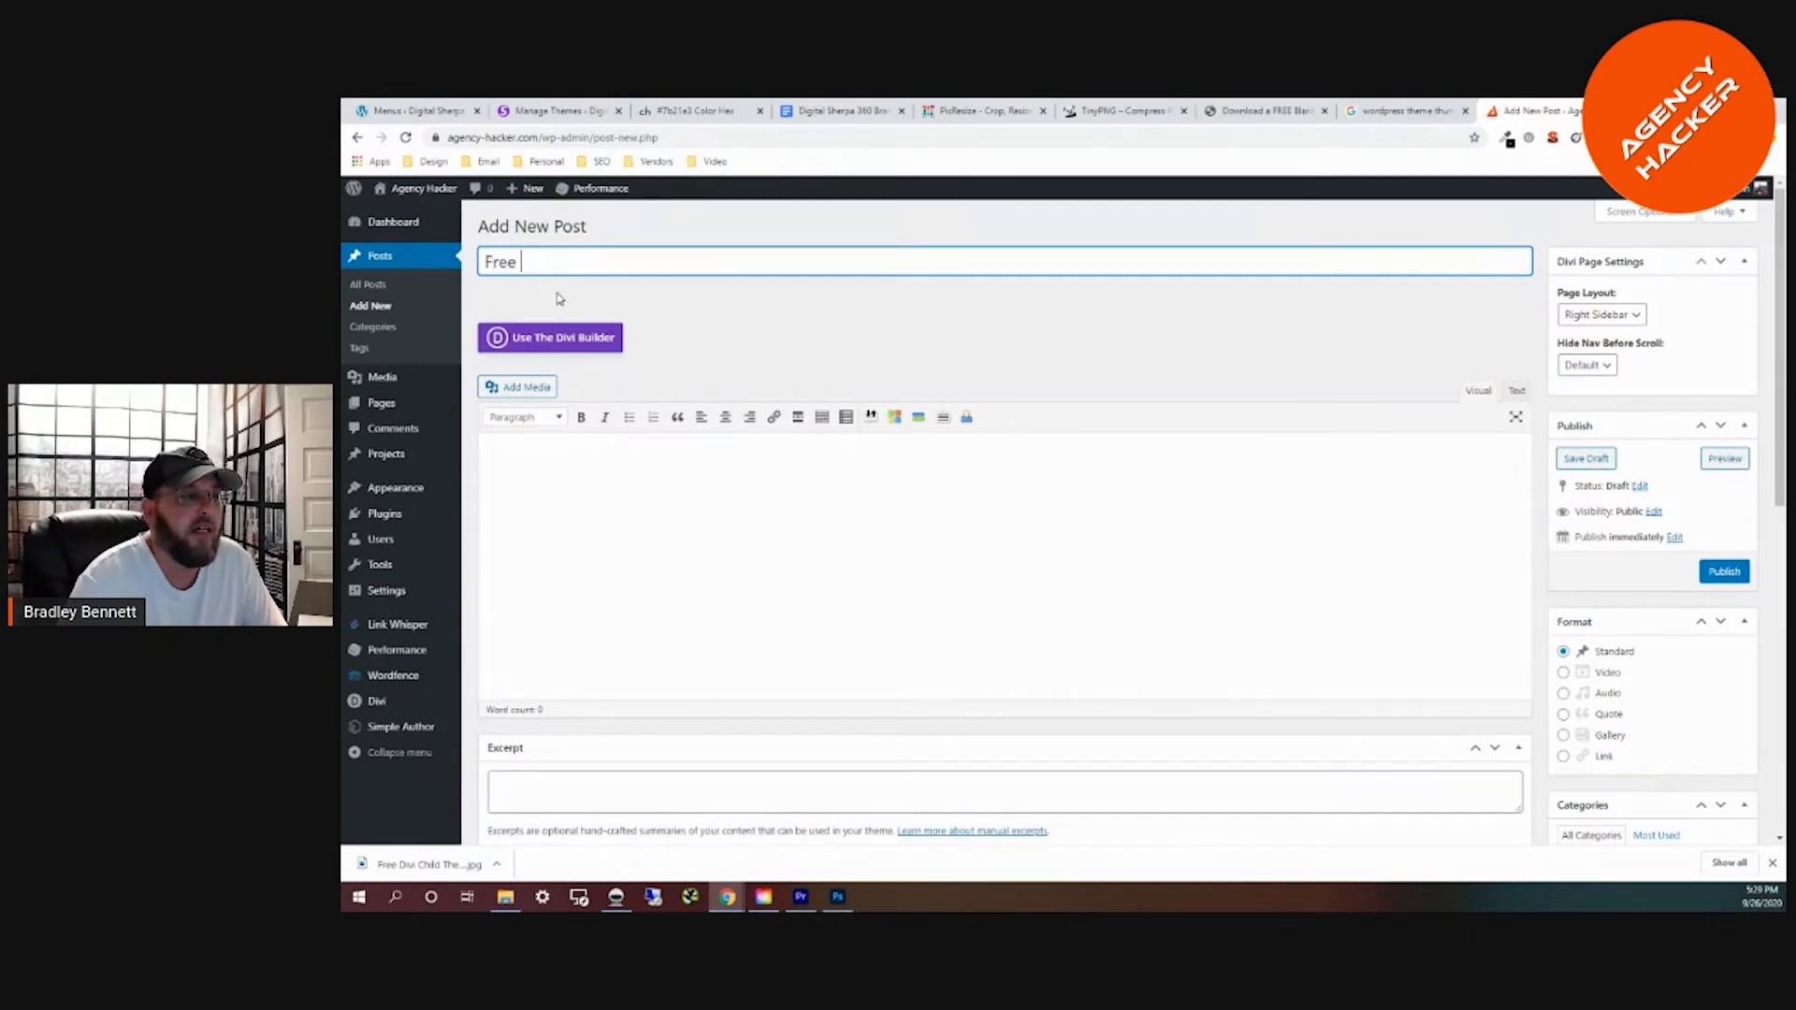
{"action": "type", "text": "Divi Ch"}
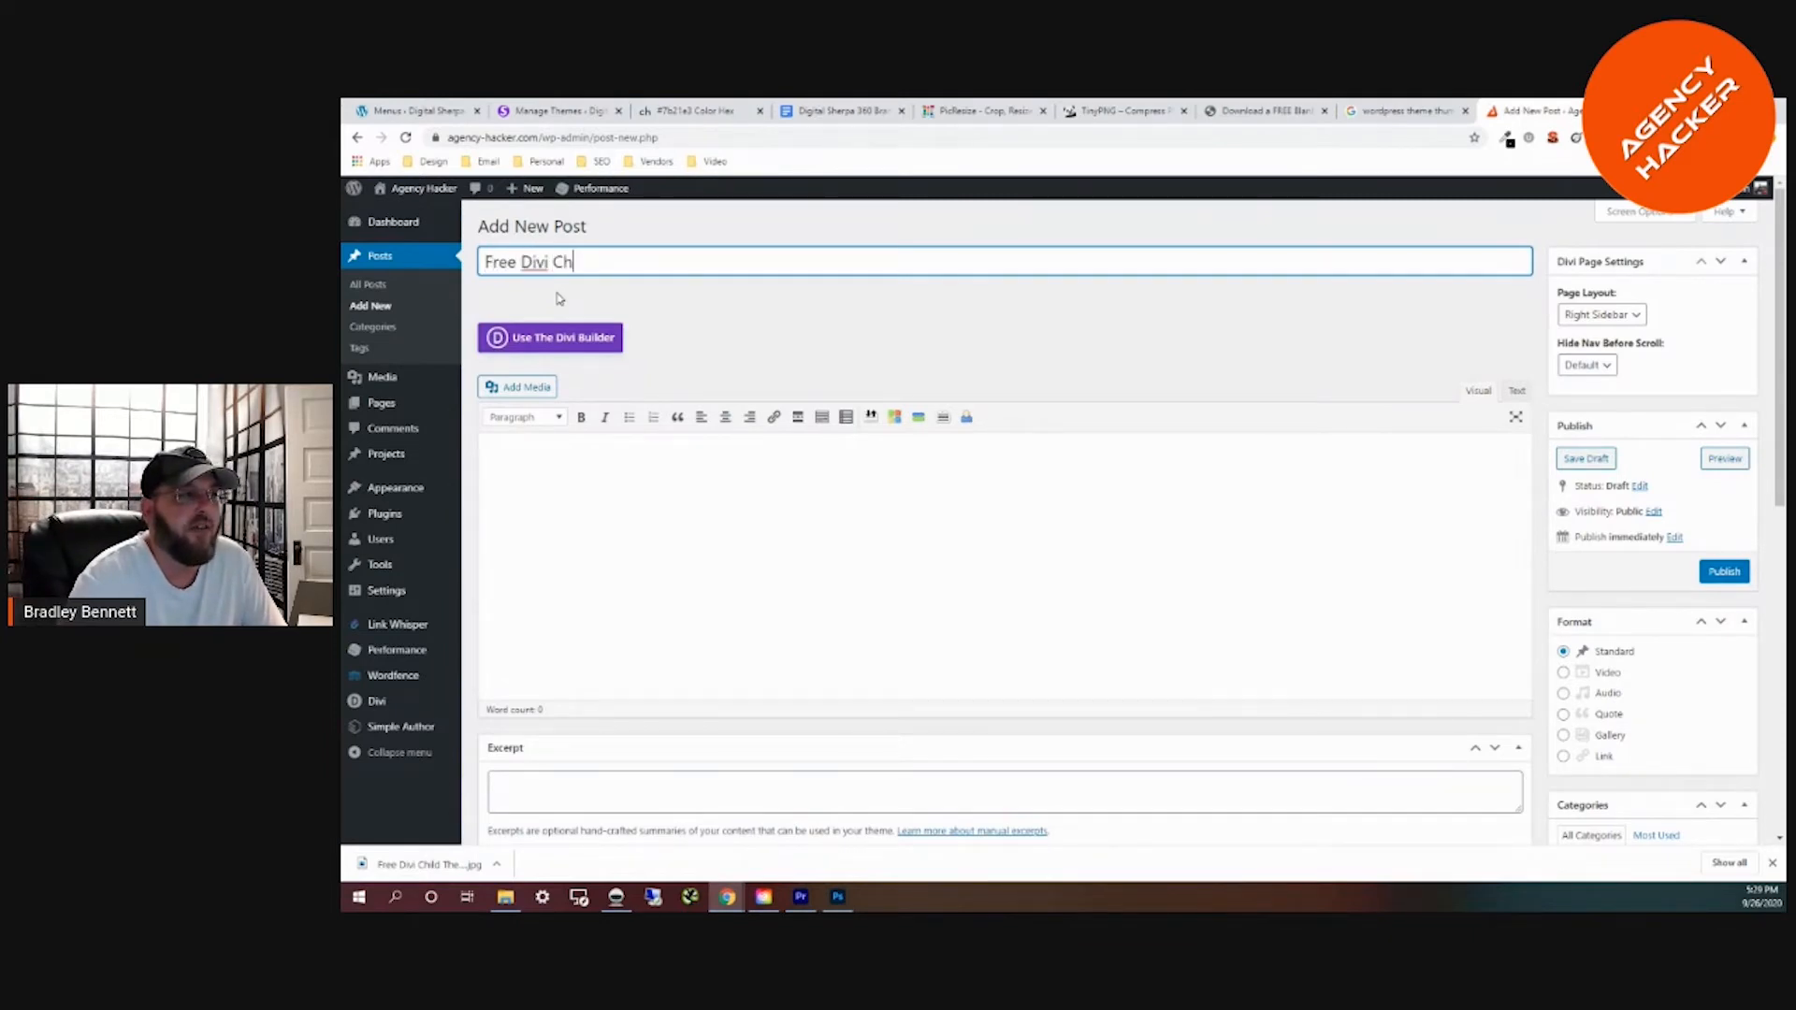
{"action": "type", "text": "ild Theme"}
{"action": "key", "text": "Tab"}
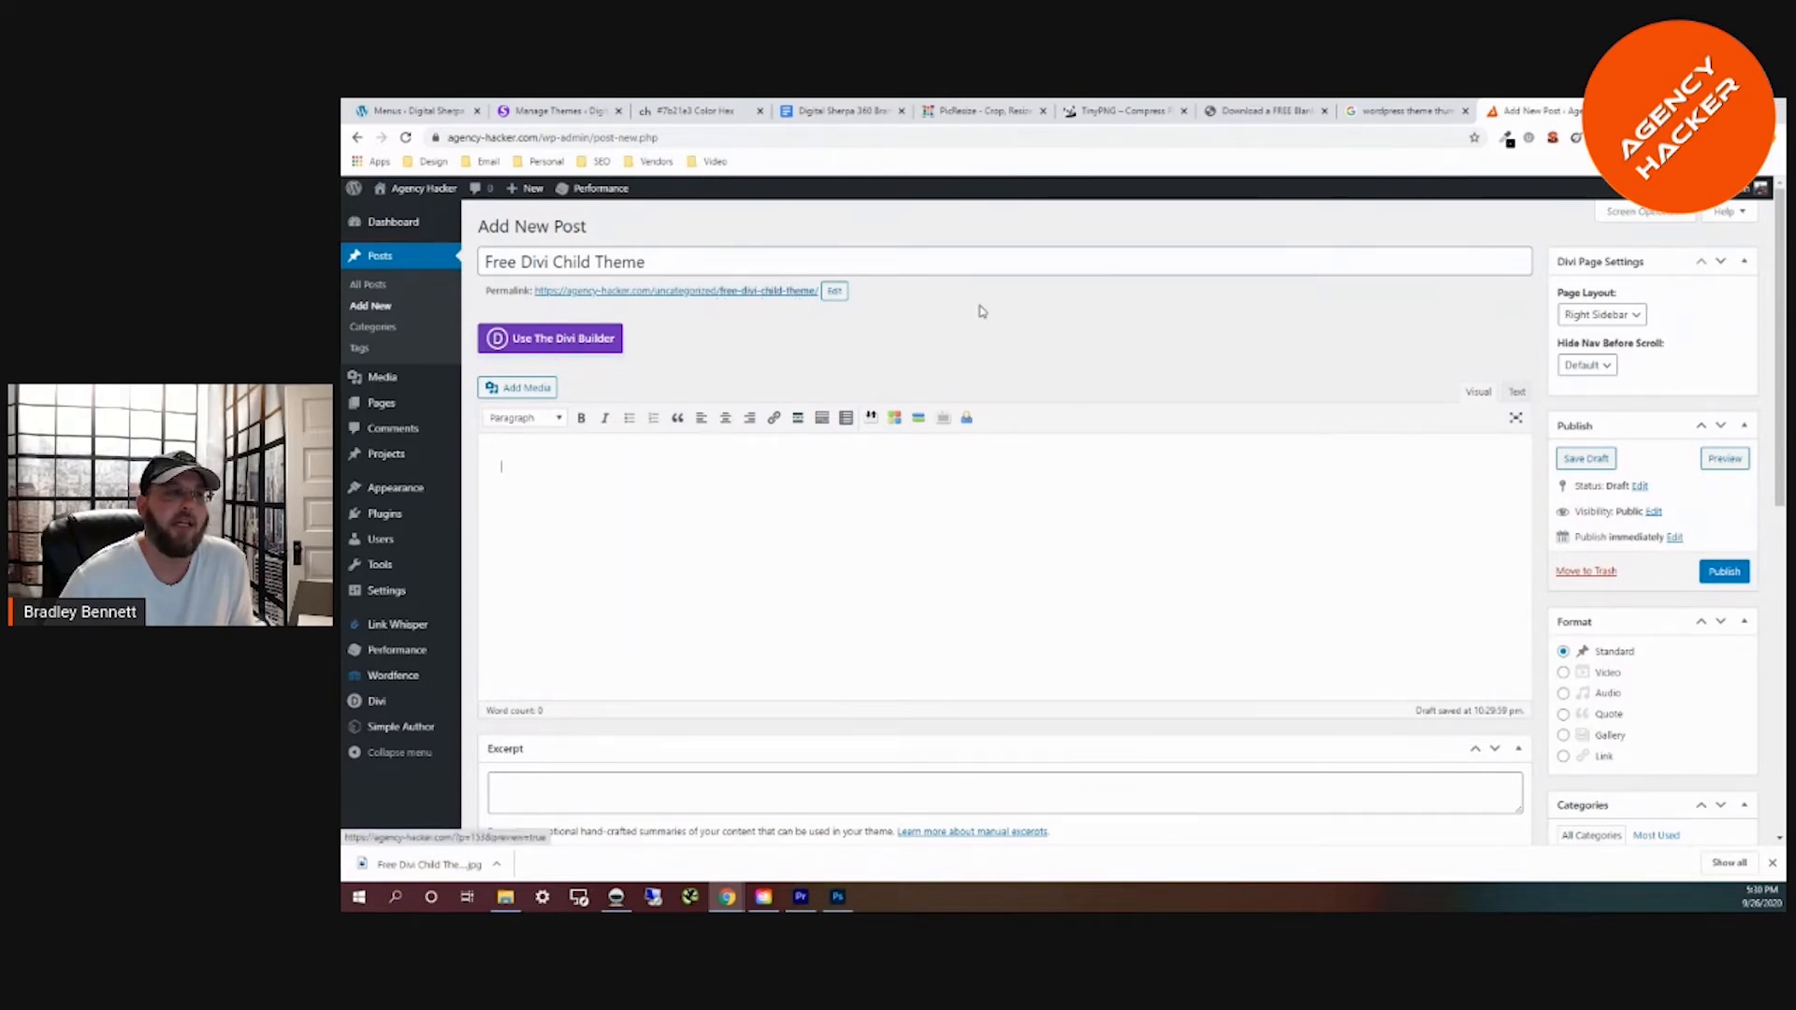
Create a new category named Website Design for the post
{"action": "scroll", "coordinate": [1028, 325], "scroll_direction": "down", "scroll_amount": 15}
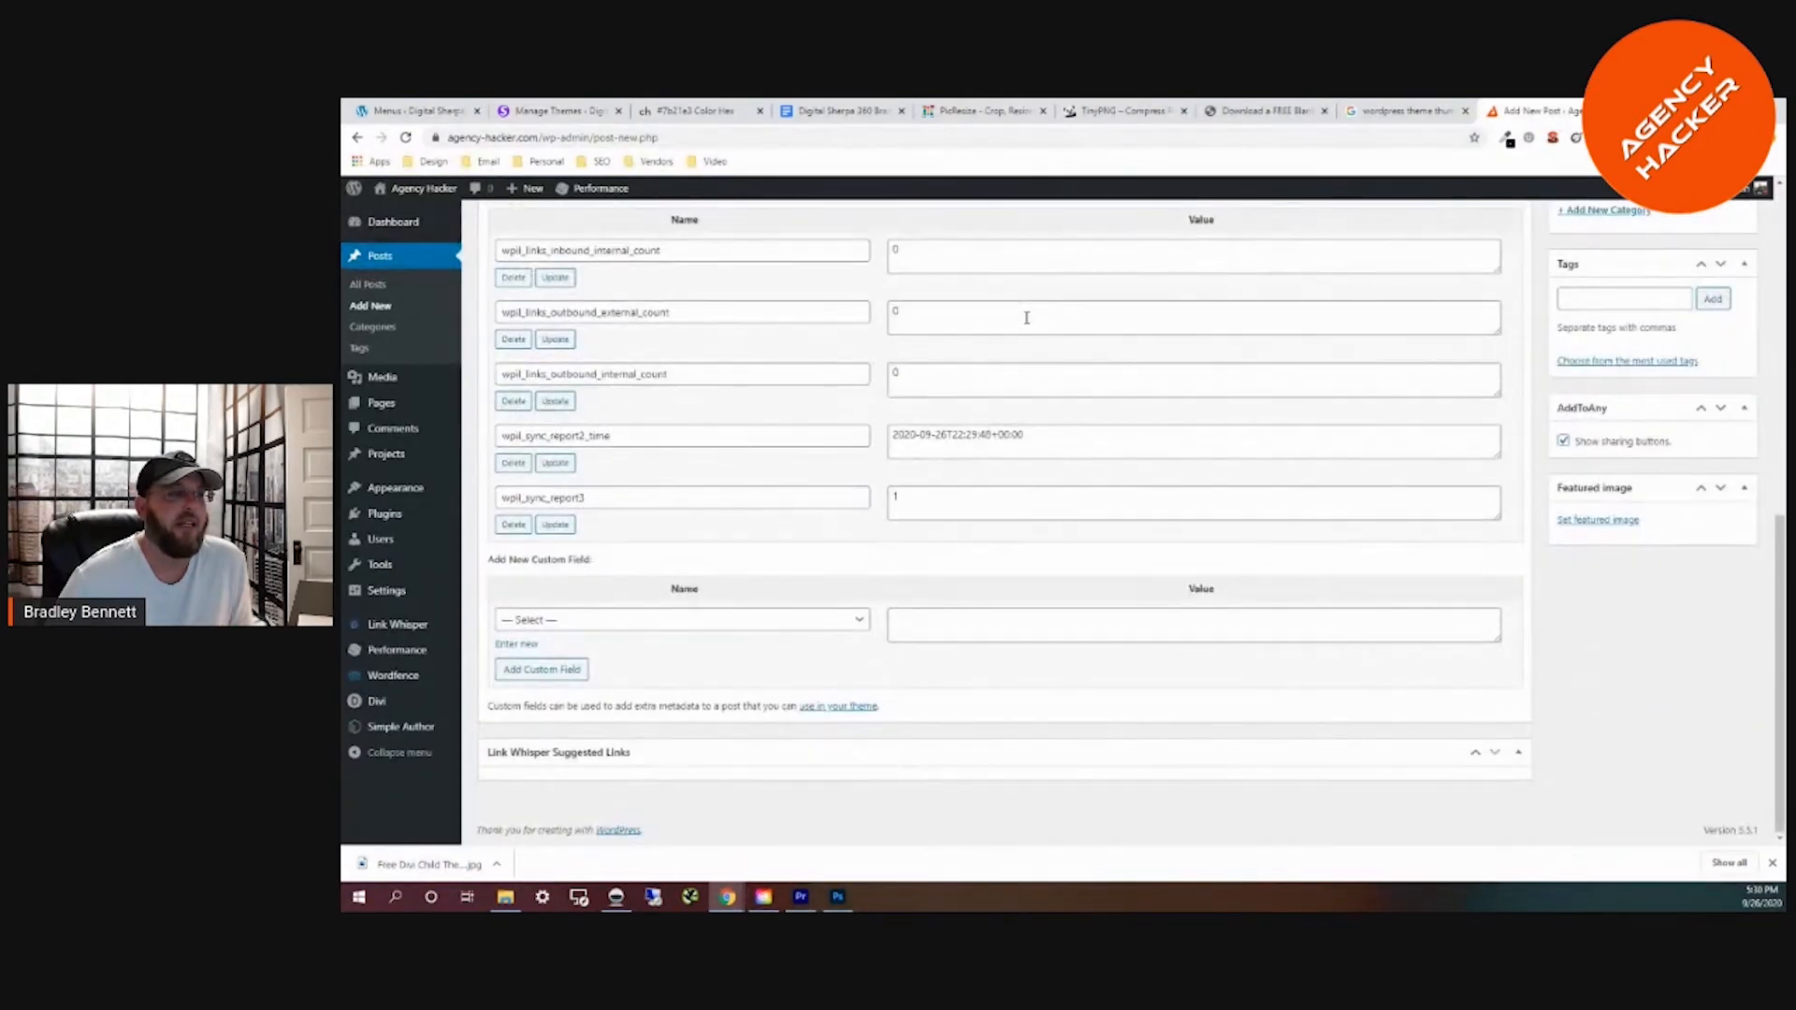
{"action": "scroll", "coordinate": [1027, 321], "scroll_direction": "up", "scroll_amount": 15}
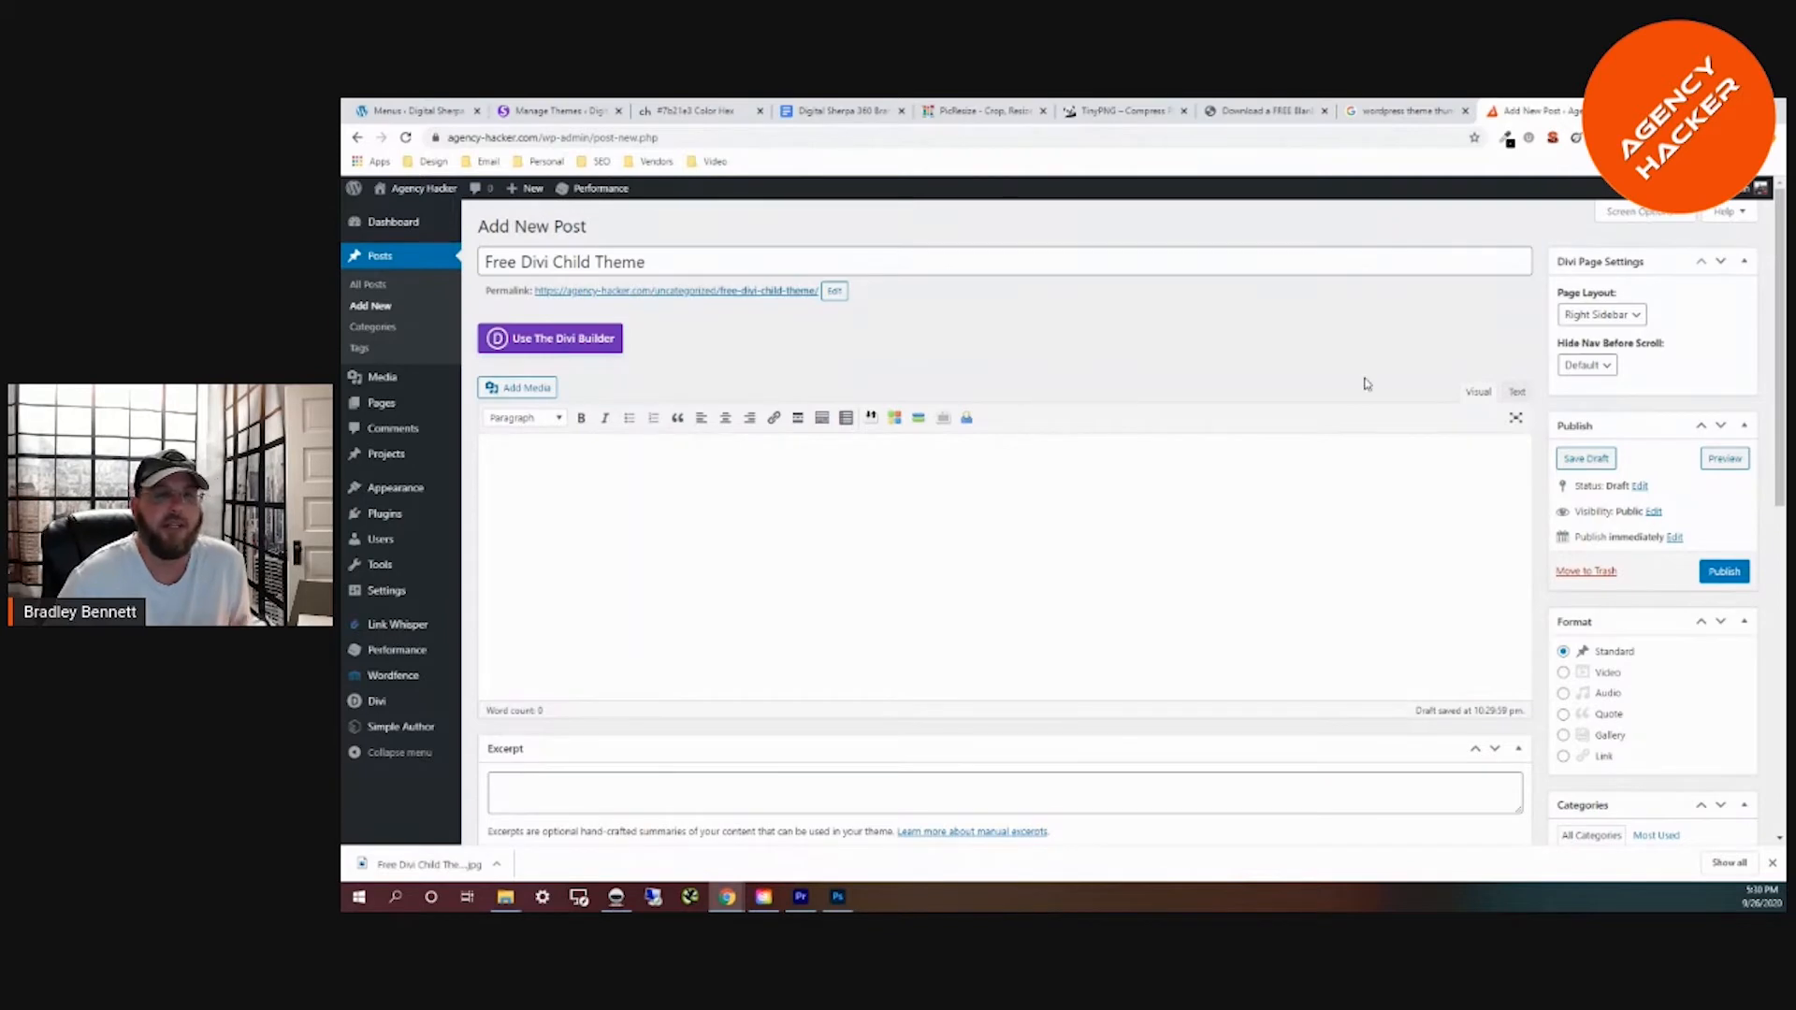
{"action": "scroll", "coordinate": [1454, 383], "scroll_direction": "down", "scroll_amount": 5}
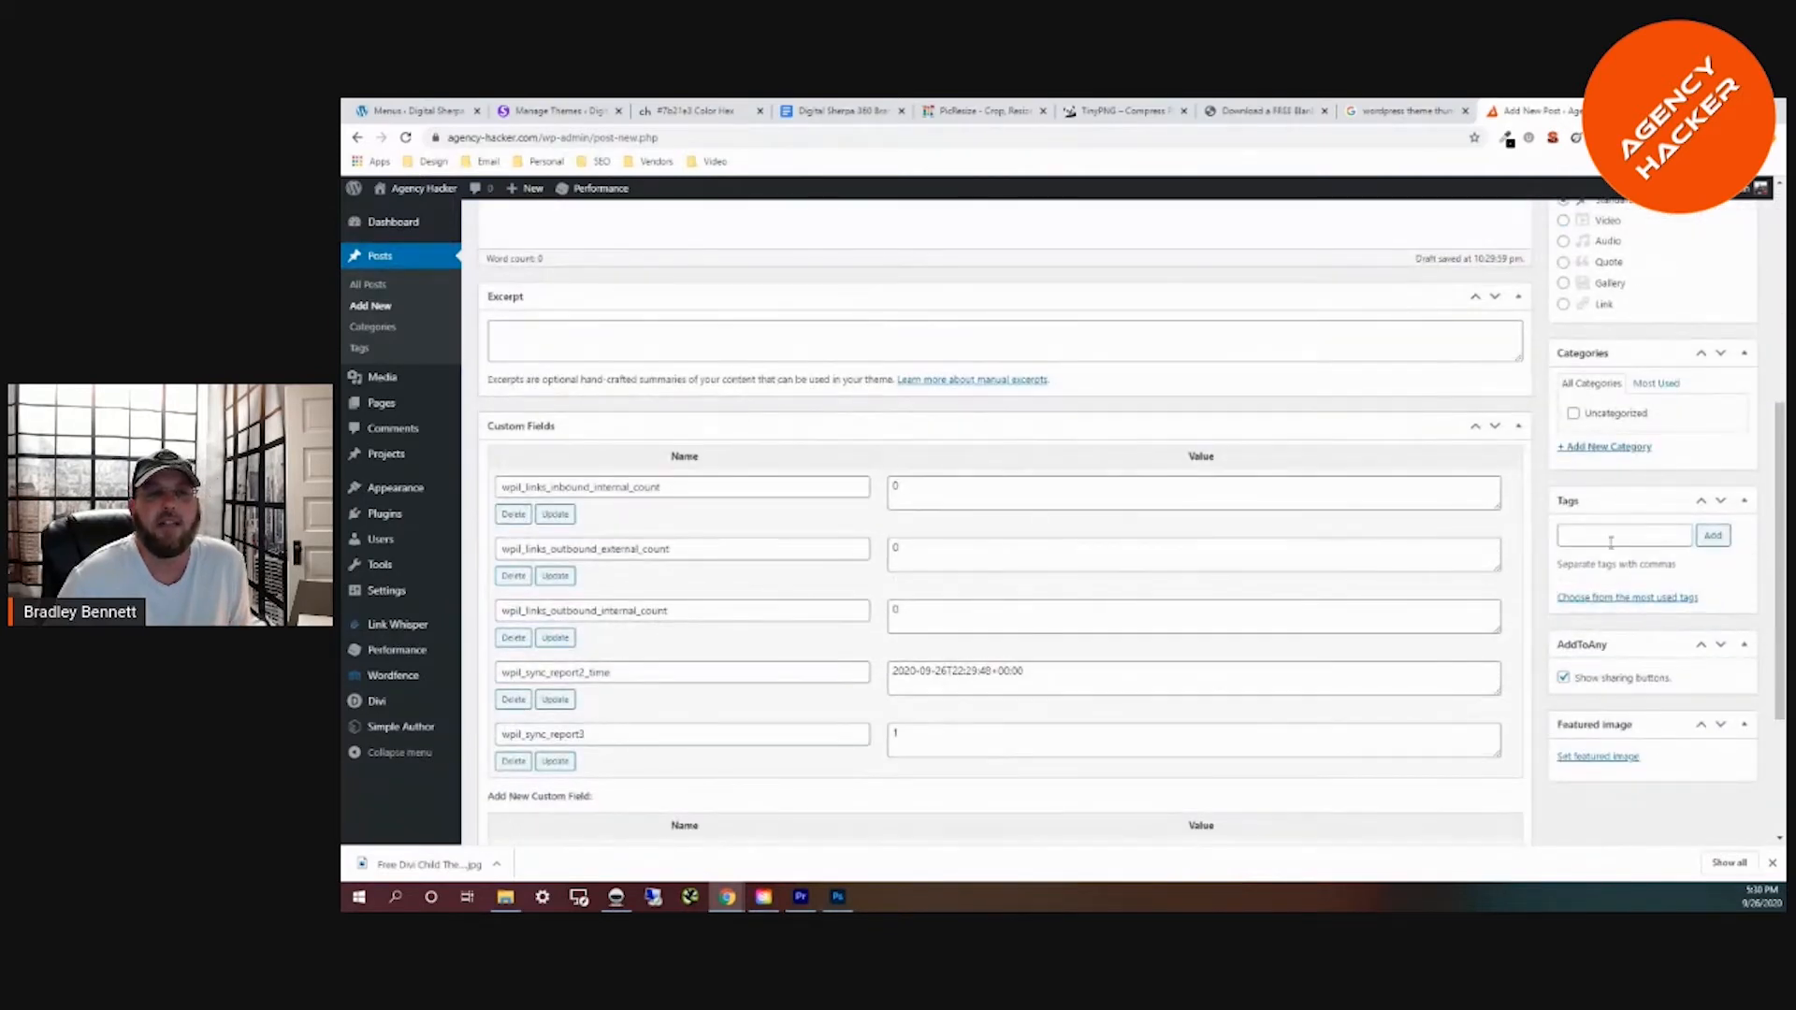
{"action": "left_click", "coordinate": [1579, 536]}
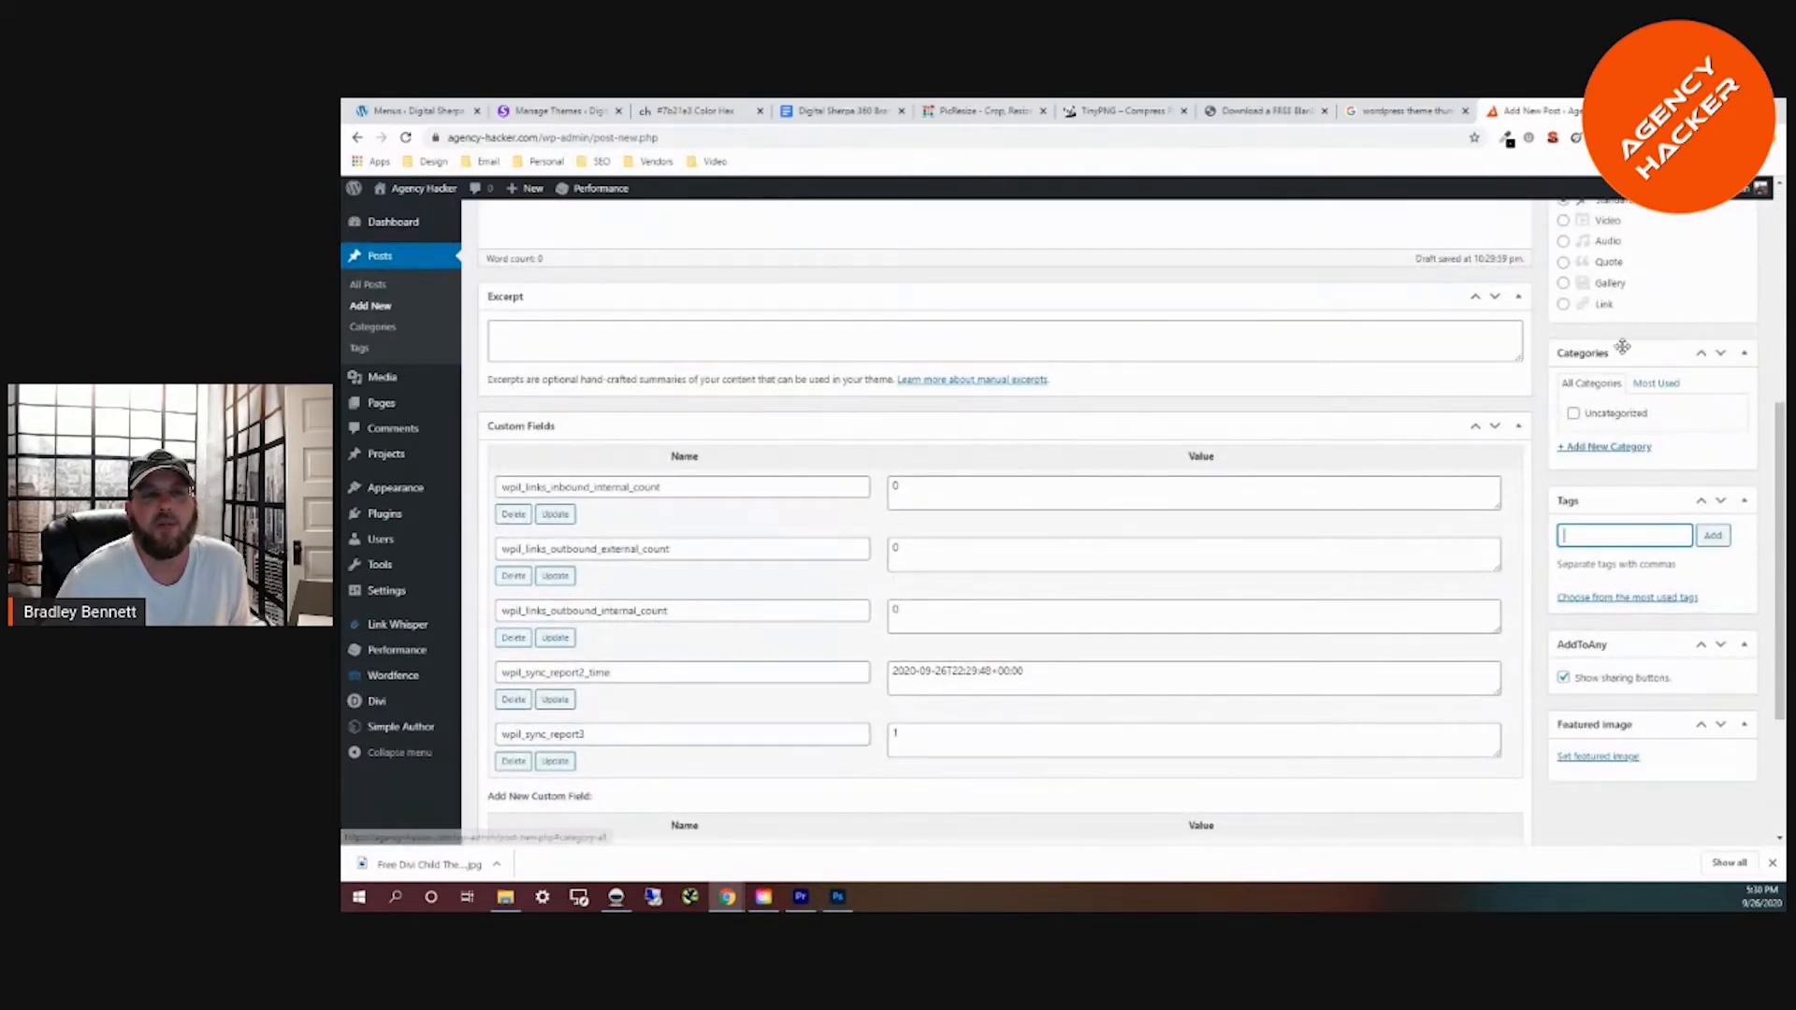
{"action": "left_click", "coordinate": [1605, 449]}
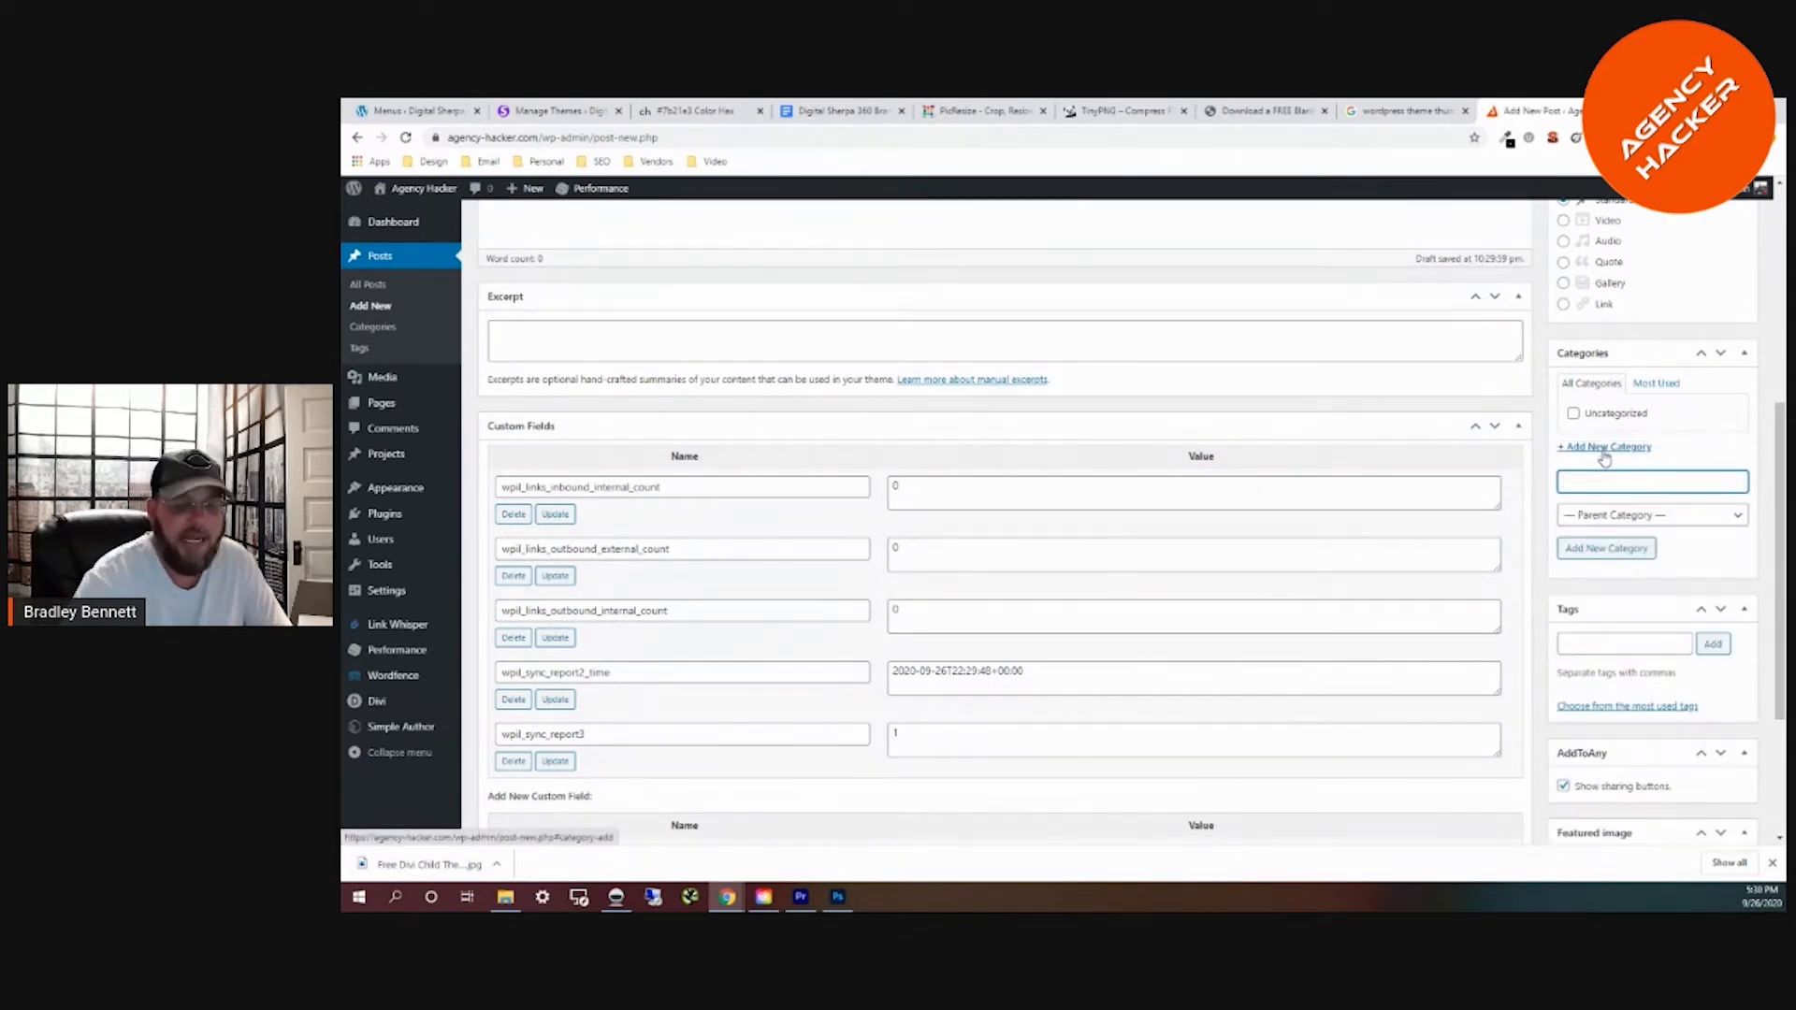
{"action": "type", "text": "Website Design"}
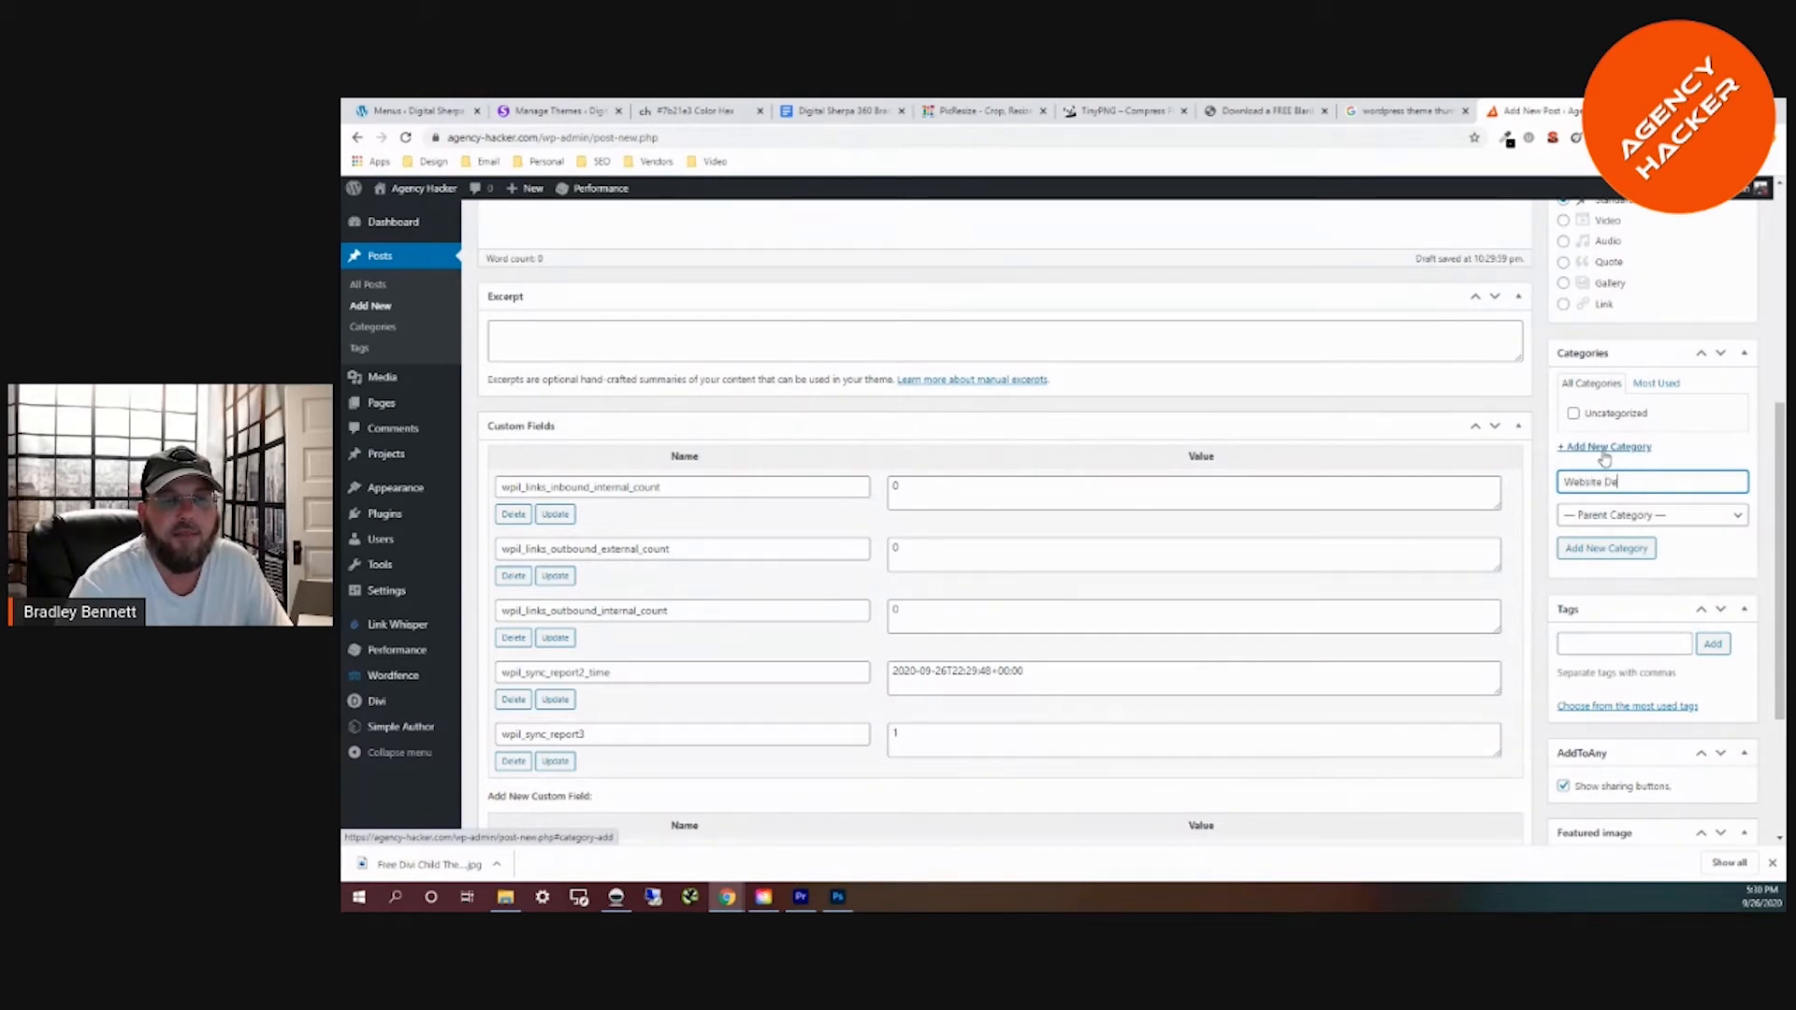
{"action": "left_click", "coordinate": [1634, 552]}
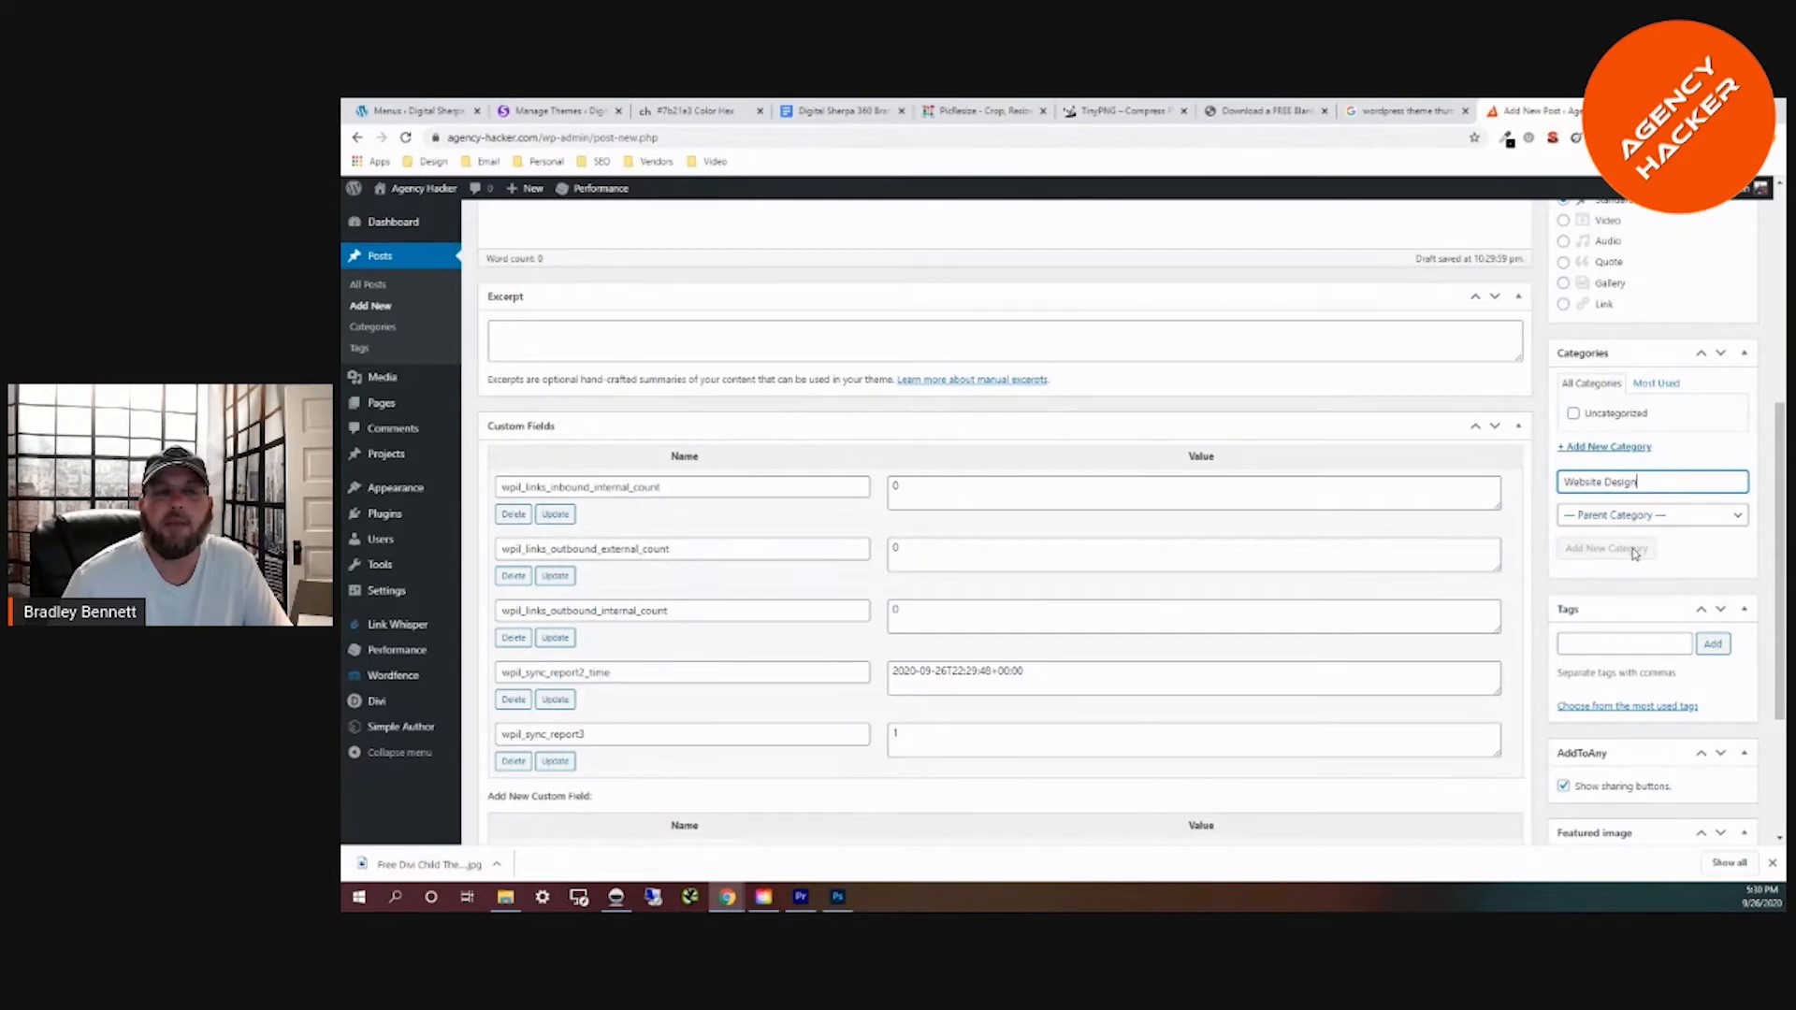
Add the tags child theme, free child theme, free divi child theme and divi child theme to the post
{"action": "left_click", "coordinate": [1581, 642]}
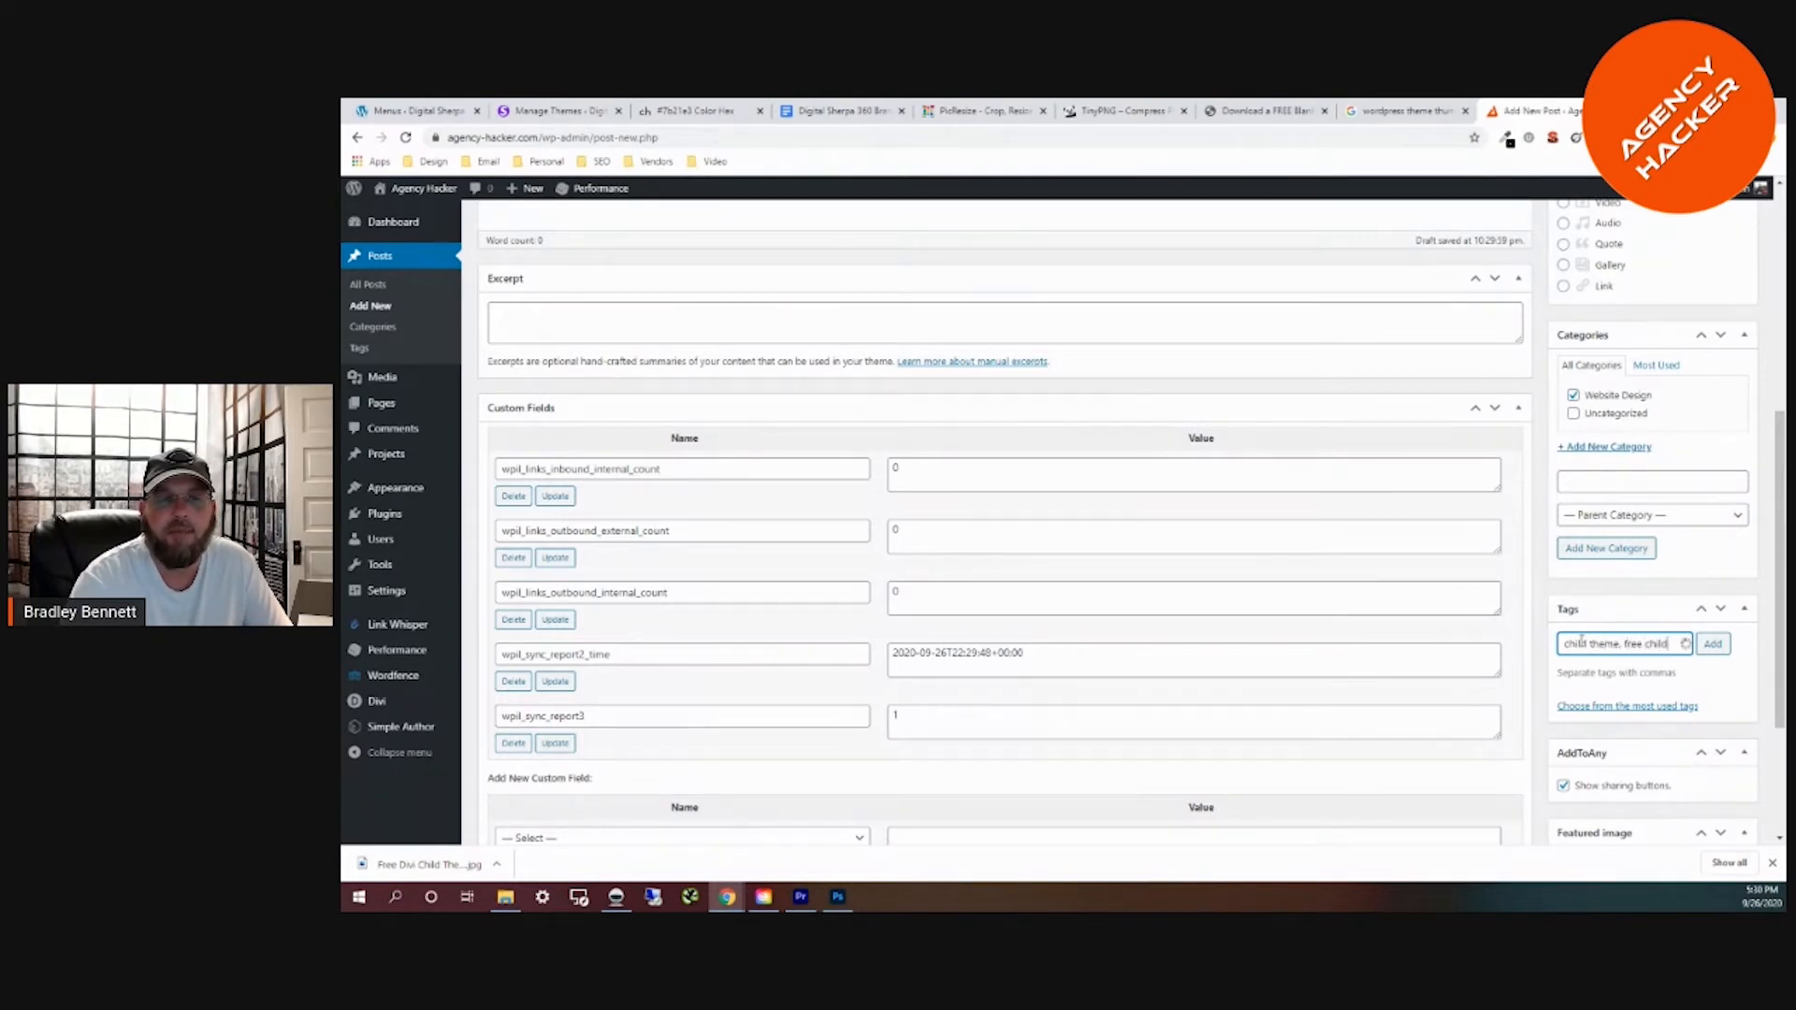
{"action": "type", "text": "child theme, free child theme, free"}
{"action": "type", "text": " divi"}
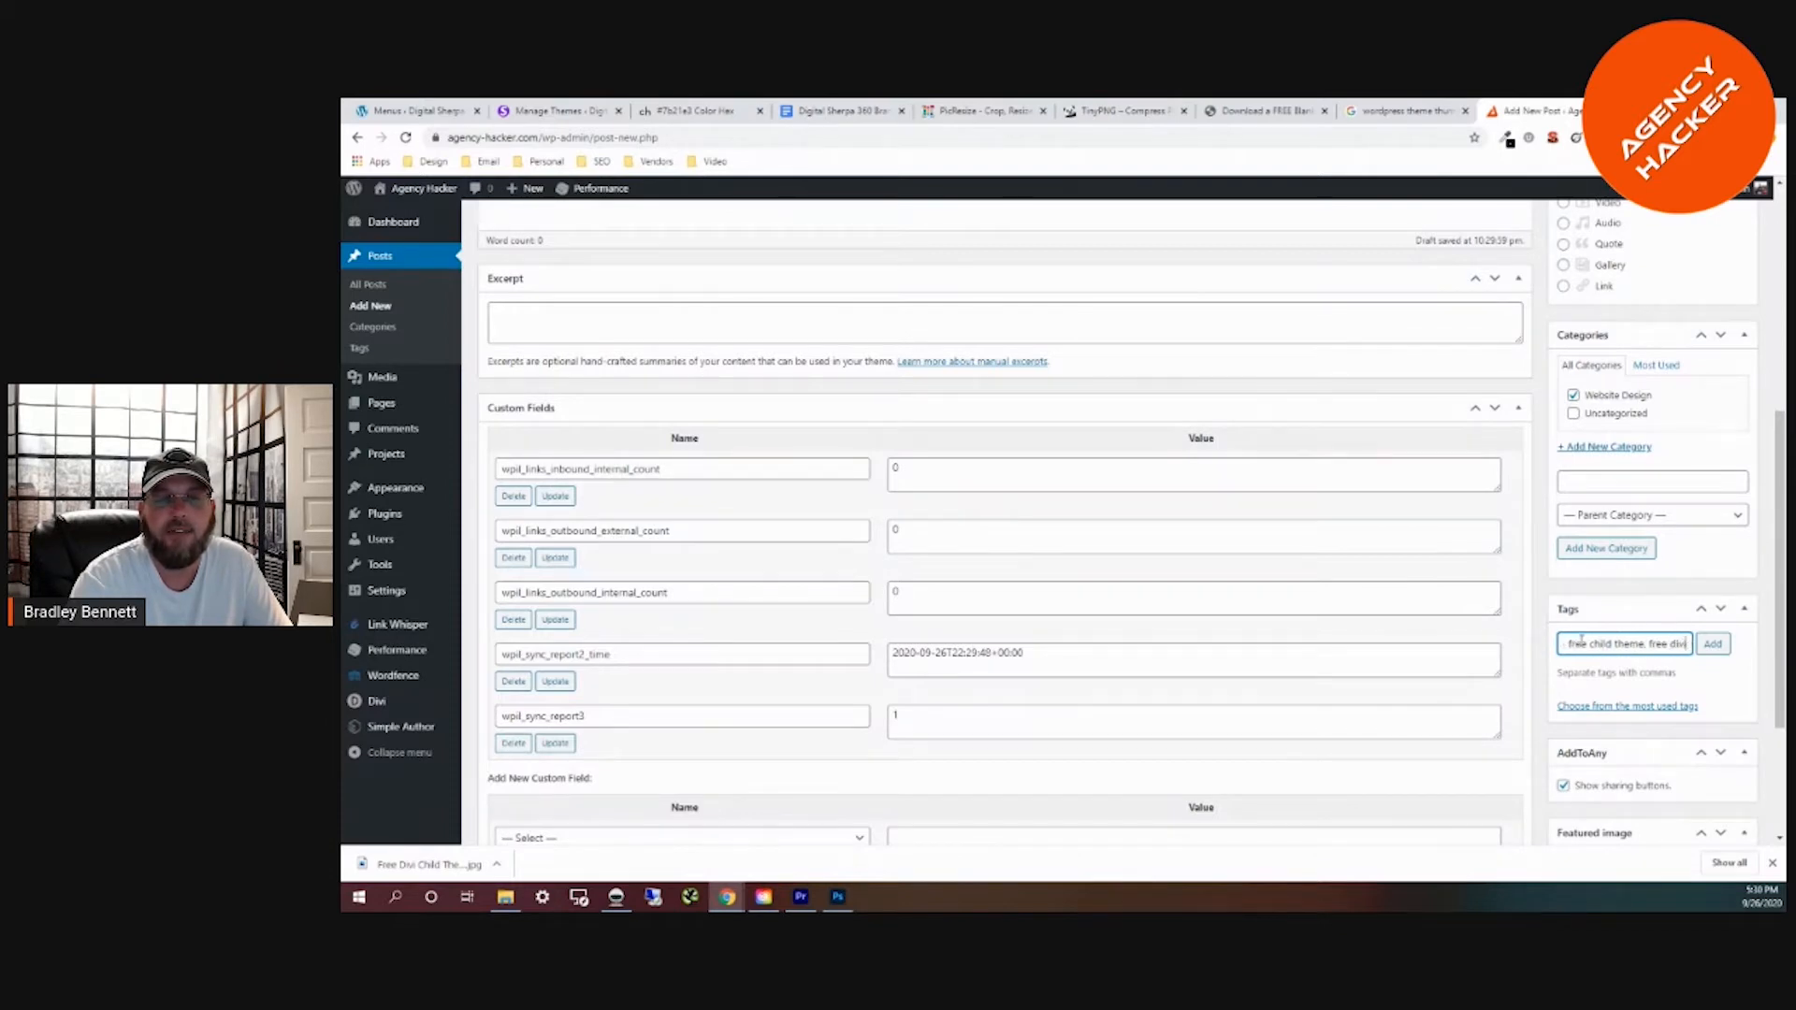
{"action": "type", "text": " childtheme"}
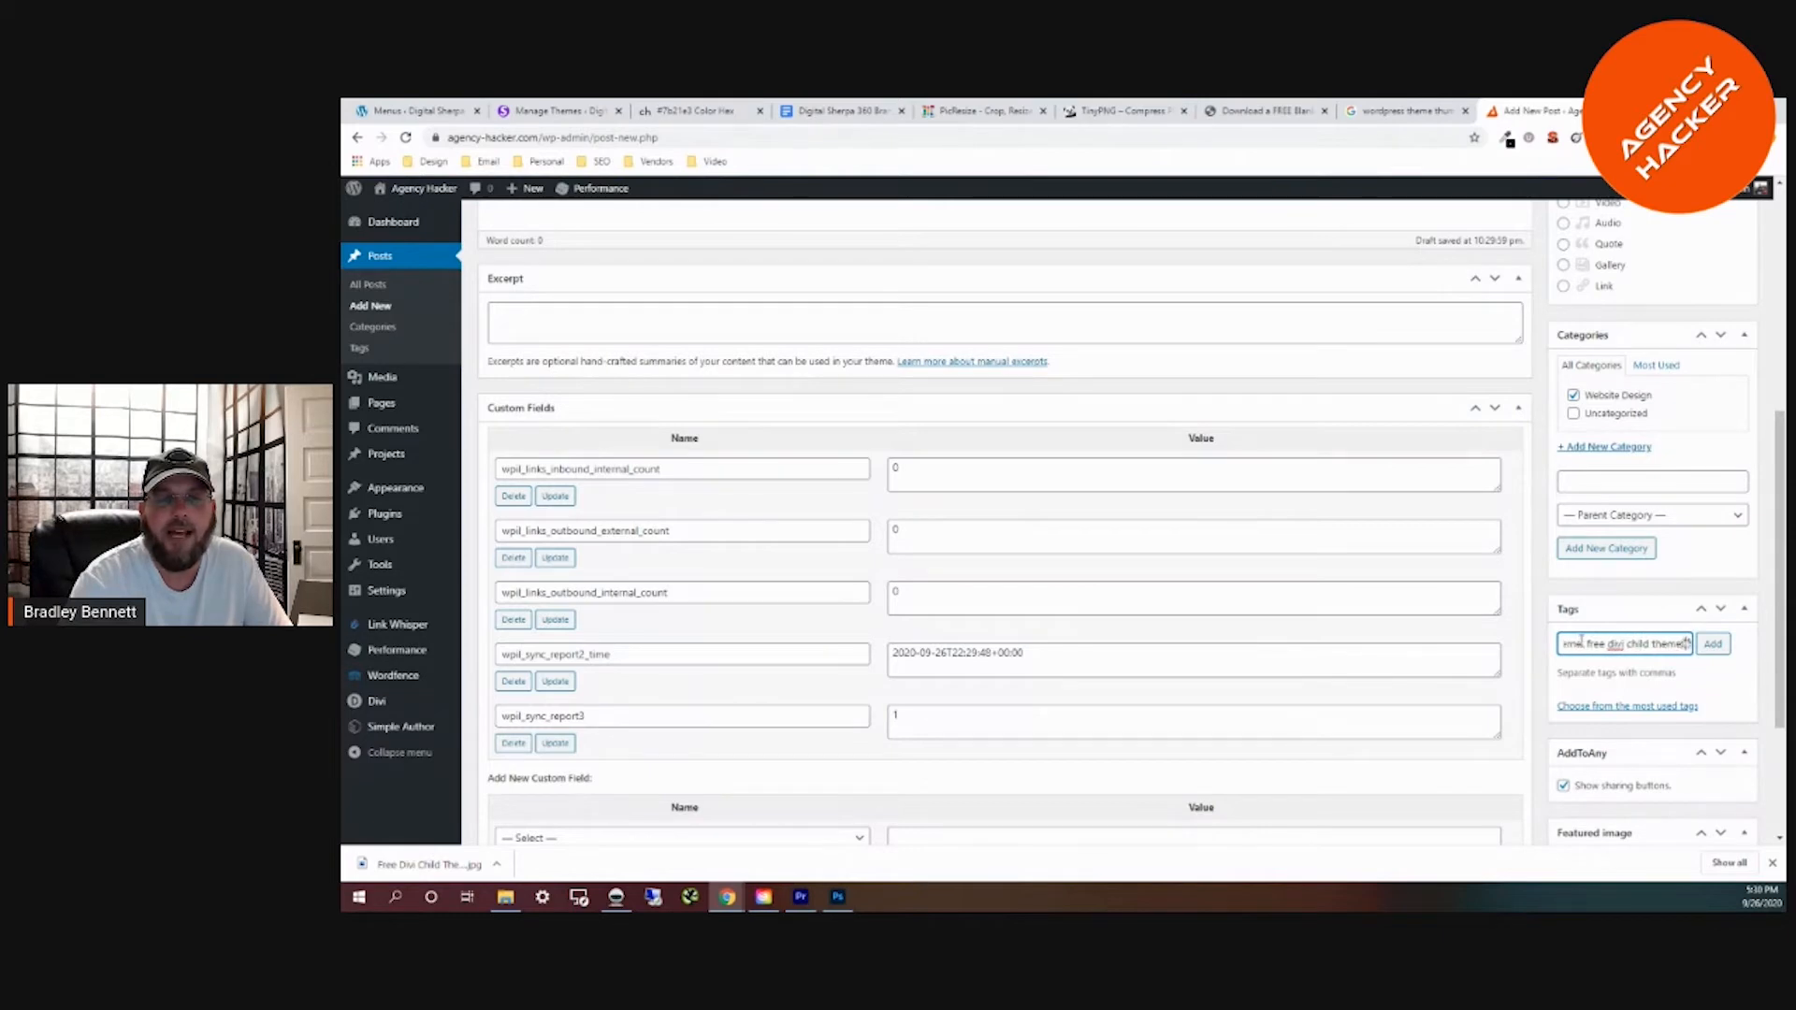
{"action": "type", "text": ", divi child theme"}
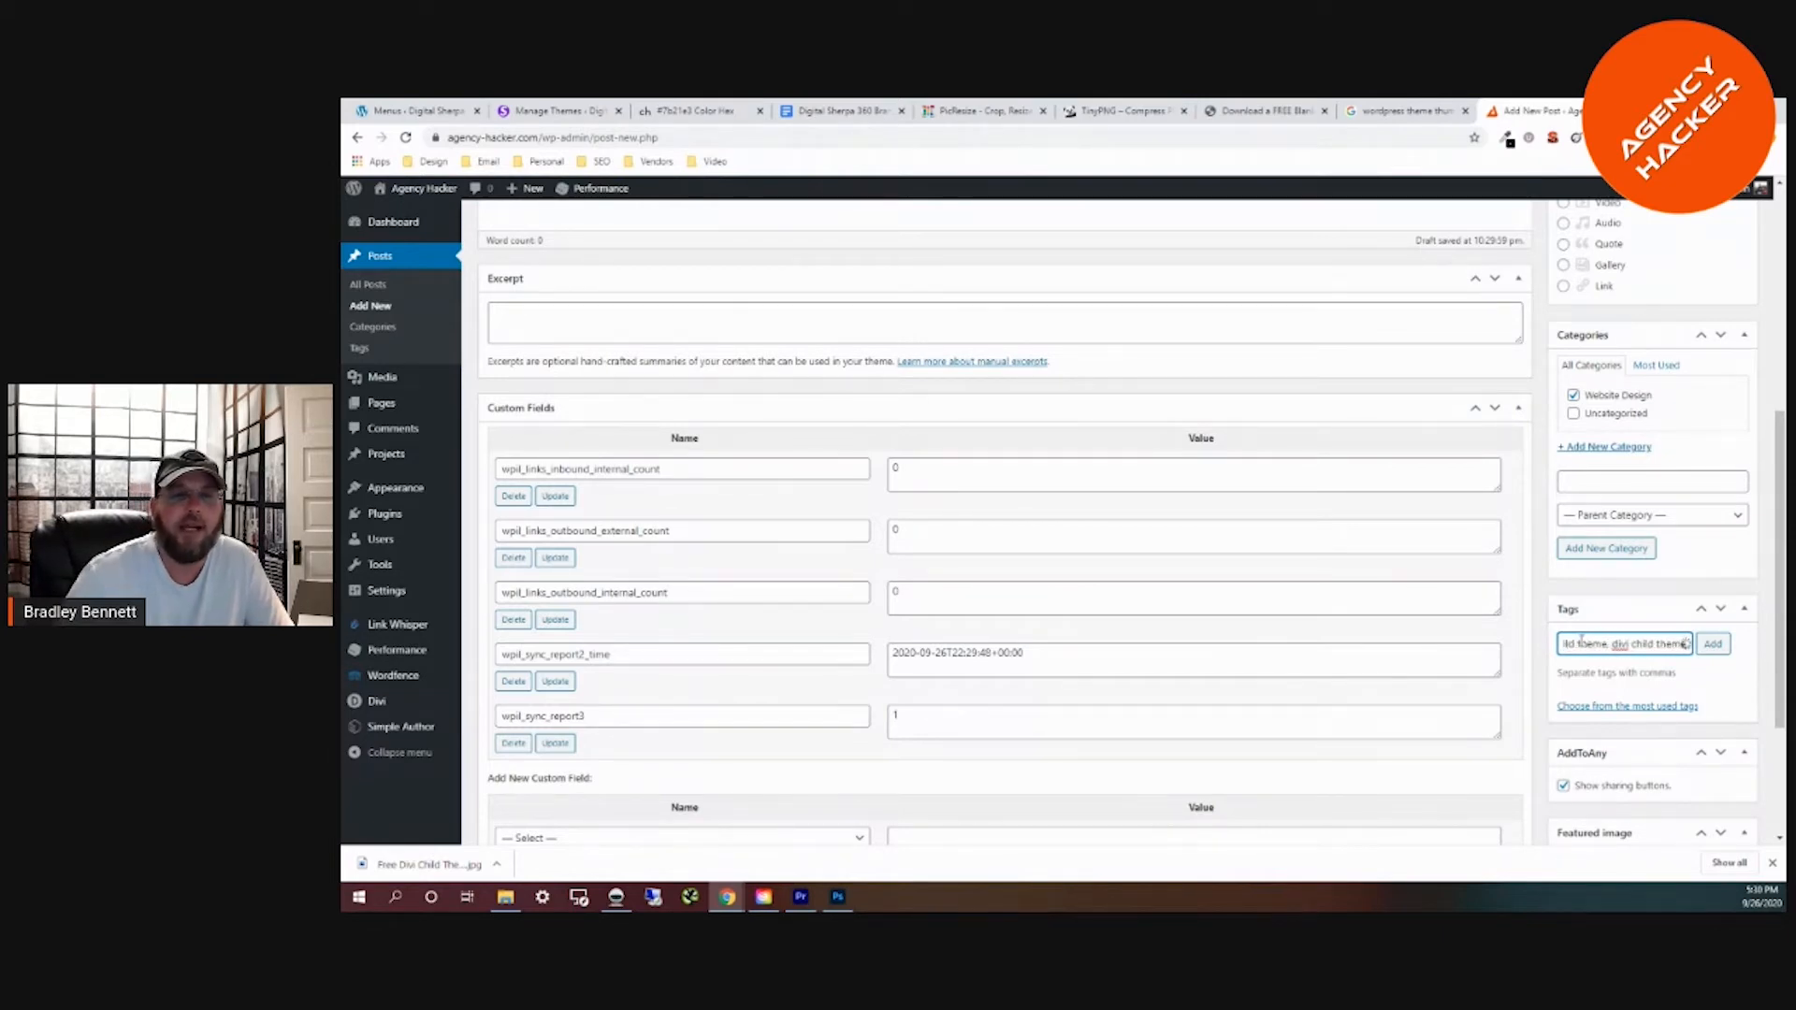
{"action": "left_click", "coordinate": [1715, 646]}
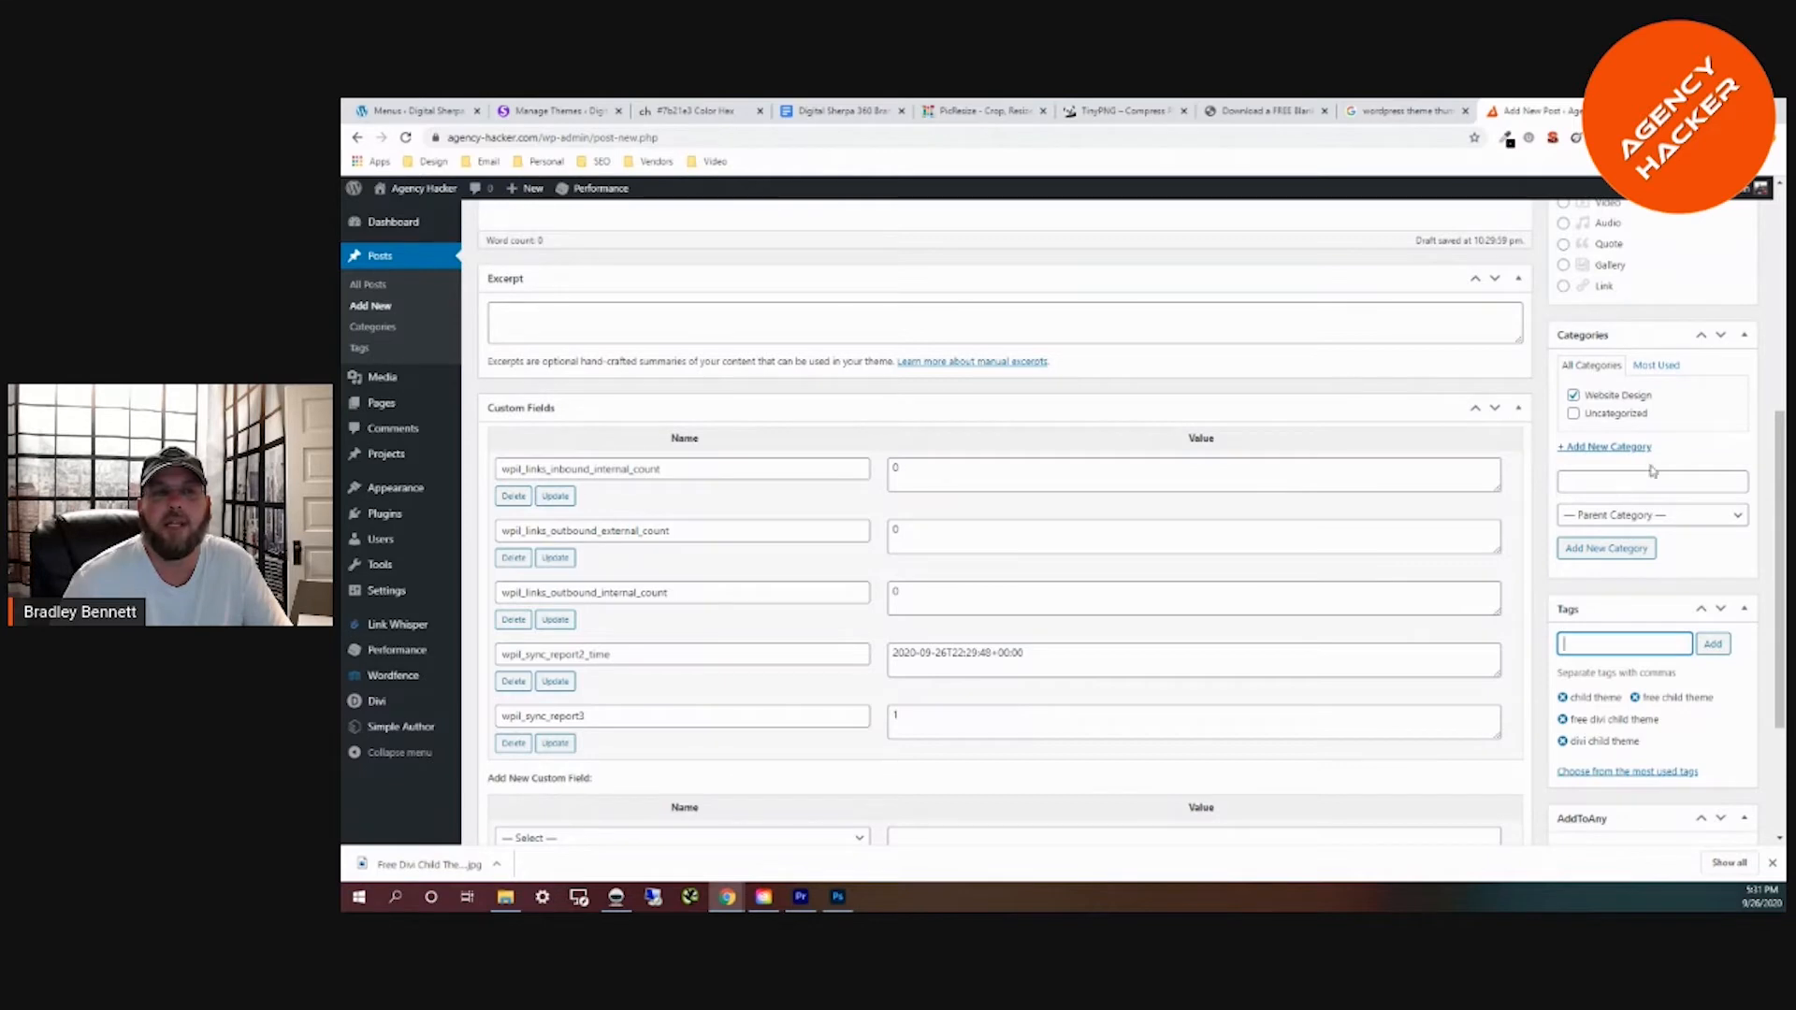
Enable the Divi Builder for the Free Divi Child Theme post
{"action": "scroll", "coordinate": [1701, 587], "scroll_direction": "up", "scroll_amount": 4}
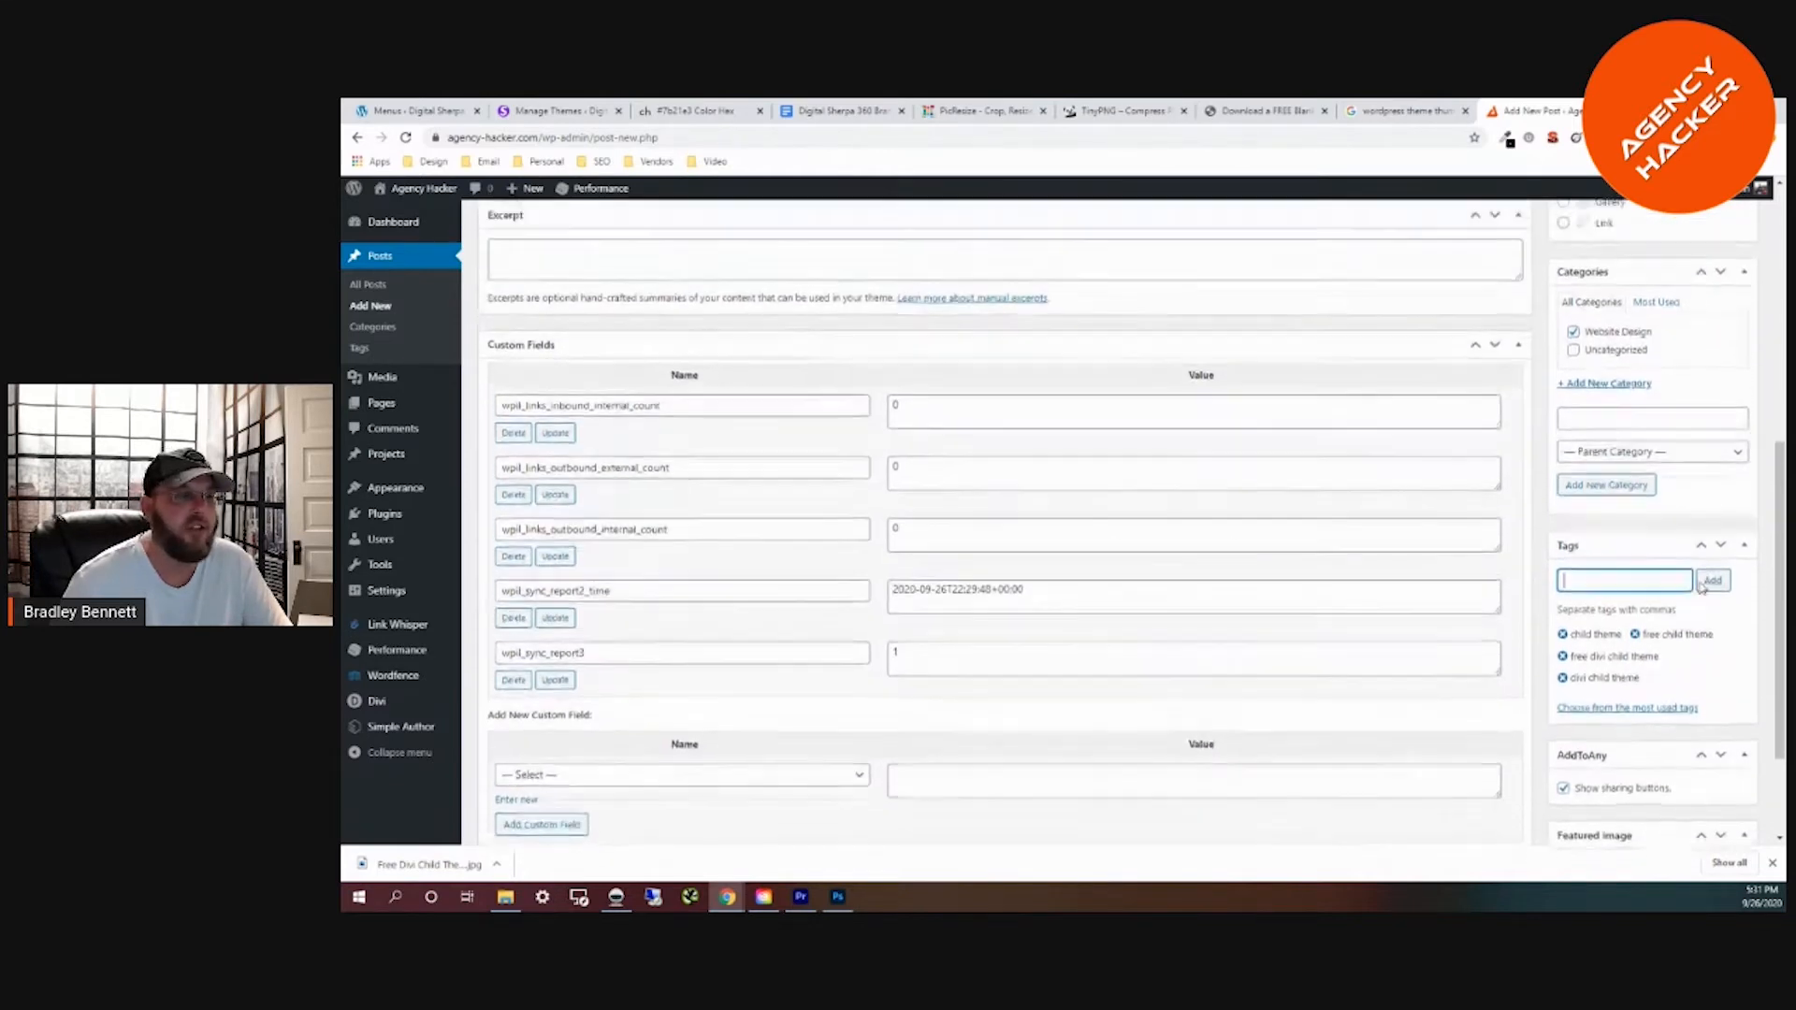
{"action": "scroll", "coordinate": [1701, 588], "scroll_direction": "up", "scroll_amount": 2}
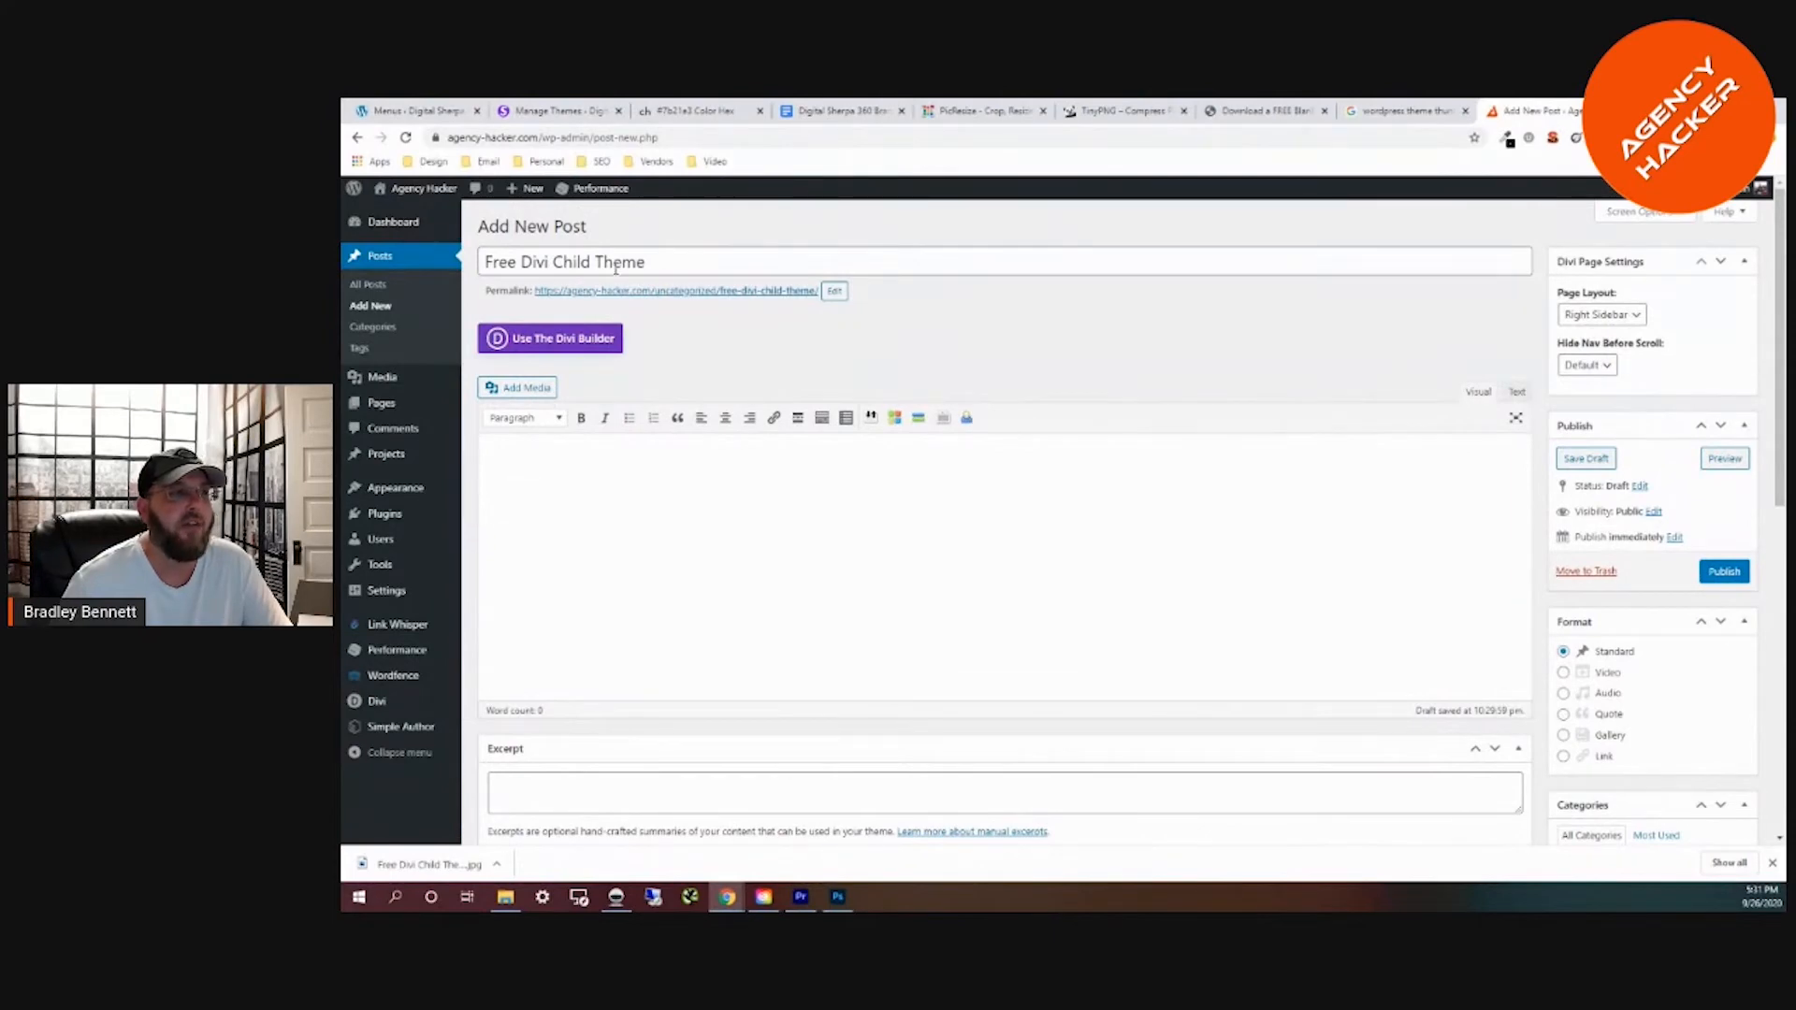
{"action": "left_click", "coordinate": [552, 342]}
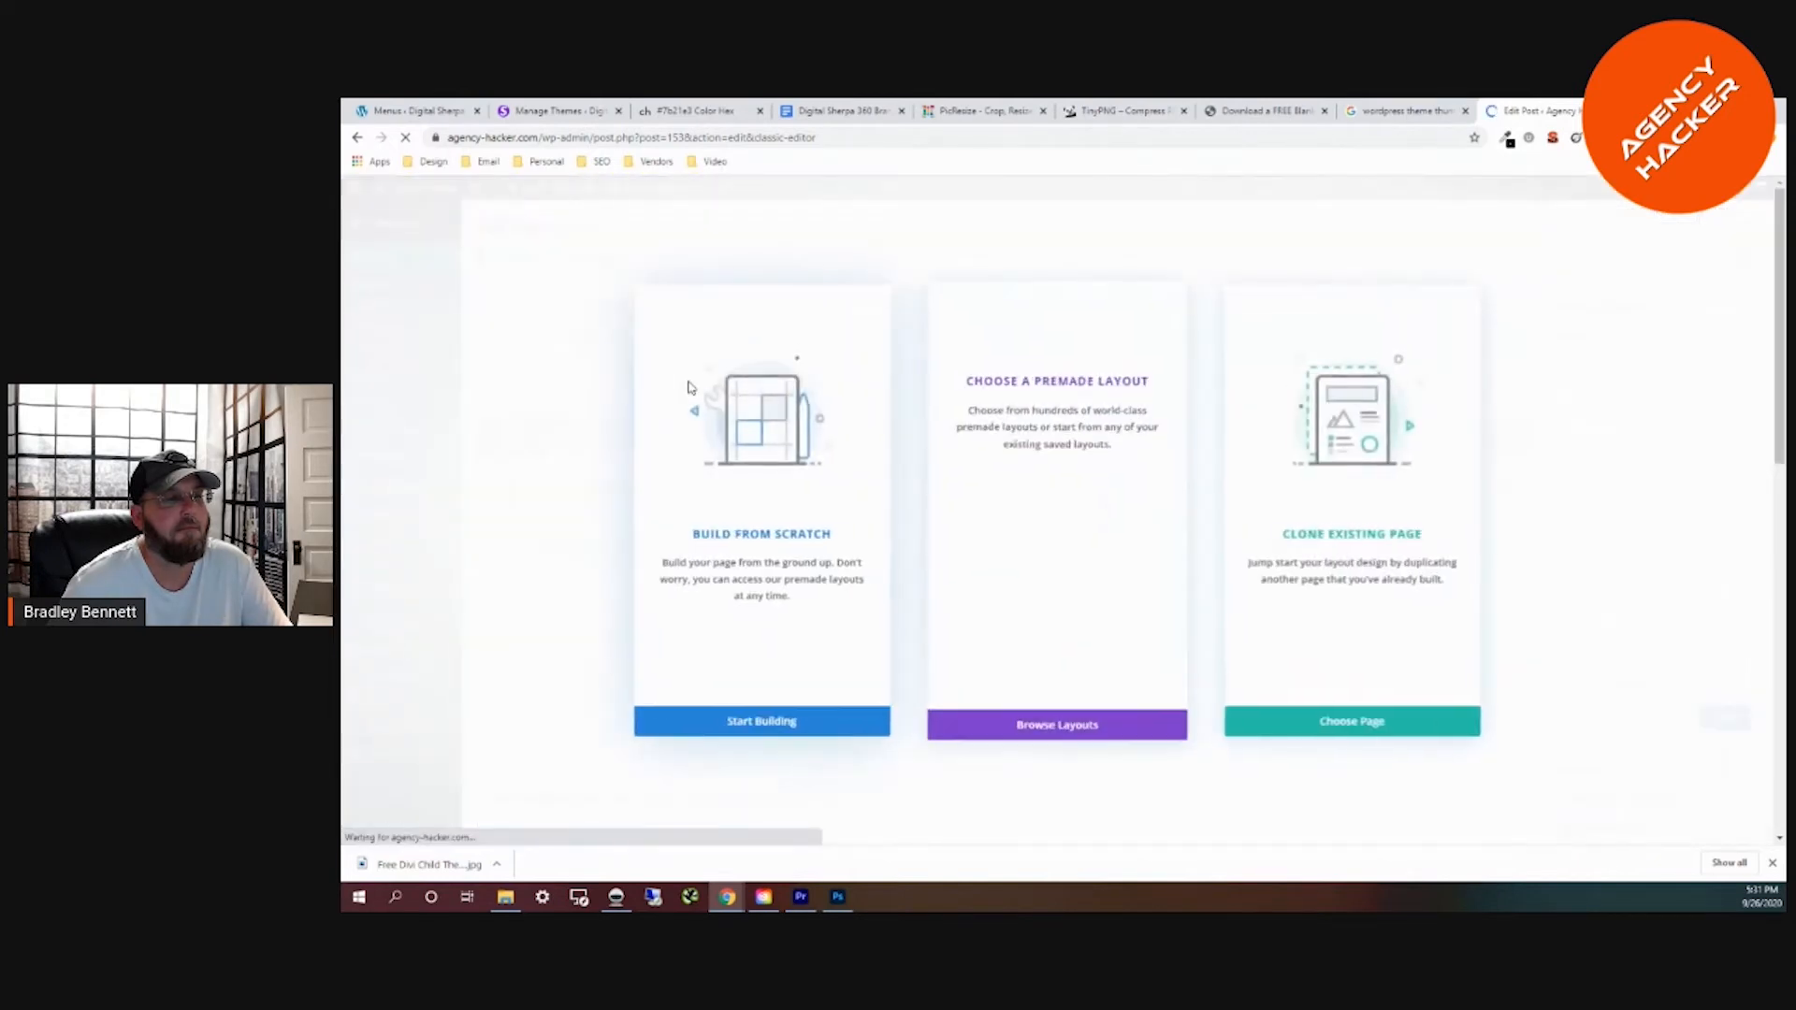
Browse the premade layout packs, examine the Magazine pack's Post 2 Page layout, and close the layout library
{"action": "left_click", "coordinate": [1076, 722]}
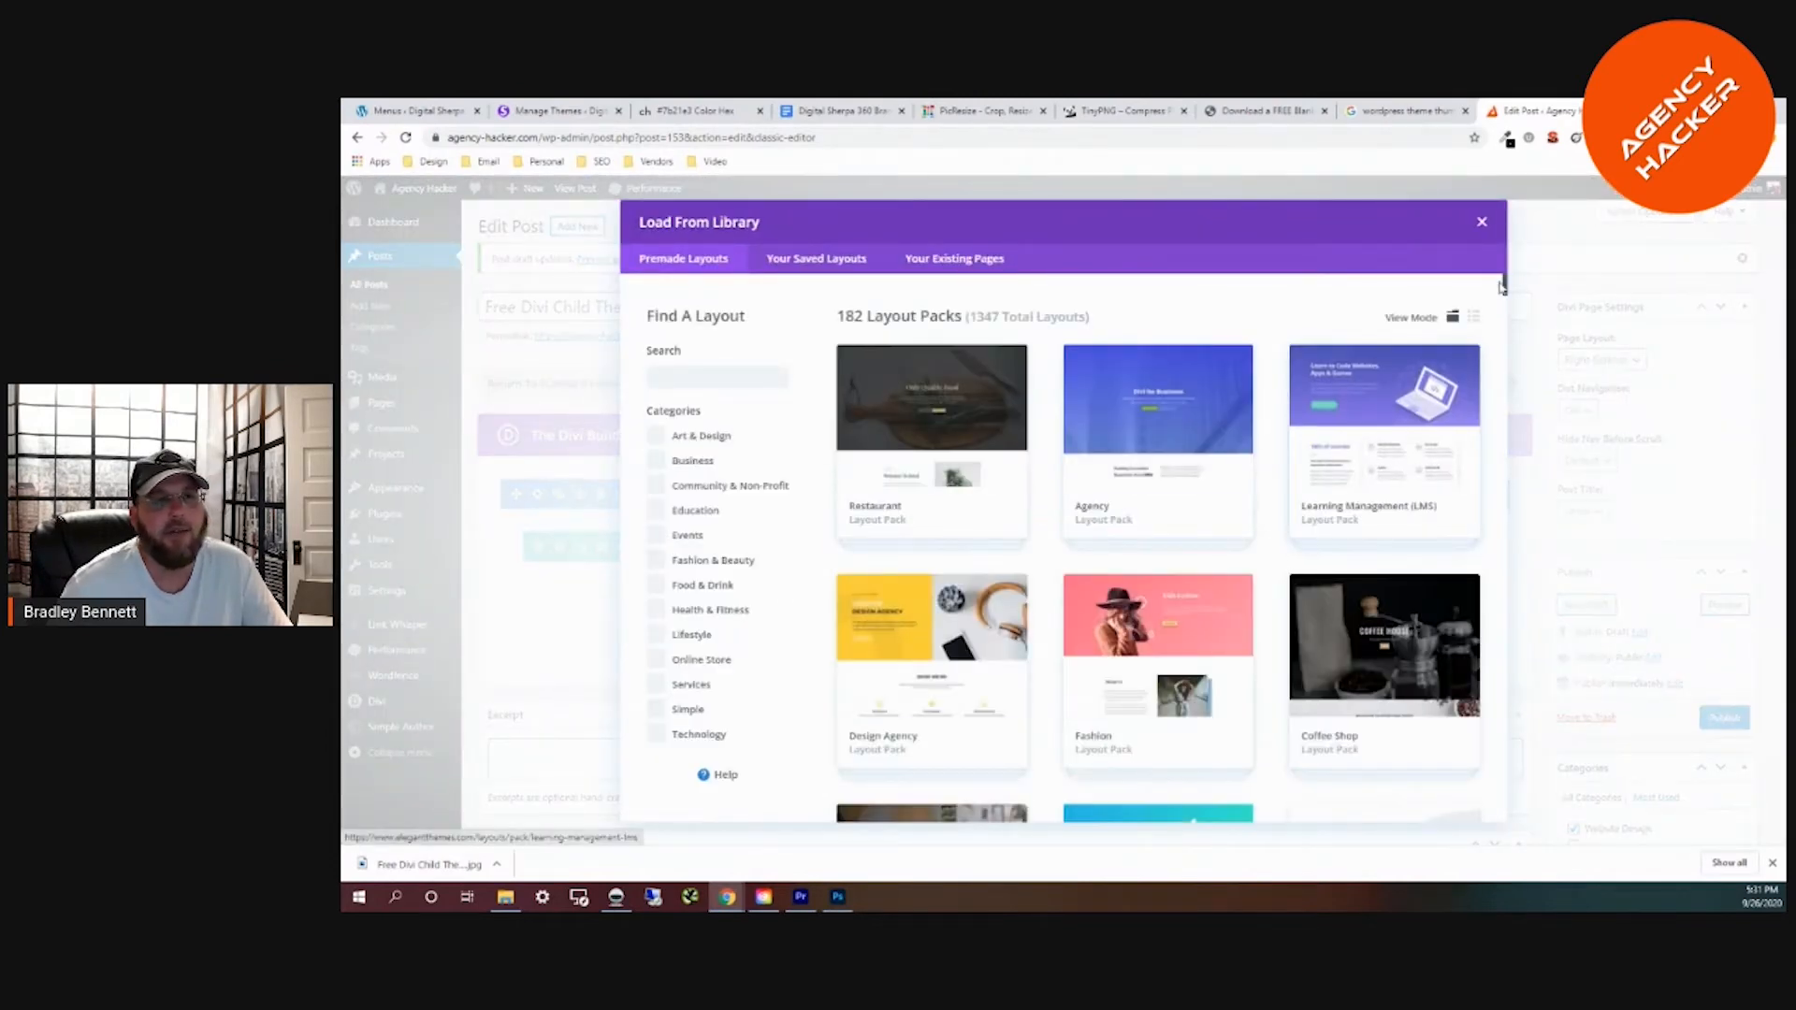
{"action": "scroll", "coordinate": [1507, 304], "scroll_direction": "down", "scroll_amount": 2}
{"action": "left_click_drag", "start_coordinate": [1507, 304], "coordinate": [1504, 697]}
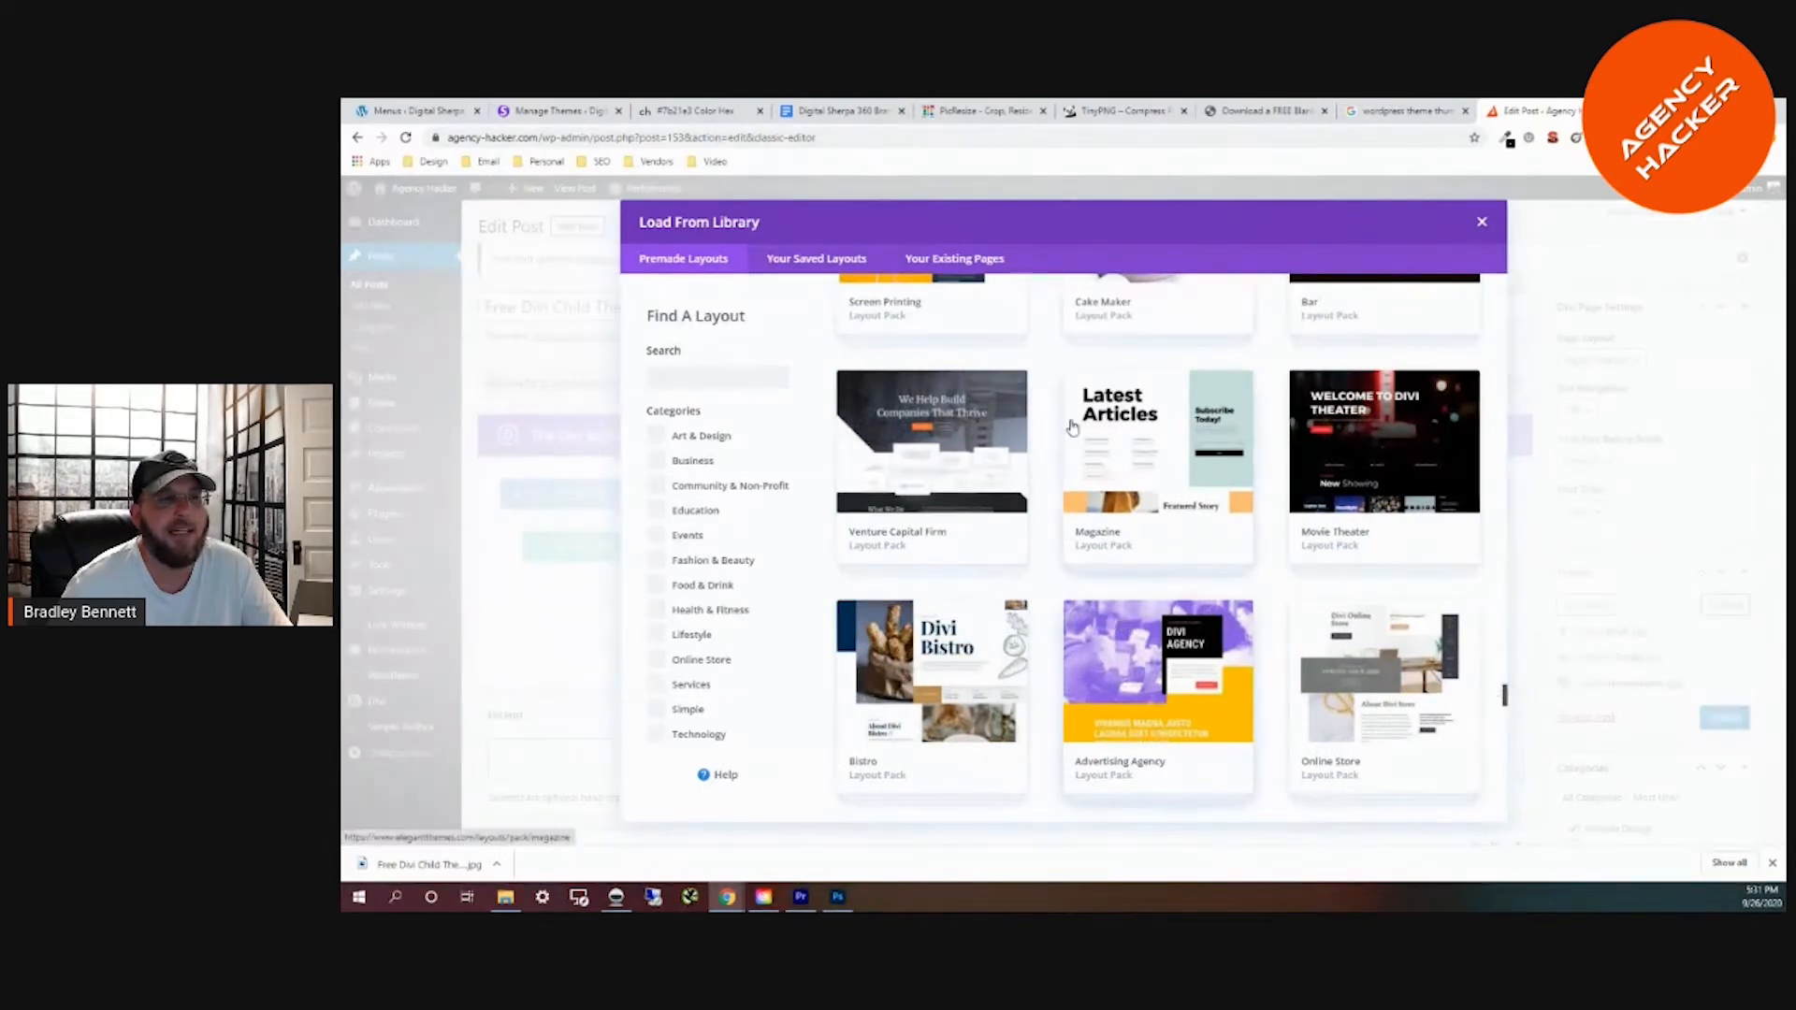
{"action": "left_click", "coordinate": [1141, 471]}
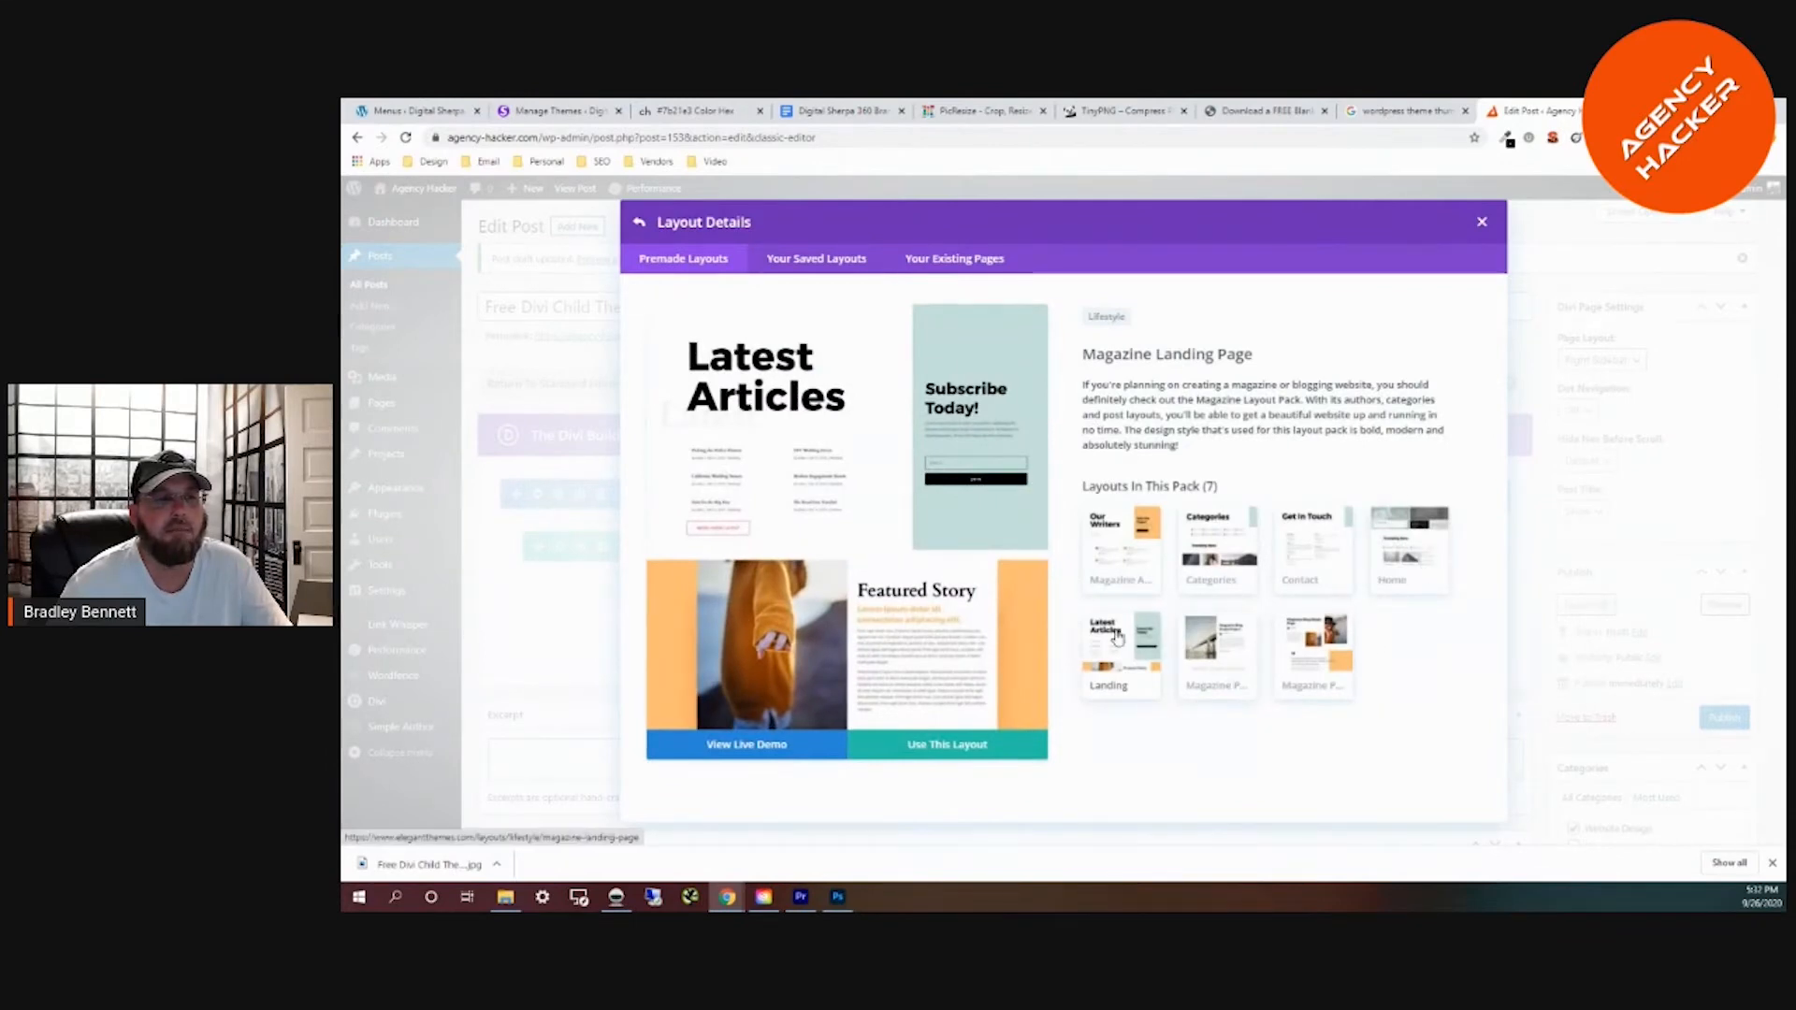
{"action": "left_click", "coordinate": [1218, 660]}
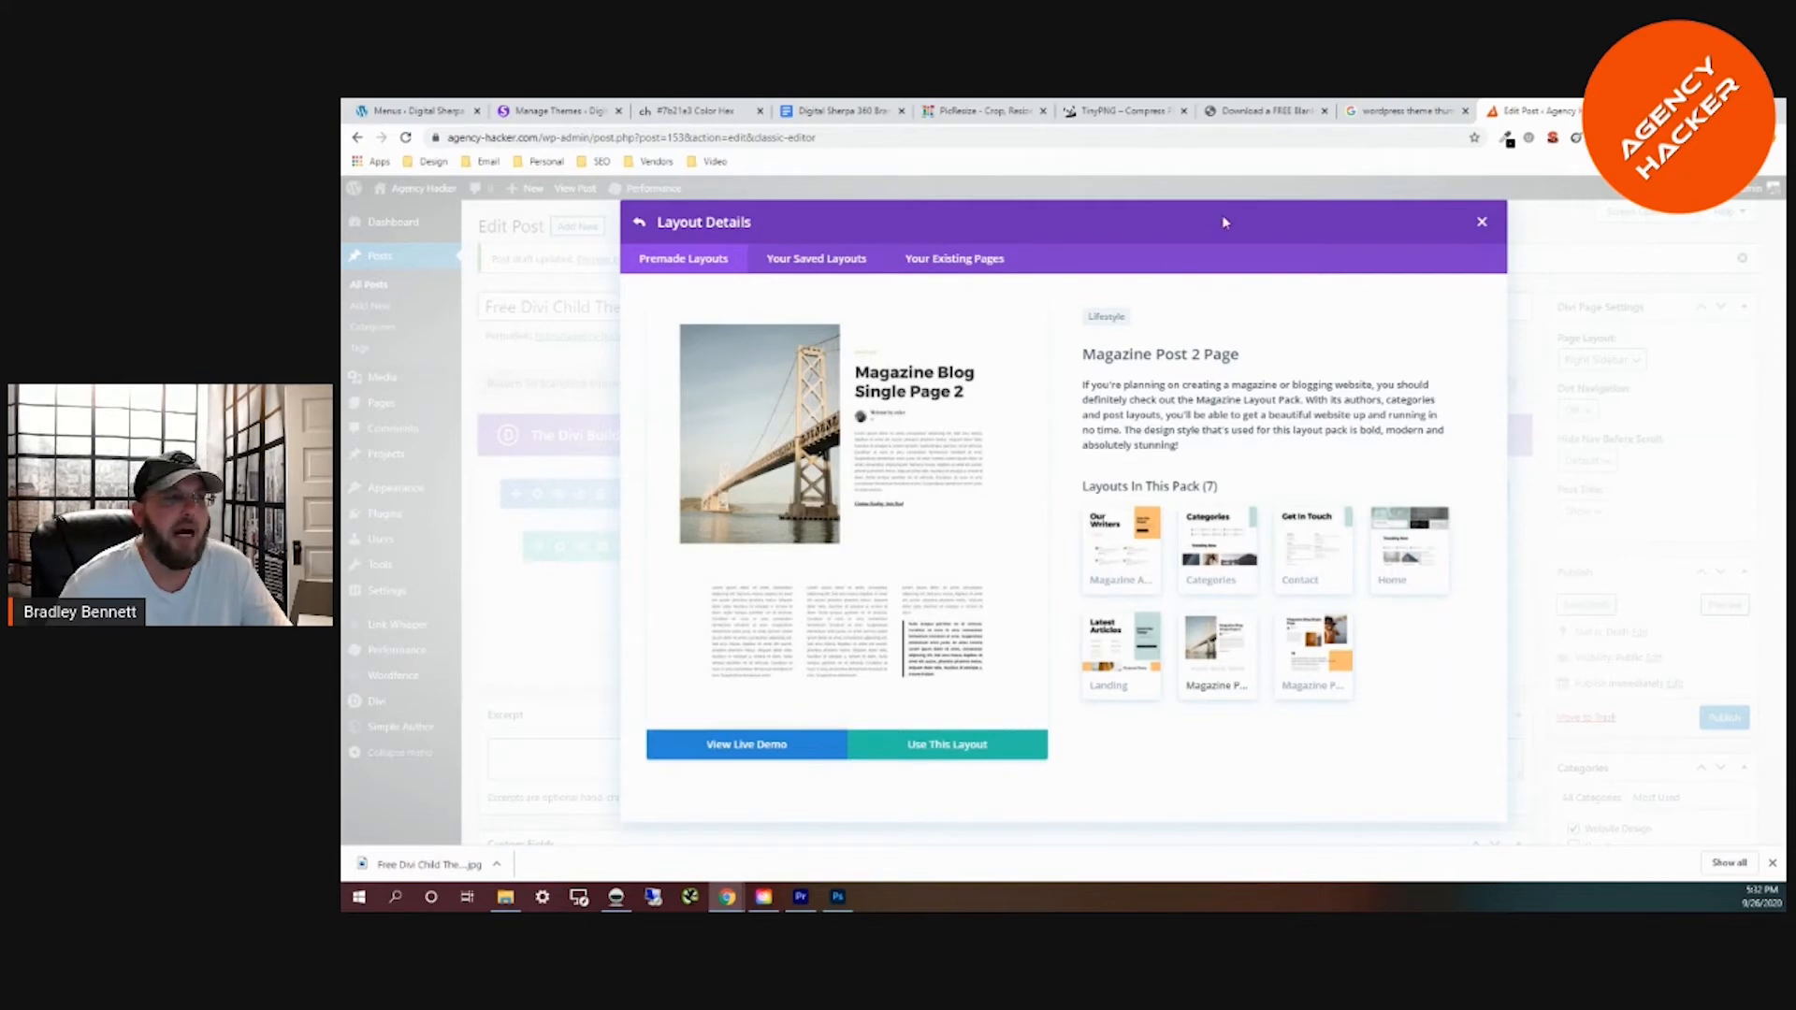
{"action": "left_click", "coordinate": [639, 222]}
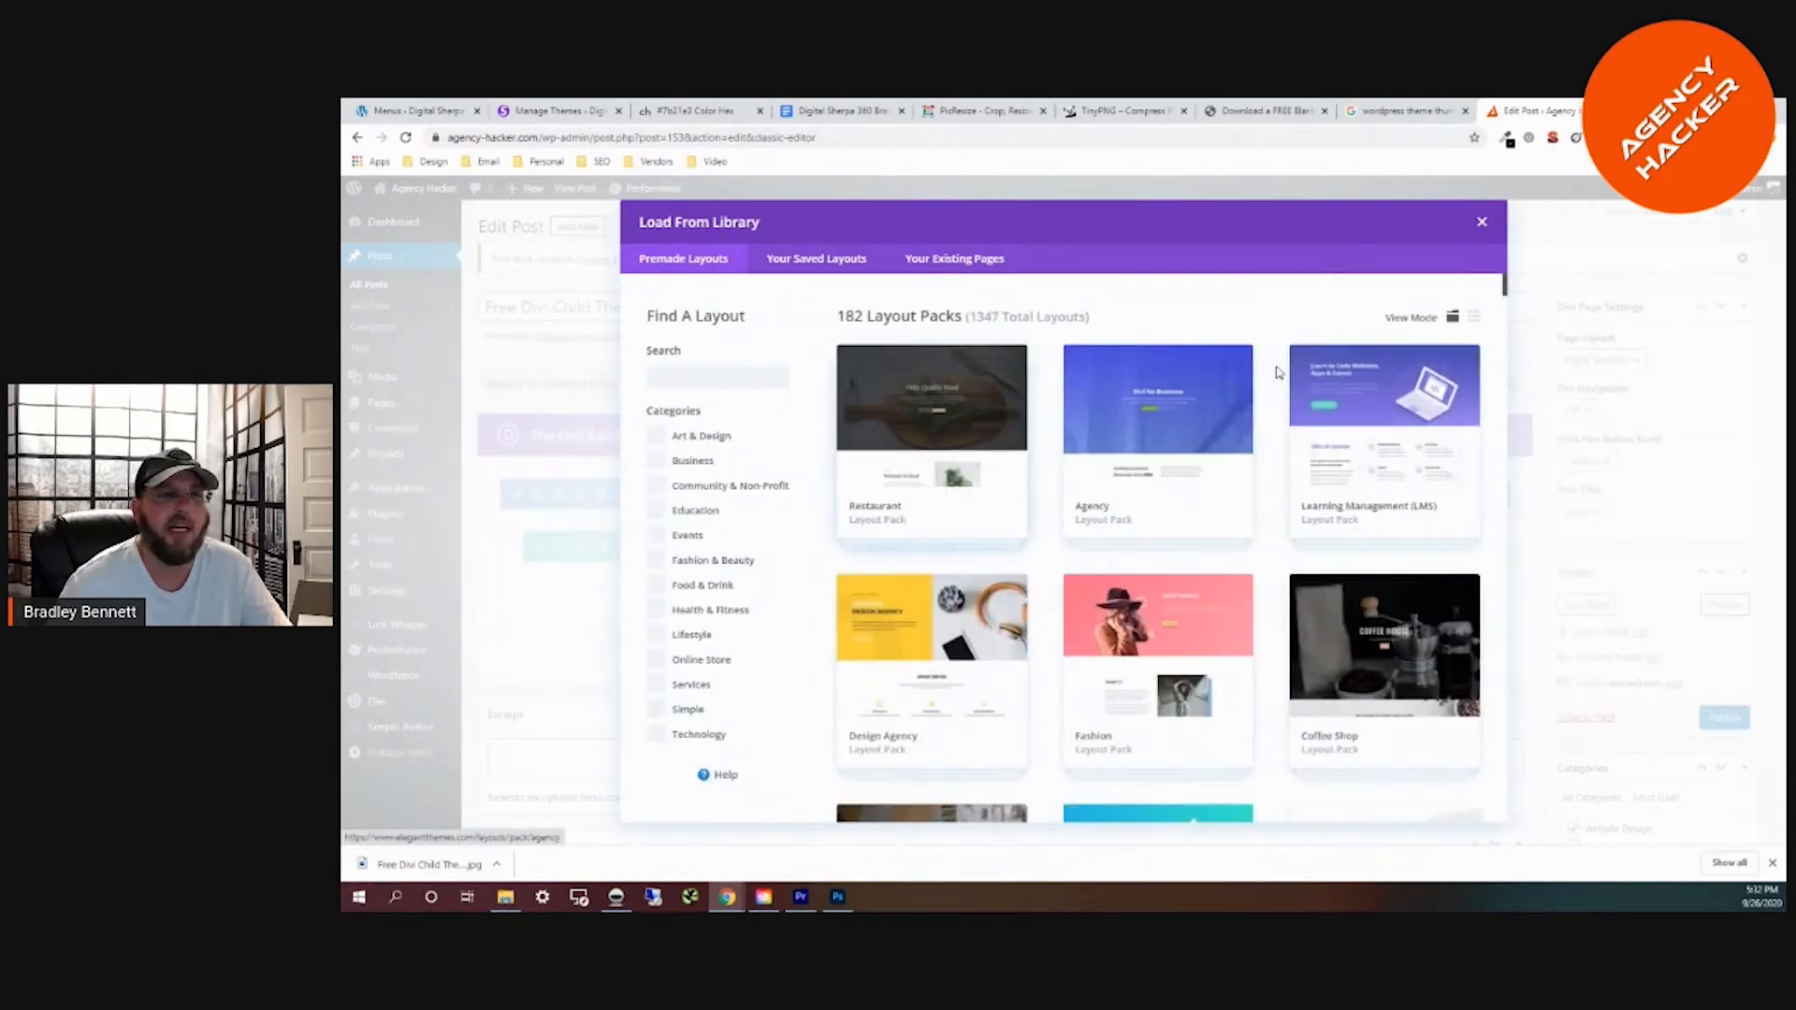
{"action": "left_click", "coordinate": [1483, 224]}
Open the post in the front-end Visual Builder, build it from scratch and insert a single-column row
{"action": "left_click", "coordinate": [729, 400]}
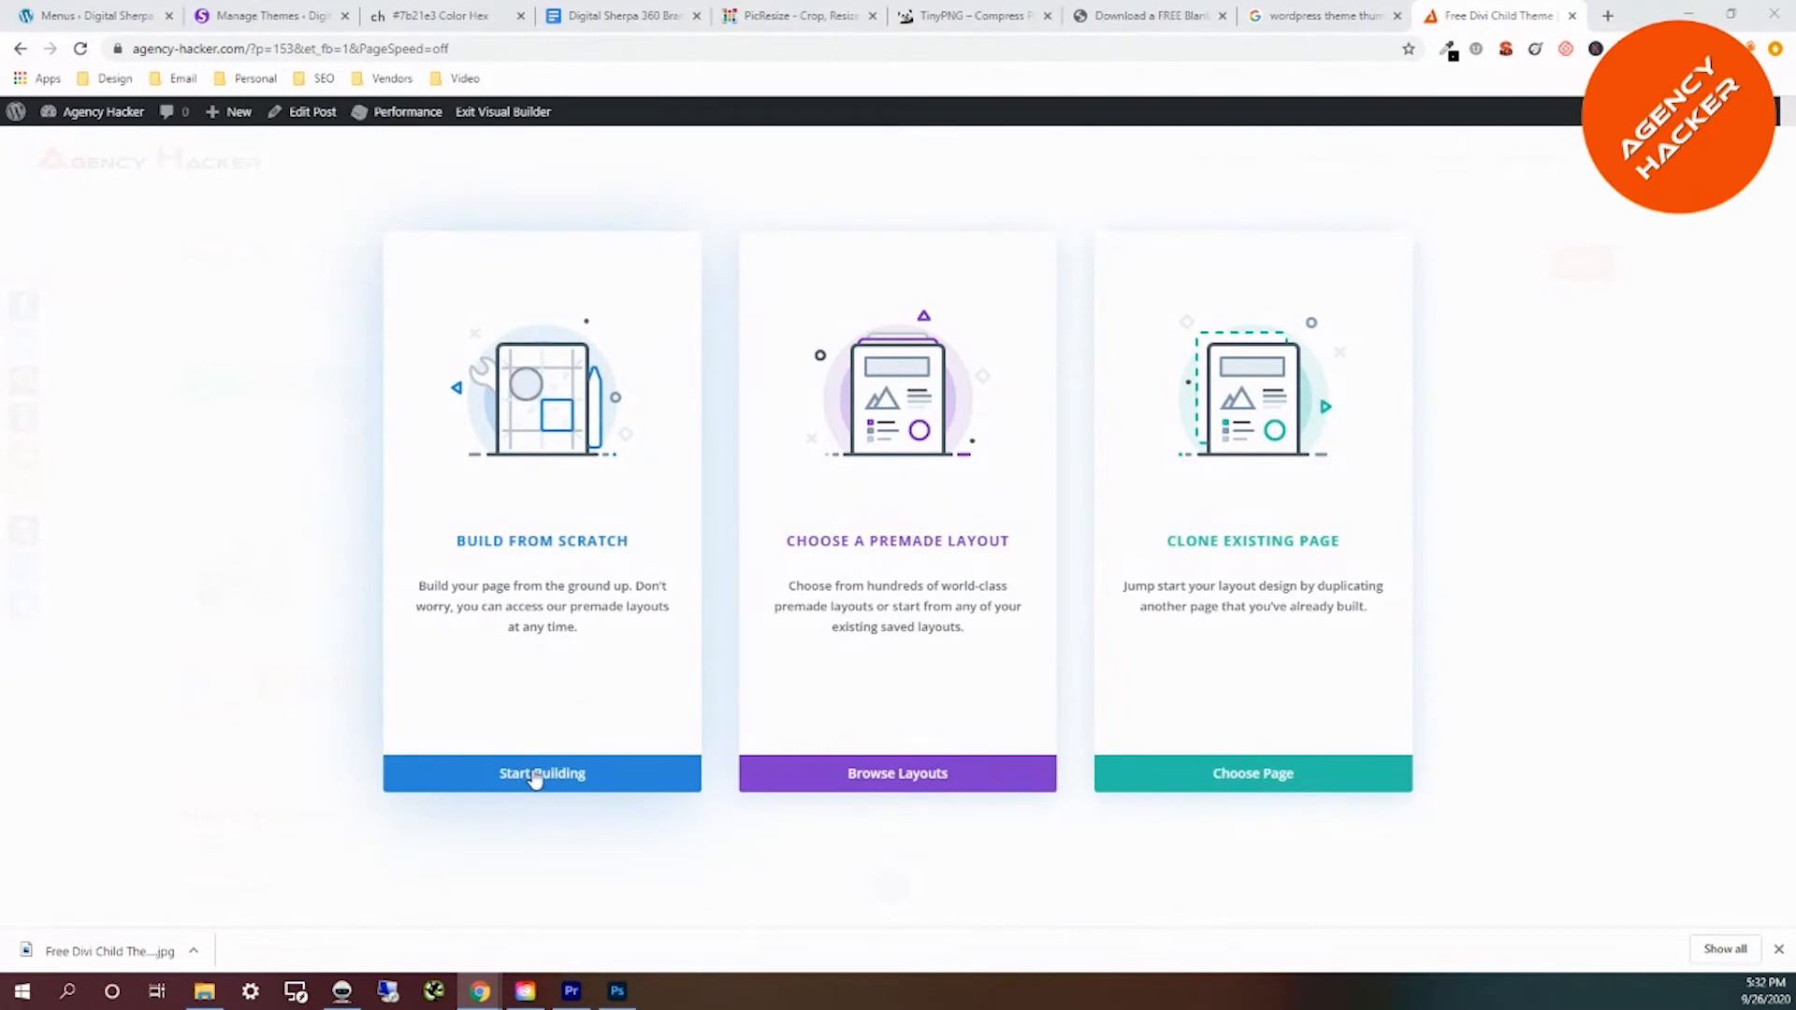
{"action": "left_click", "coordinate": [533, 773]}
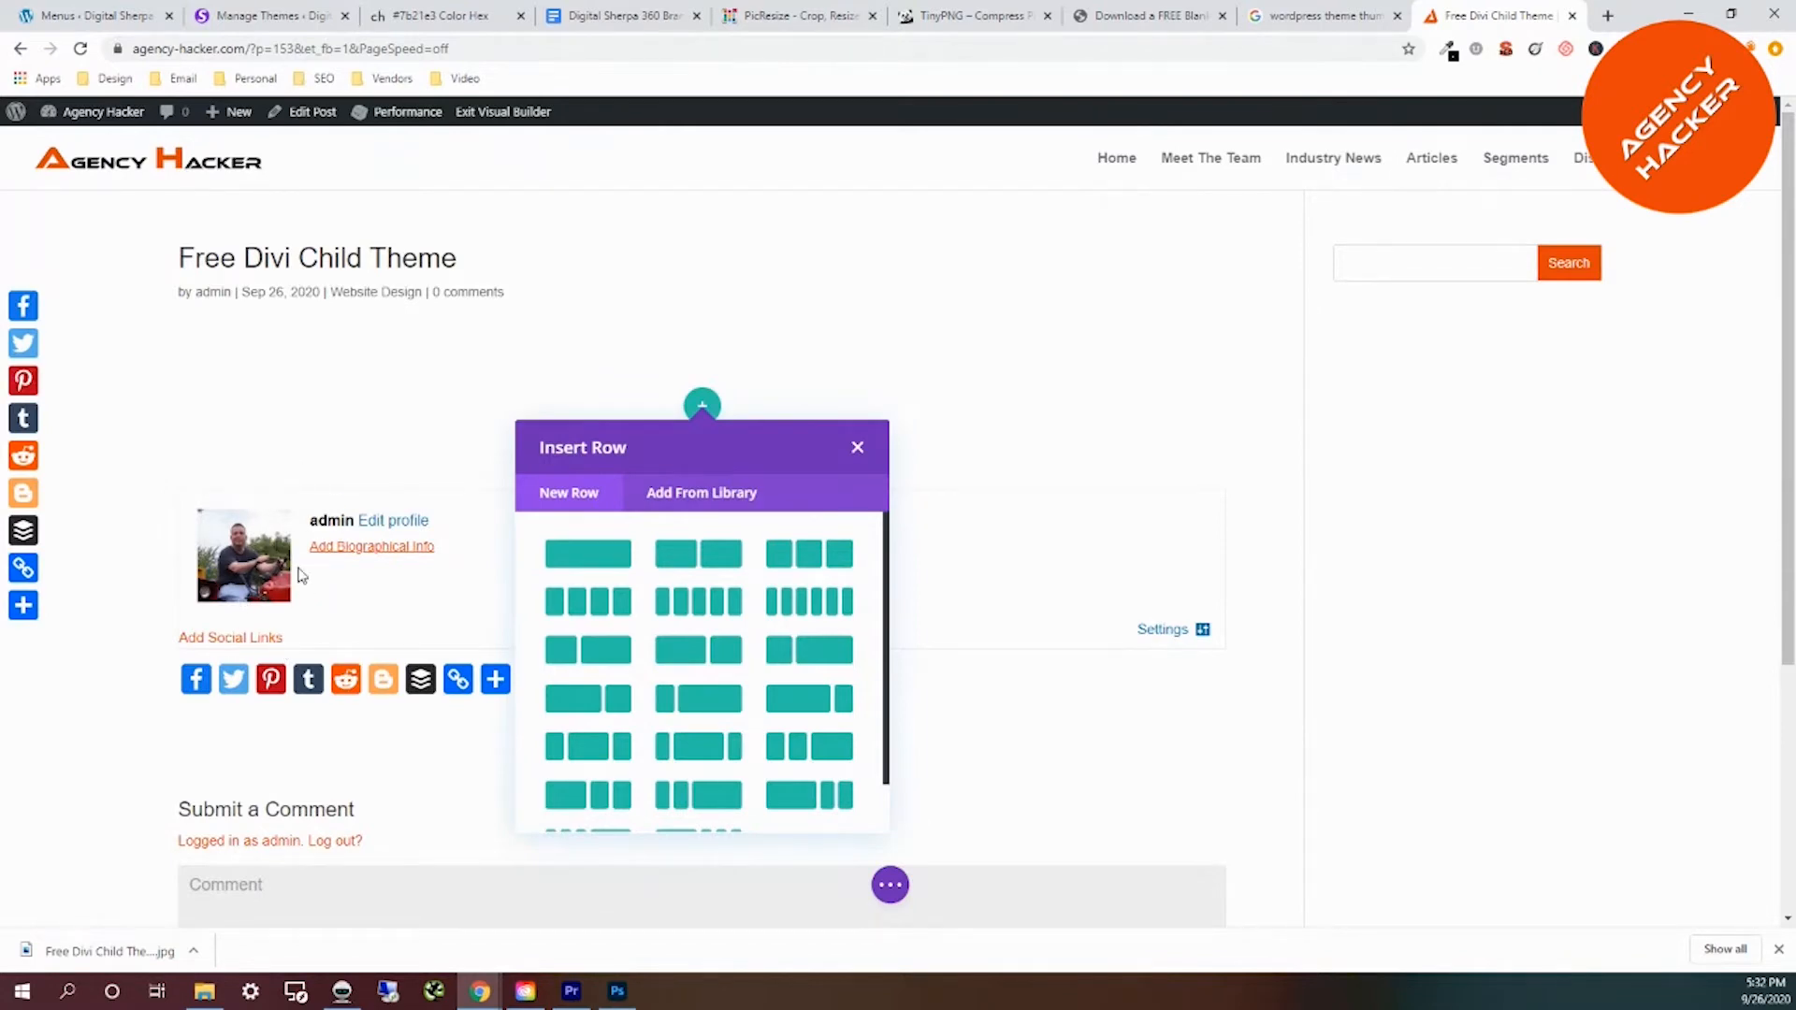
{"action": "left_click", "coordinate": [587, 560]}
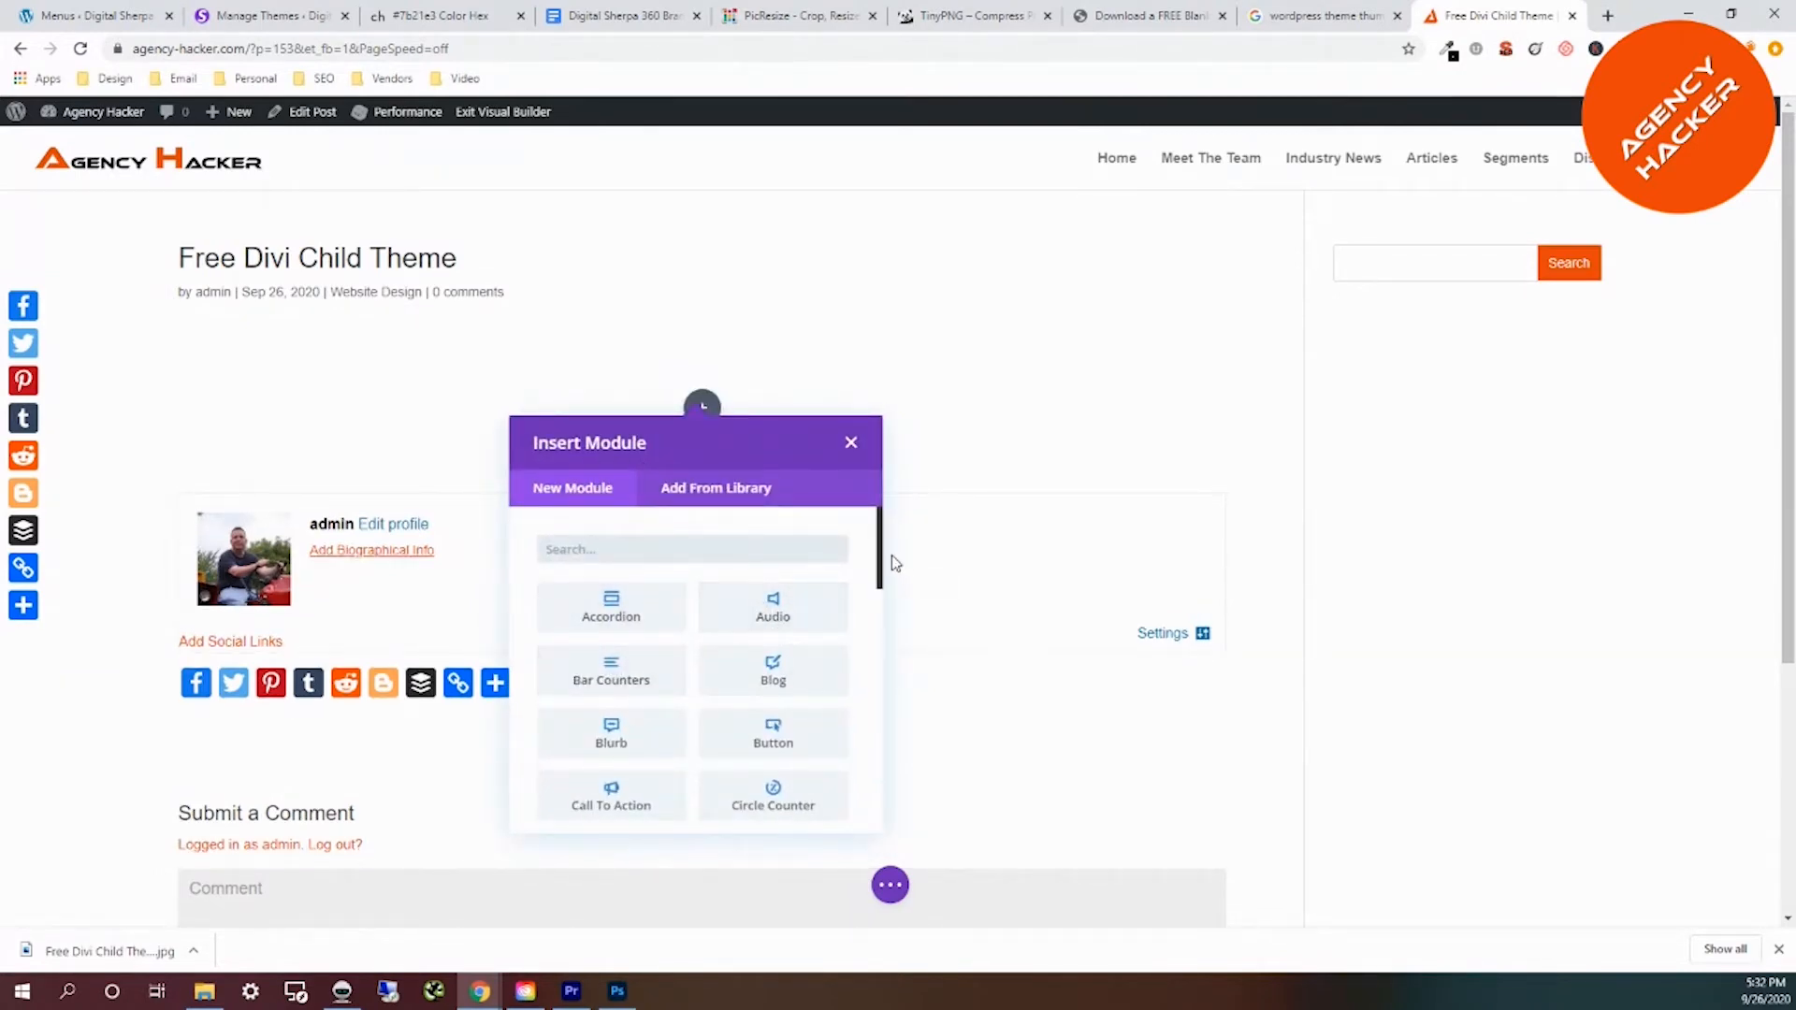
Insert an Image module into the new row and open the chooser for its picture
{"action": "left_click_drag", "start_coordinate": [884, 550], "coordinate": [879, 674]}
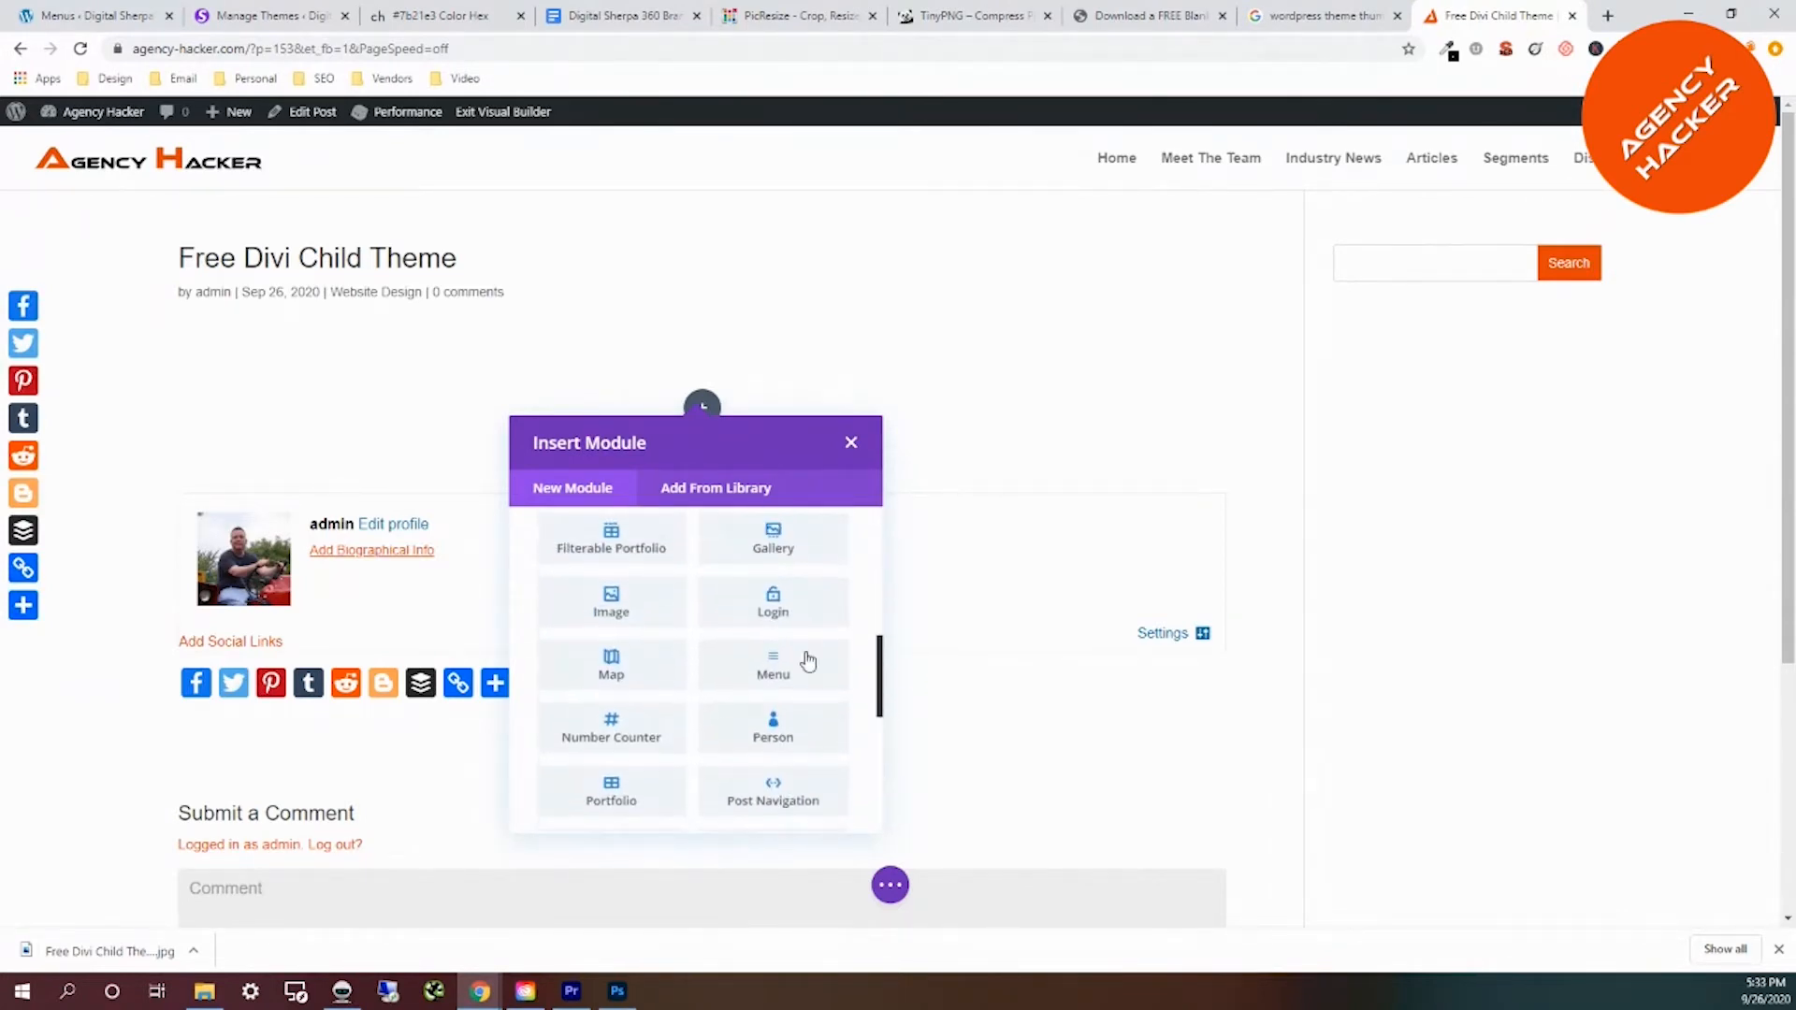
{"action": "left_click", "coordinate": [611, 604]}
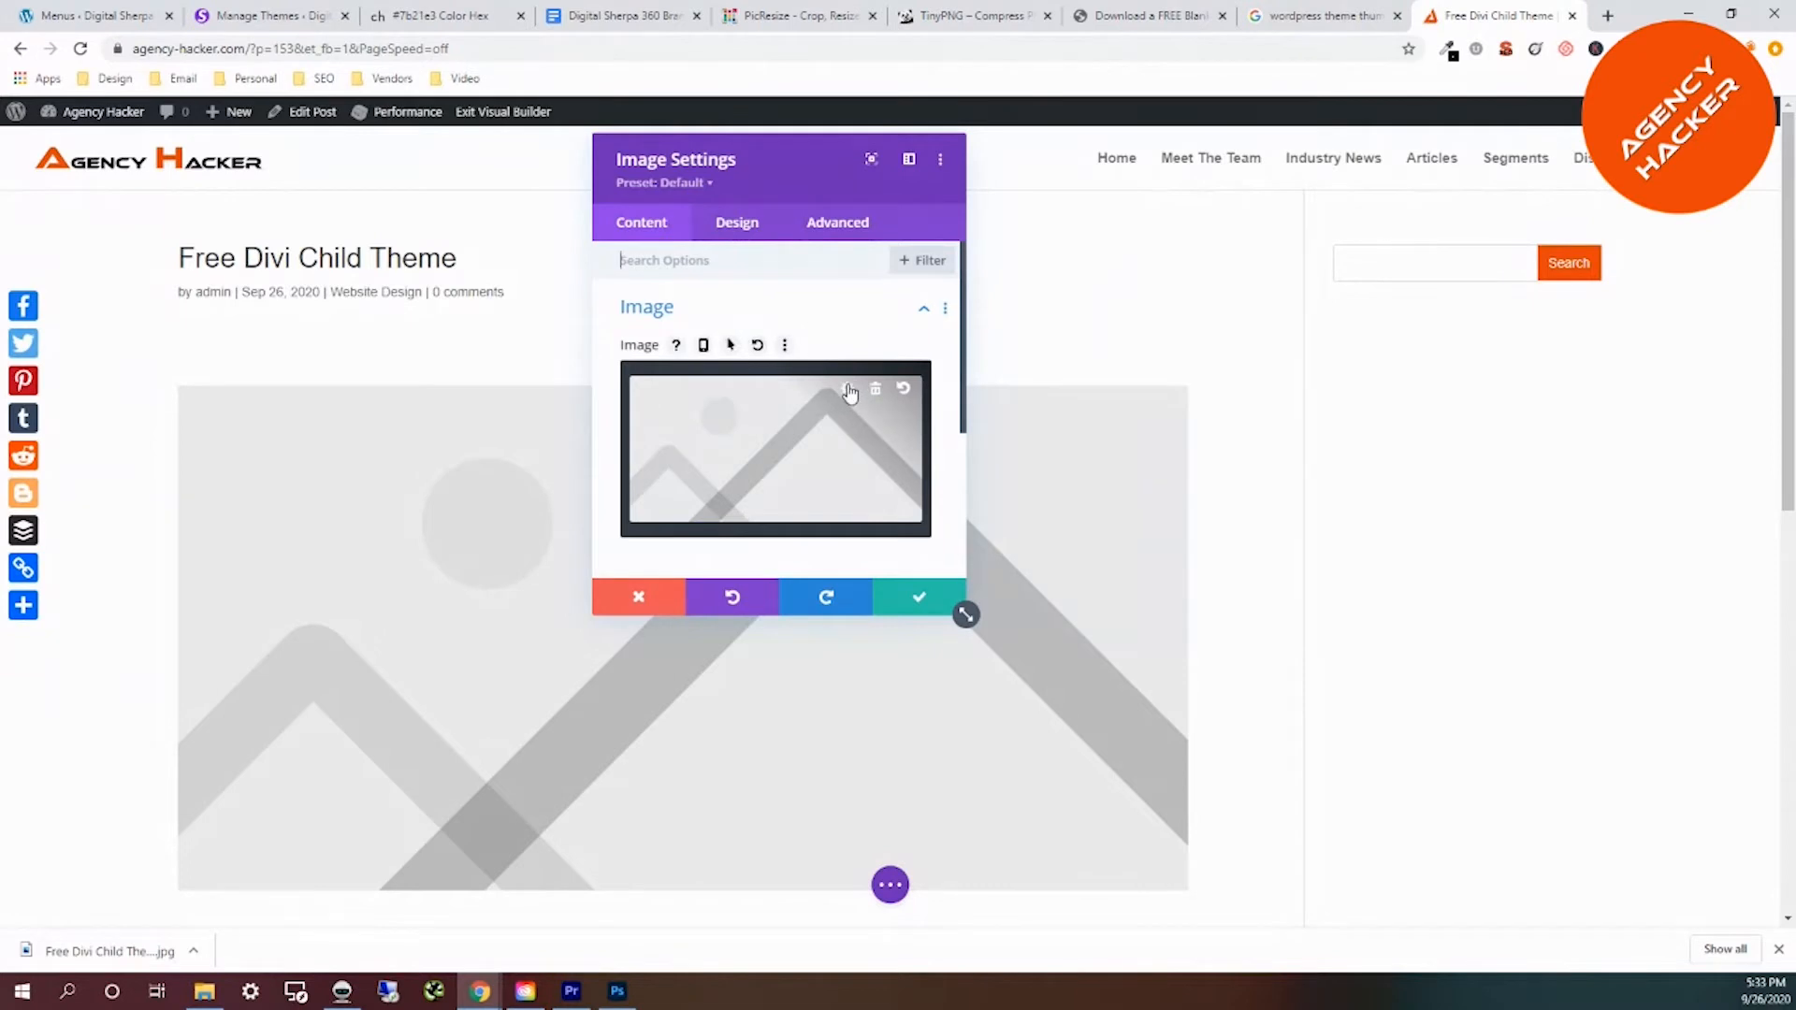
{"action": "left_click", "coordinate": [849, 391]}
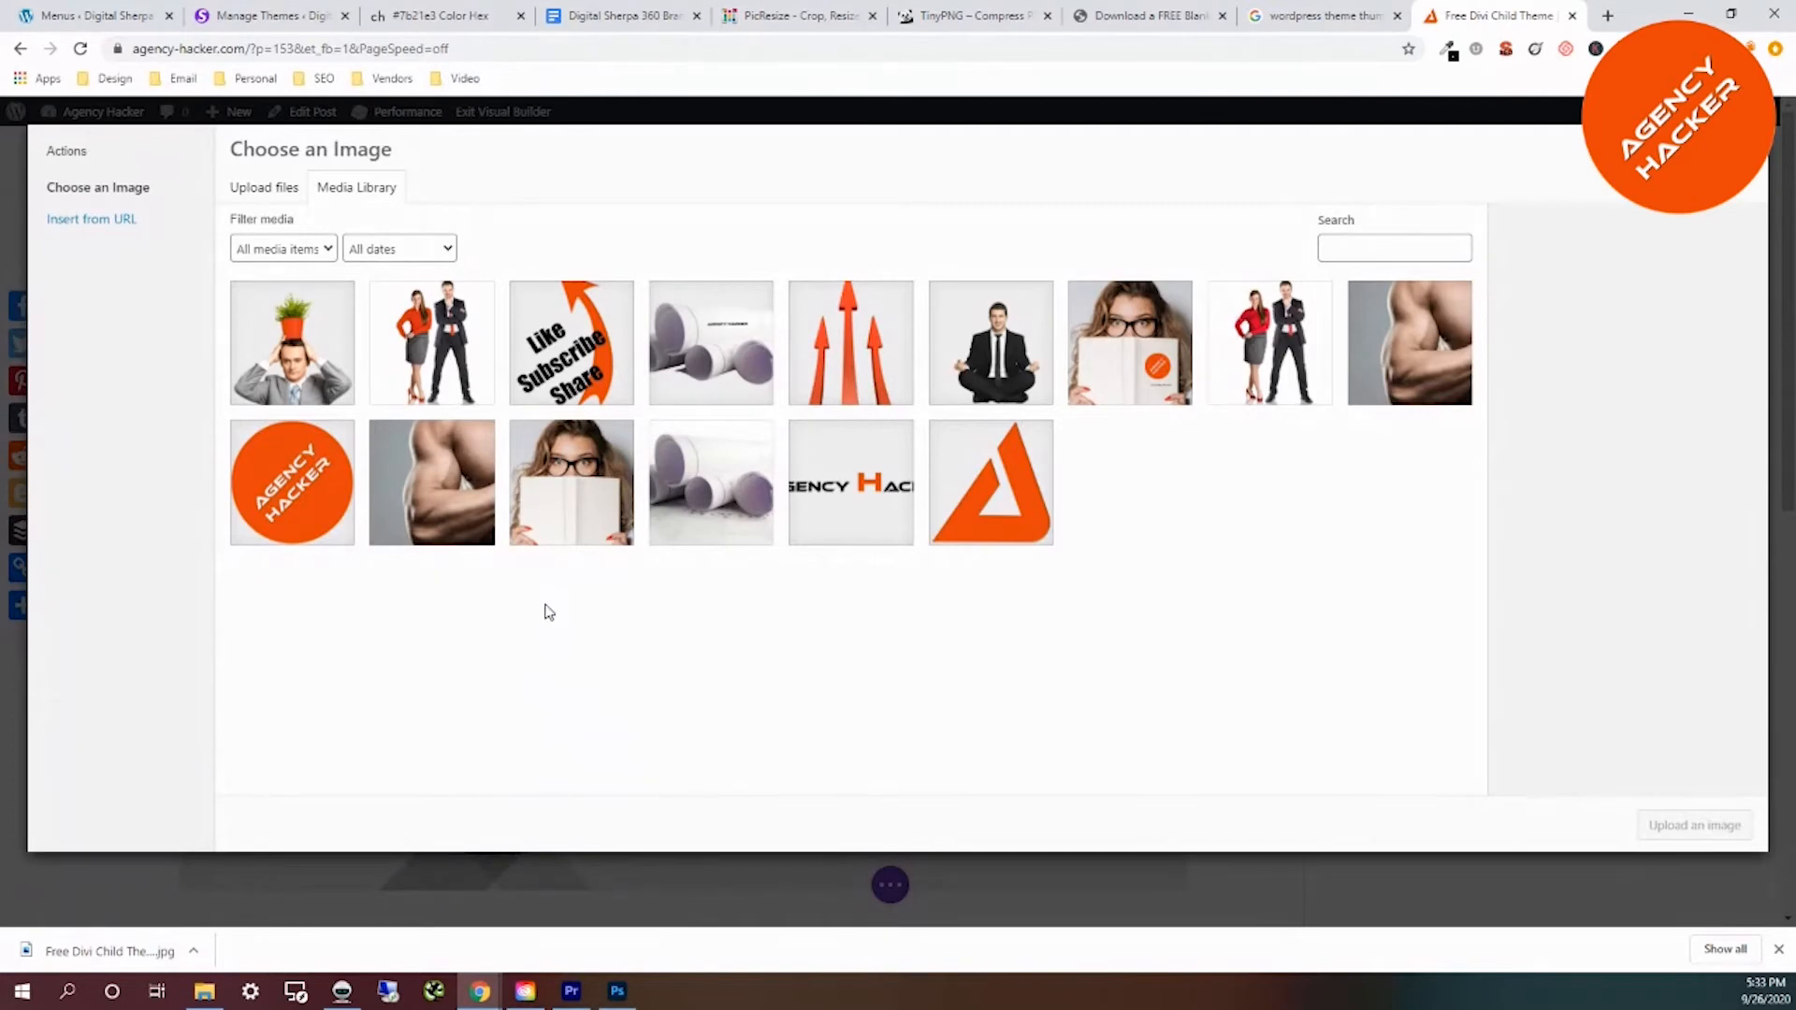
Upload the compressed Free Divi Child Theme C JPG from the Design Assets folder to the media library
{"action": "left_click", "coordinate": [276, 190]}
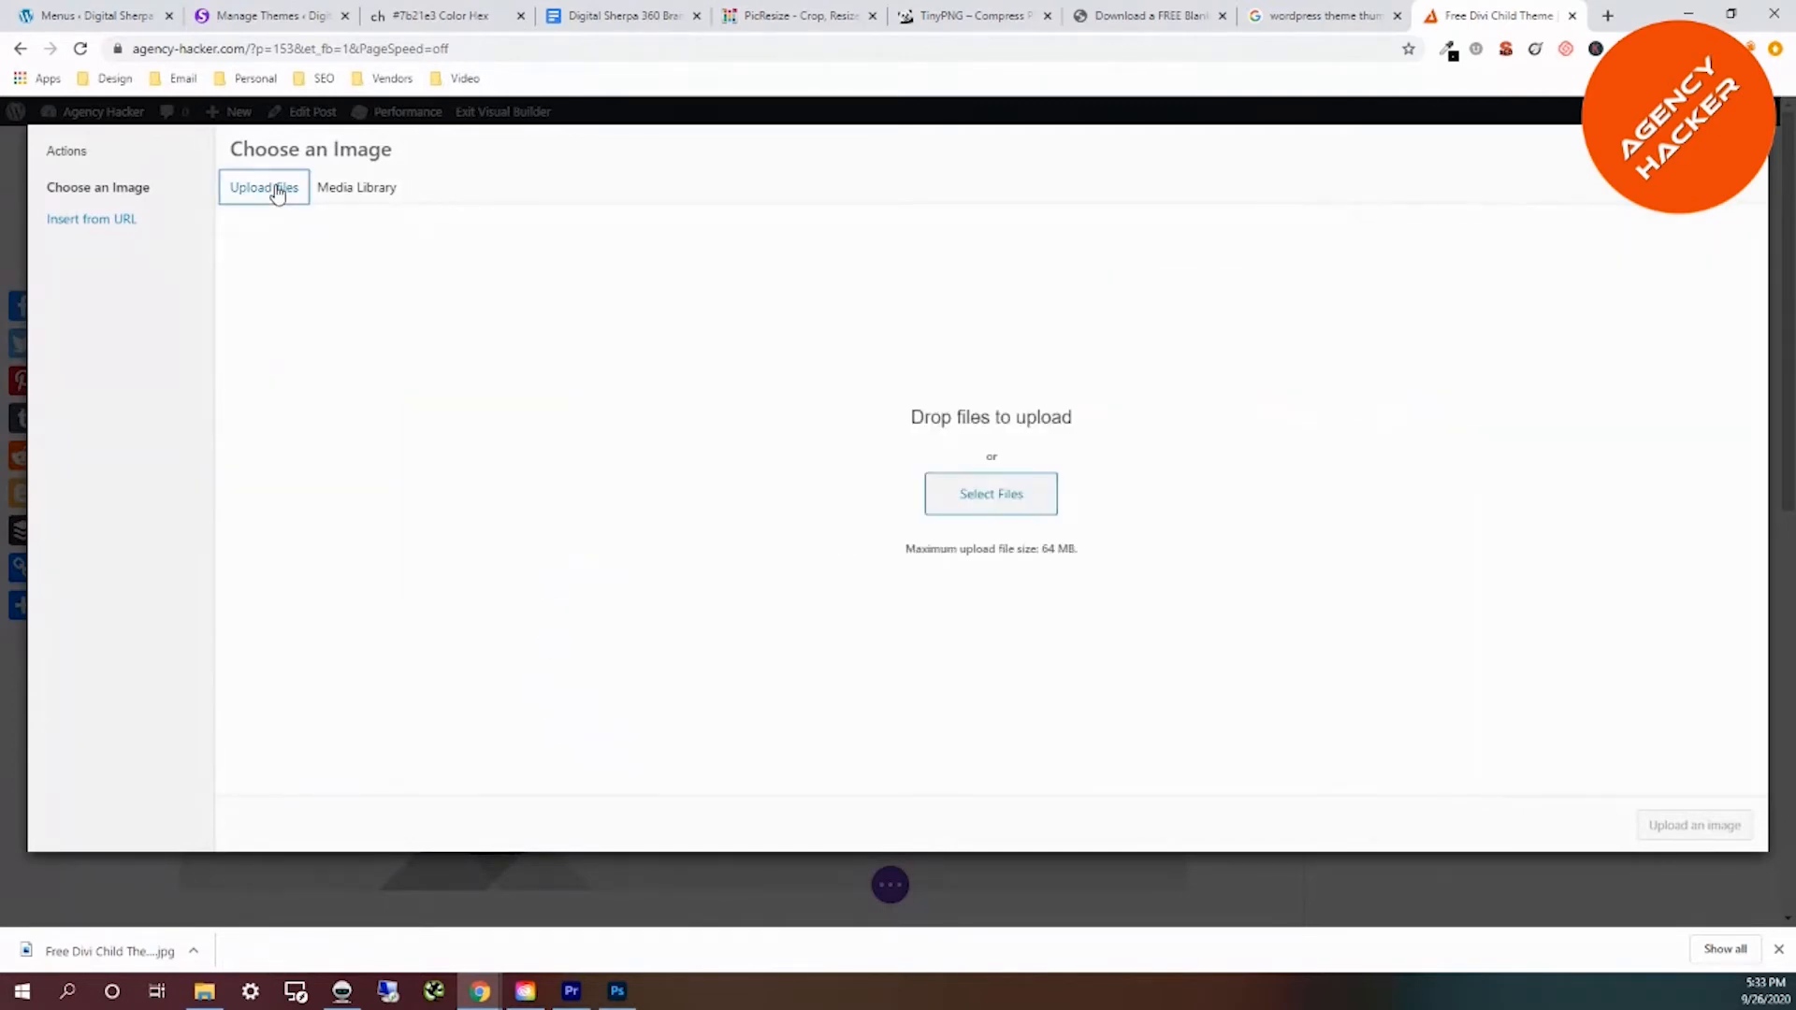
{"action": "left_click", "coordinate": [993, 495]}
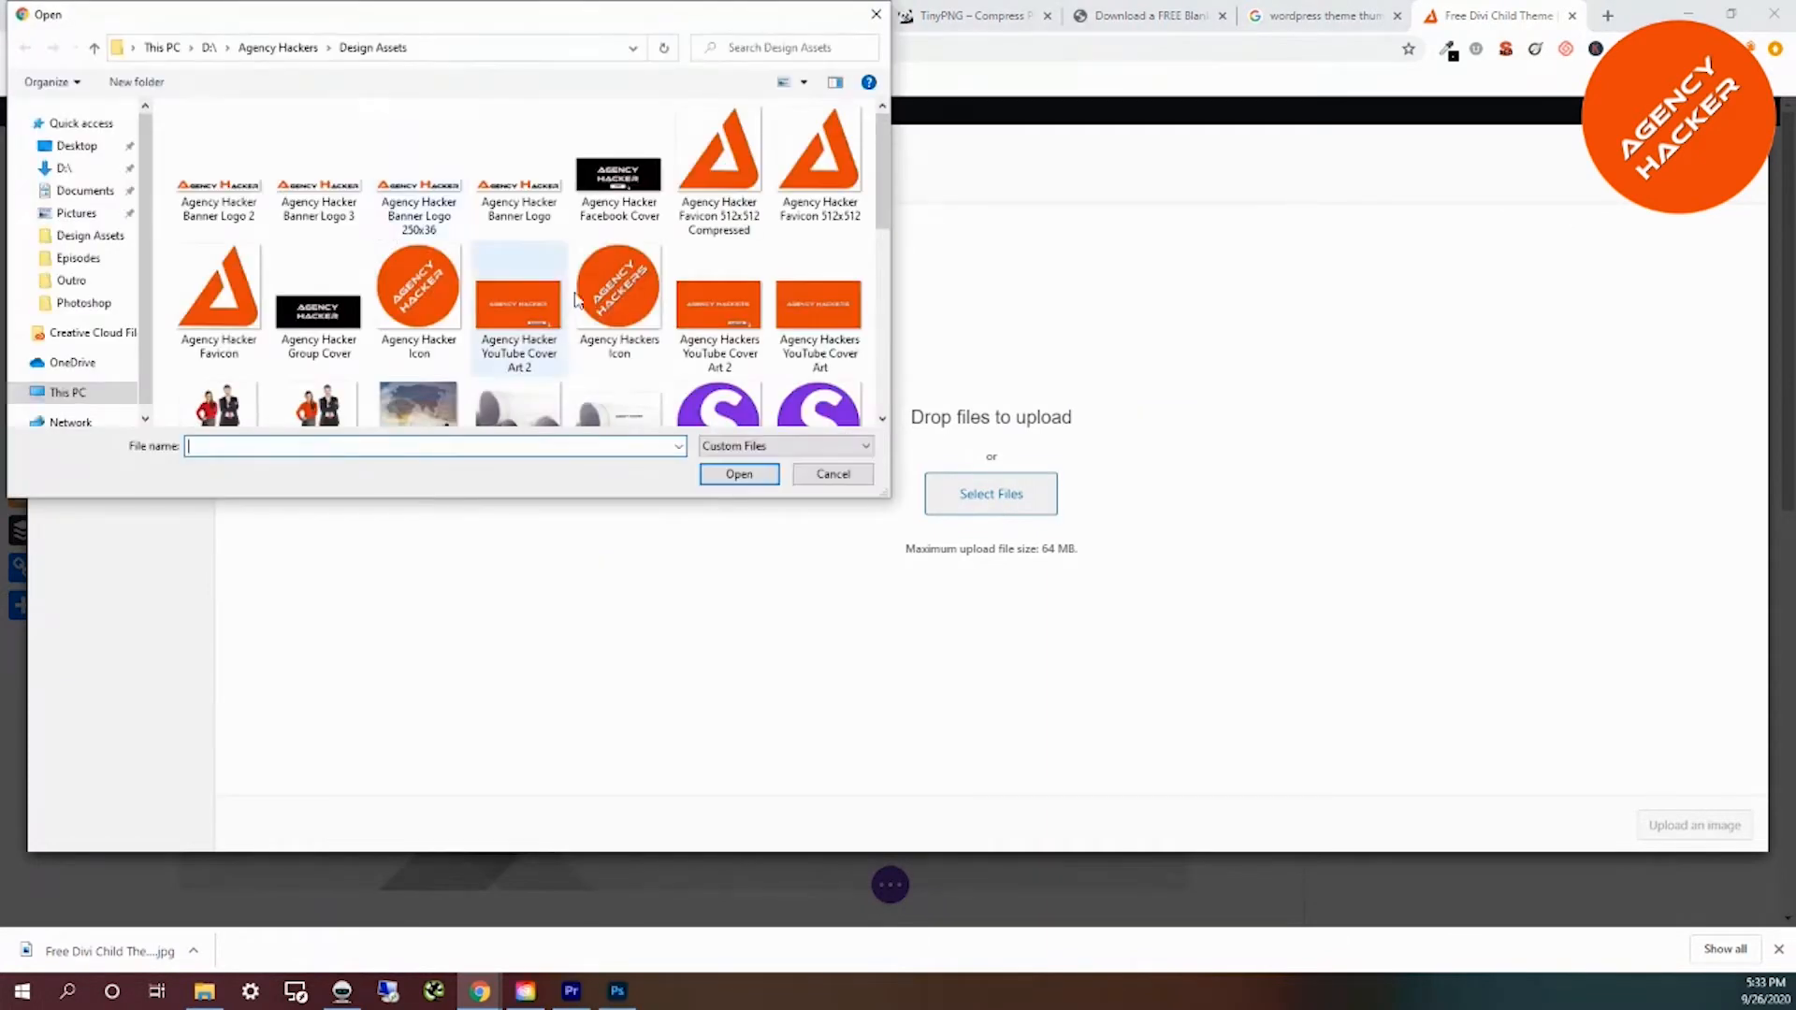
{"action": "left_click_drag", "start_coordinate": [882, 187], "coordinate": [882, 295]}
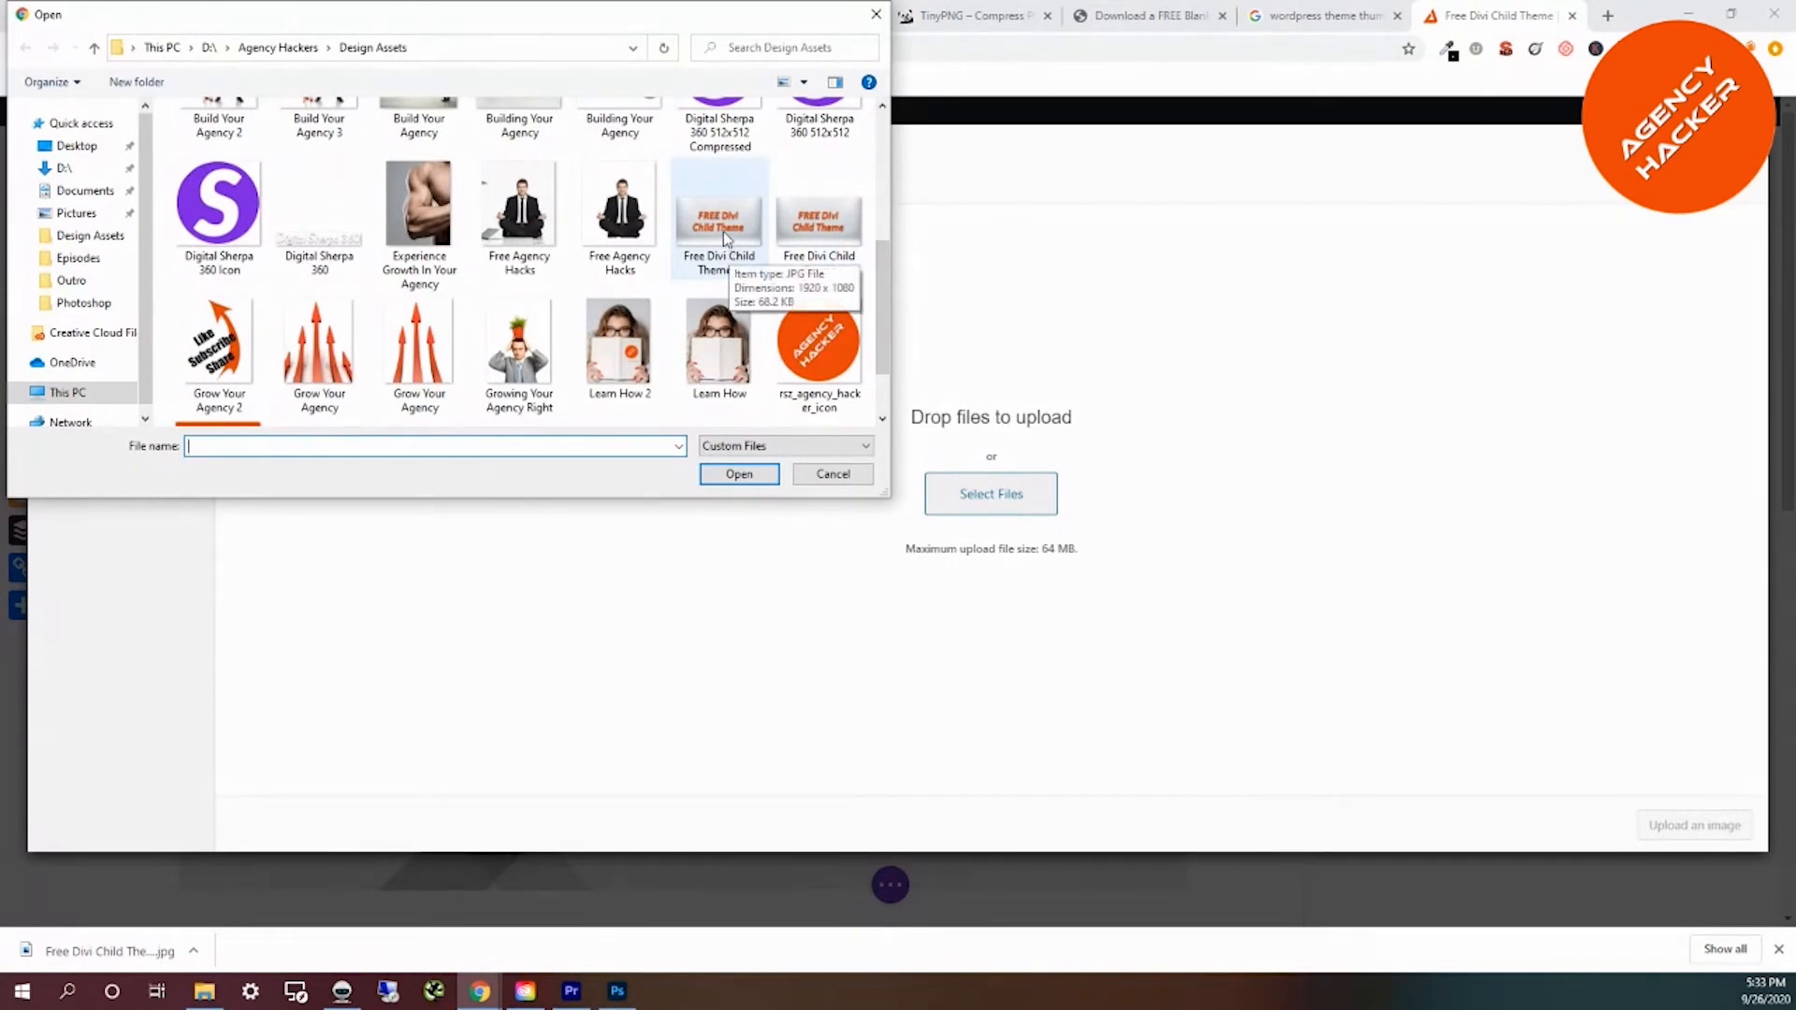
{"action": "left_click", "coordinate": [722, 232]}
{"action": "left_click", "coordinate": [715, 475]}
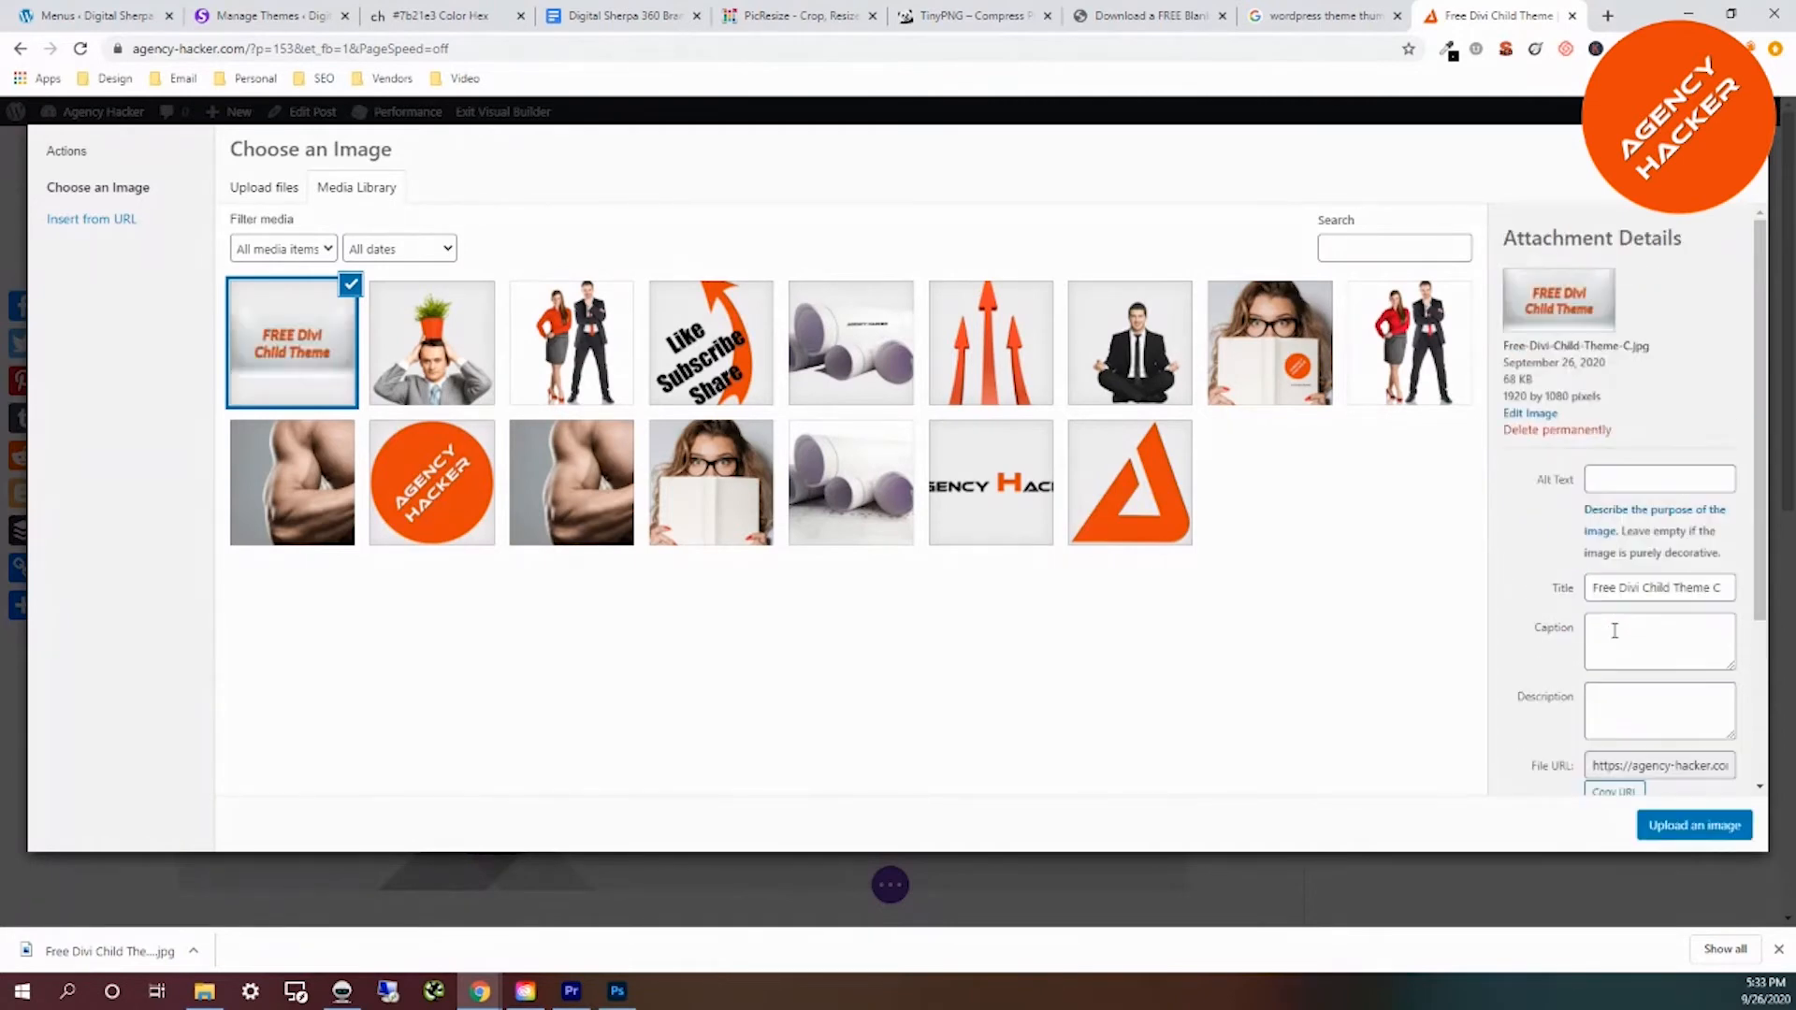
Set the uploaded image's title, alt text, caption and description to "Free Divi Child Theme", then apply it to the Image module and save
{"action": "double_click", "coordinate": [1713, 588]}
{"action": "key", "text": "BackSpace"}
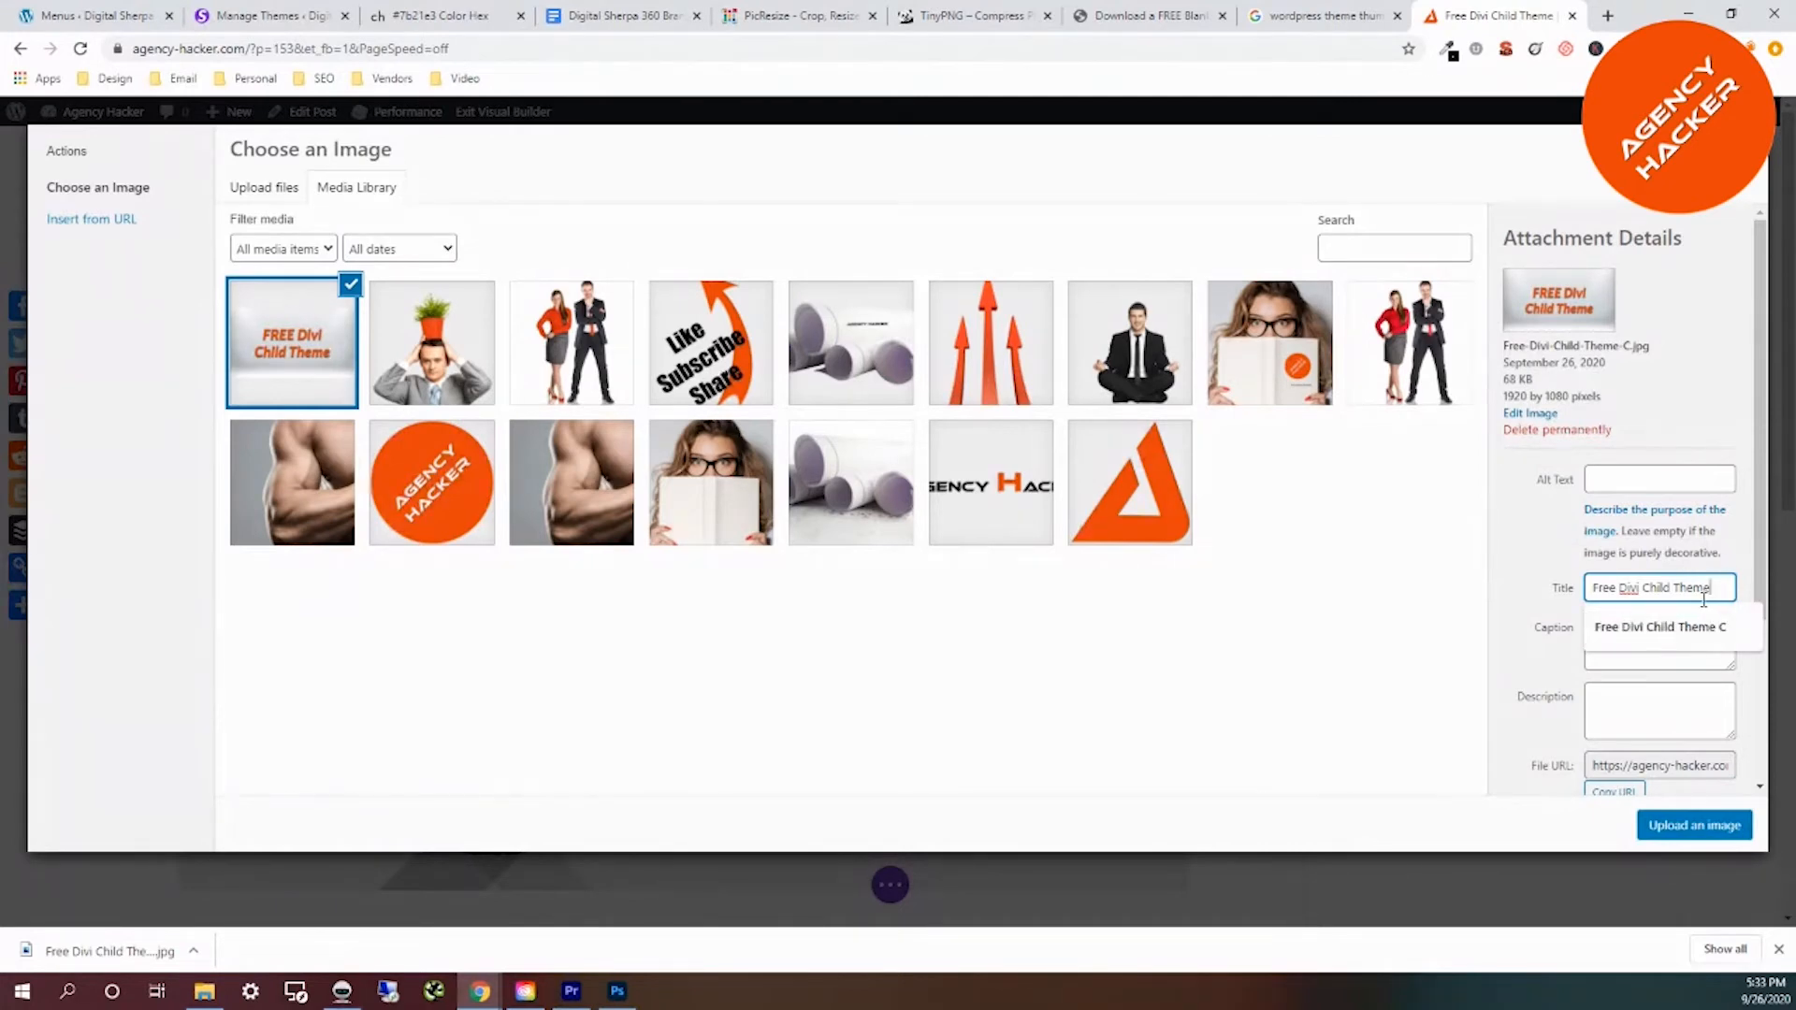
{"action": "left_click_drag", "start_coordinate": [1716, 589], "coordinate": [1539, 624]}
{"action": "key", "text": "ctrl+c"}
{"action": "left_click", "coordinate": [1654, 480]}
{"action": "key", "text": "ctrl+v"}
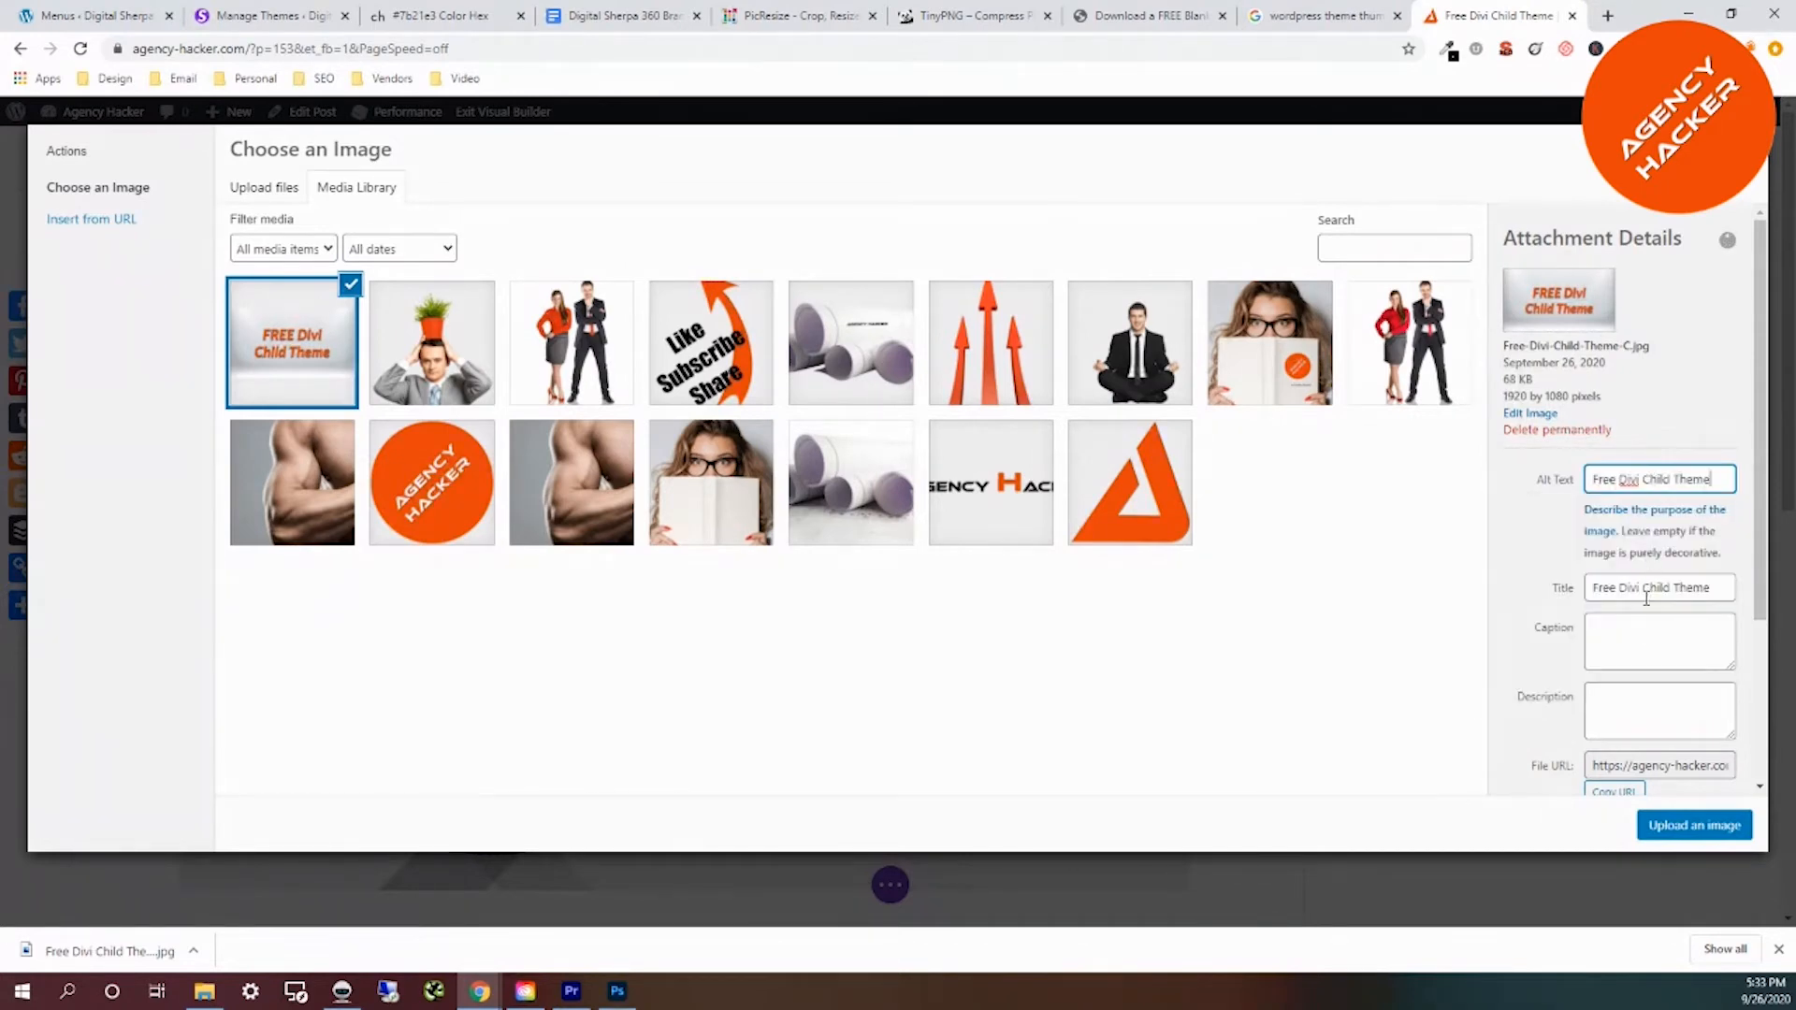
{"action": "left_click", "coordinate": [1644, 641]}
{"action": "key", "text": "ctrl+v"}
{"action": "left_click", "coordinate": [1648, 719]}
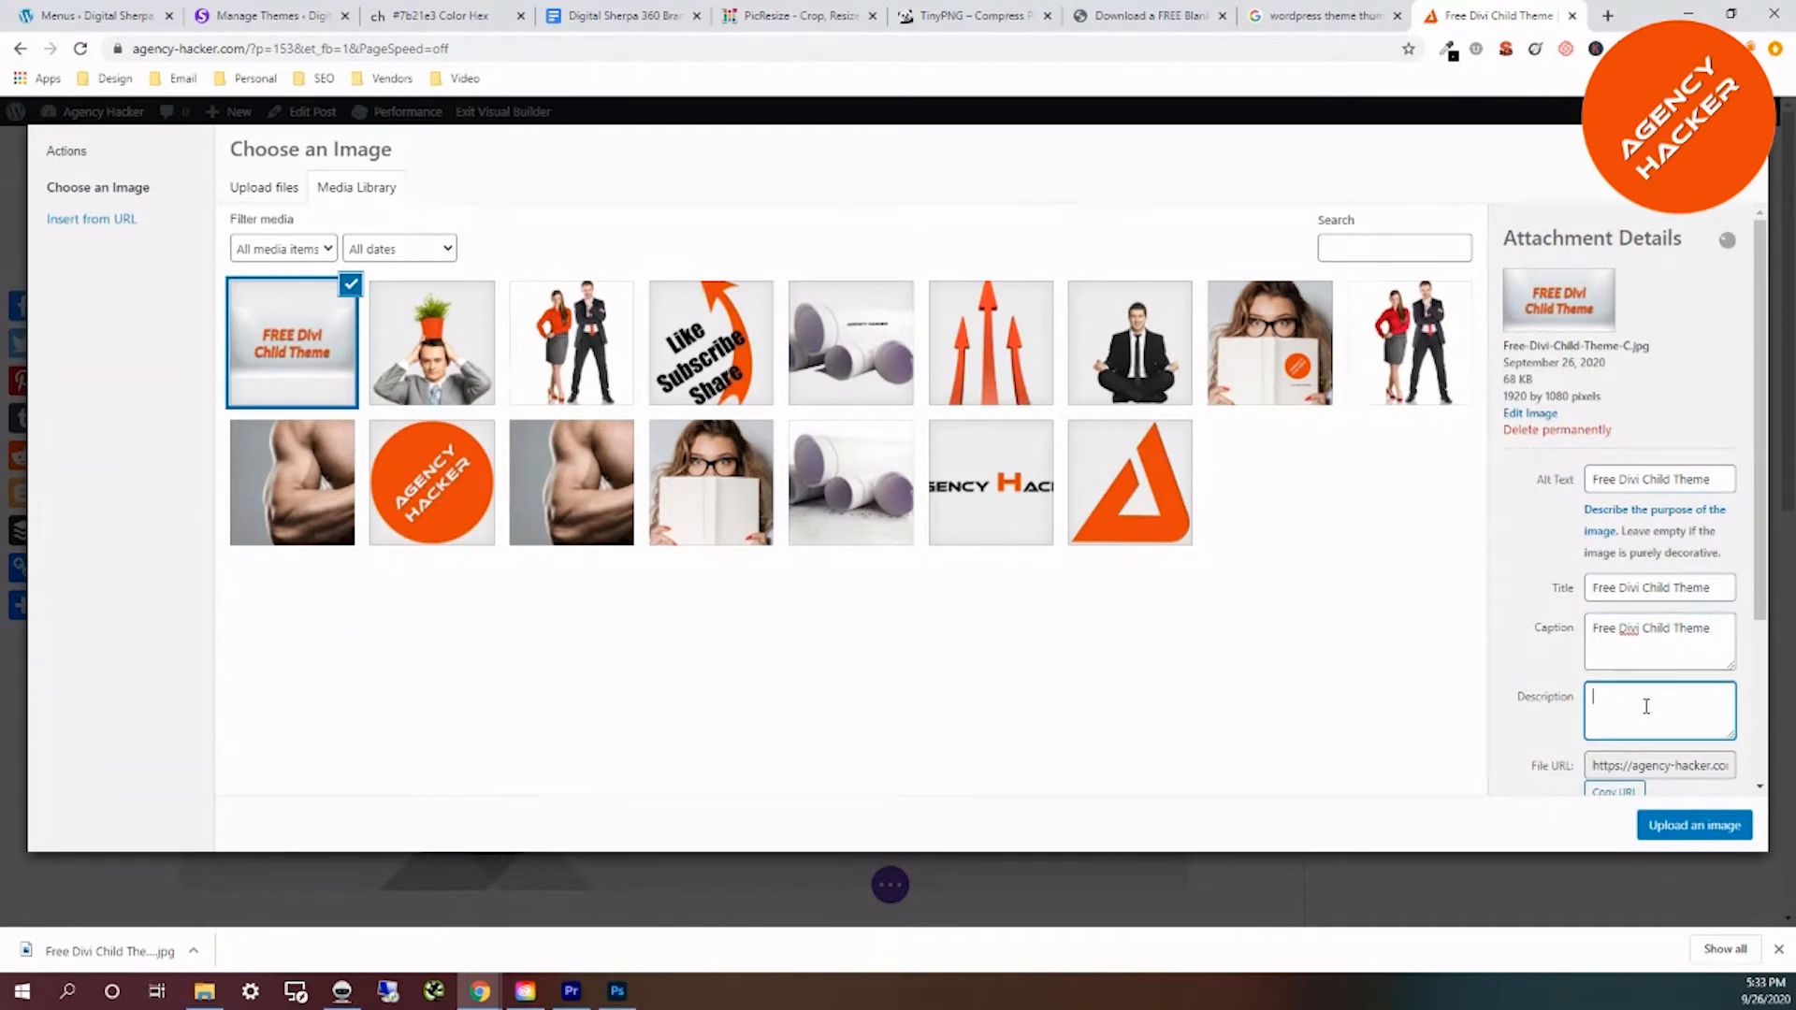
{"action": "key", "text": "ctrl+v"}
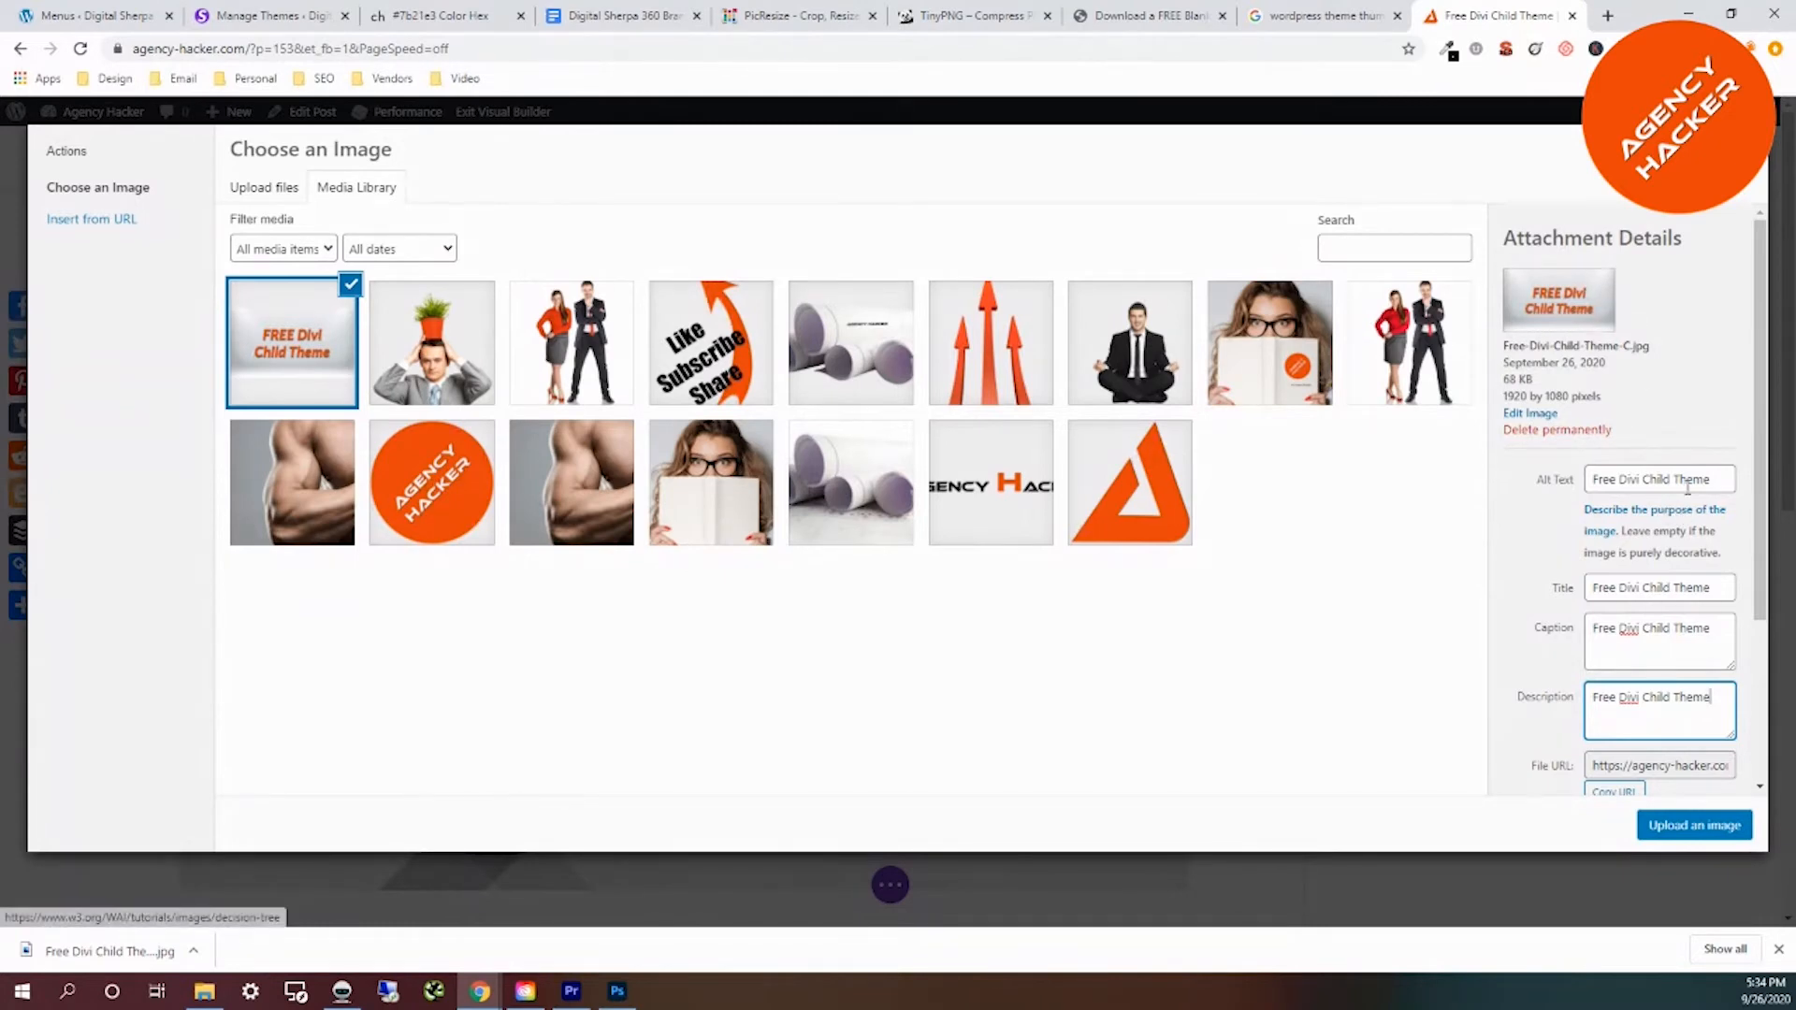
{"action": "left_click", "coordinate": [1689, 827]}
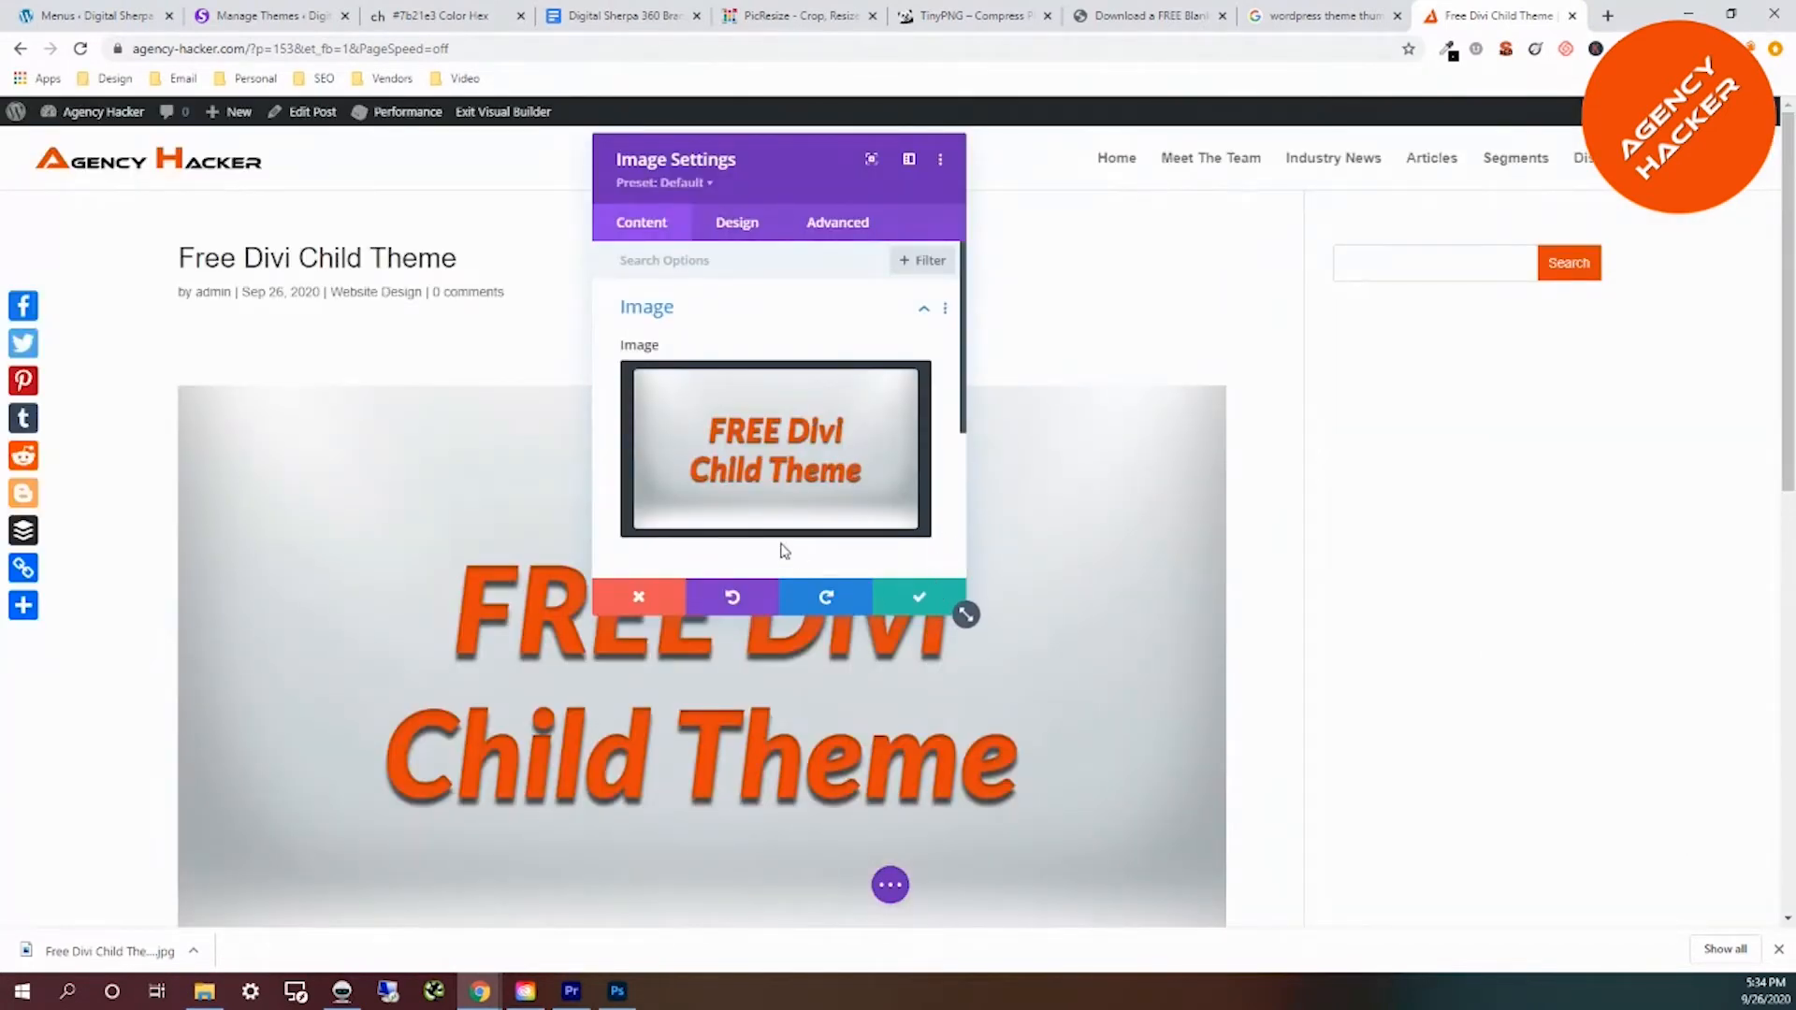
{"action": "left_click", "coordinate": [919, 598]}
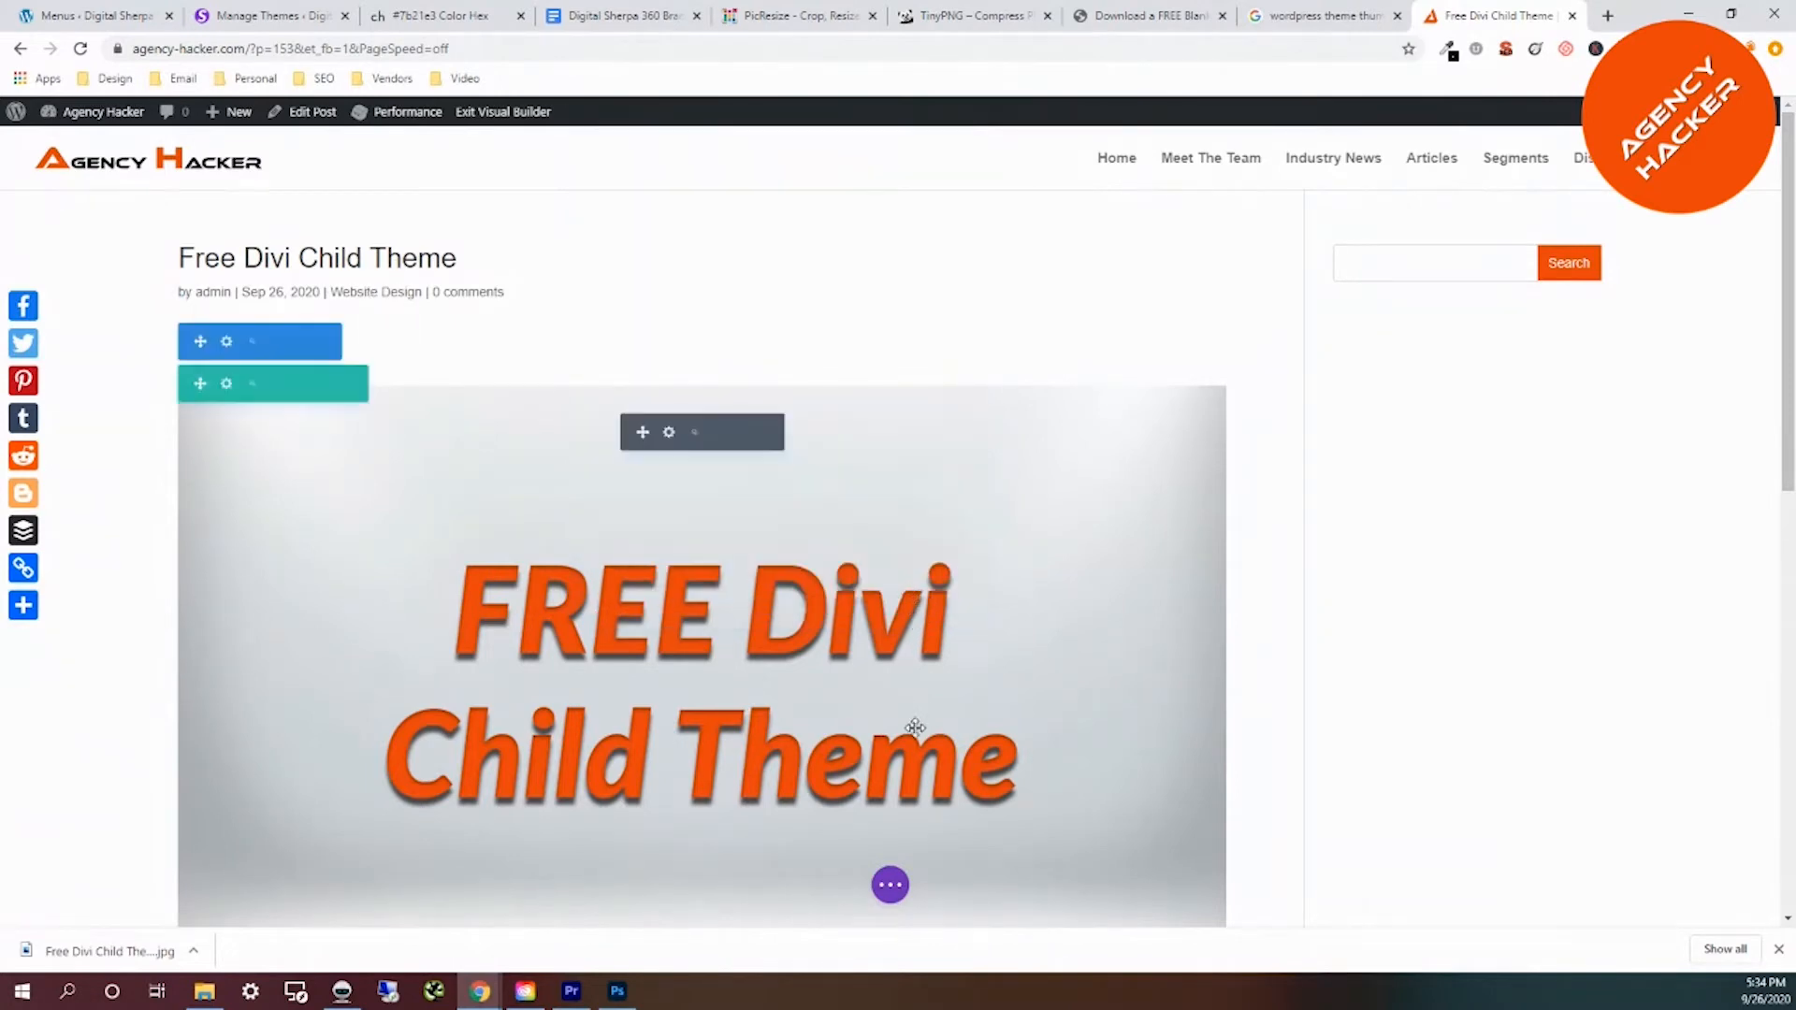
Add a regular section with a single-column row below the Free Divi Child Theme image
{"action": "scroll", "coordinate": [884, 497], "scroll_direction": "down", "scroll_amount": 5}
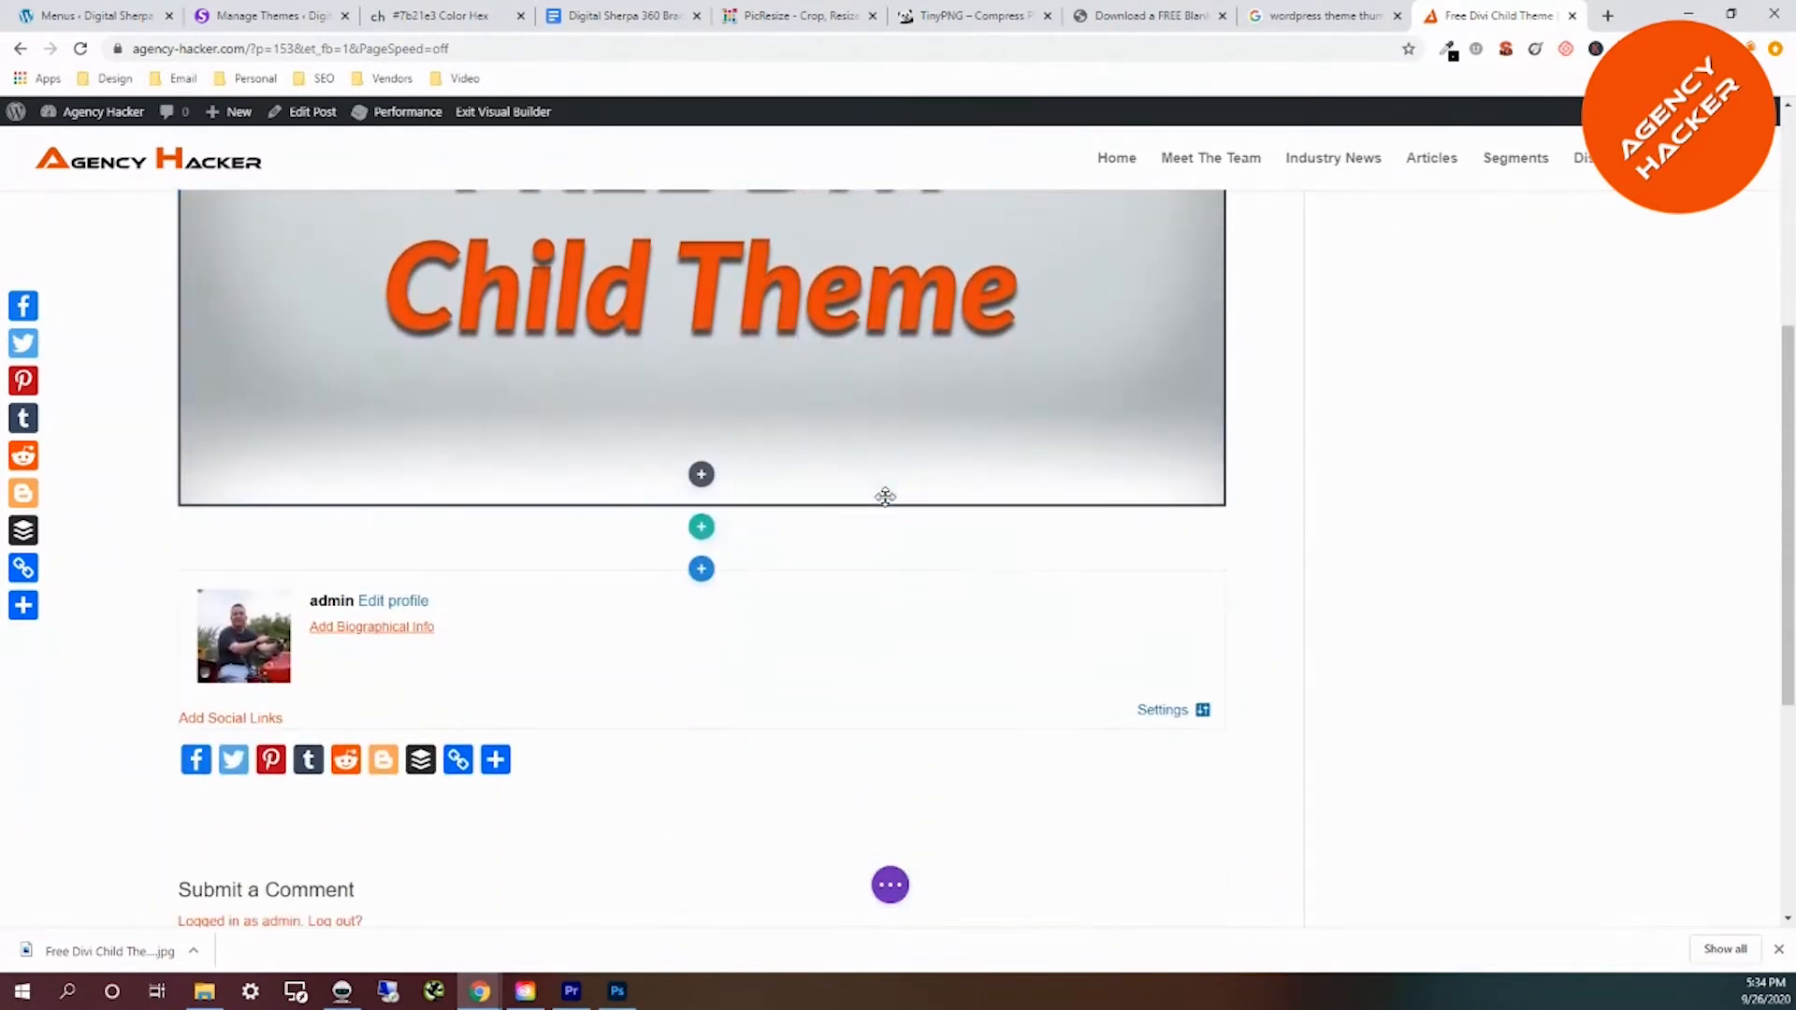
{"action": "mouse_move", "coordinate": [686, 514]}
{"action": "left_mouse_down"}
{"action": "mouse_move", "coordinate": [693, 541]}
{"action": "mouse_move", "coordinate": [711, 531]}
{"action": "left_mouse_up"}
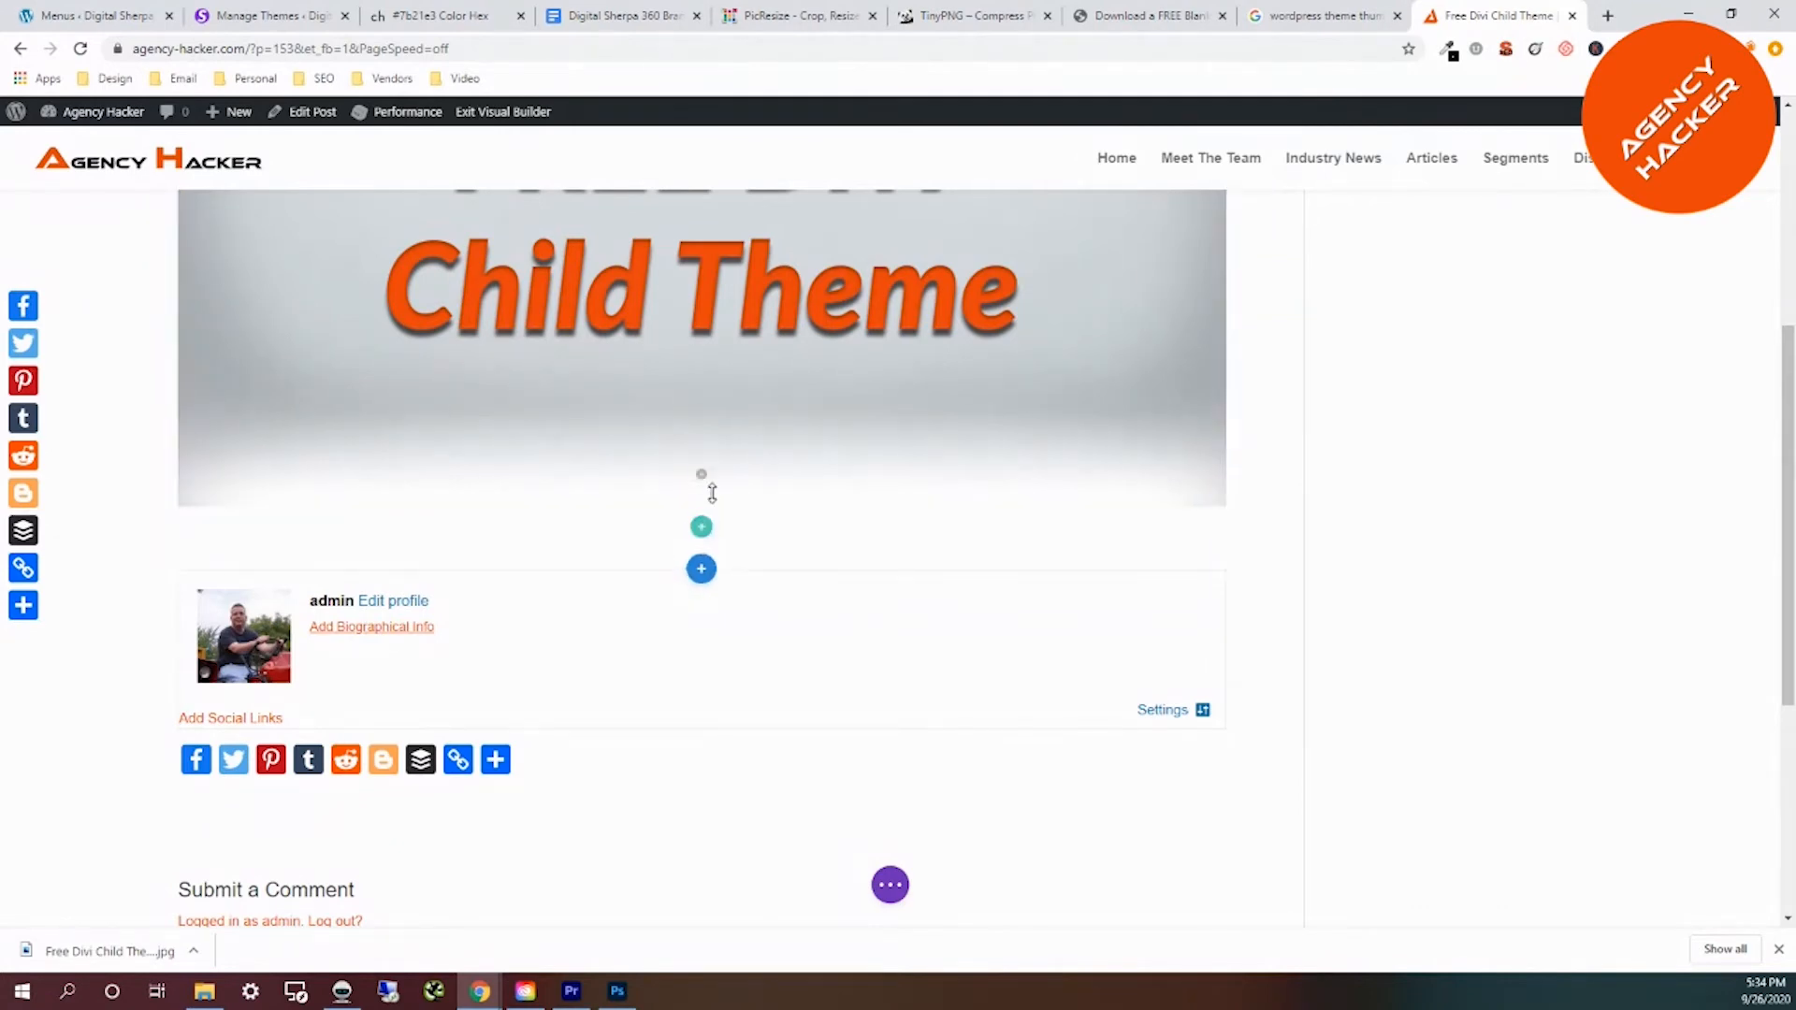
{"action": "left_click", "coordinate": [702, 569]}
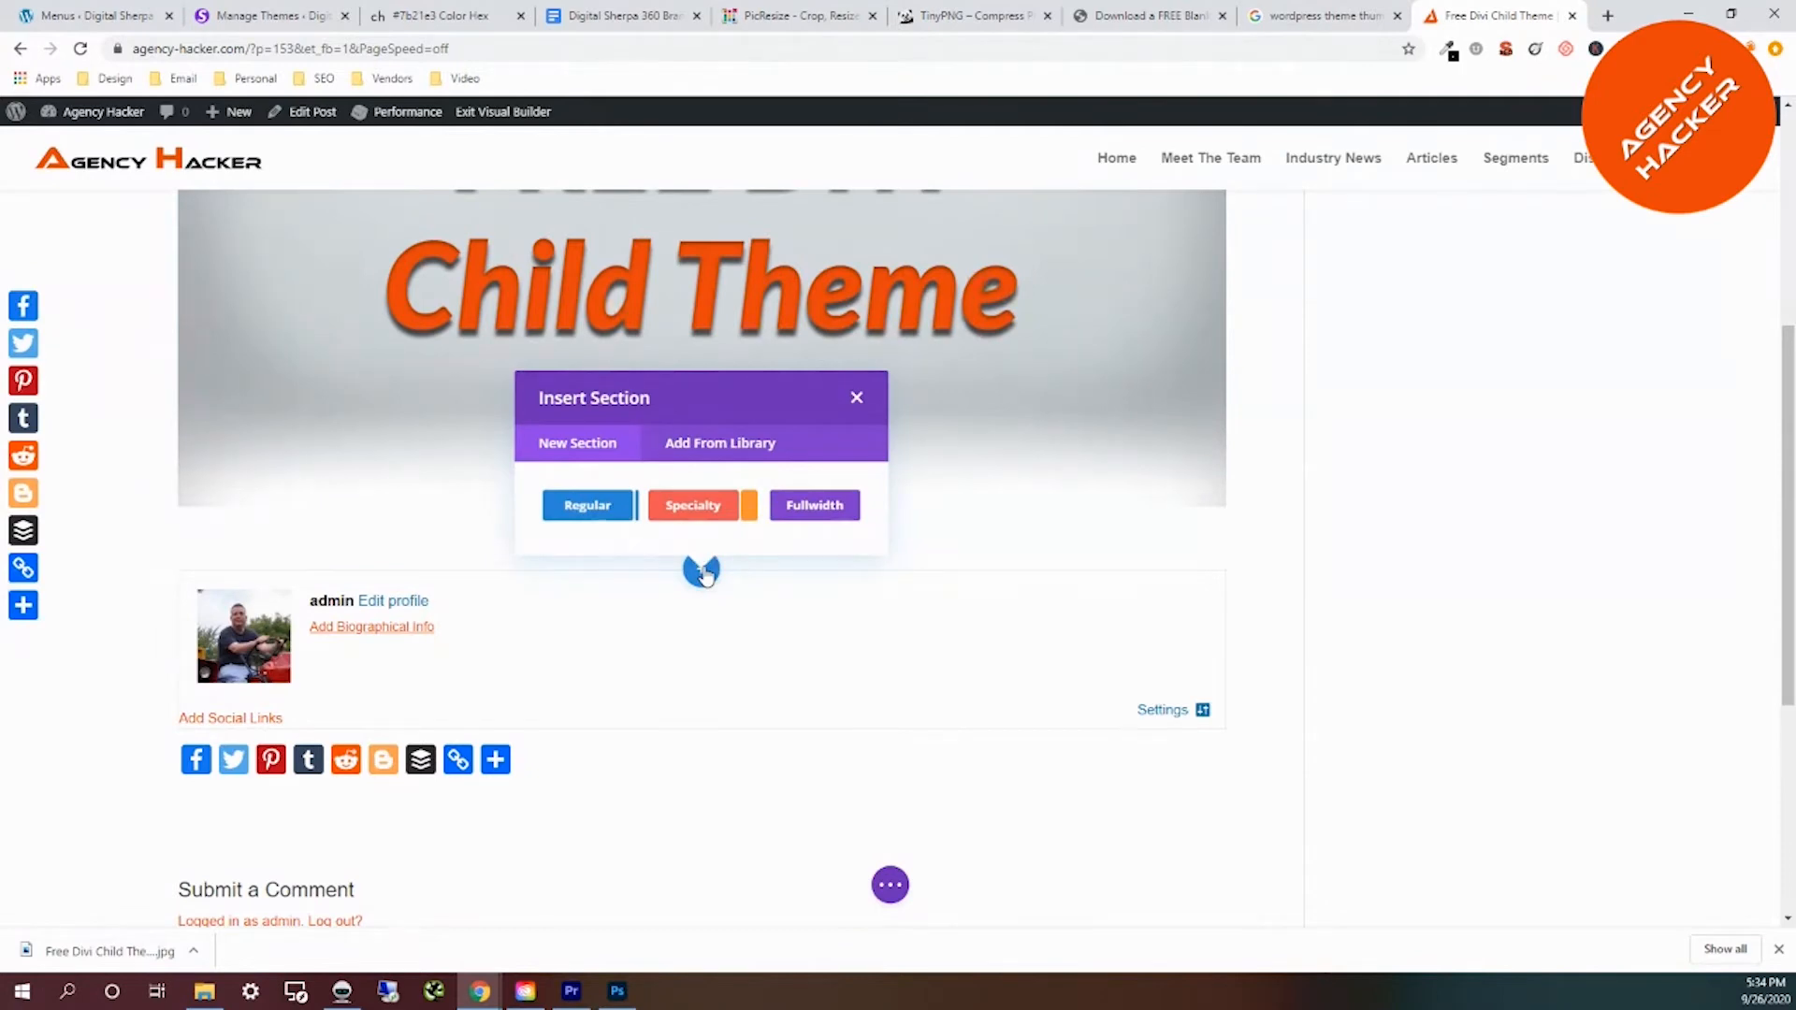
{"action": "left_click", "coordinate": [578, 508]}
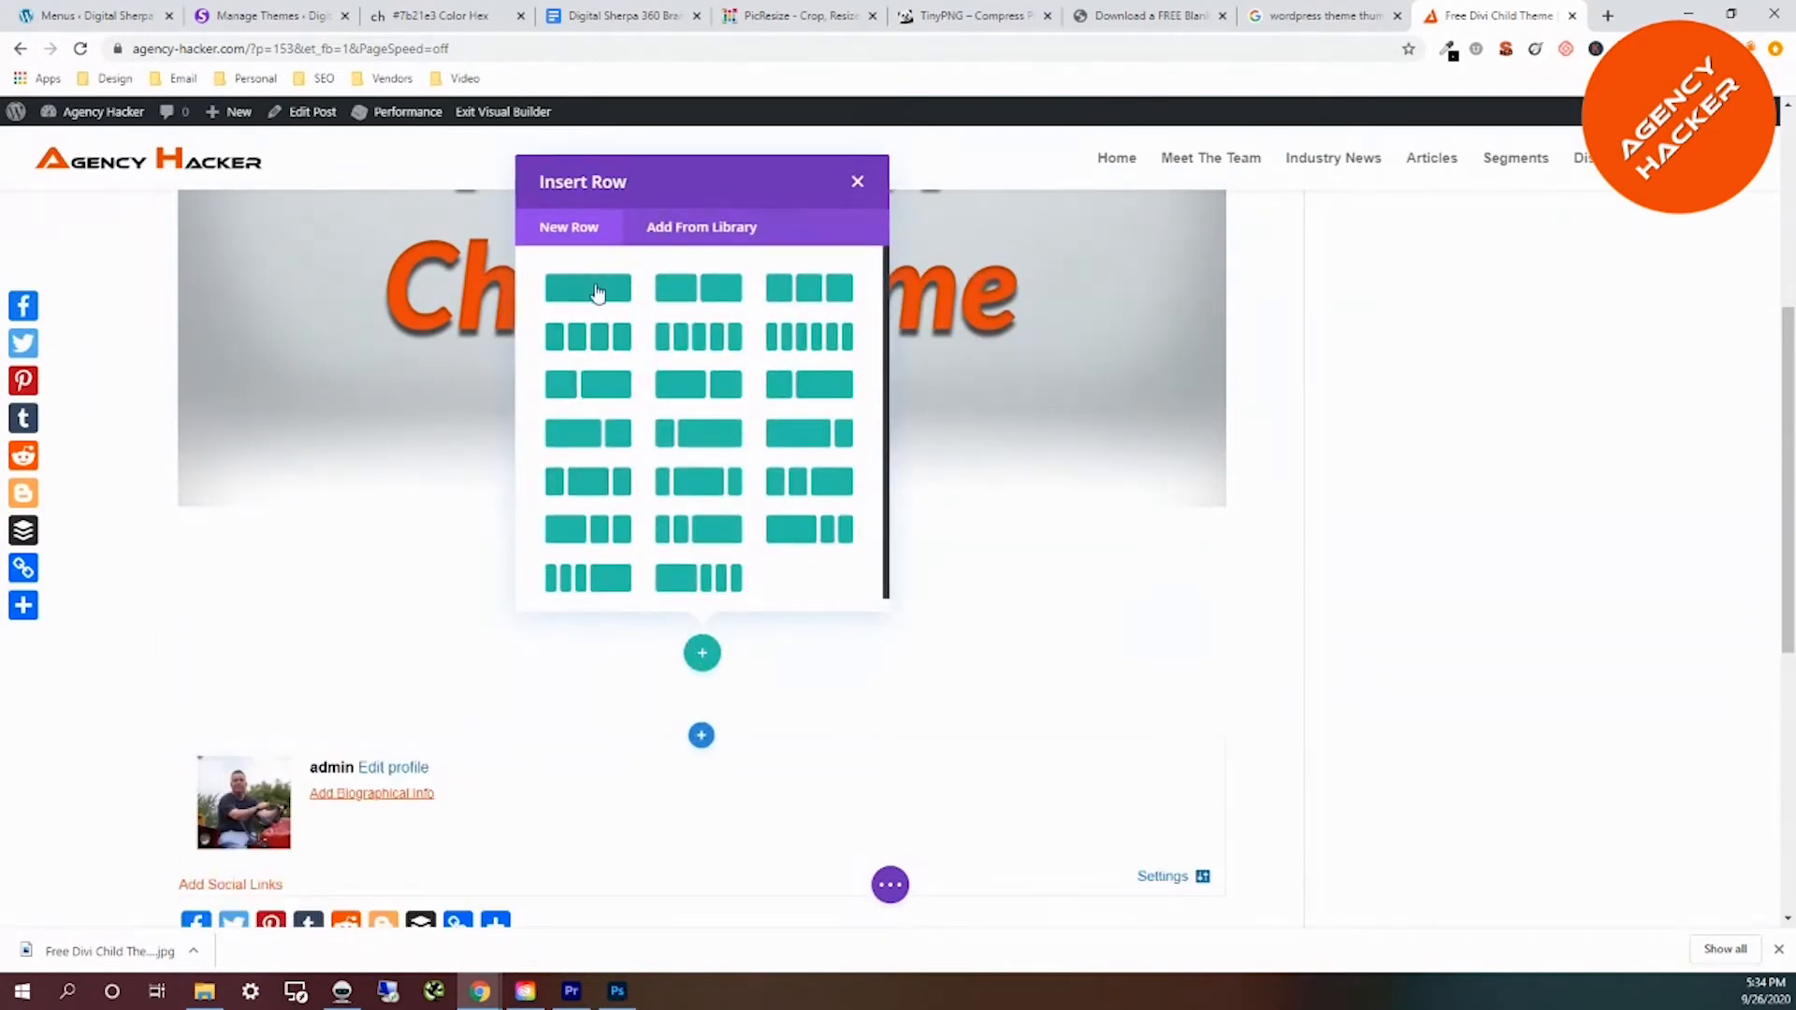
{"action": "left_click", "coordinate": [597, 292]}
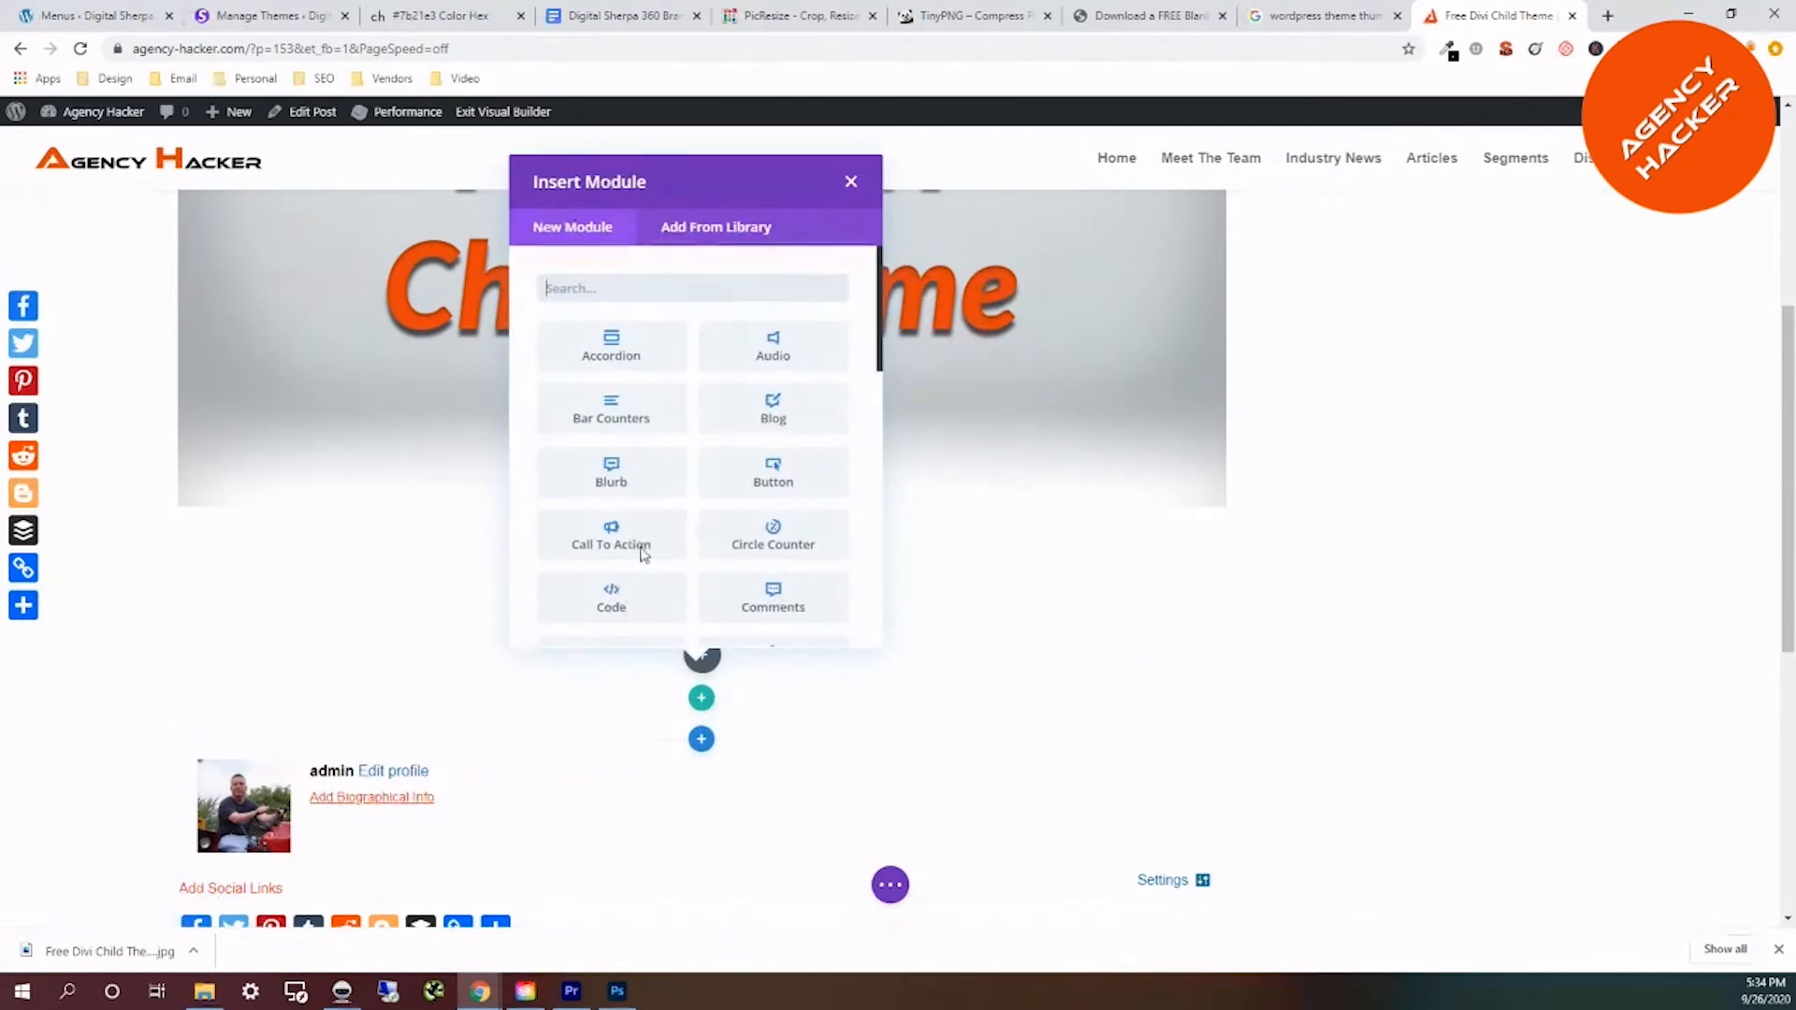
Insert a Text module into the single-column row of the new section
{"action": "scroll", "coordinate": [750, 442], "scroll_direction": "down", "scroll_amount": 7}
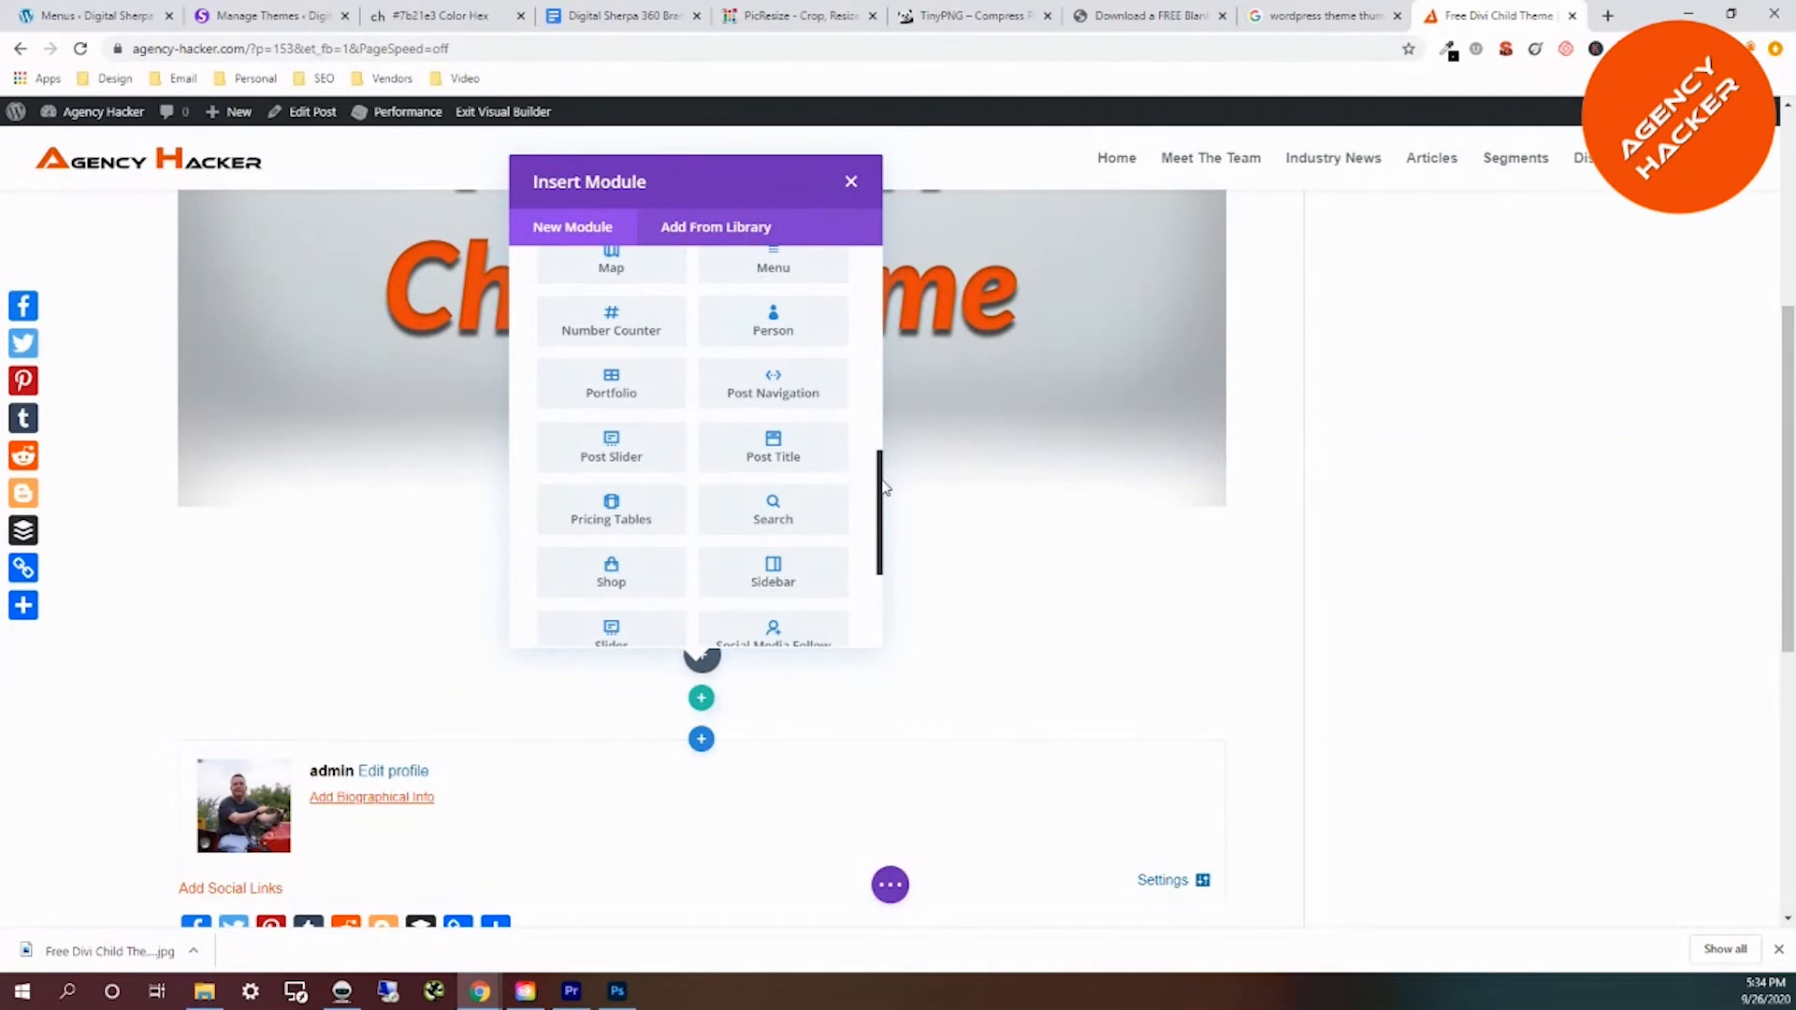
{"action": "left_click_drag", "start_coordinate": [884, 487], "coordinate": [880, 547]}
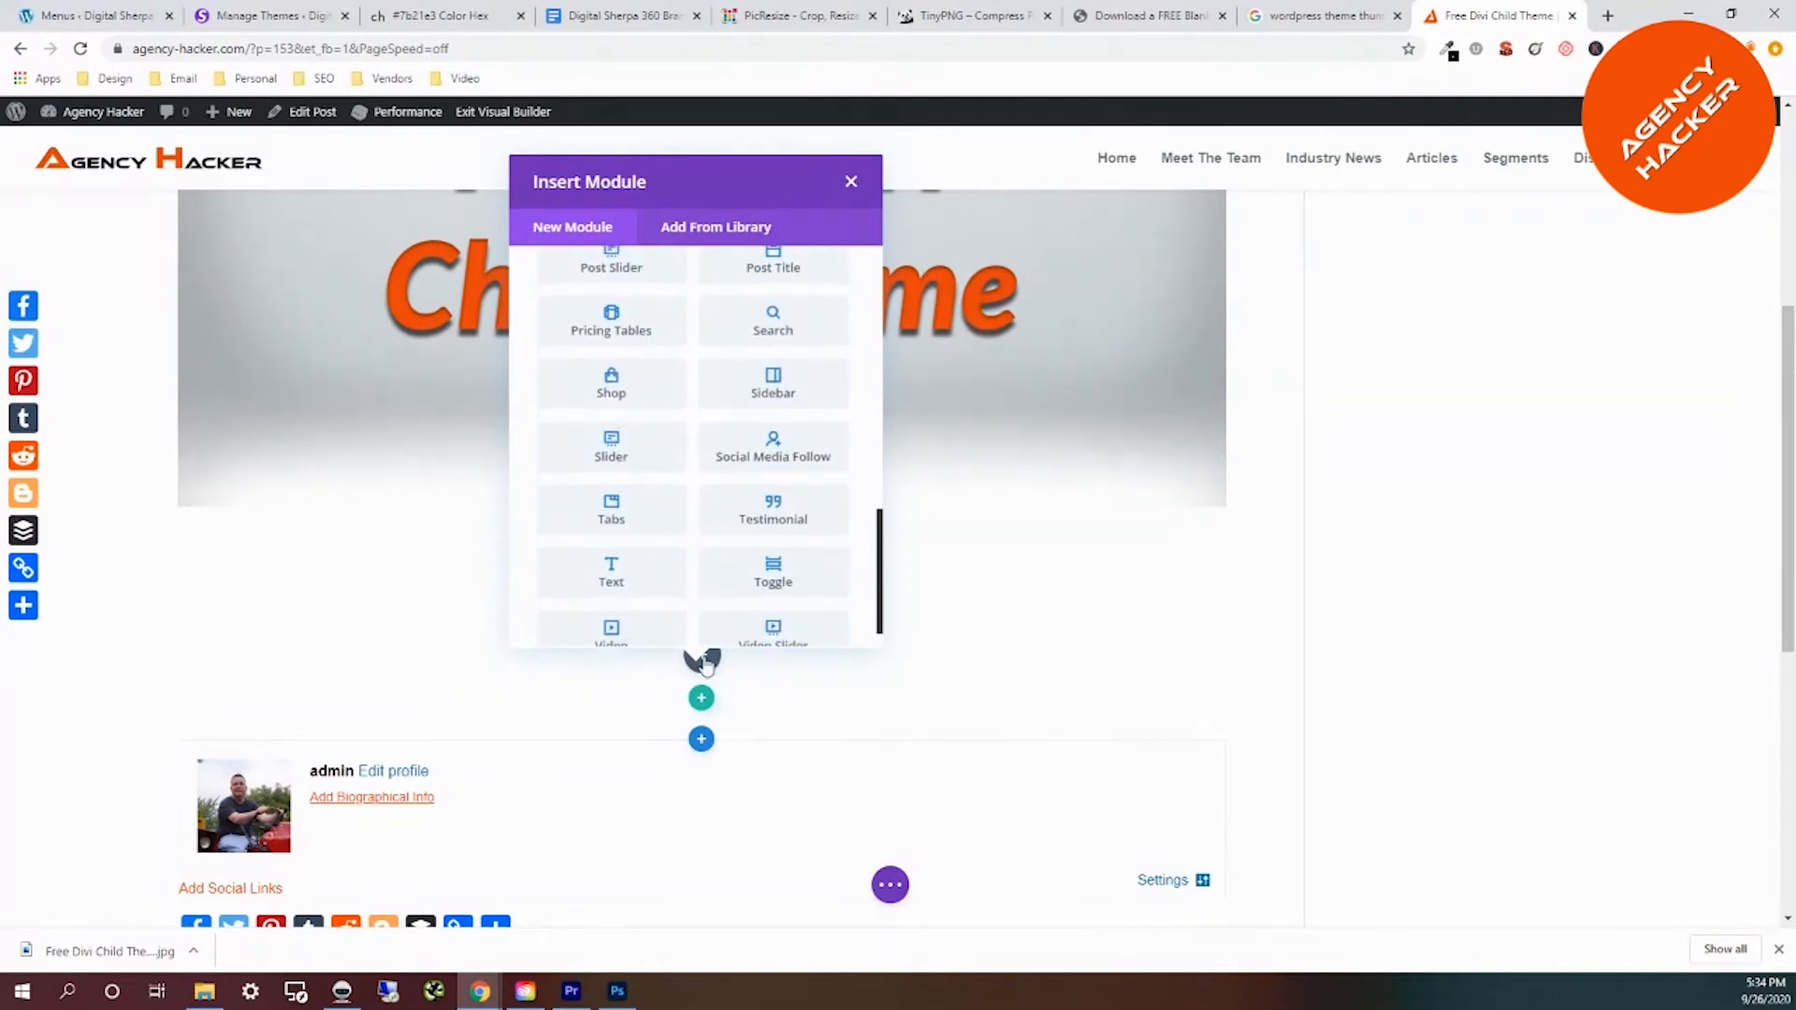
{"action": "left_click", "coordinate": [617, 571]}
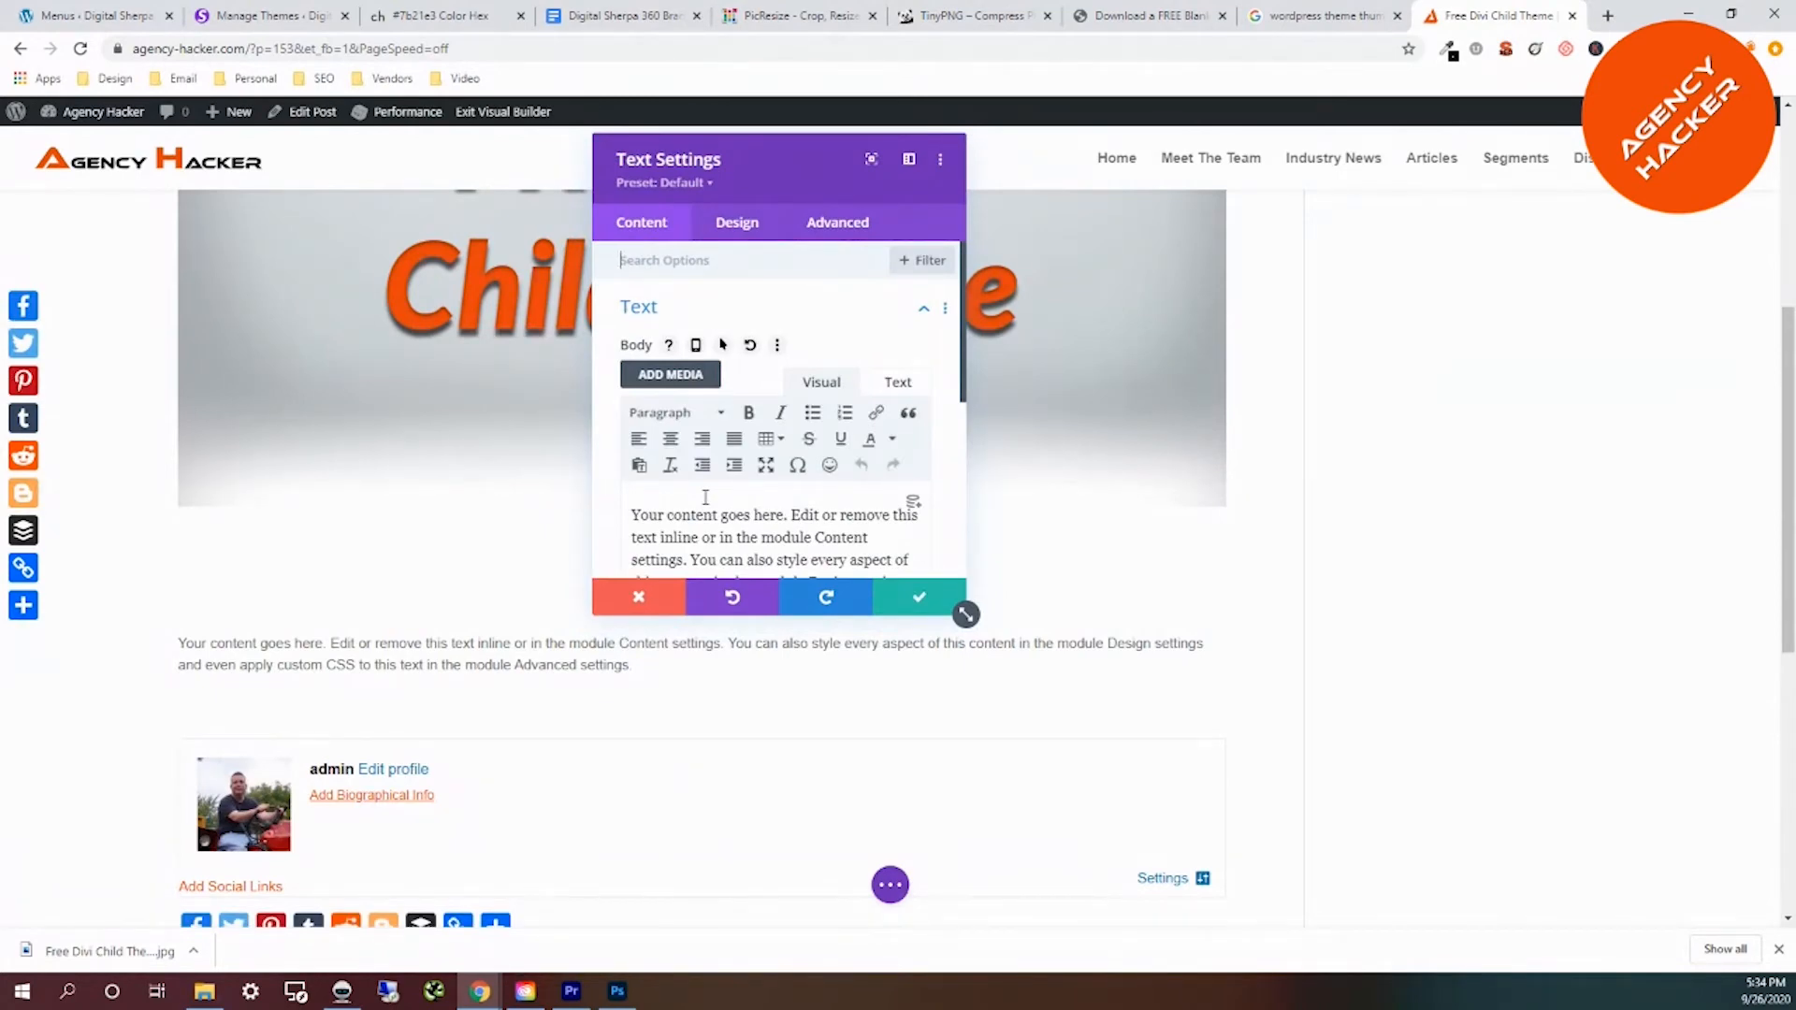
Replace the placeholder body with "Thanks for visiting this free Divi child theme post. Please click the download button below, and install this child theme on your website."
{"action": "scroll", "coordinate": [802, 538], "scroll_direction": "down", "scroll_amount": 1}
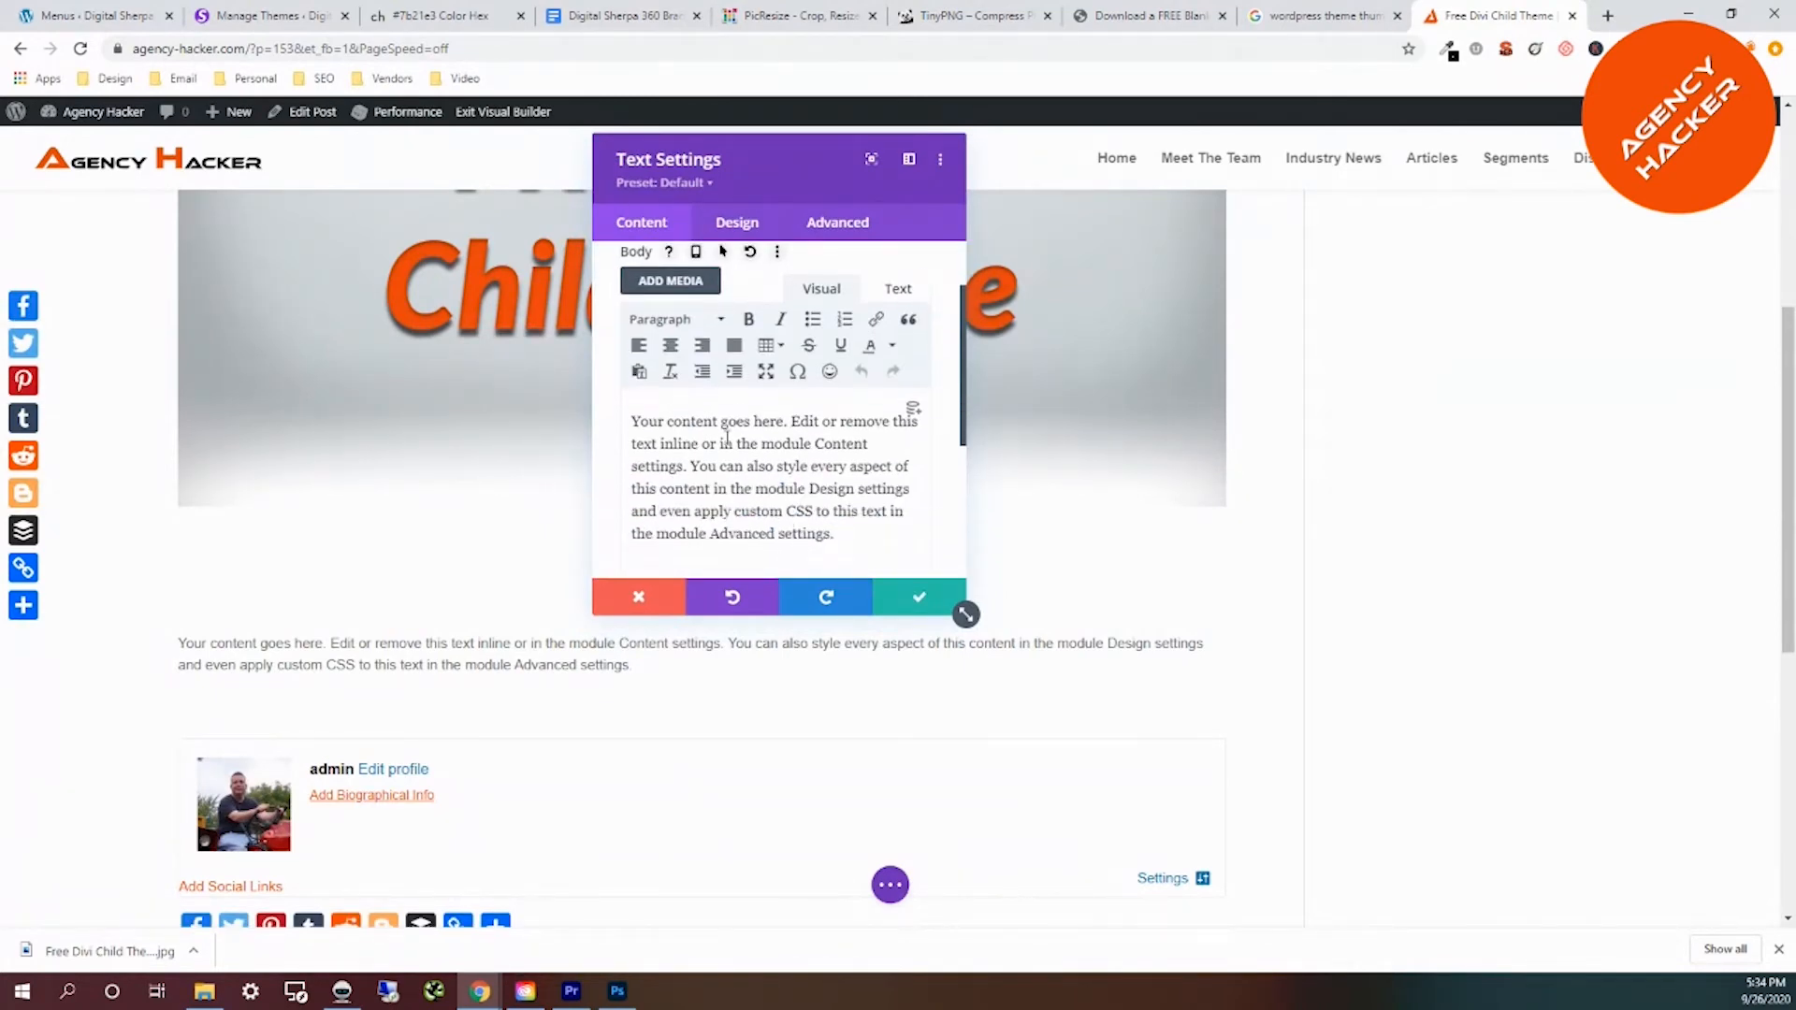
{"action": "left_click_drag", "start_coordinate": [834, 533], "coordinate": [632, 444]}
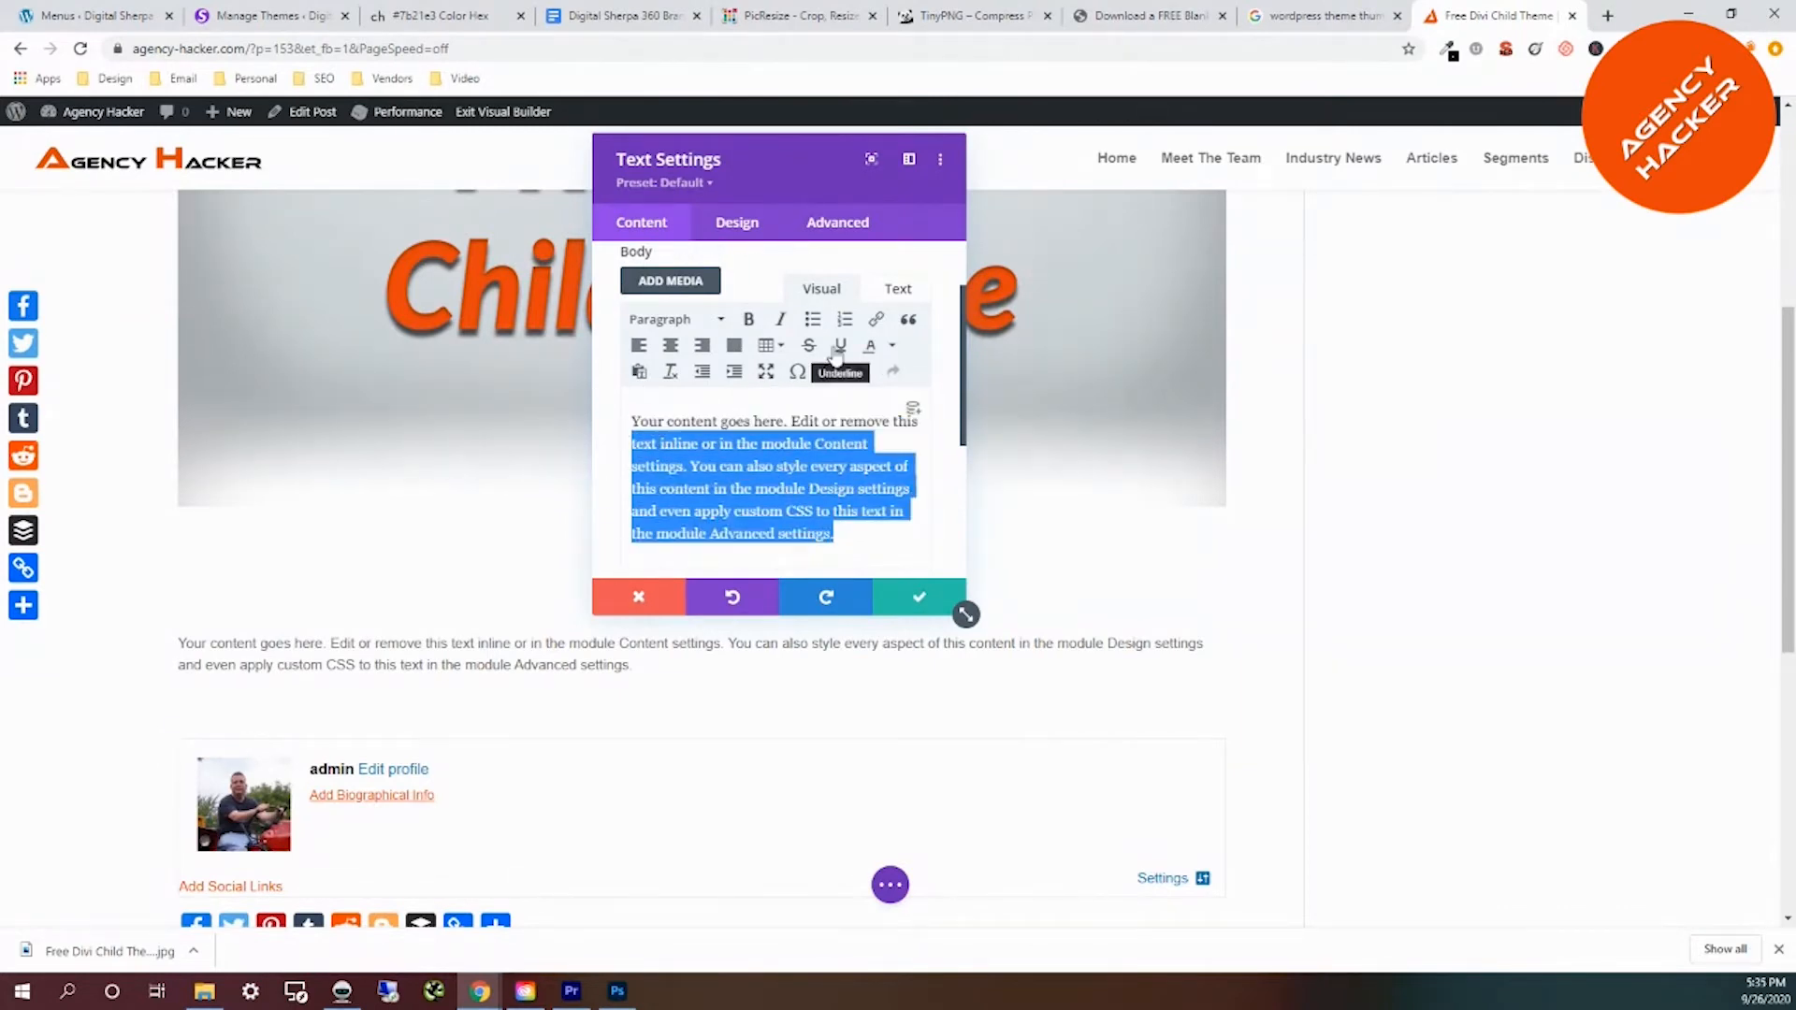
{"action": "left_click_drag", "start_coordinate": [833, 536], "coordinate": [624, 423]}
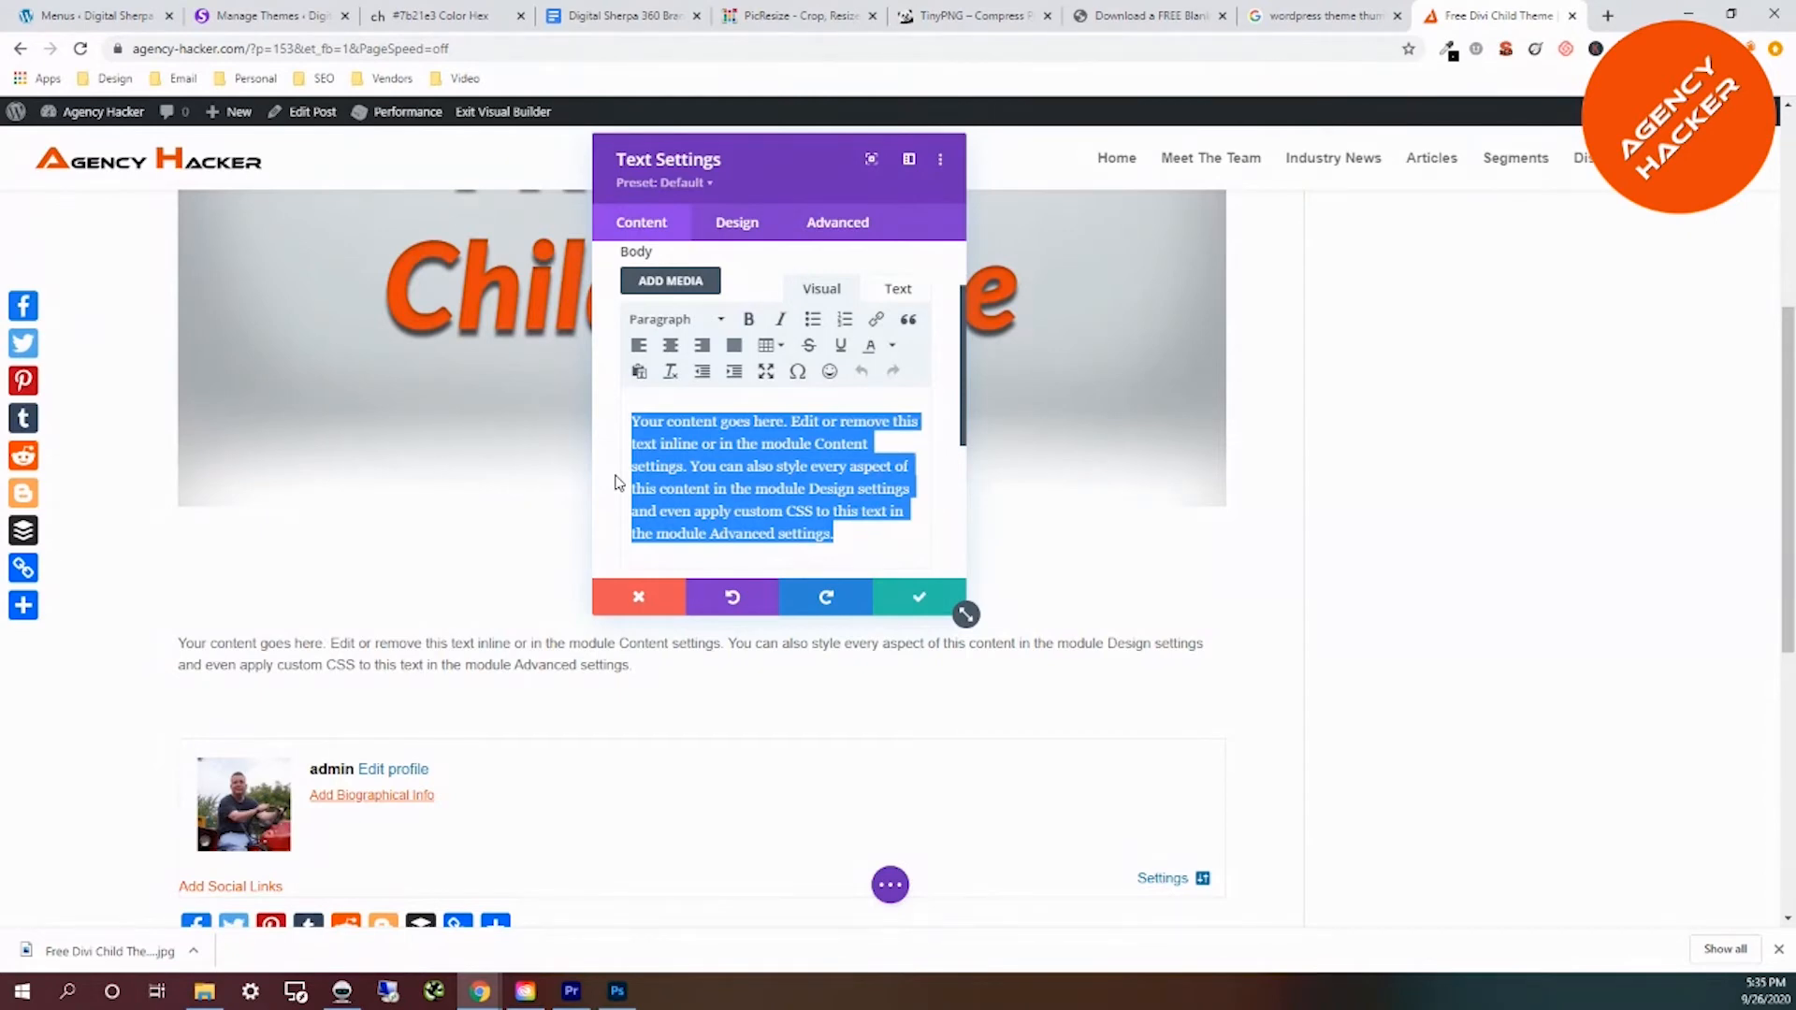
{"action": "type", "text": "Thanks for "}
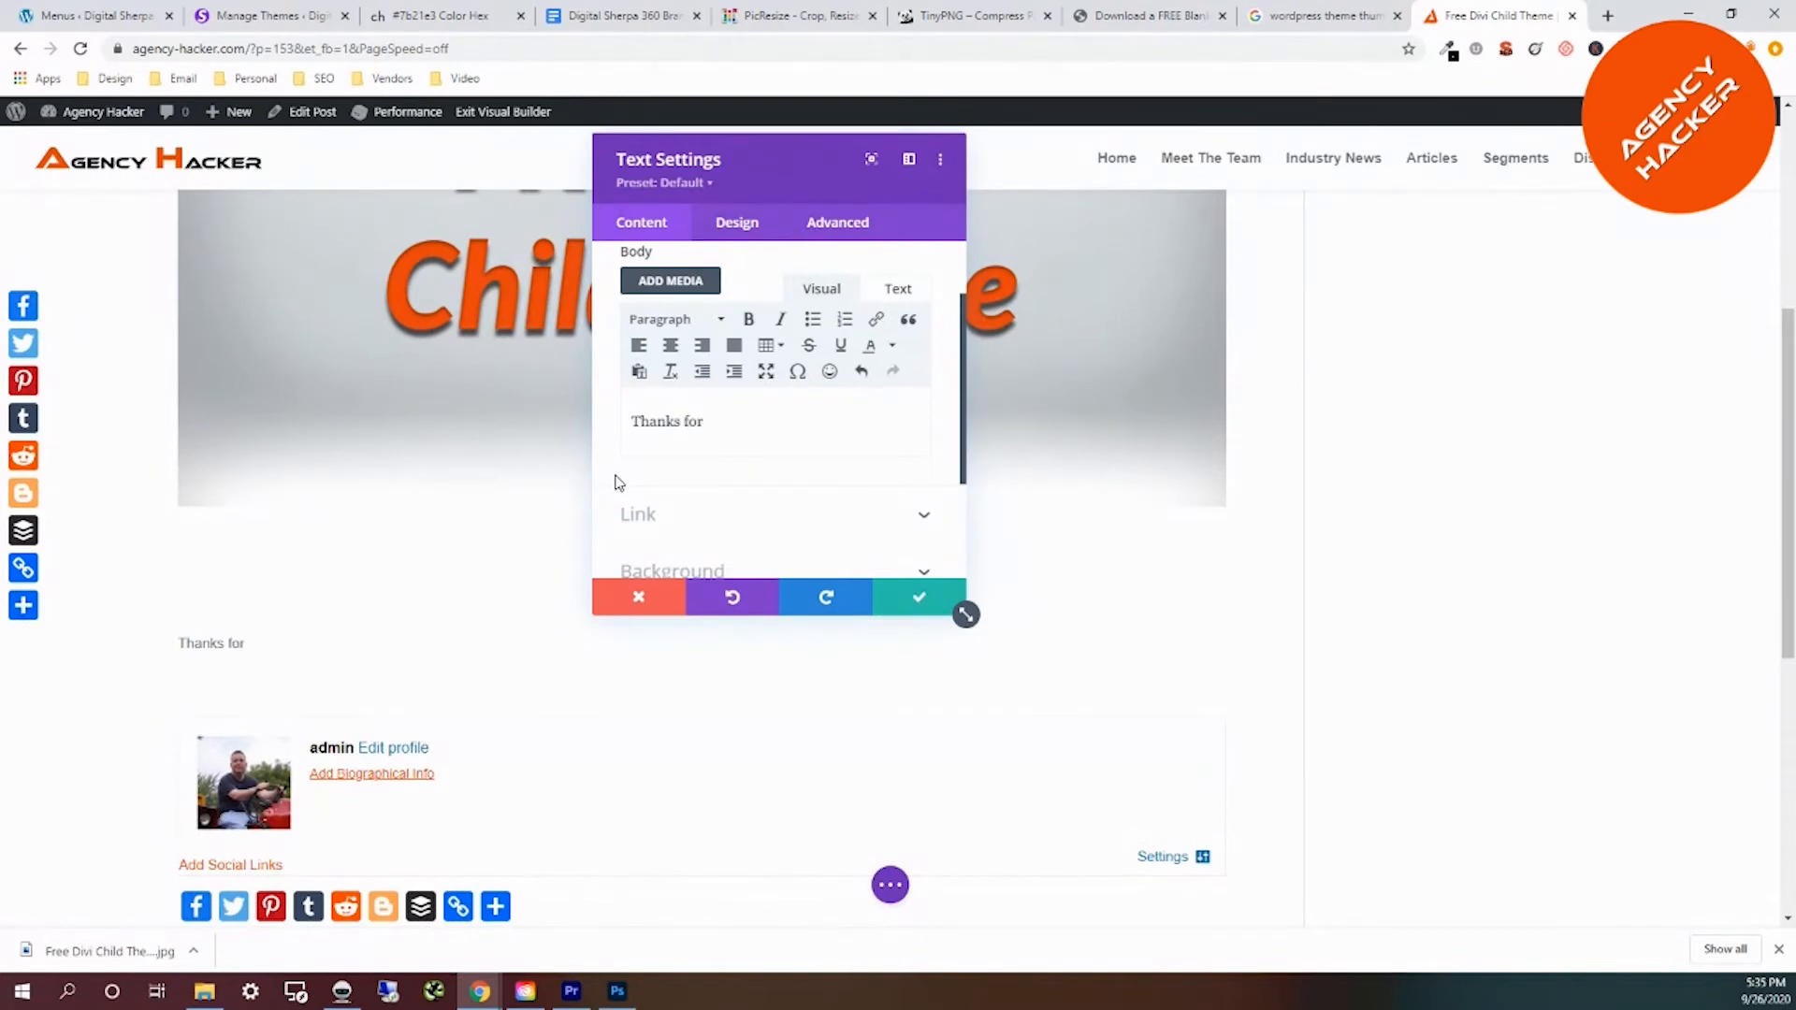
{"action": "type", "text": "visiting this free d"}
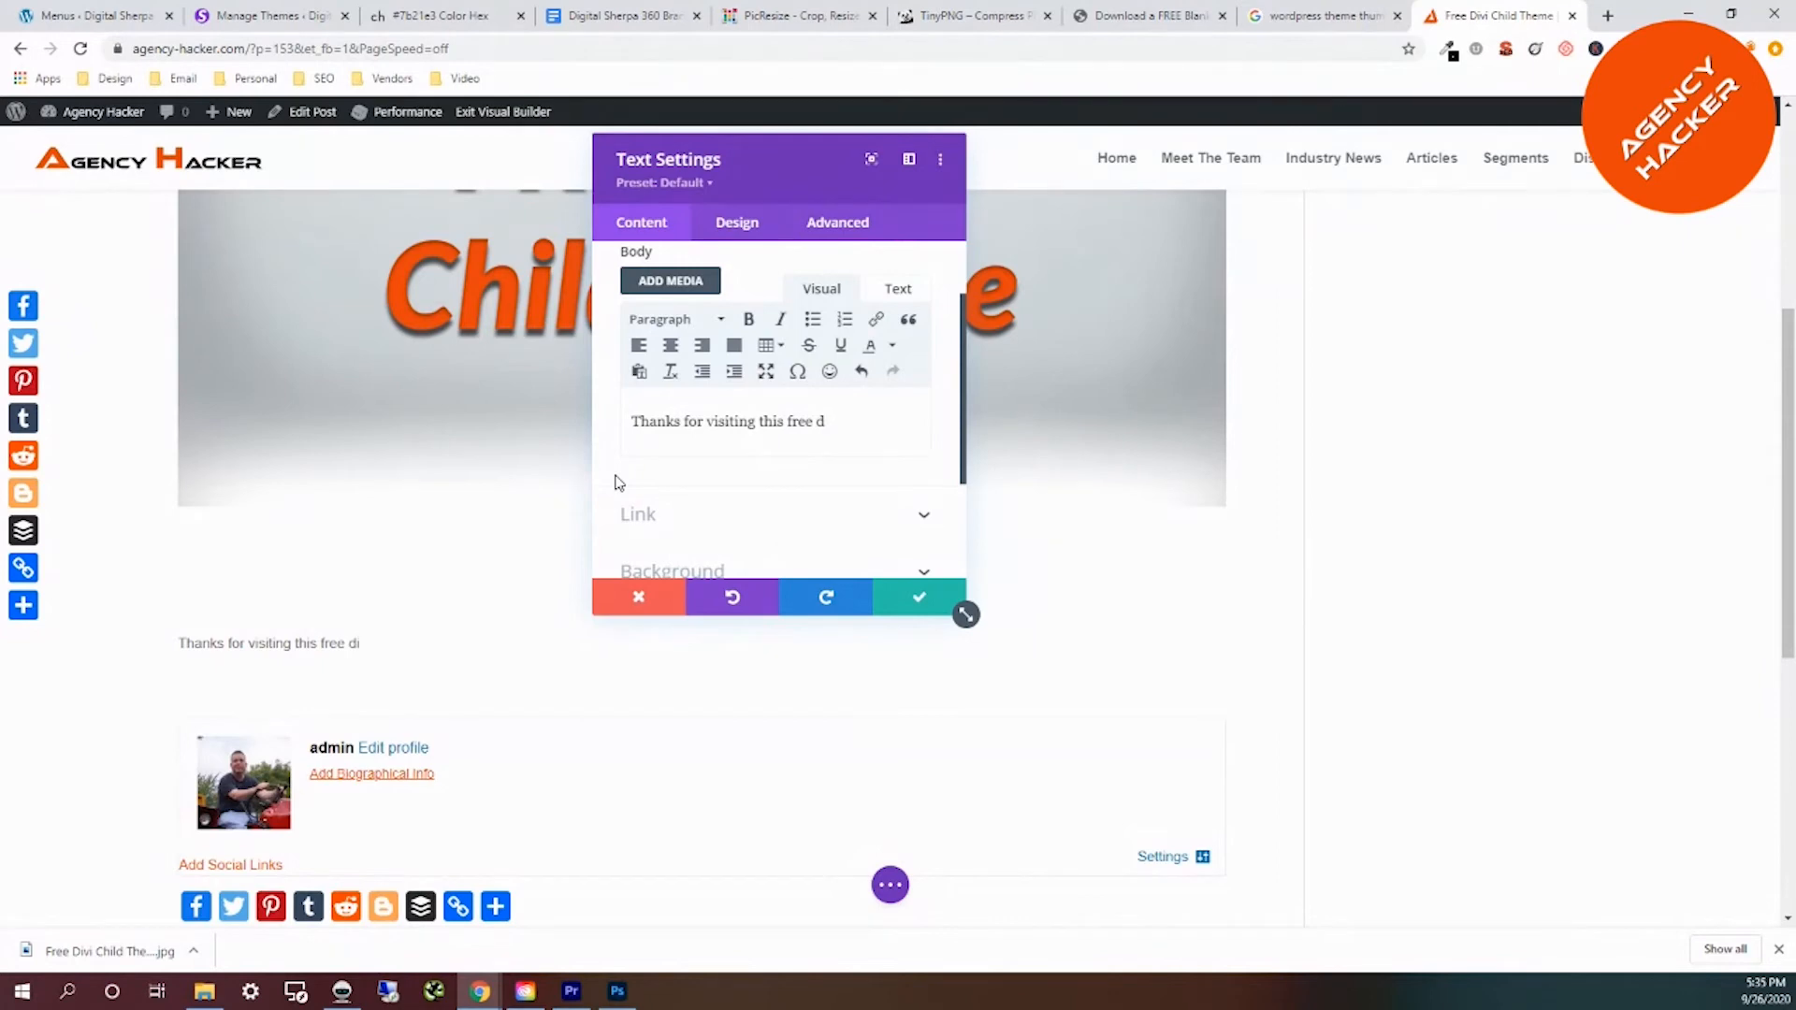
{"action": "key", "text": "BackSpace"}
{"action": "type", "text": "Divi child theme"}
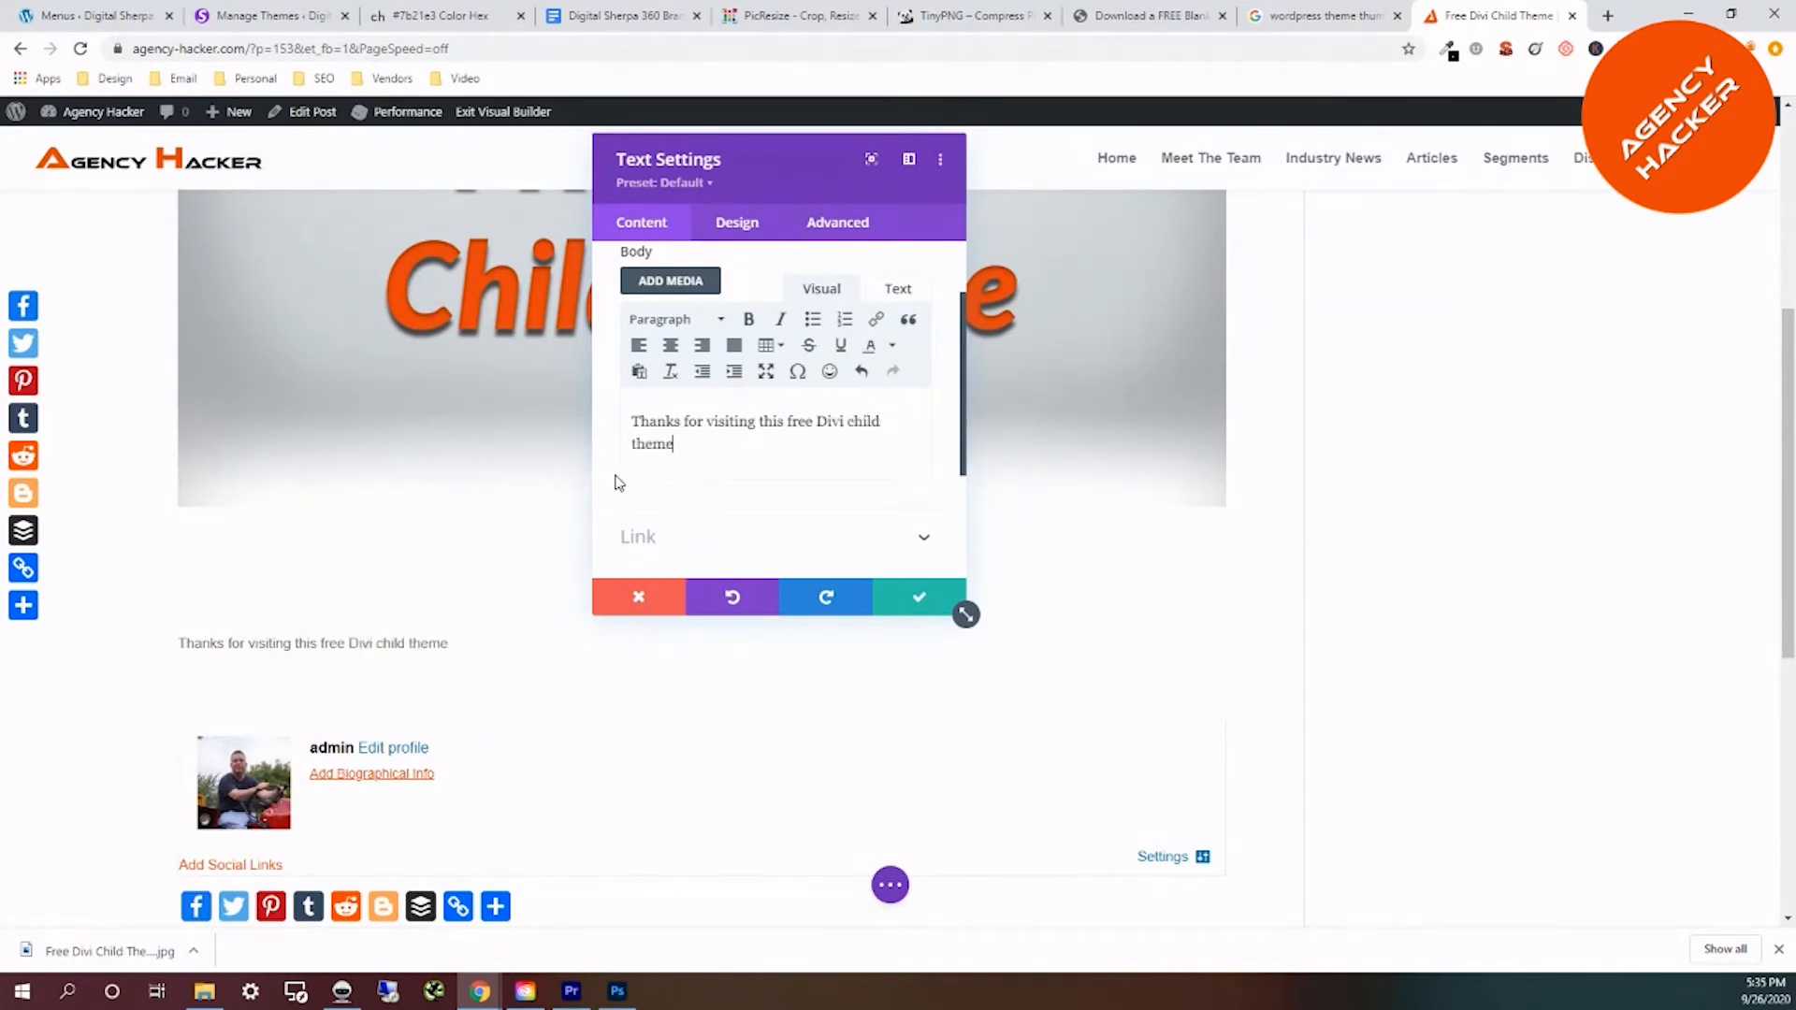
{"action": "type", "text": " post. Please click the download"}
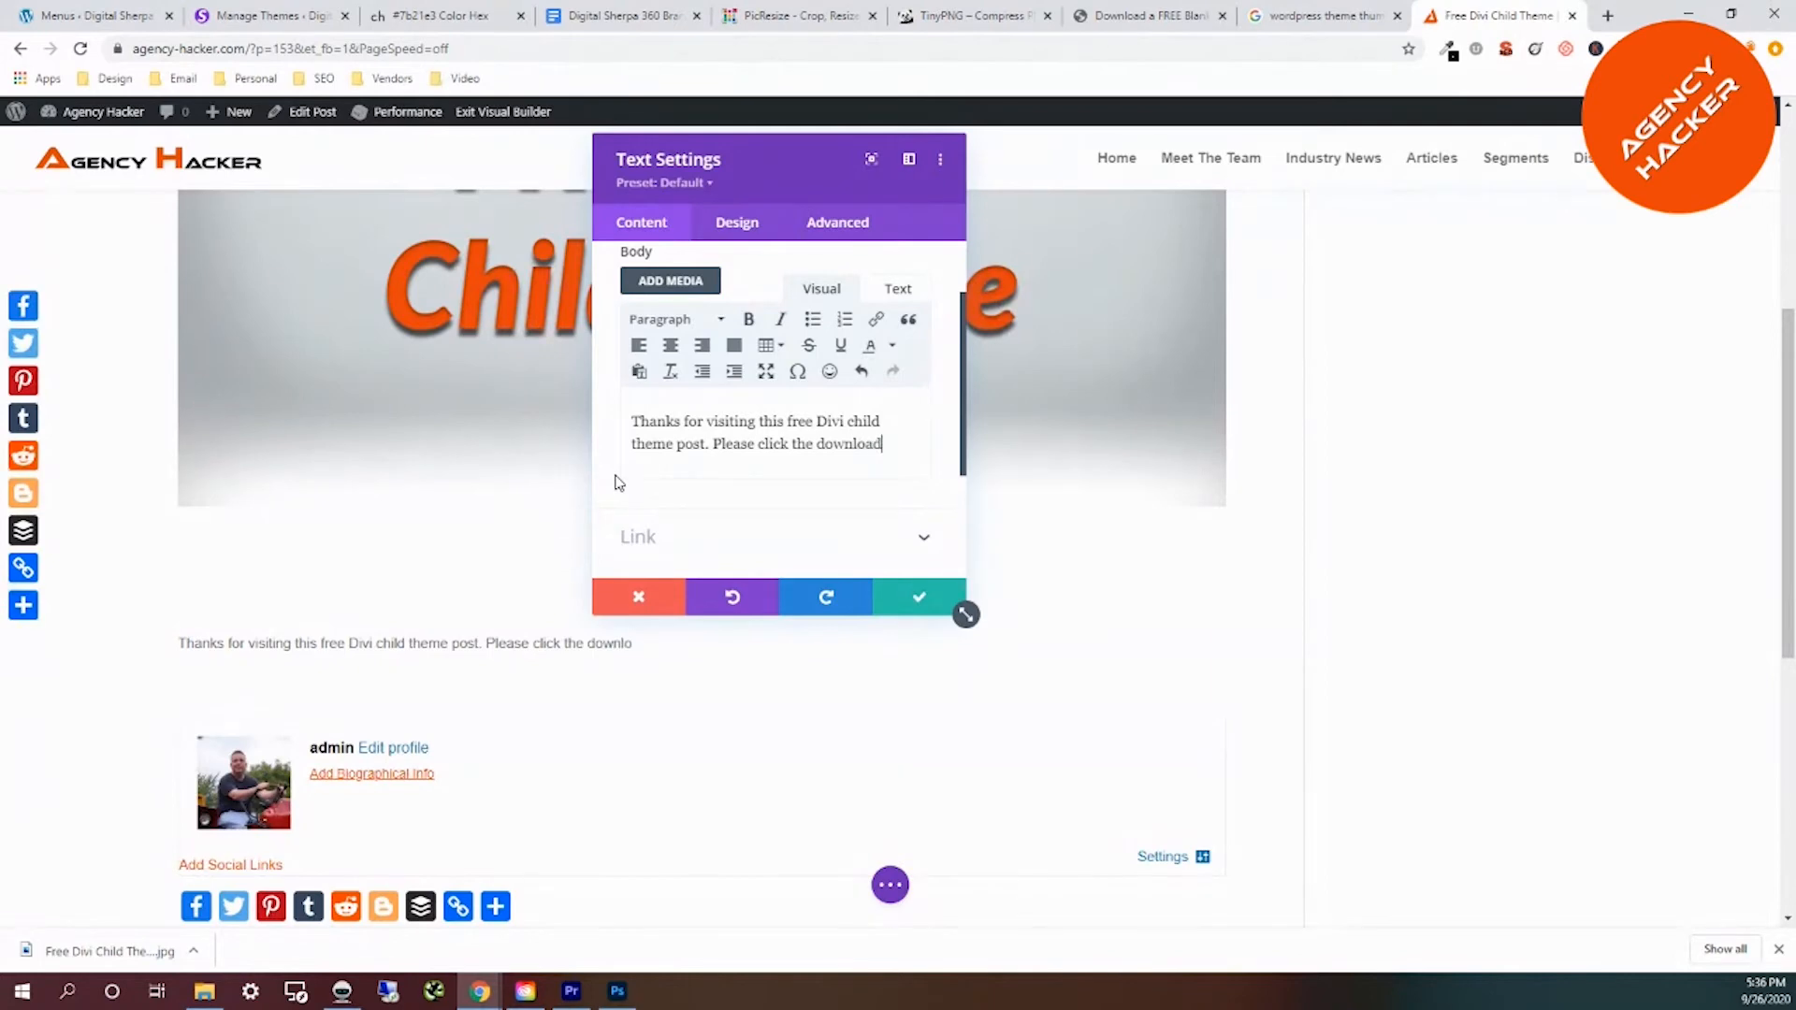
{"action": "type", "text": " button be"}
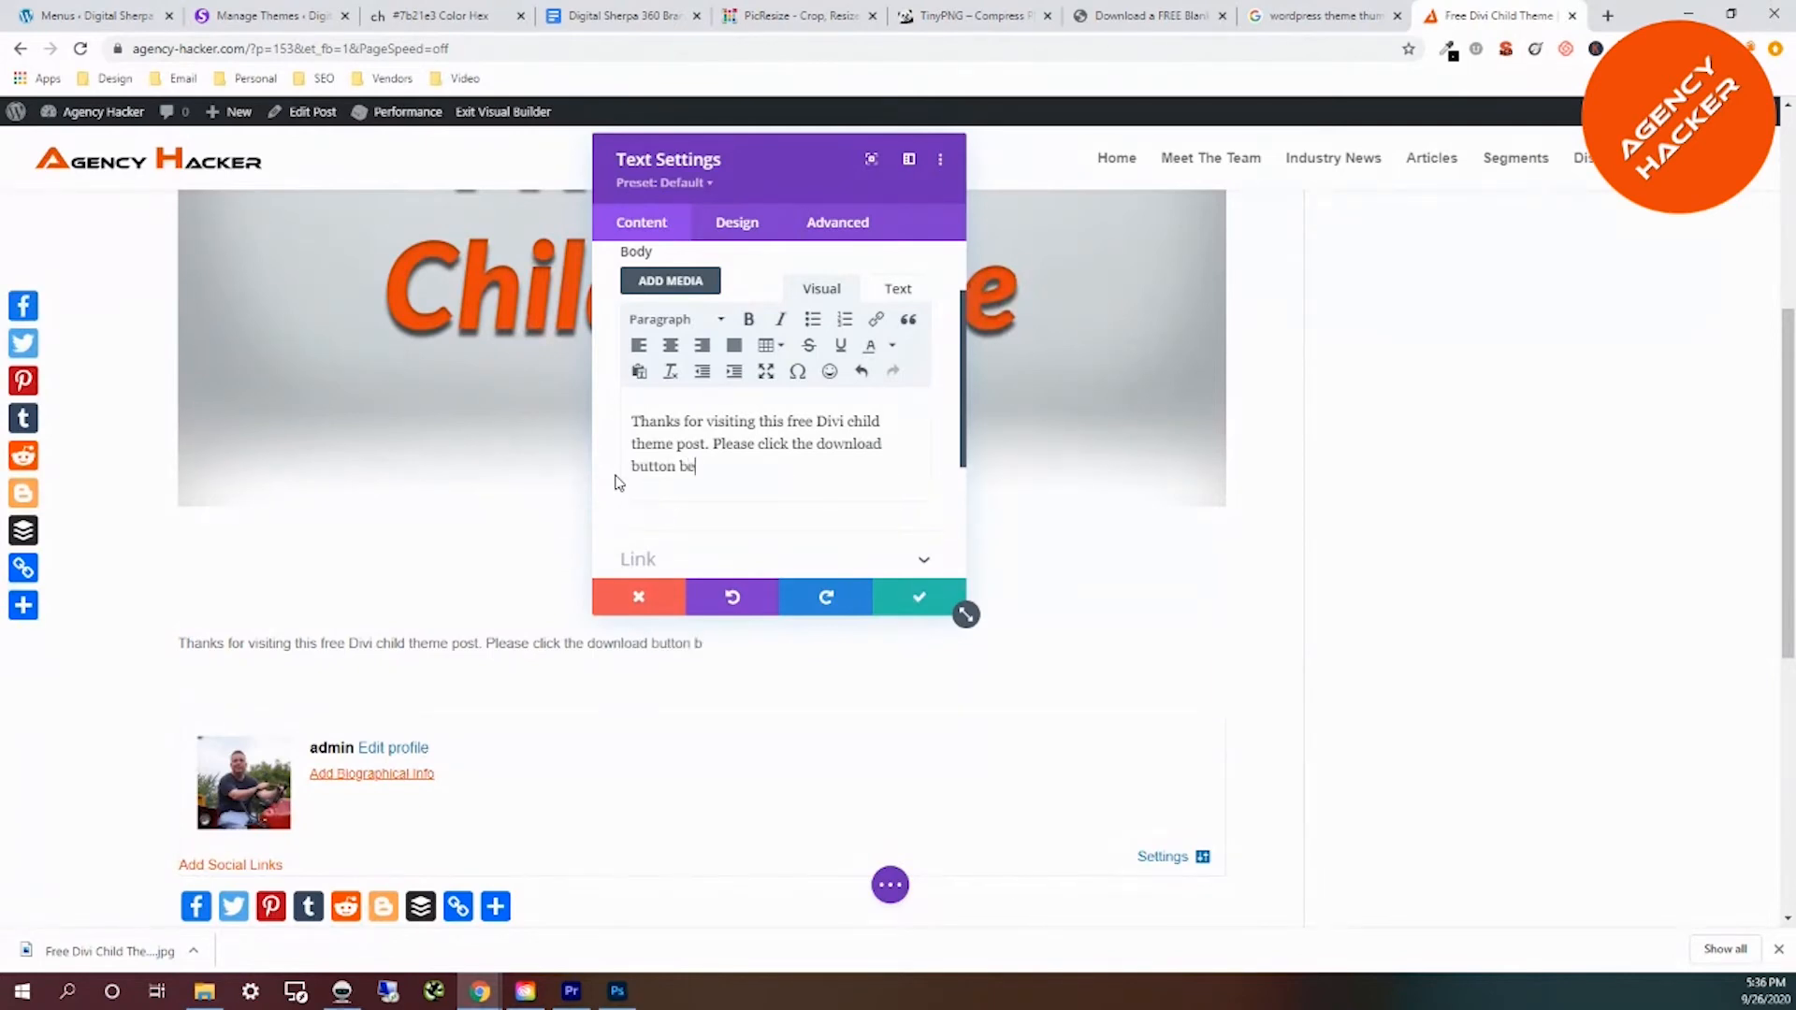
{"action": "type", "text": "low, and"}
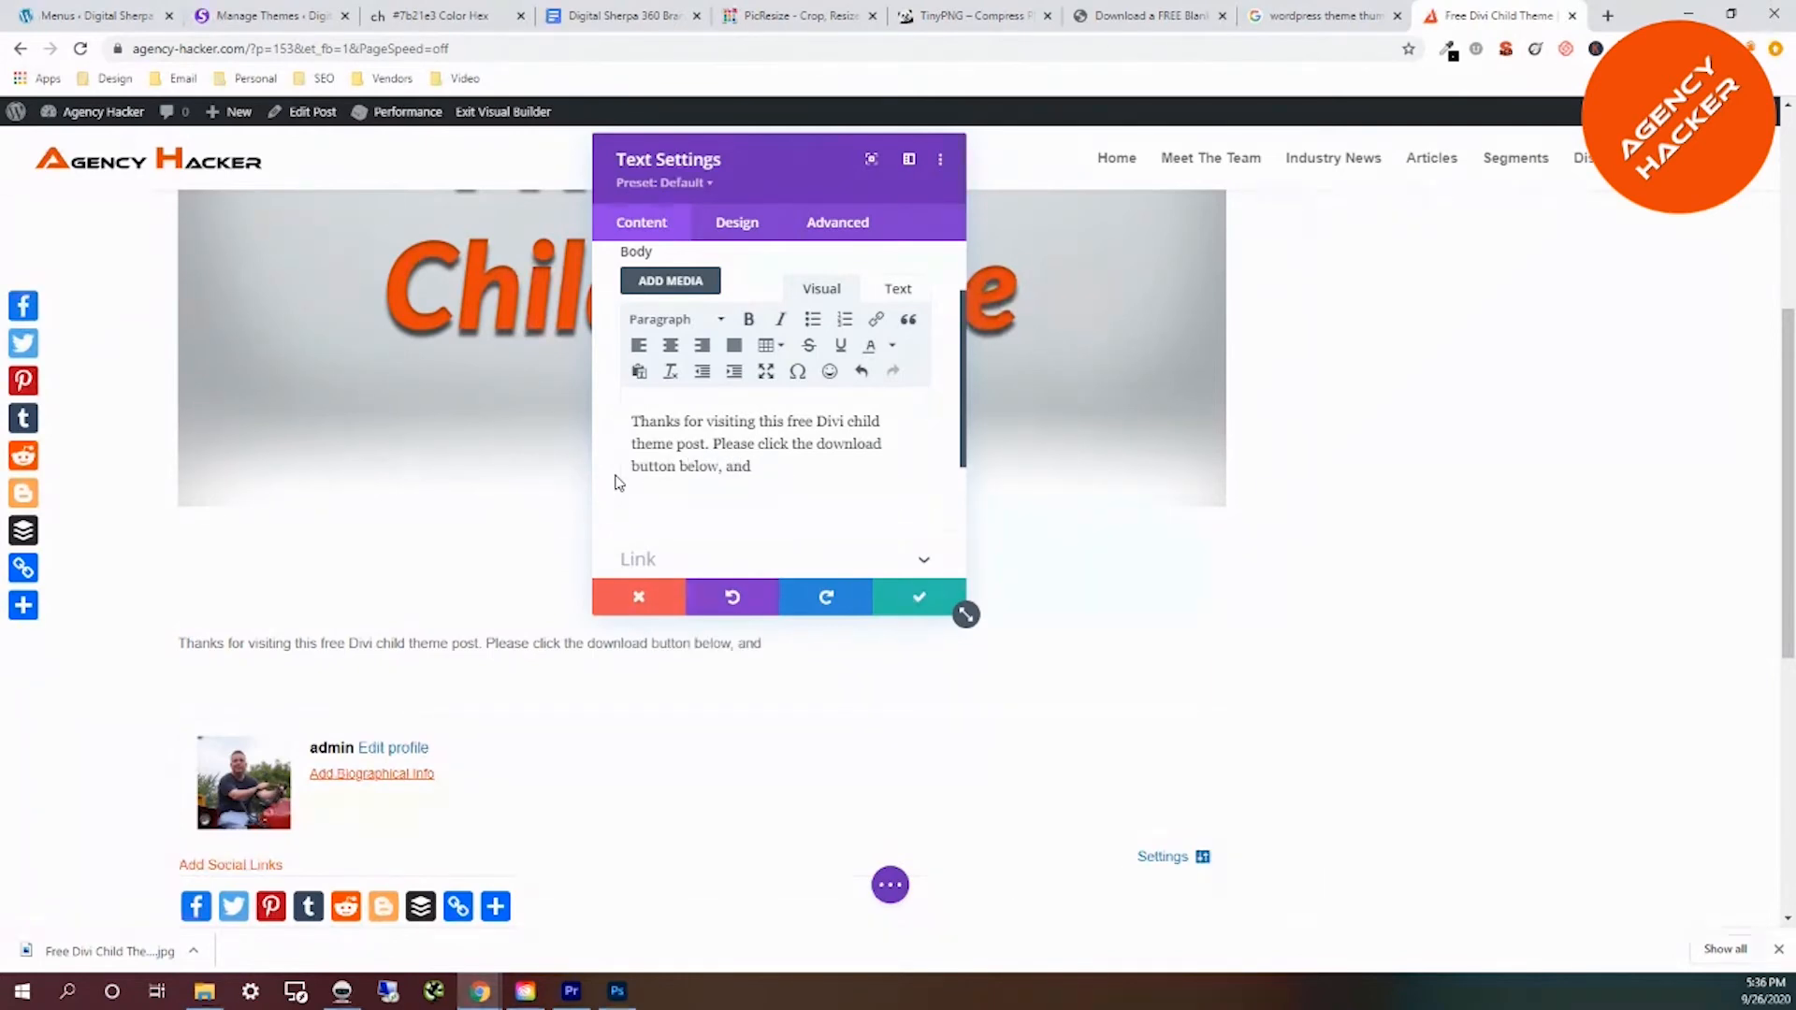
{"action": "type", "text": " install this "}
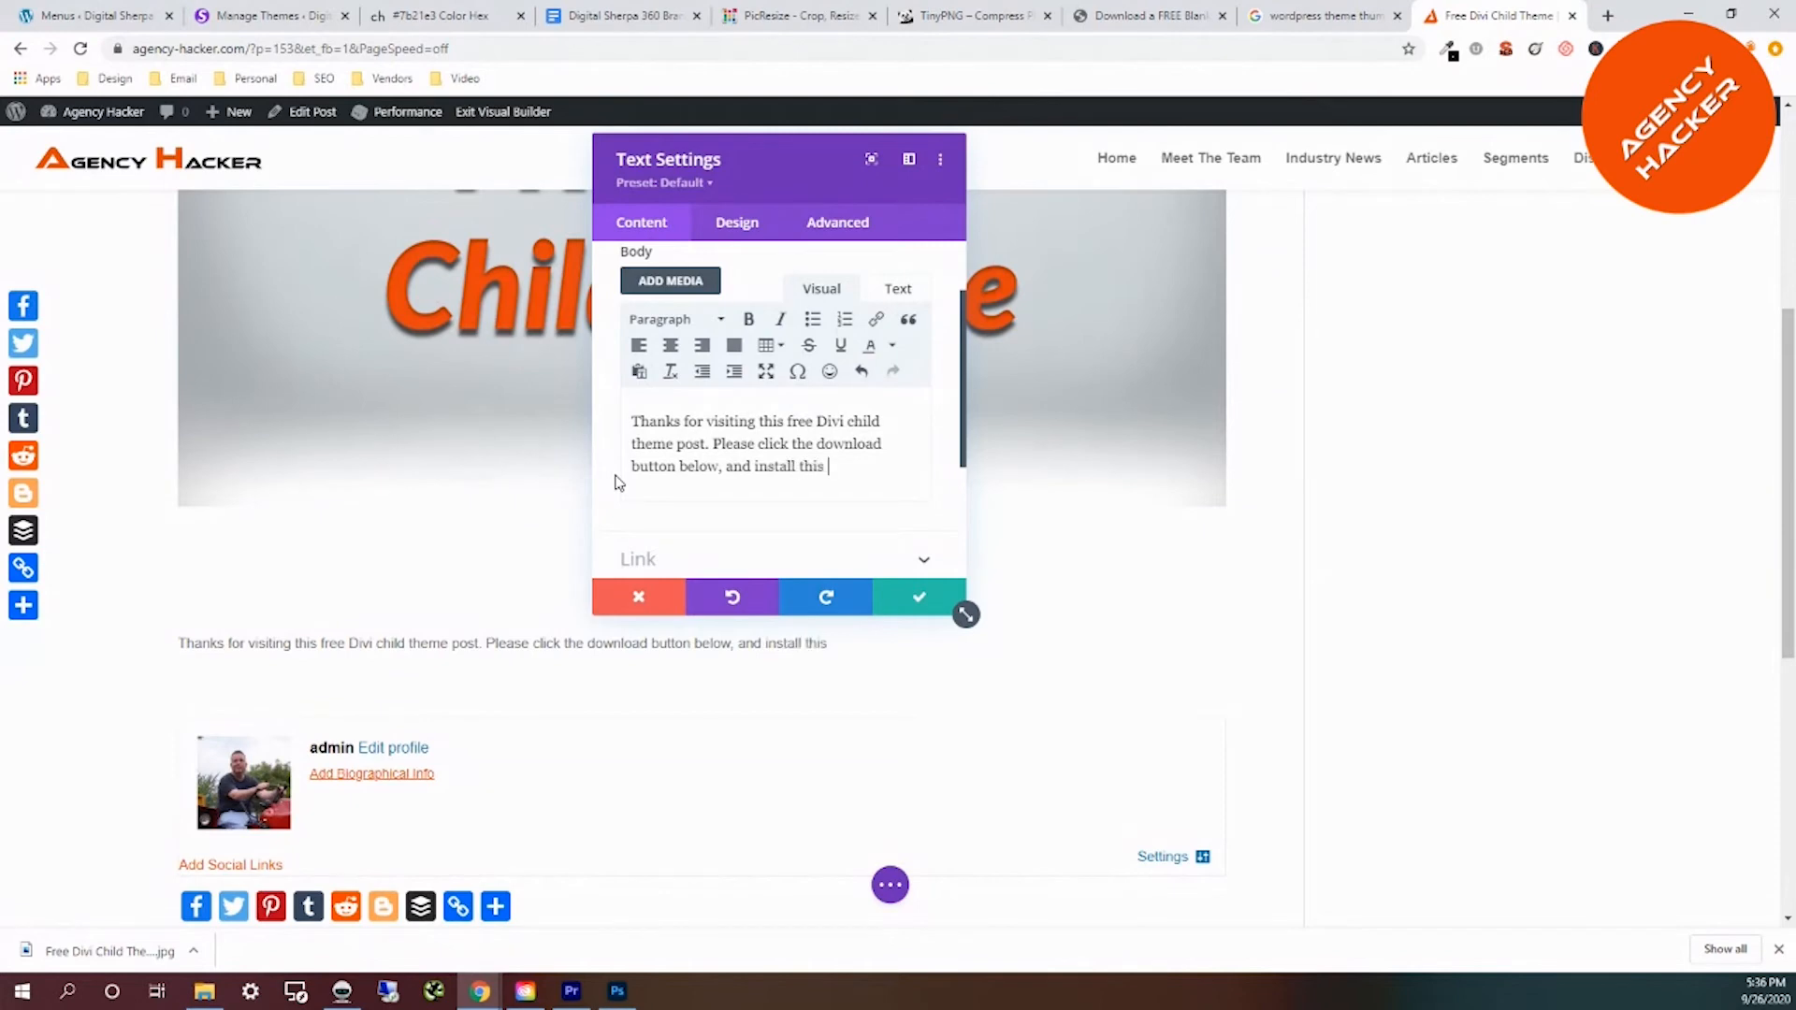
{"action": "type", "text": "child theme on your website."}
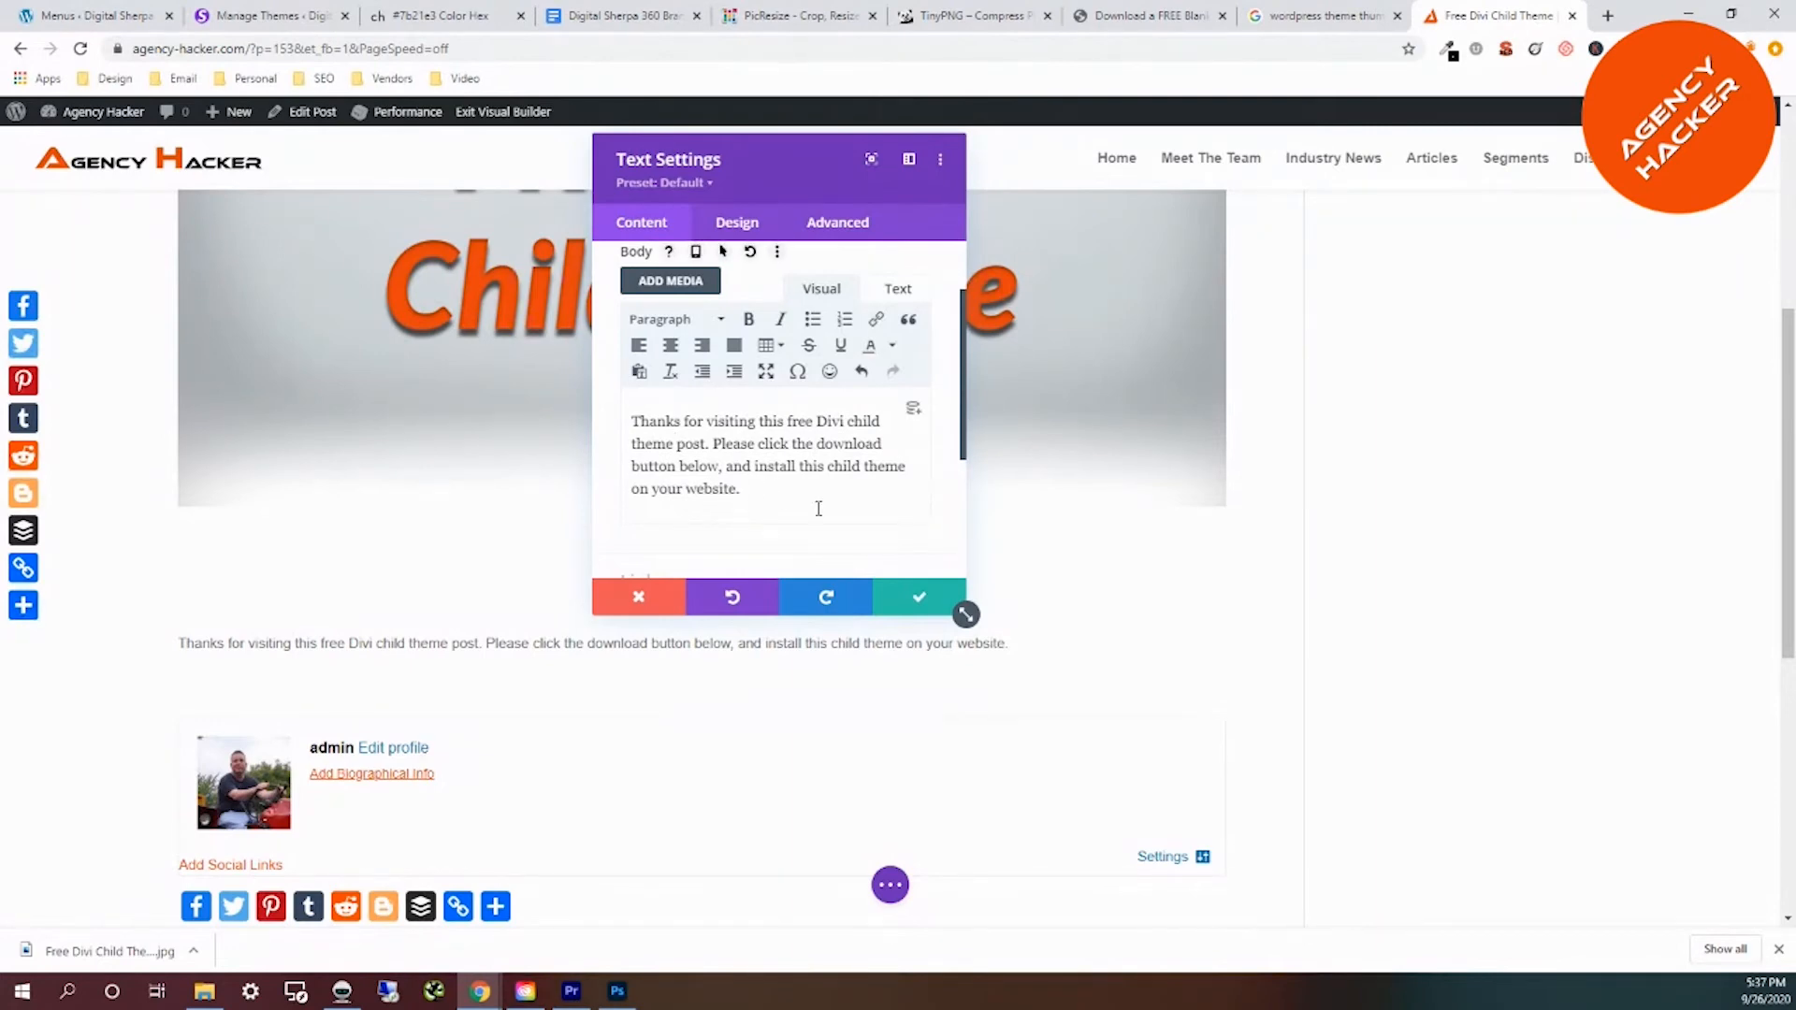
{"action": "left_click", "coordinate": [919, 596]}
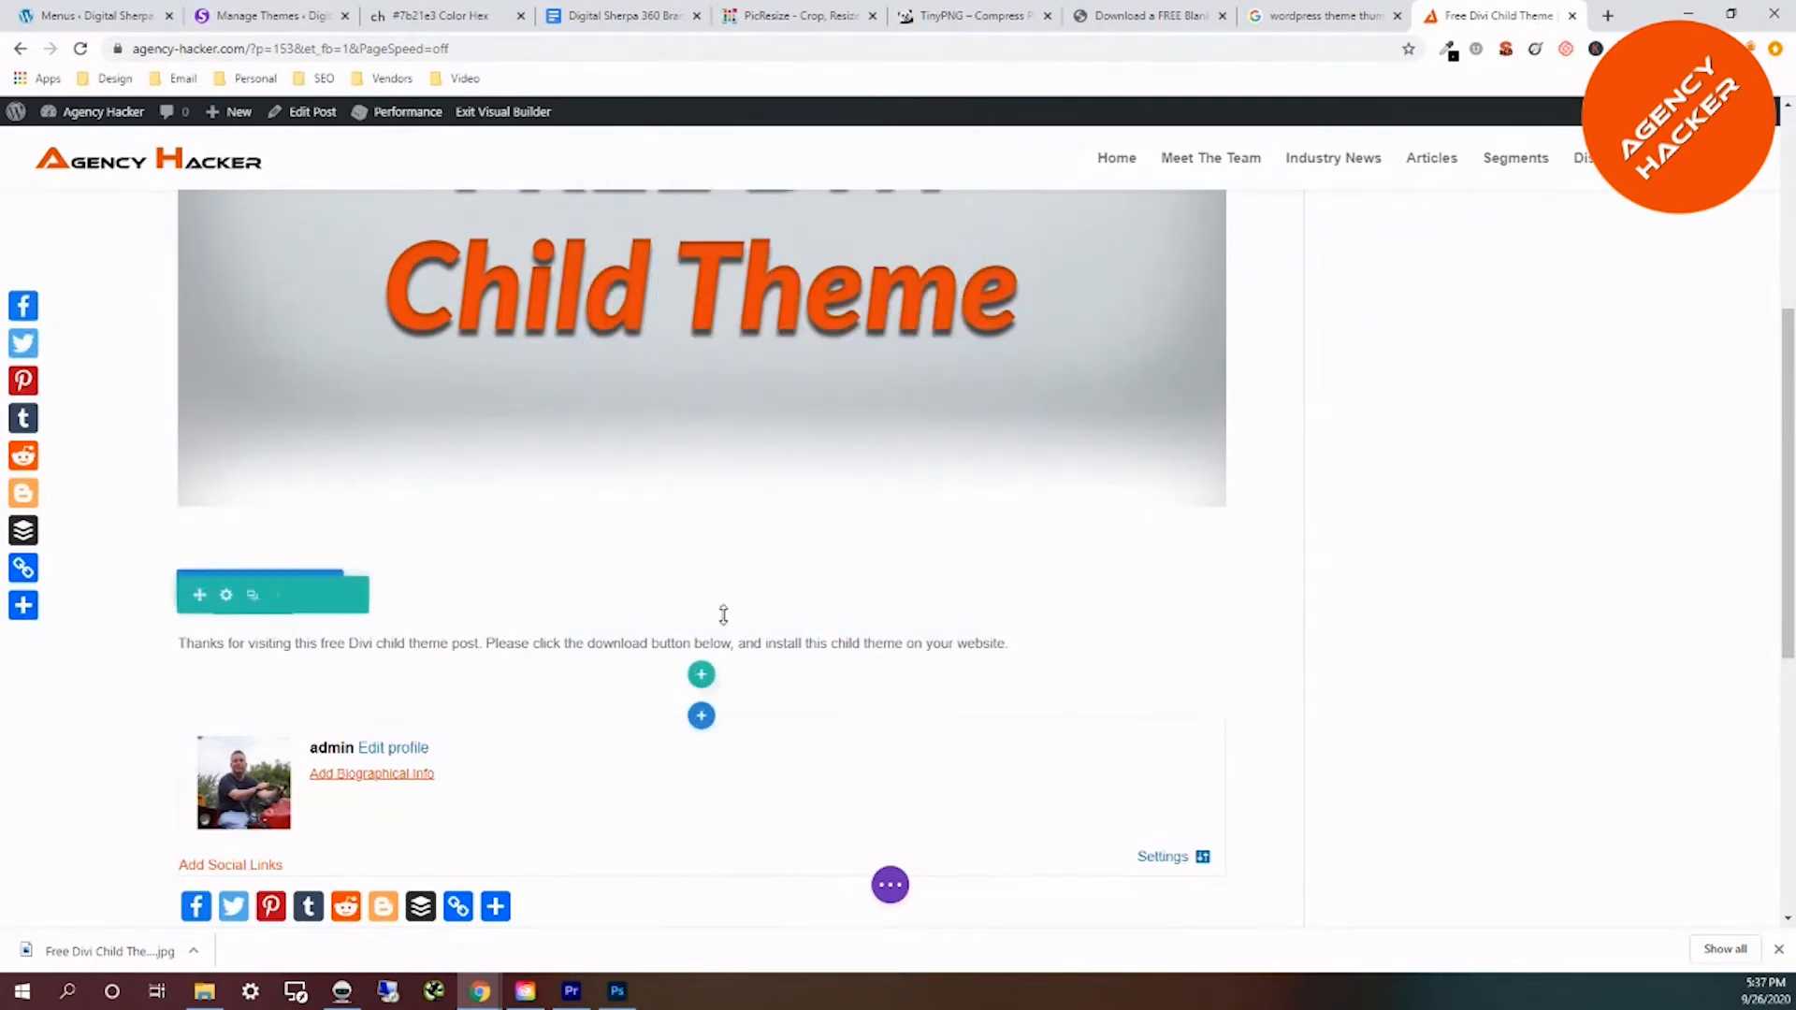
Add a row with three equal columns below the introductory text, without choosing a module for its first column
{"action": "scroll", "coordinate": [582, 635], "scroll_direction": "down", "scroll_amount": 1}
{"action": "scroll", "coordinate": [584, 637], "scroll_direction": "down", "scroll_amount": 3}
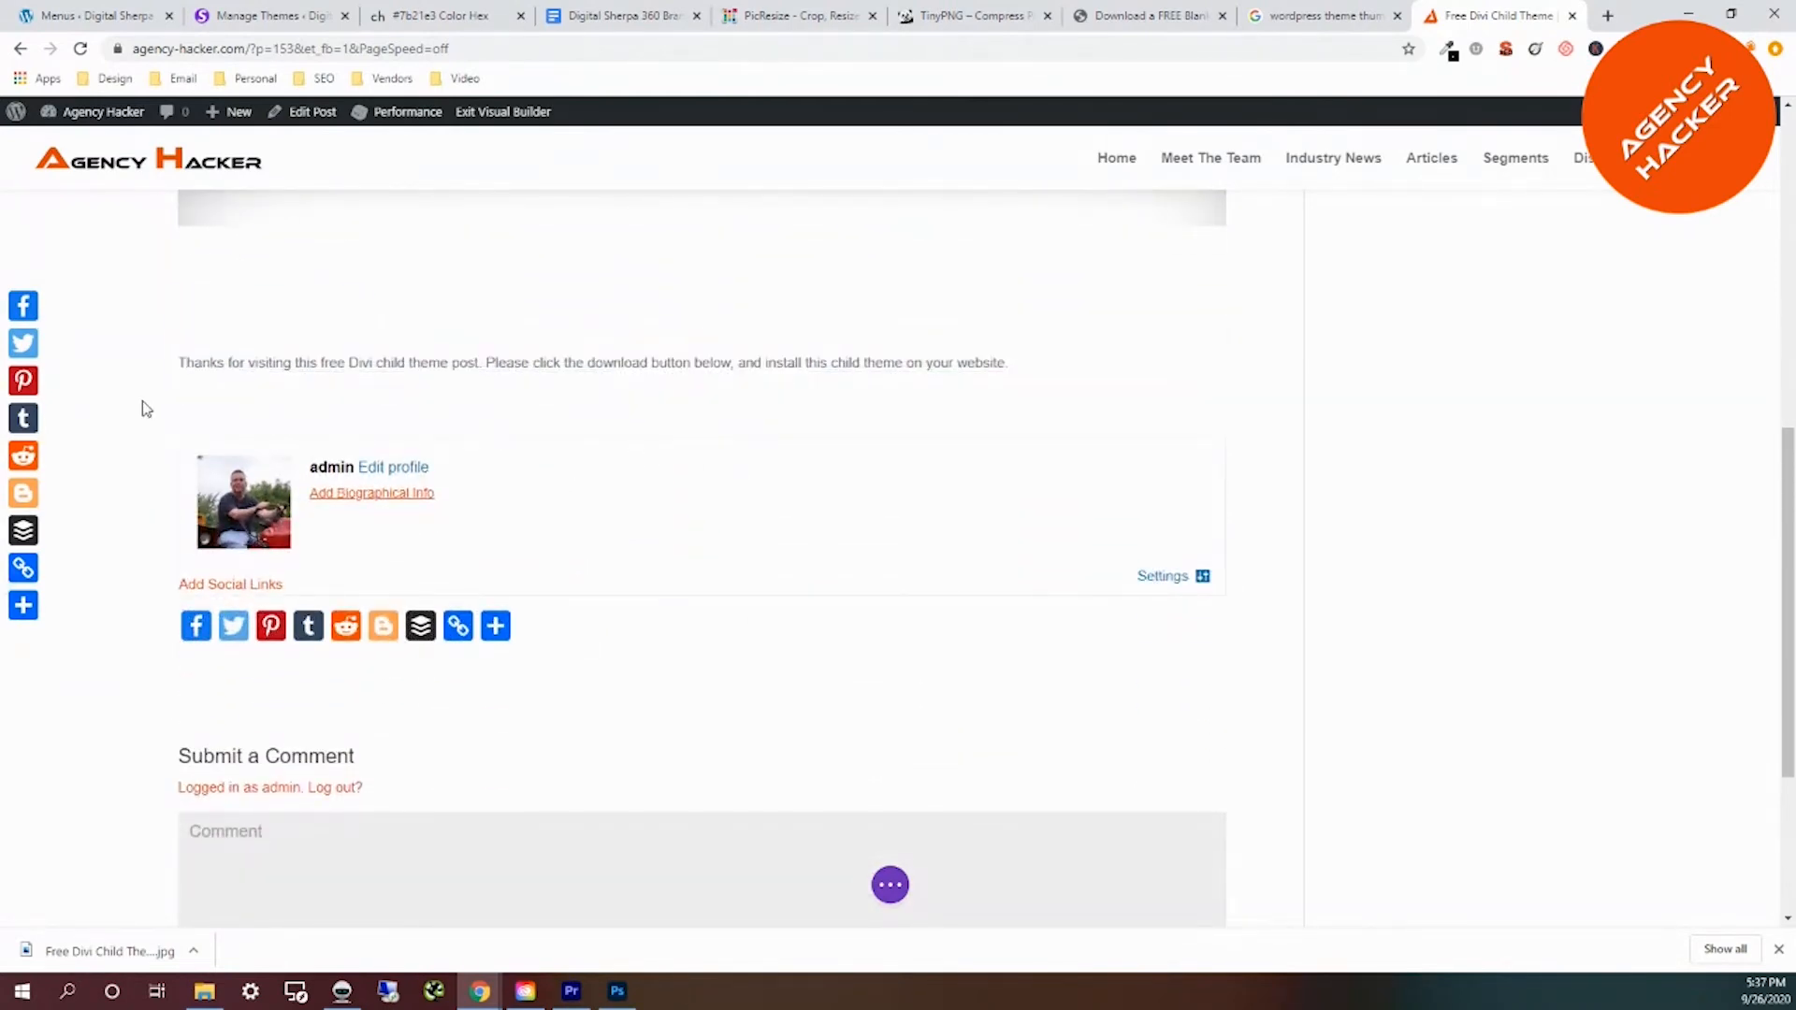
{"action": "left_click", "coordinate": [617, 369]}
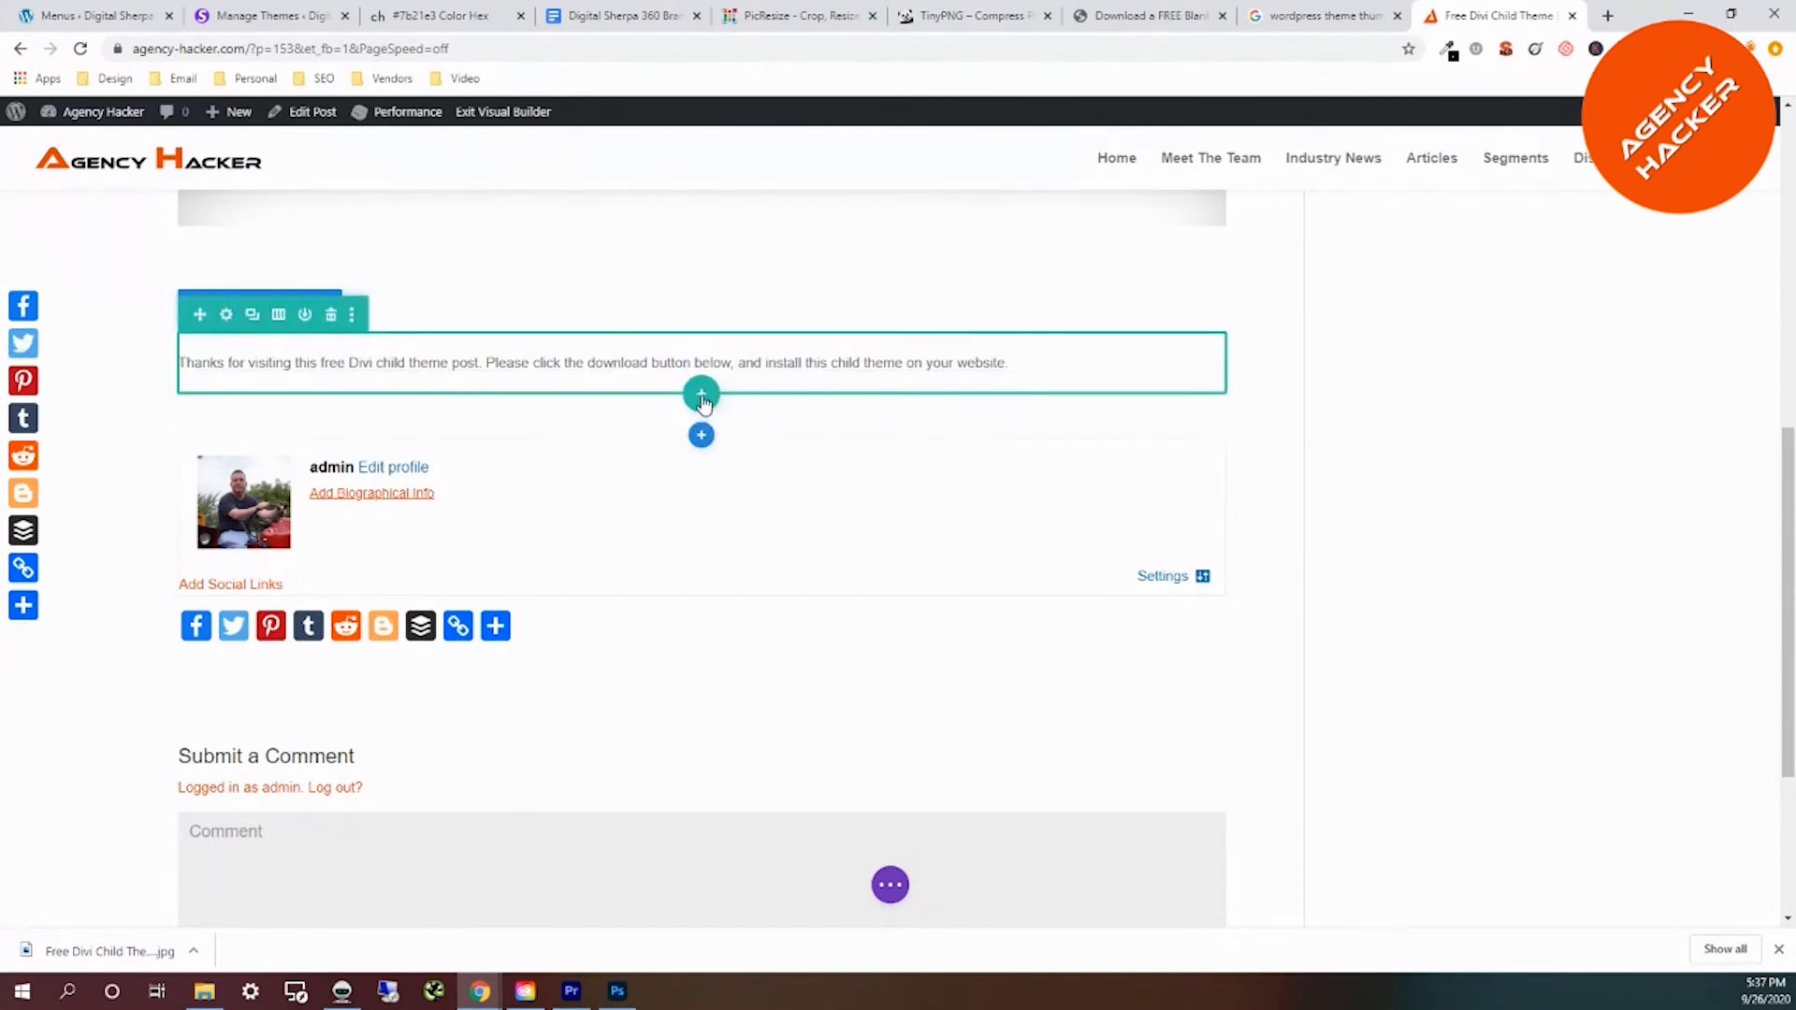
{"action": "left_click", "coordinate": [703, 398]}
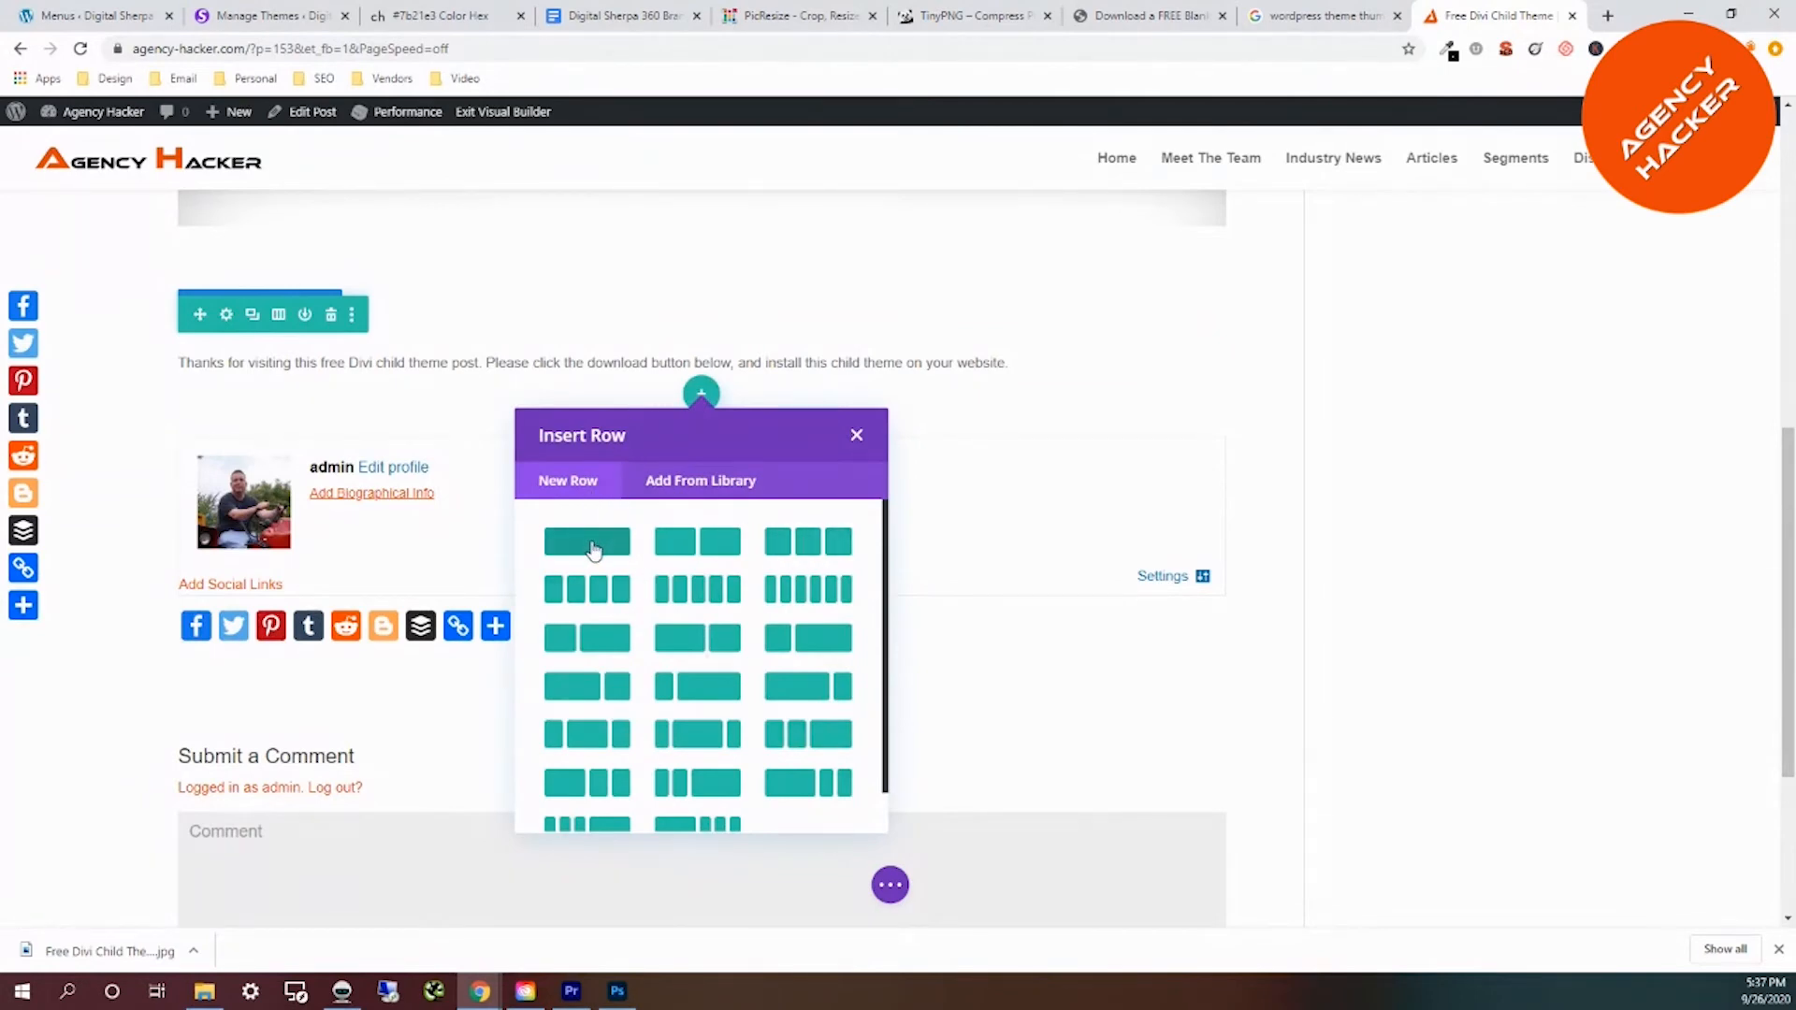
{"action": "left_click", "coordinate": [791, 560]}
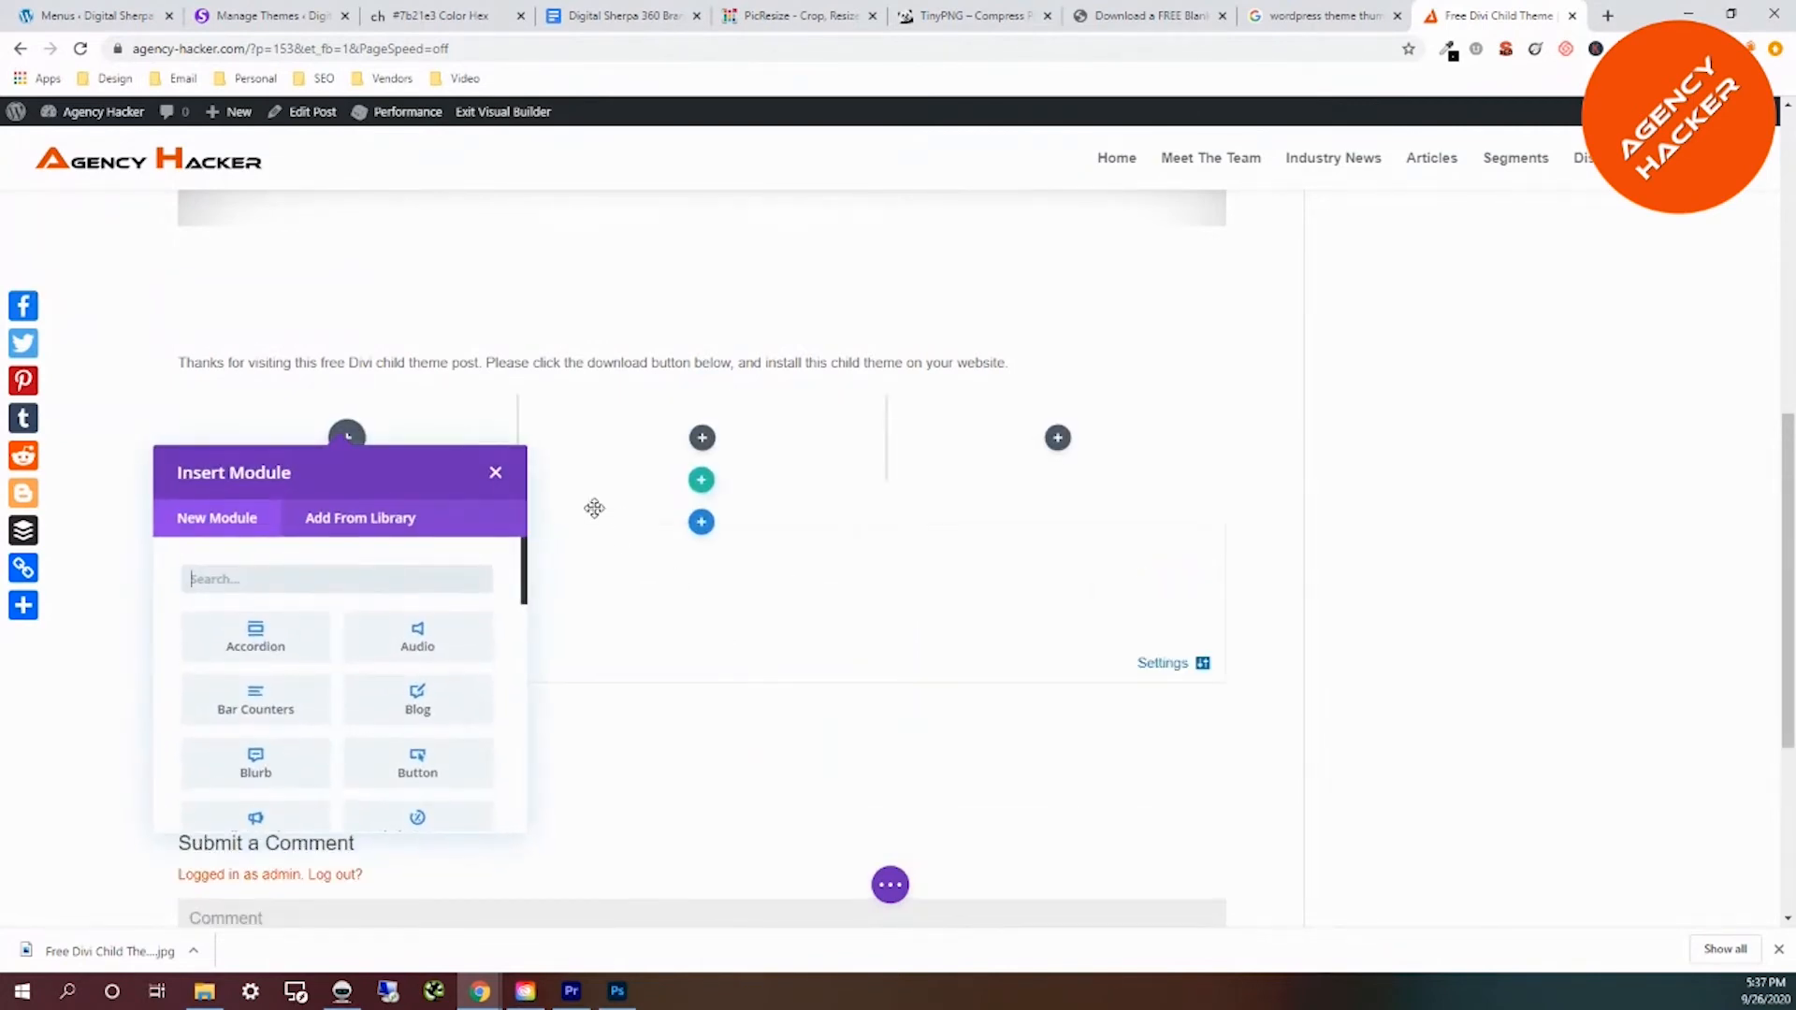
{"action": "left_click", "coordinate": [496, 472]}
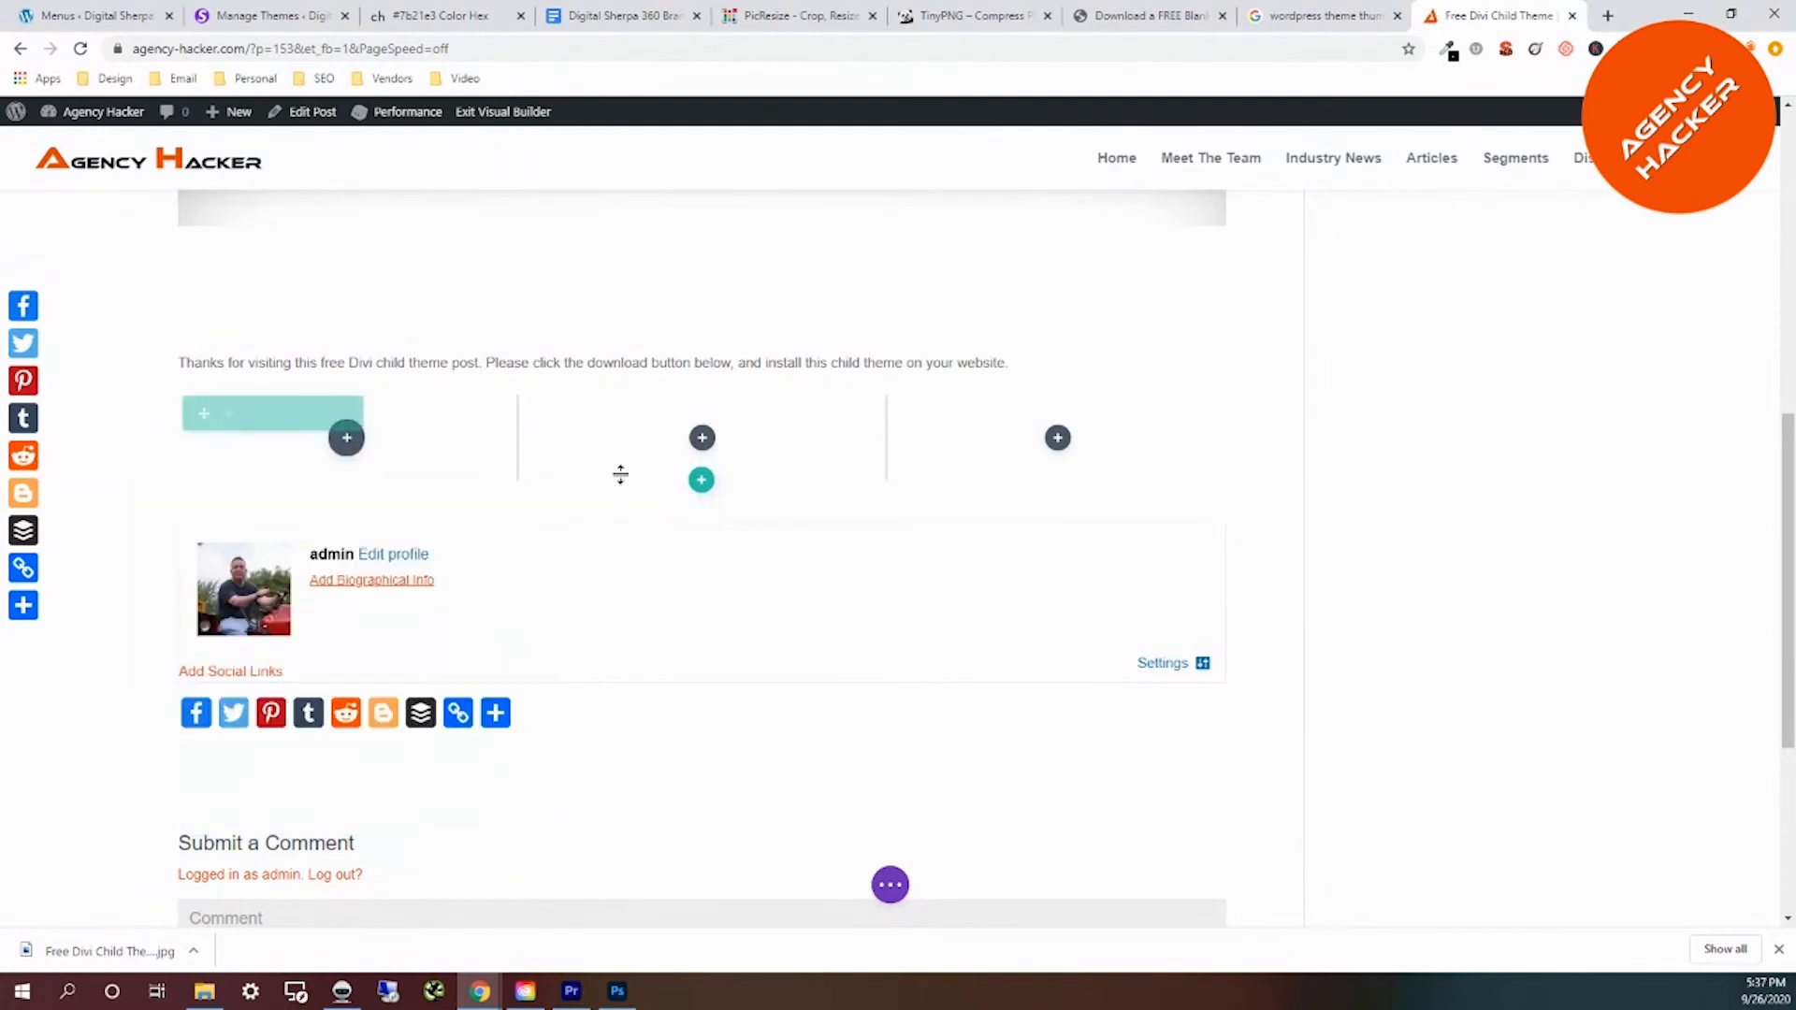
Insert a Button module in the middle column of the new row and set its text to "Download"
{"action": "left_click", "coordinate": [701, 438]}
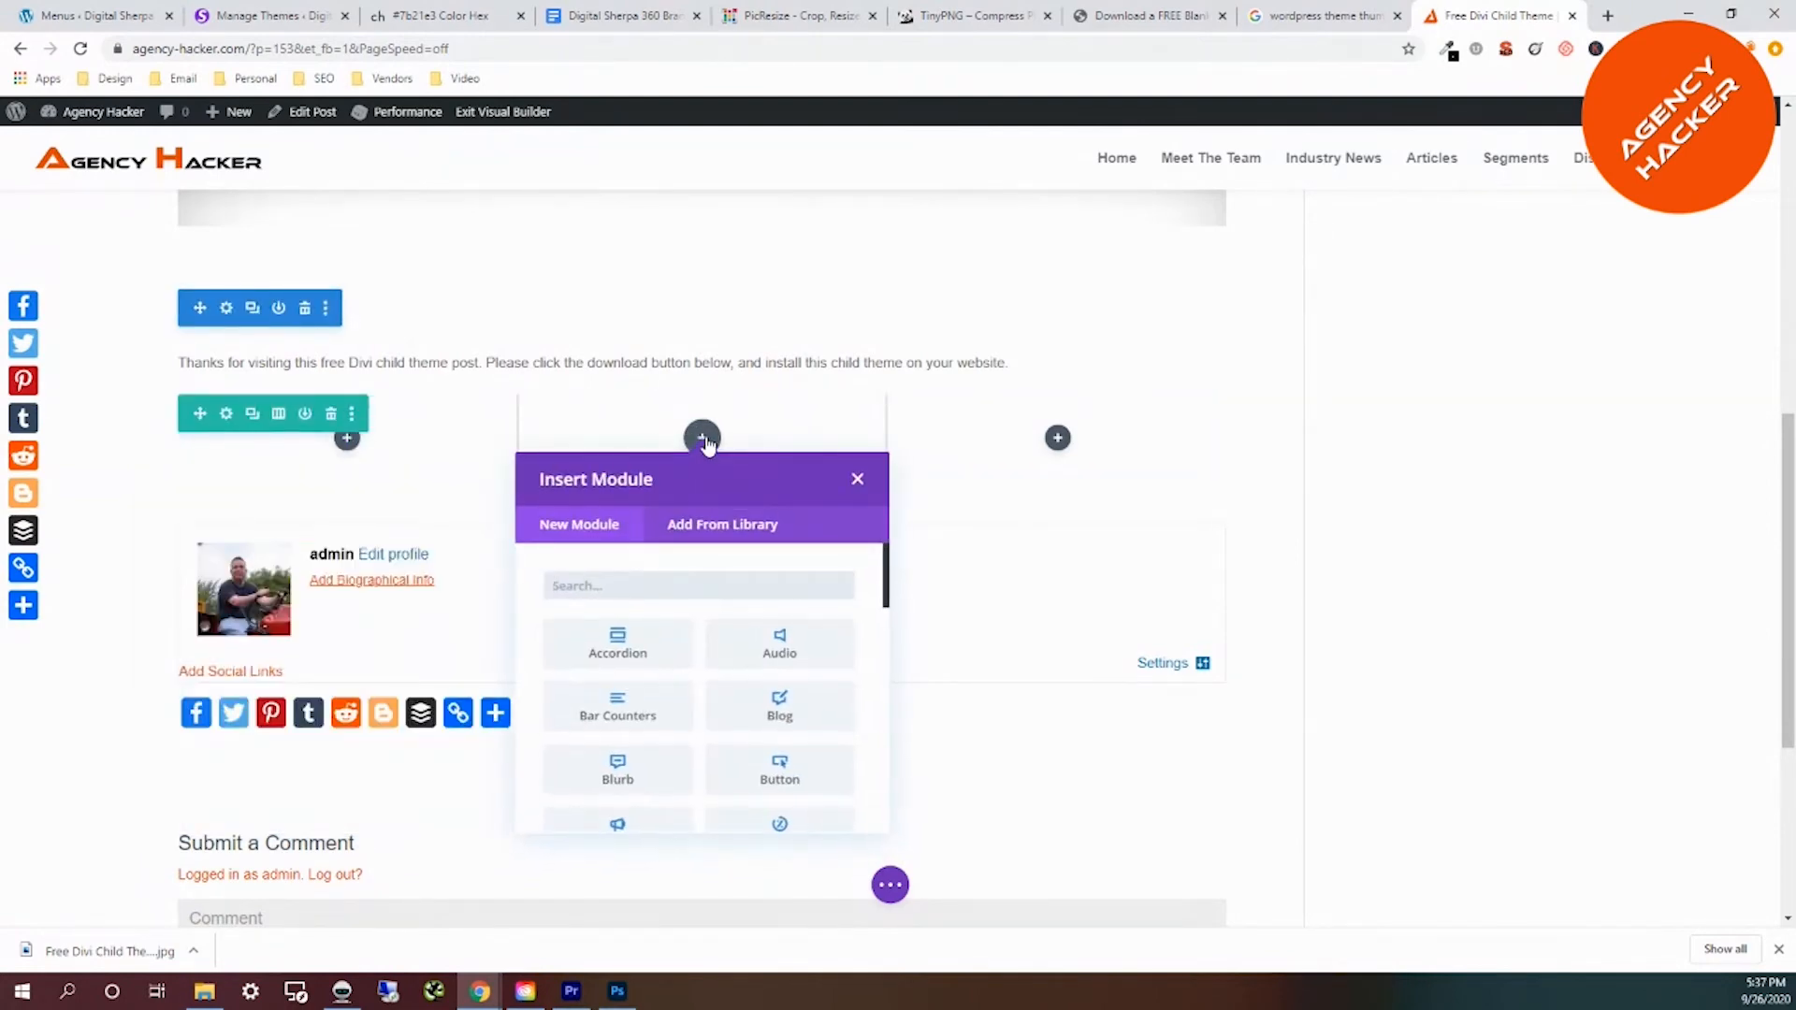
{"action": "scroll", "coordinate": [777, 663], "scroll_direction": "down", "scroll_amount": 3}
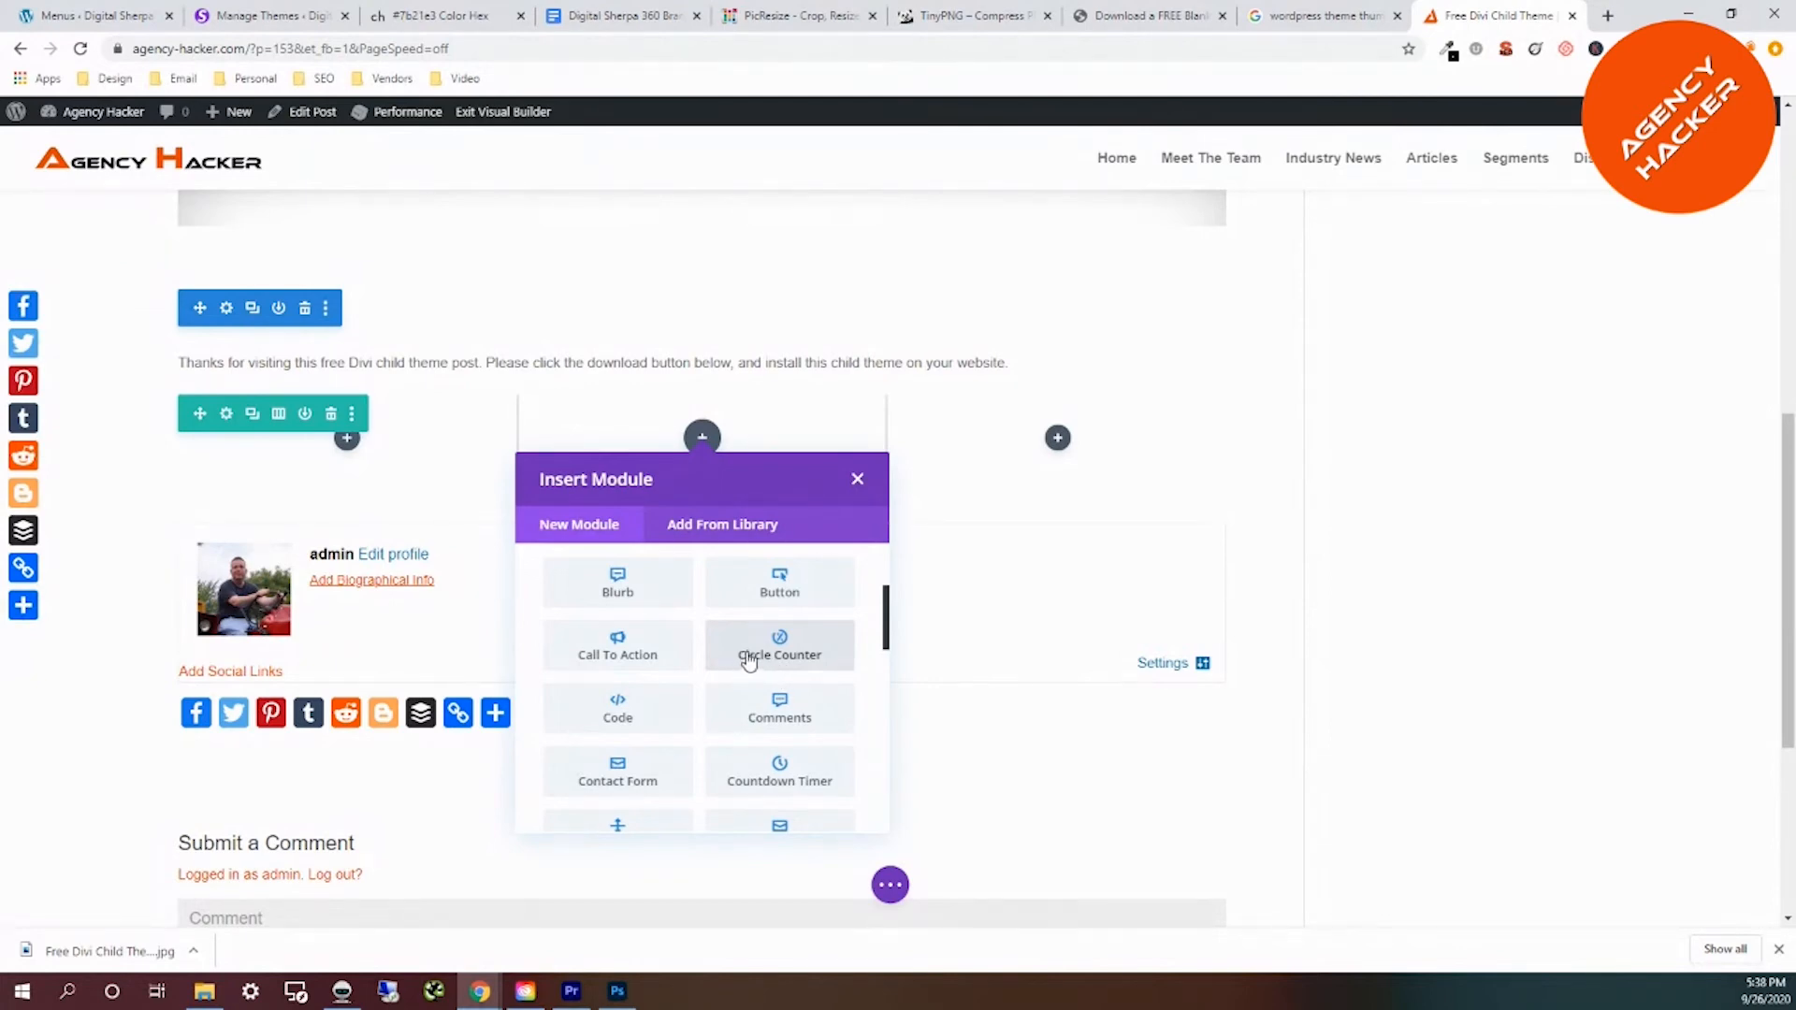
{"action": "left_click", "coordinate": [781, 584]}
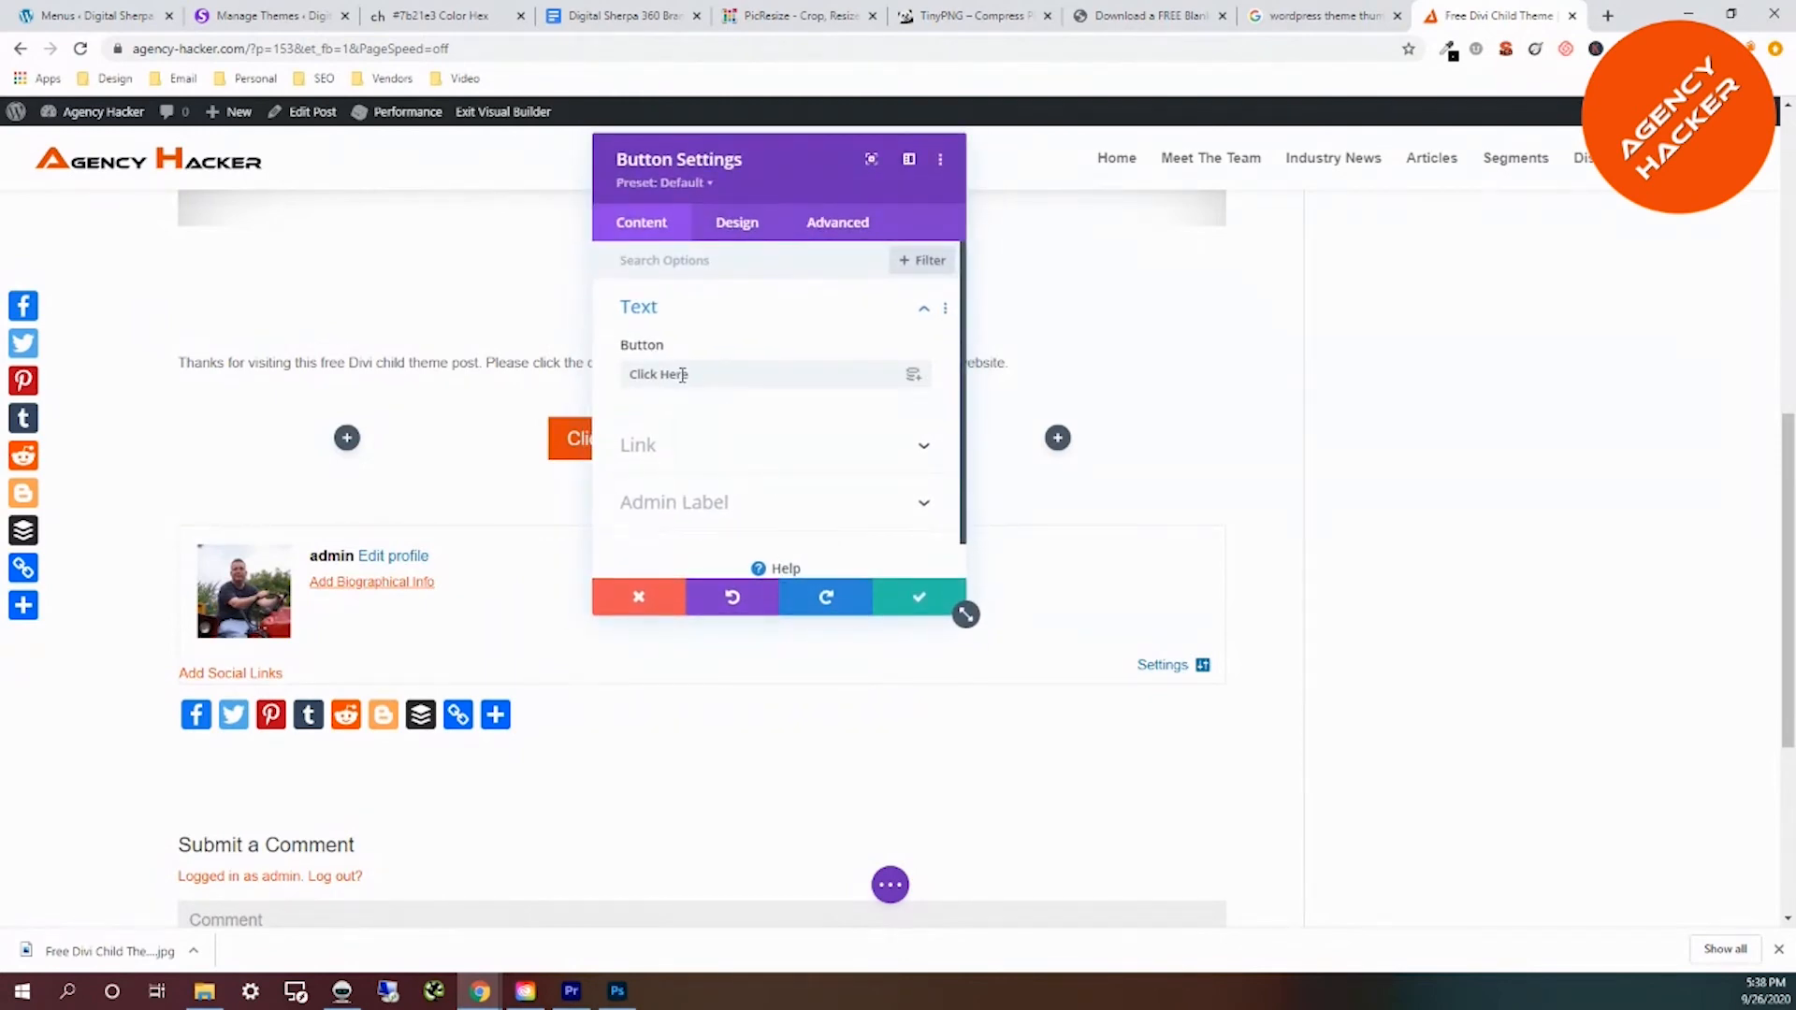
{"action": "left_click_drag", "start_coordinate": [692, 374], "coordinate": [615, 387]}
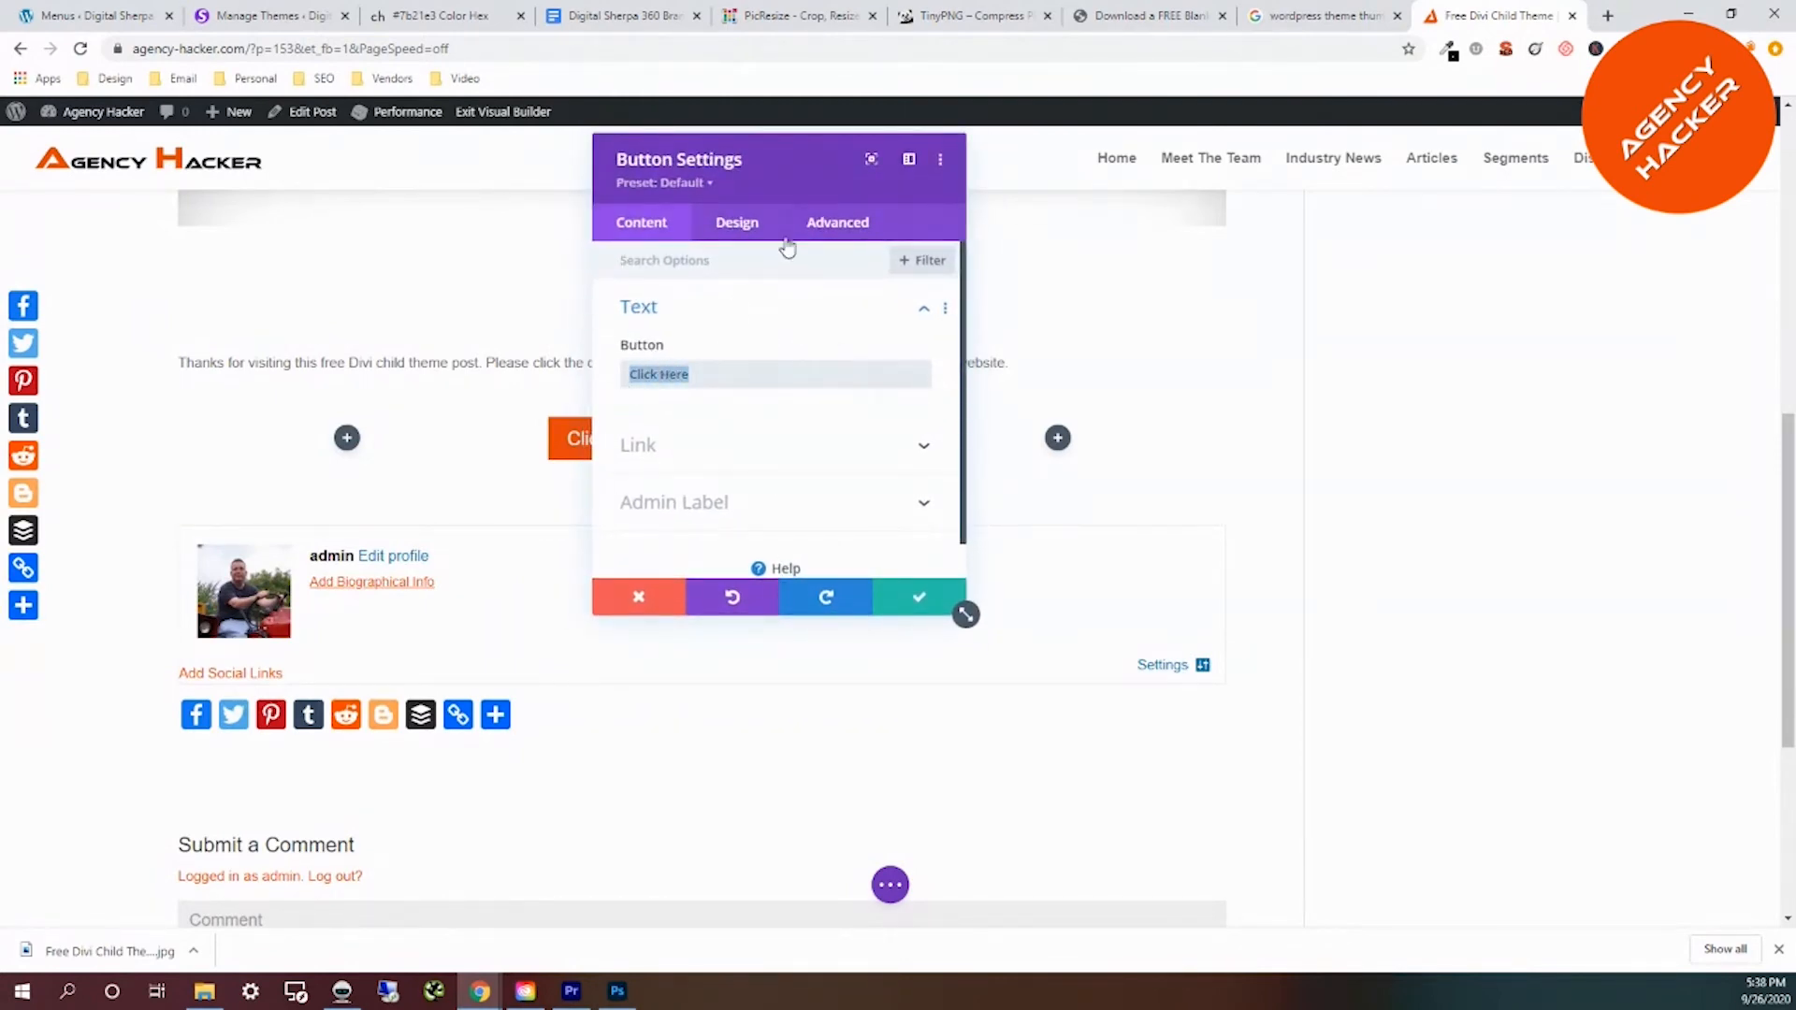
{"action": "left_click_drag", "start_coordinate": [778, 149], "coordinate": [1011, 164]}
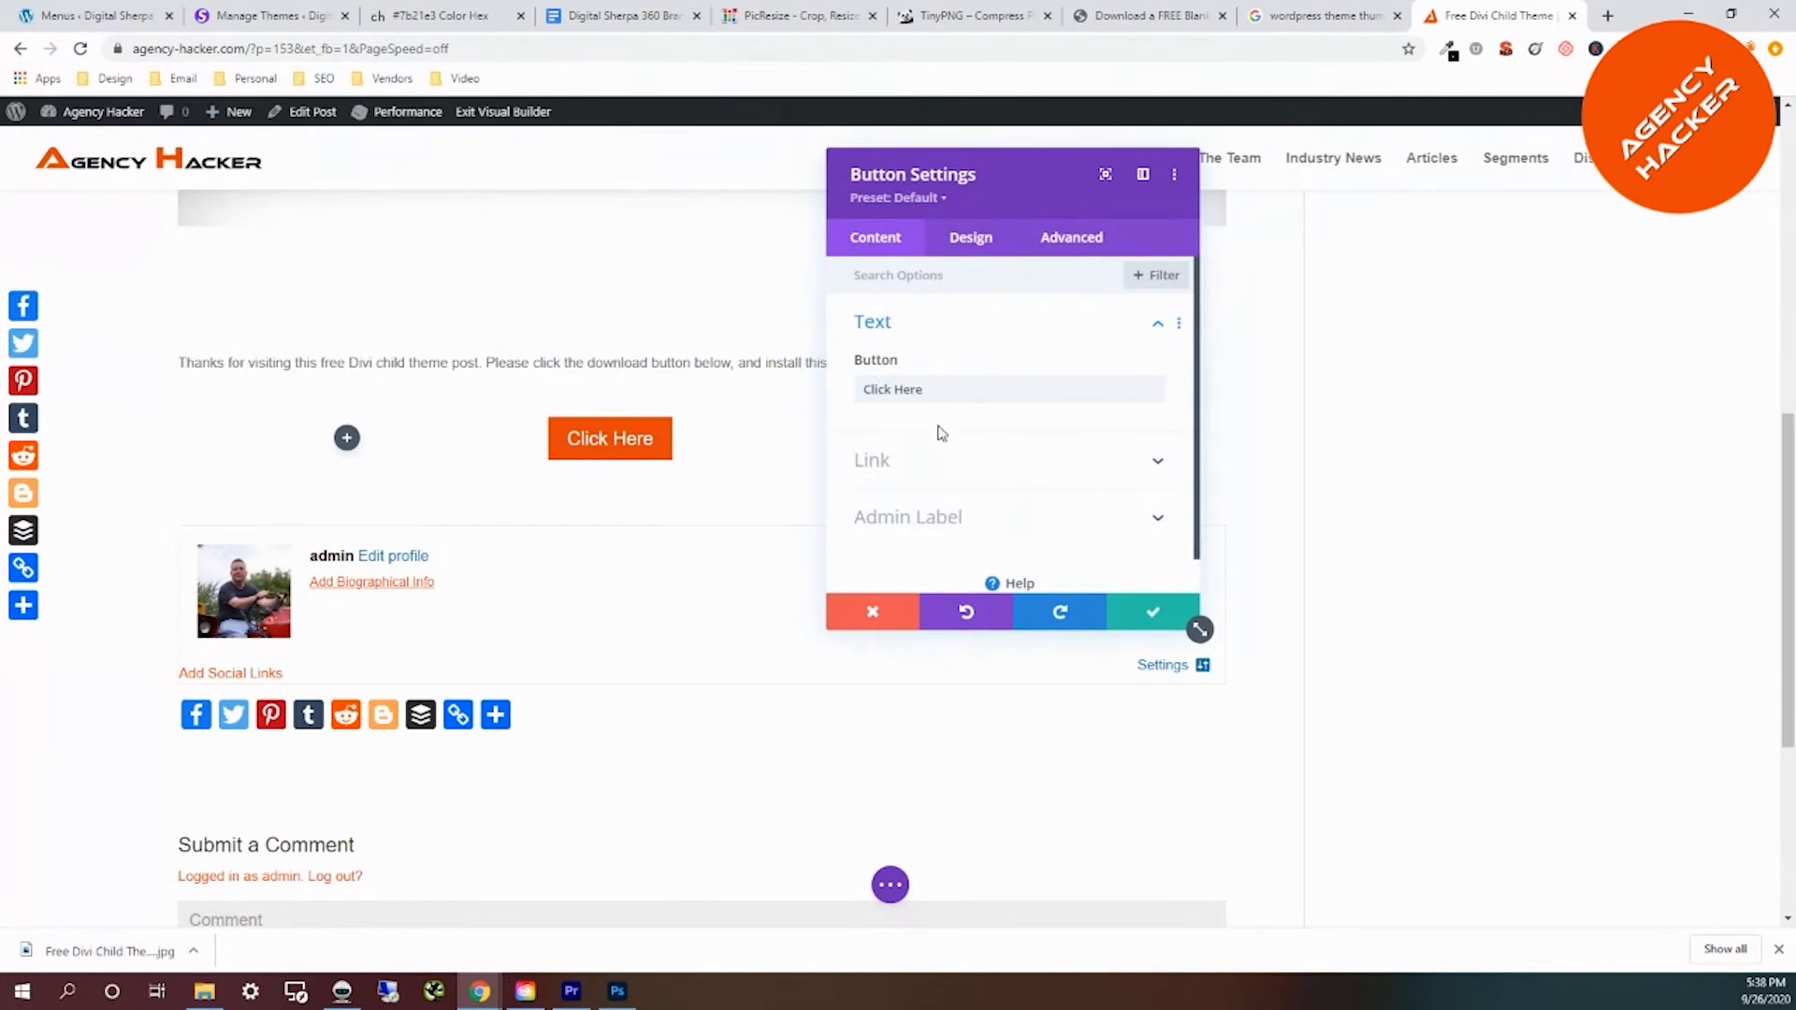
{"action": "left_click_drag", "start_coordinate": [926, 390], "coordinate": [858, 393]}
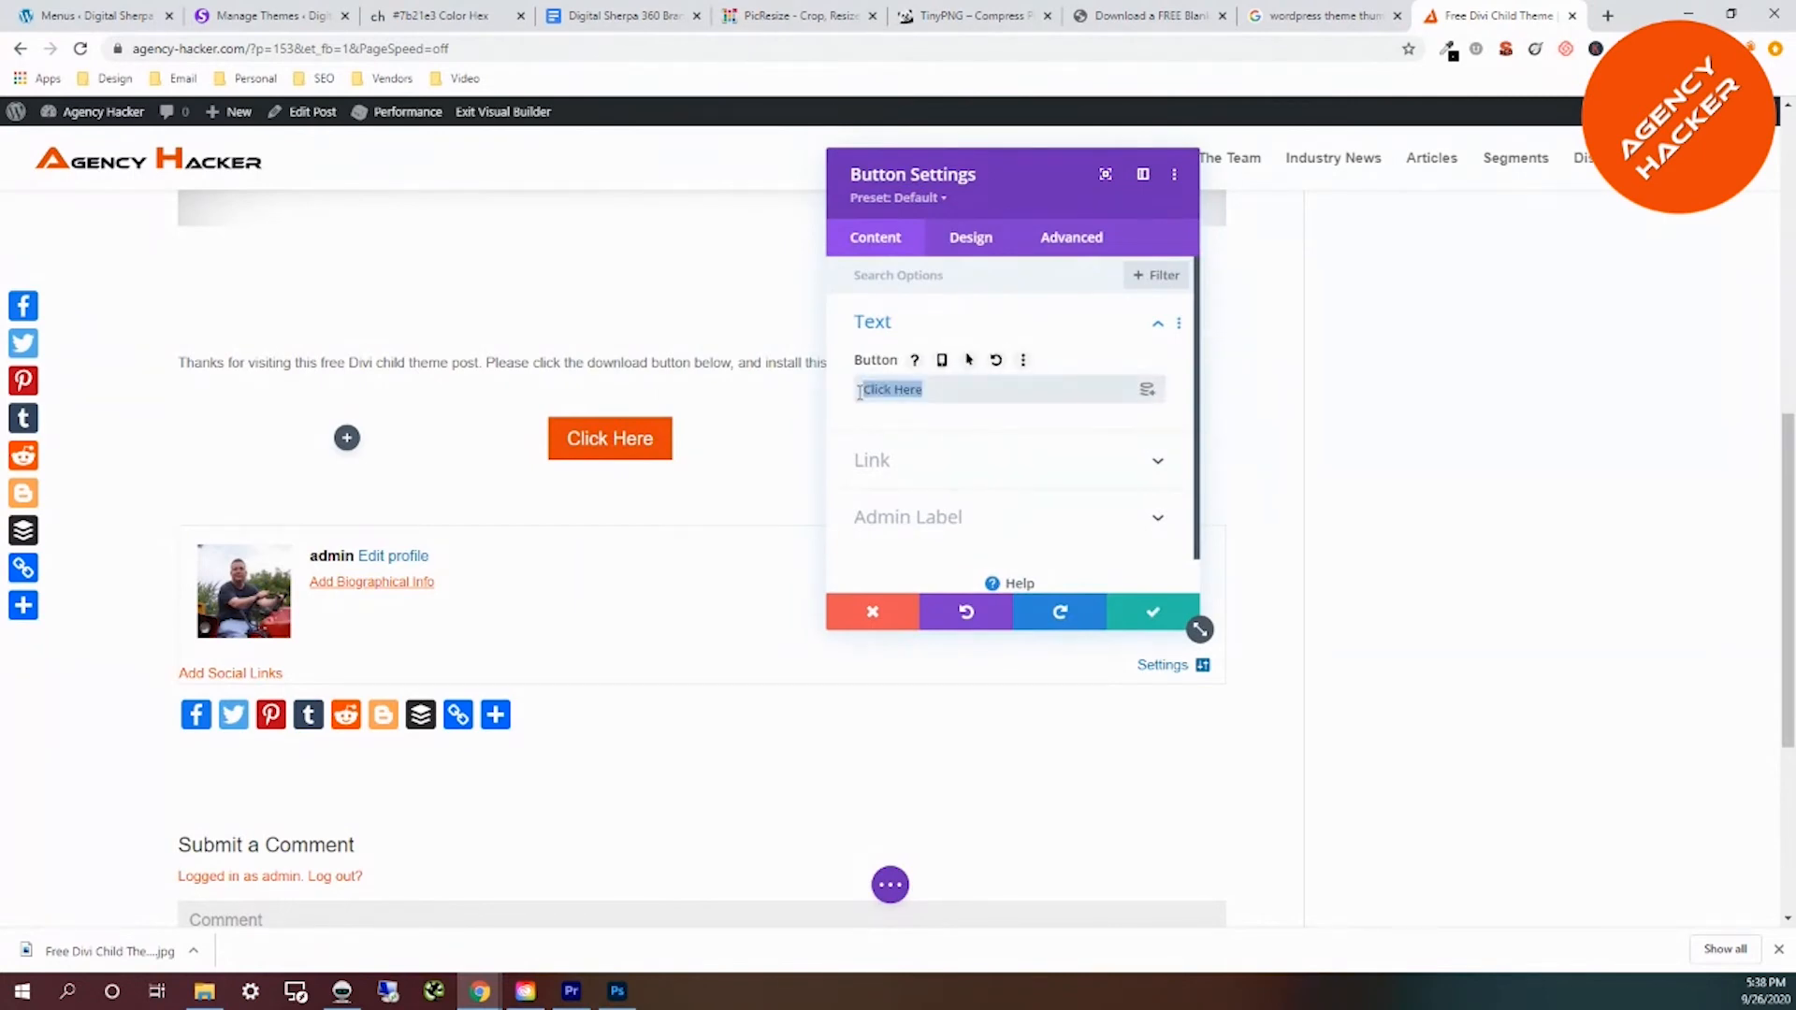
{"action": "type", "text": "Download"}
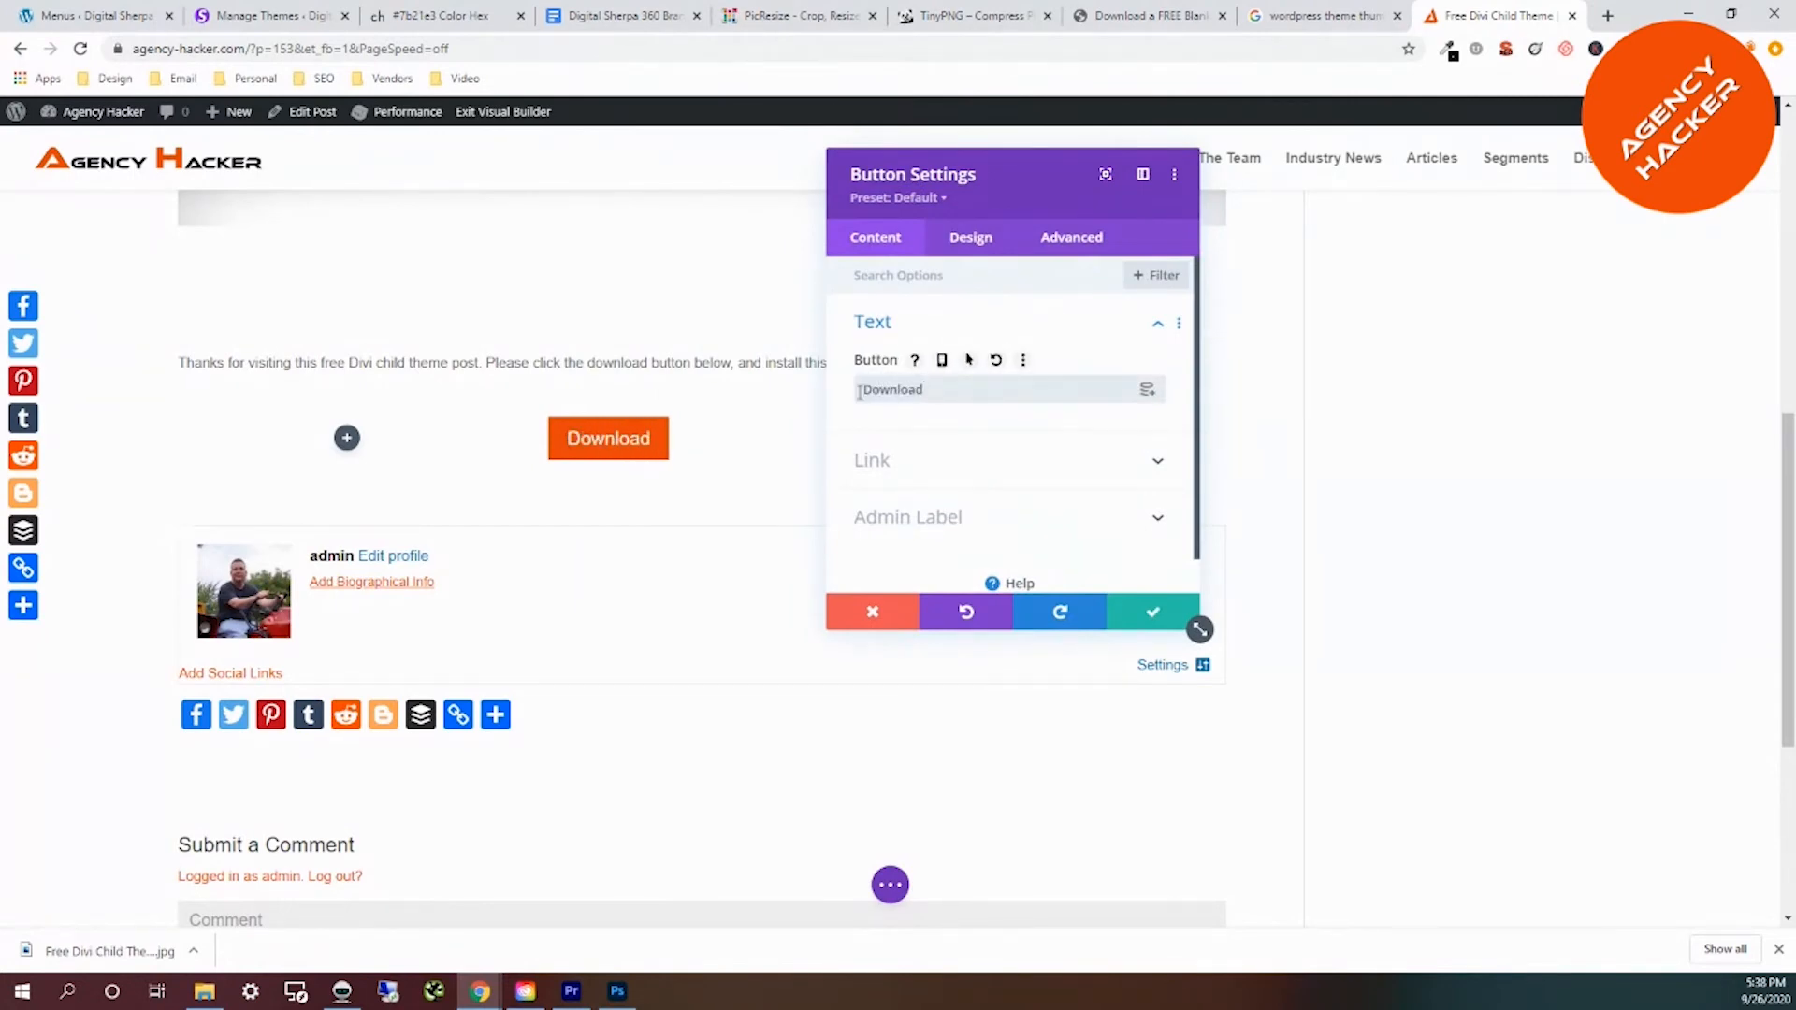
Enable custom styles for the Download button with no button icon and a 10px border radius, and save the module
{"action": "left_click", "coordinate": [975, 251]}
{"action": "left_click", "coordinate": [1049, 437]}
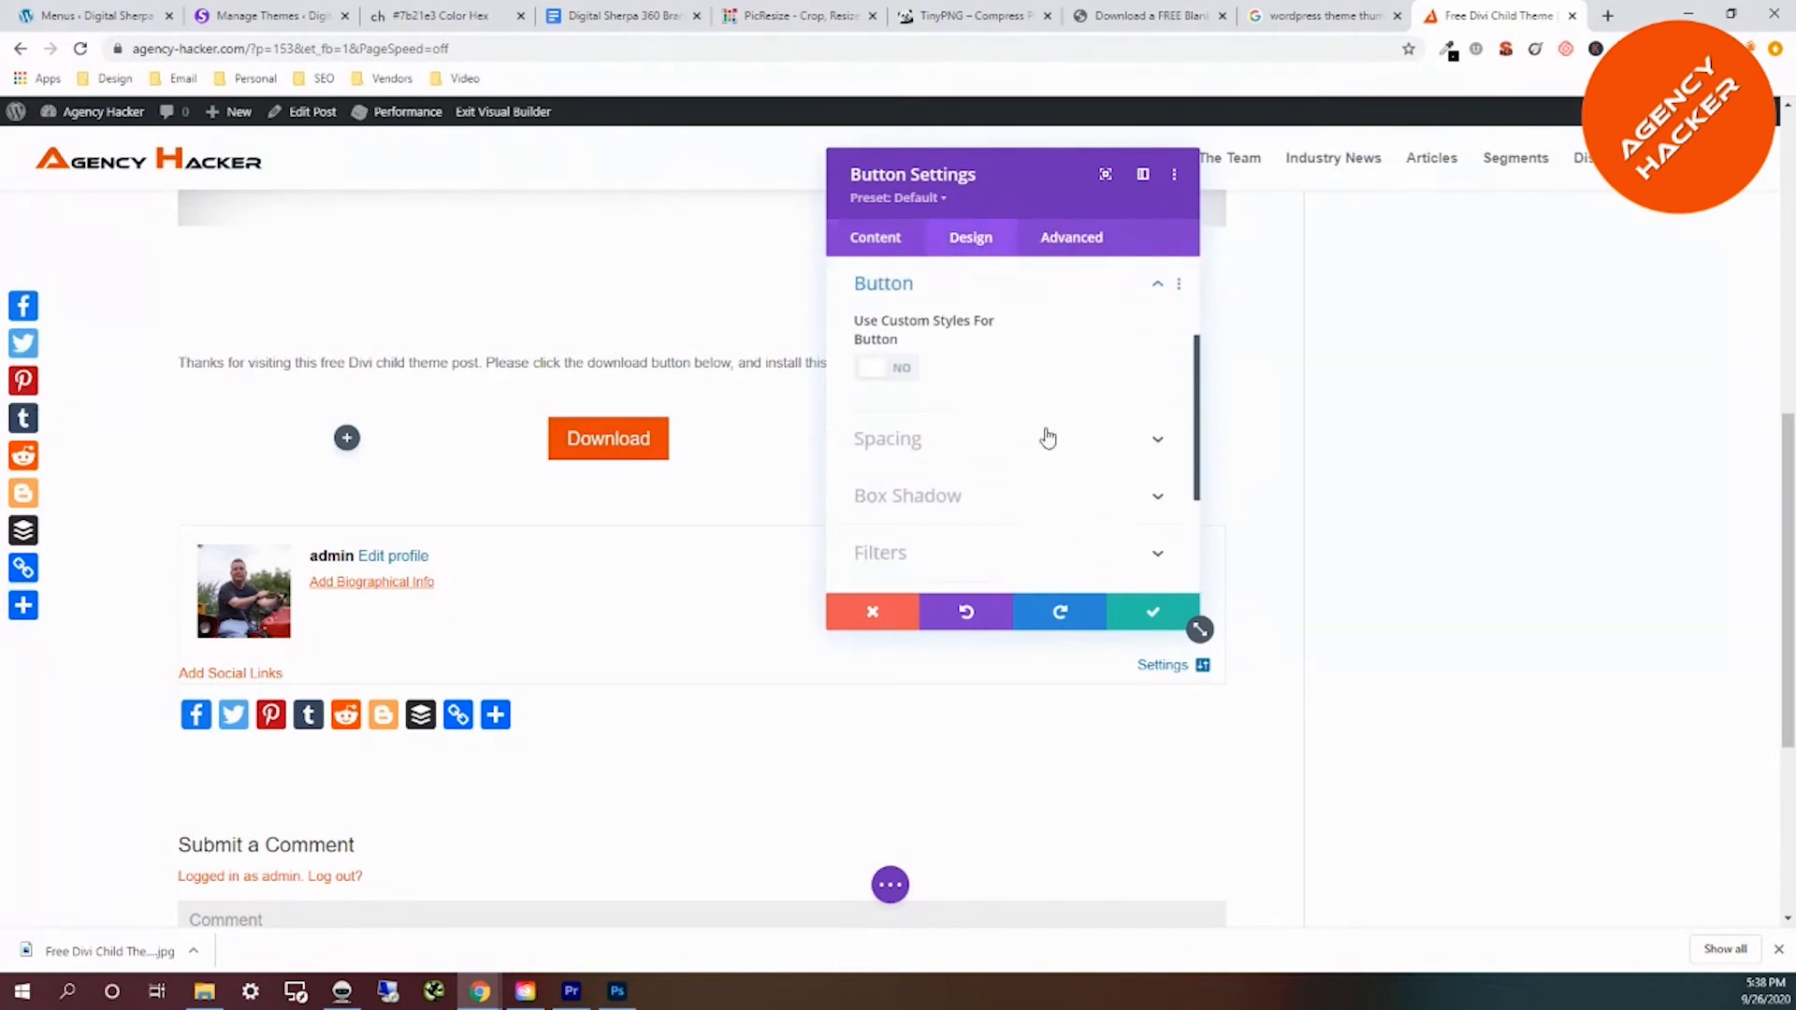
{"action": "left_click", "coordinate": [896, 370]}
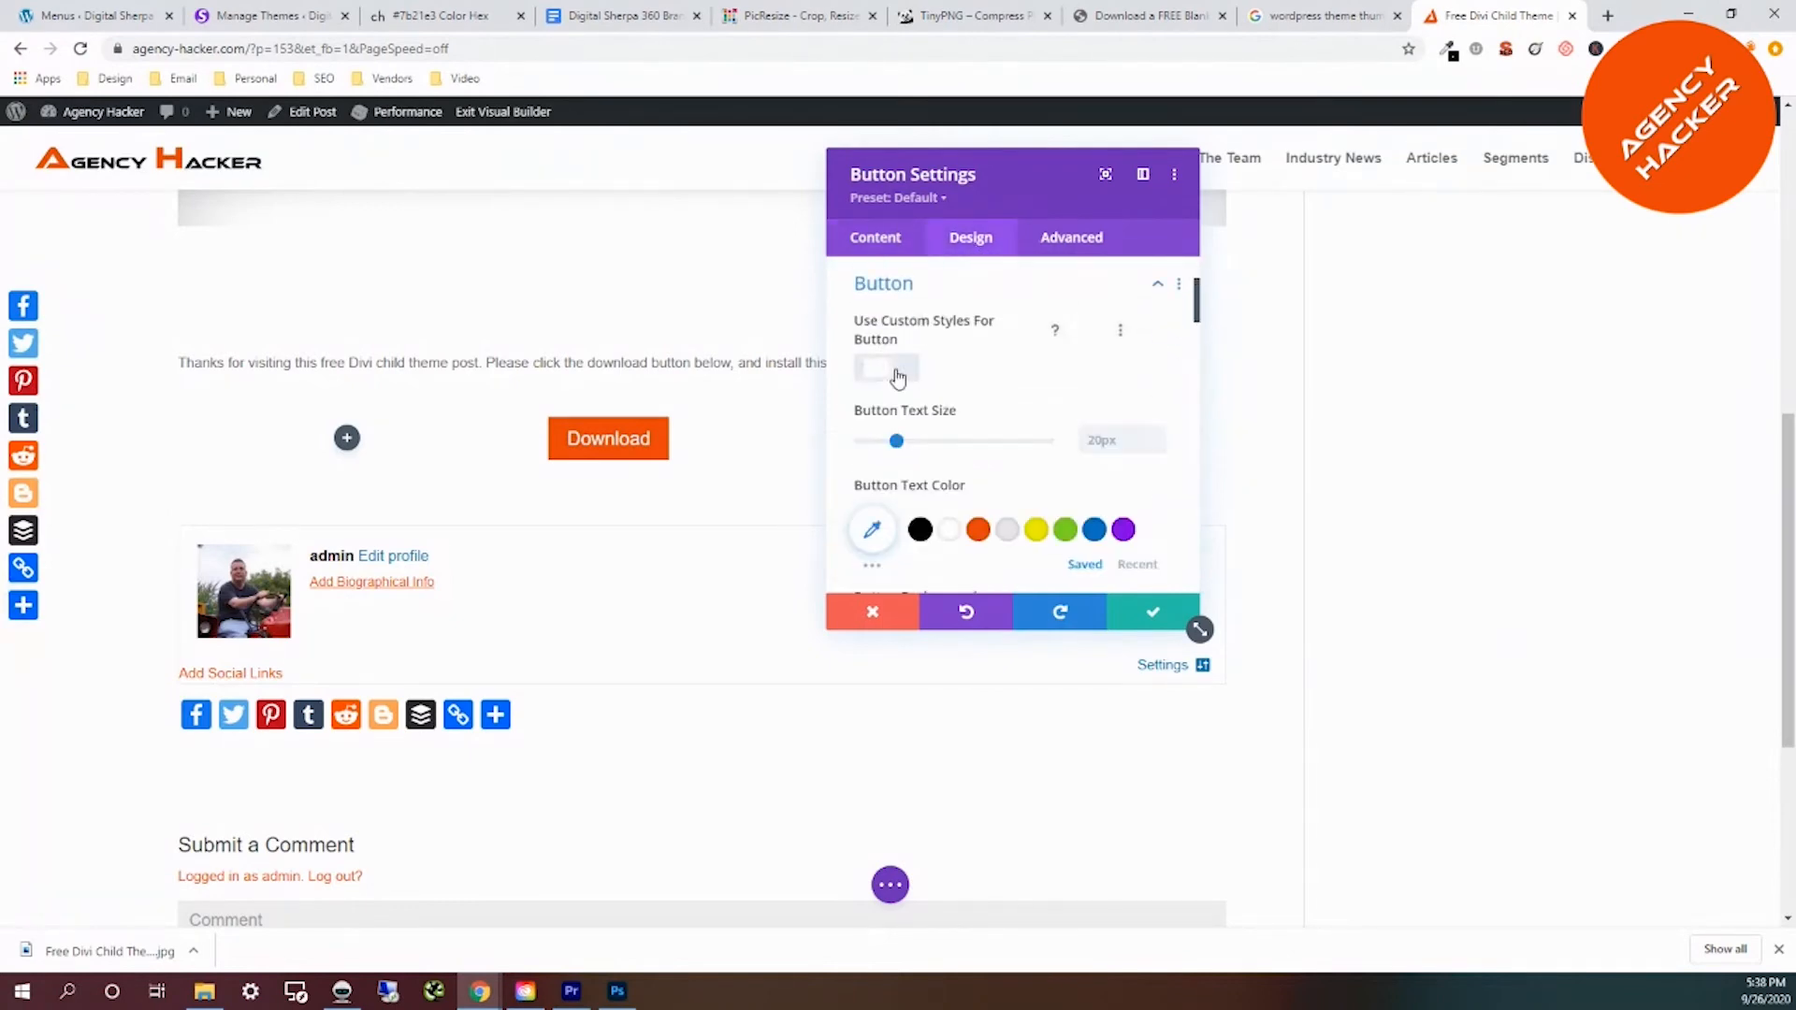
{"action": "scroll", "coordinate": [1044, 390], "scroll_direction": "down", "scroll_amount": 1}
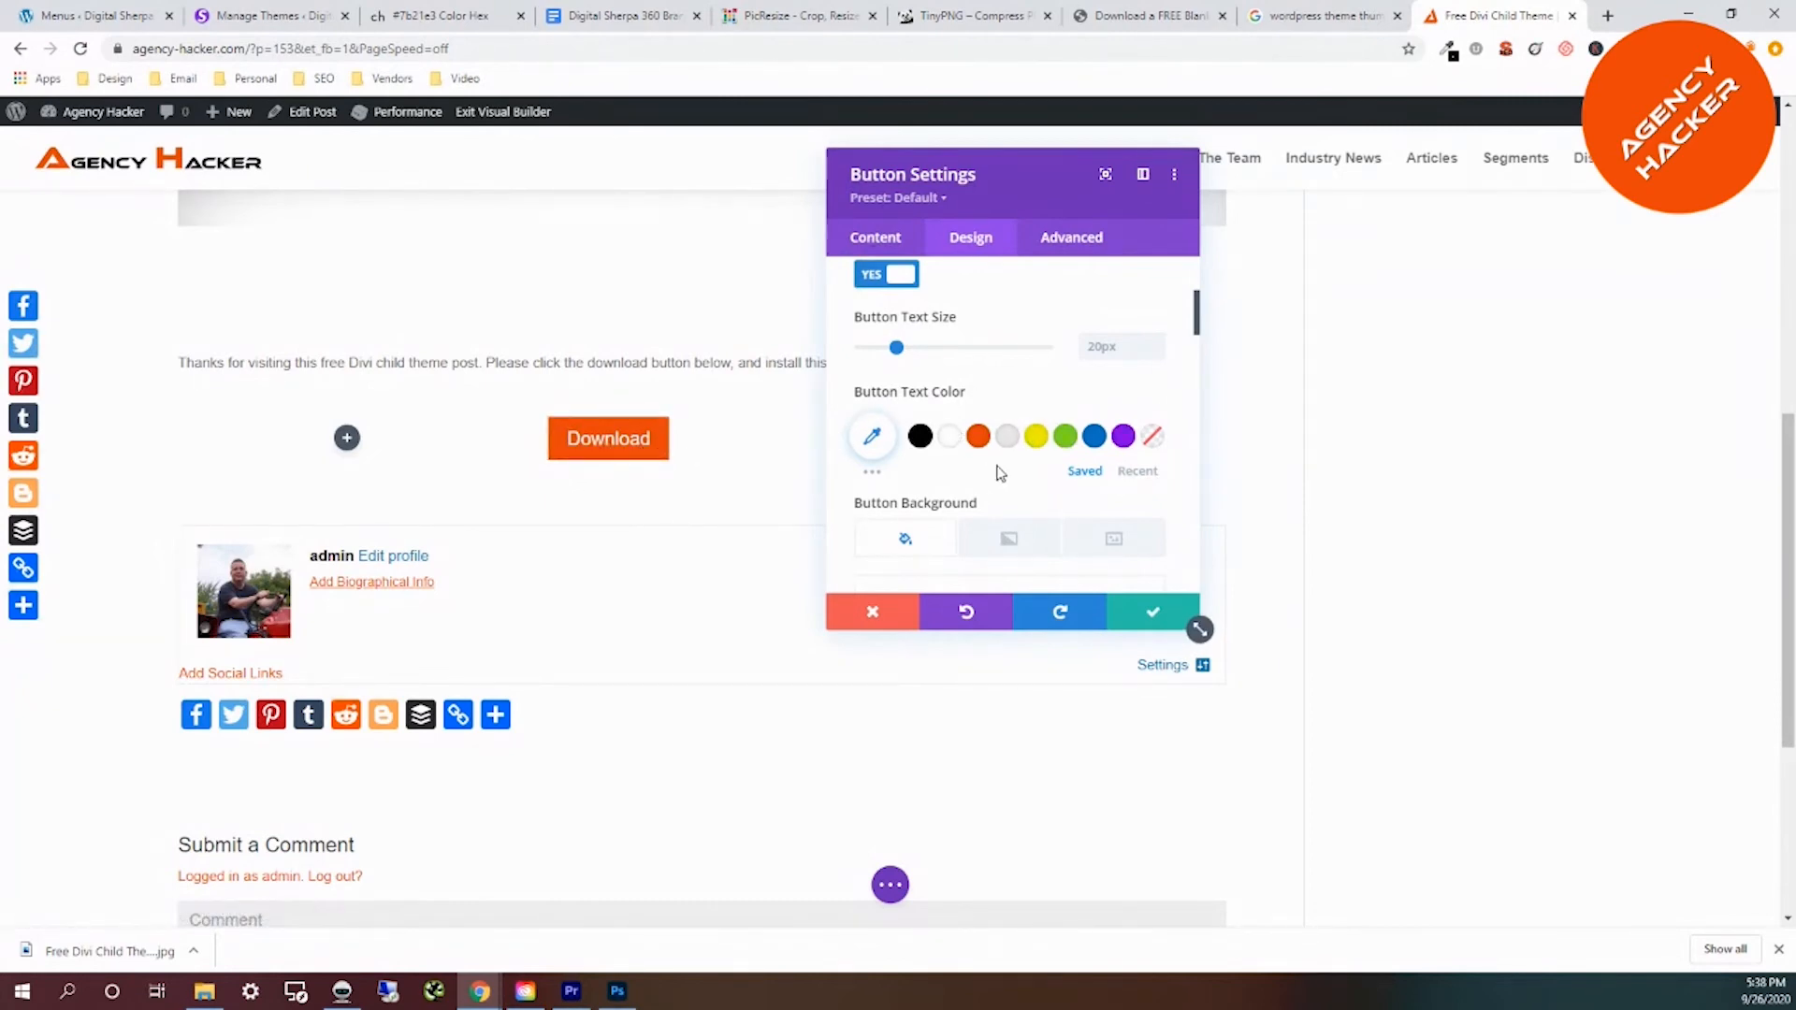
{"action": "scroll", "coordinate": [1000, 473], "scroll_direction": "down", "scroll_amount": 3}
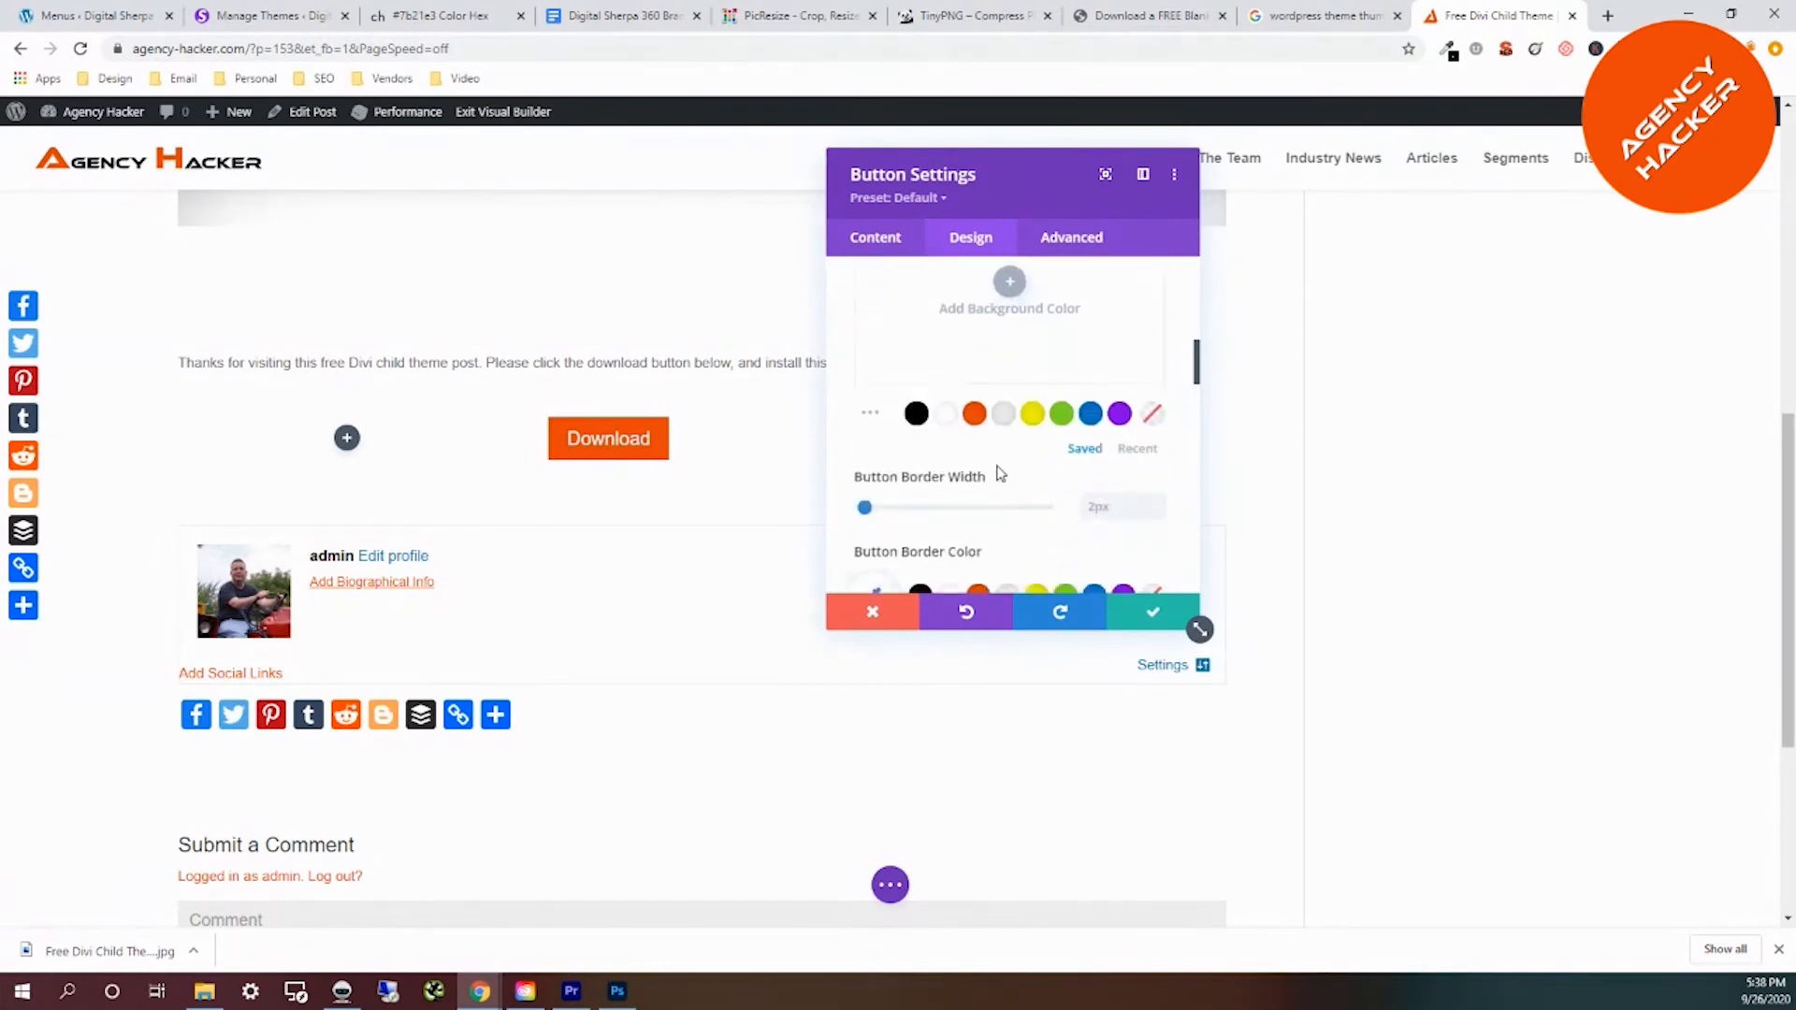
{"action": "scroll", "coordinate": [1000, 473], "scroll_direction": "down", "scroll_amount": 5}
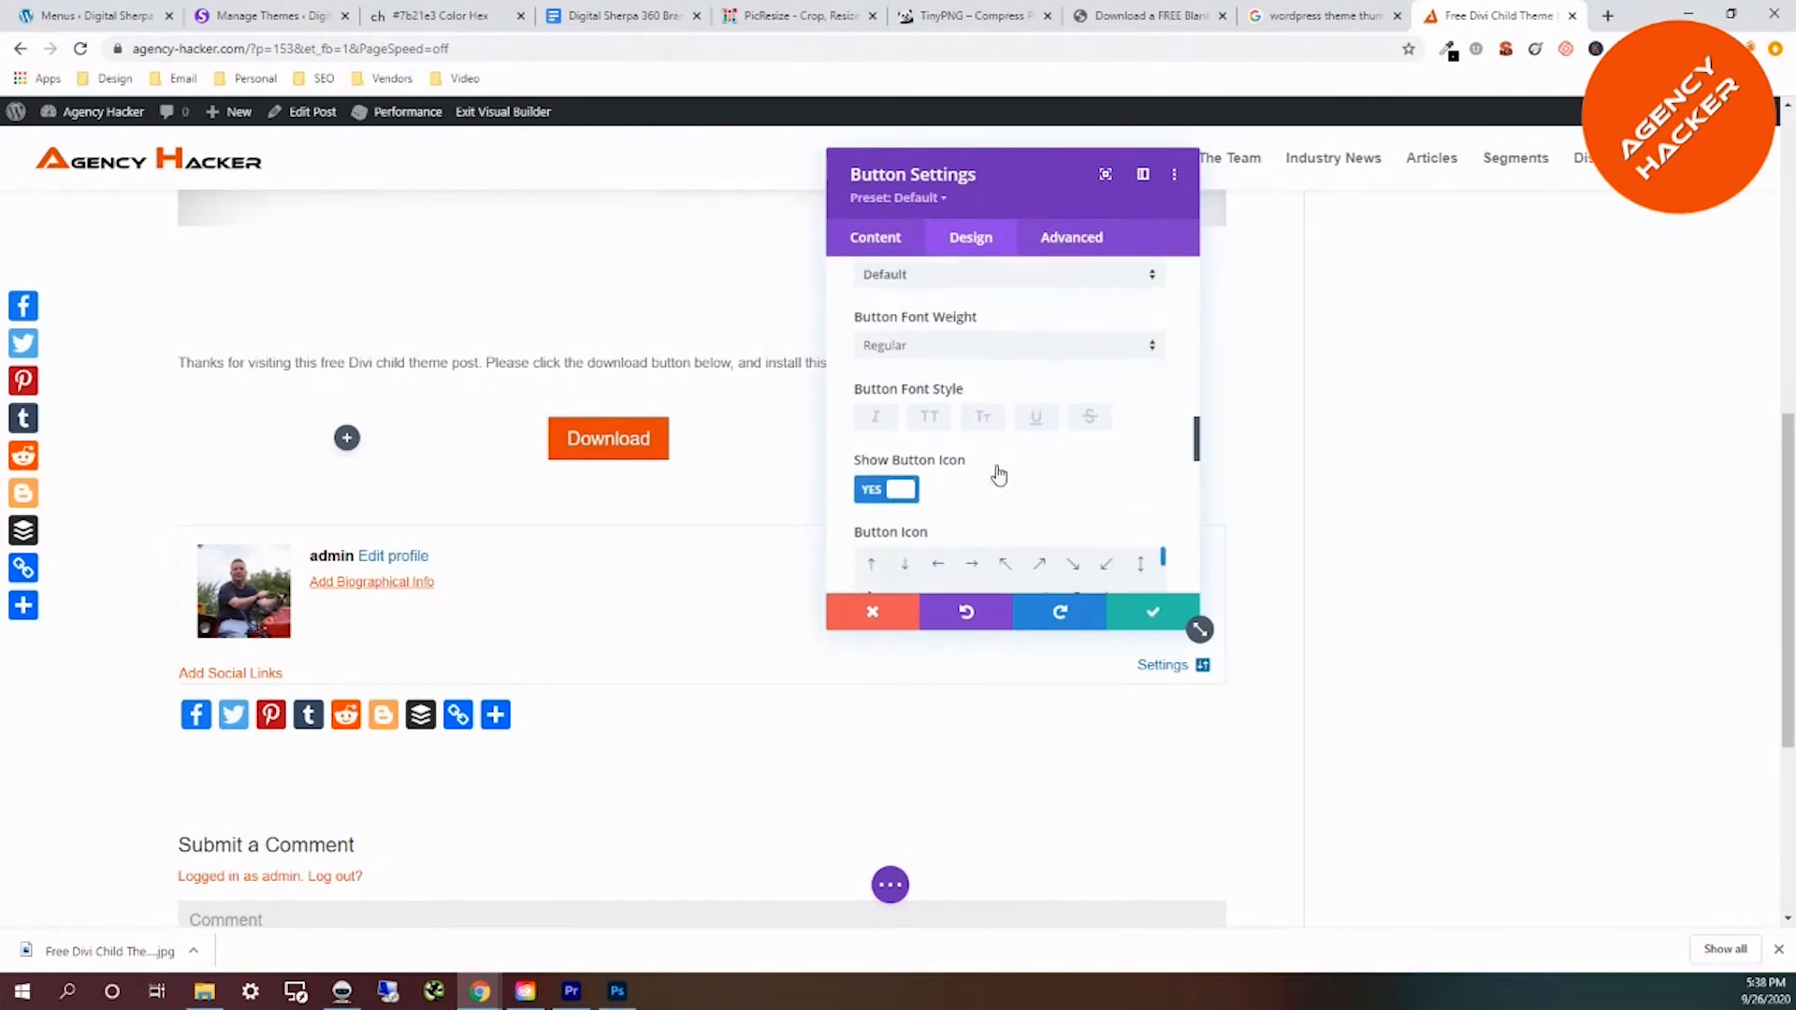
{"action": "left_click", "coordinate": [876, 490]}
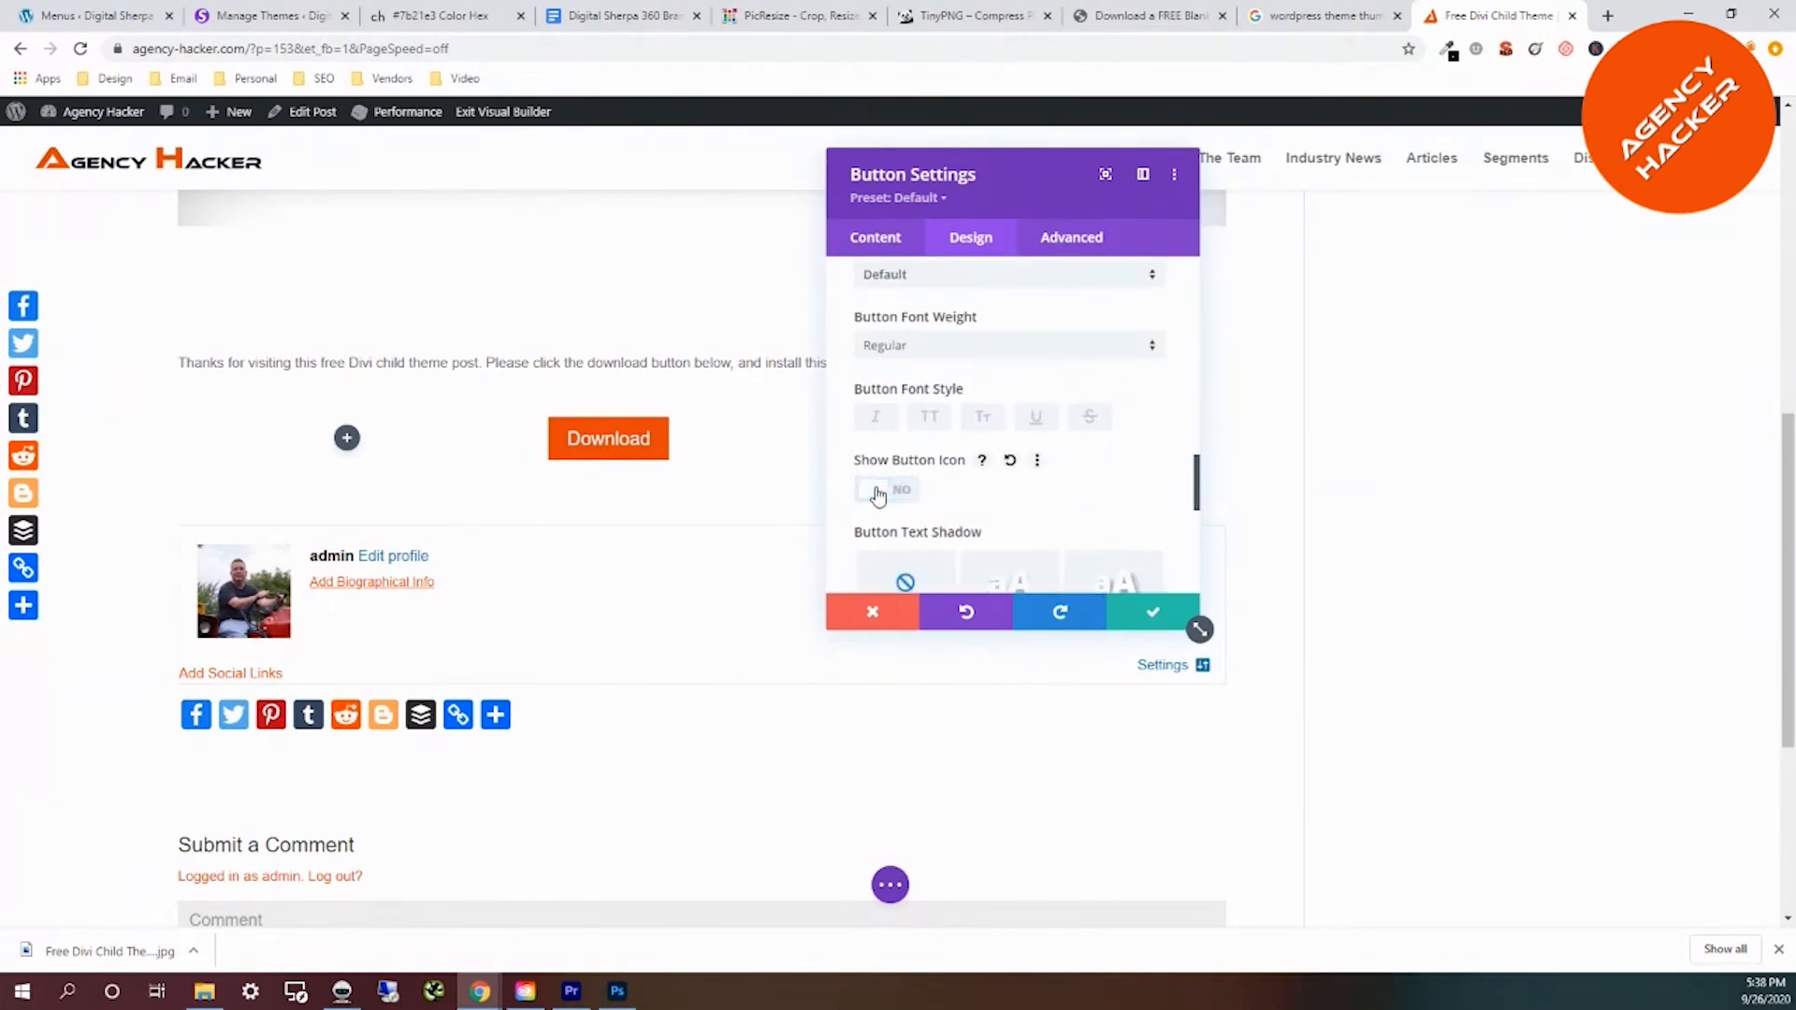
{"action": "scroll", "coordinate": [982, 473], "scroll_direction": "up", "scroll_amount": 3}
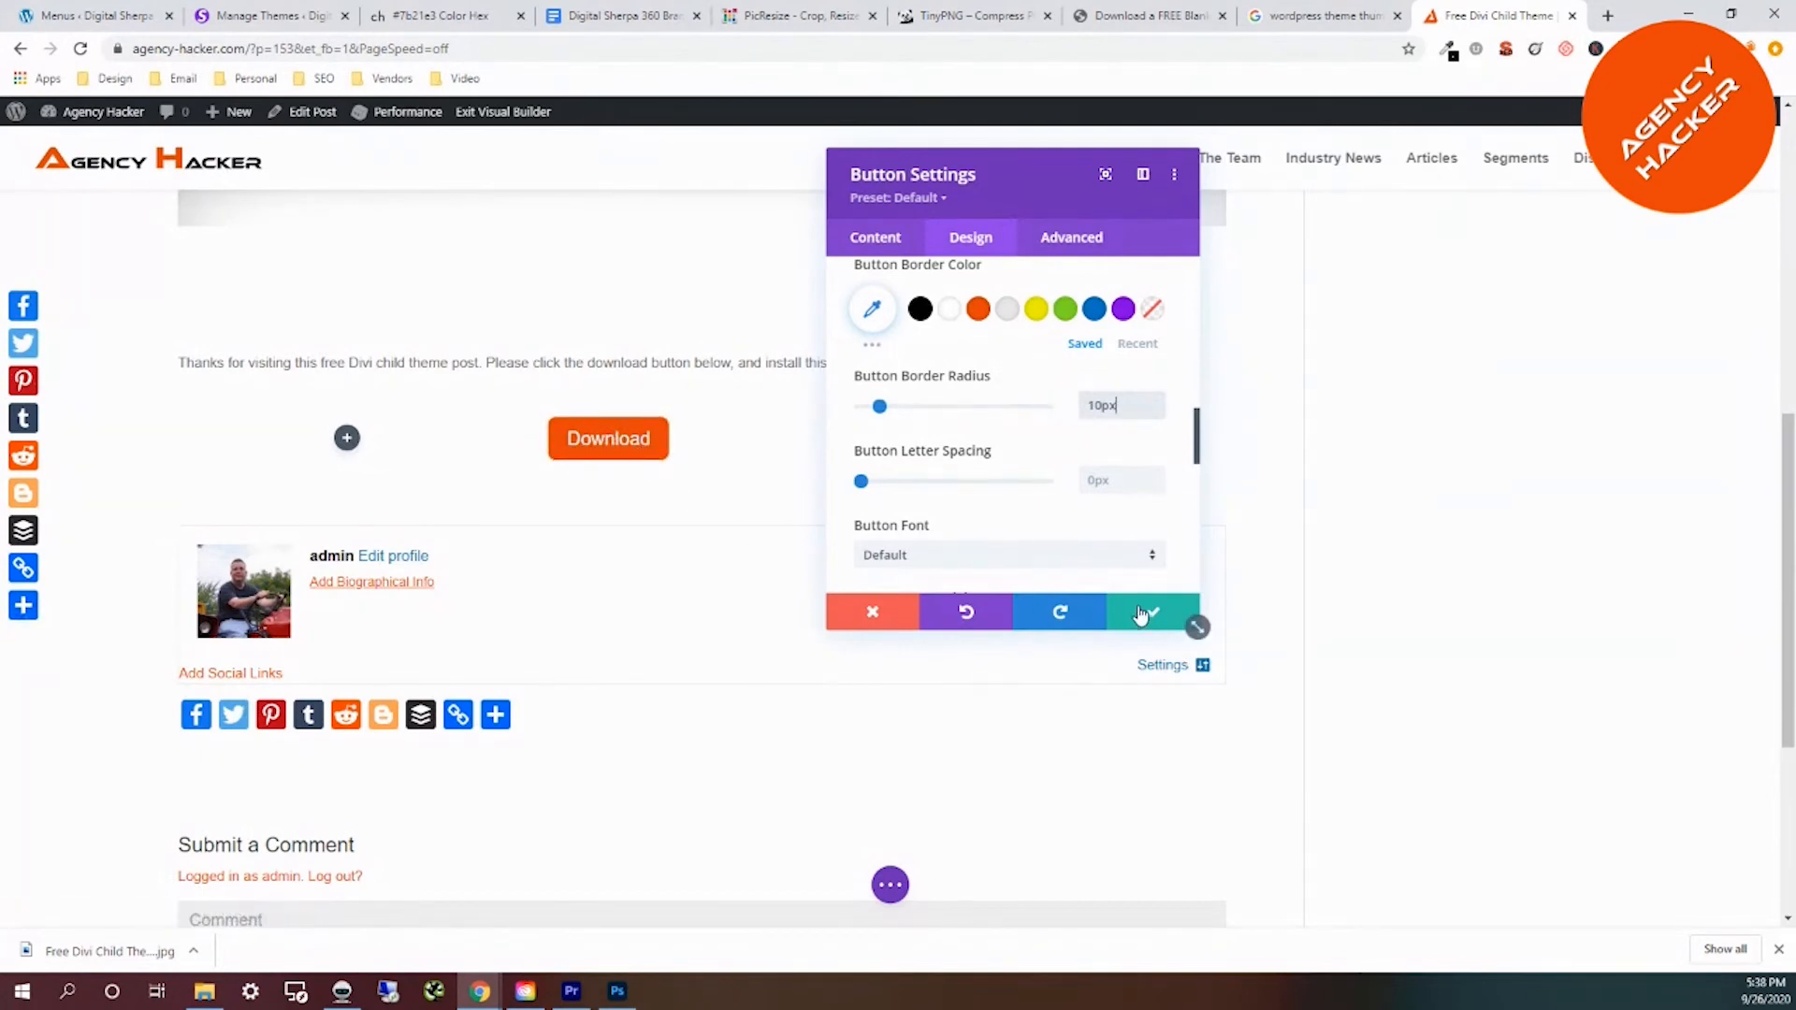
{"action": "left_click", "coordinate": [1186, 617]}
Center-align the Download button within its column and save the post as a draft
{"action": "mouse_move", "coordinate": [616, 442]}
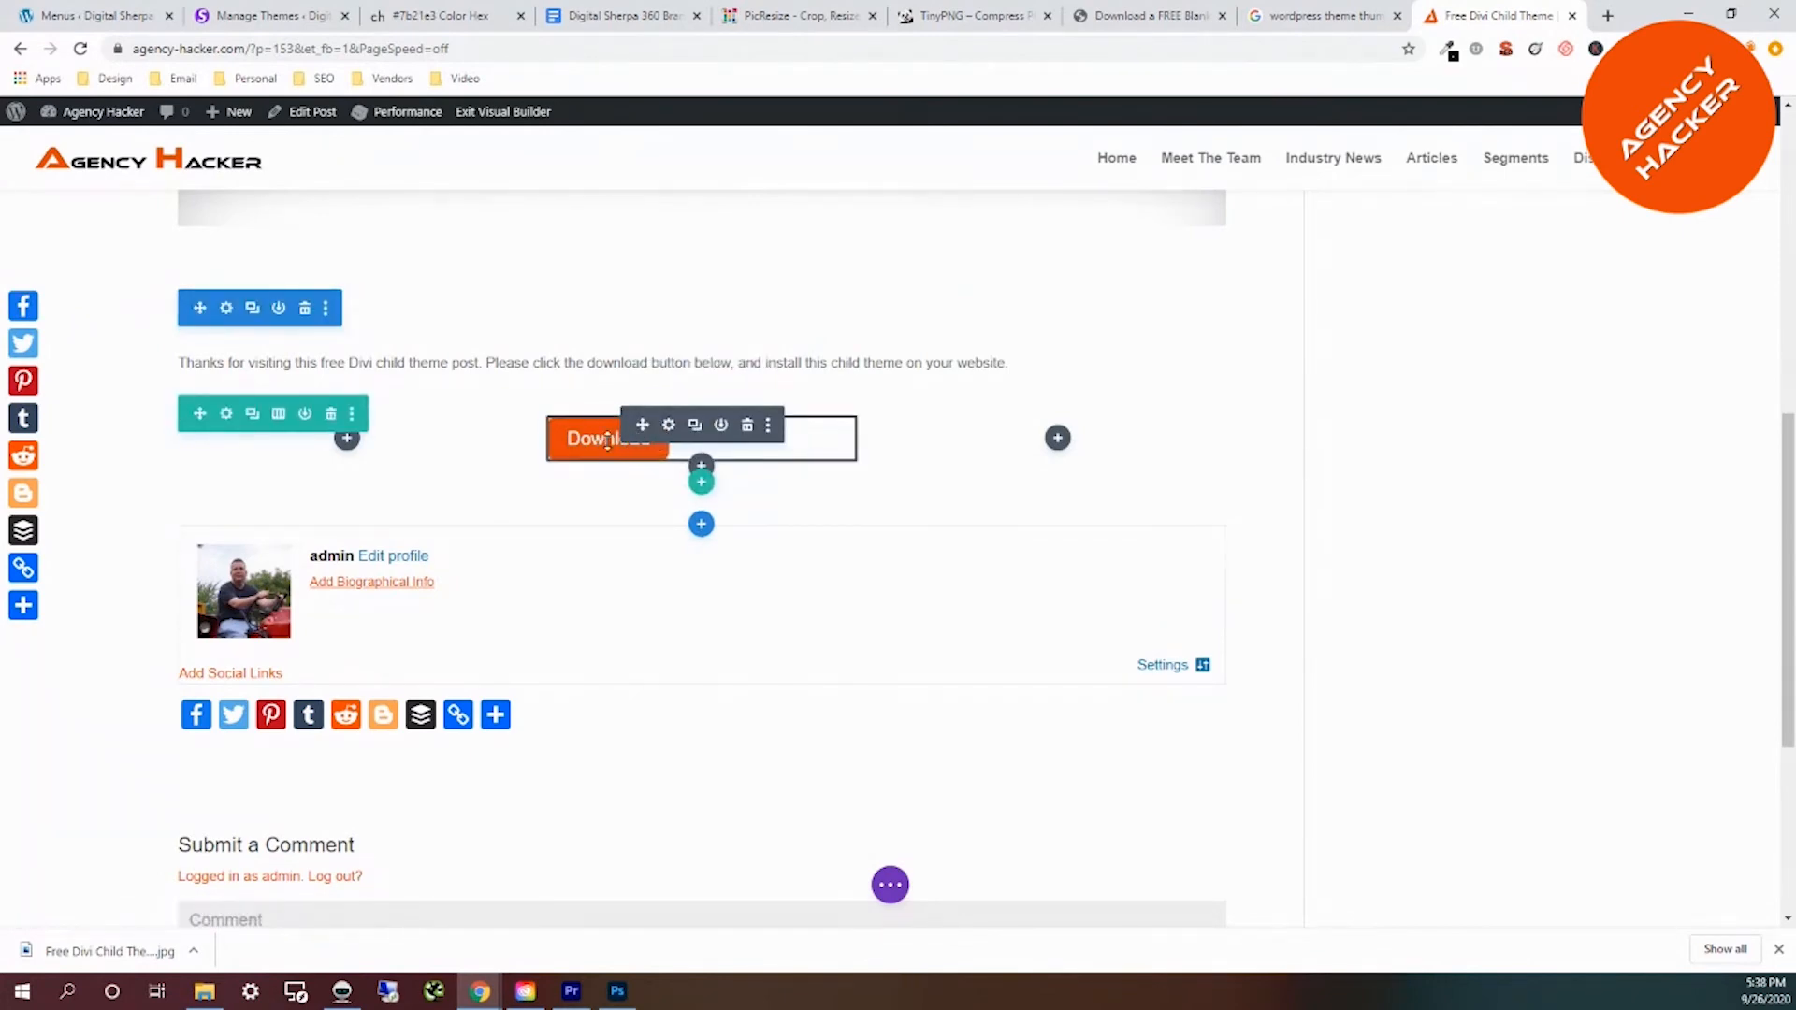
{"action": "left_click", "coordinate": [667, 428]}
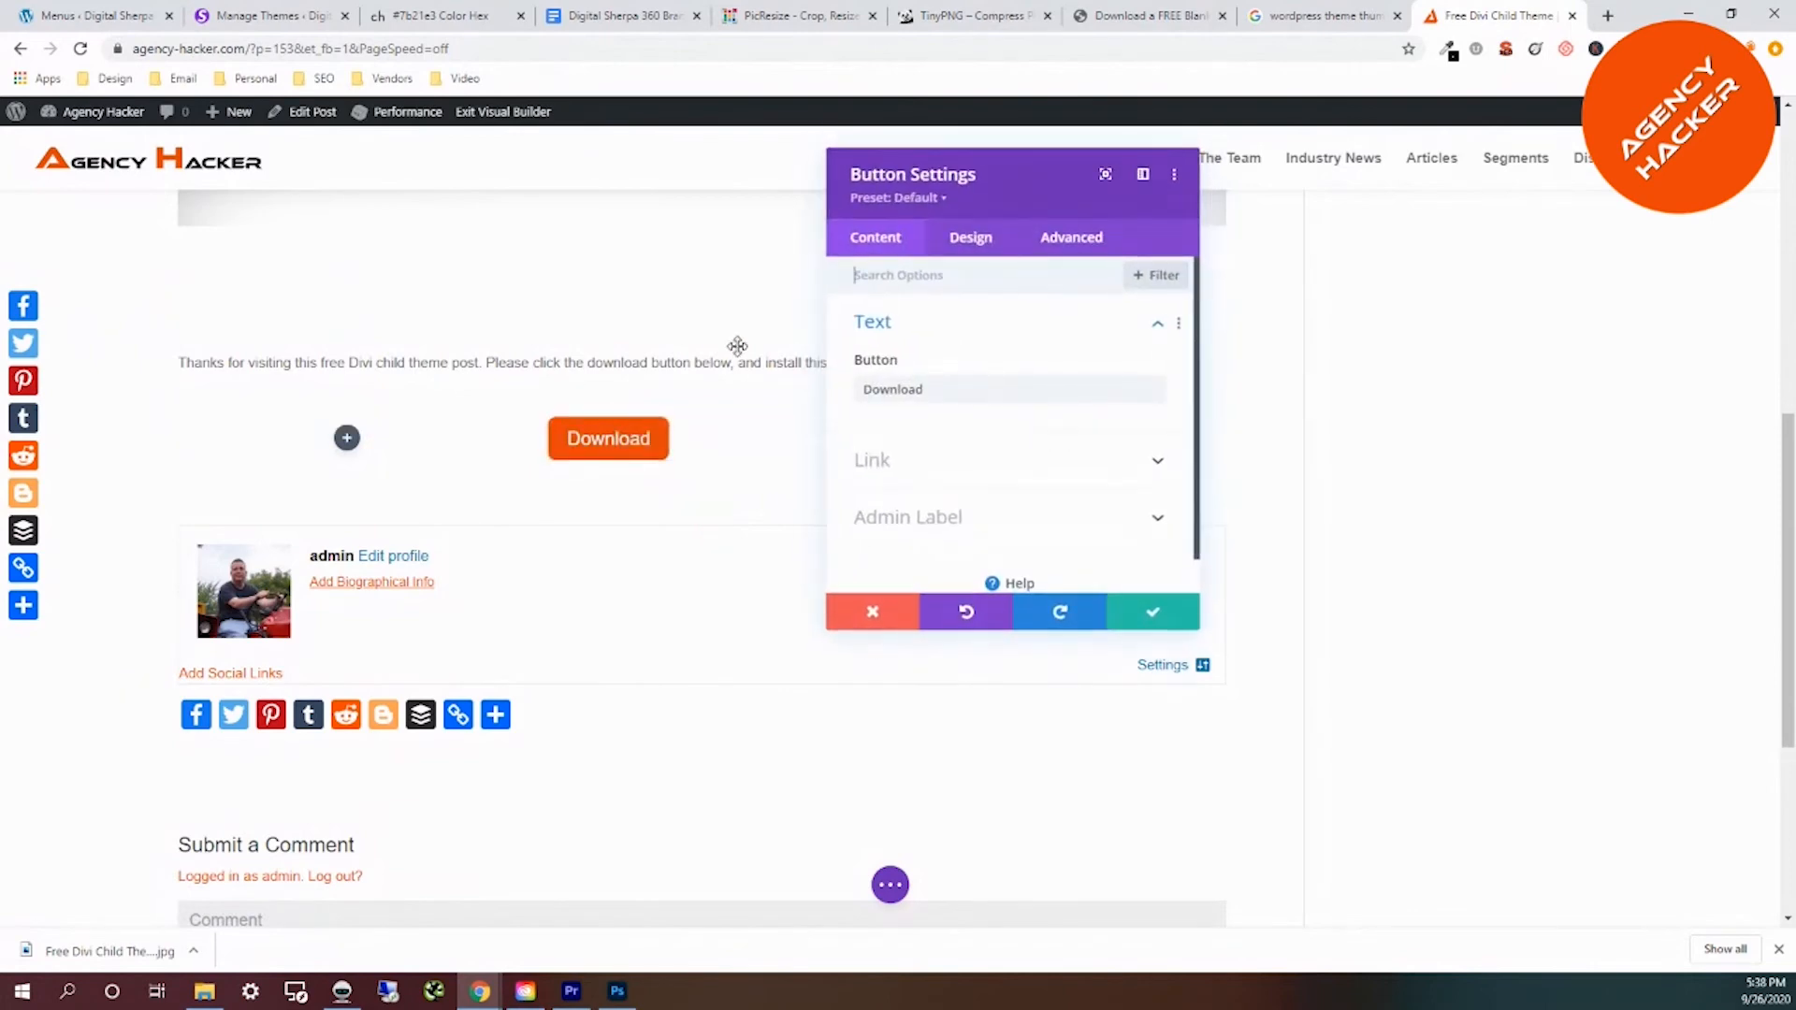
{"action": "left_click", "coordinate": [971, 241]}
{"action": "left_click", "coordinate": [967, 324]}
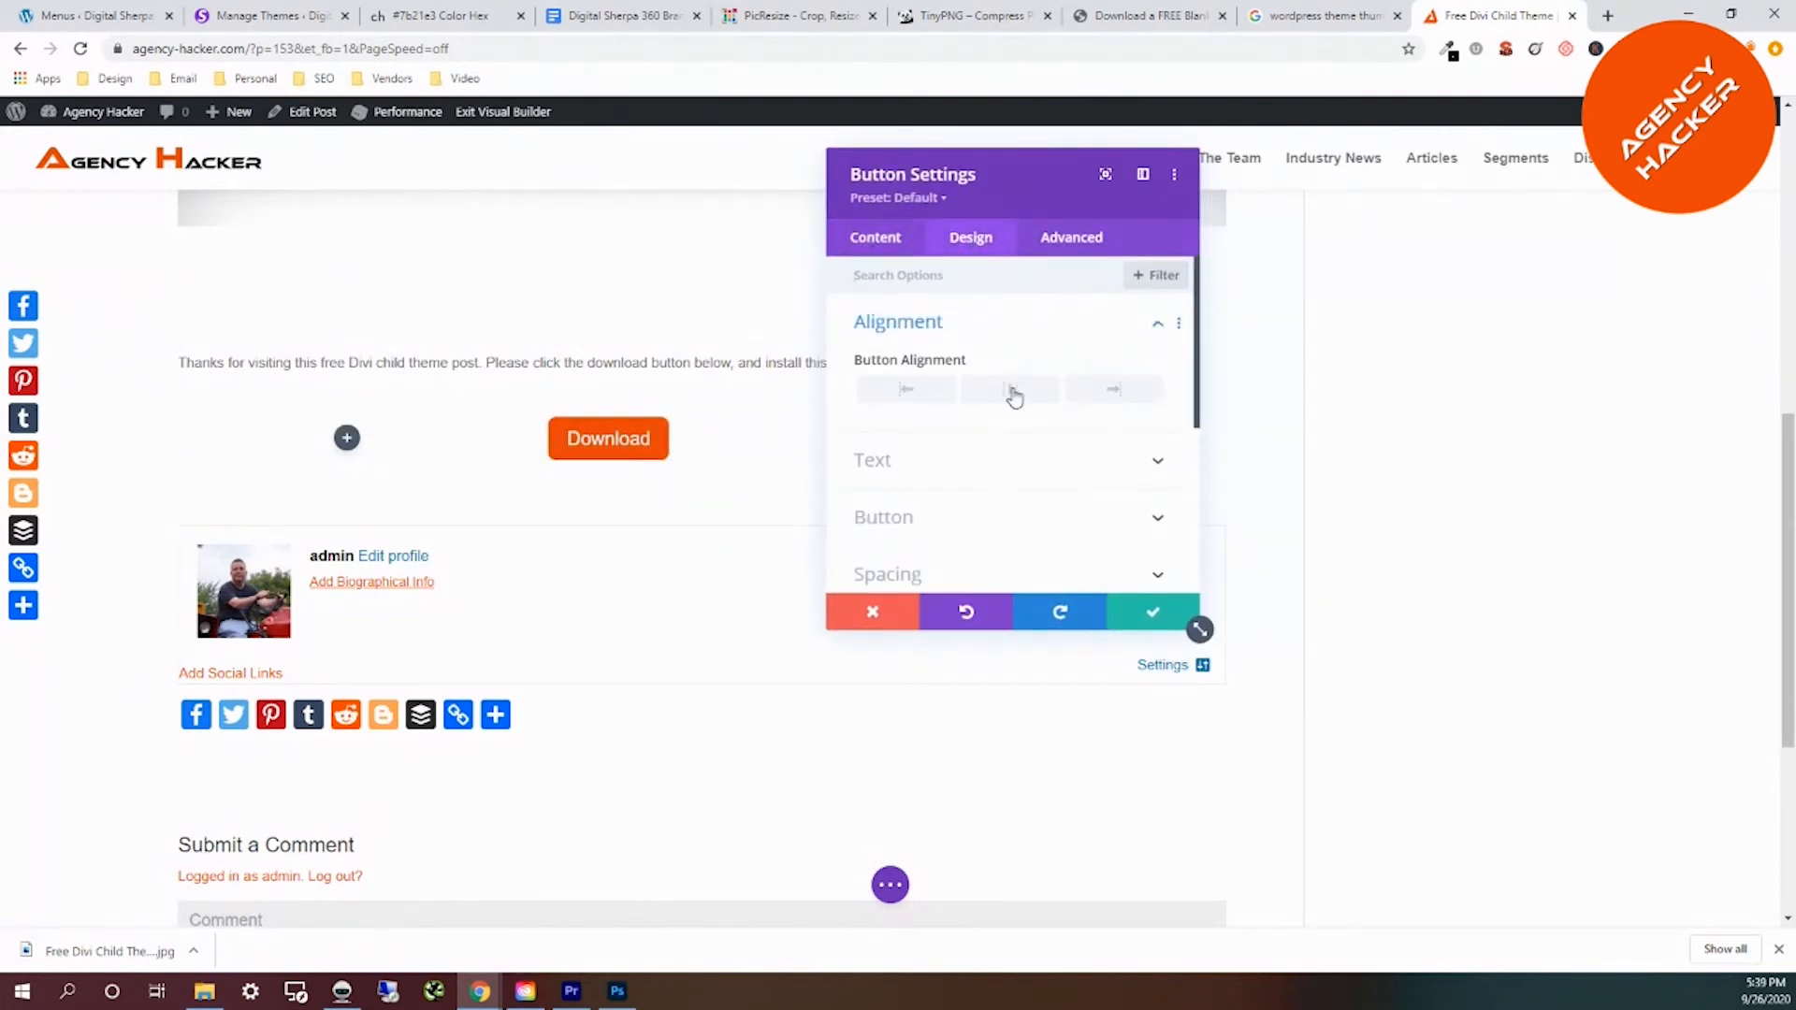
{"action": "left_click", "coordinate": [1010, 389]}
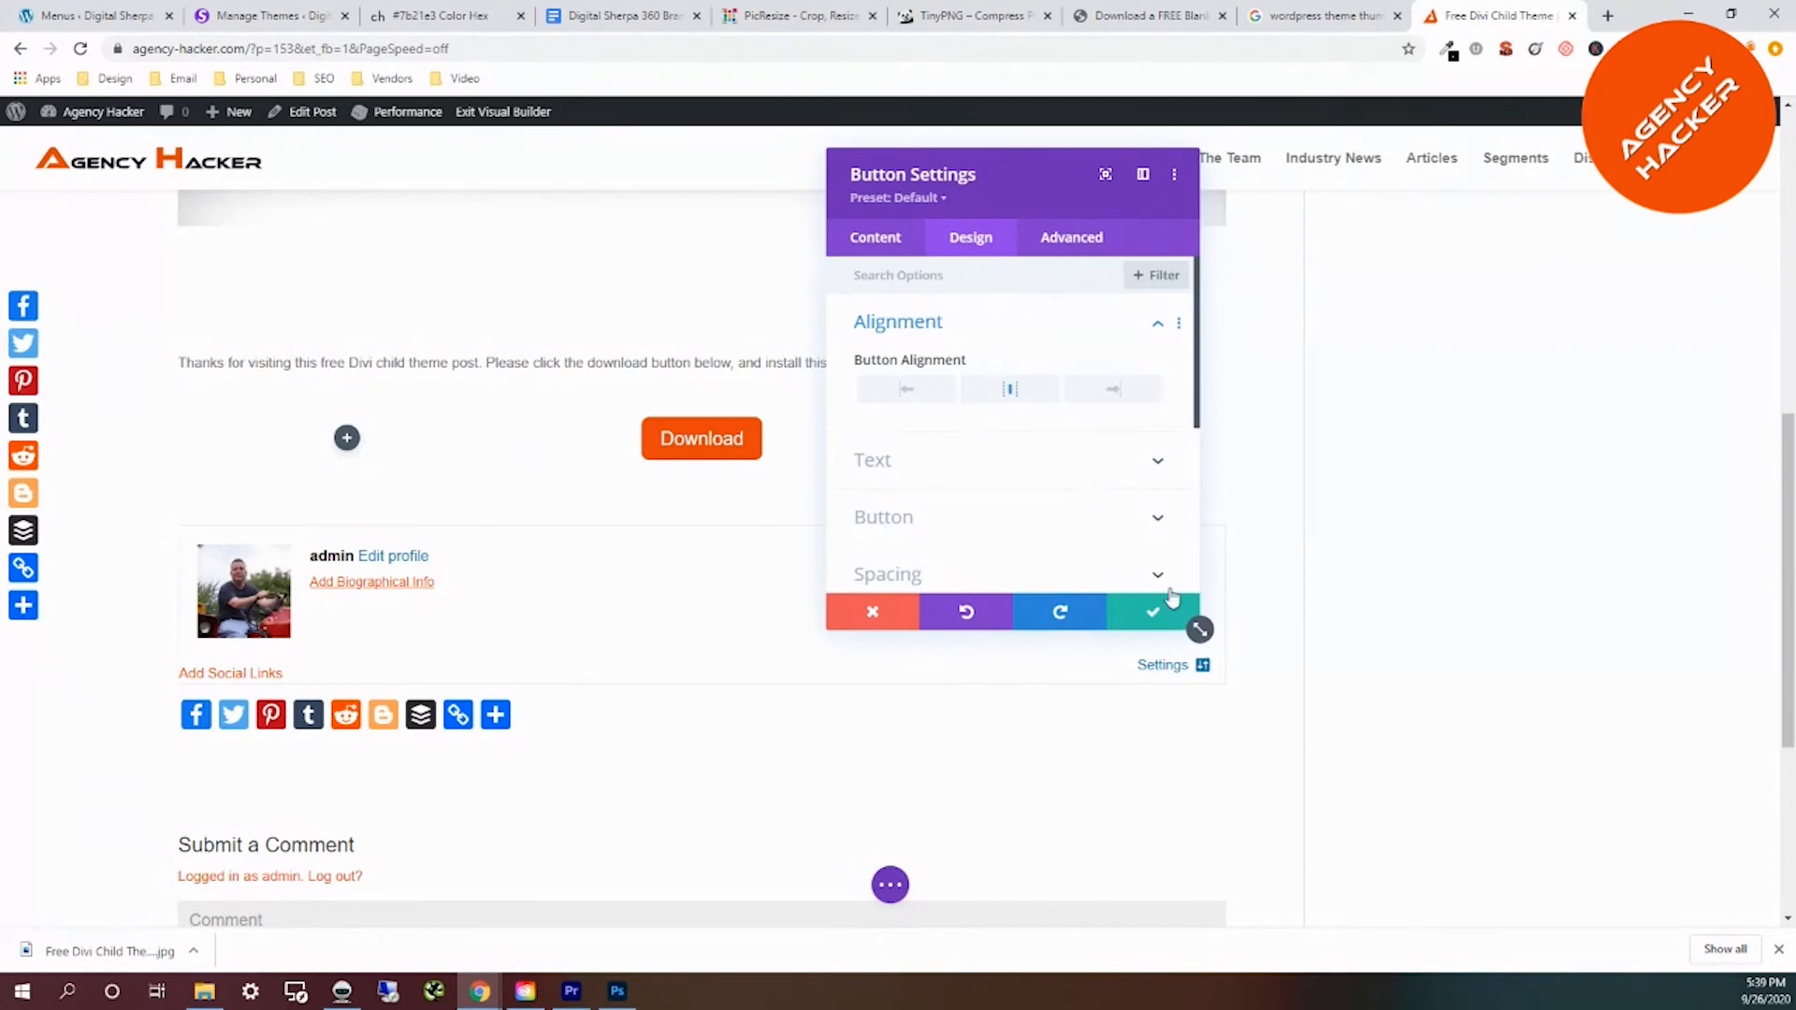
{"action": "left_click", "coordinate": [1156, 613]}
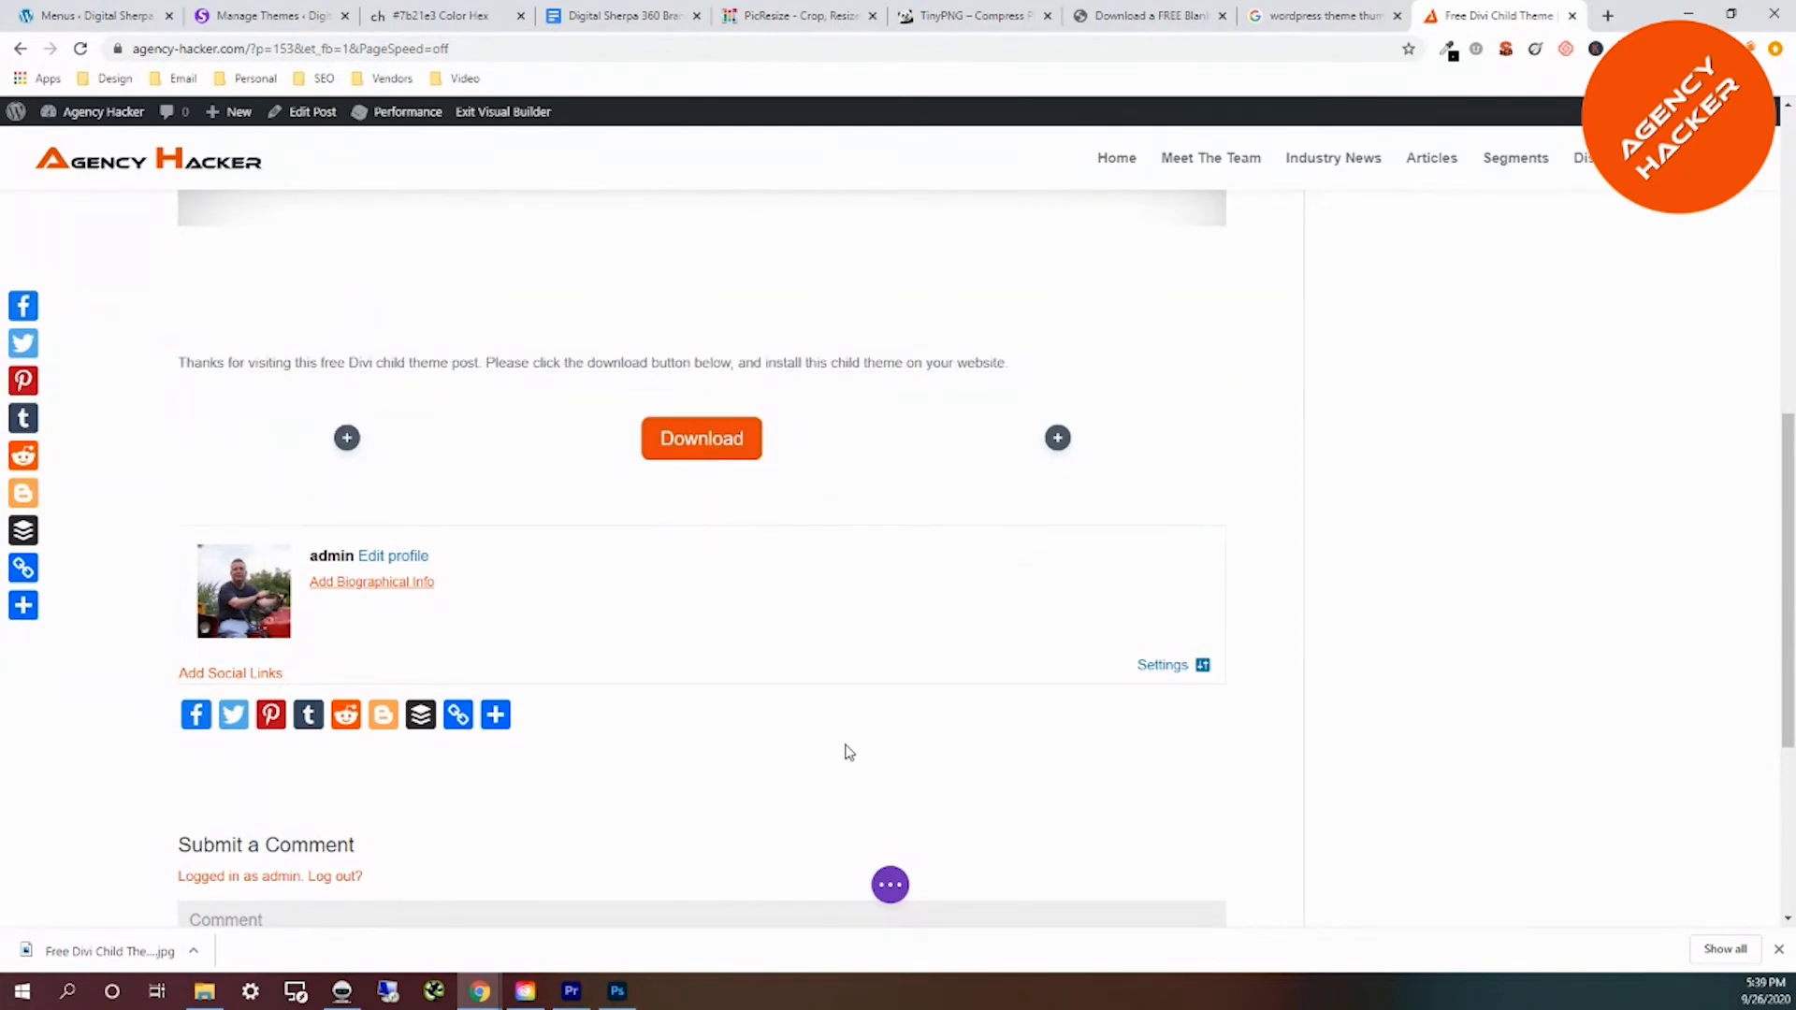
{"action": "left_click", "coordinate": [891, 885]}
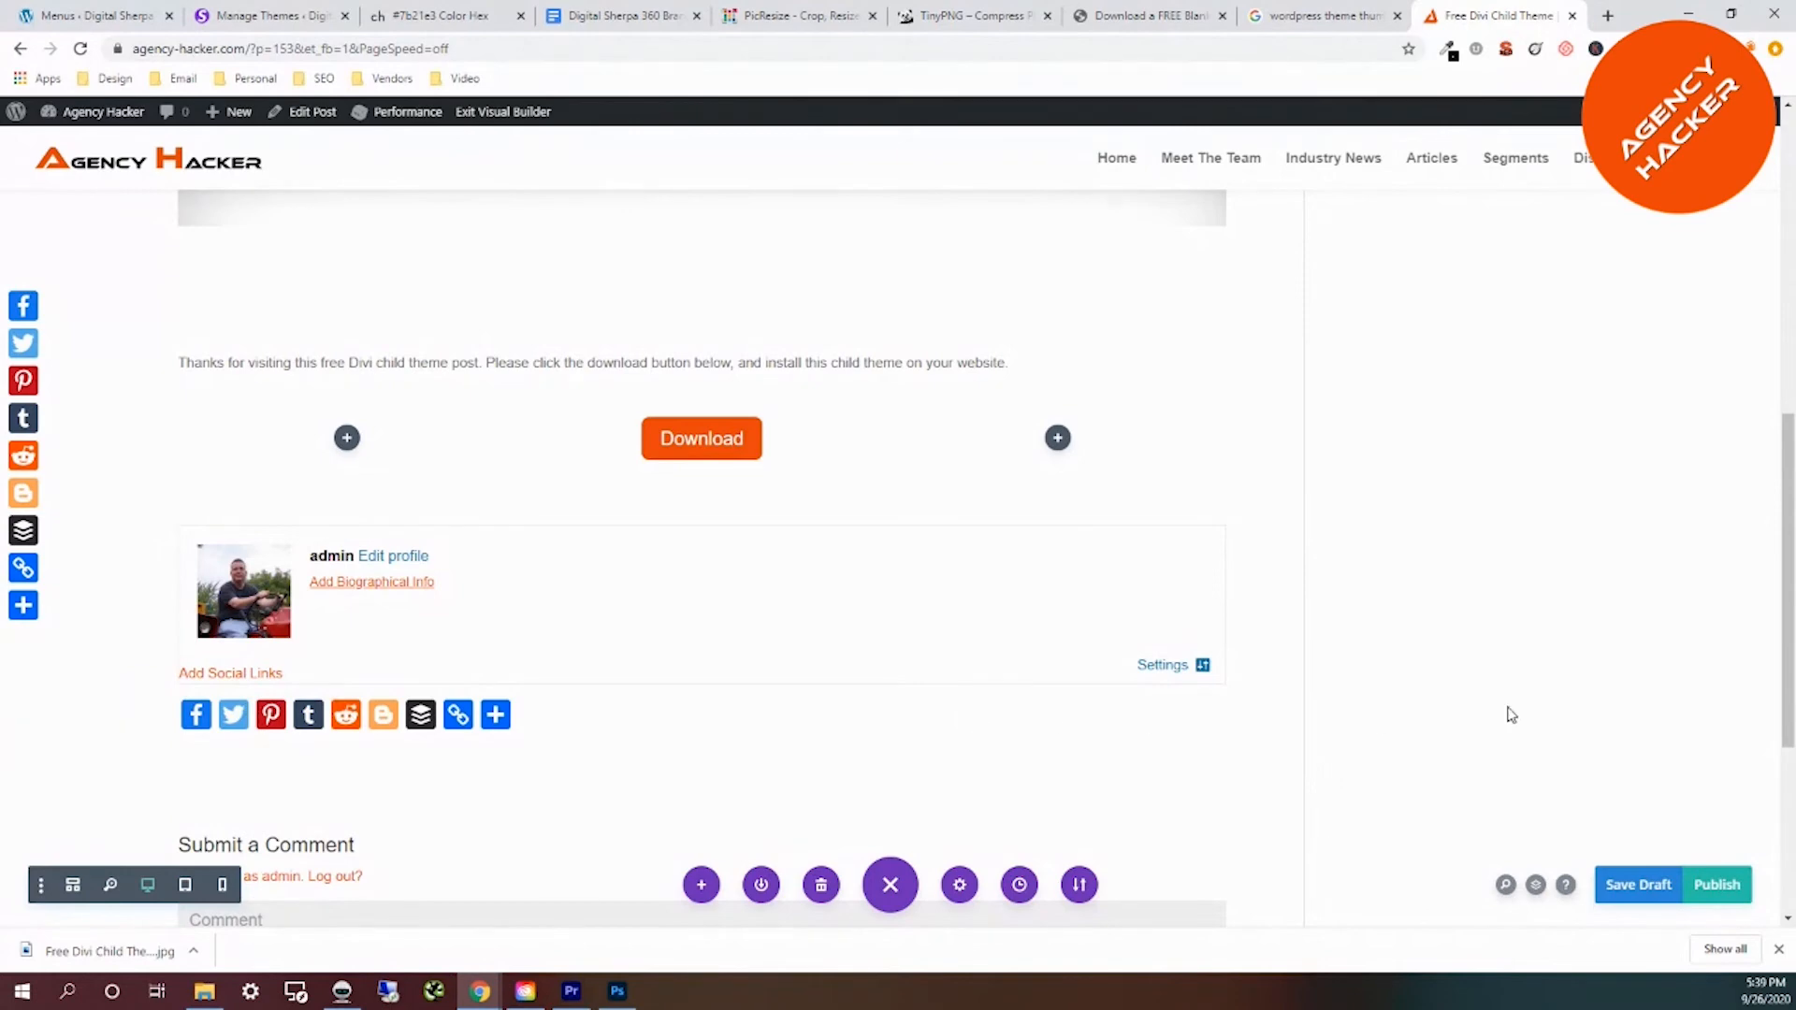
{"action": "left_click", "coordinate": [1635, 884]}
Activate the Rank Math SEO plugin on the Agency Hacker site and connect it to the free Rank Math account
{"action": "left_click", "coordinate": [92, 114]}
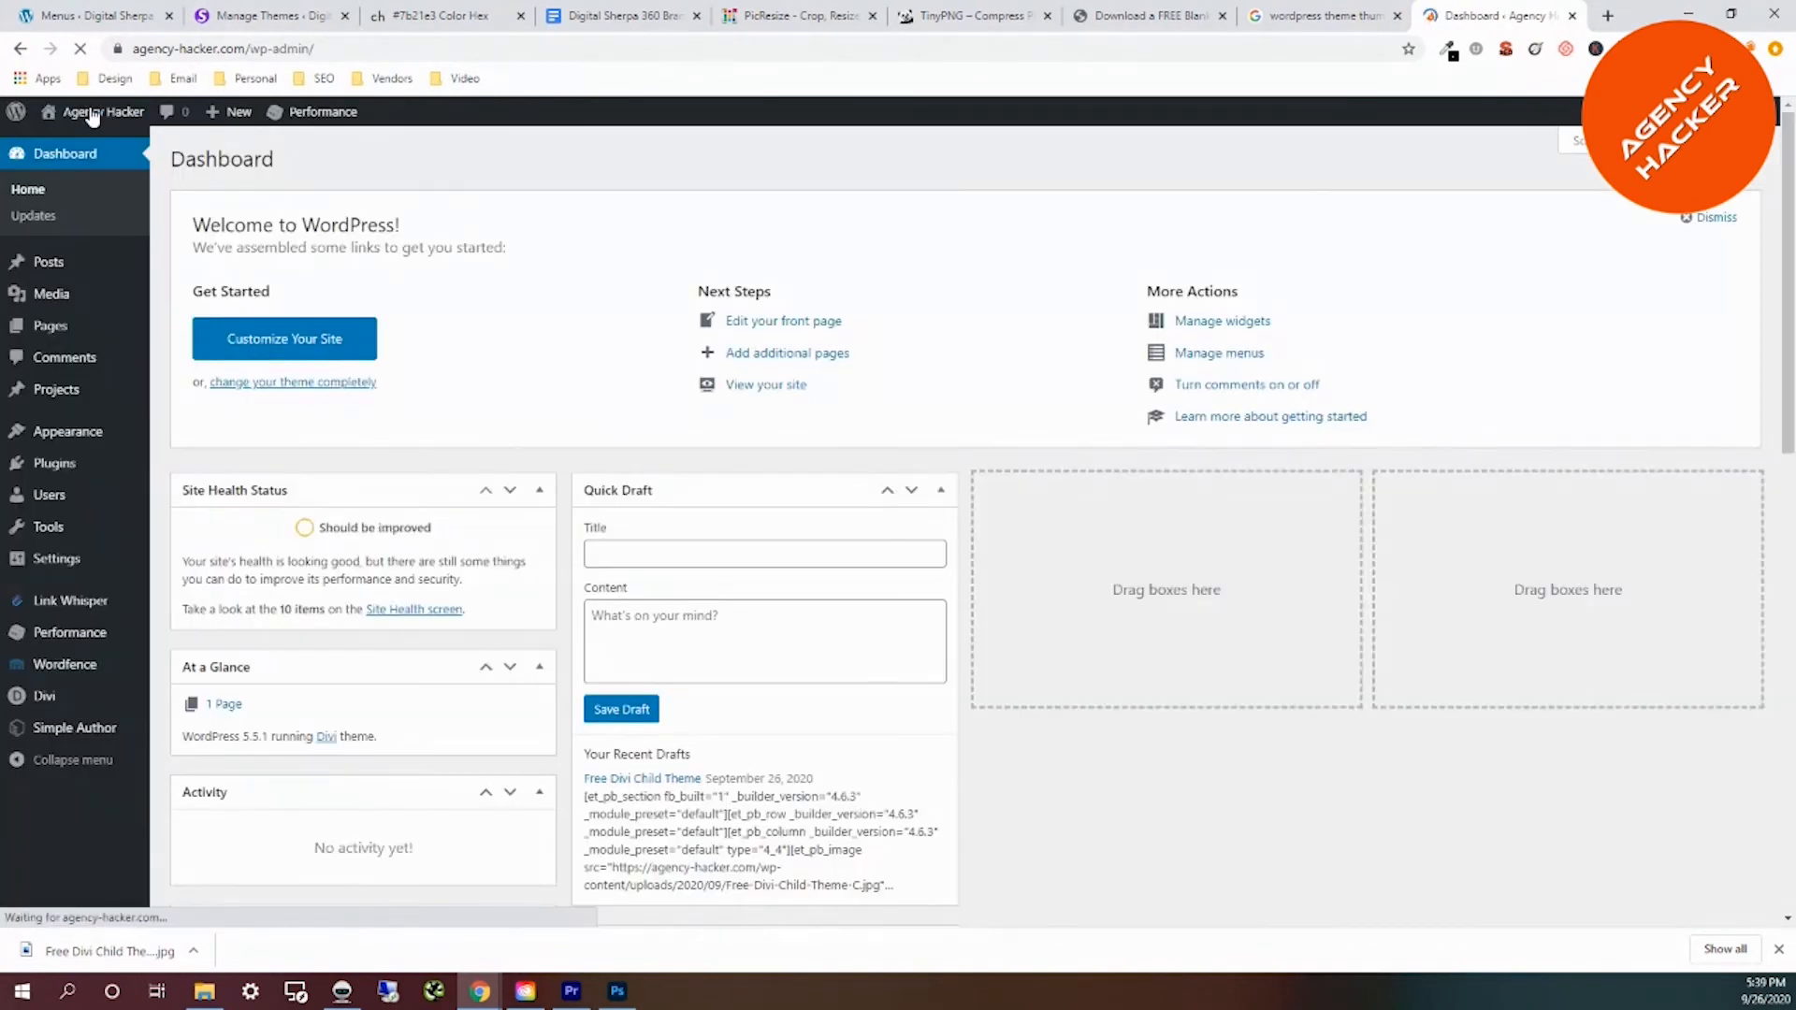
{"action": "left_click", "coordinate": [74, 471]}
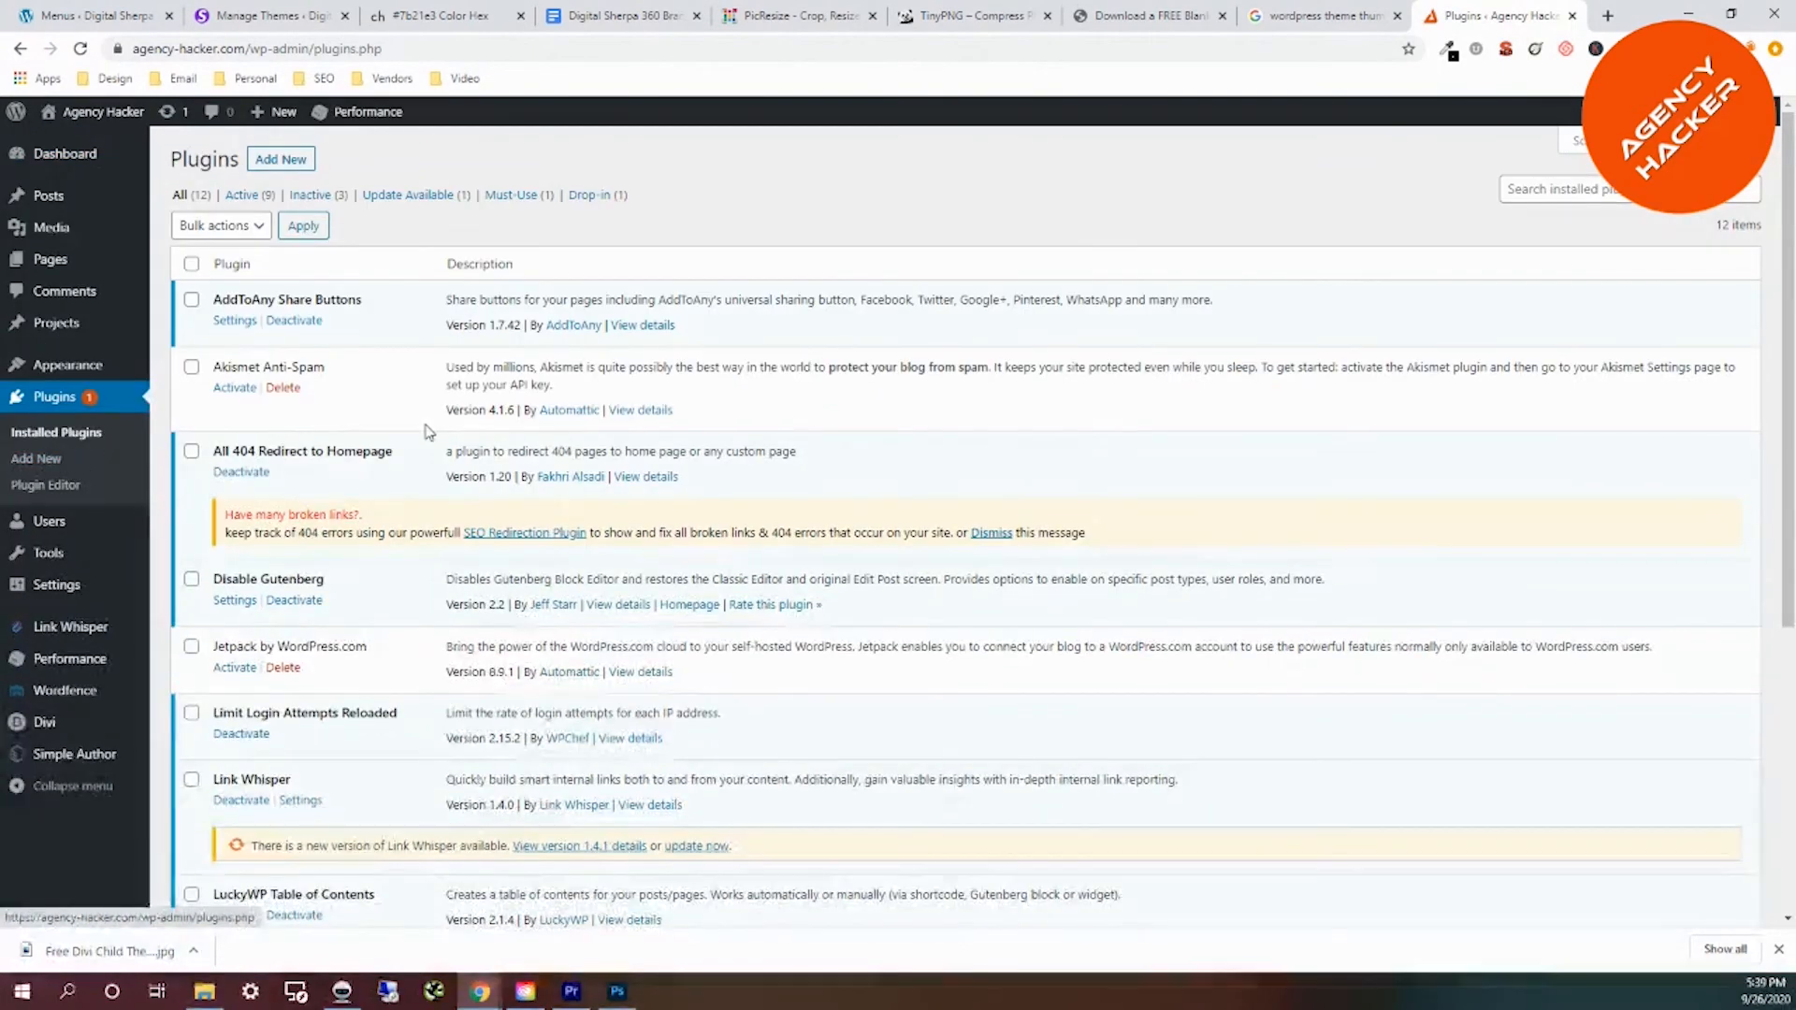
{"action": "scroll", "coordinate": [428, 432], "scroll_direction": "down", "scroll_amount": 5}
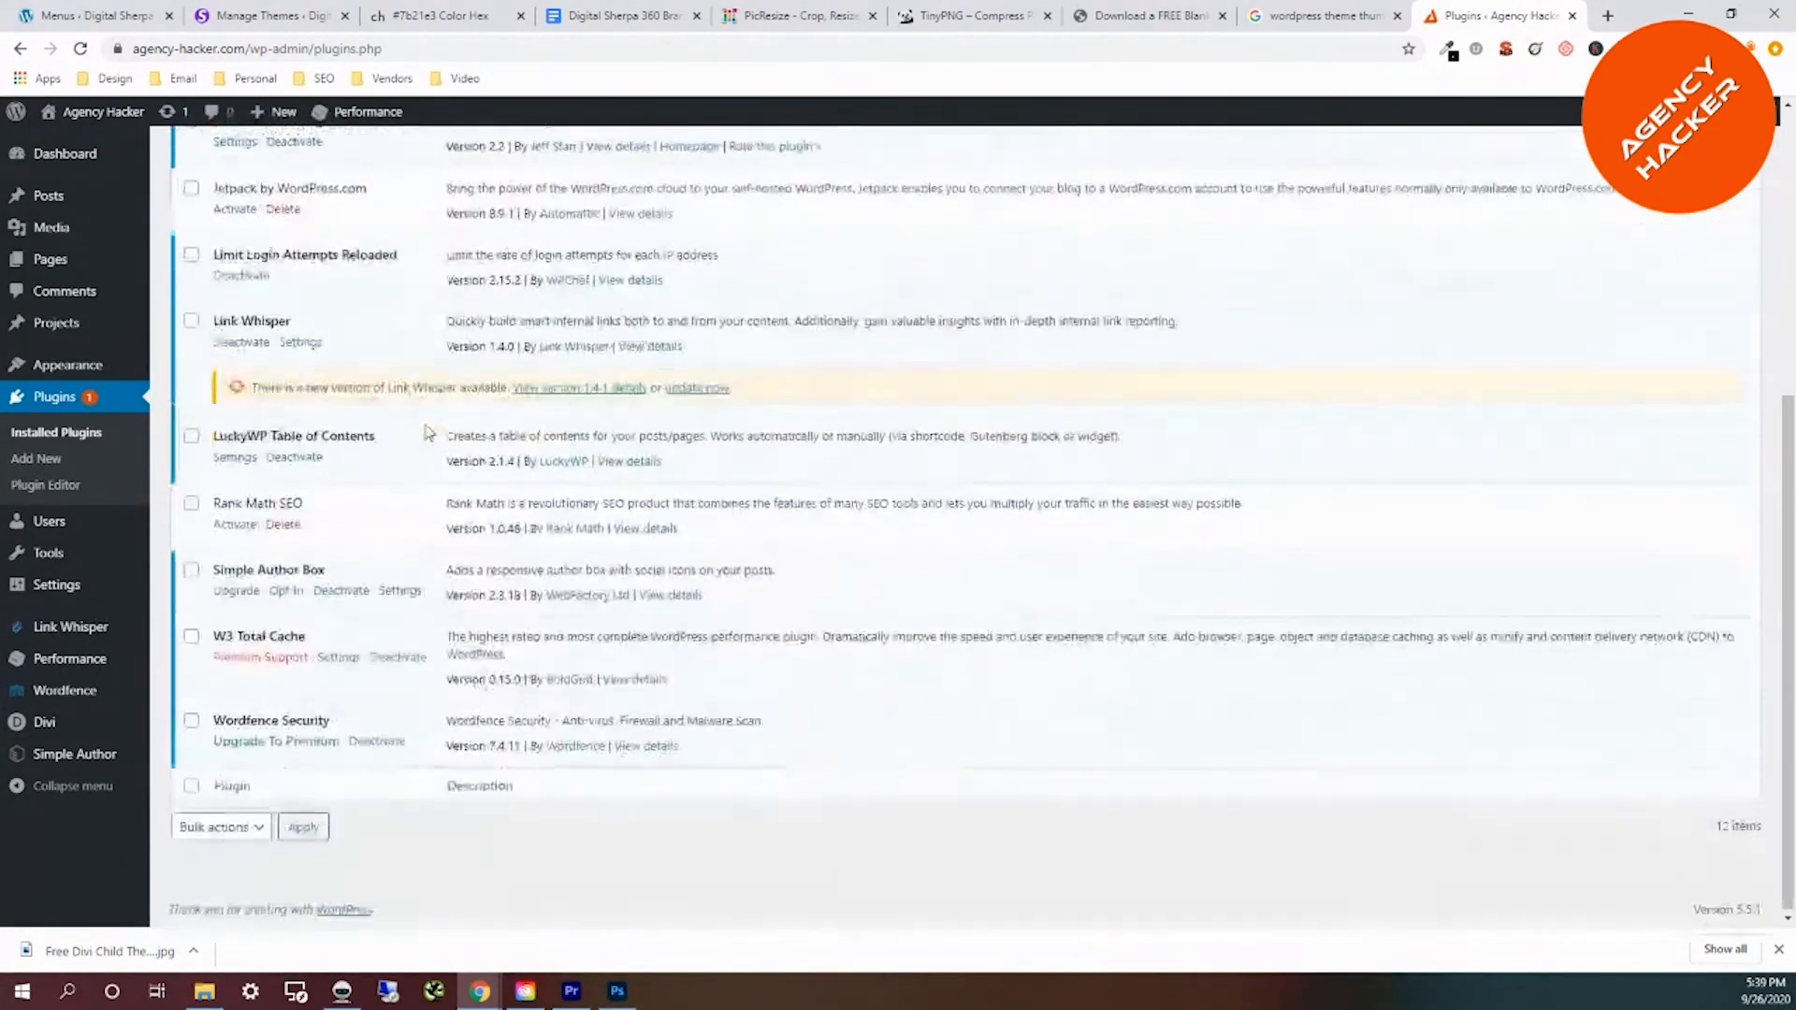
{"action": "left_click", "coordinate": [234, 526]}
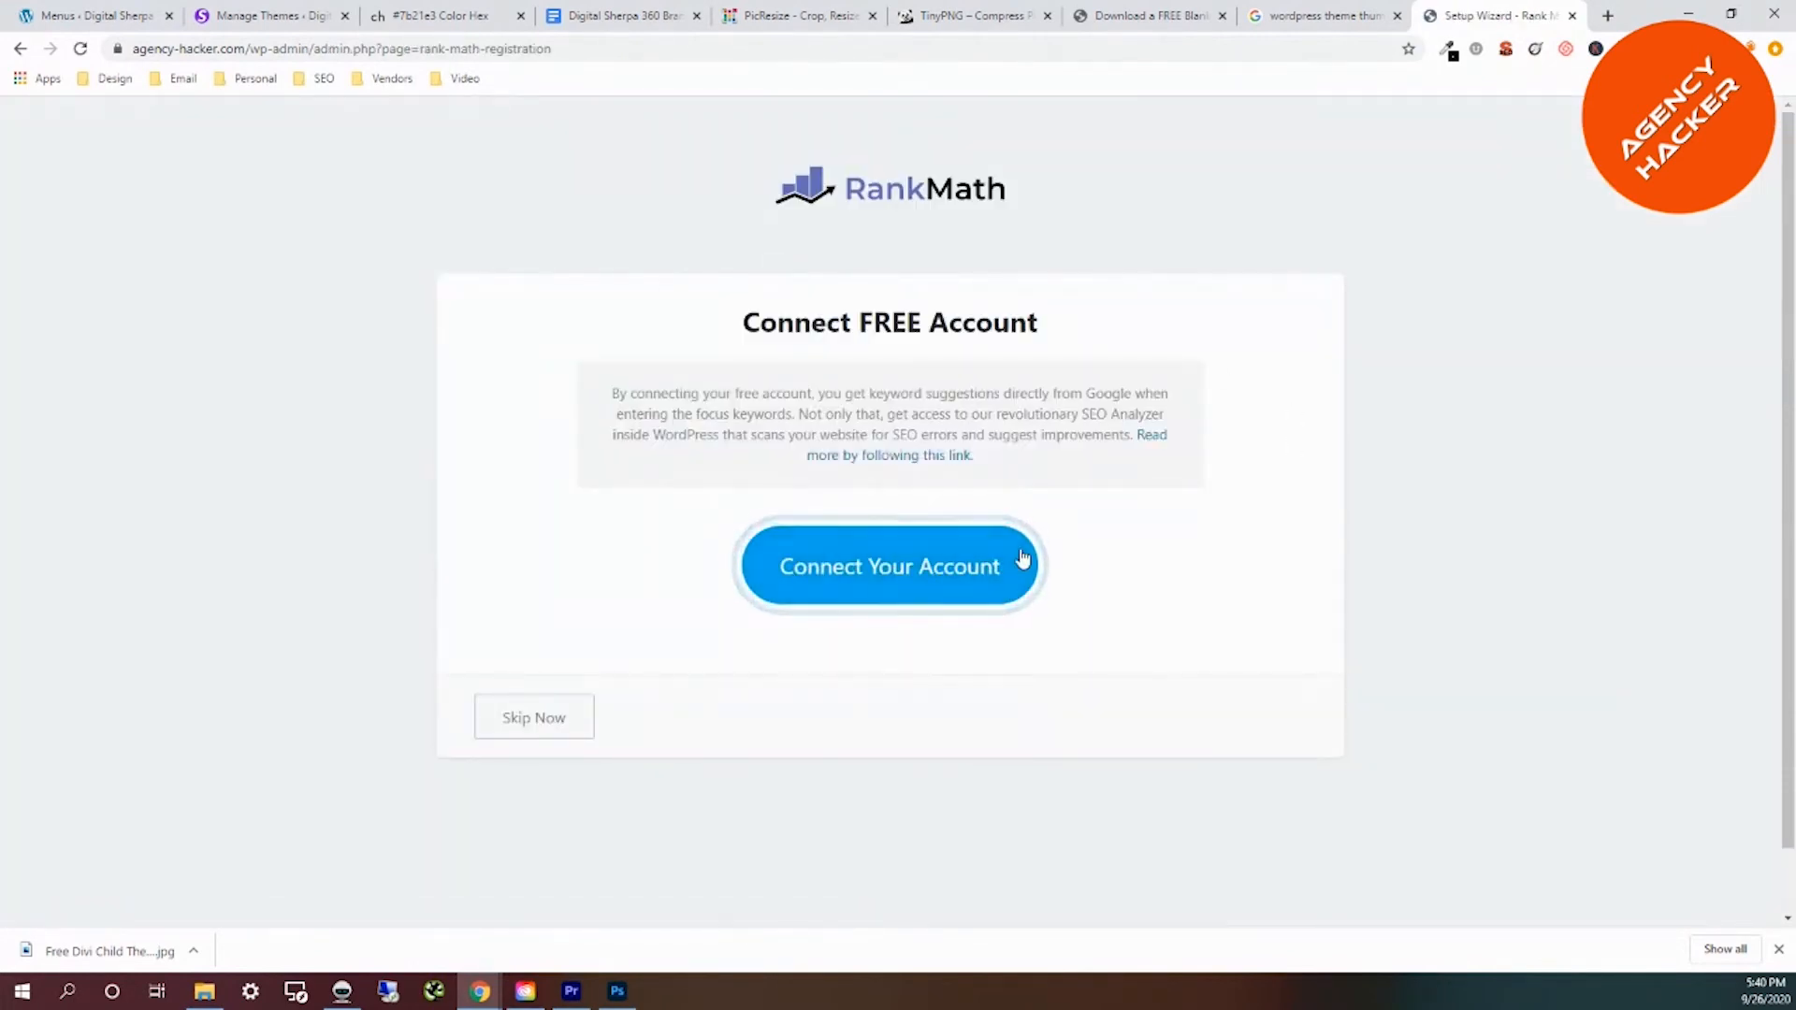
{"action": "left_click", "coordinate": [930, 580]}
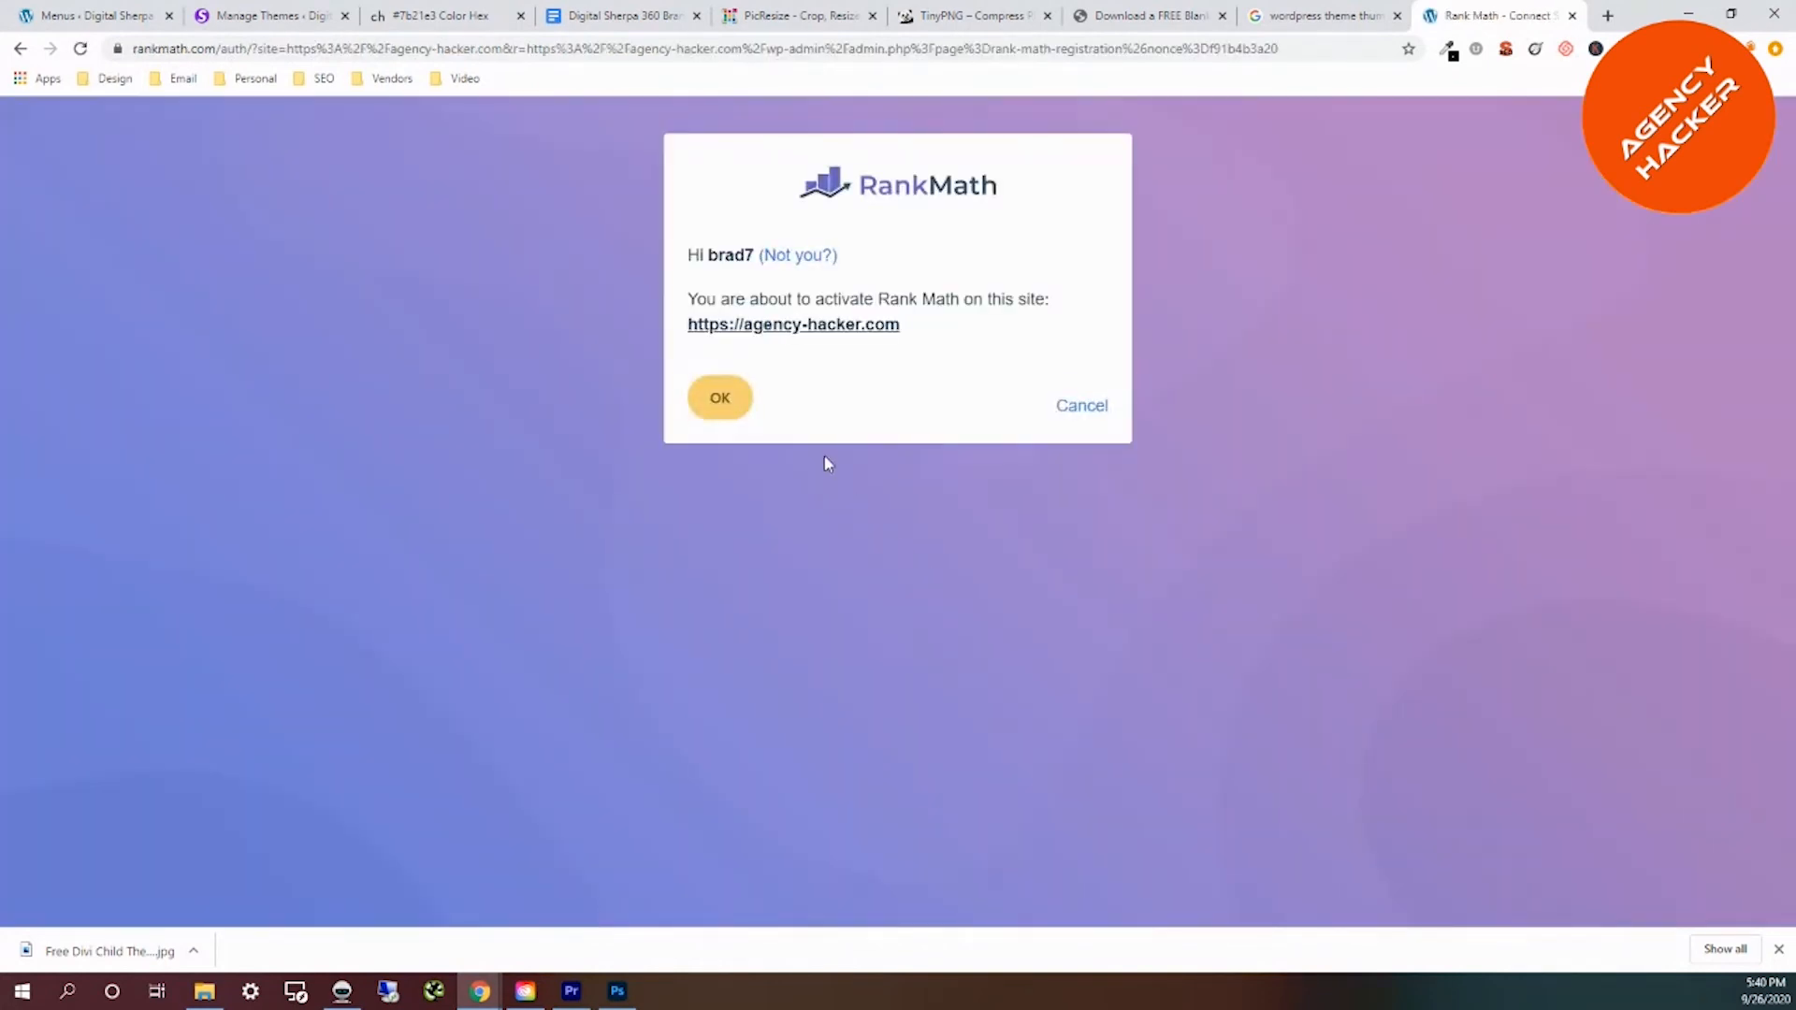
{"action": "left_click", "coordinate": [720, 410]}
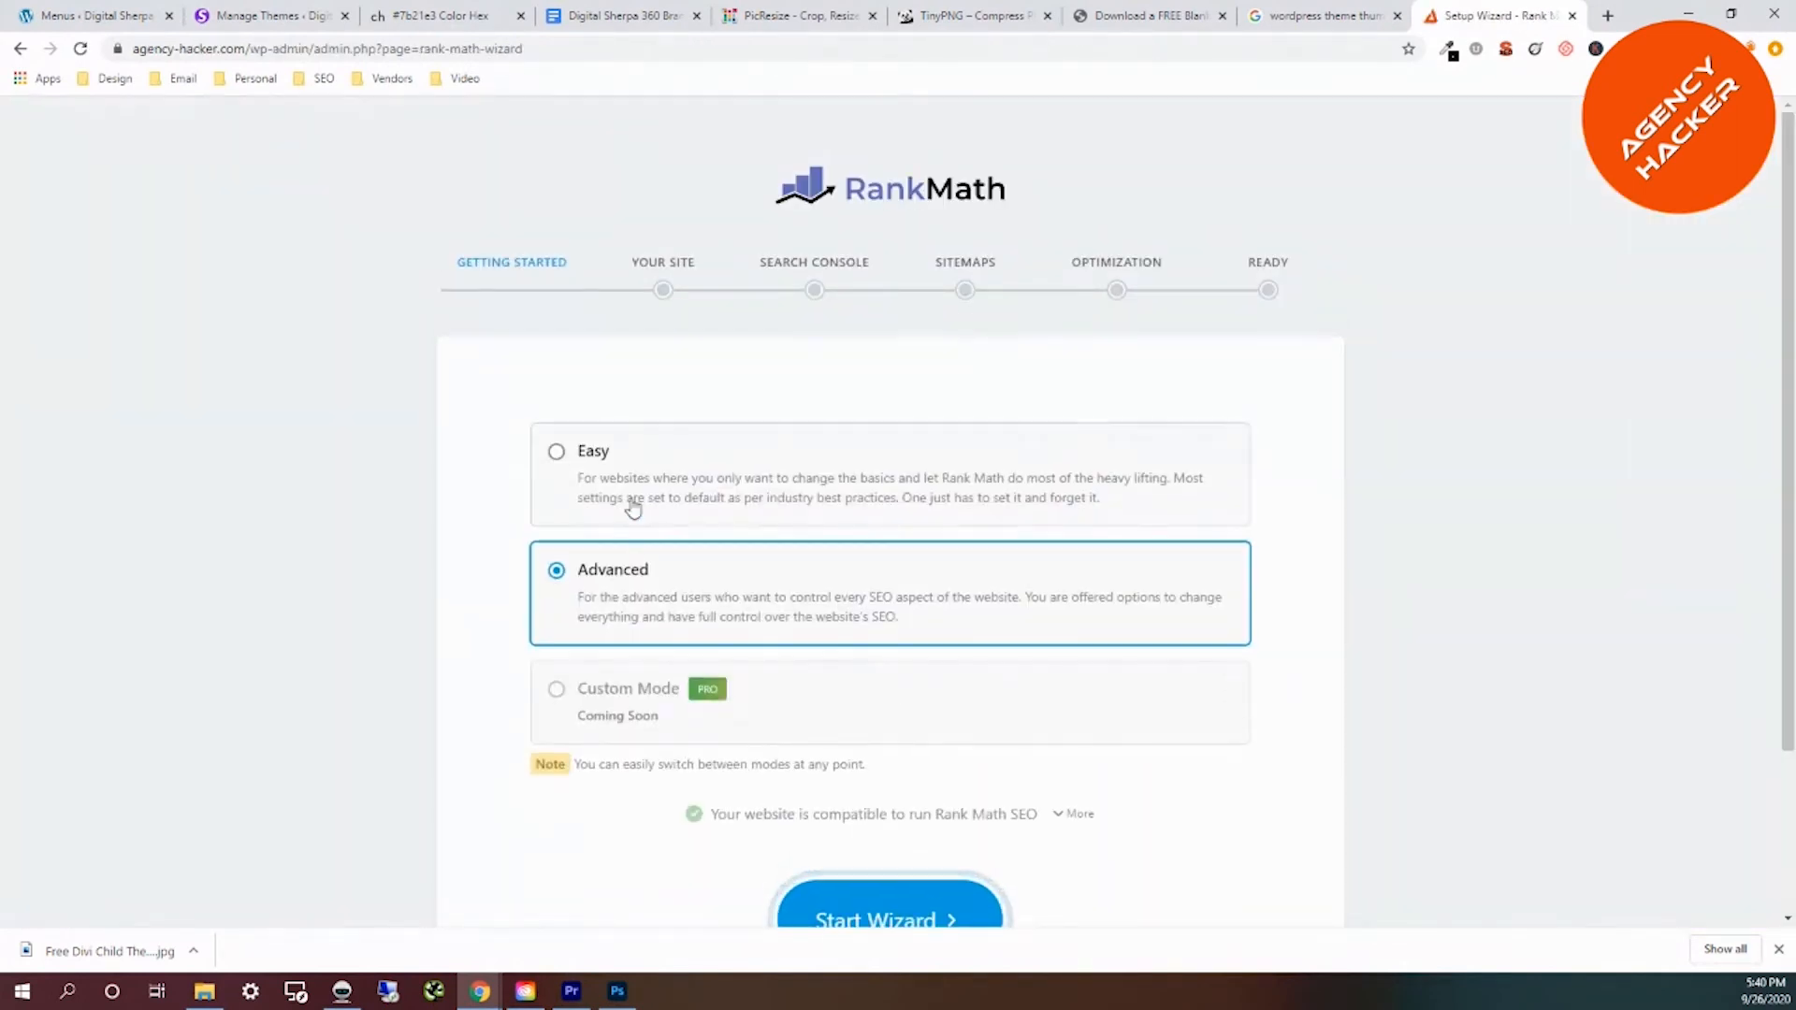
Start the Rank Math setup wizard in Easy mode and save the website details with Personal Blog as the site type
{"action": "left_click", "coordinate": [557, 455]}
{"action": "scroll", "coordinate": [1002, 501], "scroll_direction": "down", "scroll_amount": 3}
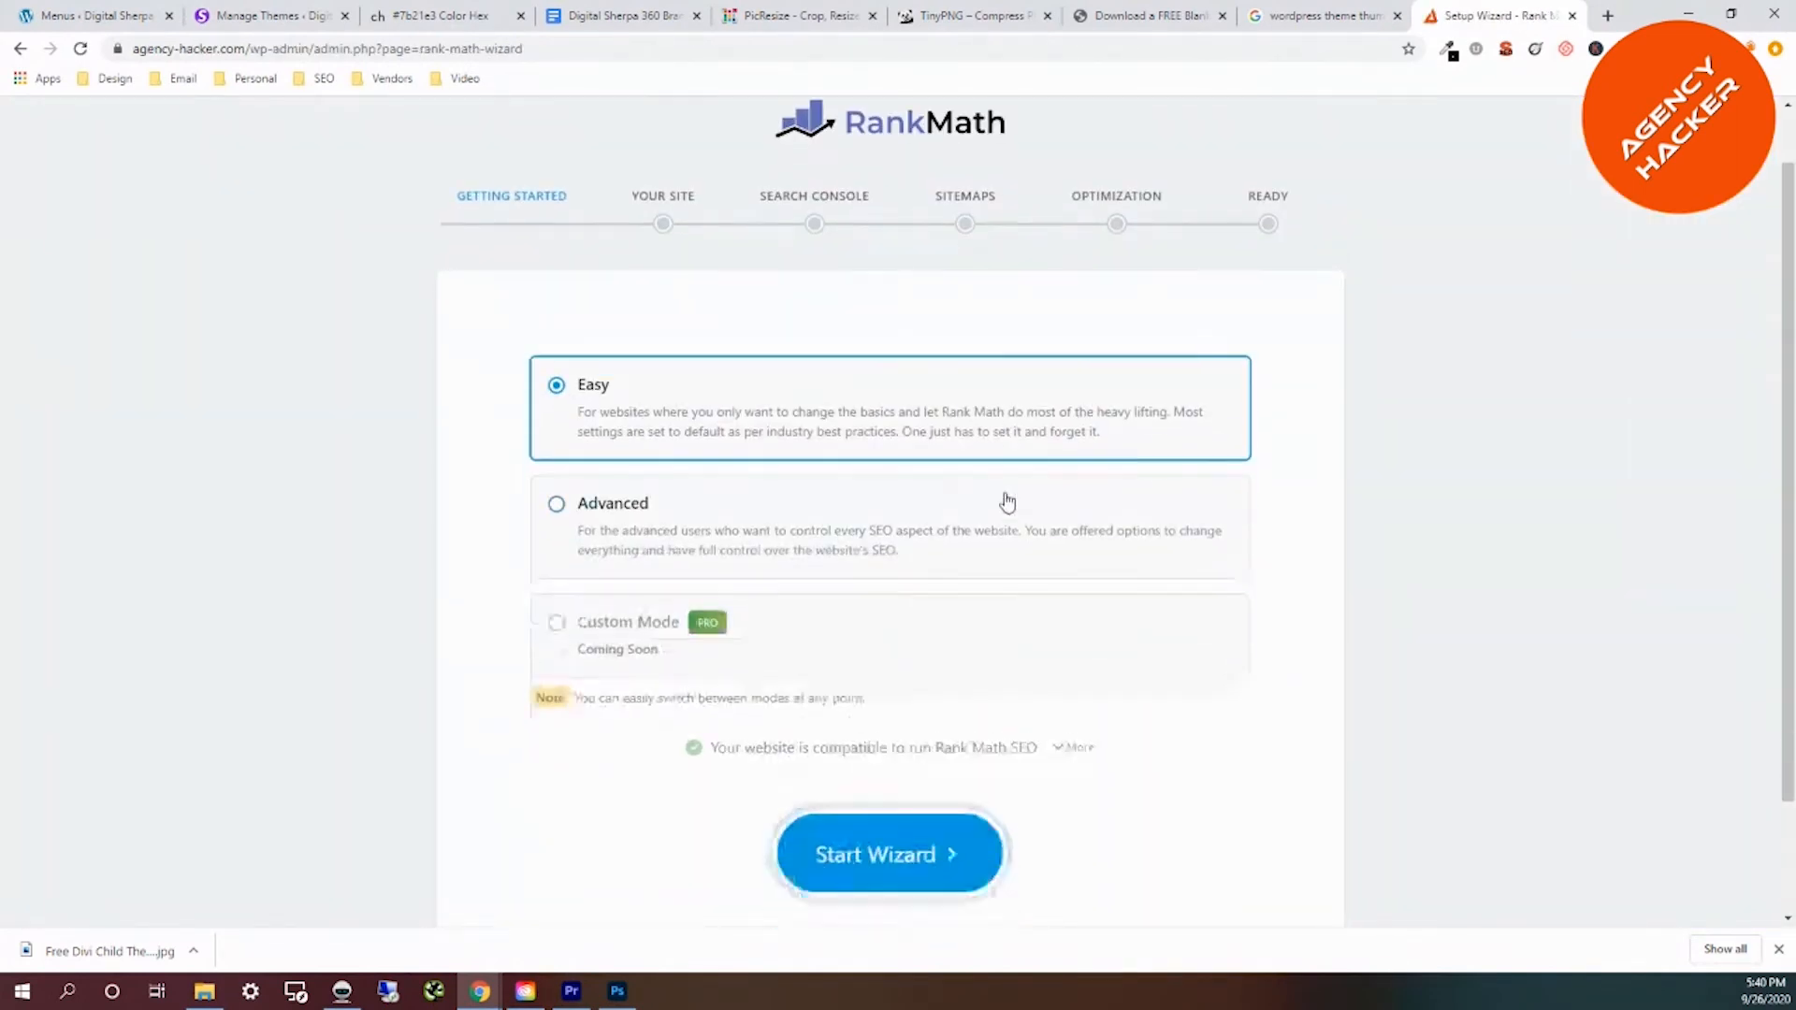
{"action": "left_click", "coordinate": [913, 716]}
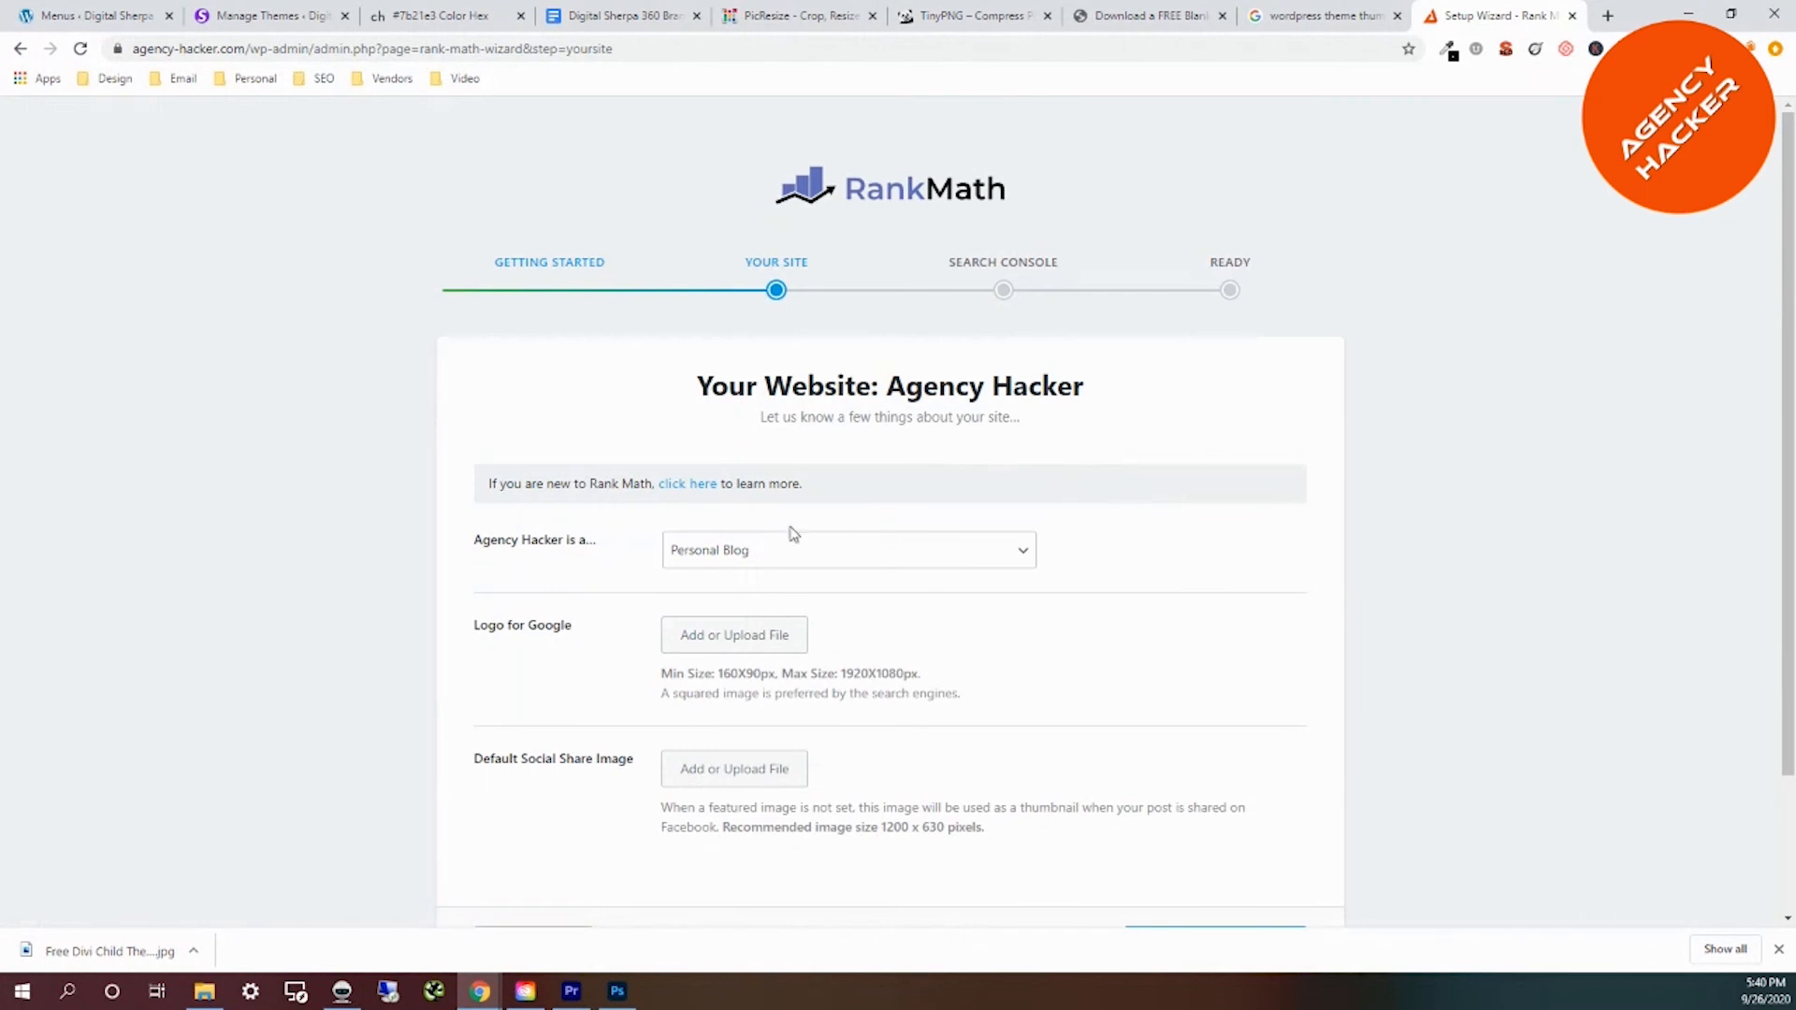
{"action": "scroll", "coordinate": [1011, 642], "scroll_direction": "down", "scroll_amount": 2}
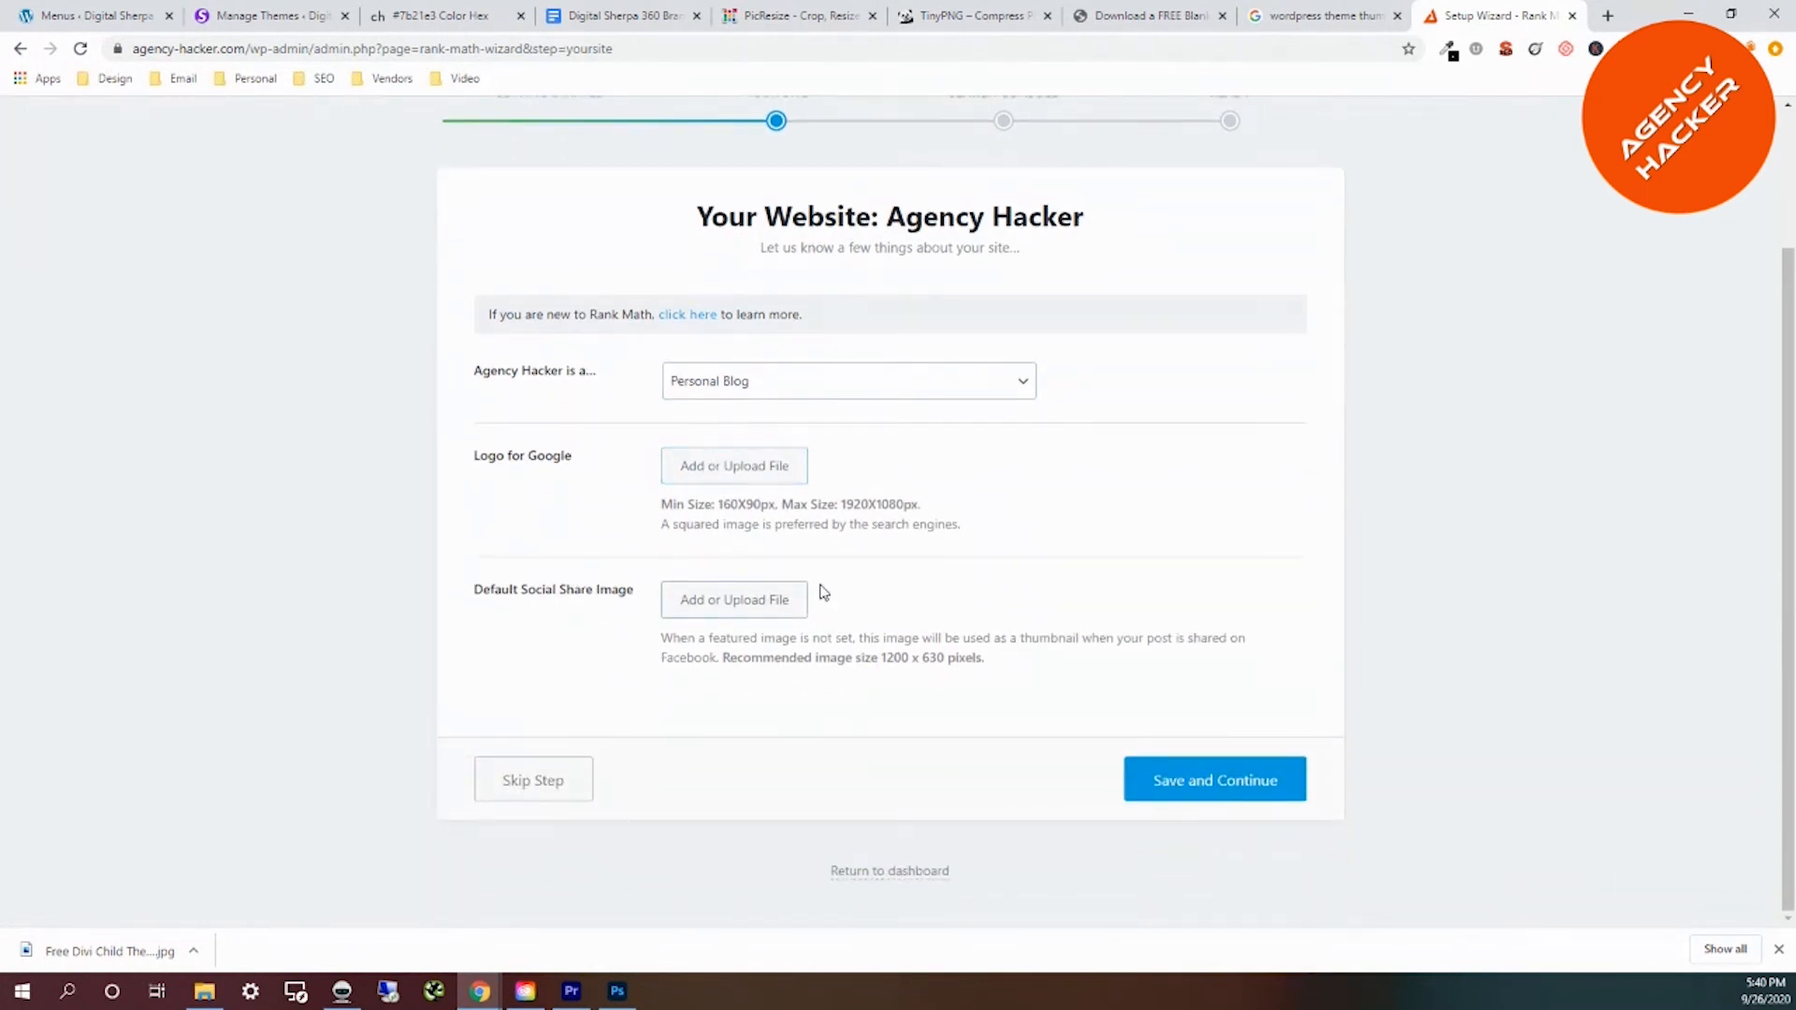
{"action": "left_click", "coordinate": [1232, 789]}
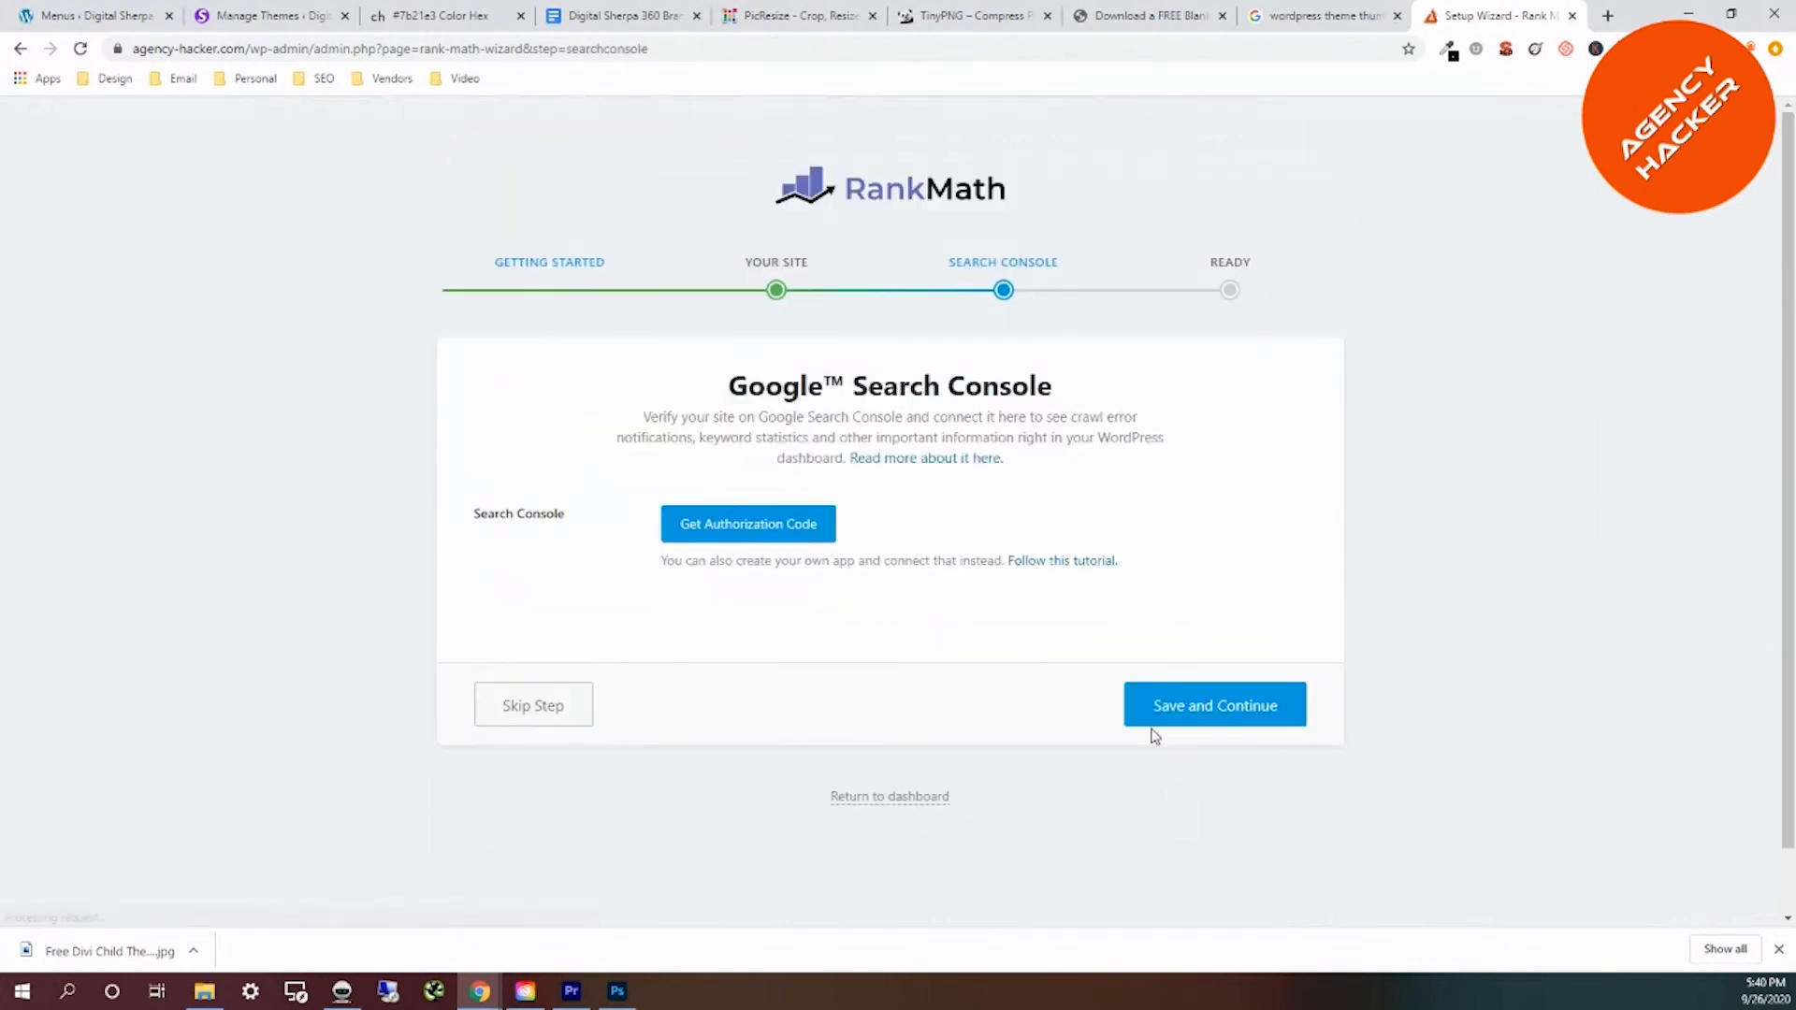
Finish the Rank Math setup wizard without connecting Search Console, and open the Free Divi Child Theme post for editing
{"action": "left_click", "coordinate": [1183, 701]}
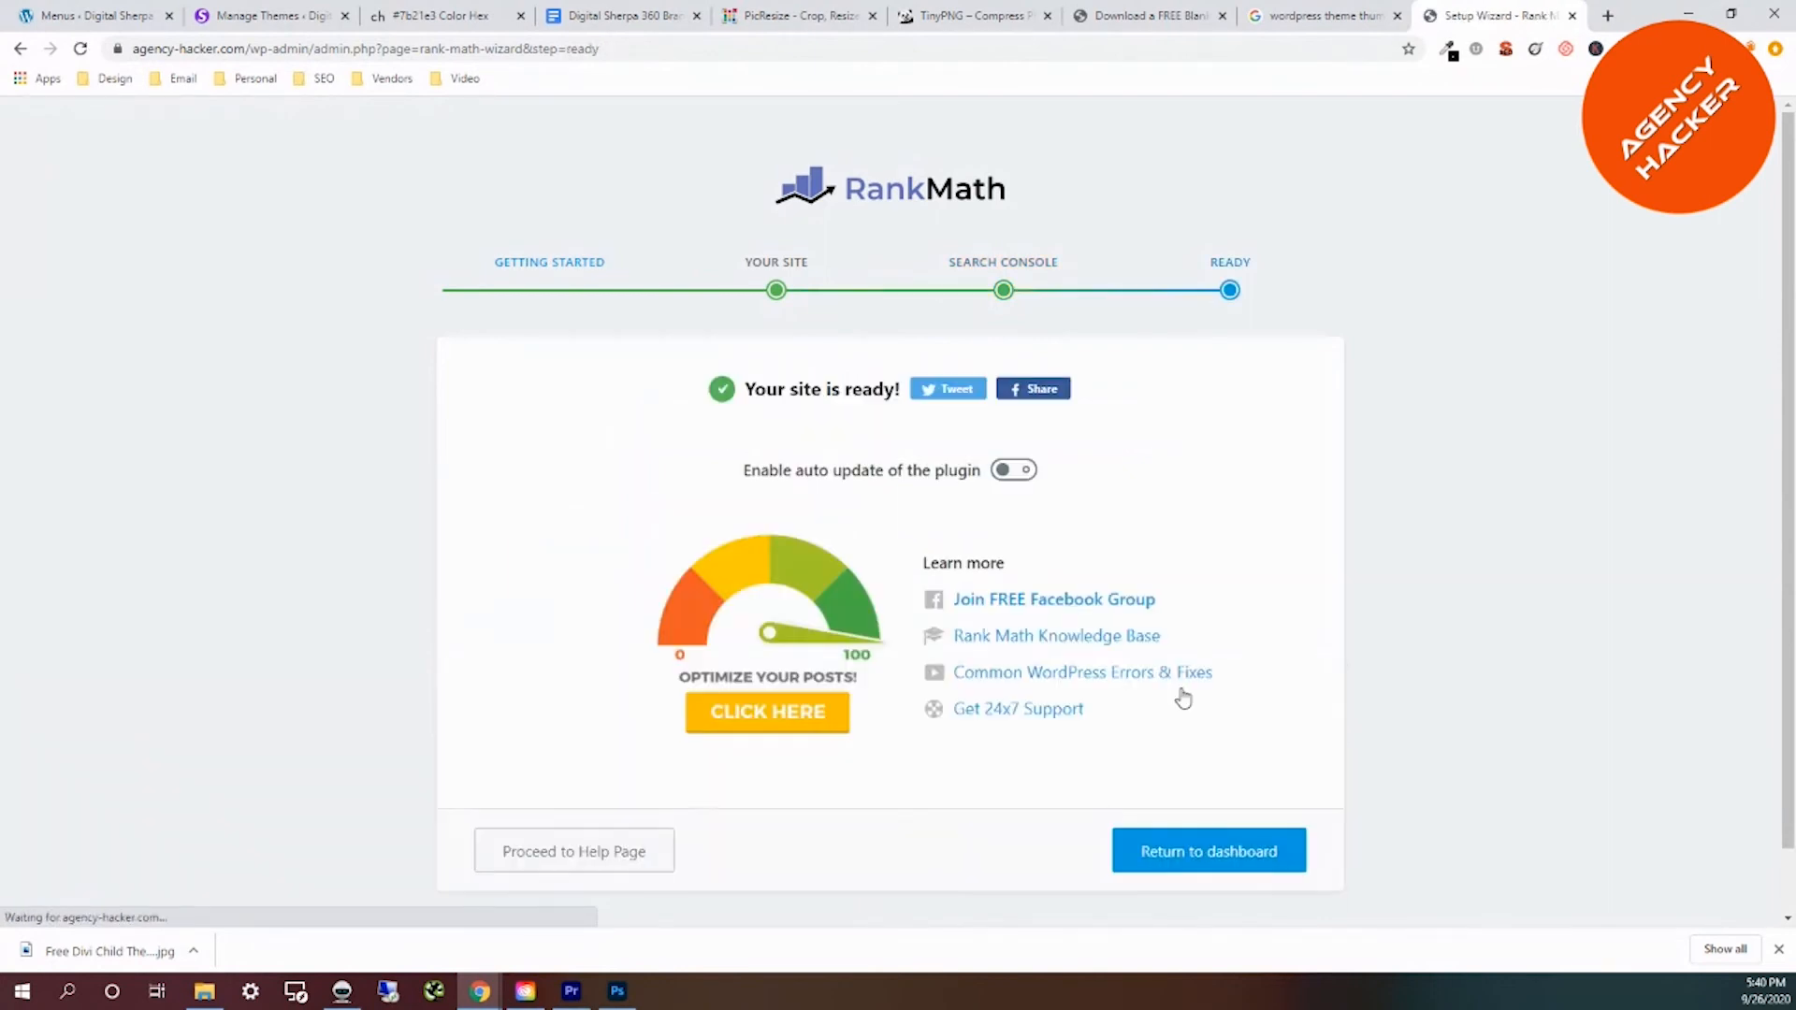
{"action": "left_click", "coordinate": [1189, 854]}
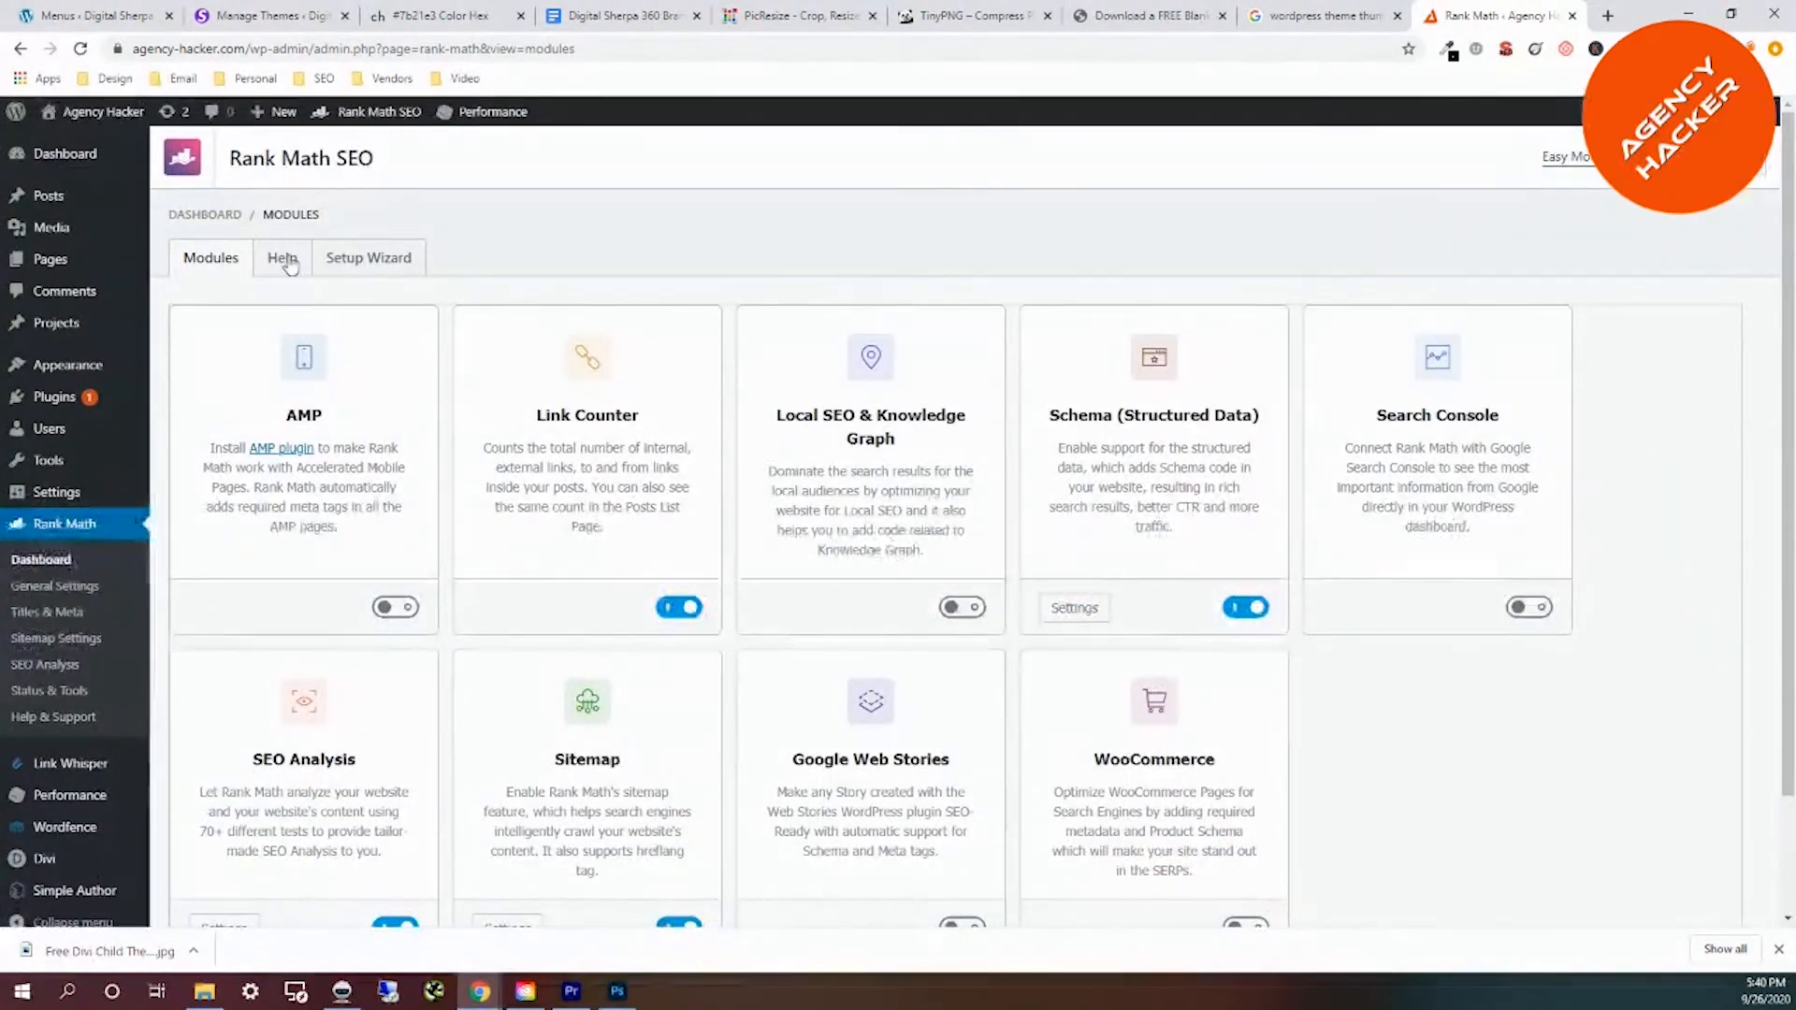
{"action": "left_click", "coordinate": [56, 196]}
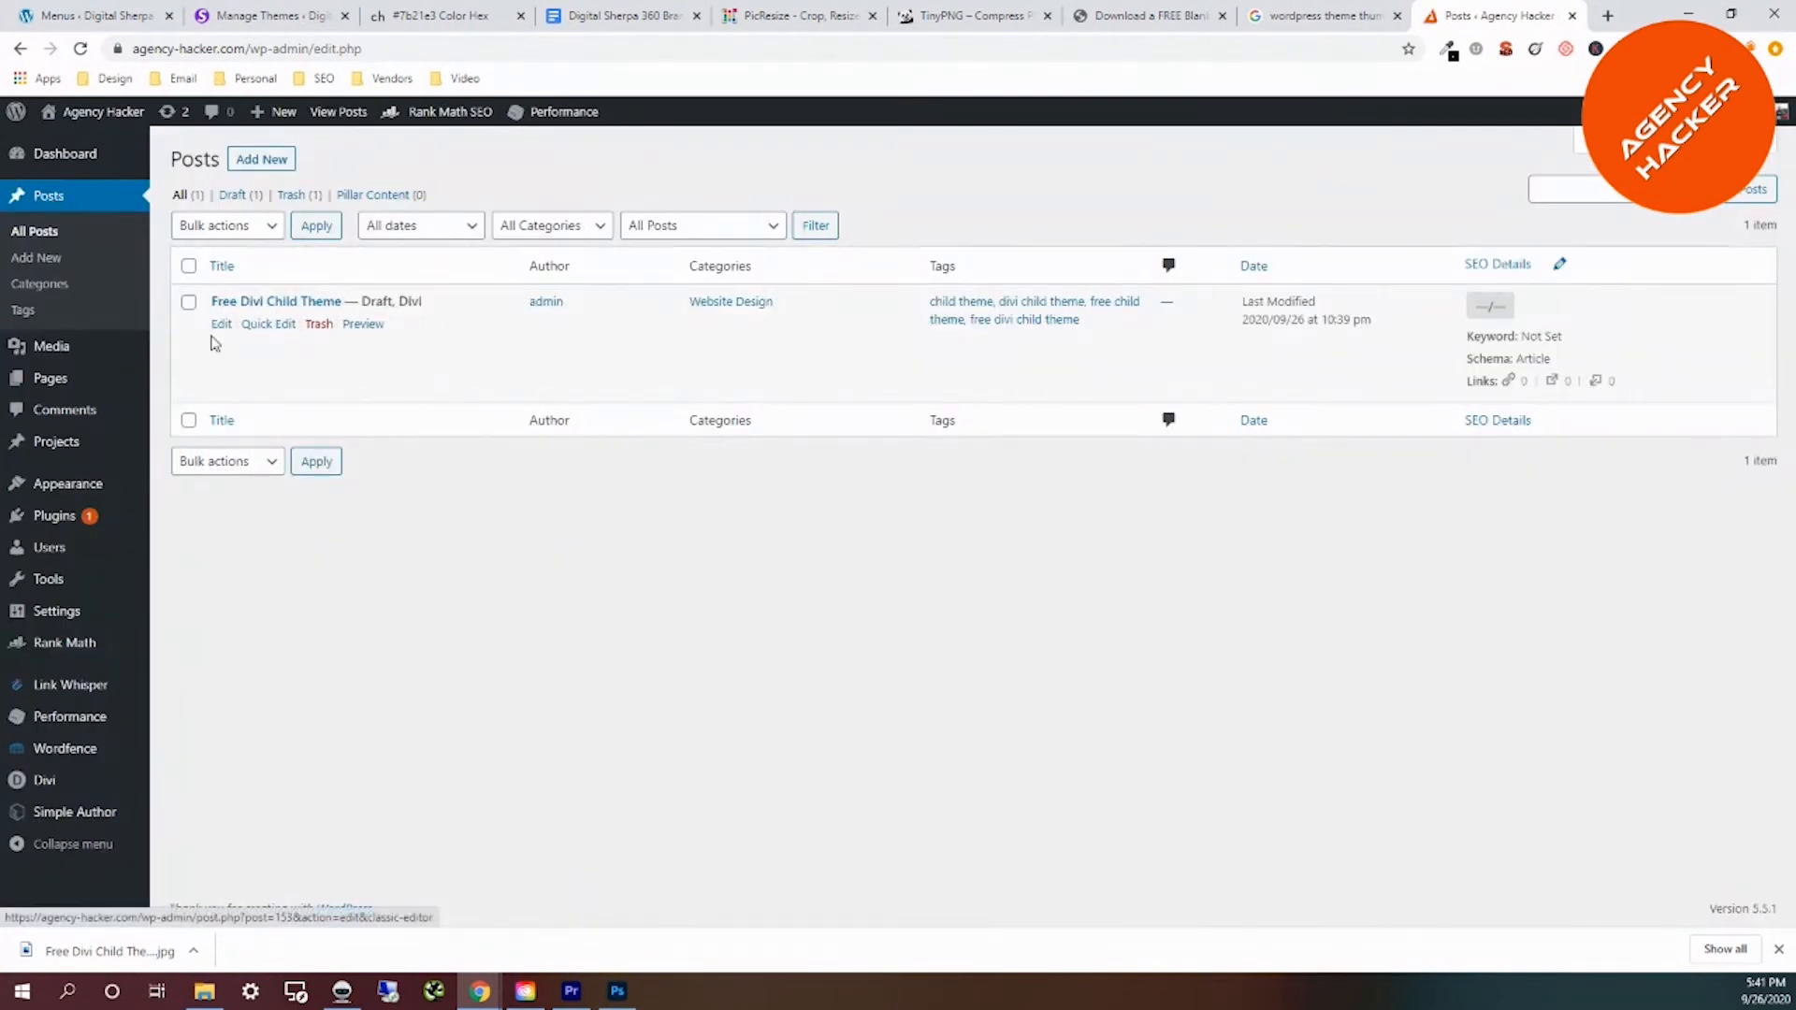
{"action": "left_click", "coordinate": [222, 325]}
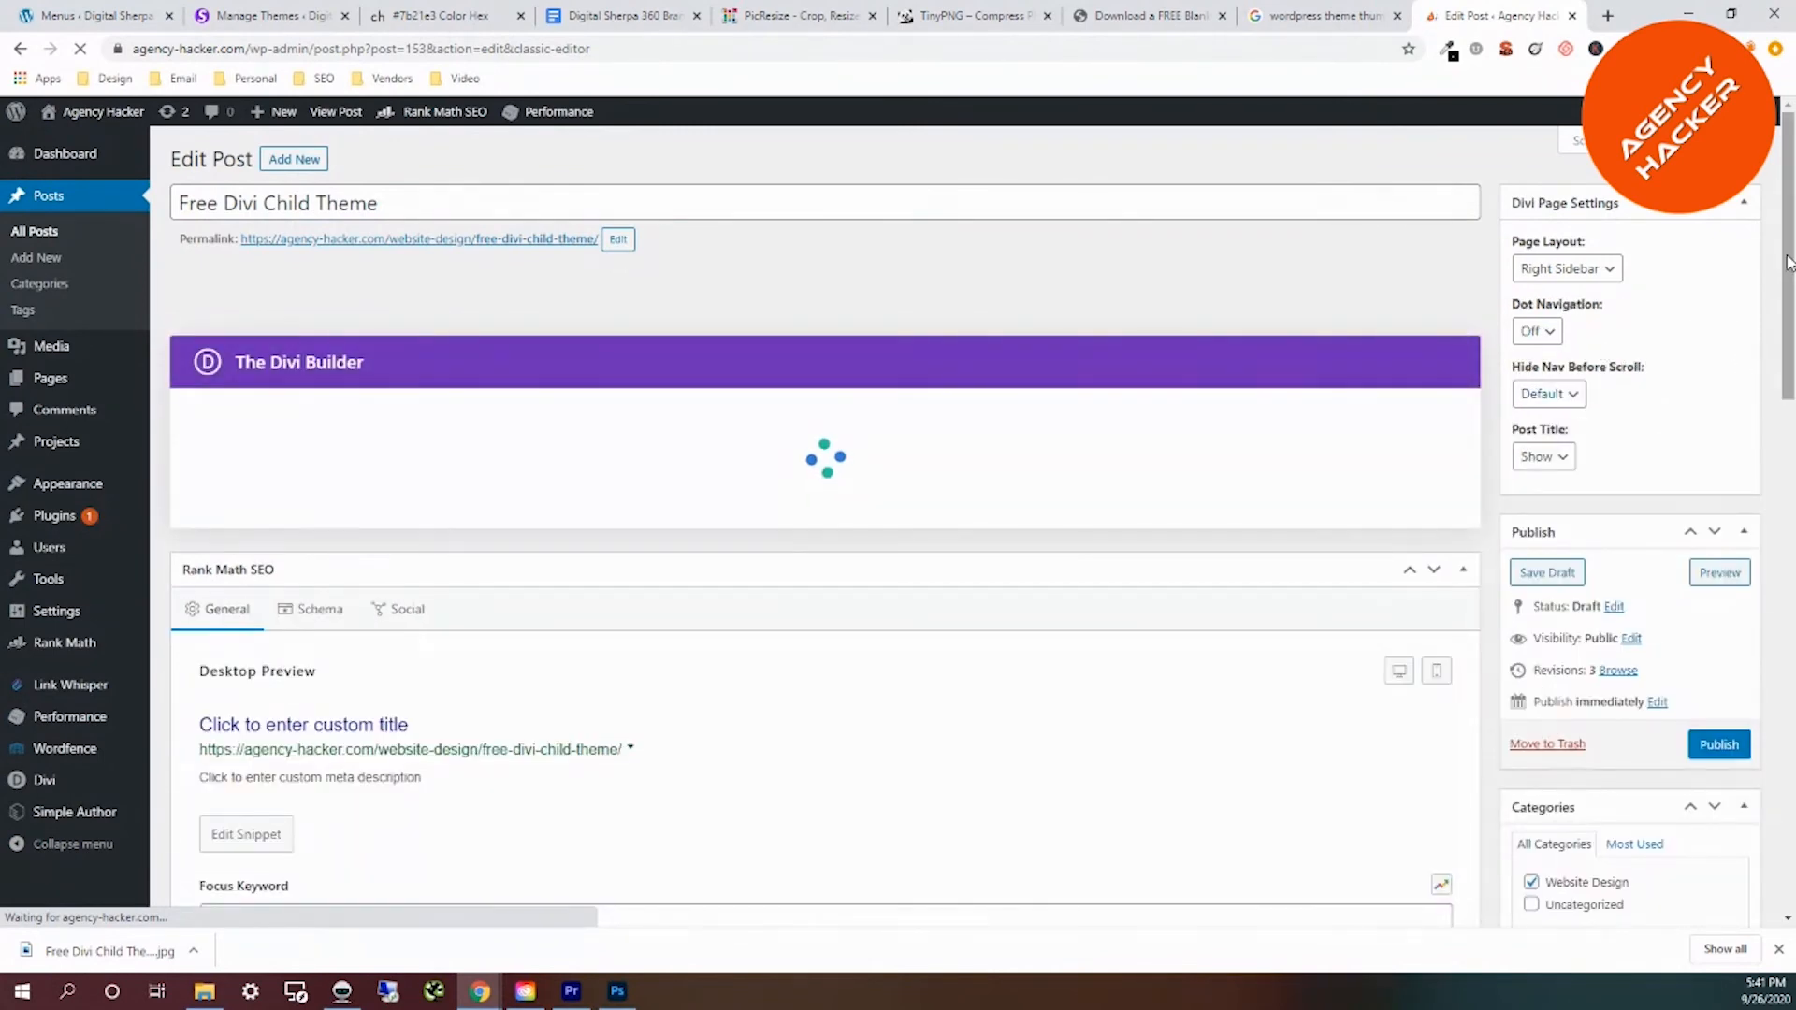
Add "free divi child theme" as the post's Rank Math focus keyword
{"action": "left_click_drag", "start_coordinate": [1787, 262], "coordinate": [1771, 504]}
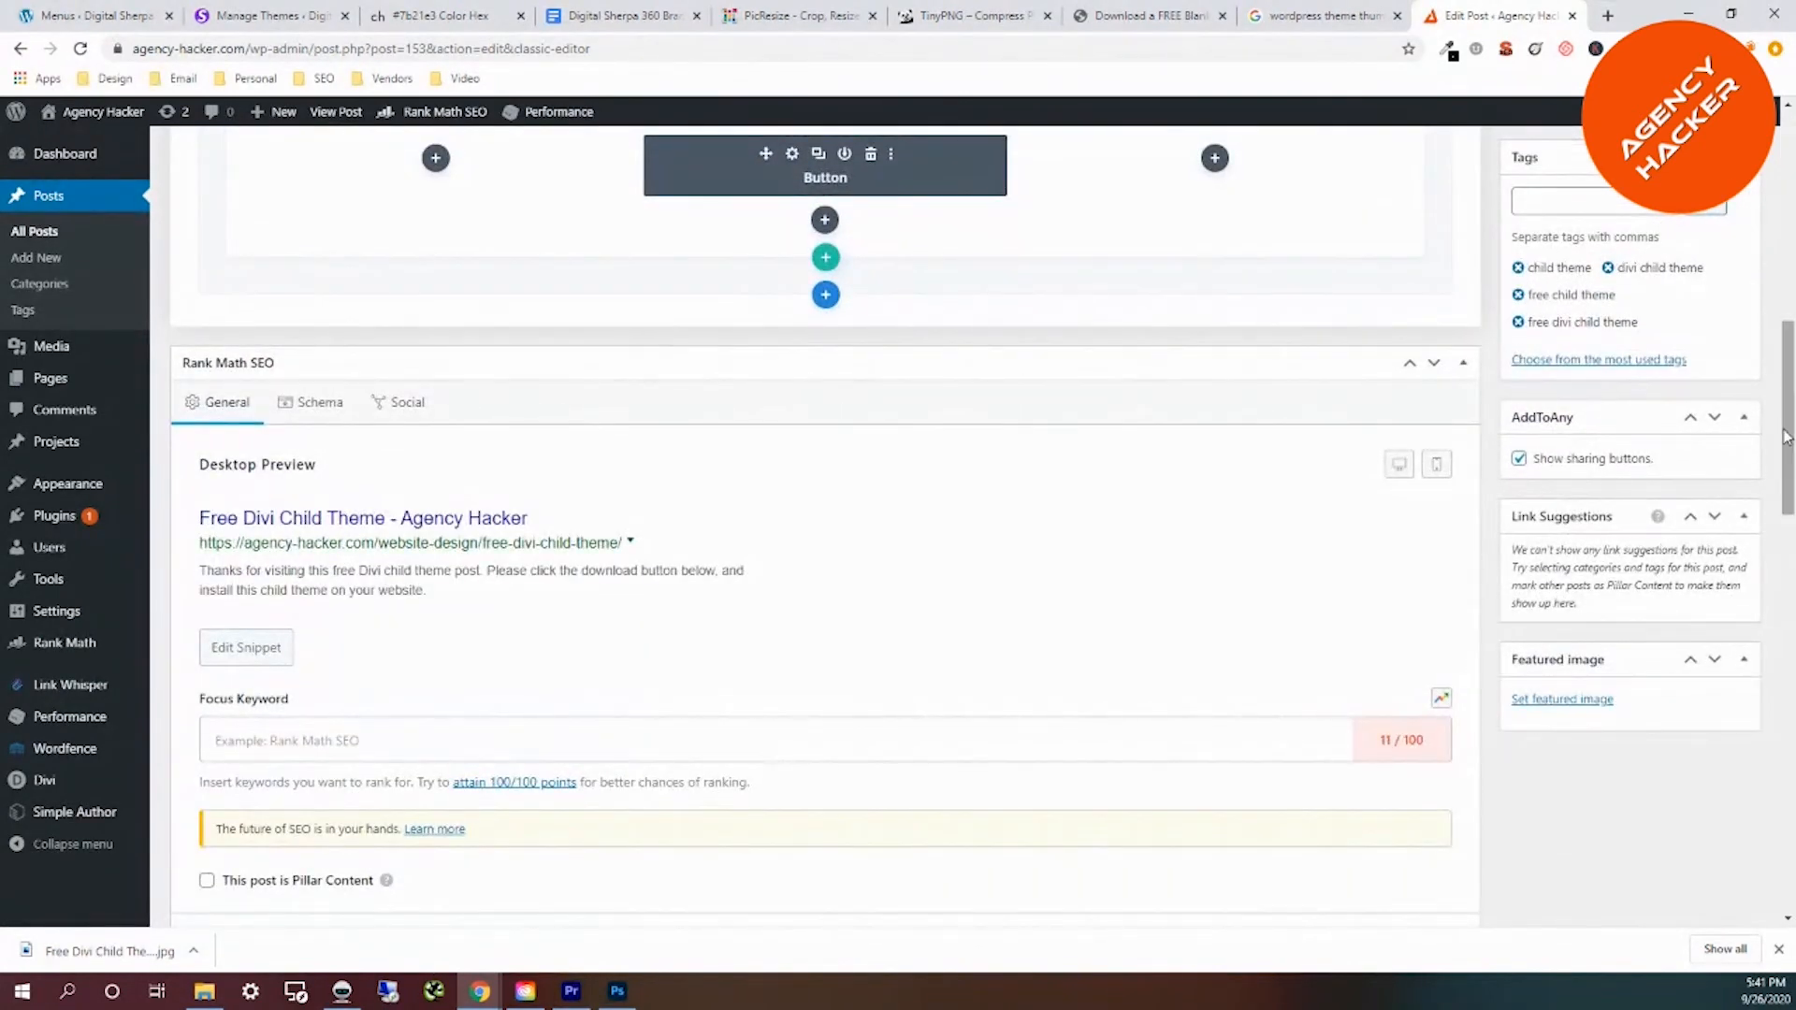
{"action": "left_click_drag", "start_coordinate": [1786, 437], "coordinate": [1786, 471]}
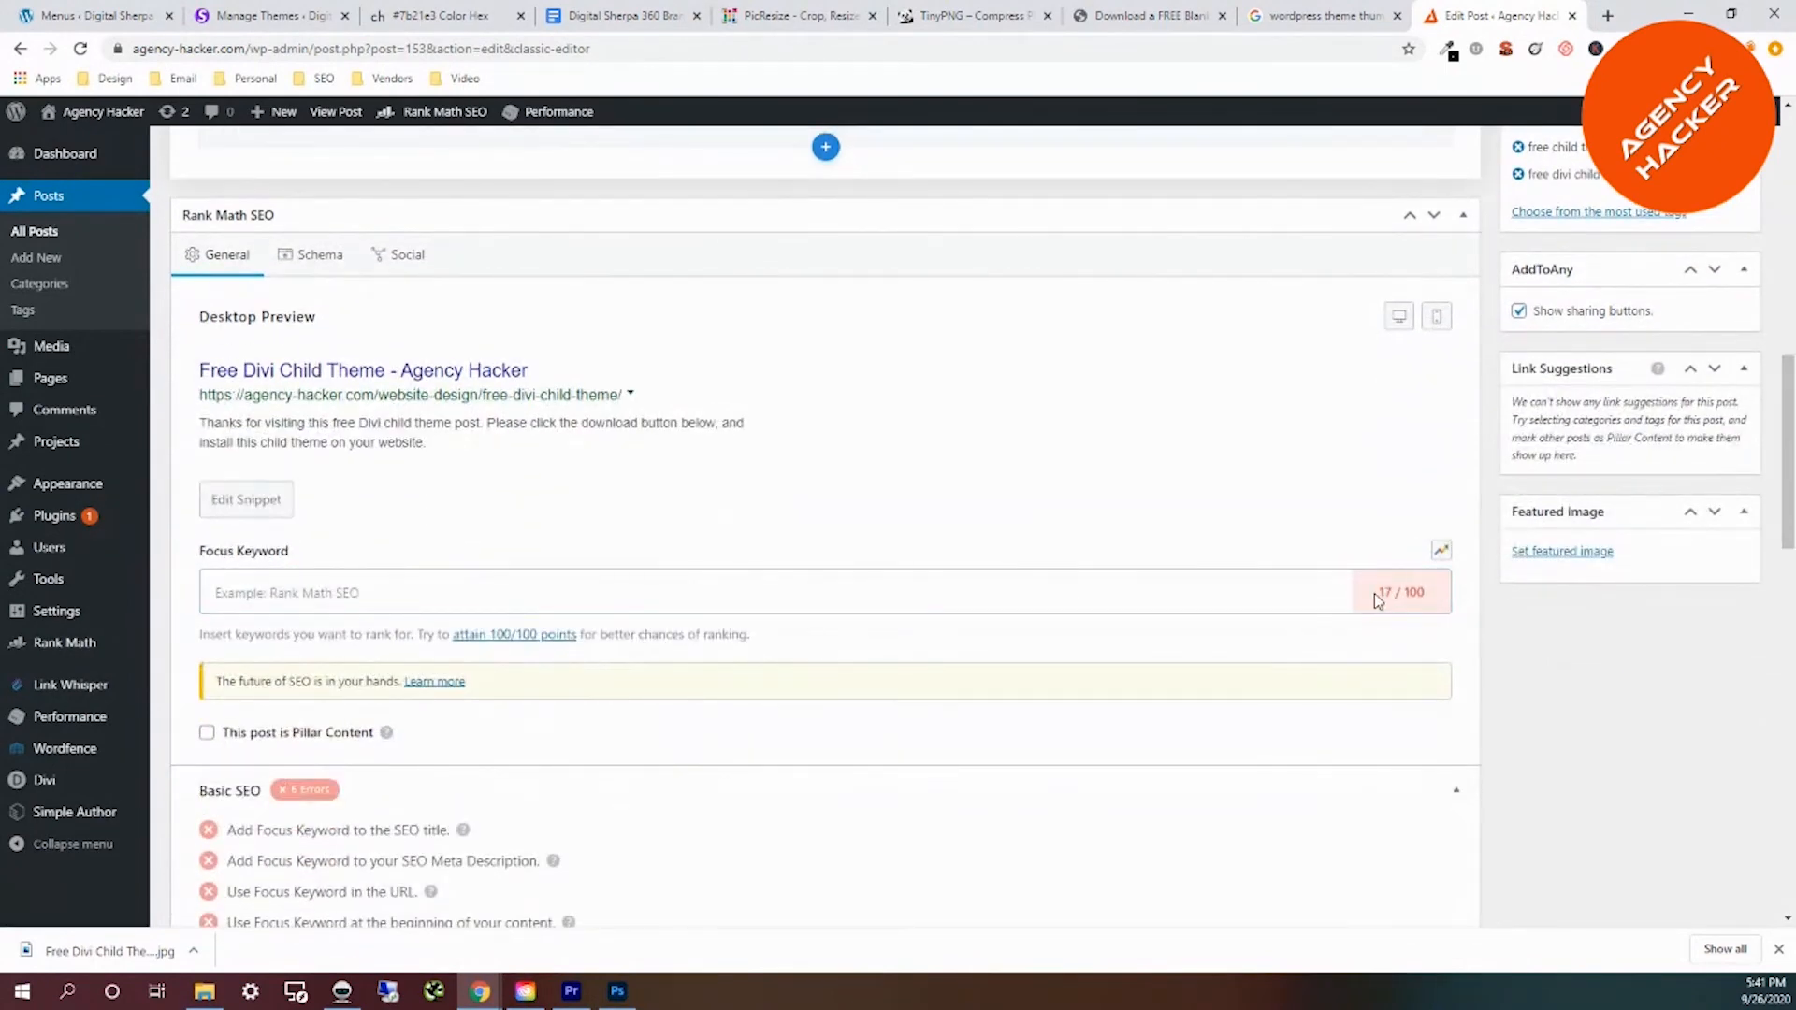
{"action": "left_click_drag", "start_coordinate": [1373, 593], "coordinate": [1429, 596]}
{"action": "left_click", "coordinate": [274, 593]}
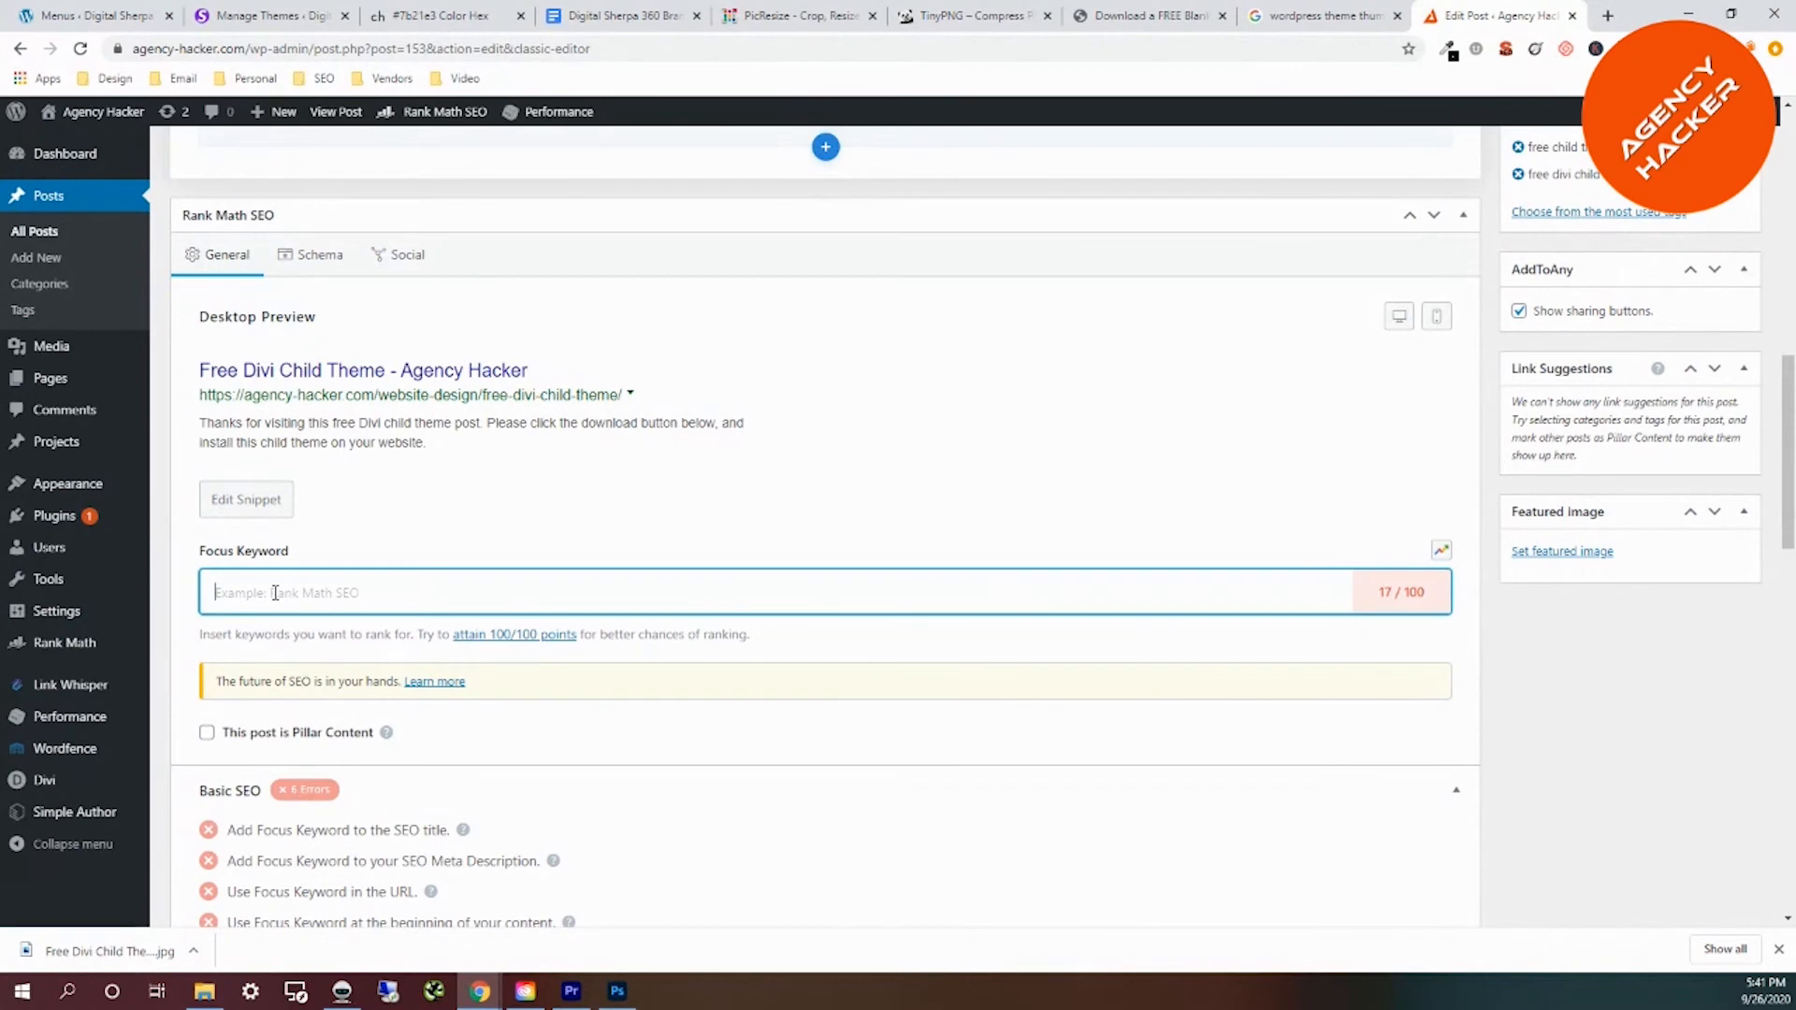
{"action": "type", "text": "free divi child theme"}
{"action": "key", "text": "Return"}
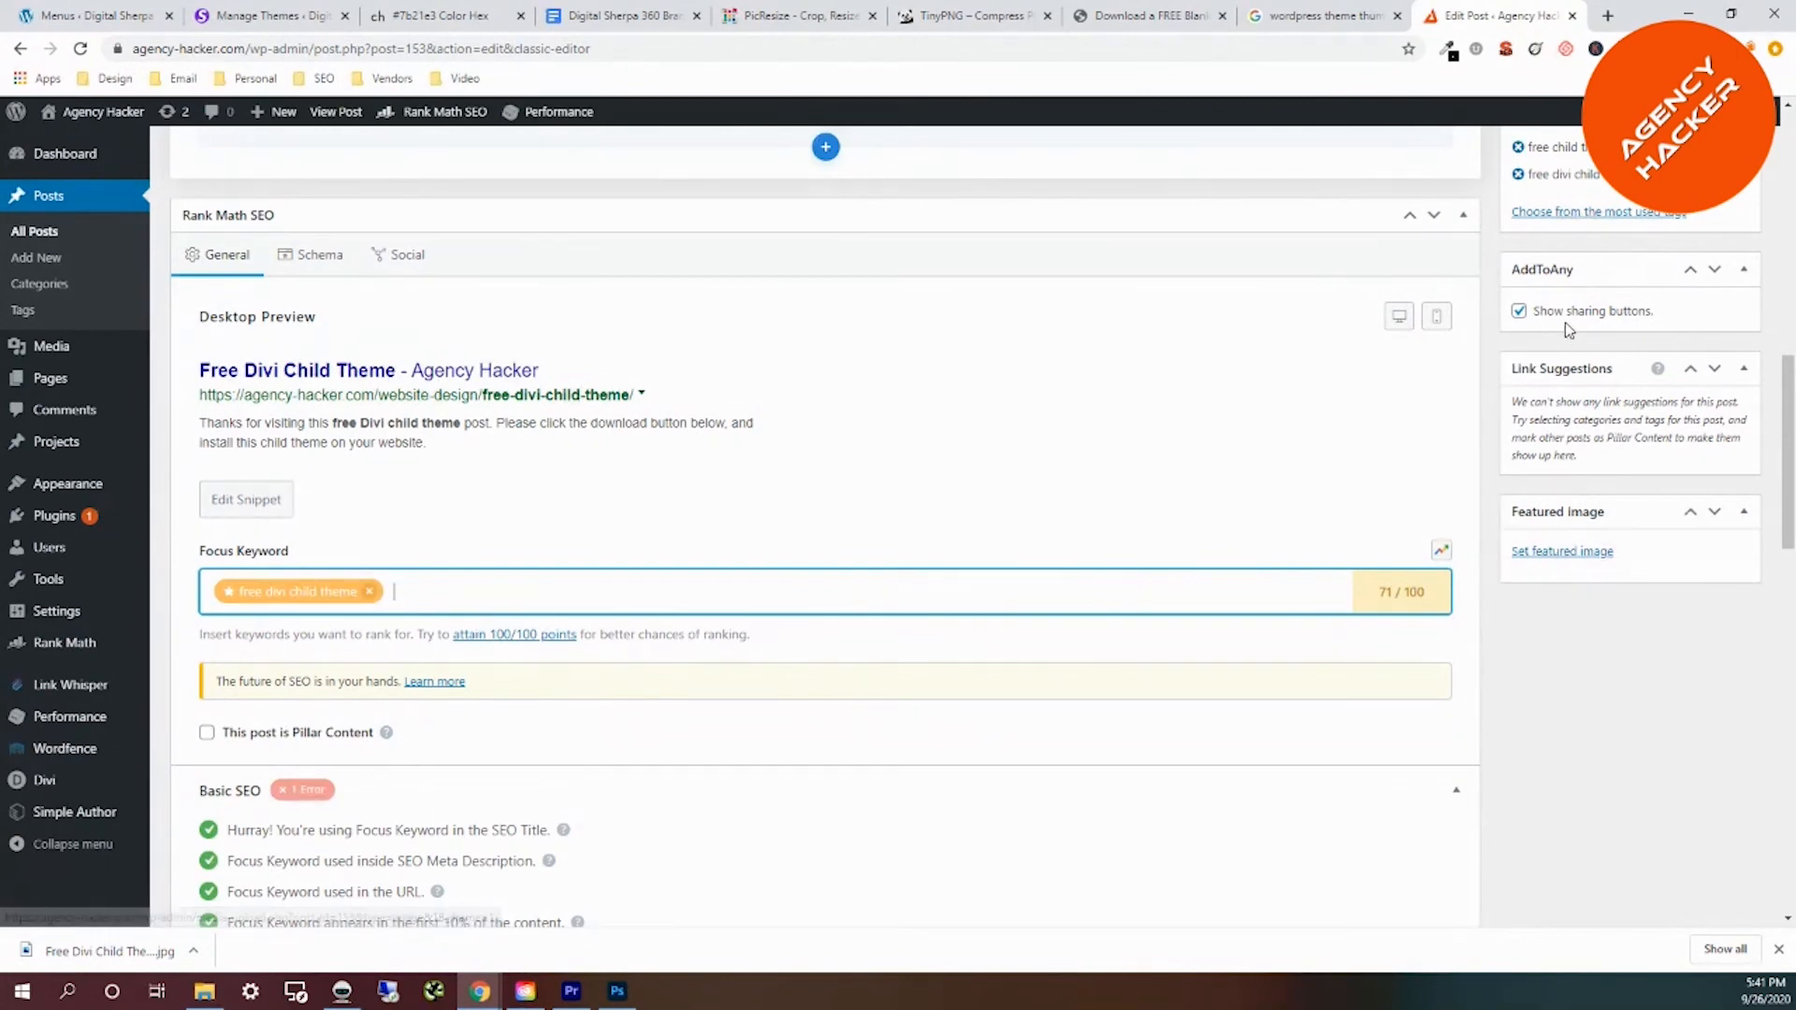
Set the FREE Divi Child Theme graphic from the media library as the post's featured image
{"action": "left_click", "coordinate": [1569, 552]}
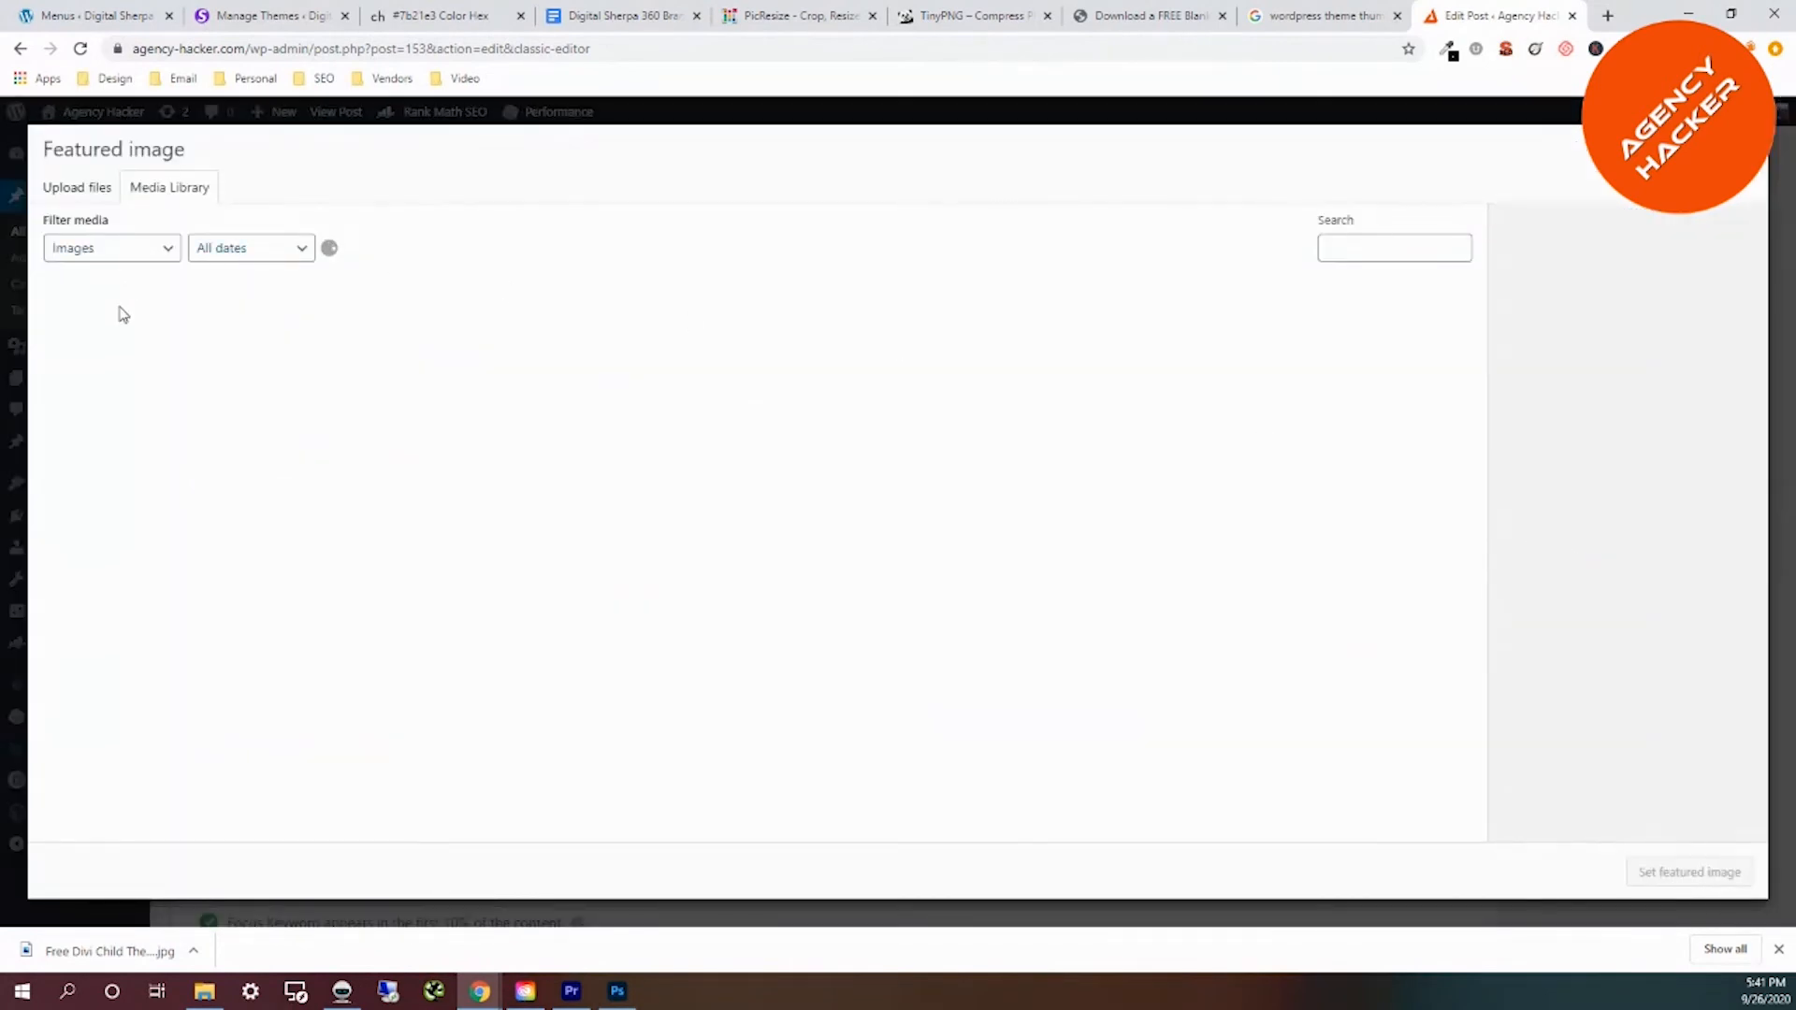
{"action": "left_click", "coordinate": [114, 360]}
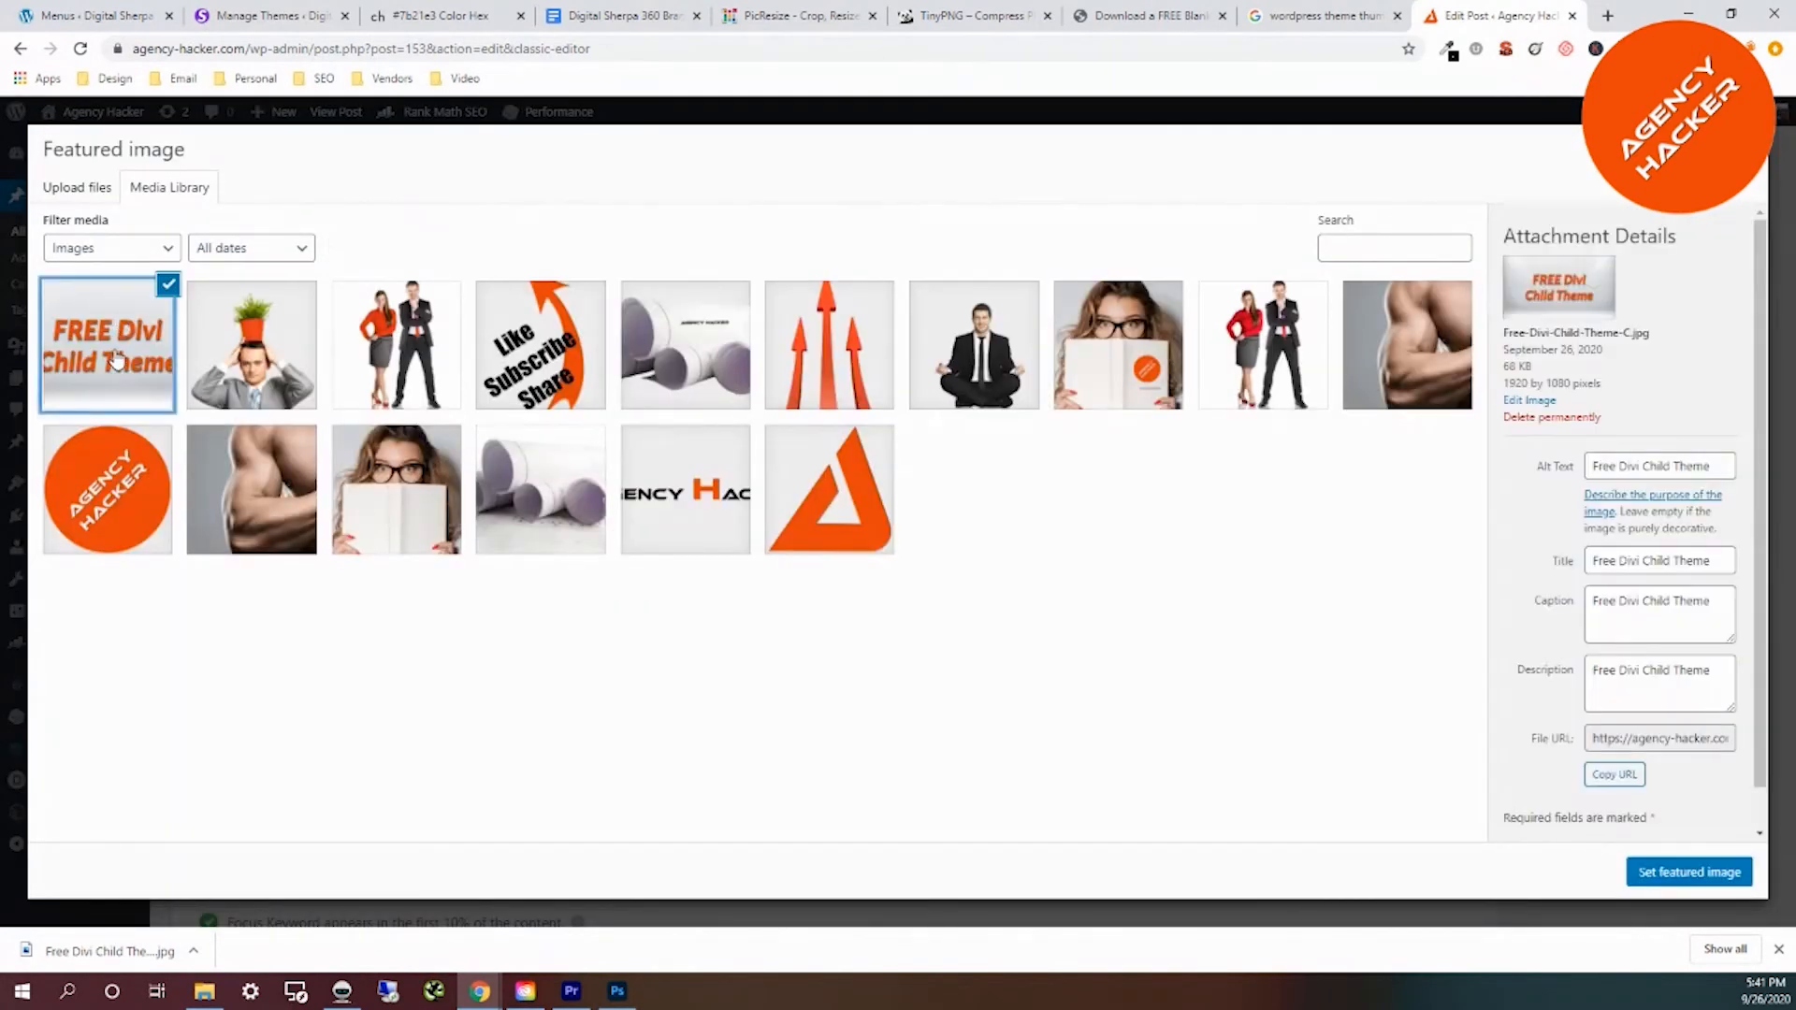
{"action": "left_click", "coordinate": [1696, 873]}
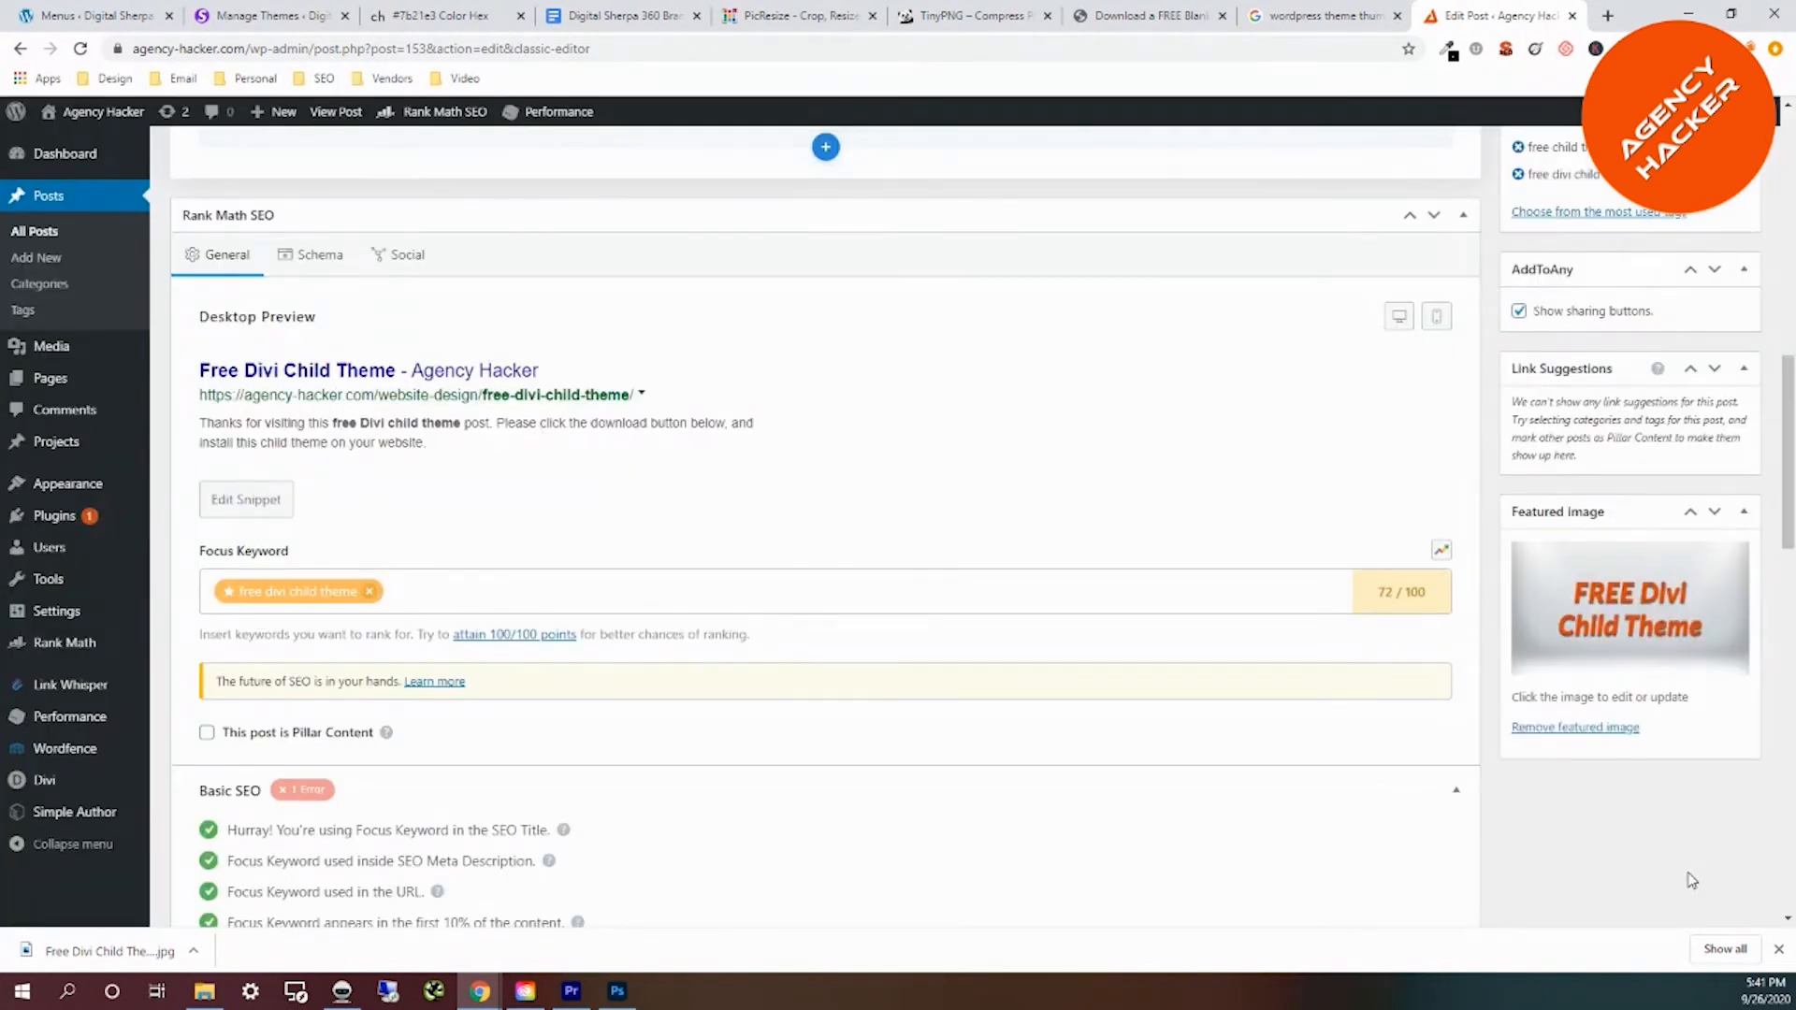
Replace the SEO snippet description with "Download our FREE Divi child theme. Please ensure you are using a child theme when using Divi."
{"action": "left_click", "coordinate": [248, 504]}
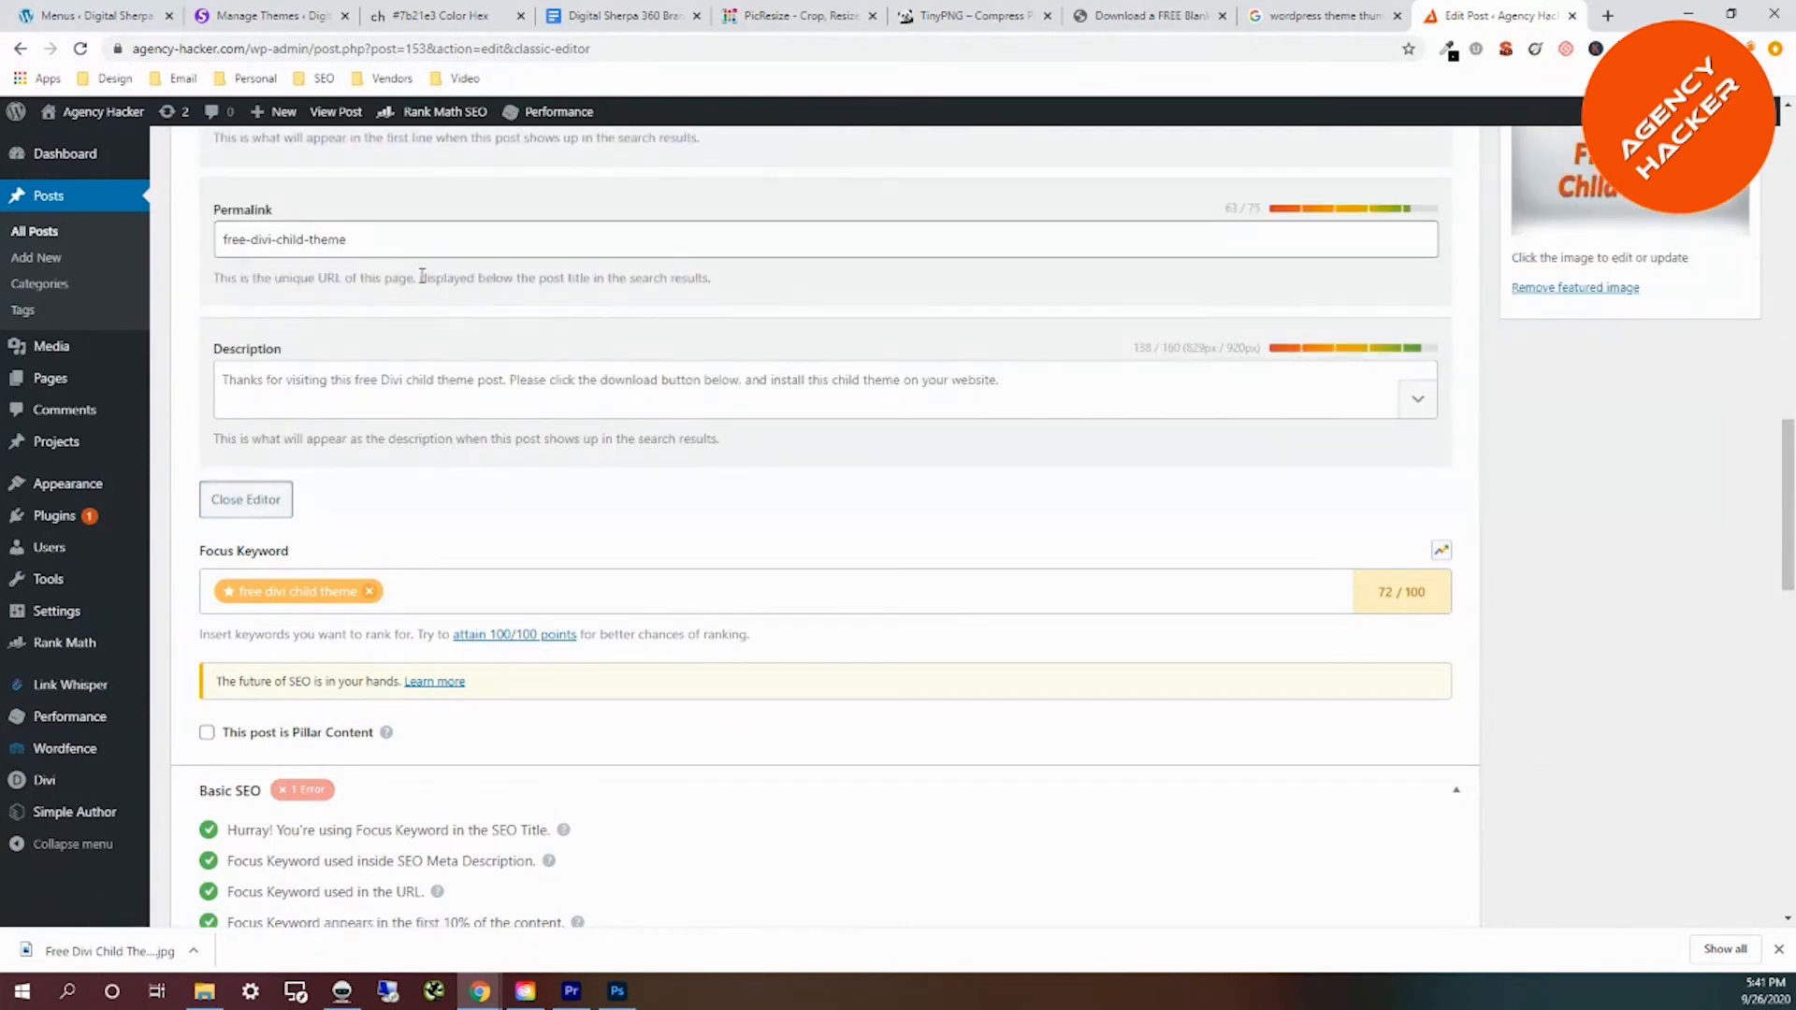
{"action": "scroll", "coordinate": [367, 259], "scroll_direction": "up", "scroll_amount": 3}
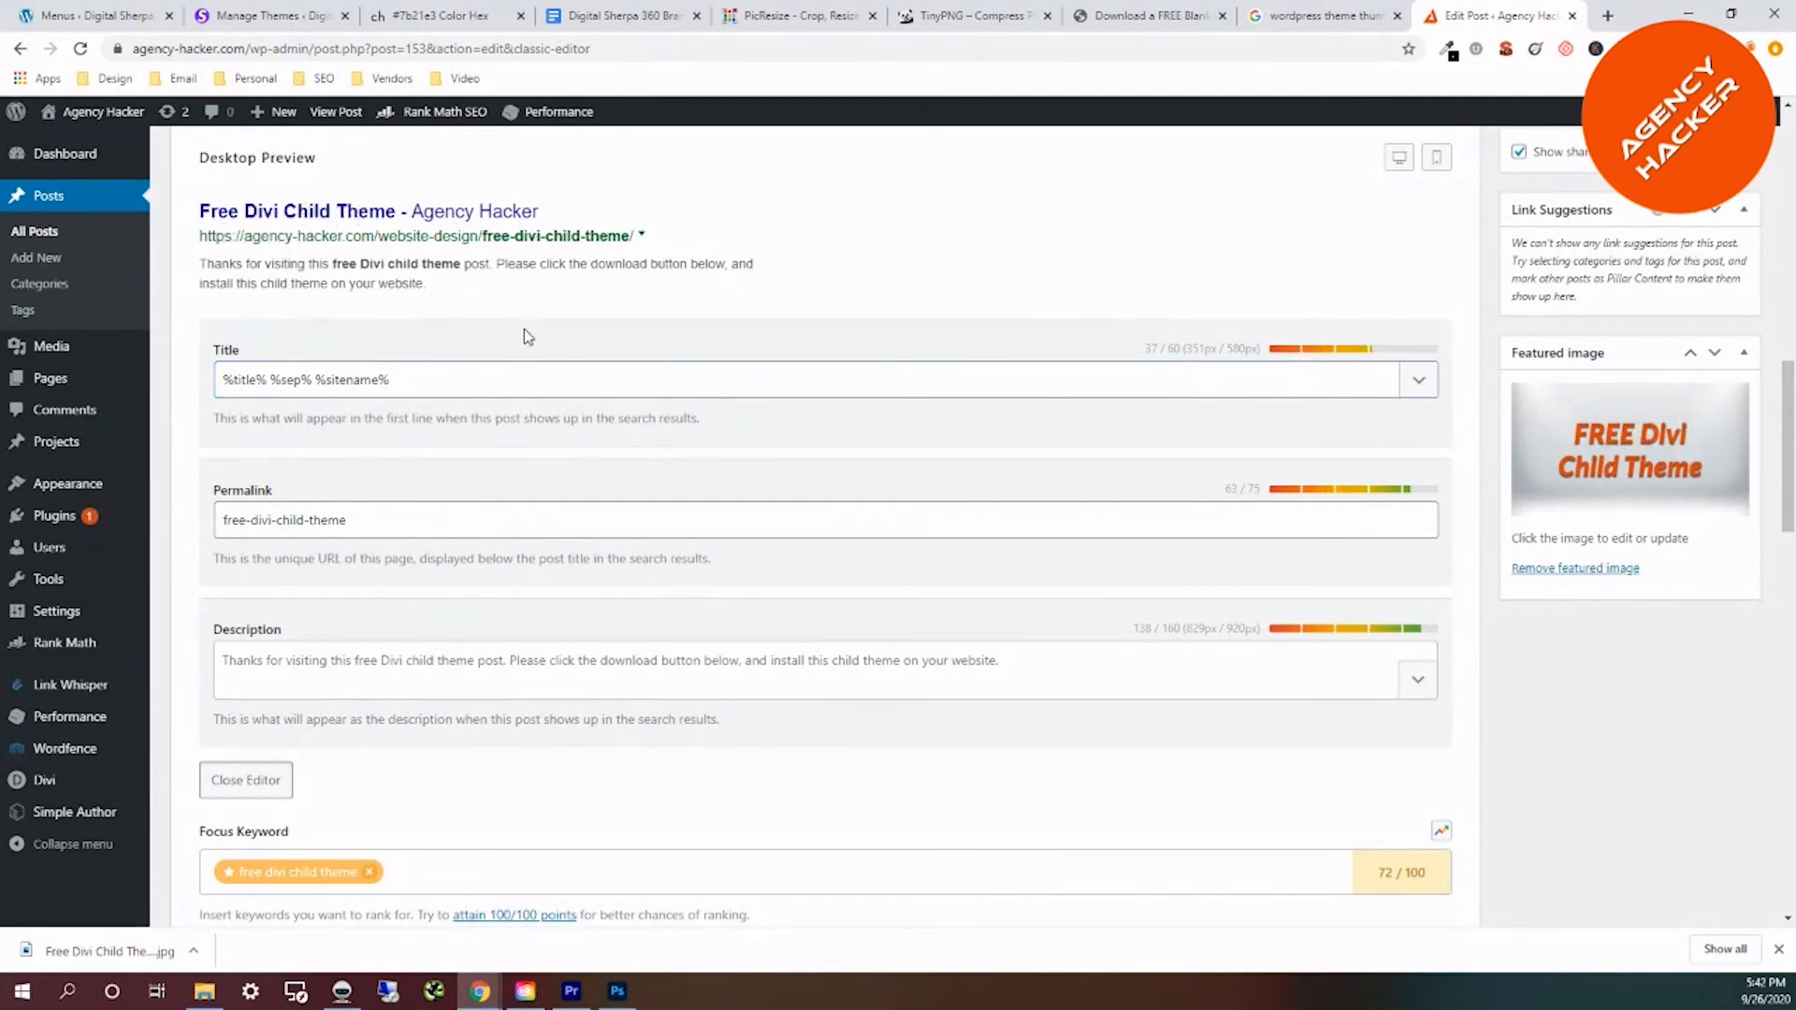
{"action": "left_click", "coordinate": [242, 667]}
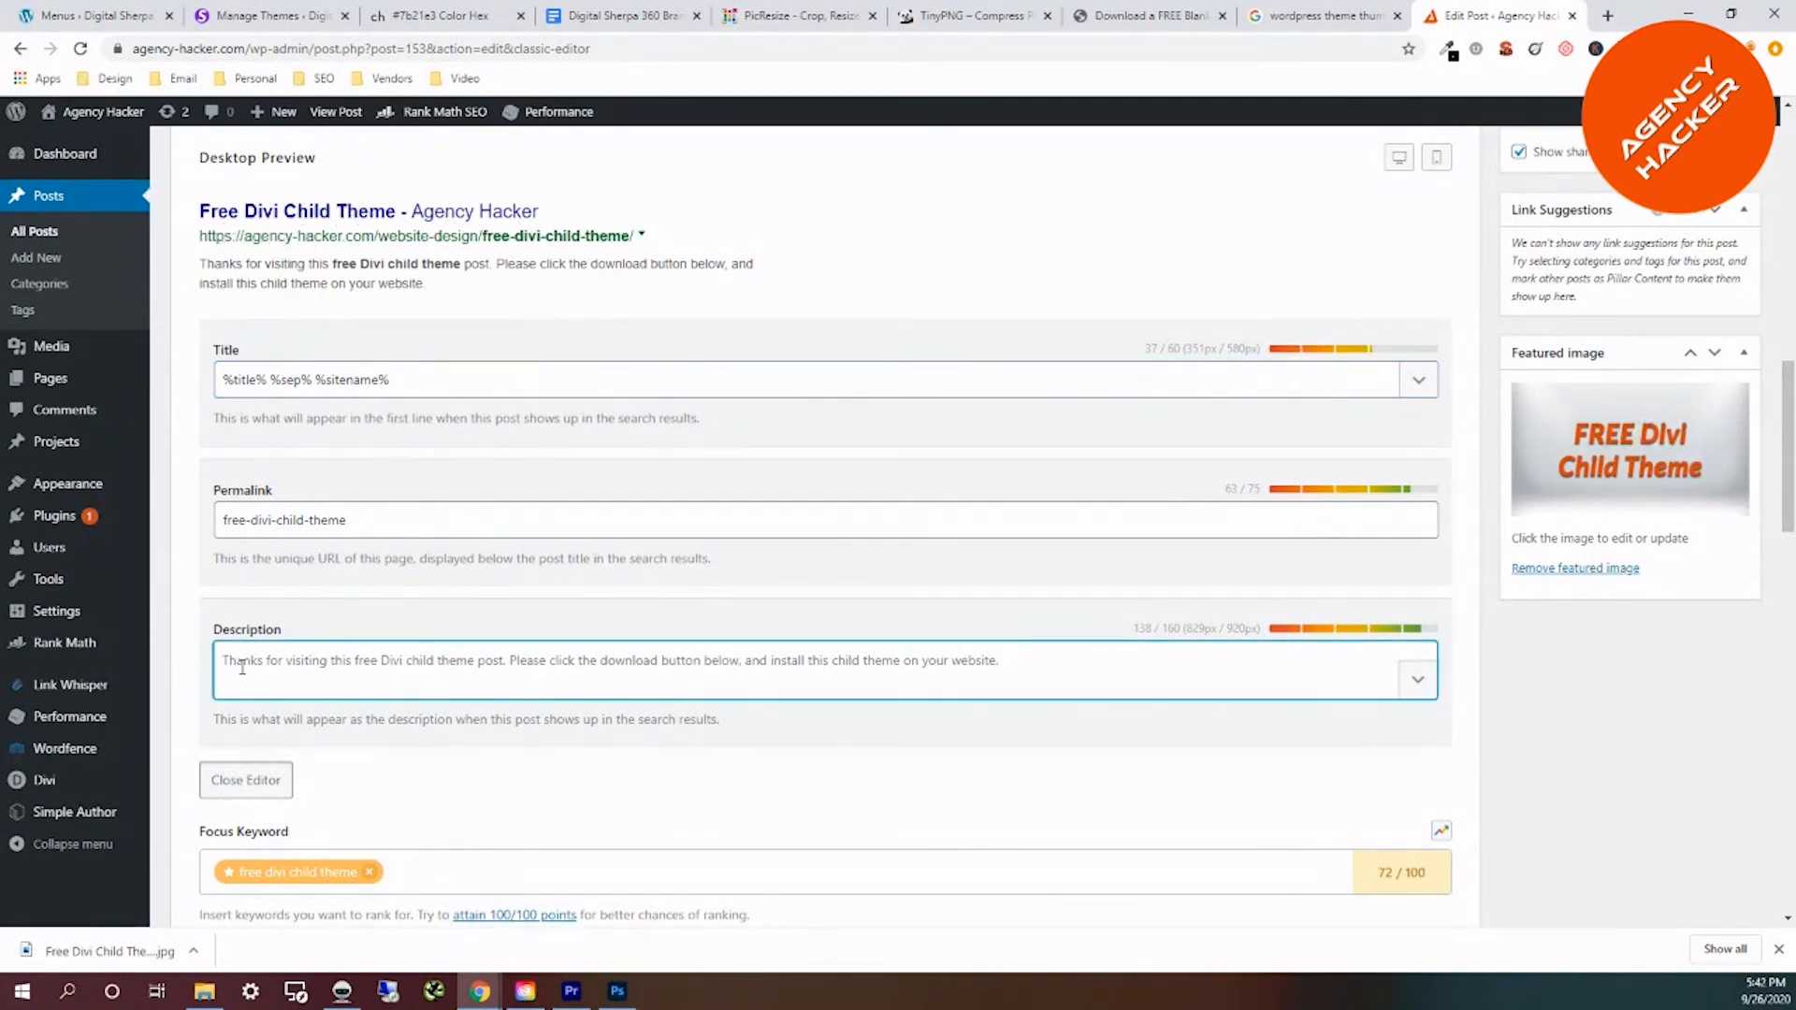
{"action": "key", "text": "ctrl+a"}
{"action": "type", "text": "Dow"}
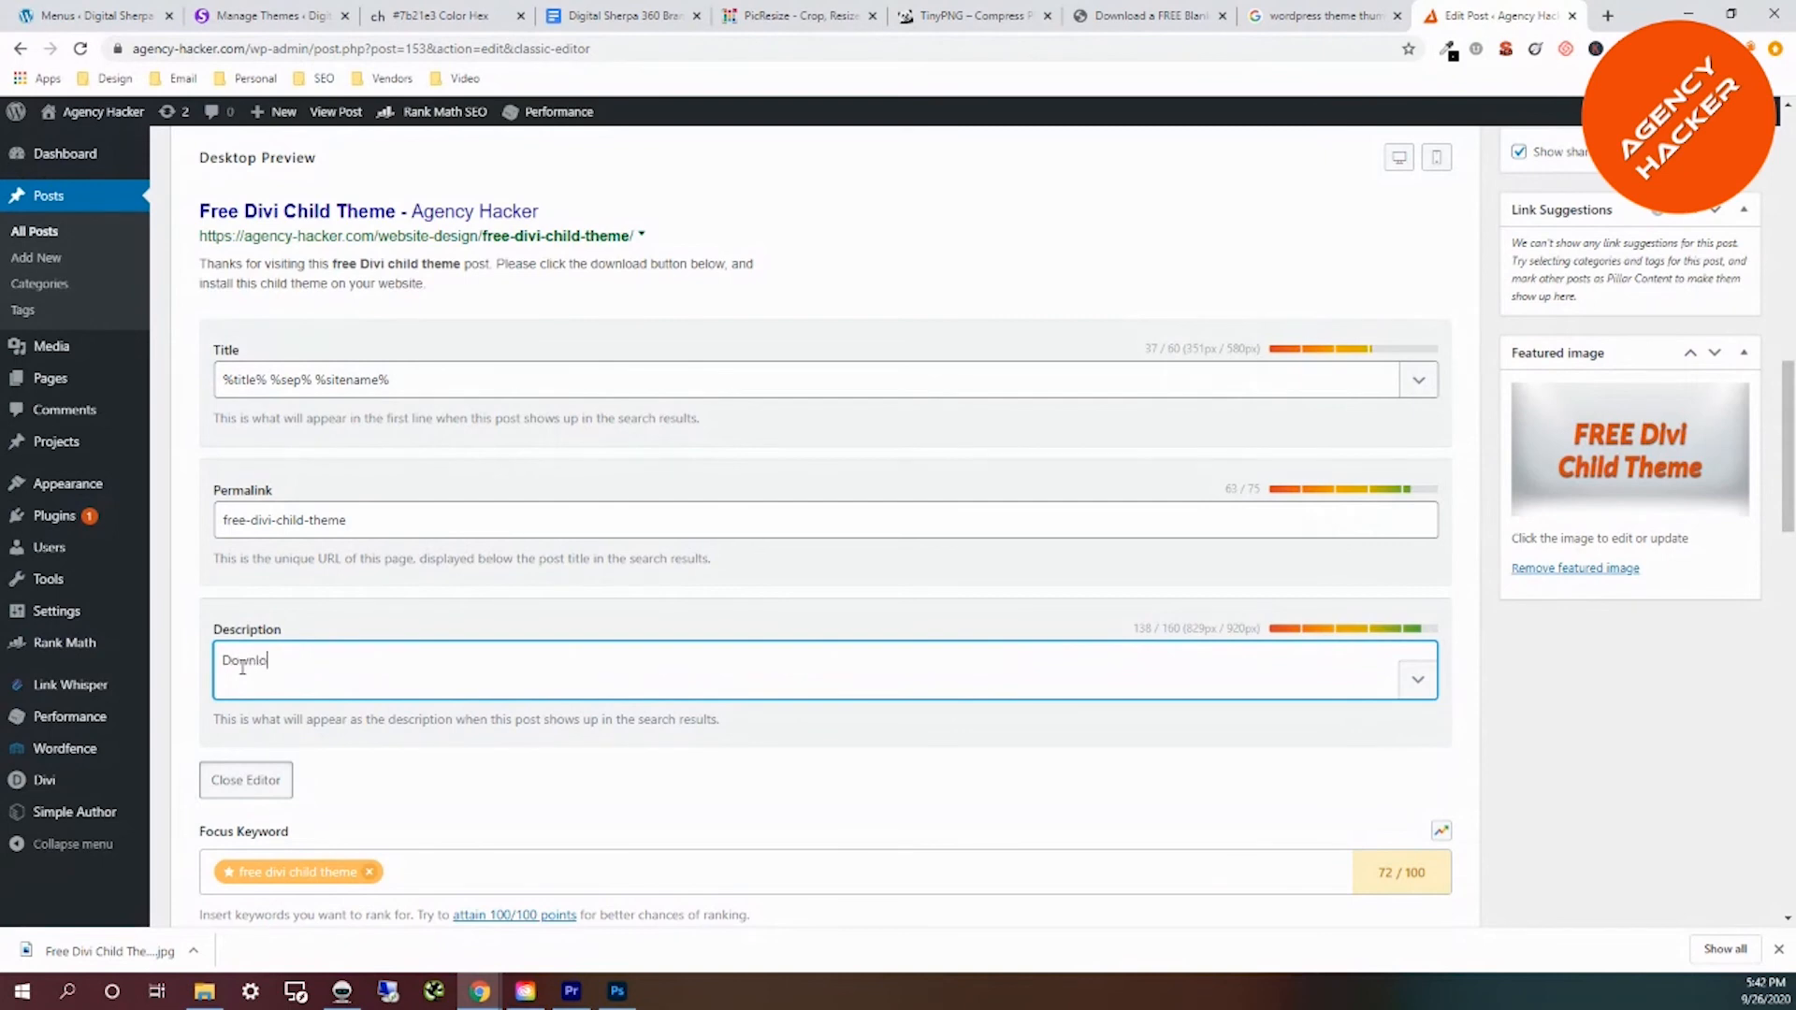
{"action": "type", "text": "nload our FREE"}
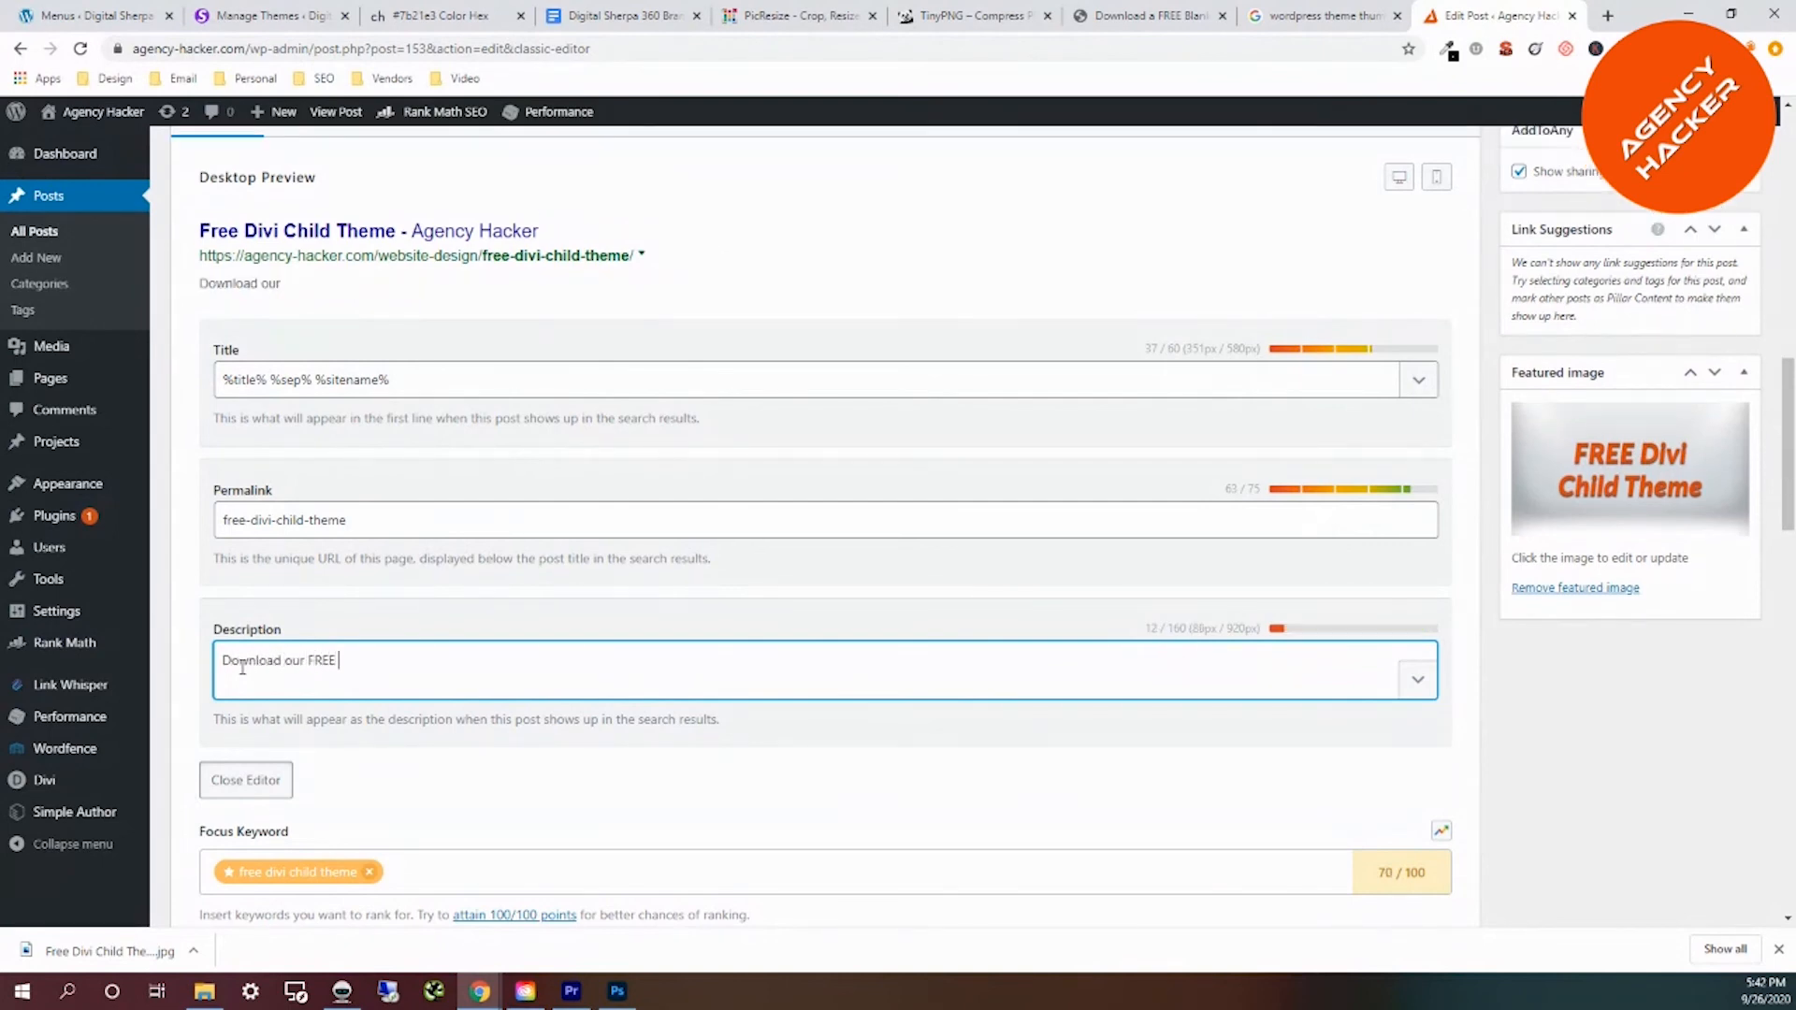
{"action": "type", "text": " Divi child theme"}
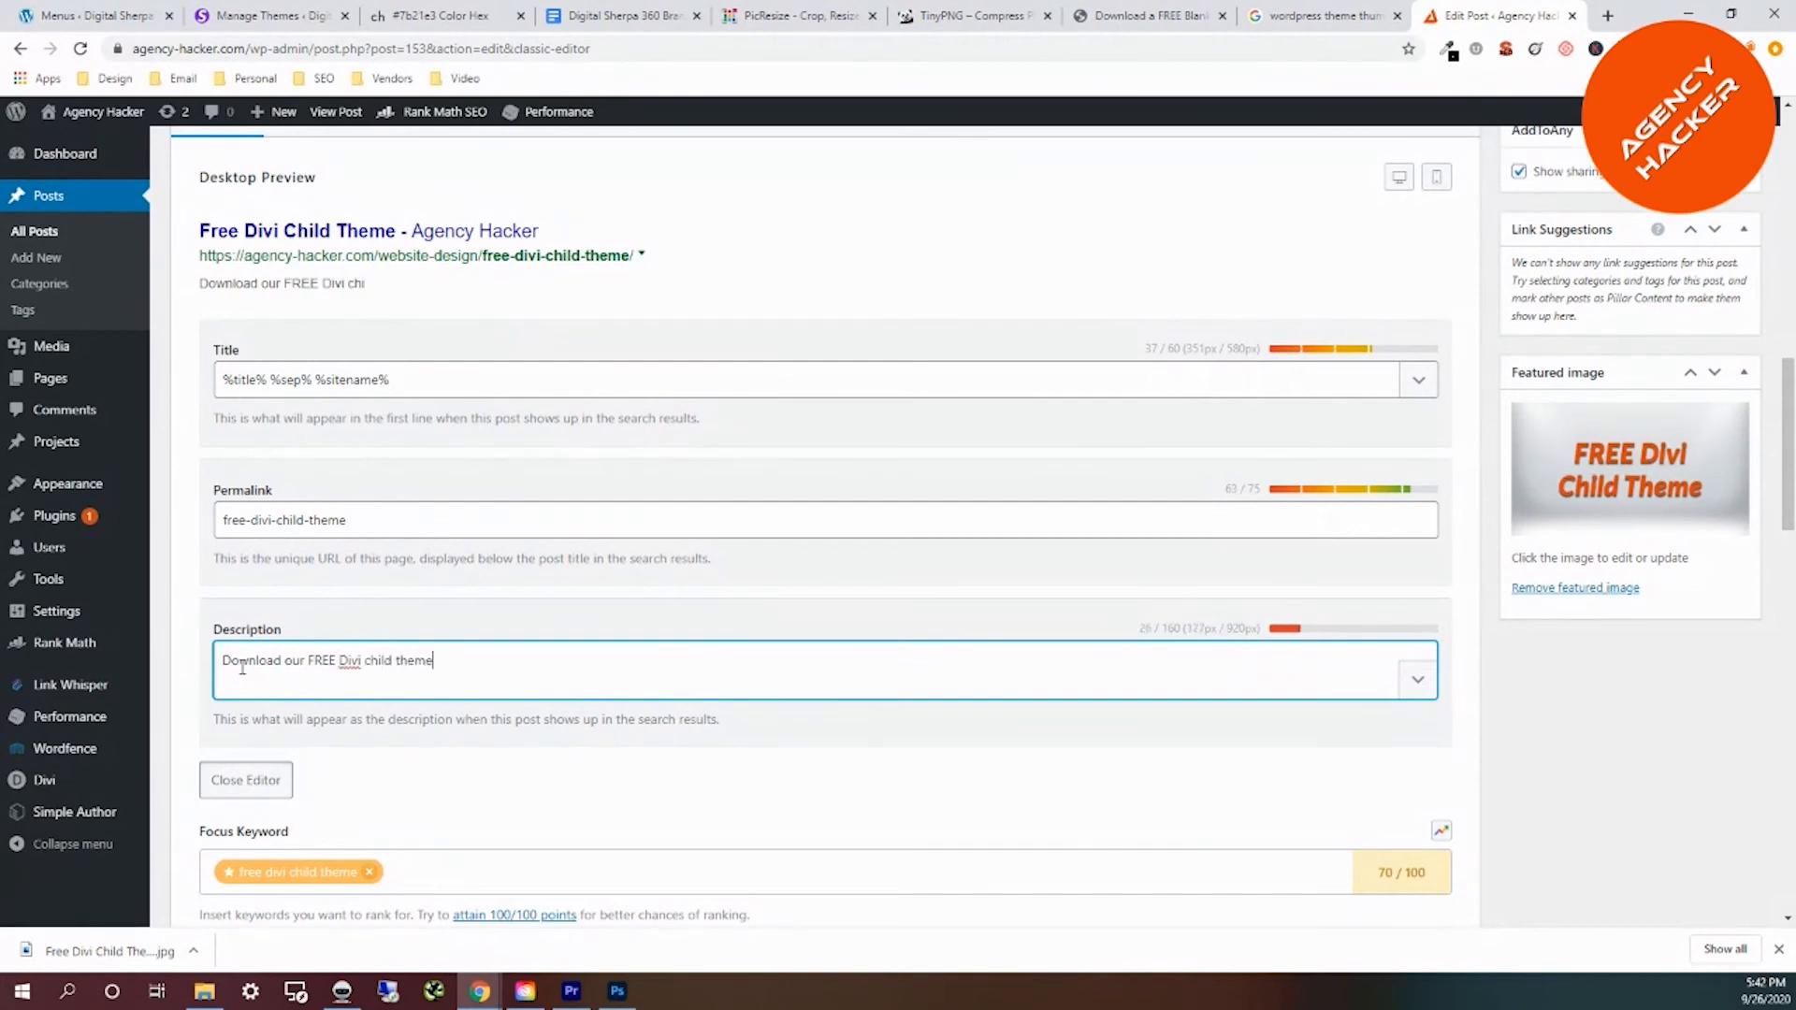
{"action": "type", "text": ". Please "}
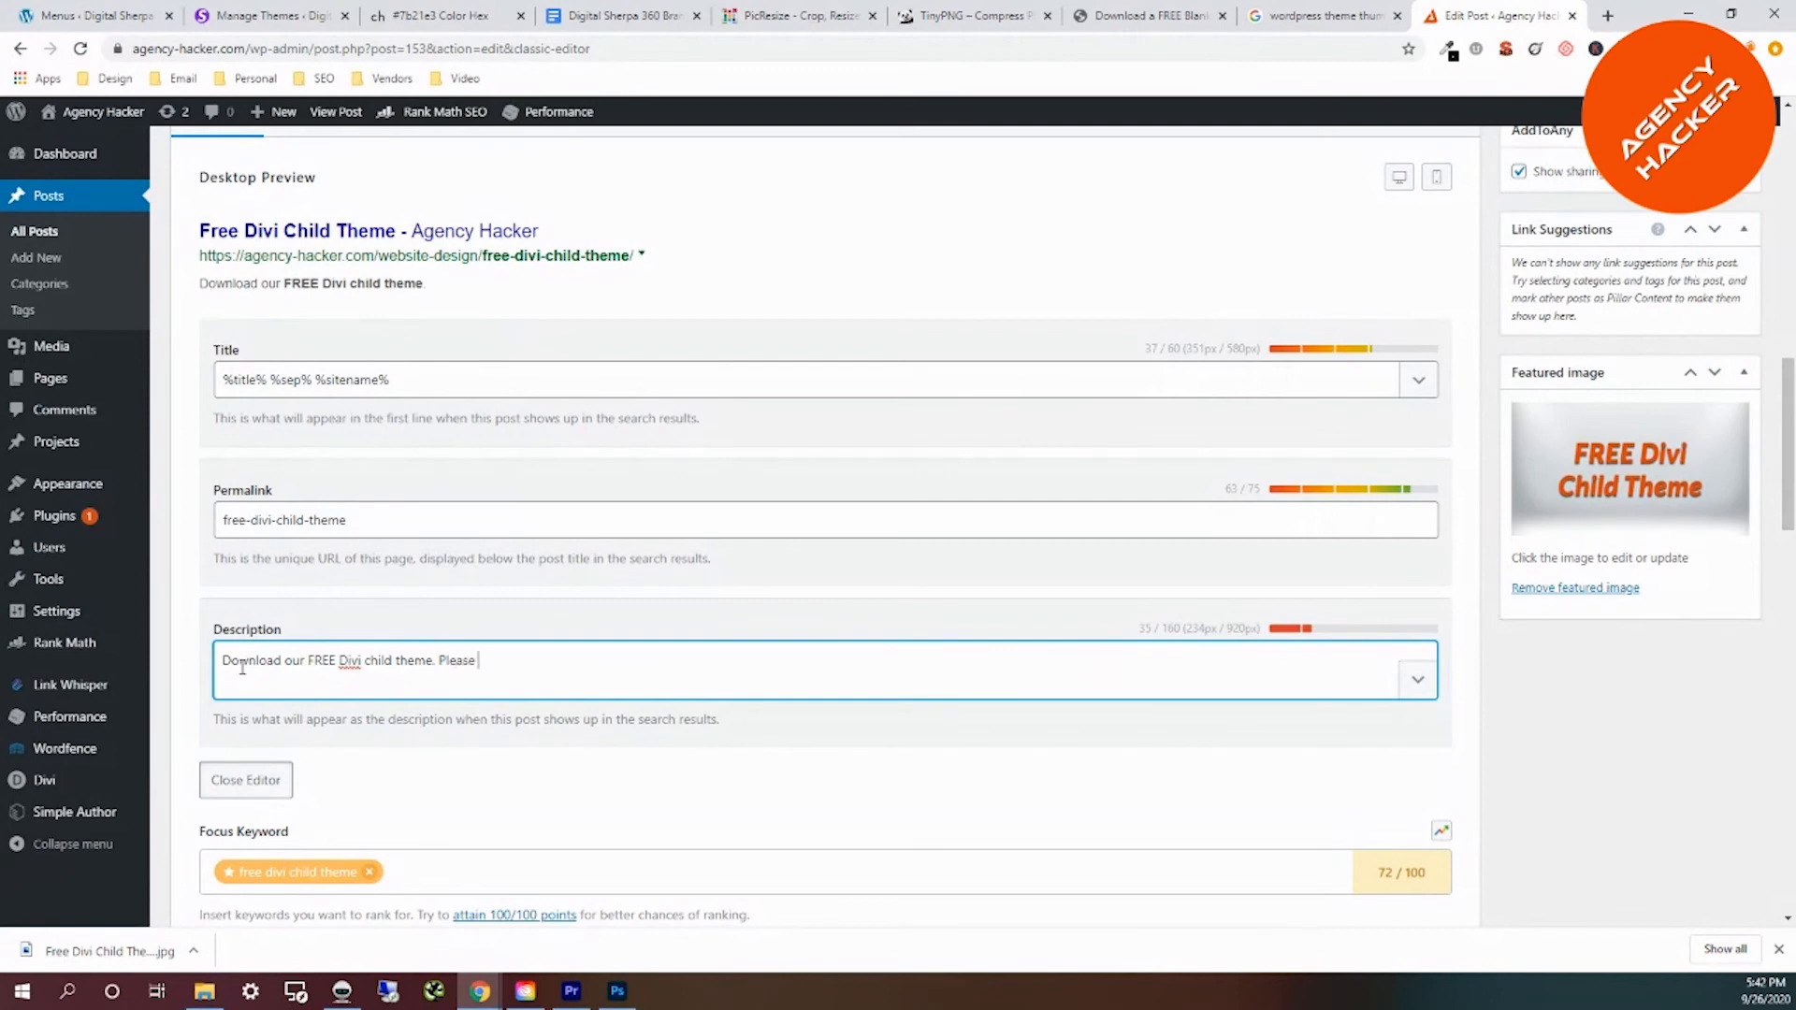
{"action": "type", "text": "ensure you are using a ch"}
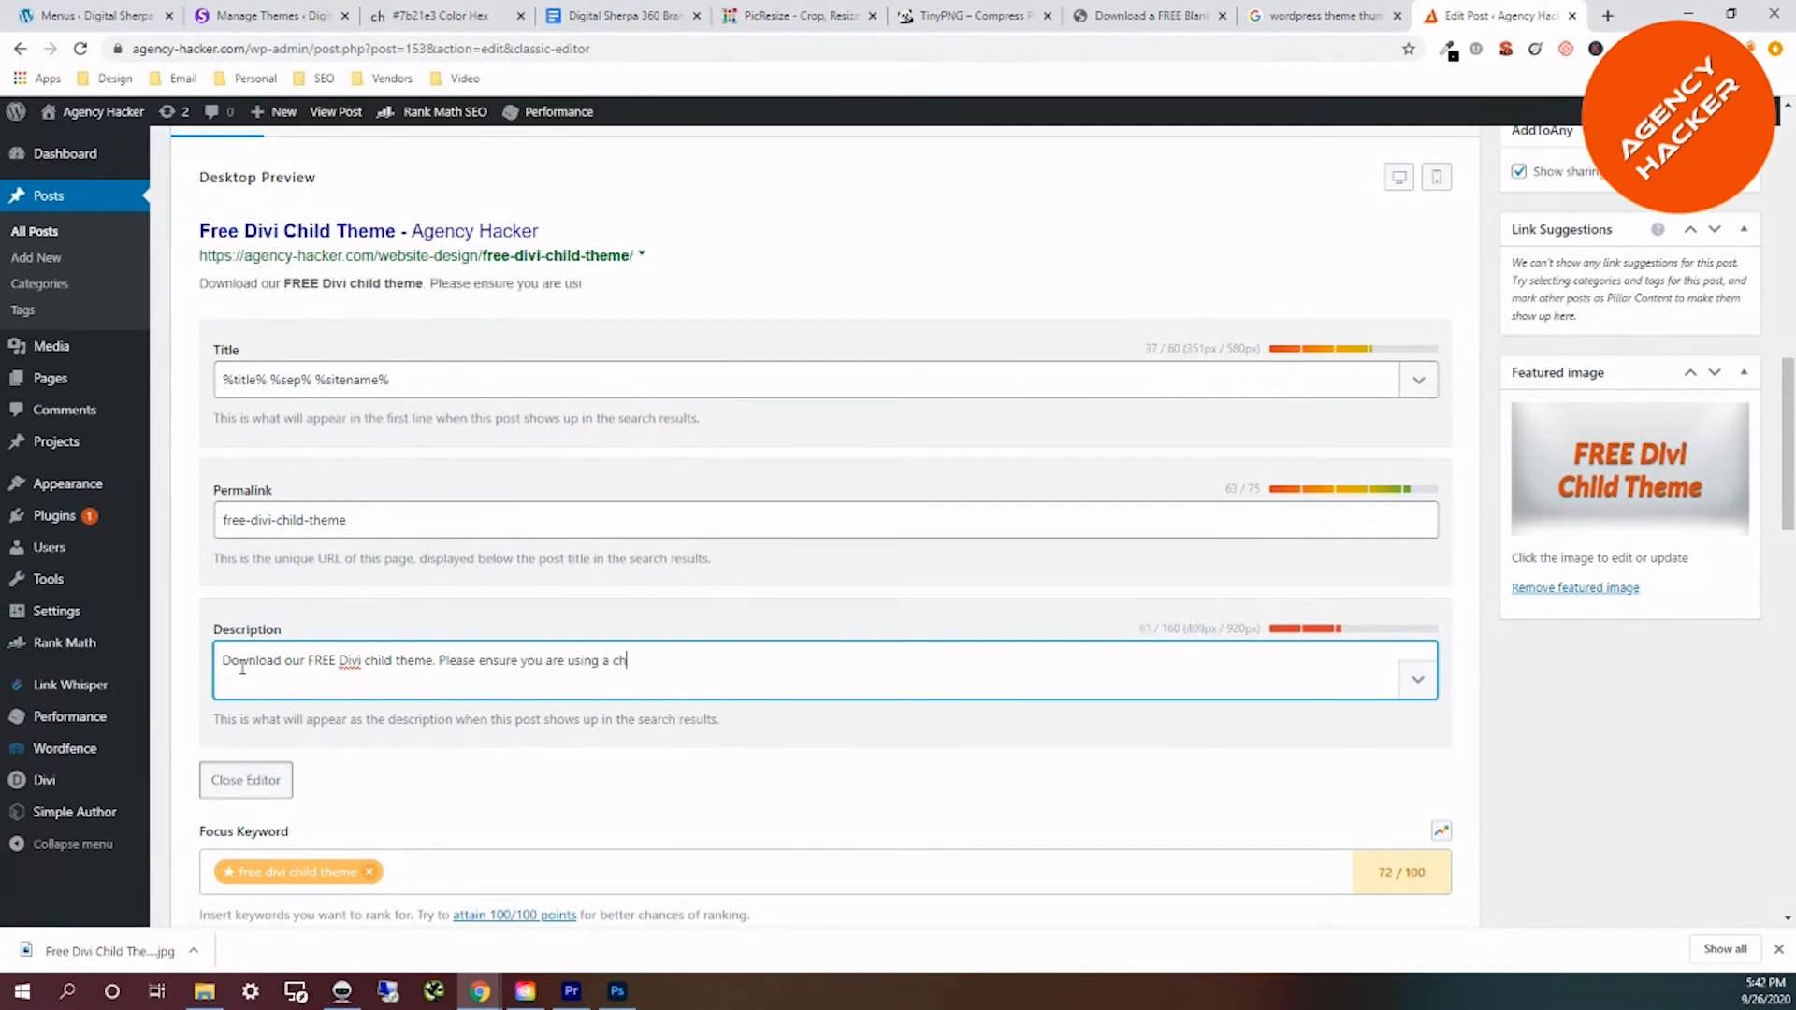
{"action": "type", "text": "ild them"}
{"action": "type", "text": "theme when usin"}
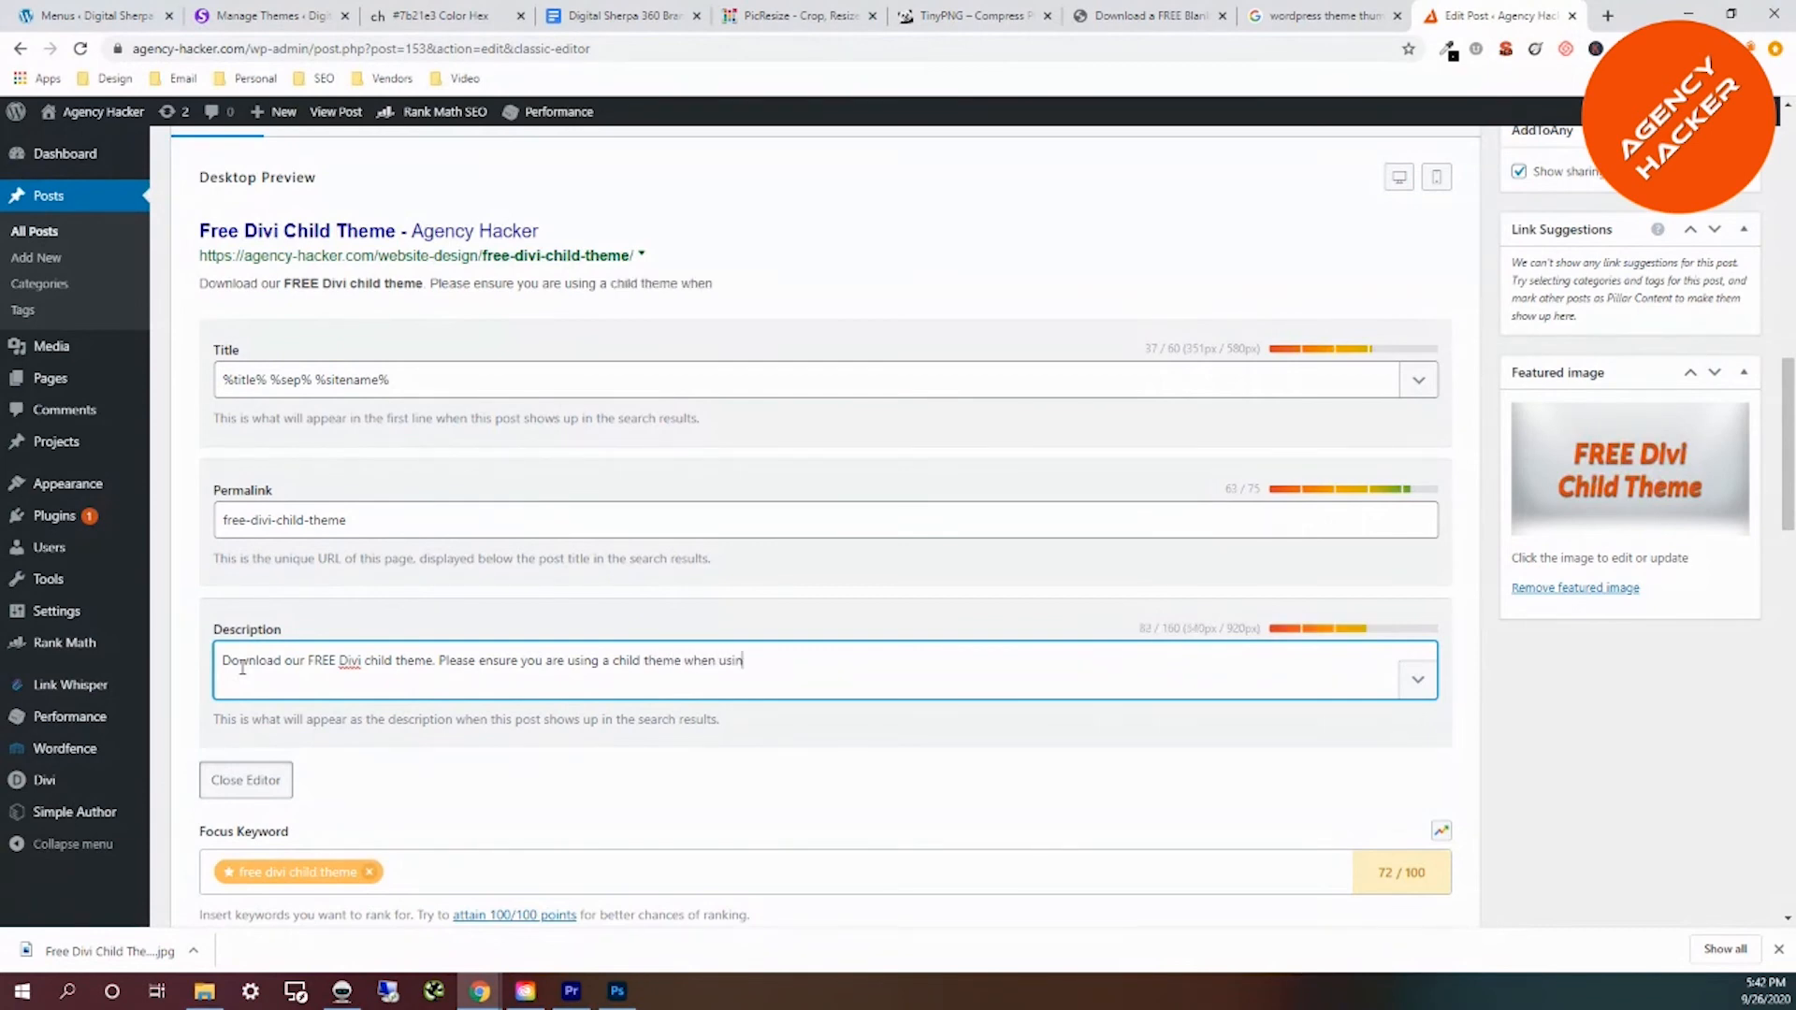
{"action": "type", "text": "g Divi"}
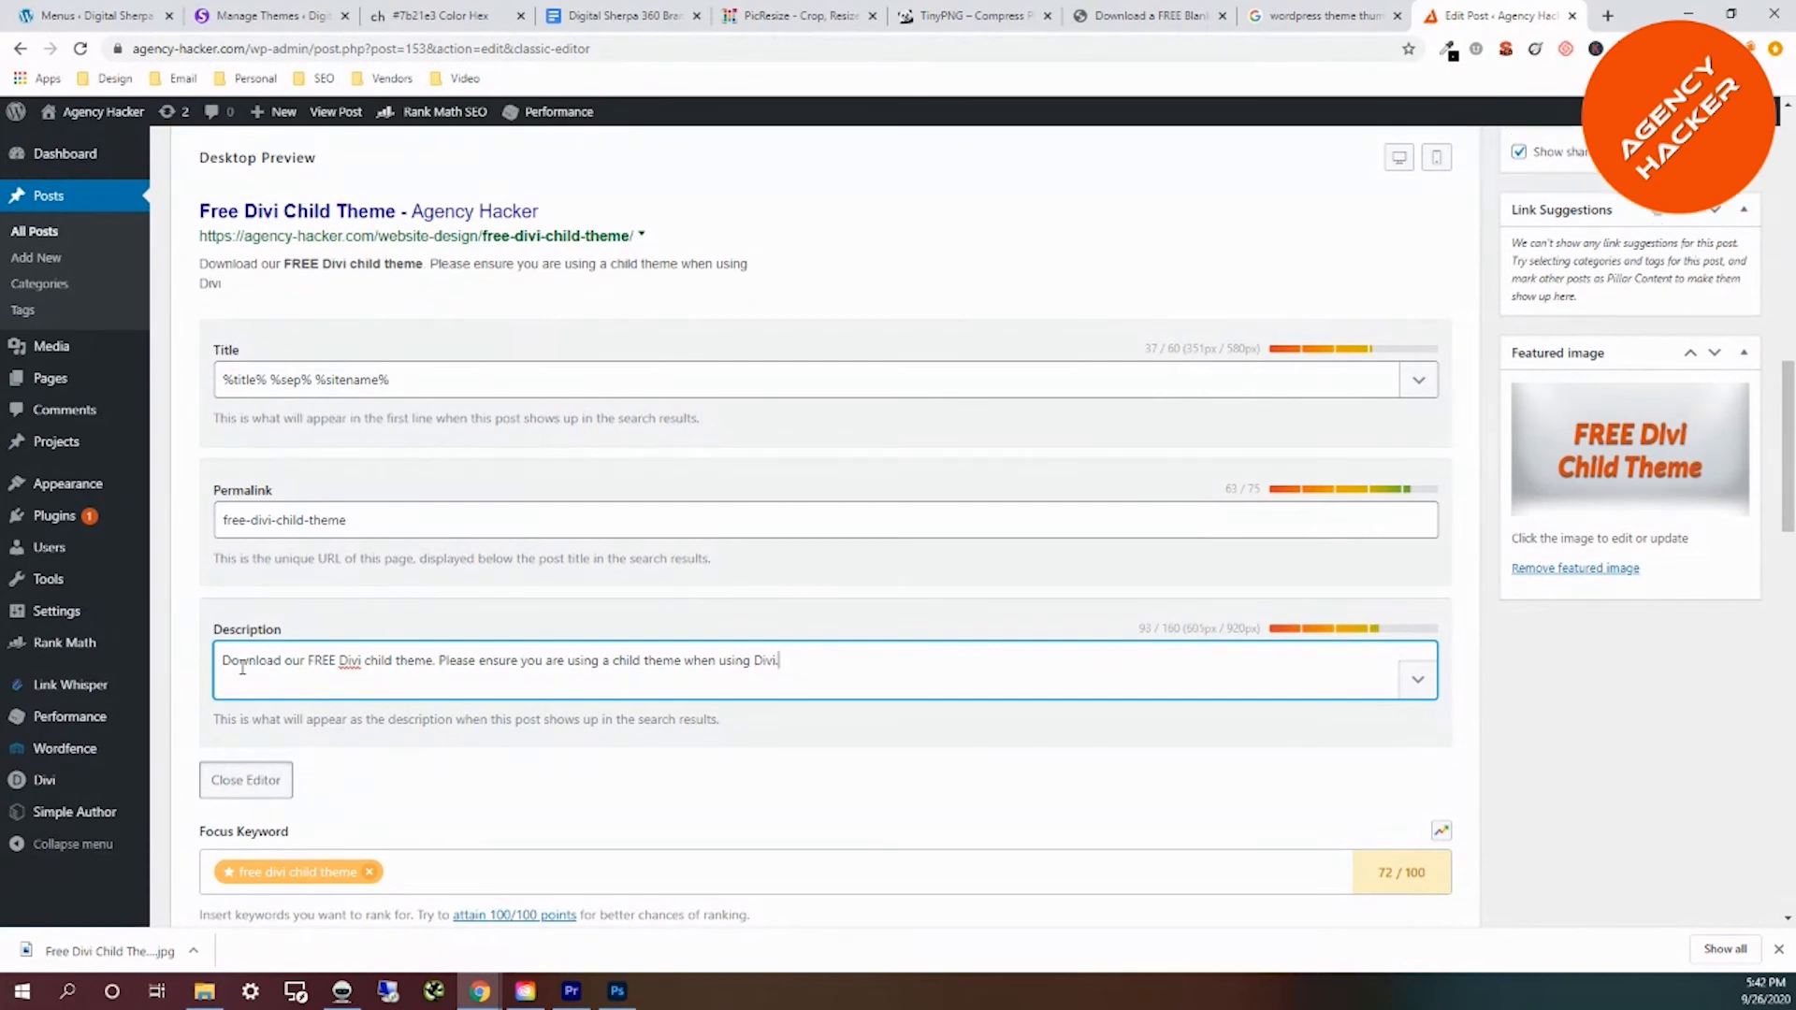
Extend the SEO snippet description with the sentence "Here is our Free Divi Child theme to use."
{"action": "type", "text": ". Here is our free Divi Ch"}
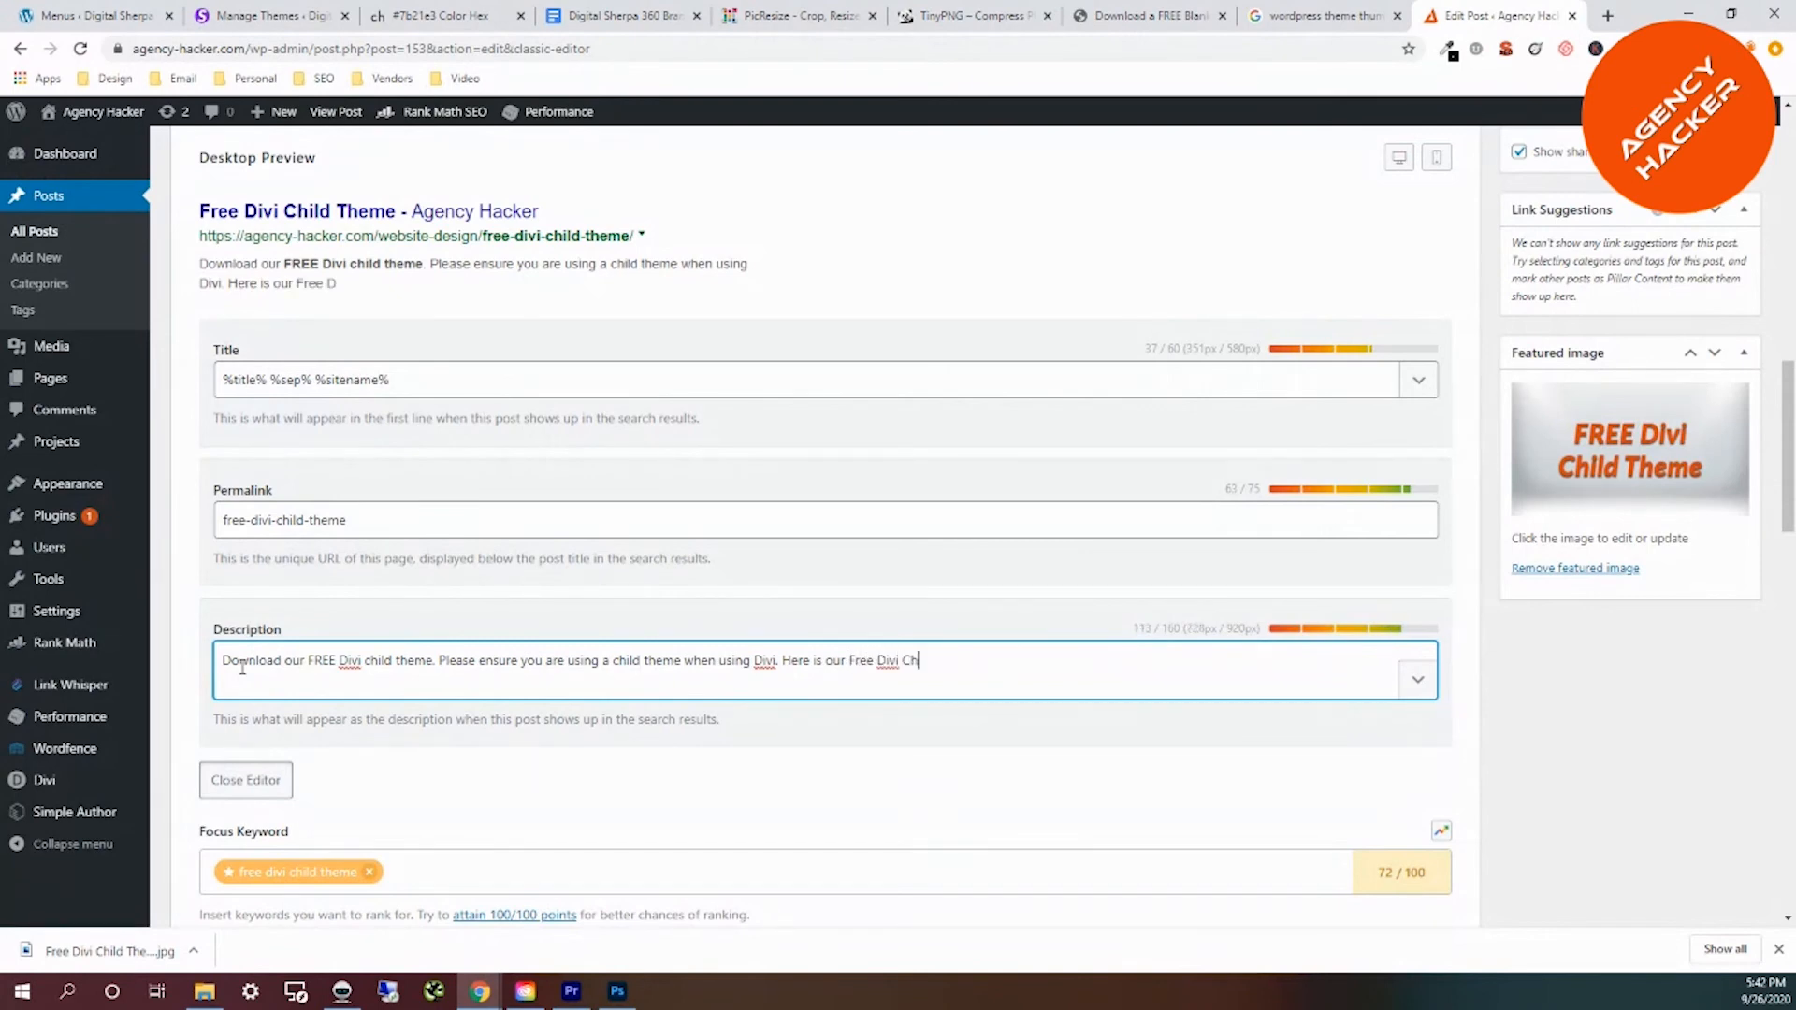
{"action": "type", "text": "ild theme to use."}
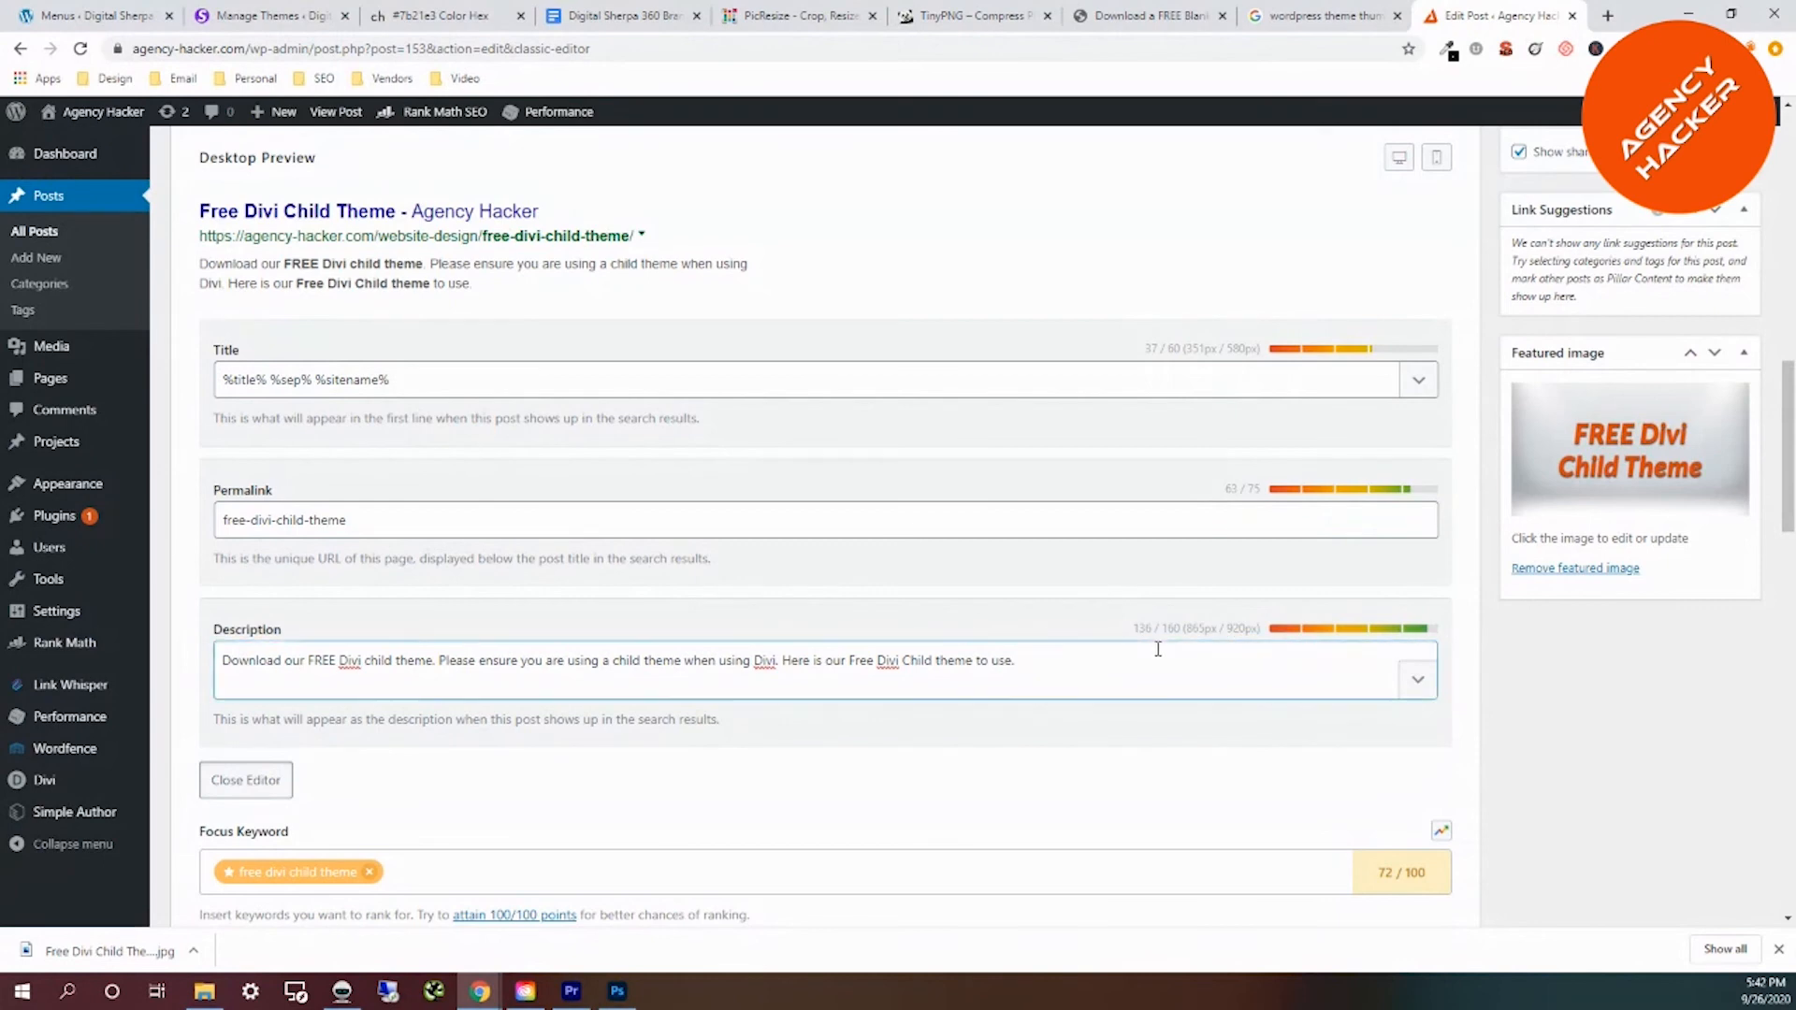
{"action": "left_click_drag", "start_coordinate": [1185, 633], "coordinate": [1236, 643]}
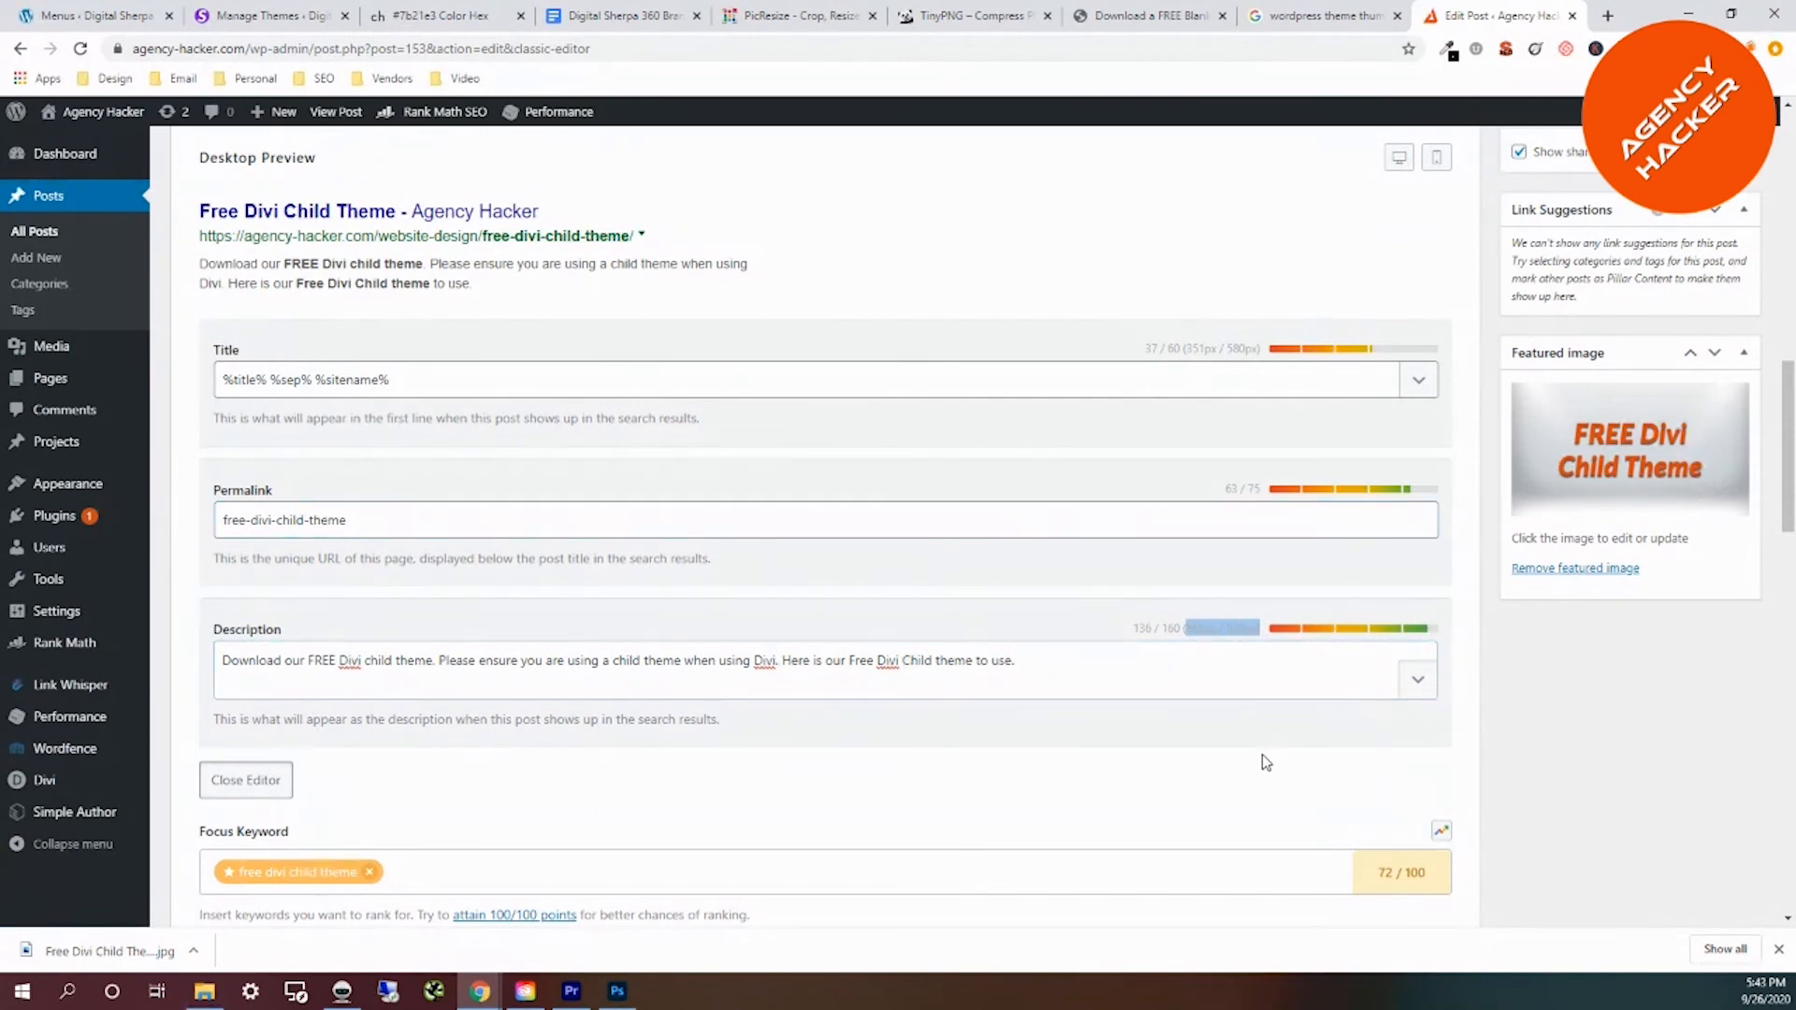
Examine the post's Basic SEO, Additional and Title Readability checks in Rank Math
{"action": "scroll", "coordinate": [1280, 742], "scroll_direction": "down", "scroll_amount": 5}
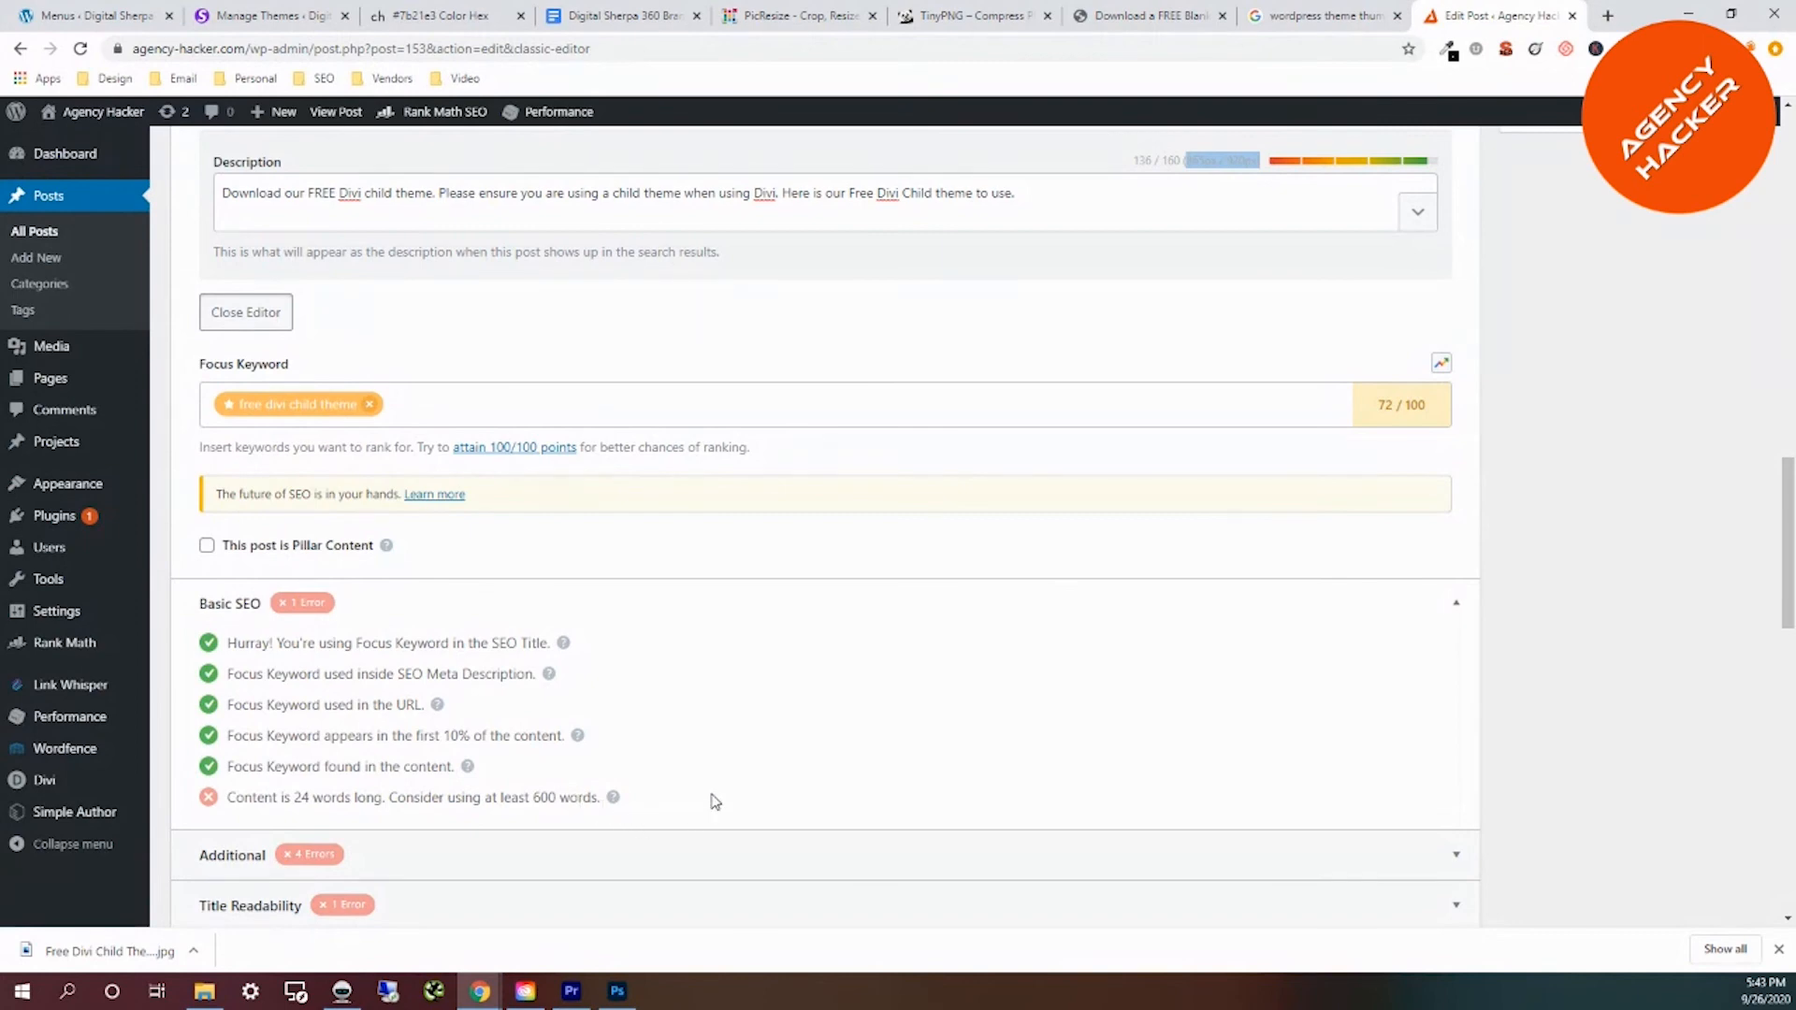
{"action": "scroll", "coordinate": [714, 802], "scroll_direction": "down", "scroll_amount": 2}
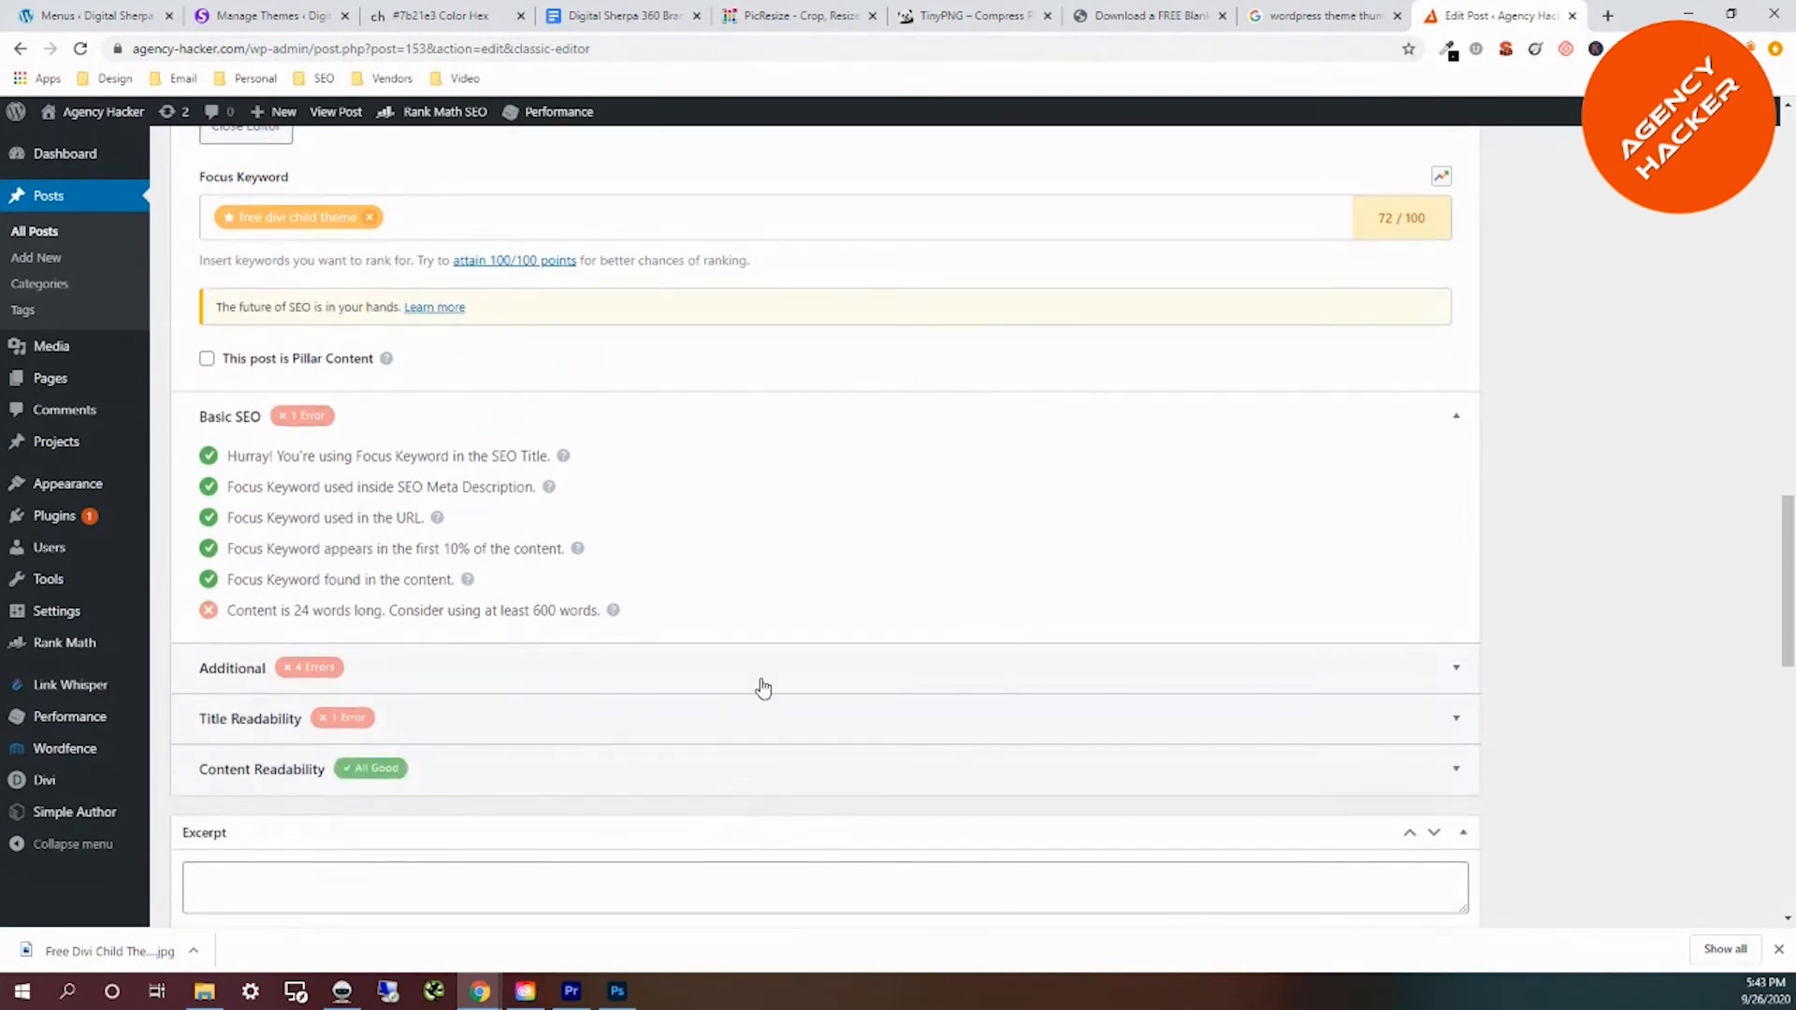
{"action": "left_click", "coordinate": [1456, 668]}
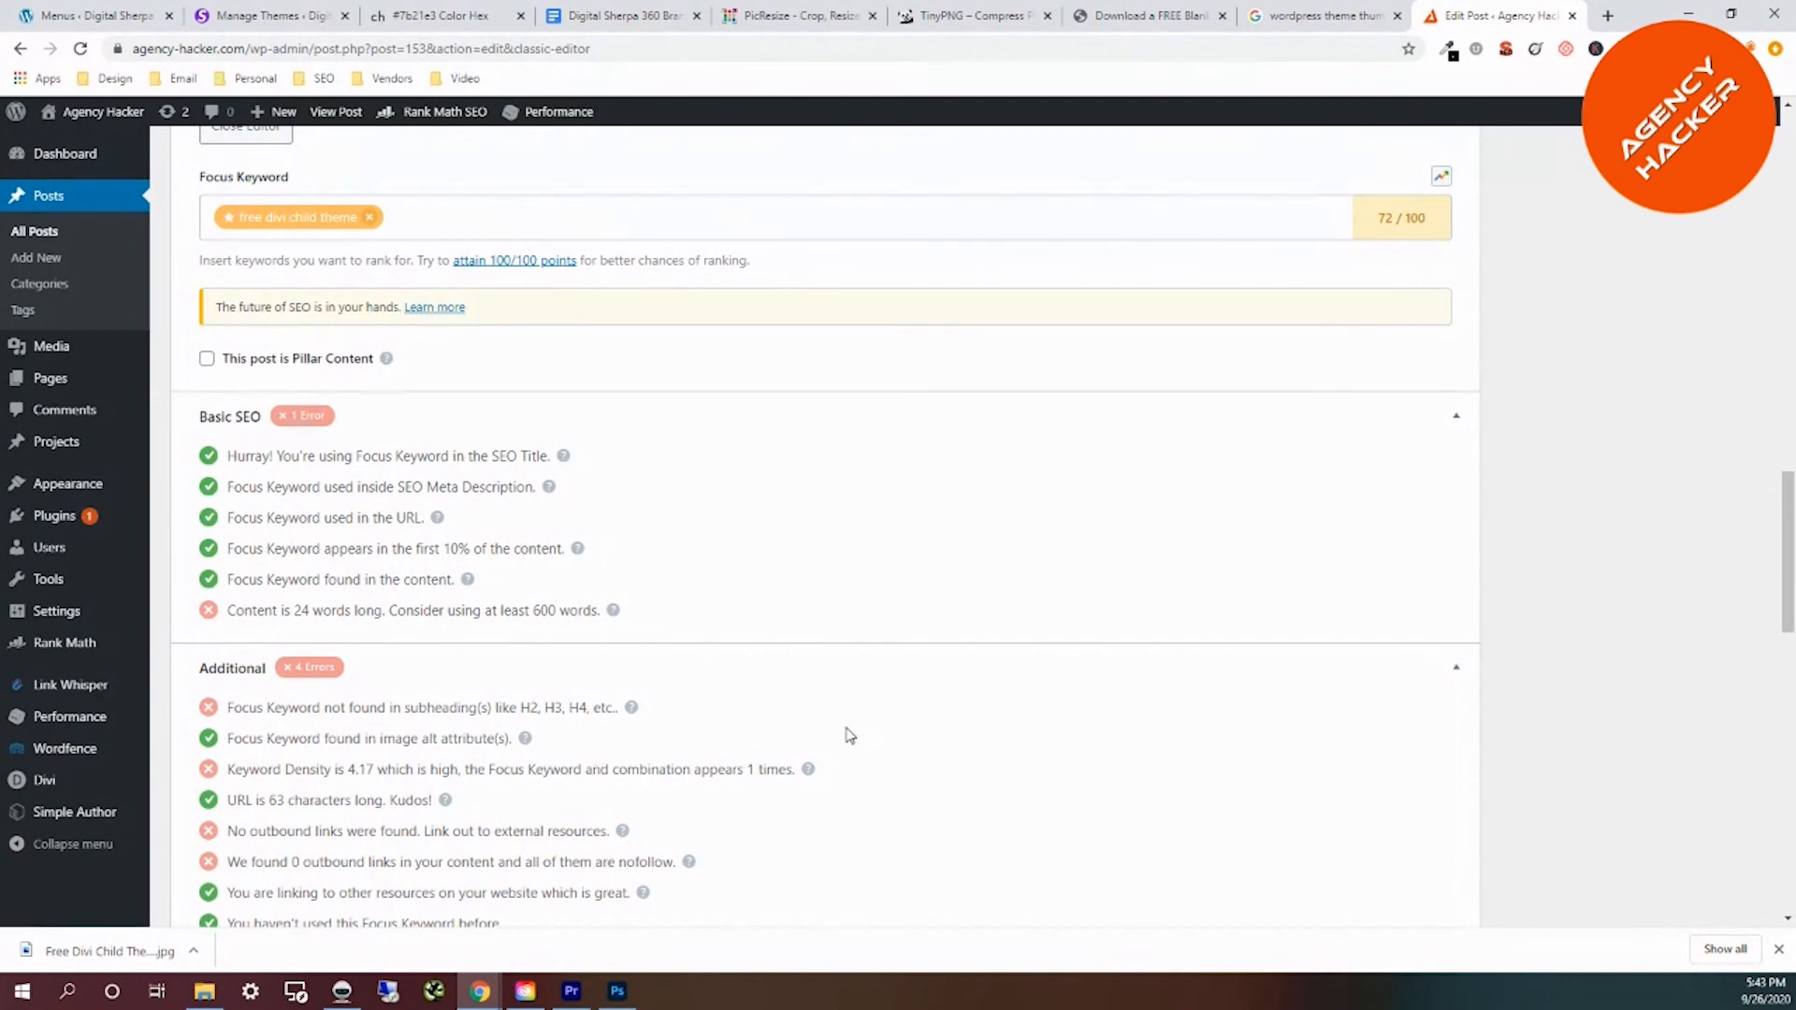
{"action": "scroll", "coordinate": [839, 737], "scroll_direction": "down", "scroll_amount": 2}
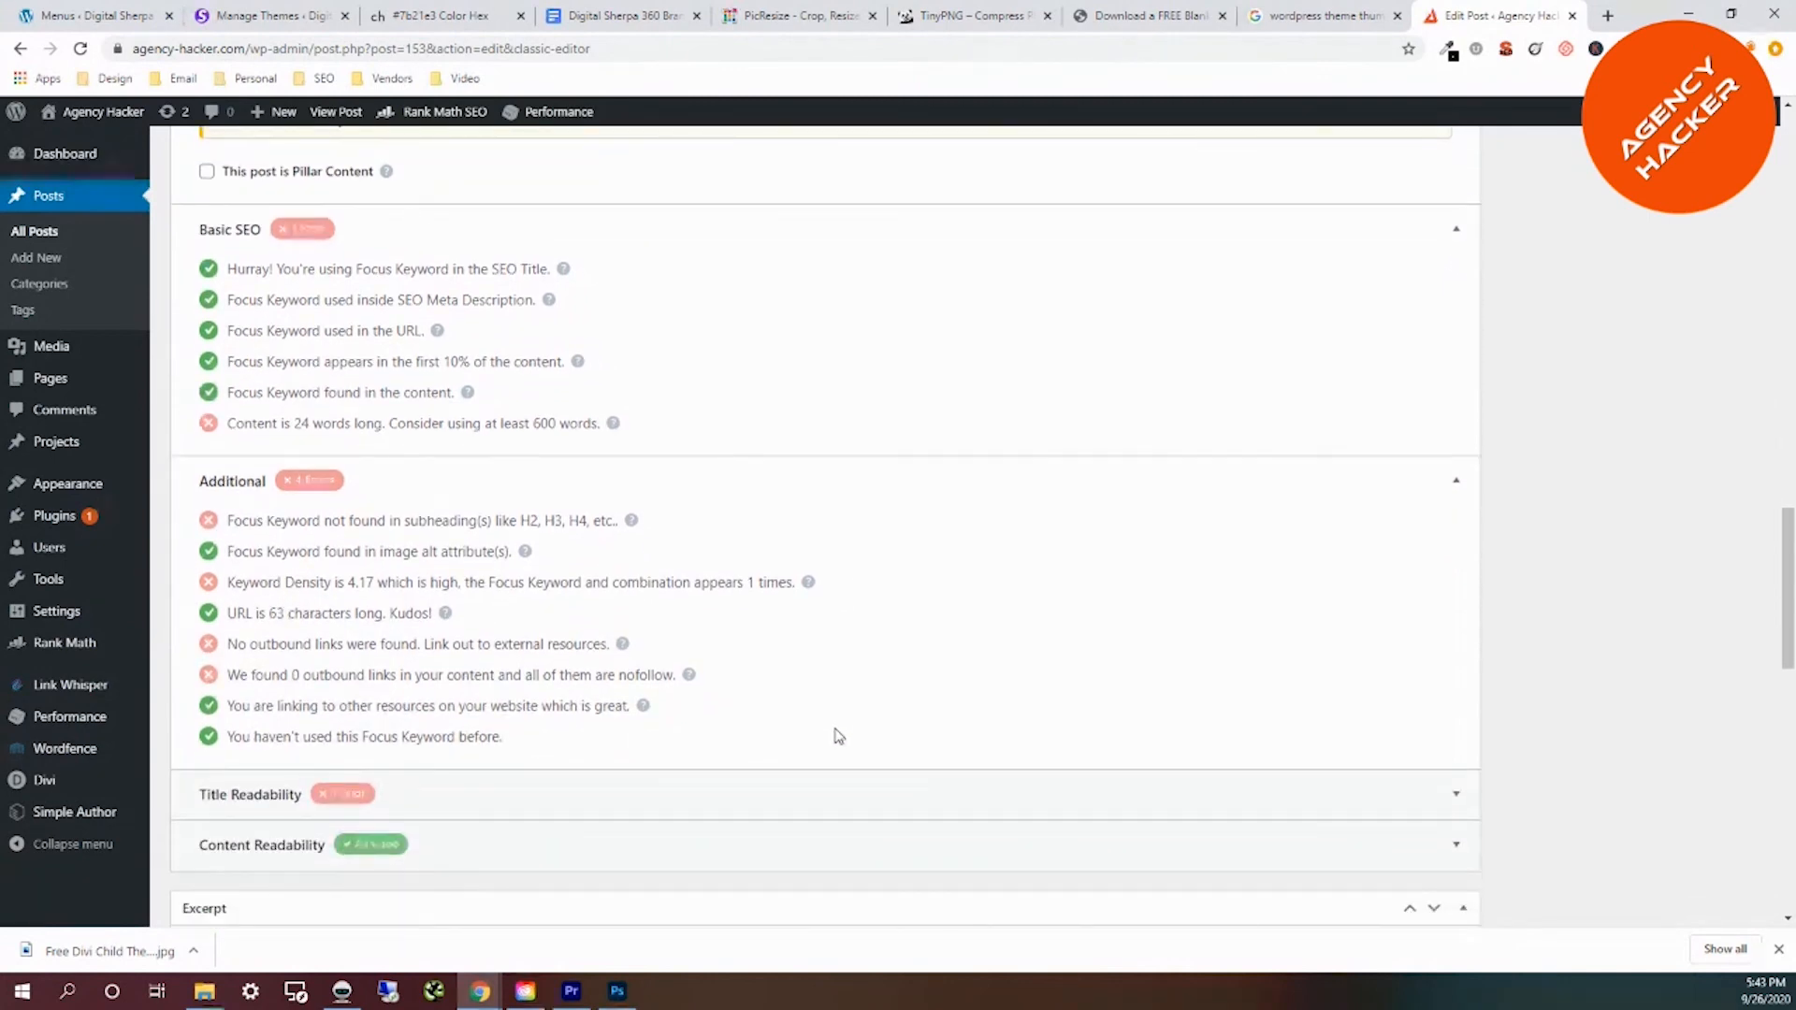
{"action": "scroll", "coordinate": [834, 733], "scroll_direction": "down", "scroll_amount": 2}
{"action": "left_click", "coordinate": [508, 610]}
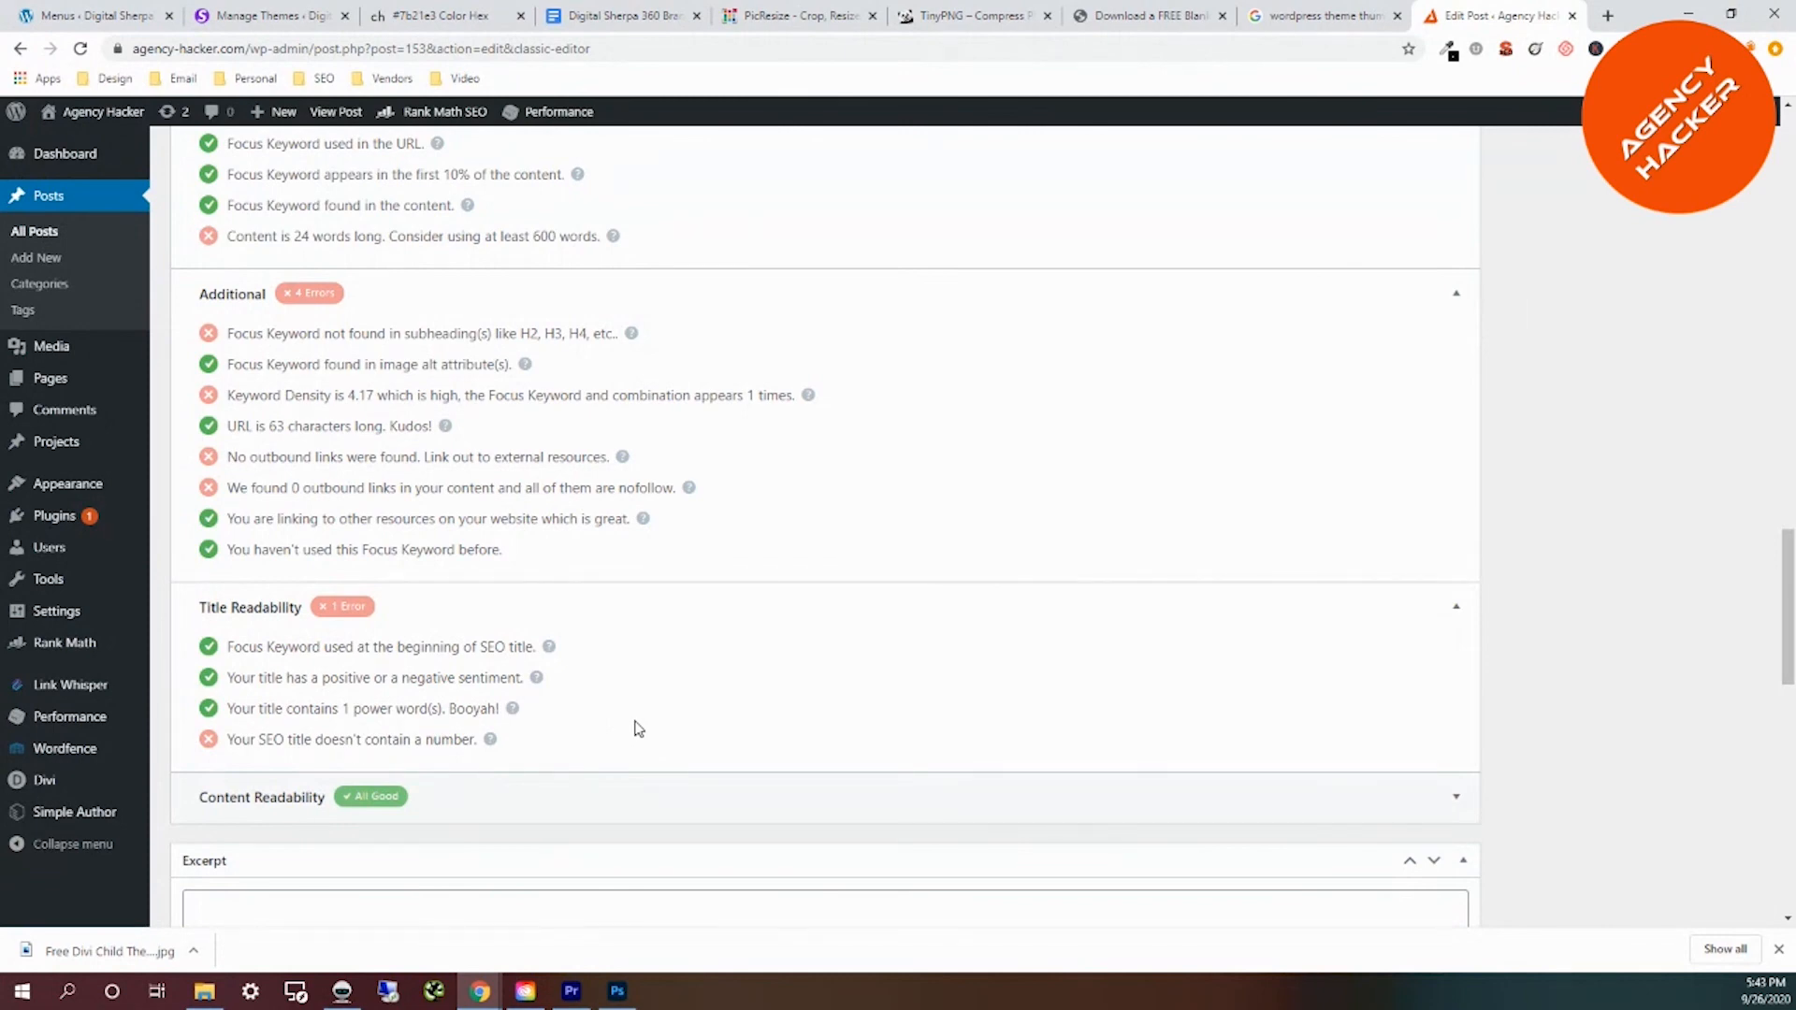
Save the post with its SEO settings and featured image as a draft
{"action": "scroll", "coordinate": [603, 756], "scroll_direction": "up", "scroll_amount": 5}
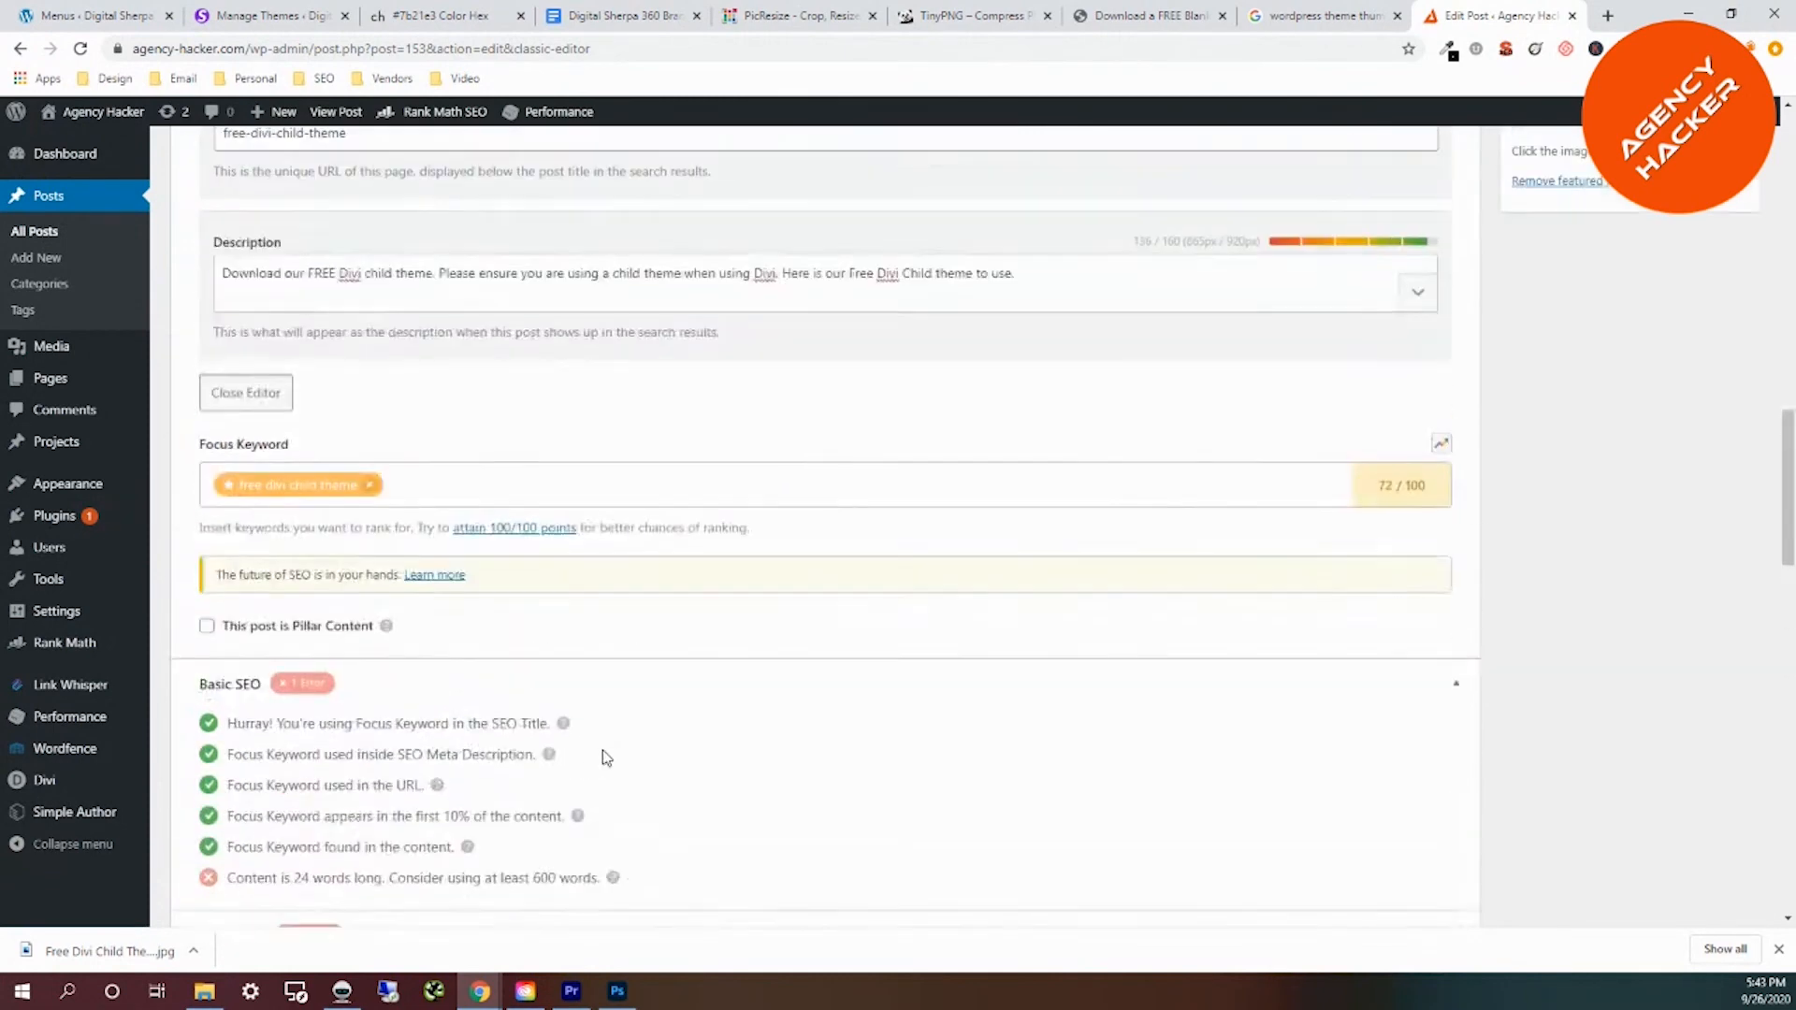
{"action": "scroll", "coordinate": [1633, 298], "scroll_direction": "up", "scroll_amount": 5}
{"action": "scroll", "coordinate": [1633, 297], "scroll_direction": "up", "scroll_amount": 5}
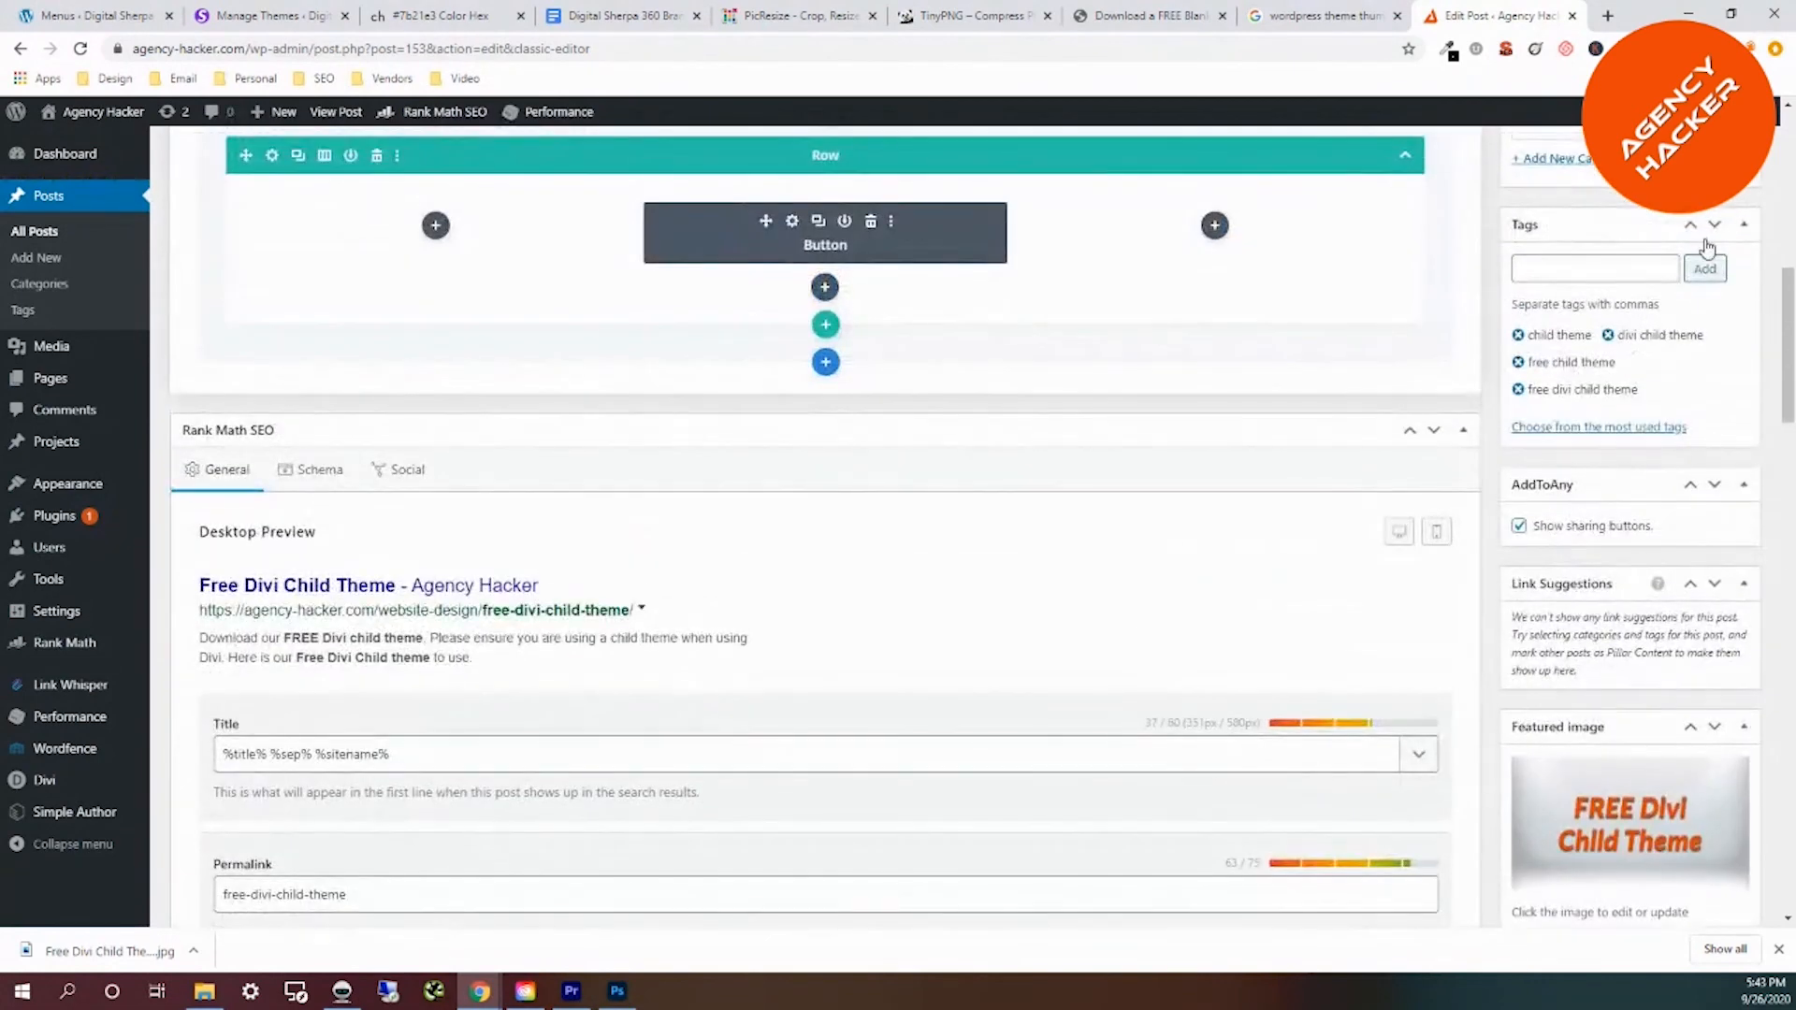
{"action": "scroll", "coordinate": [1611, 333], "scroll_direction": "up", "scroll_amount": 3}
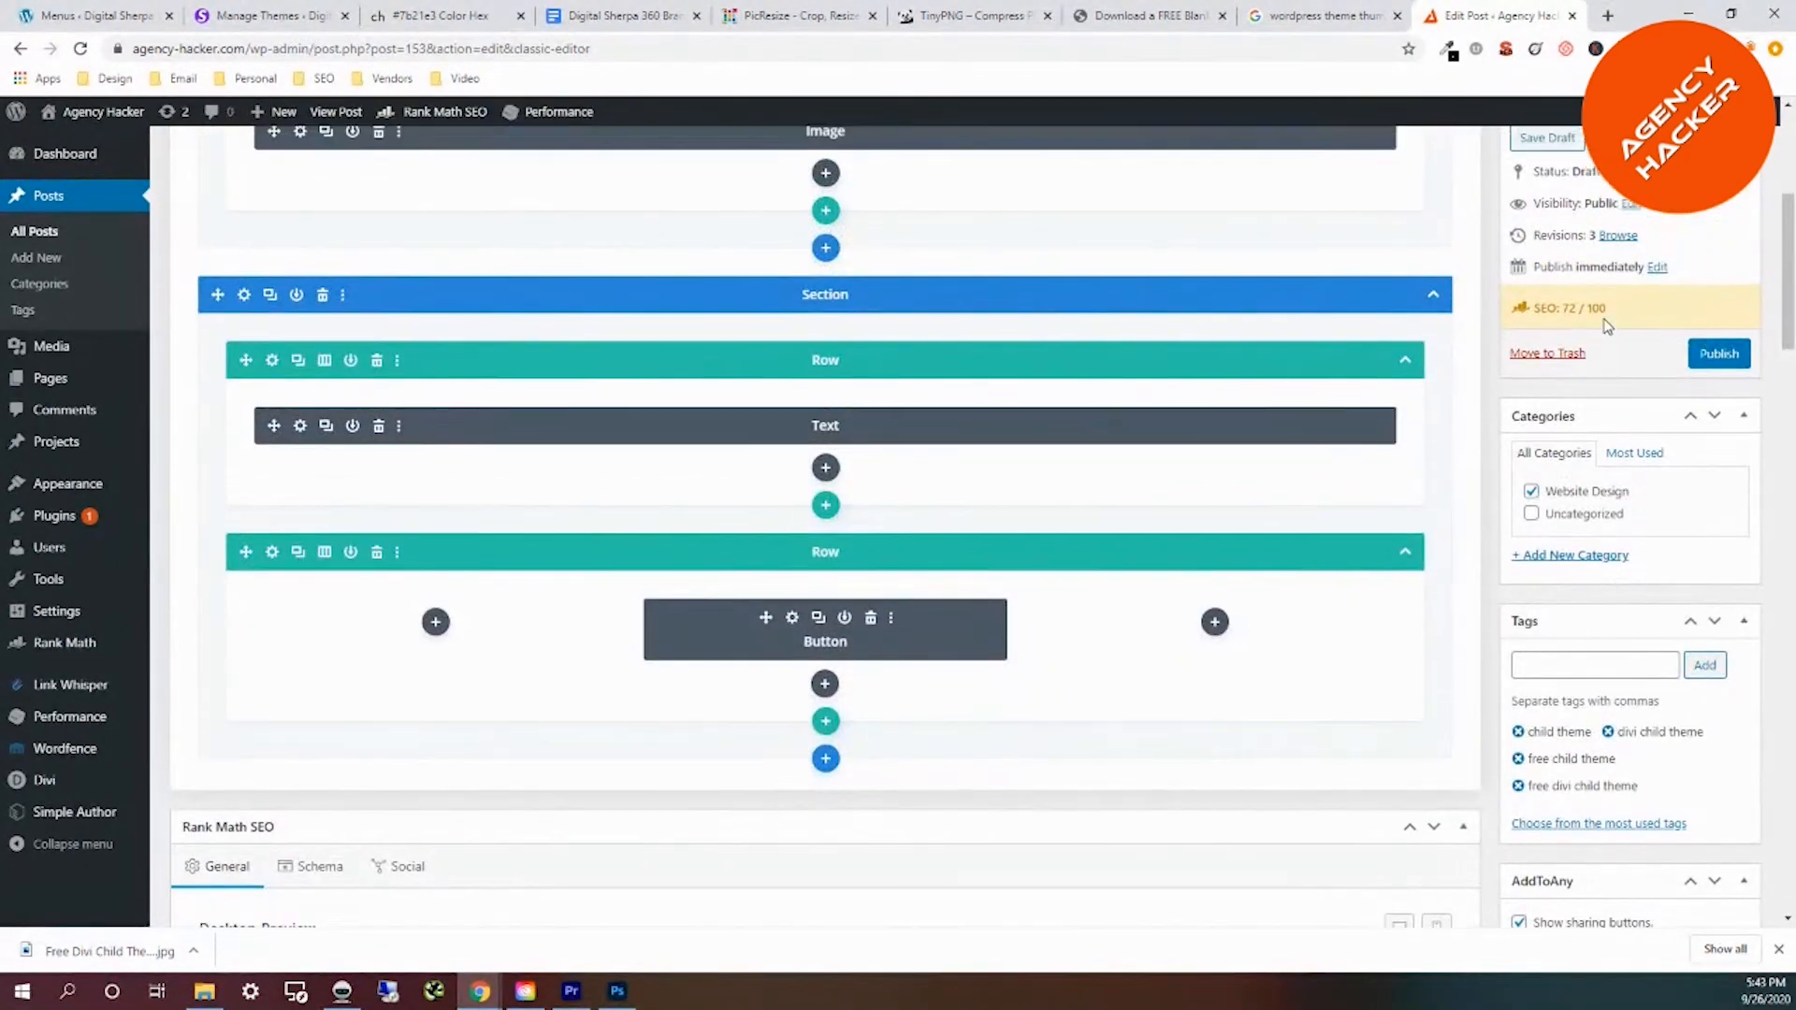
{"action": "left_click", "coordinate": [1546, 395]}
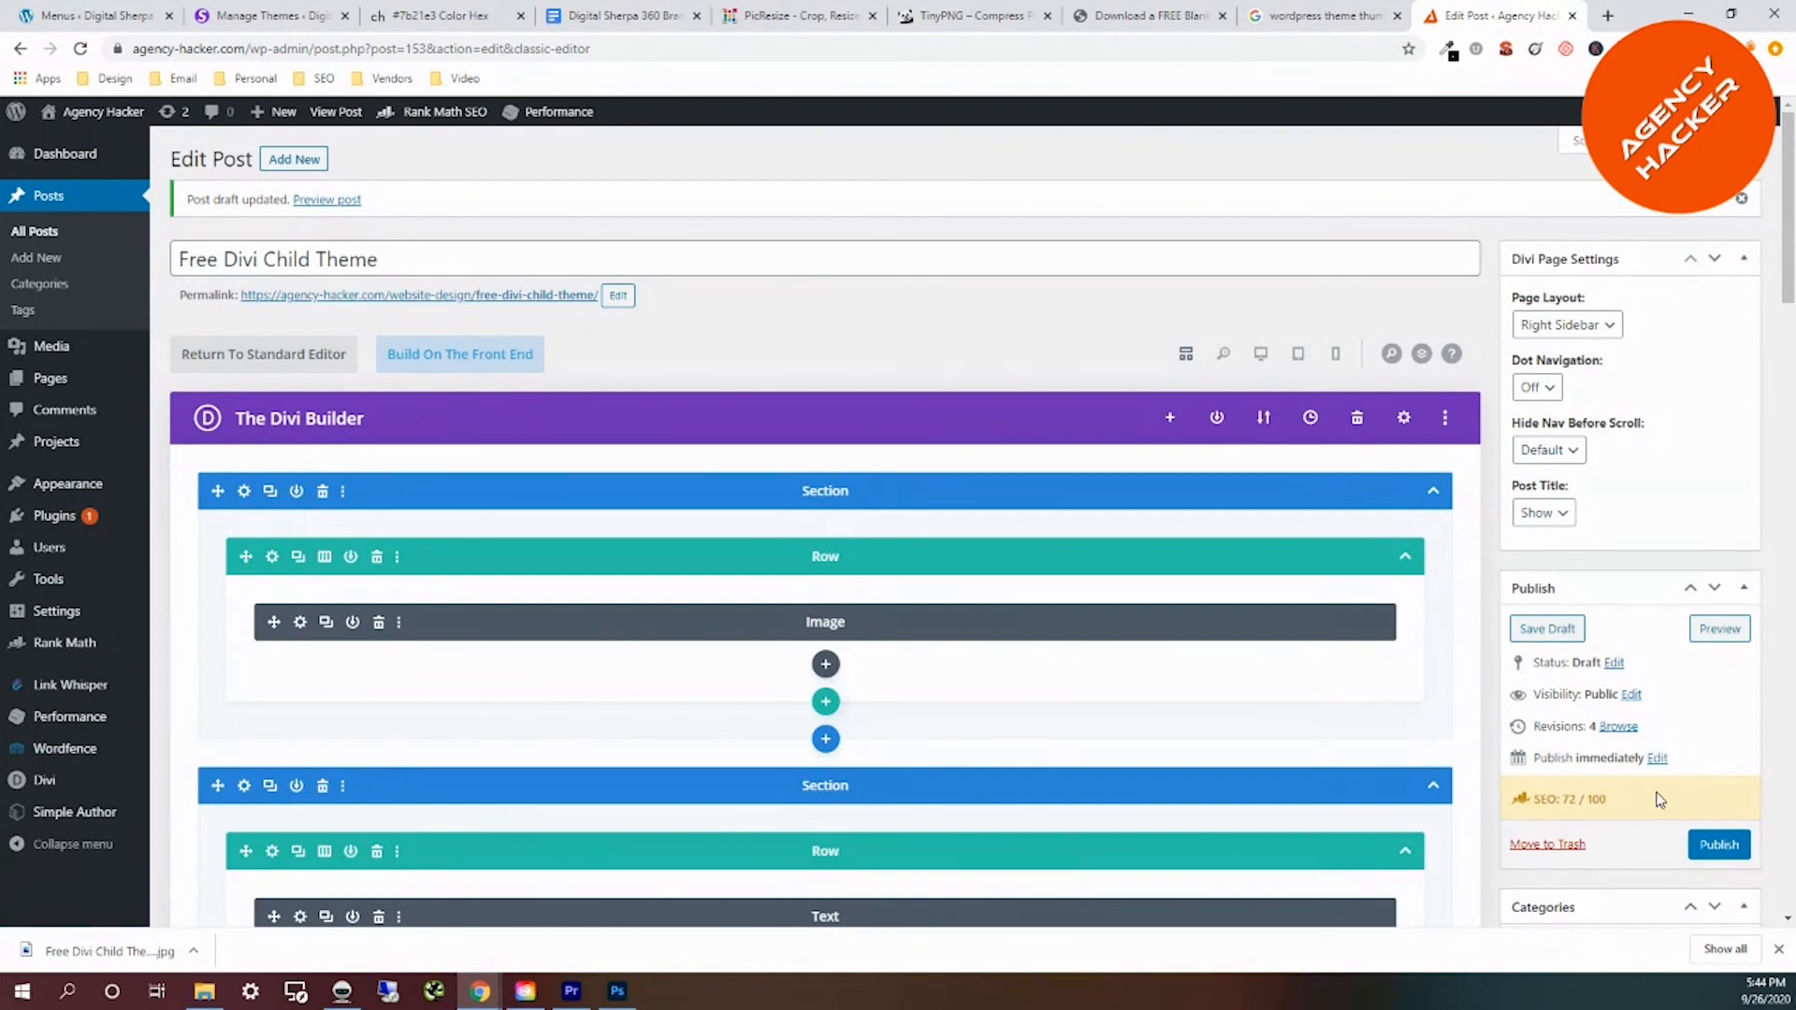
Review the Rank Math focus keyword and SEO checks of the saved draft
{"action": "scroll", "coordinate": [1658, 799], "scroll_direction": "down", "scroll_amount": 3}
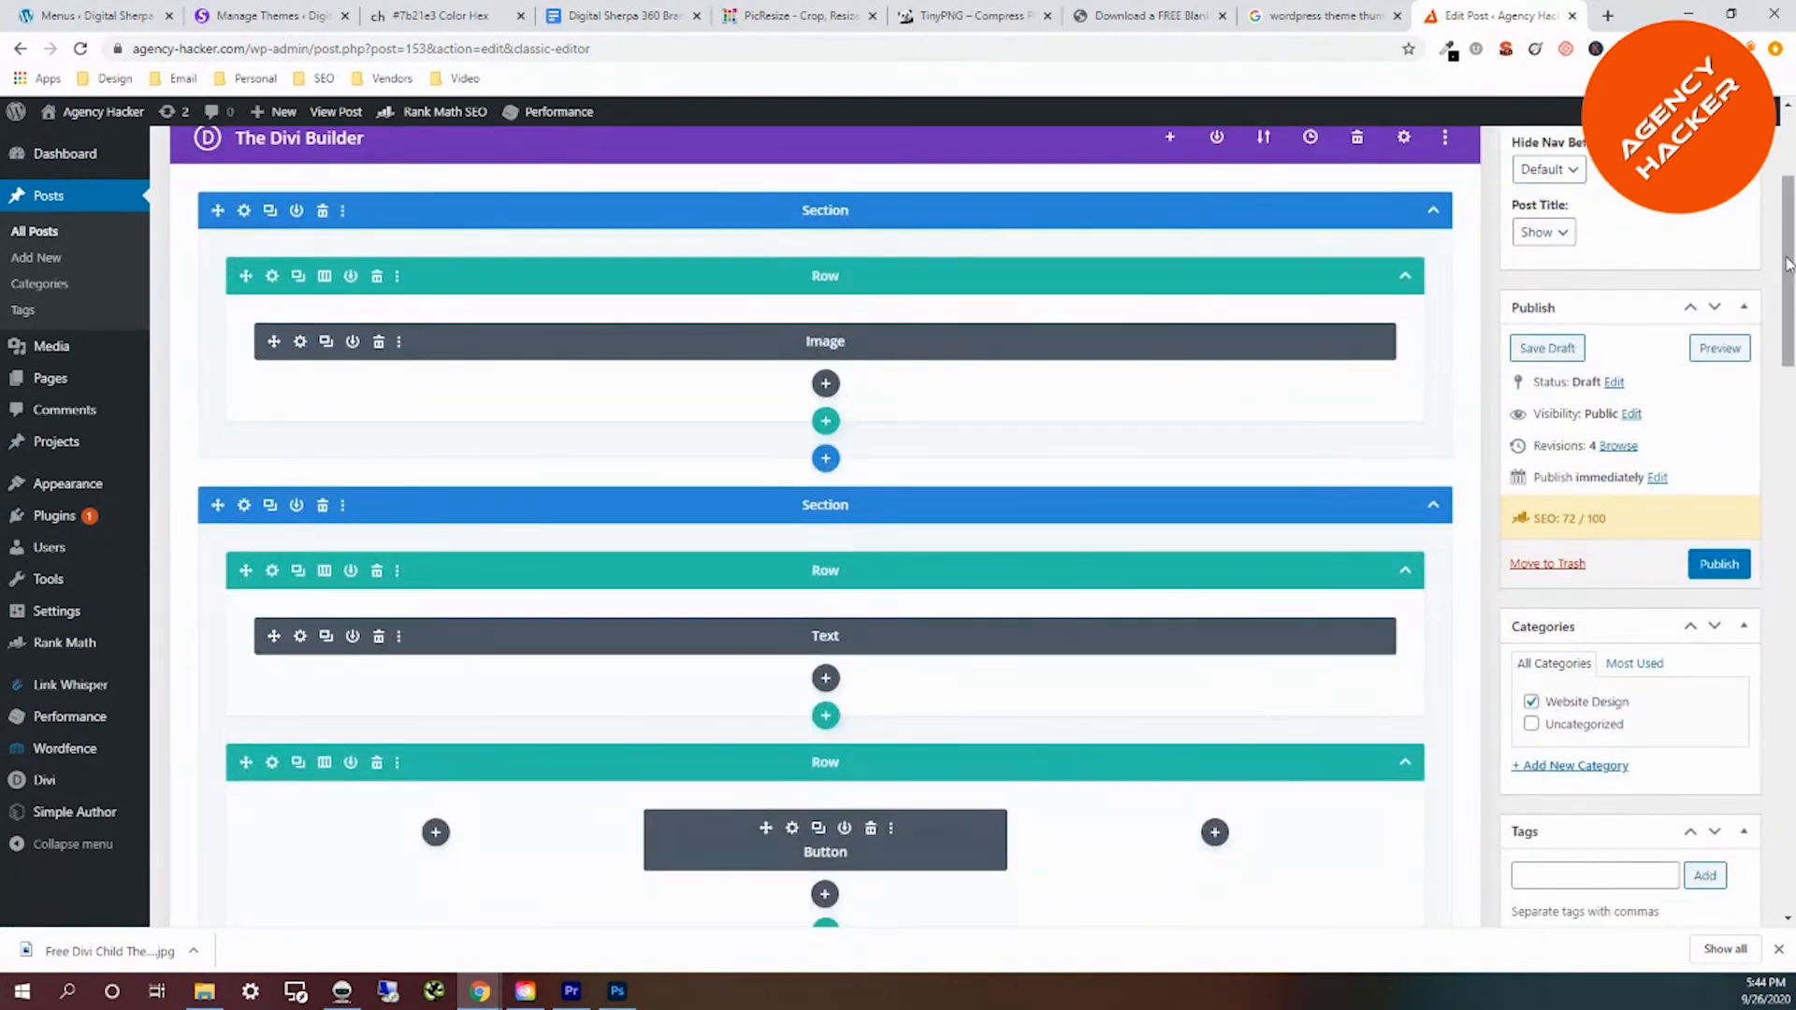
{"action": "left_click_drag", "start_coordinate": [1789, 262], "coordinate": [1790, 505]}
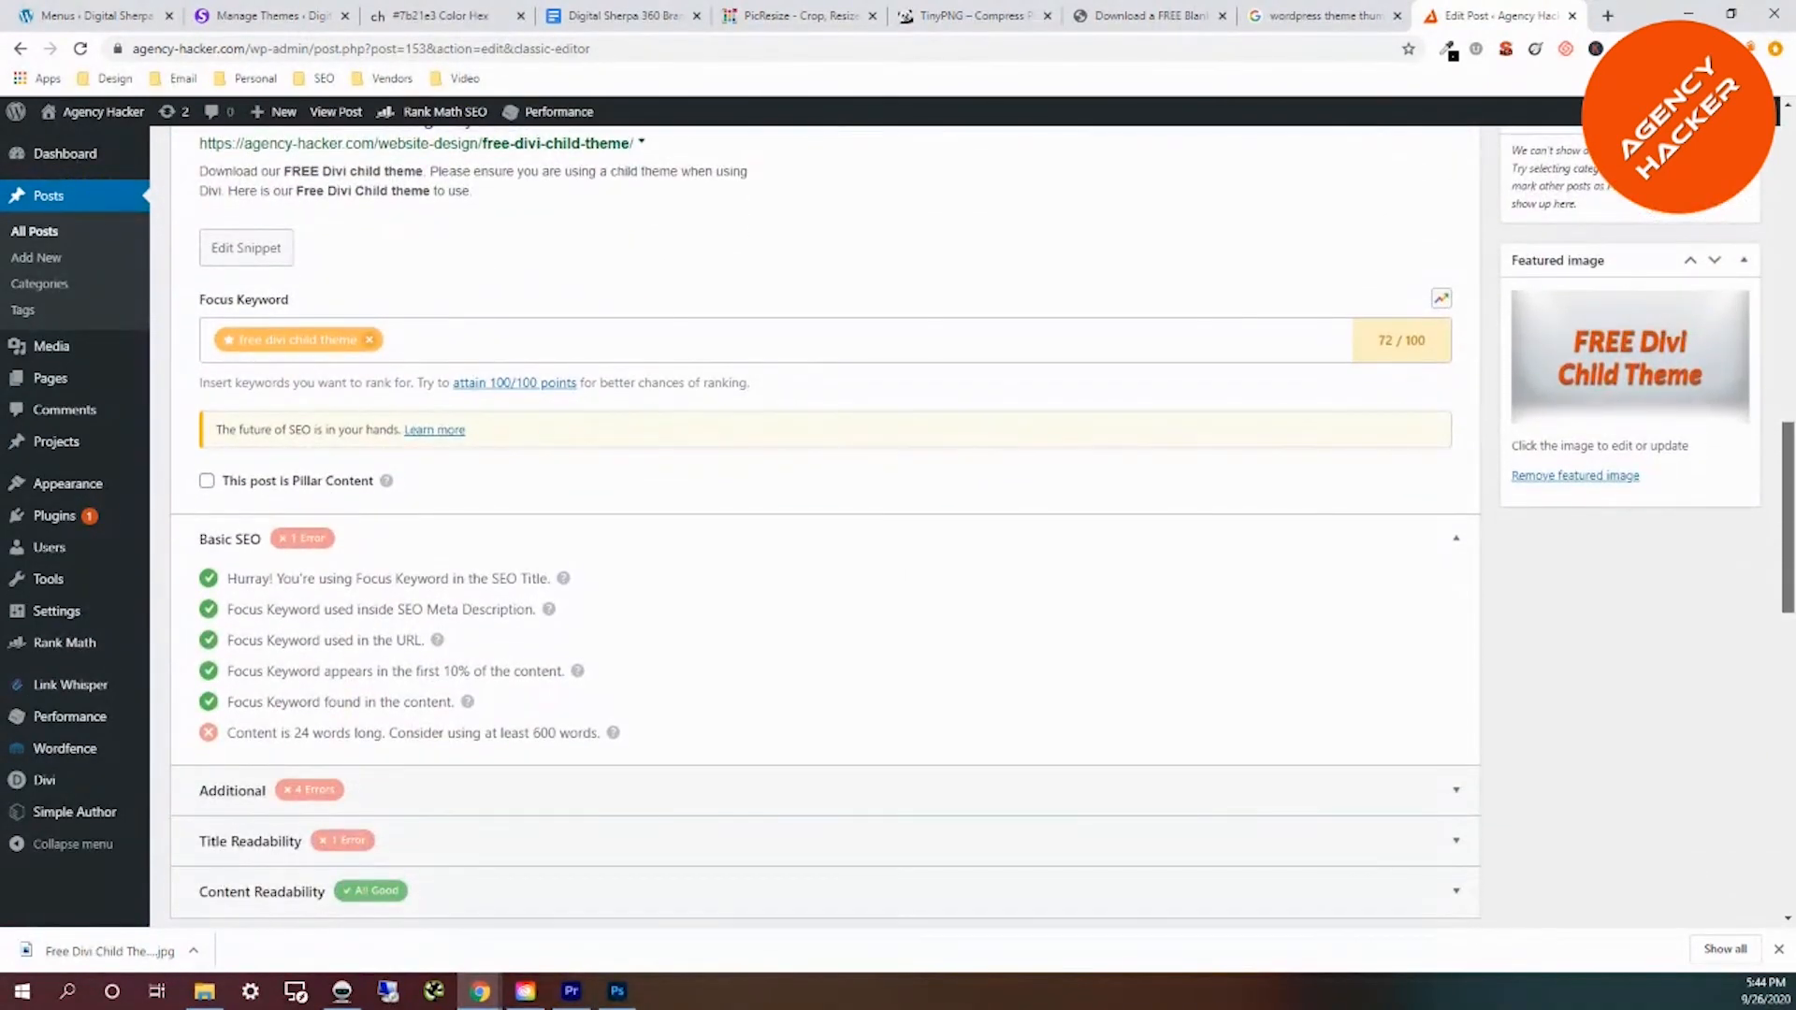